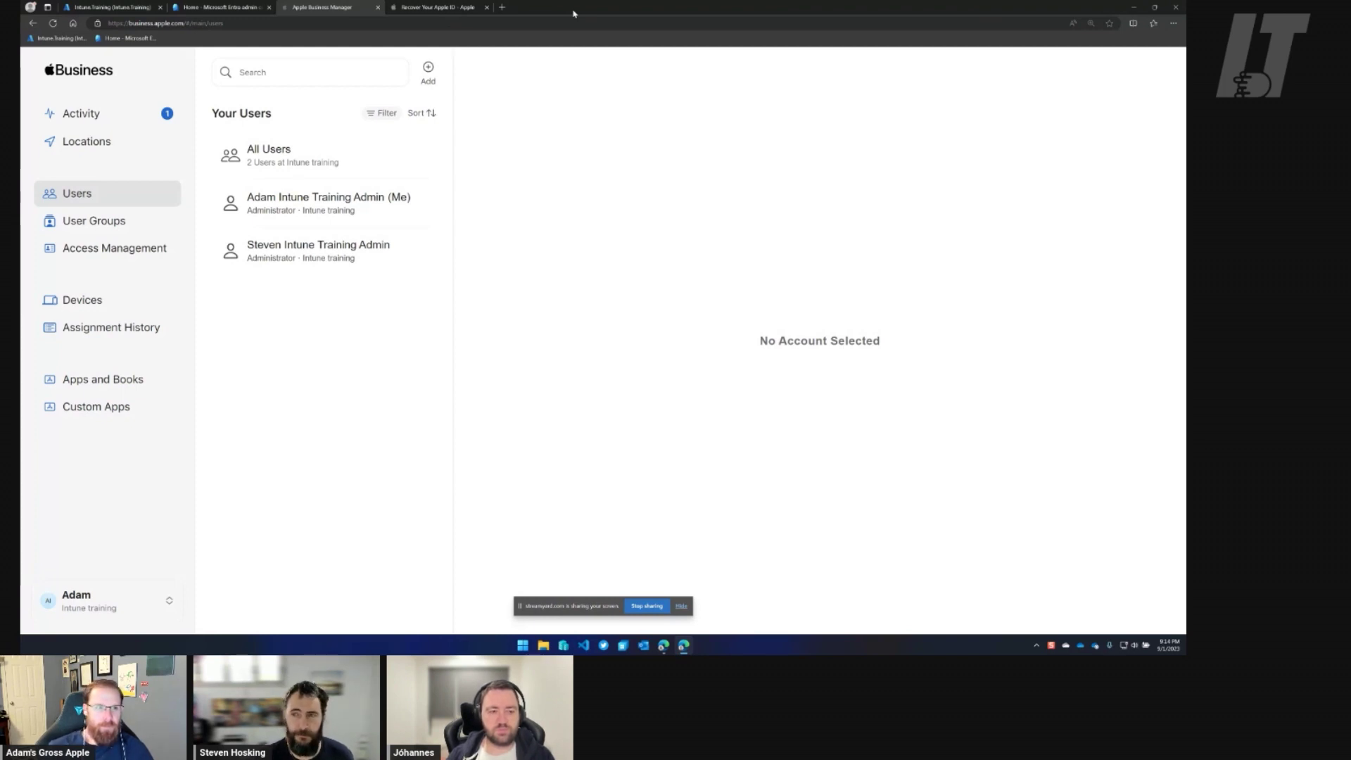
Step: Switch from the Apple Business Manager users list to the Intune.Training admin center home
{"action": "left_click", "coordinate": [123, 8]}
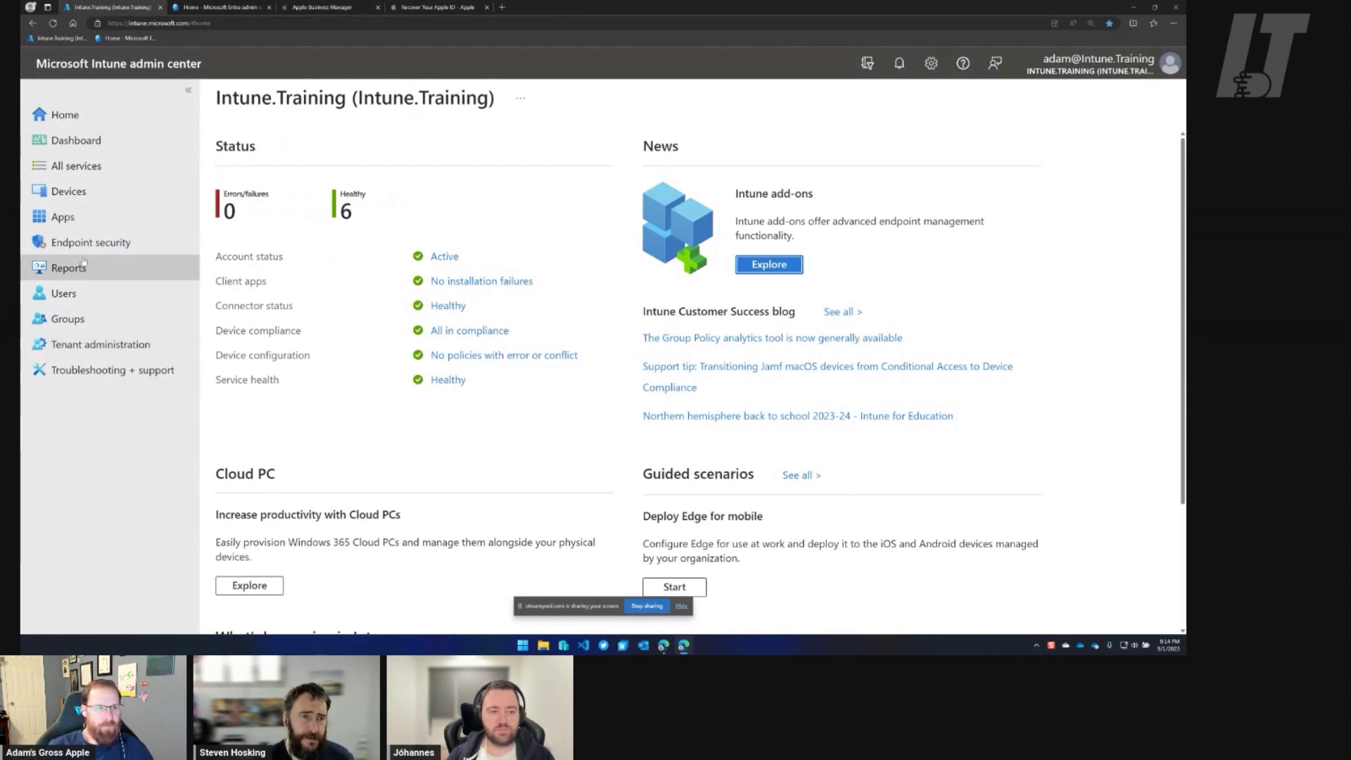
Step: Check Devices > macOS, then turn on the Devices preview that lists devices by platform
{"action": "left_click", "coordinate": [90, 206]}
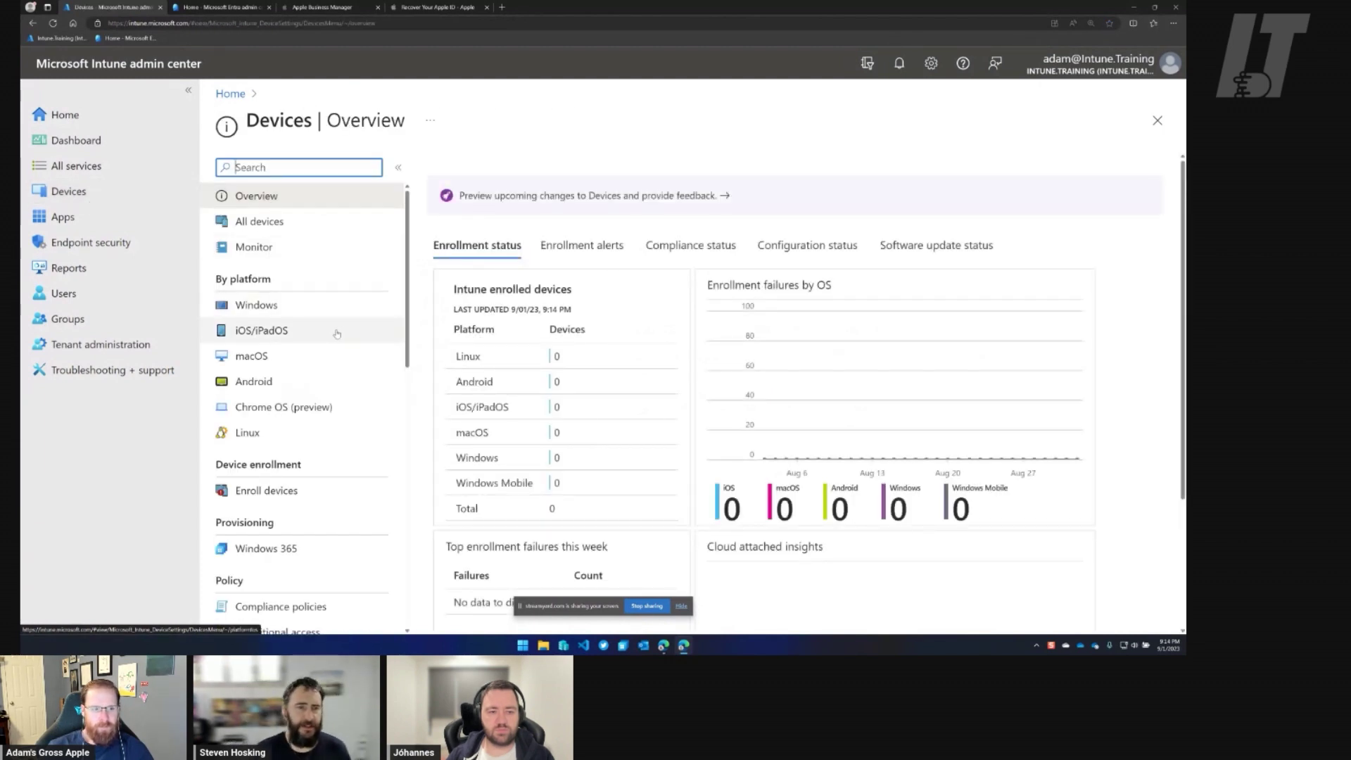
{"action": "left_click", "coordinate": [310, 360]}
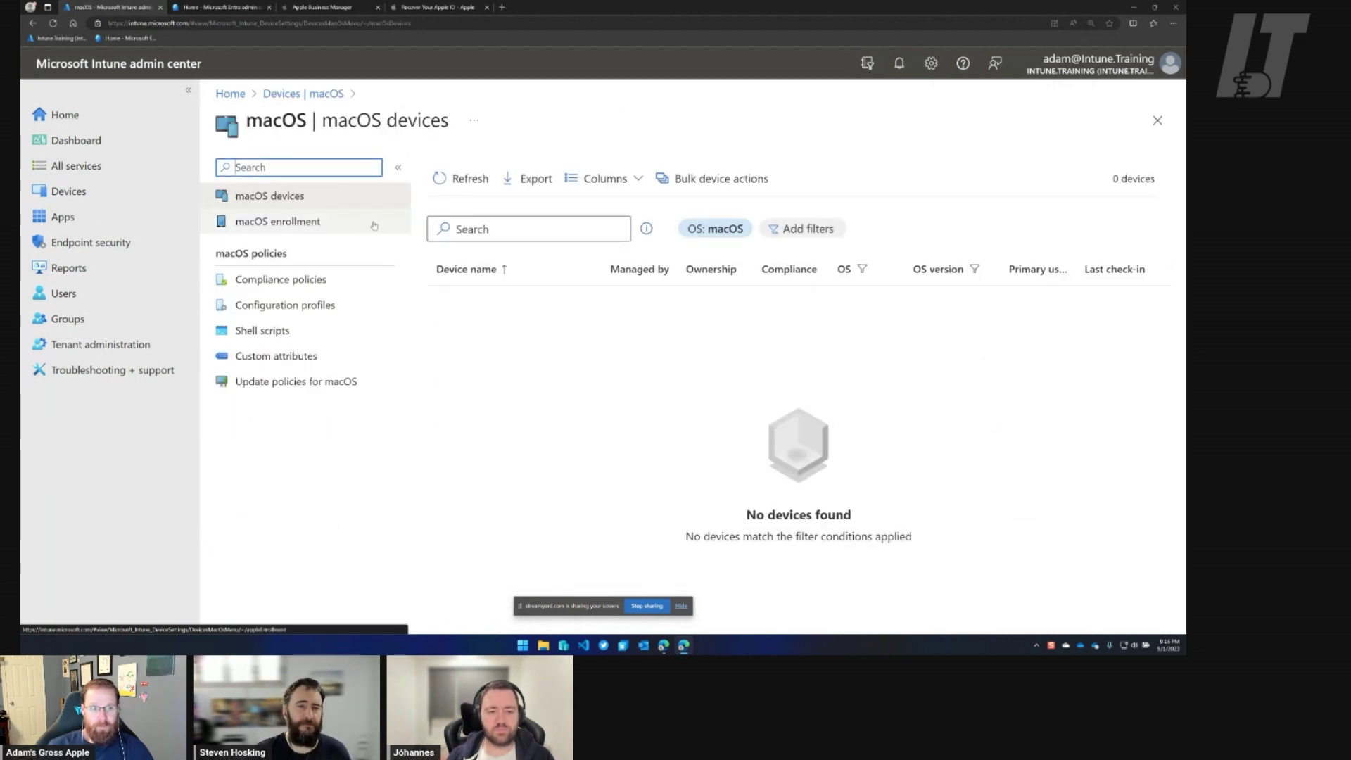
{"action": "left_click", "coordinate": [1172, 23]}
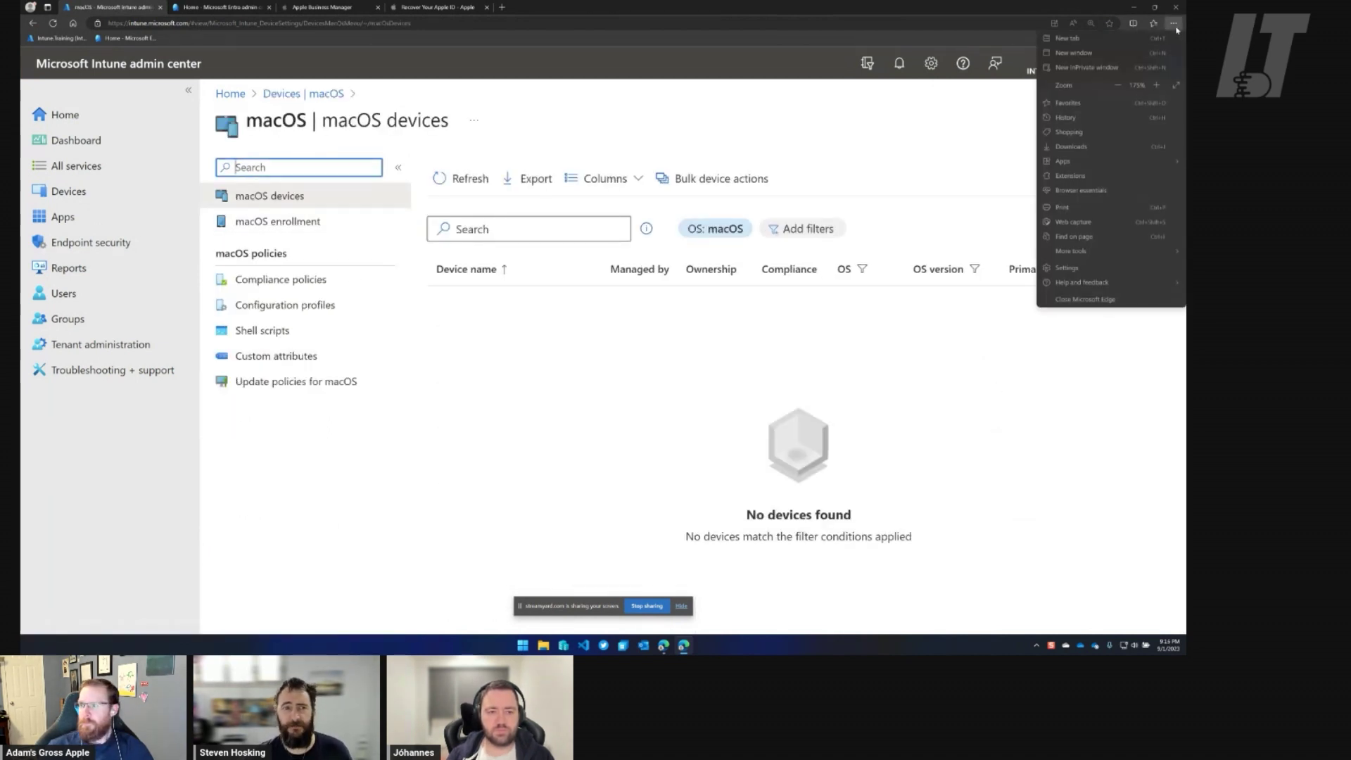
{"action": "key", "text": "Escape"}
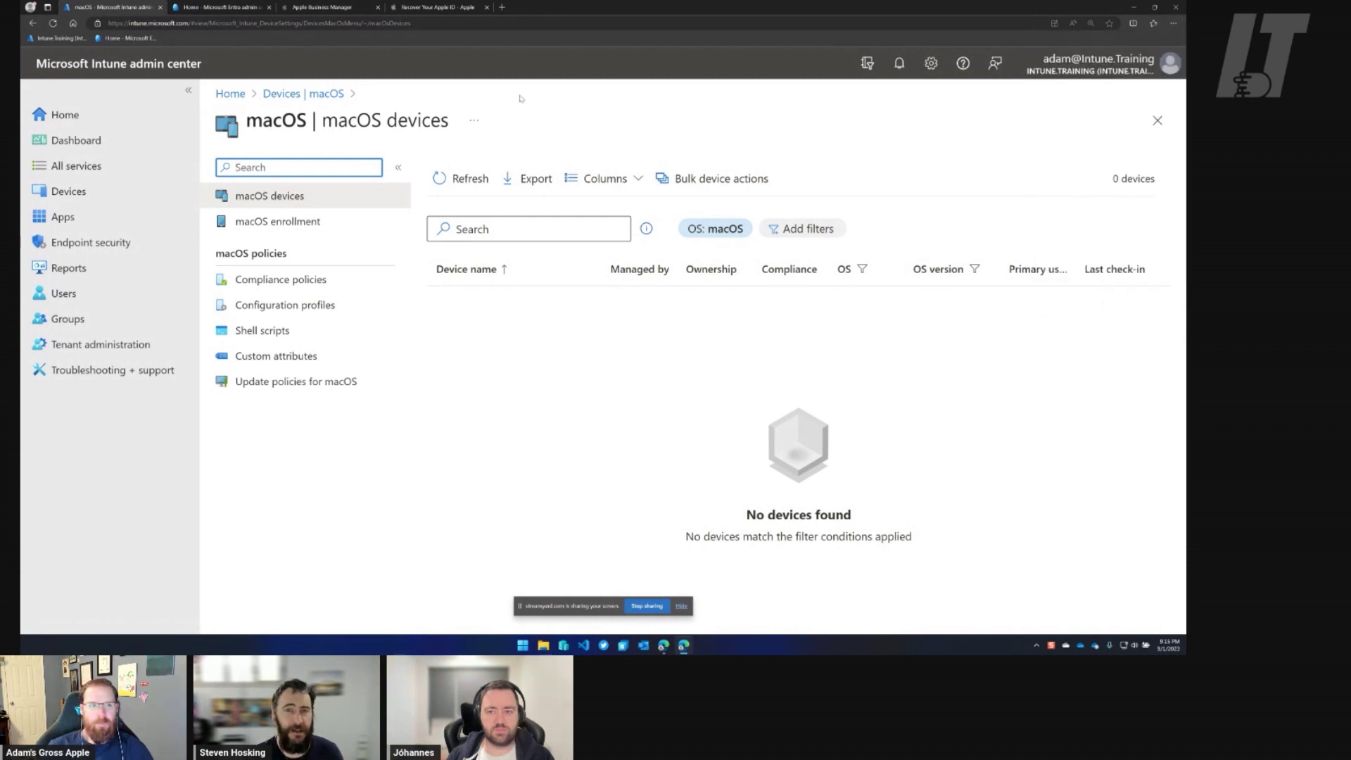
{"action": "left_click", "coordinate": [313, 102]}
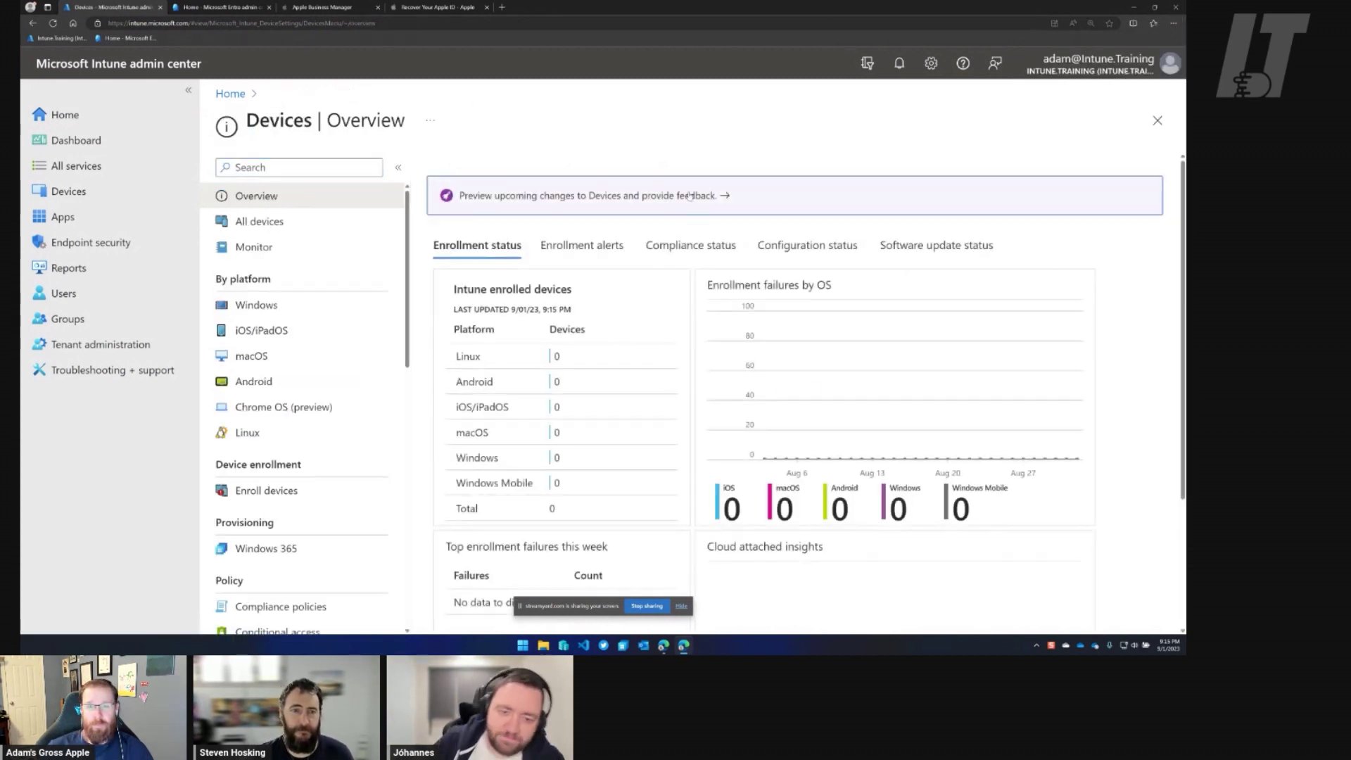
{"action": "left_click", "coordinate": [646, 197]}
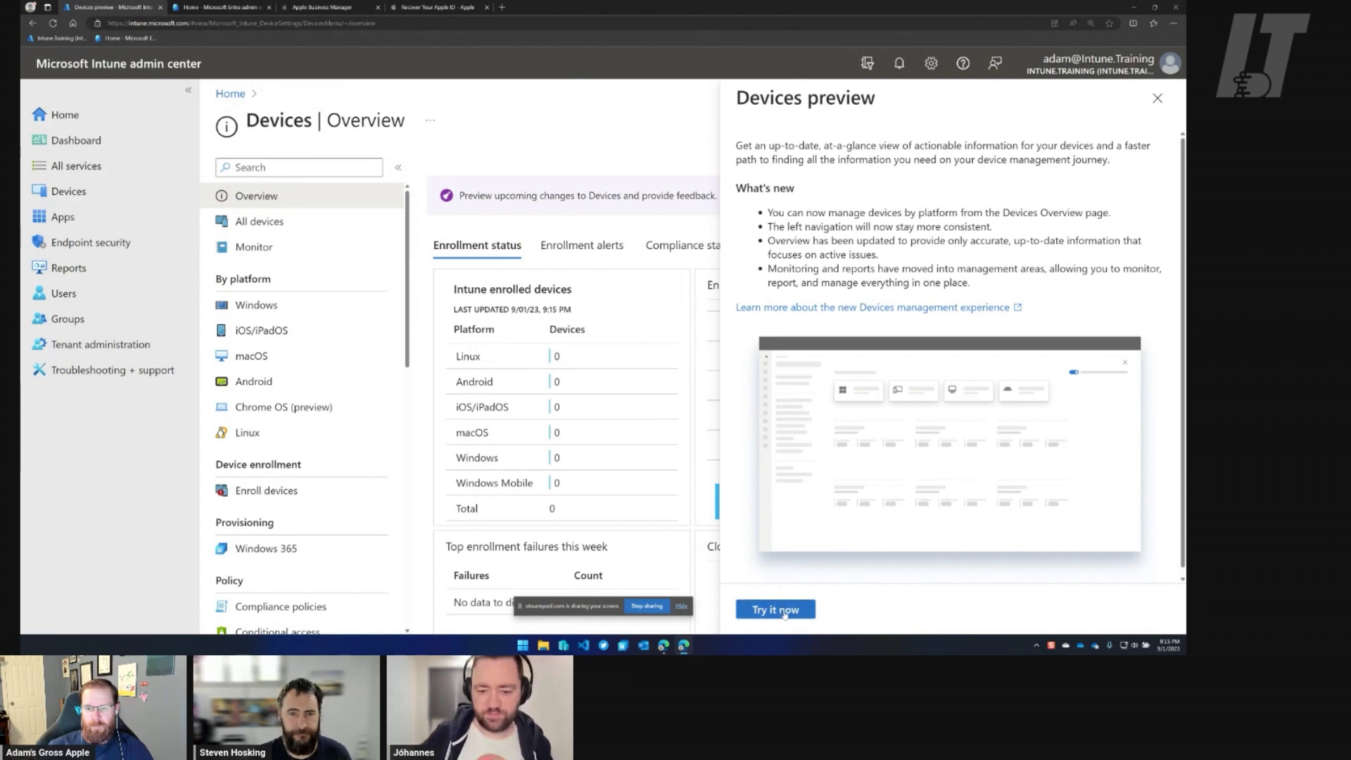
{"action": "left_click", "coordinate": [783, 609]}
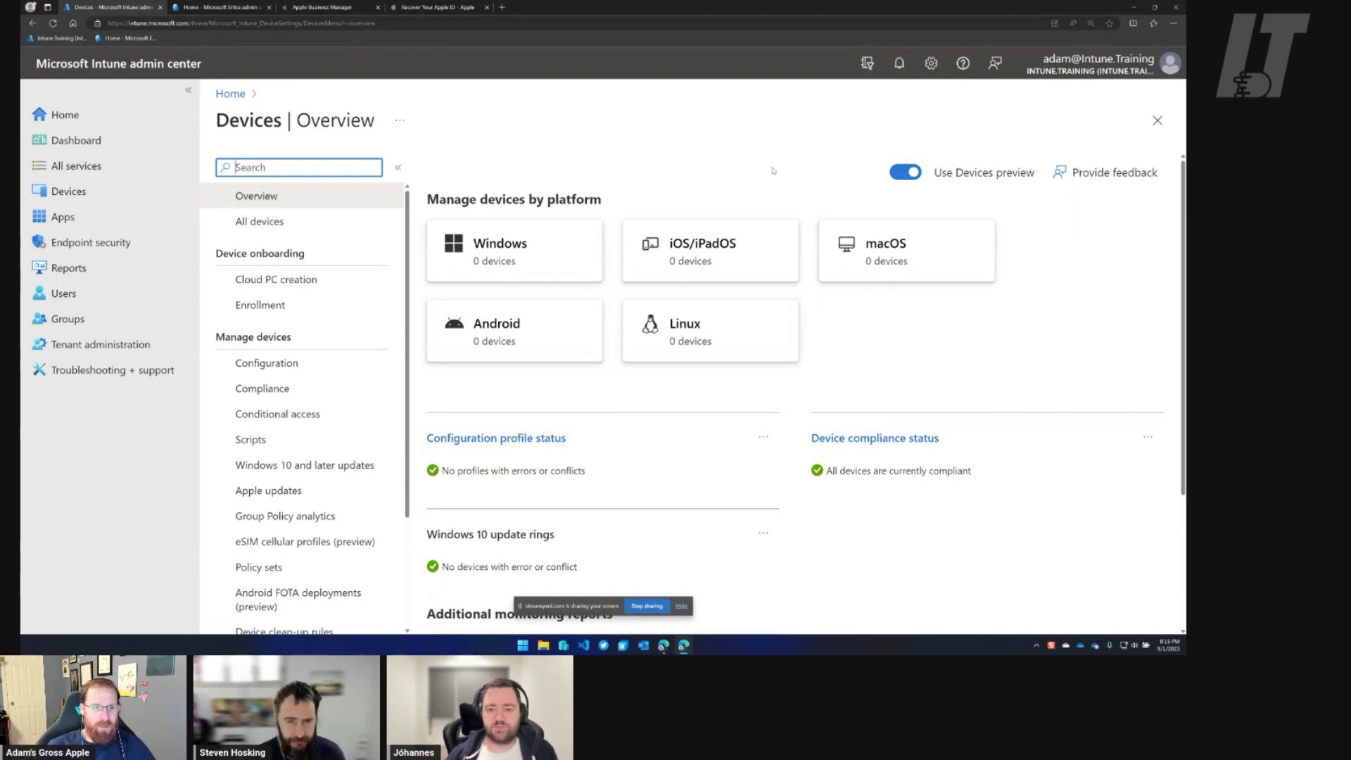
{"action": "left_click", "coordinate": [233, 7]}
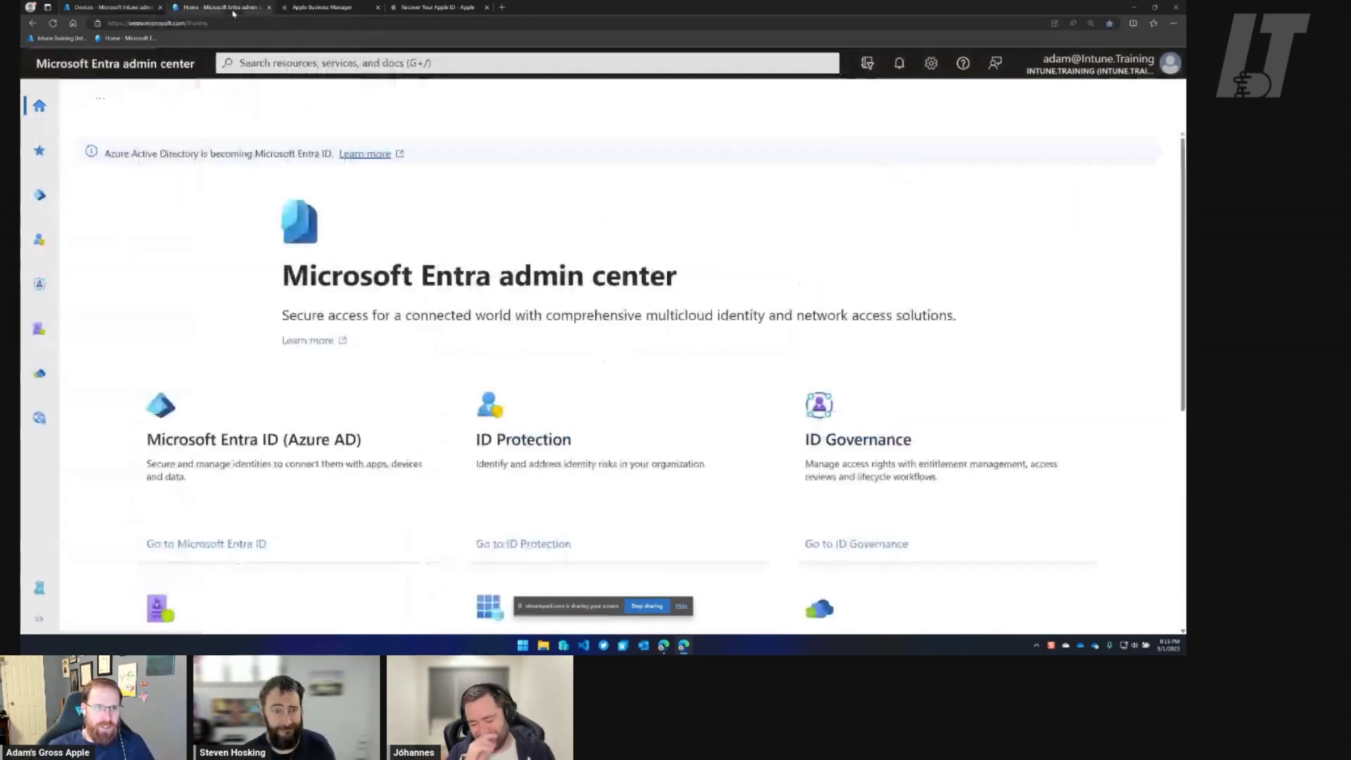
{"action": "left_click", "coordinate": [40, 619]}
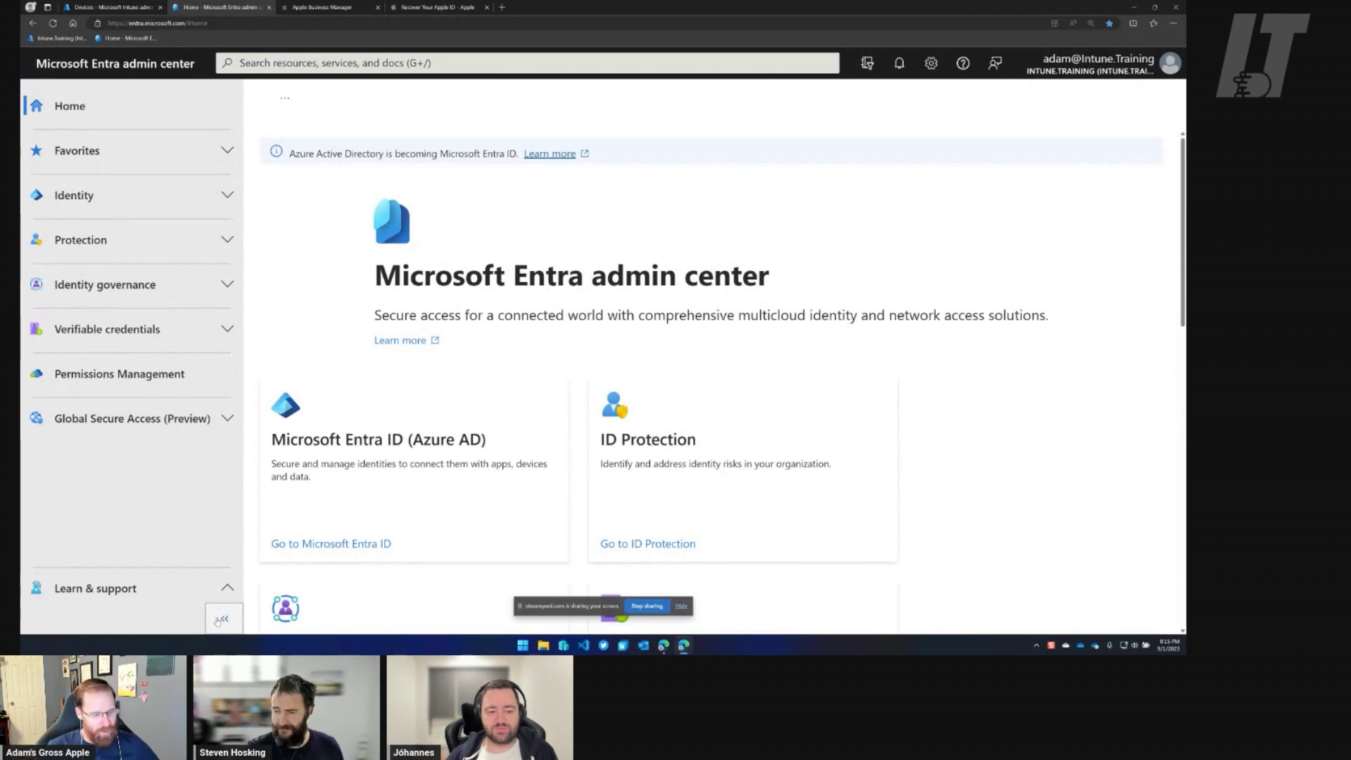
{"action": "left_click", "coordinate": [123, 8]}
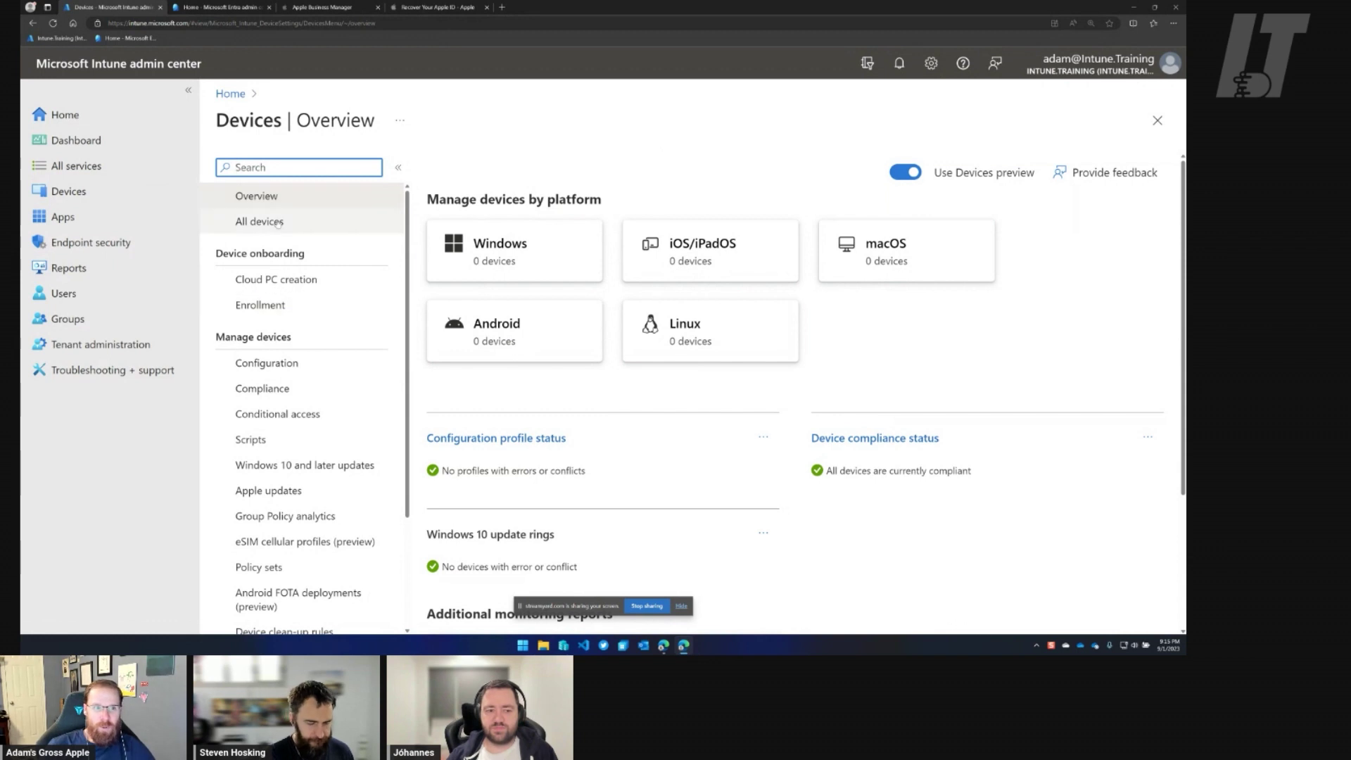
Step: From the Devices overview, open the macOS tile and its macOS enrollment page
{"action": "scroll", "coordinate": [288, 394], "scroll_direction": "down", "scroll_amount": 2}
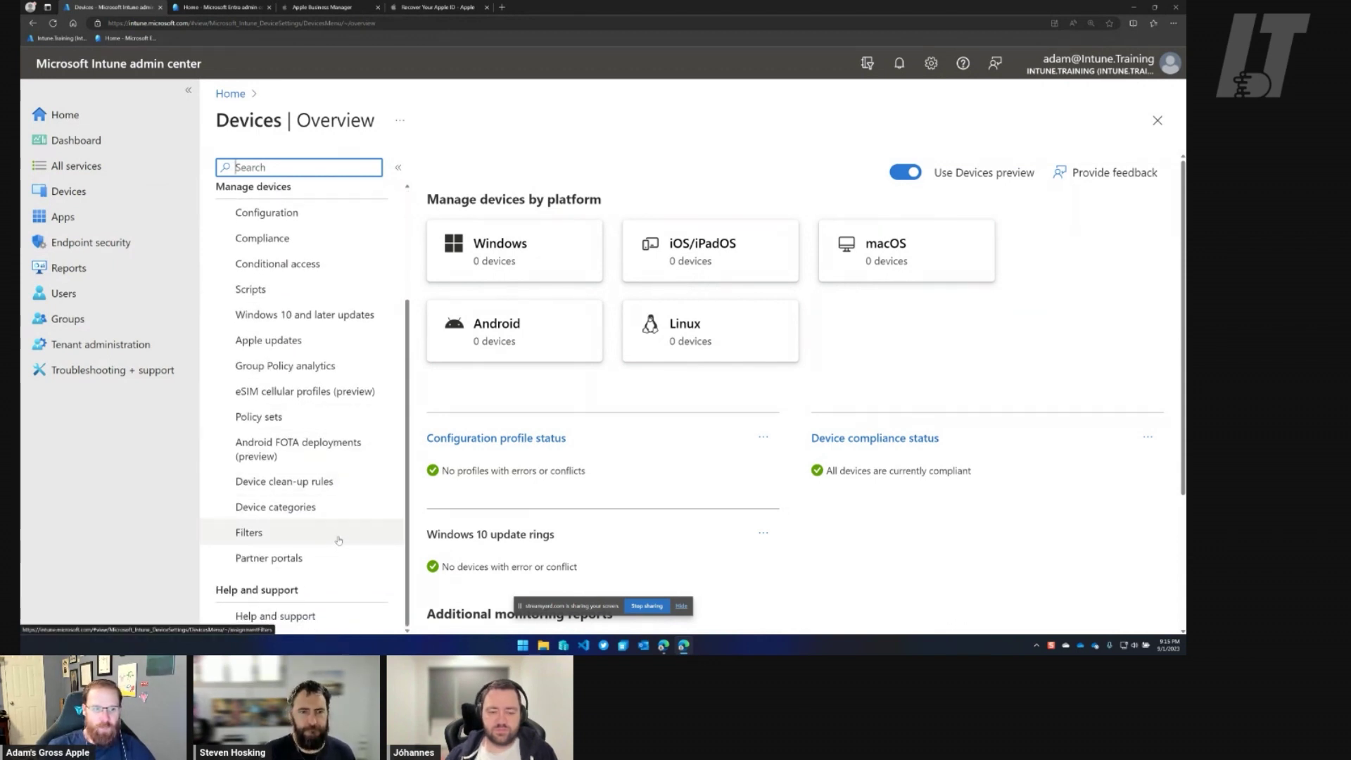
{"action": "scroll", "coordinate": [335, 538], "scroll_direction": "up", "scroll_amount": 1}
{"action": "scroll", "coordinate": [324, 464], "scroll_direction": "up", "scroll_amount": 1}
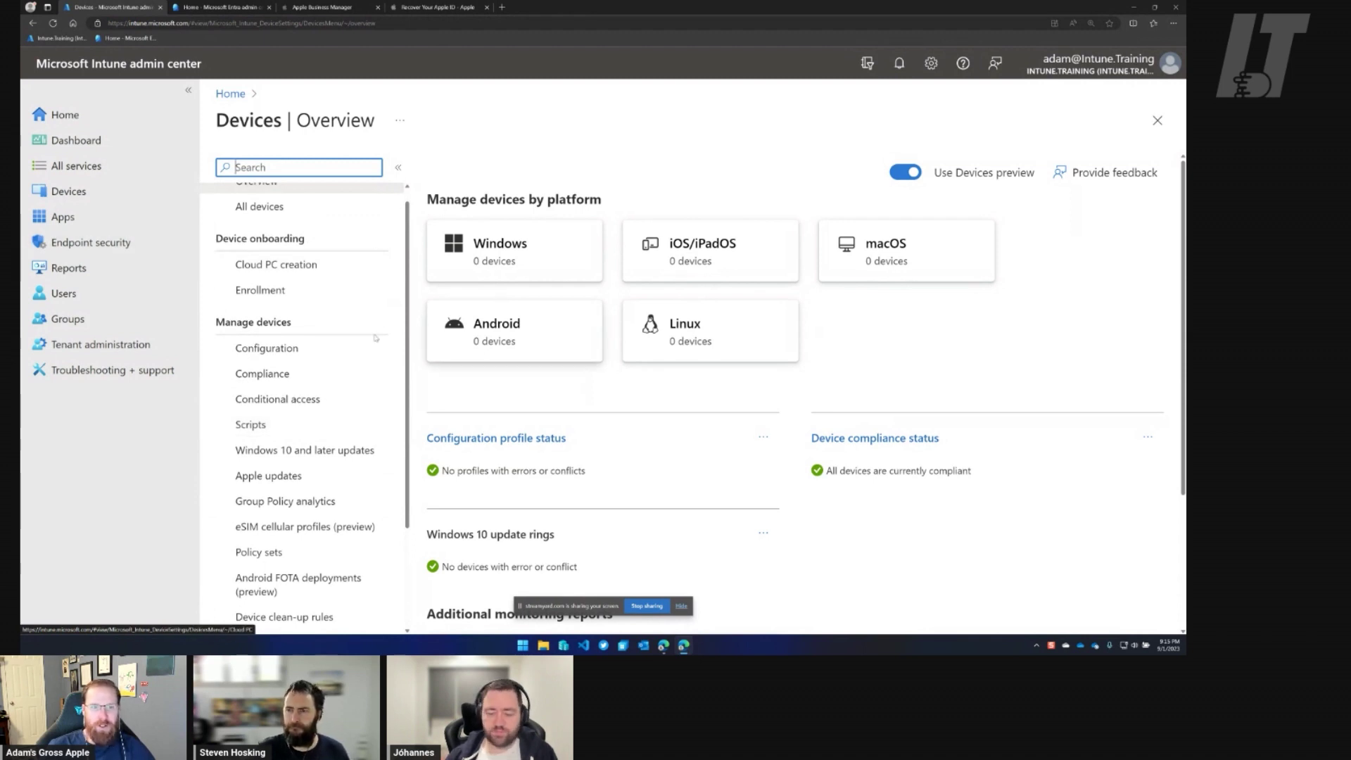
{"action": "left_click_drag", "start_coordinate": [403, 403], "coordinate": [407, 521]}
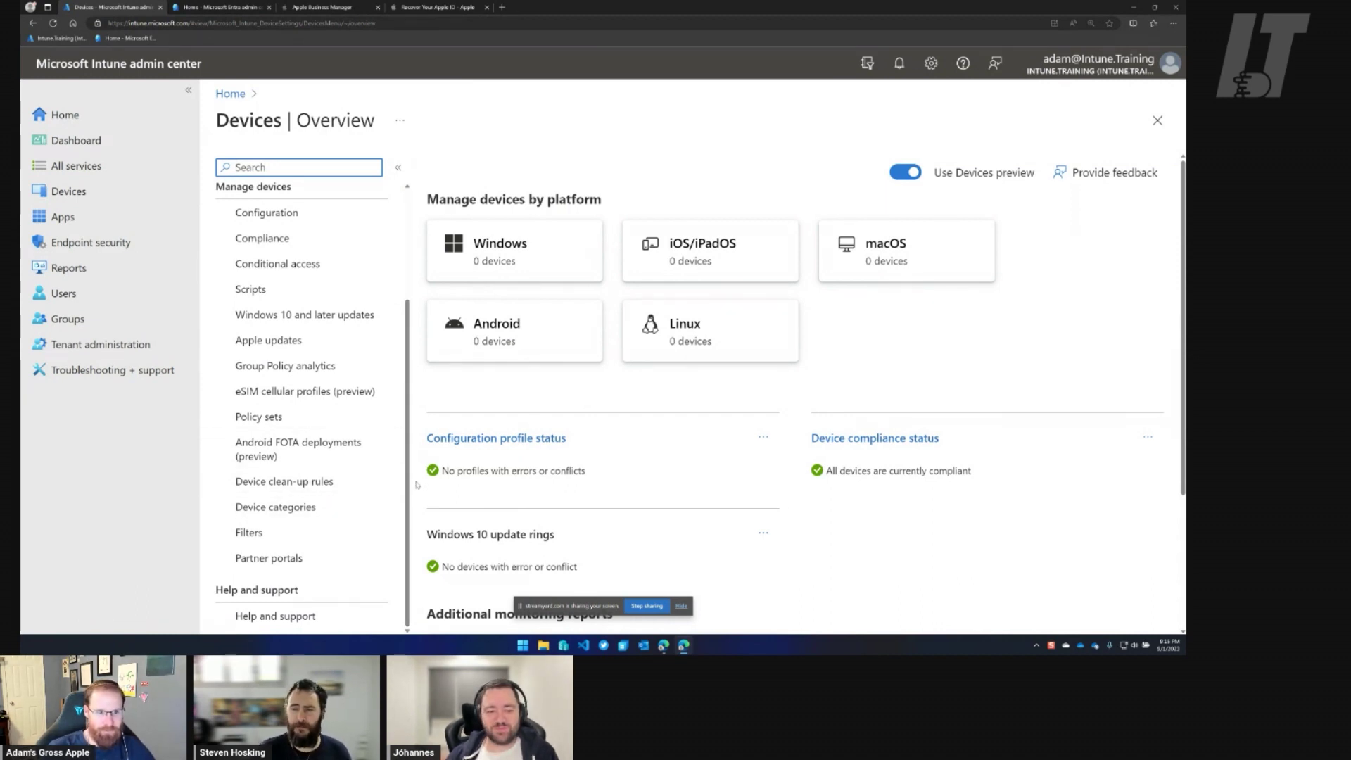
{"action": "left_click", "coordinate": [908, 261]}
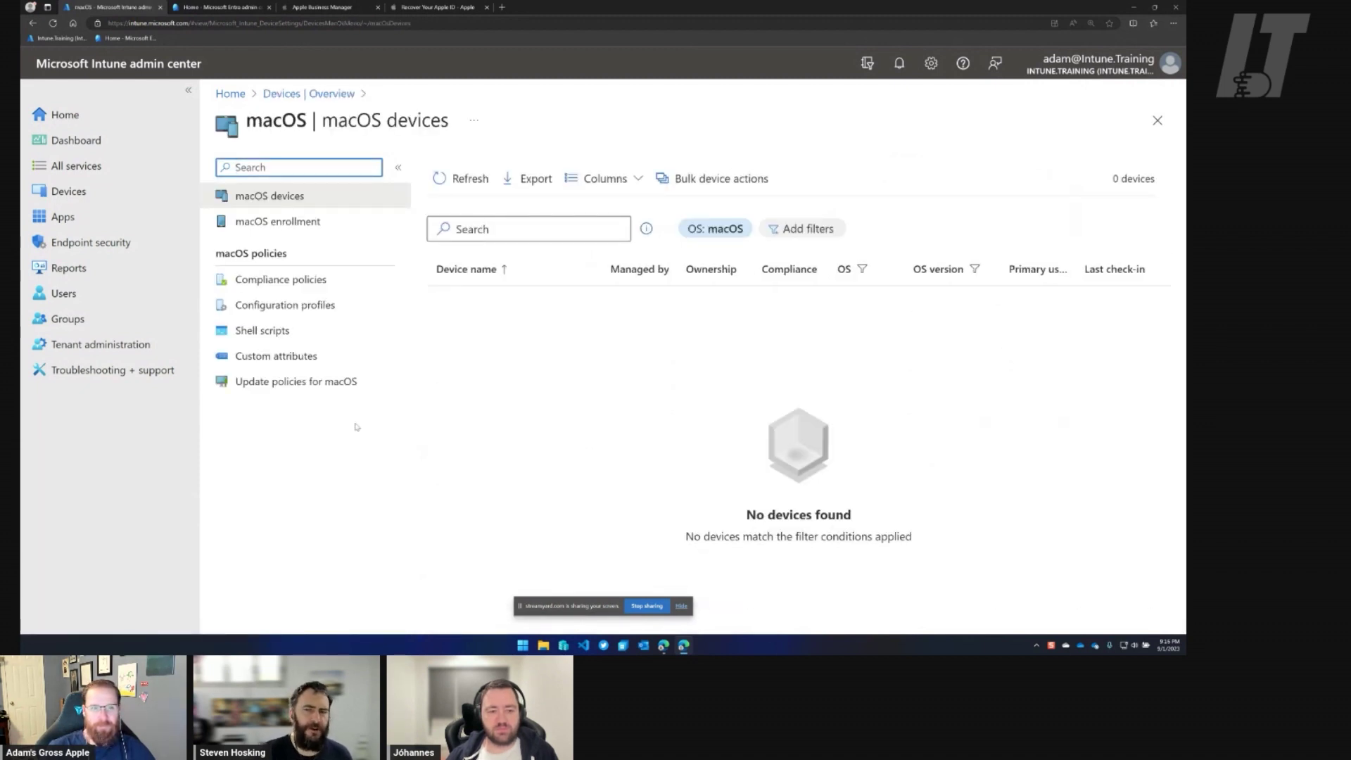
{"action": "left_click", "coordinate": [281, 222]}
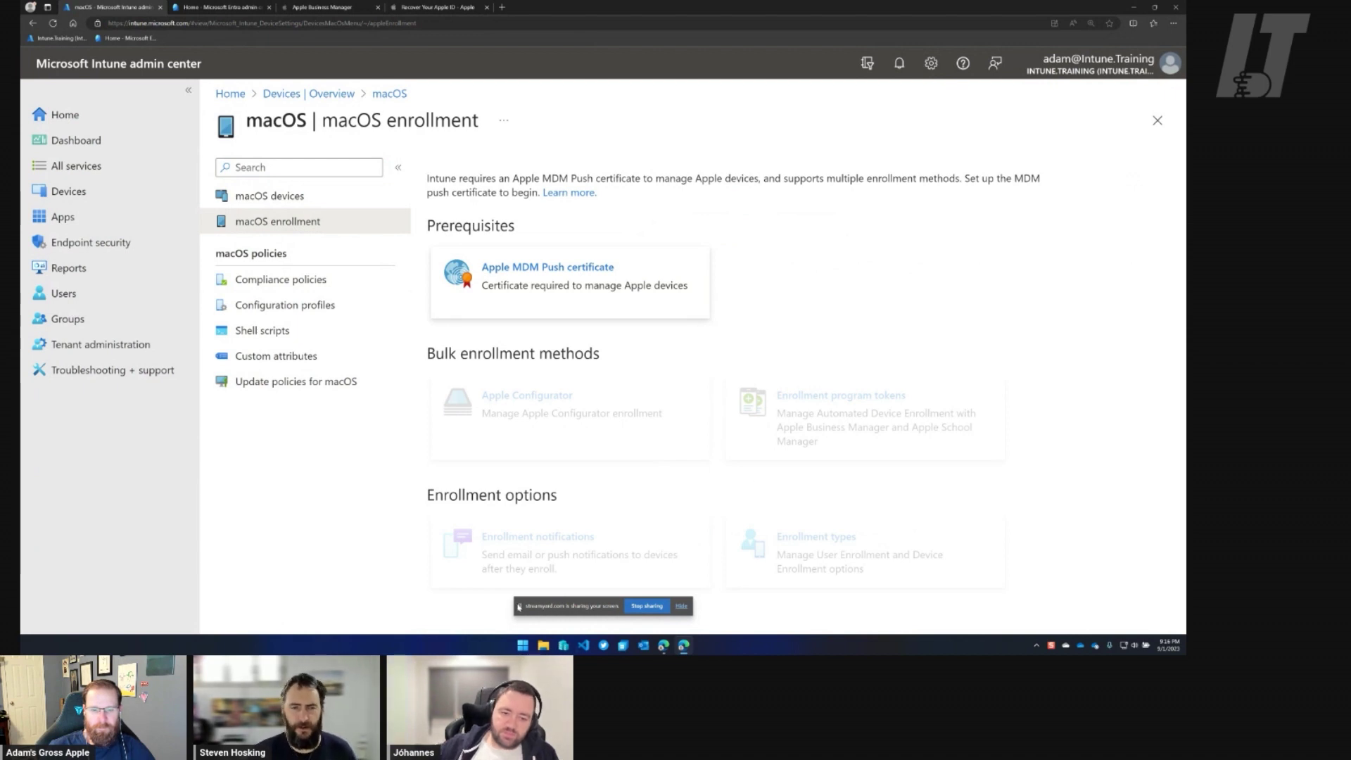
{"action": "left_click_drag", "start_coordinate": [519, 606], "coordinate": [738, 647]}
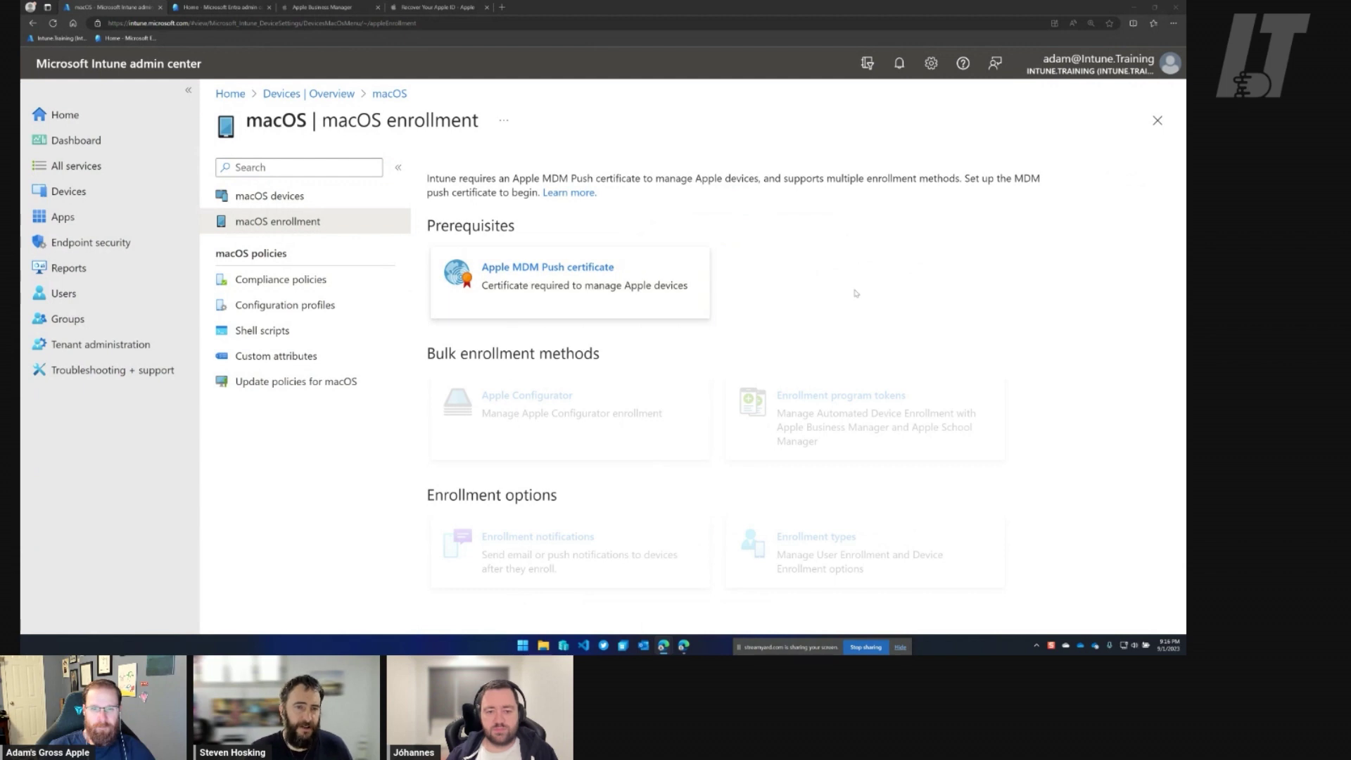
Step: Agree to share data with Apple, download the Intune CSR, and start the push certificate at Apple
{"action": "left_click", "coordinate": [635, 275]}
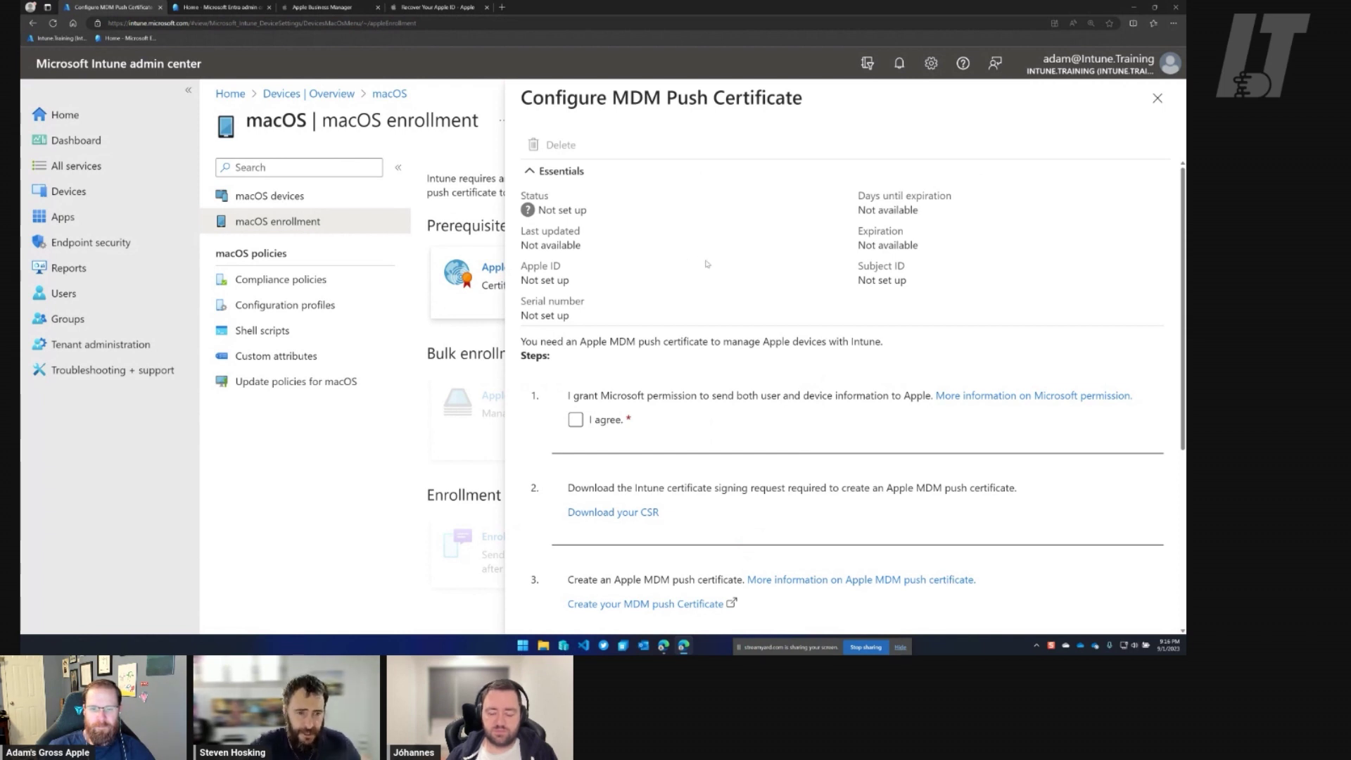
{"action": "scroll", "coordinate": [707, 264], "scroll_direction": "down", "scroll_amount": 1}
{"action": "scroll", "coordinate": [732, 267], "scroll_direction": "up", "scroll_amount": 1}
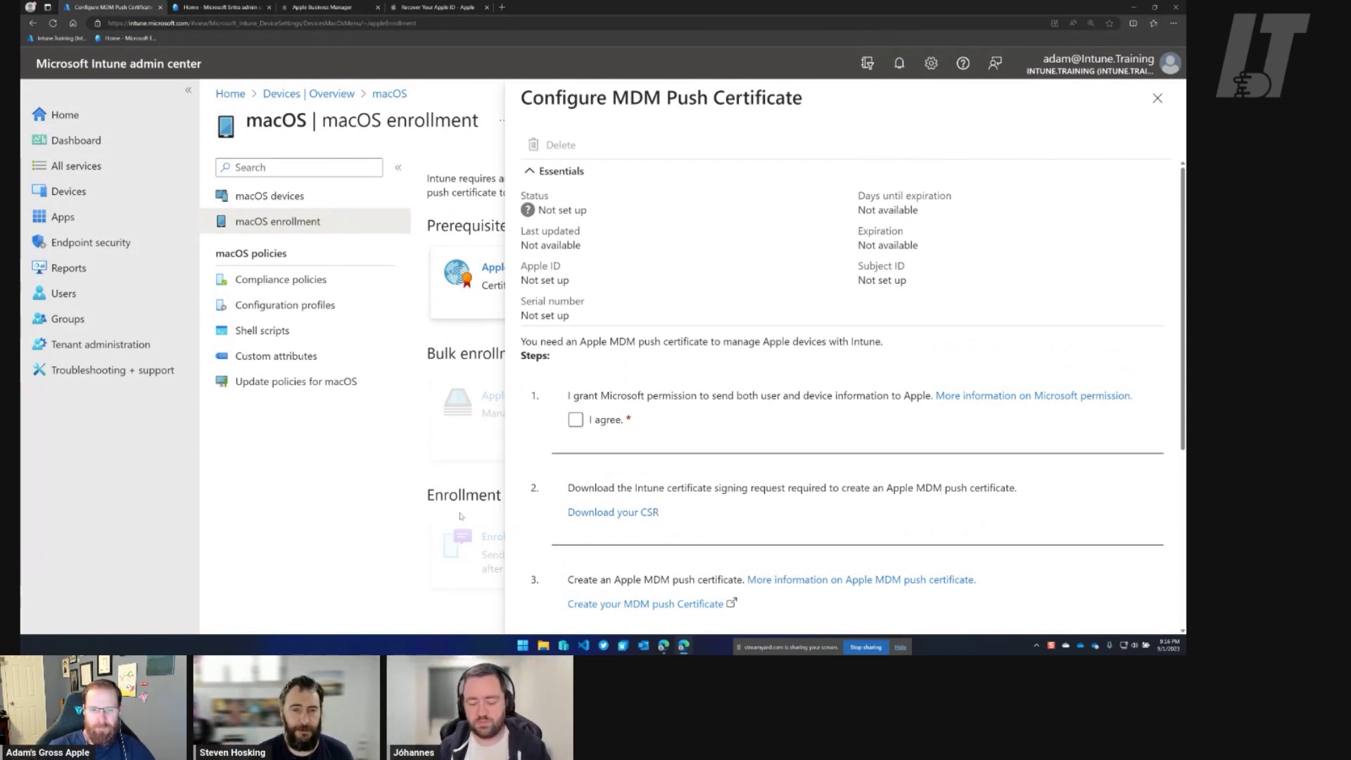
{"action": "left_click", "coordinate": [575, 420]}
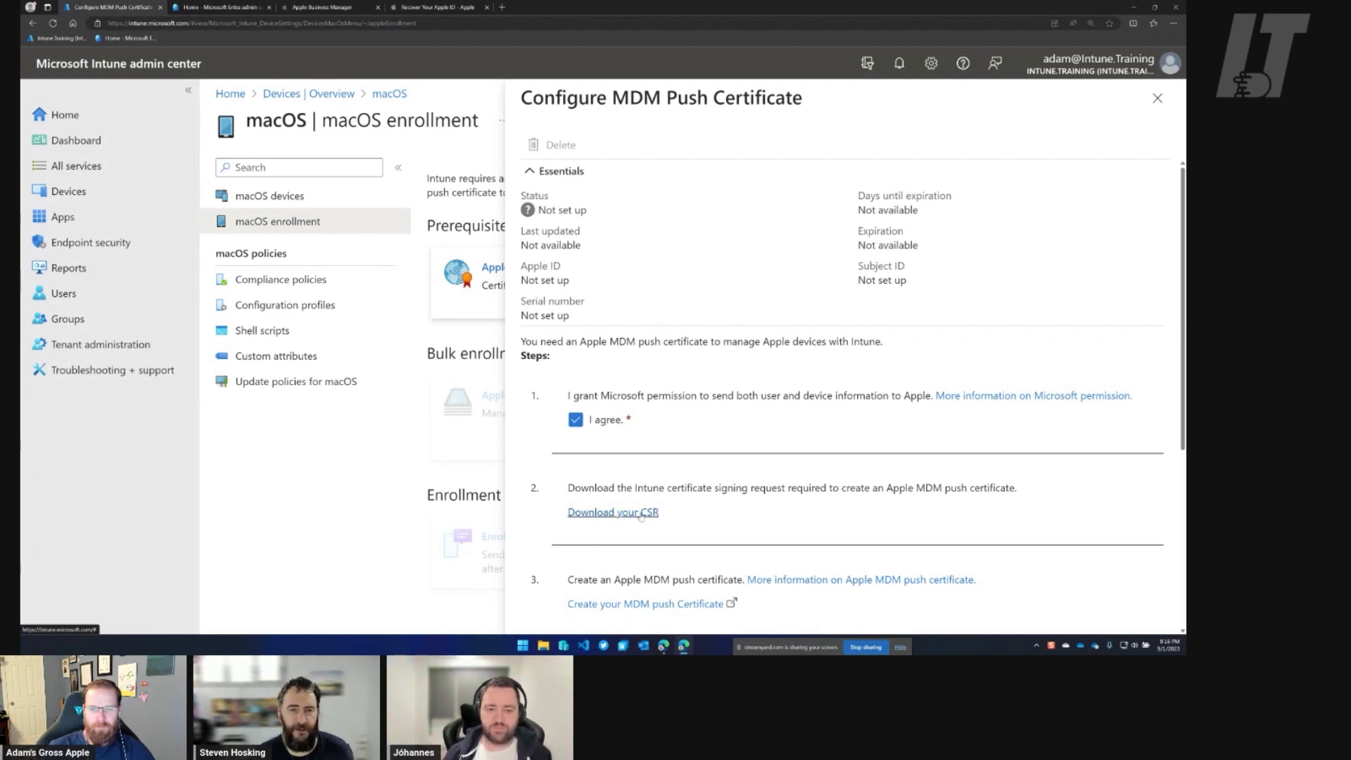
{"action": "left_click", "coordinate": [640, 513]}
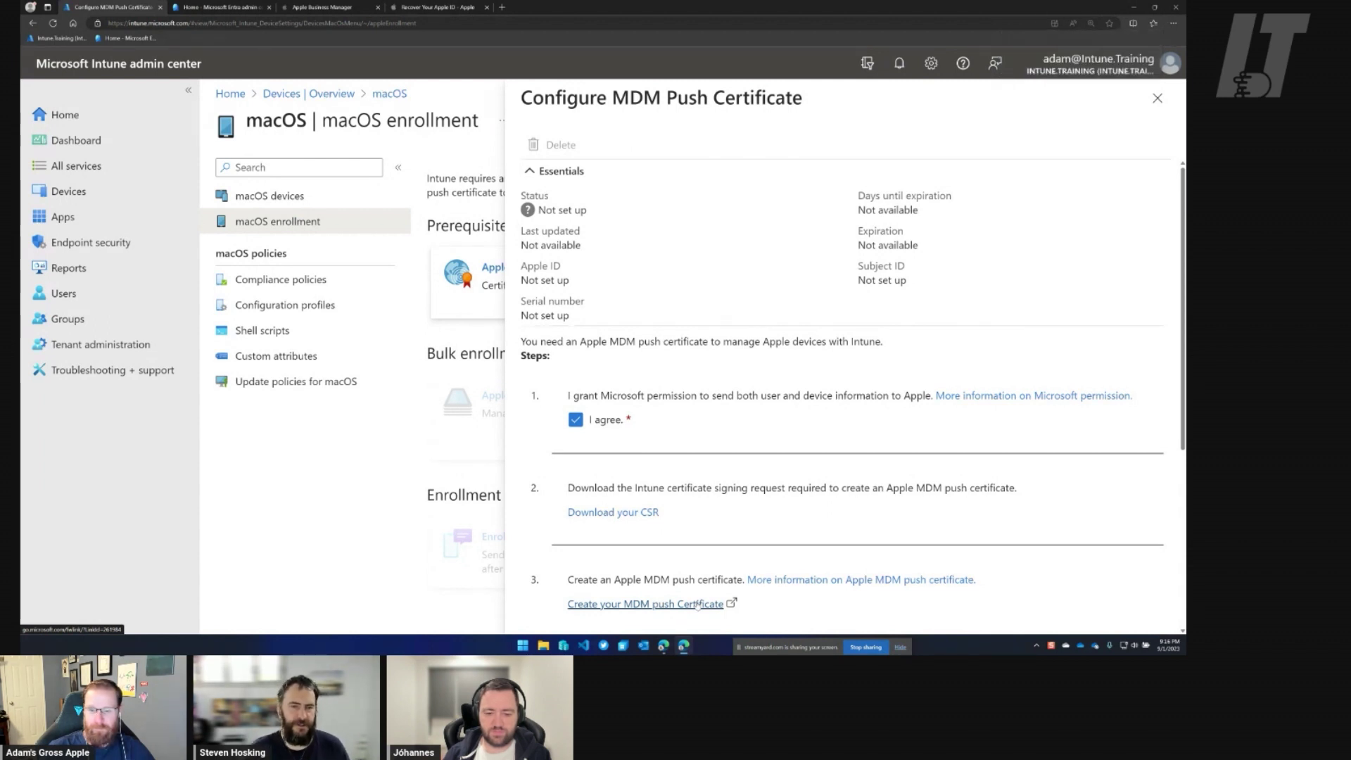
{"action": "left_click", "coordinate": [697, 604]}
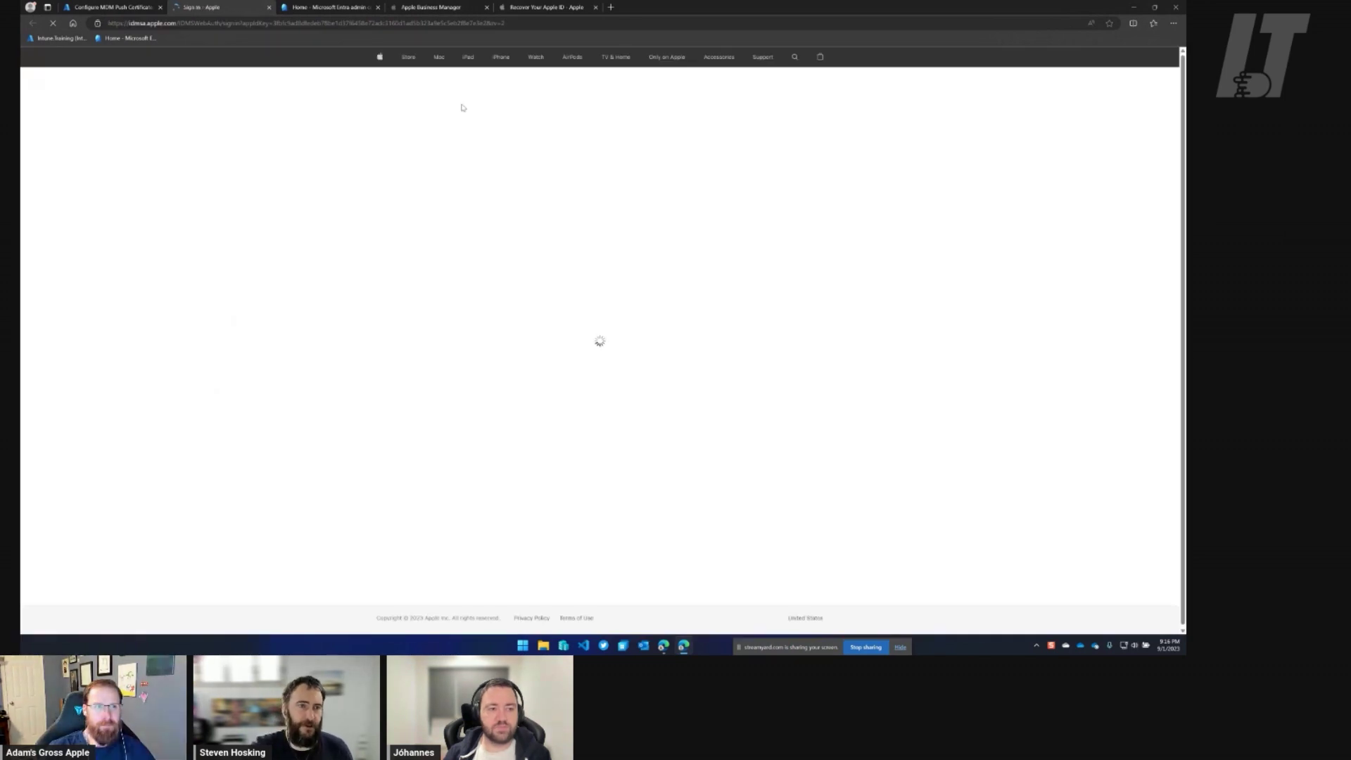
Step: Sign in to Apple with the account password and the six-digit two-factor verification code
{"action": "key", "text": "ctrl+v"}
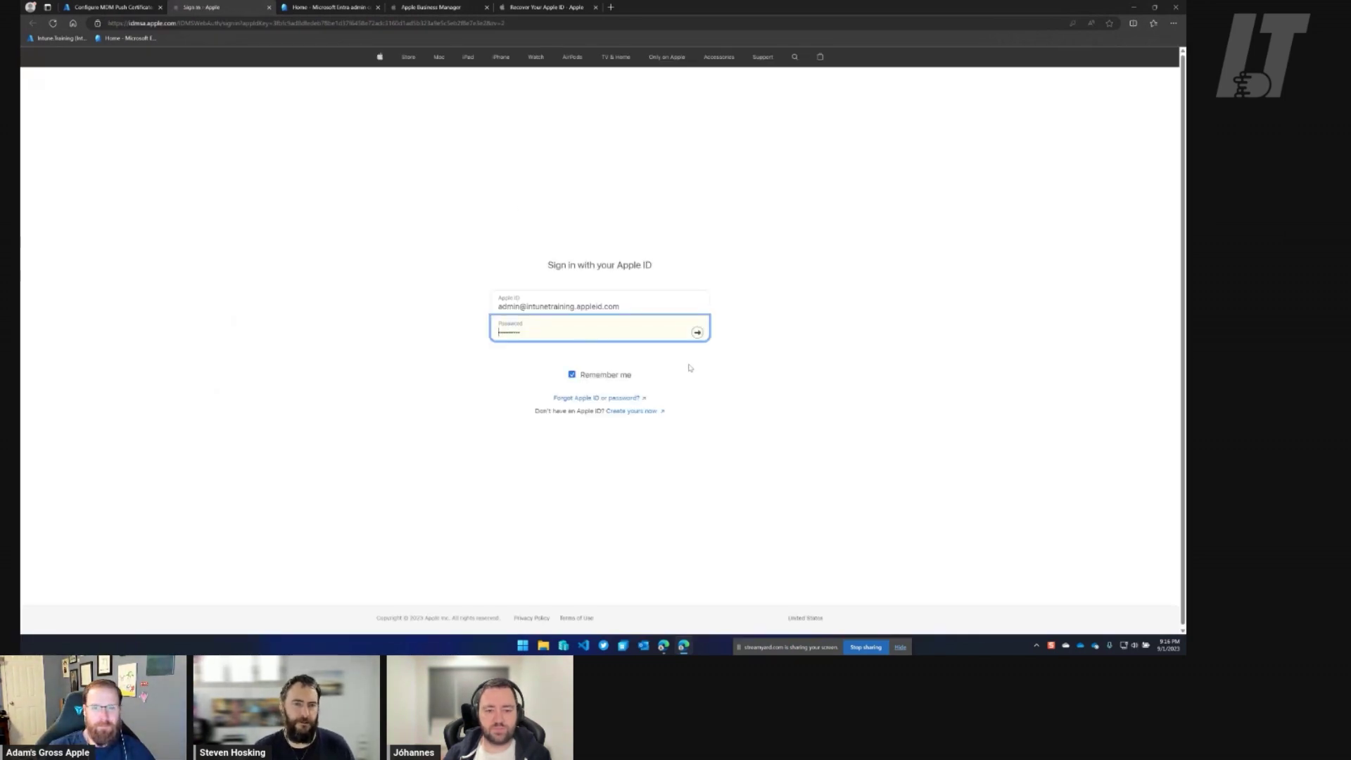
{"action": "left_click", "coordinate": [697, 331]}
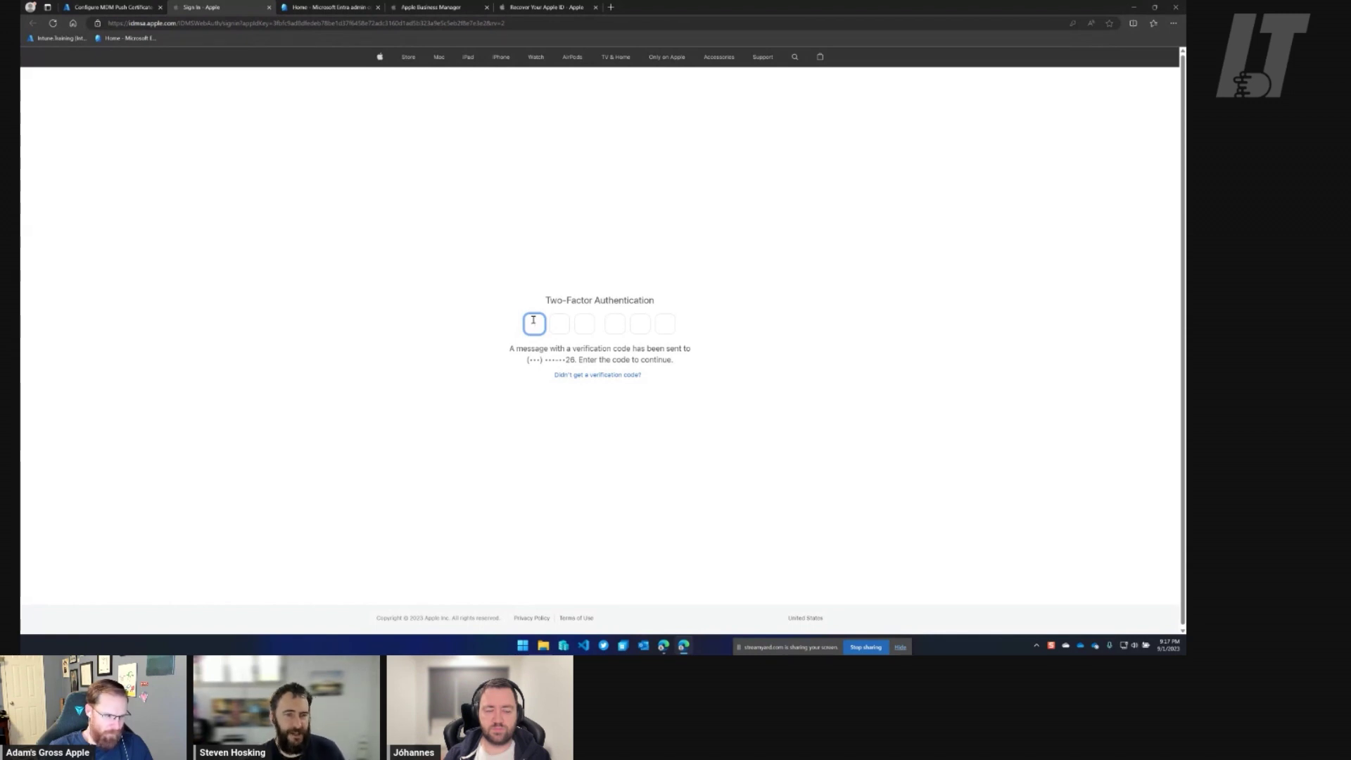
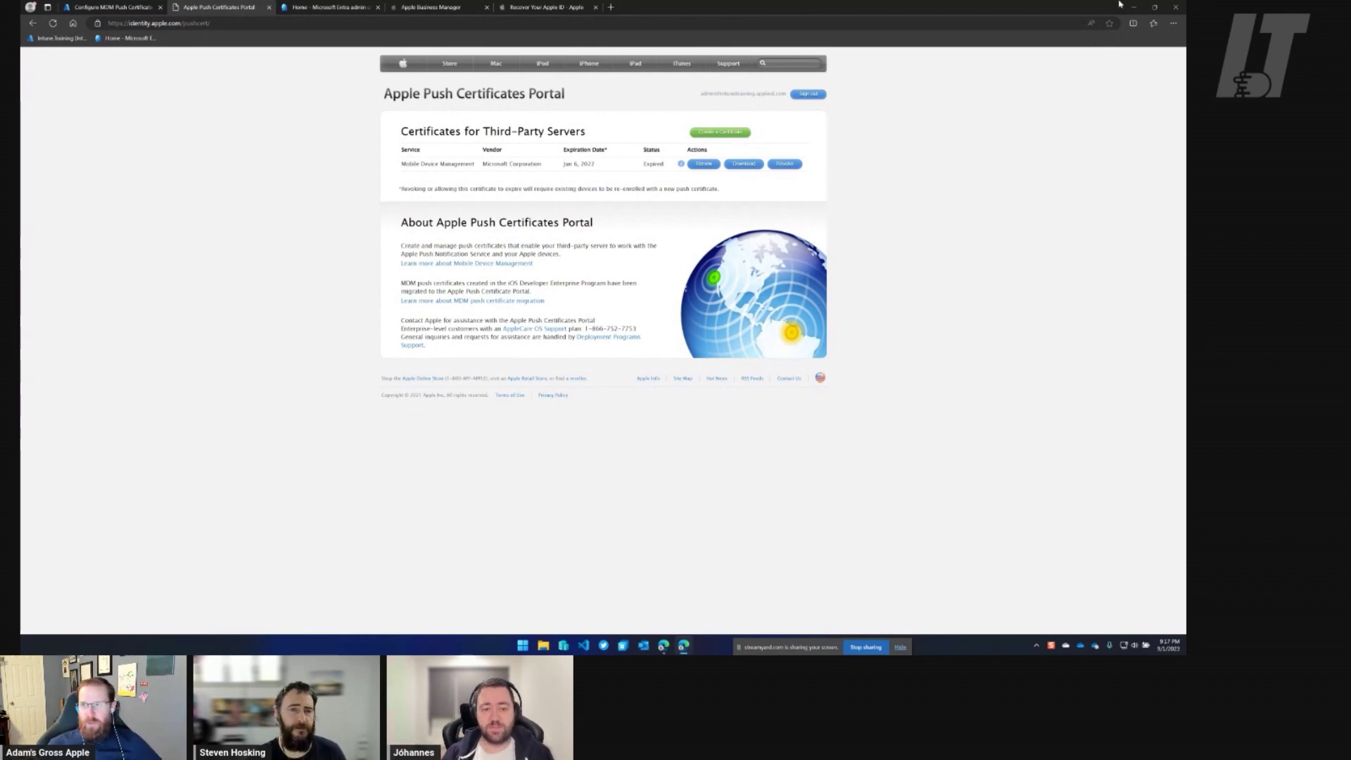
Step: Zoom the page to 175%, then accept the terms to create a new push certificate
{"action": "left_click", "coordinate": [1173, 23]}
{"action": "left_click", "coordinate": [1156, 84]}
{"action": "left_click", "coordinate": [1156, 85]}
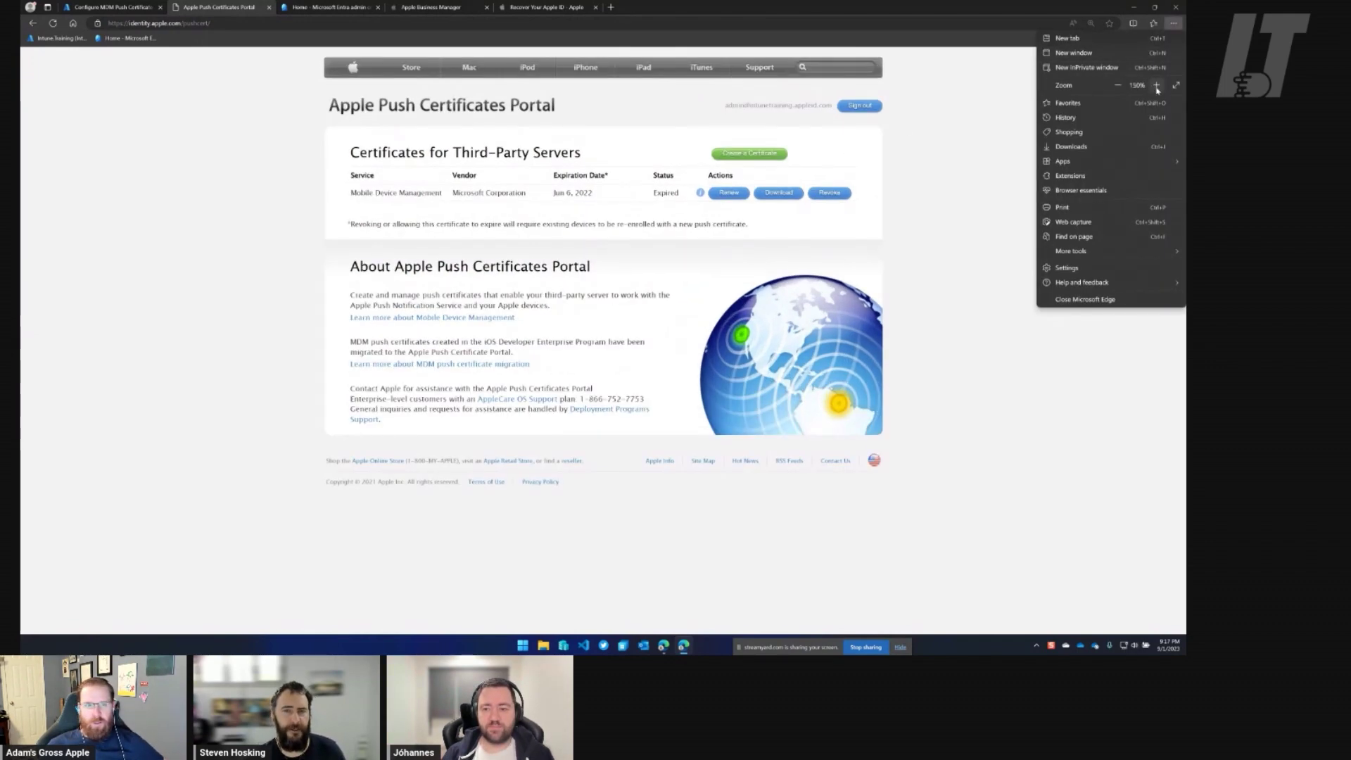
{"action": "left_click", "coordinate": [1156, 84]}
{"action": "left_click", "coordinate": [1156, 84]}
{"action": "left_click", "coordinate": [992, 334]}
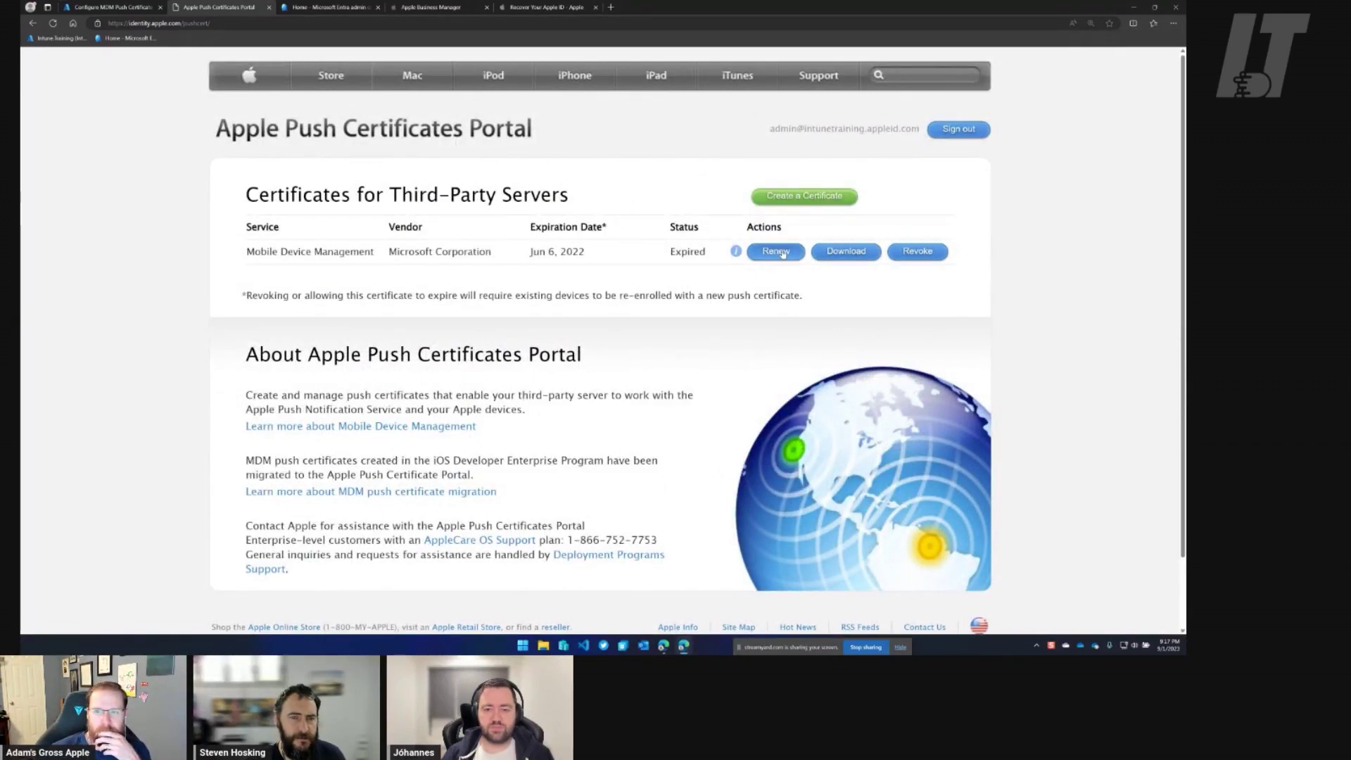
{"action": "left_click", "coordinate": [814, 201]}
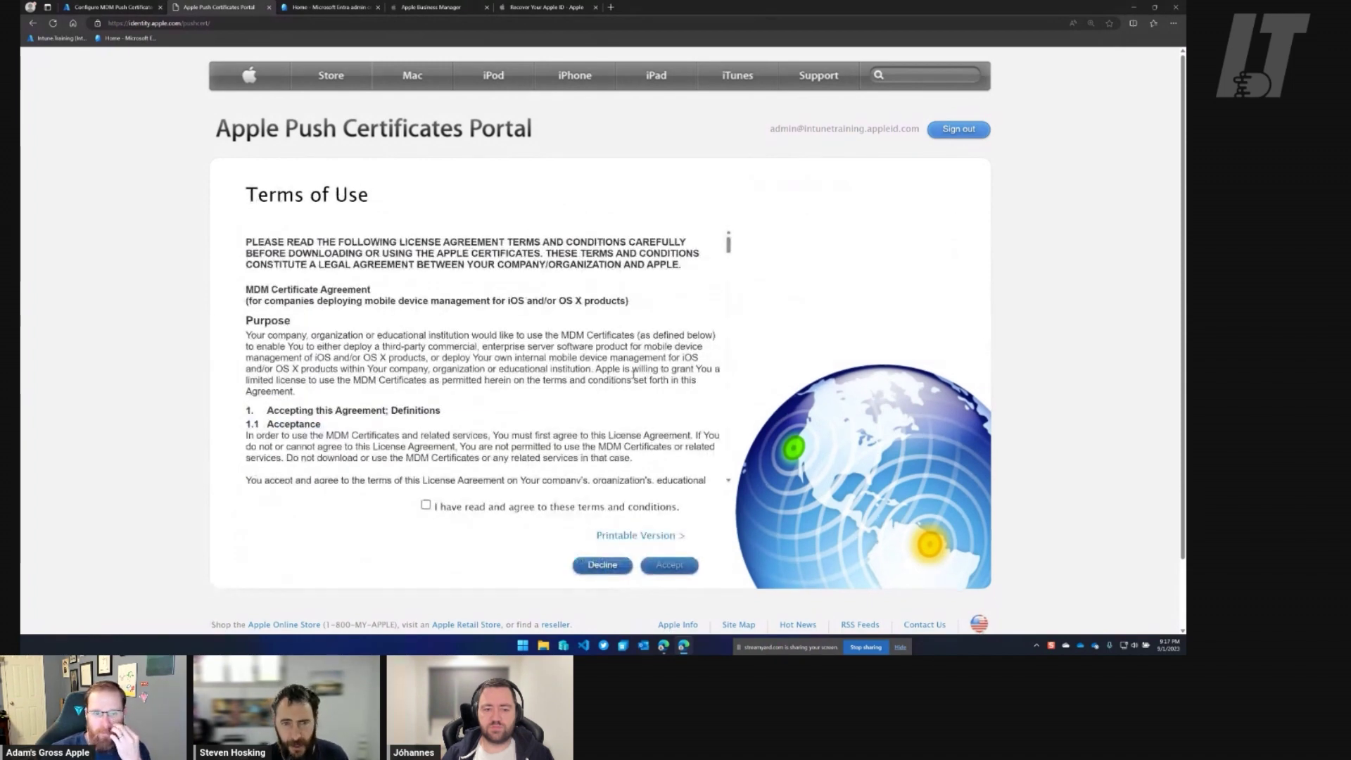
{"action": "left_click", "coordinate": [425, 504]}
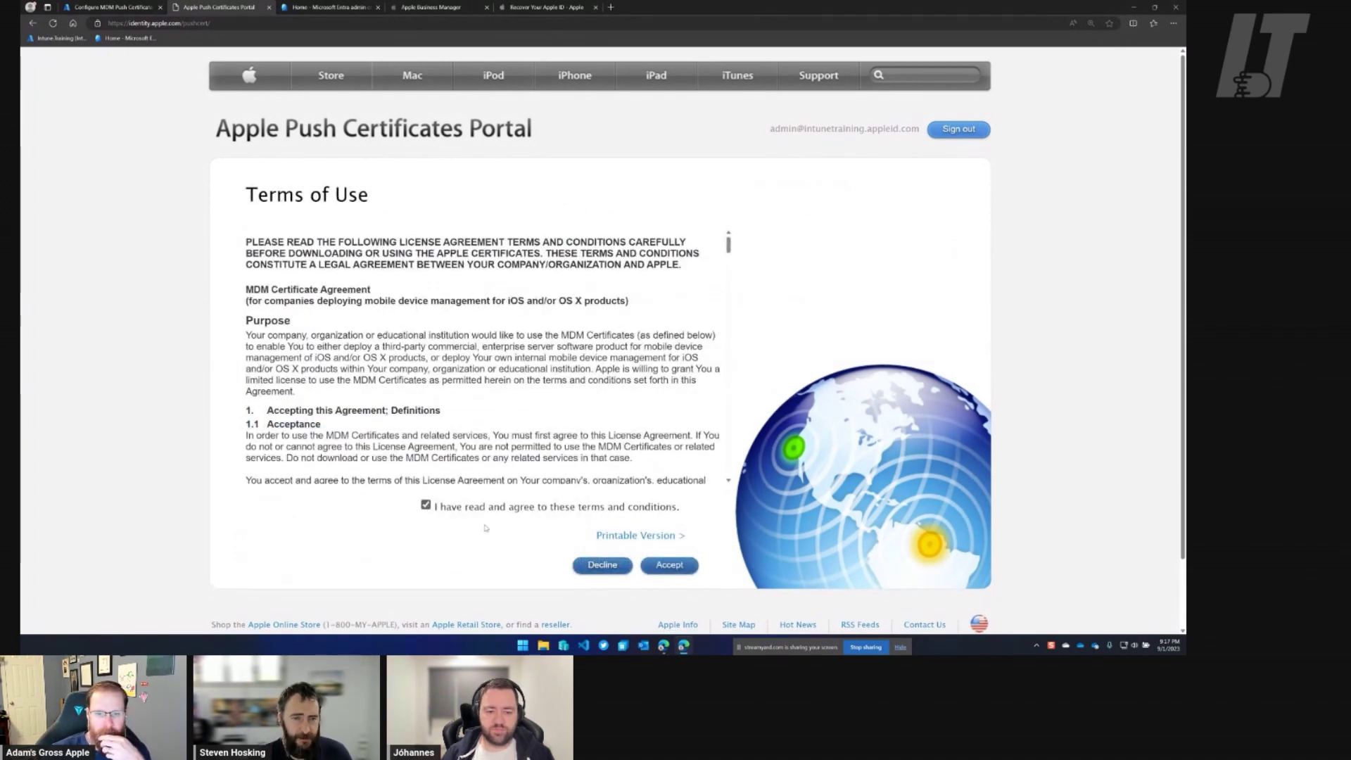
{"action": "left_click", "coordinate": [669, 567]}
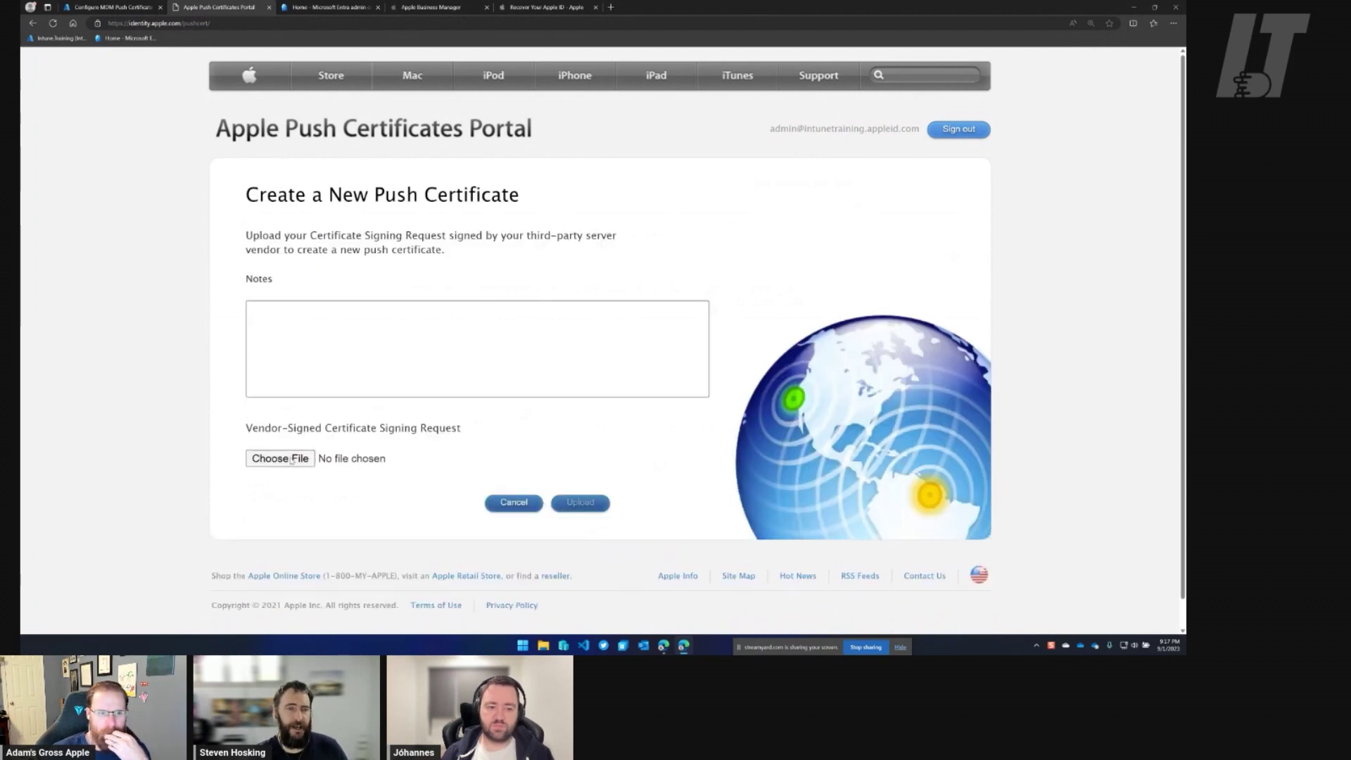
Step: Select IntuneCSR (1).csr from Downloads as the signing request to upload
{"action": "left_click", "coordinate": [291, 460]}
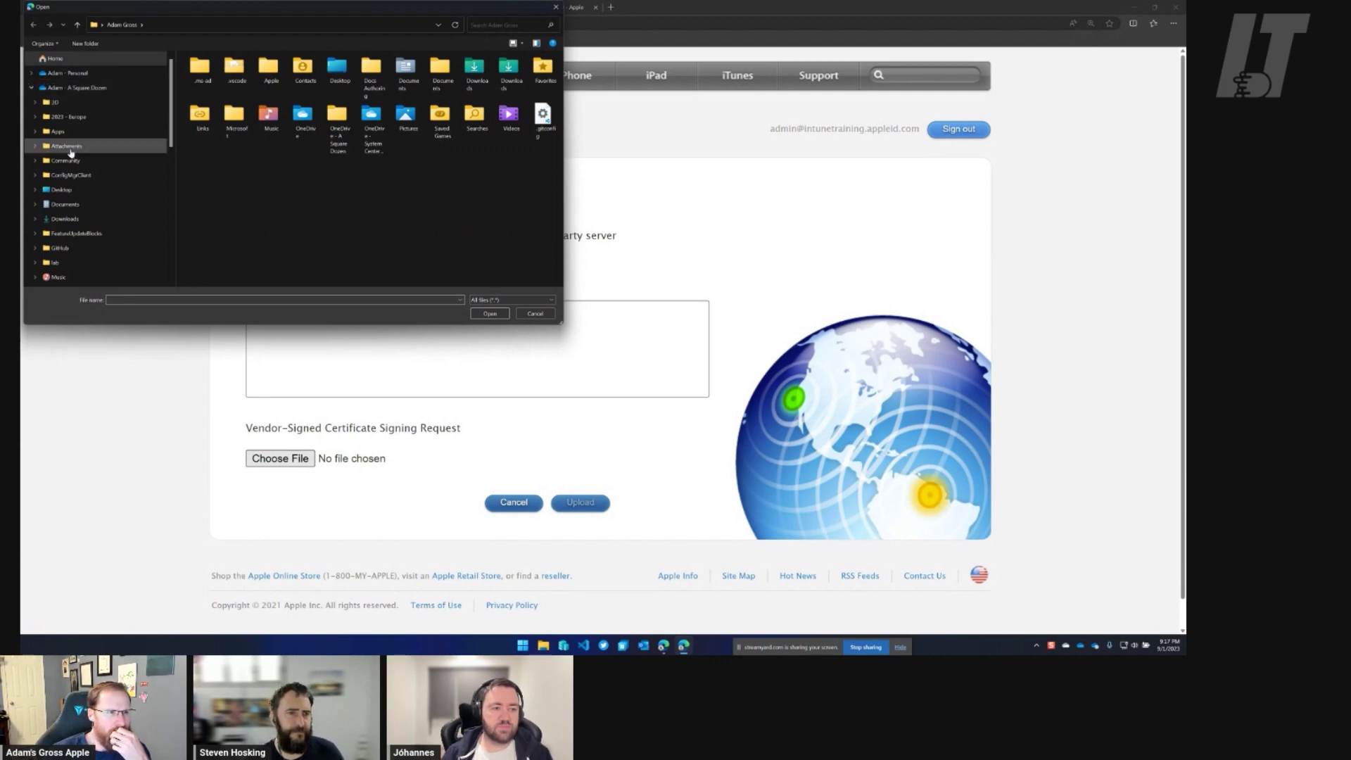
{"action": "left_click", "coordinate": [65, 218]}
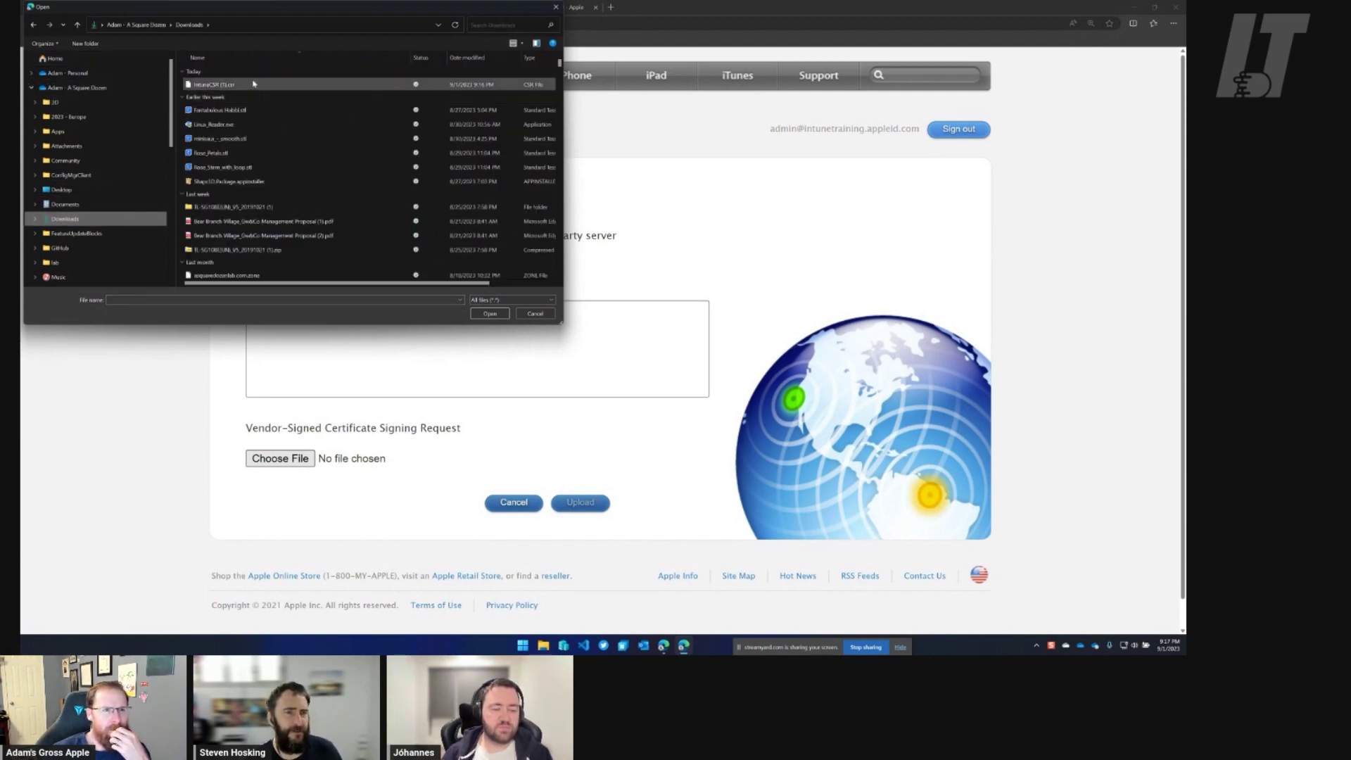
{"action": "left_click", "coordinate": [212, 85]}
{"action": "left_click", "coordinate": [490, 313]}
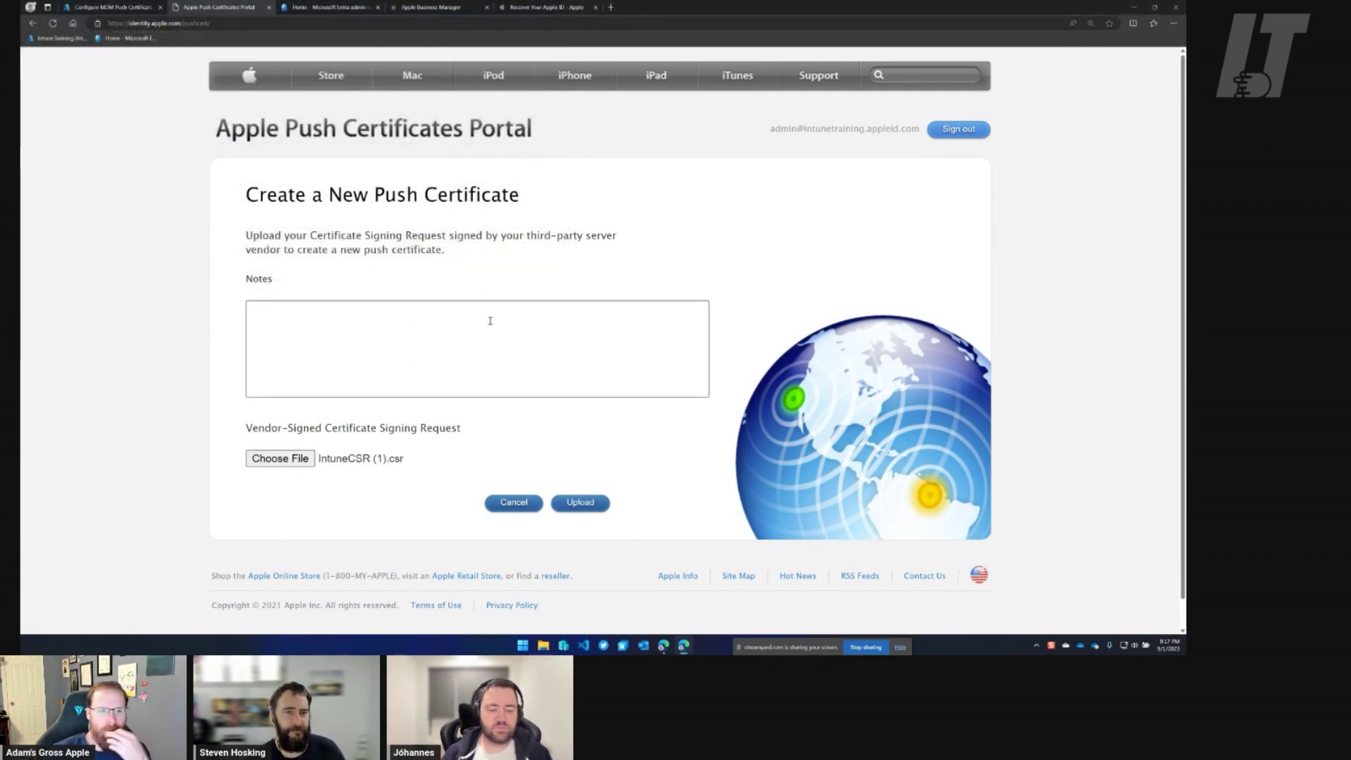
{"action": "left_click", "coordinate": [594, 506]}
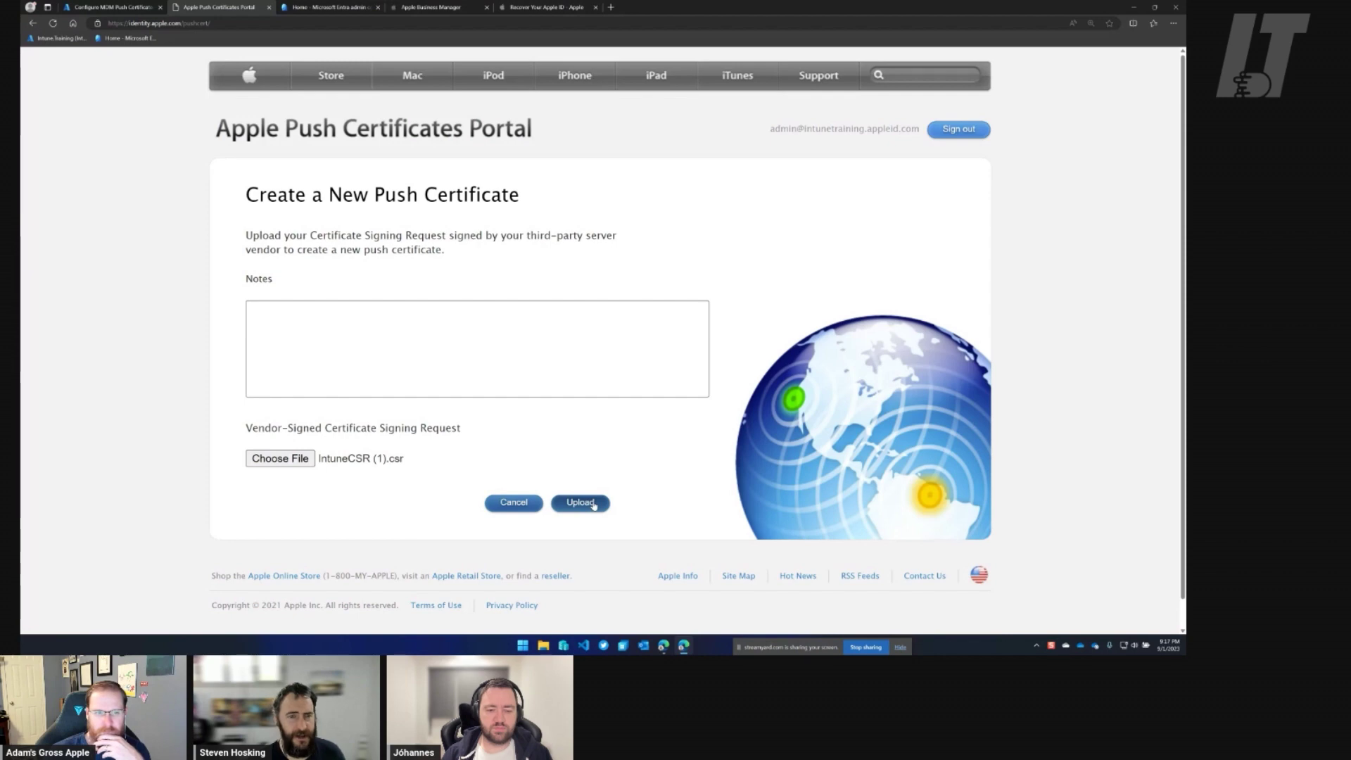
Step: Add the note 'Intune.Training Reboot', upload the request, and download the new certificate
{"action": "left_click", "coordinate": [447, 346]}
{"action": "type", "text": "Intune"}
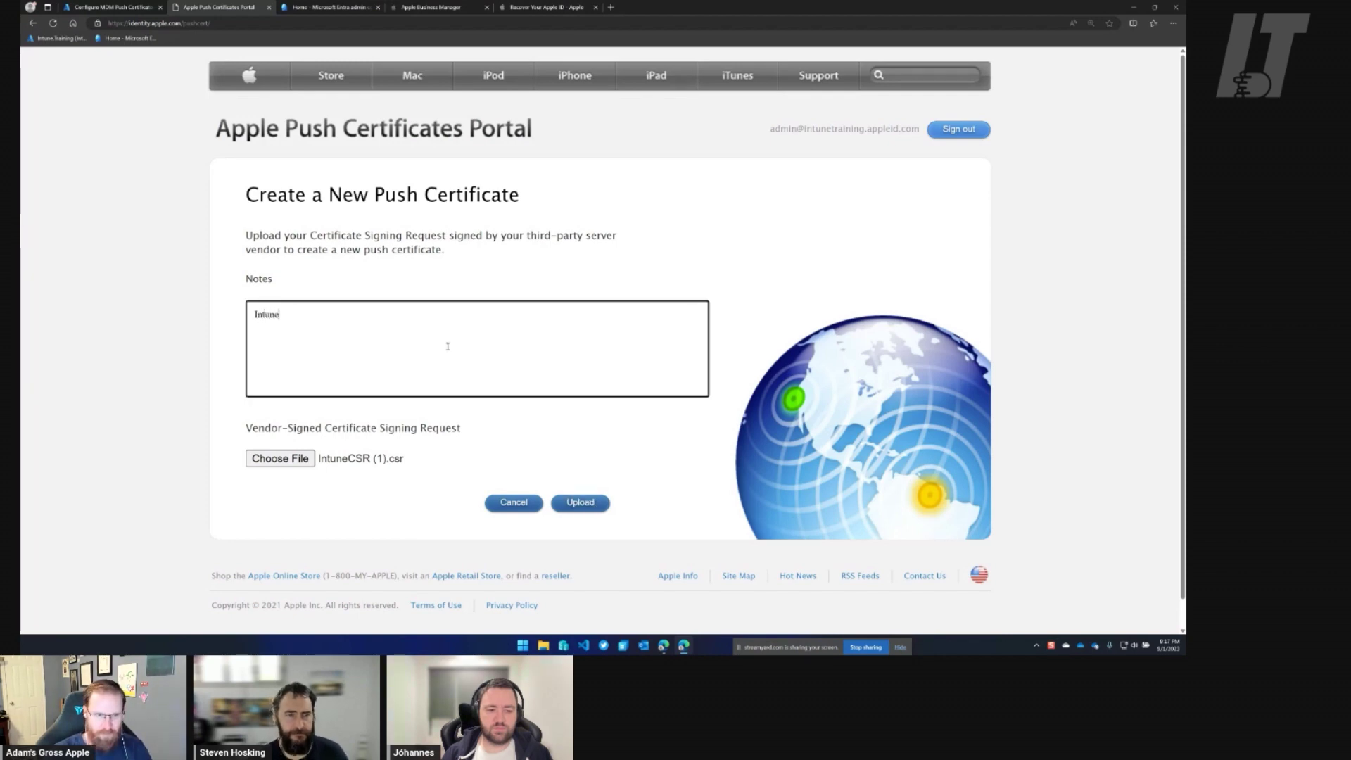
{"action": "type", "text": ".Training Reboot"}
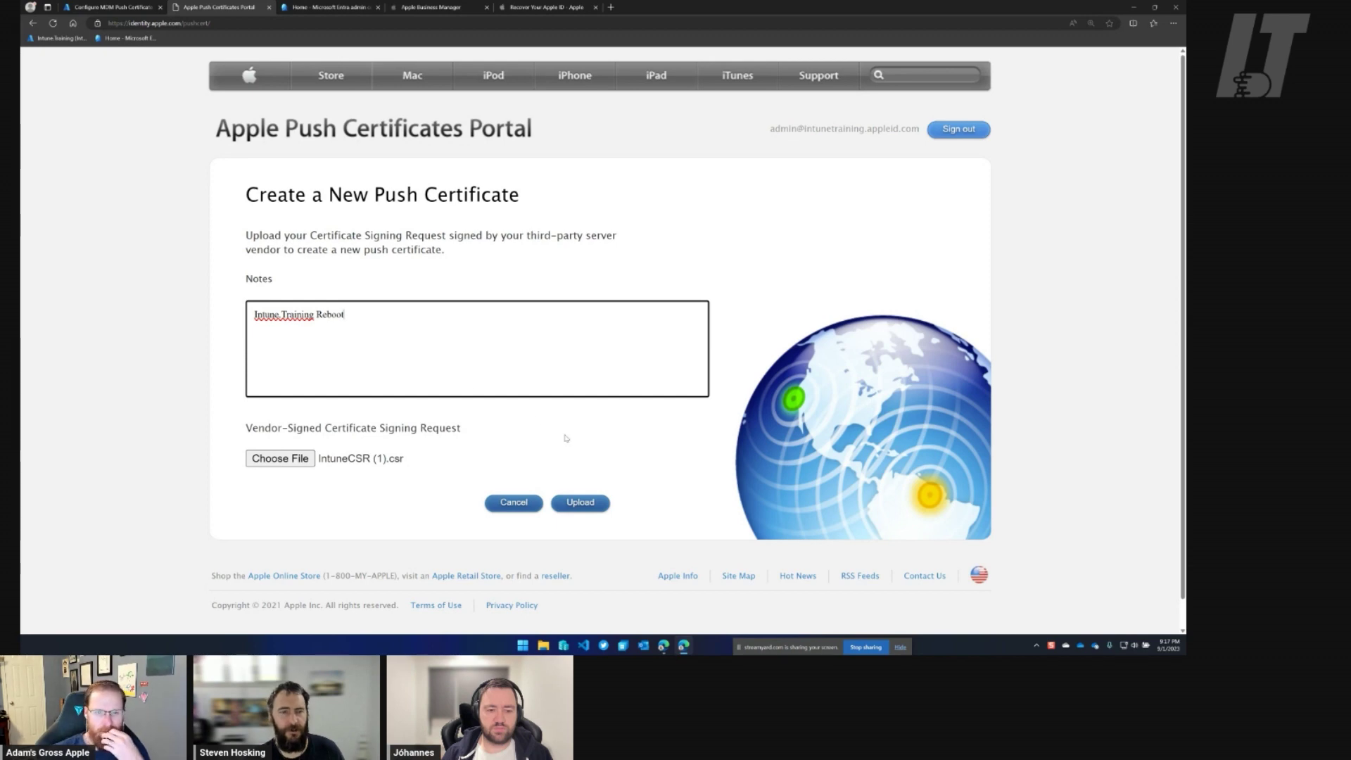
{"action": "left_click", "coordinate": [589, 502]}
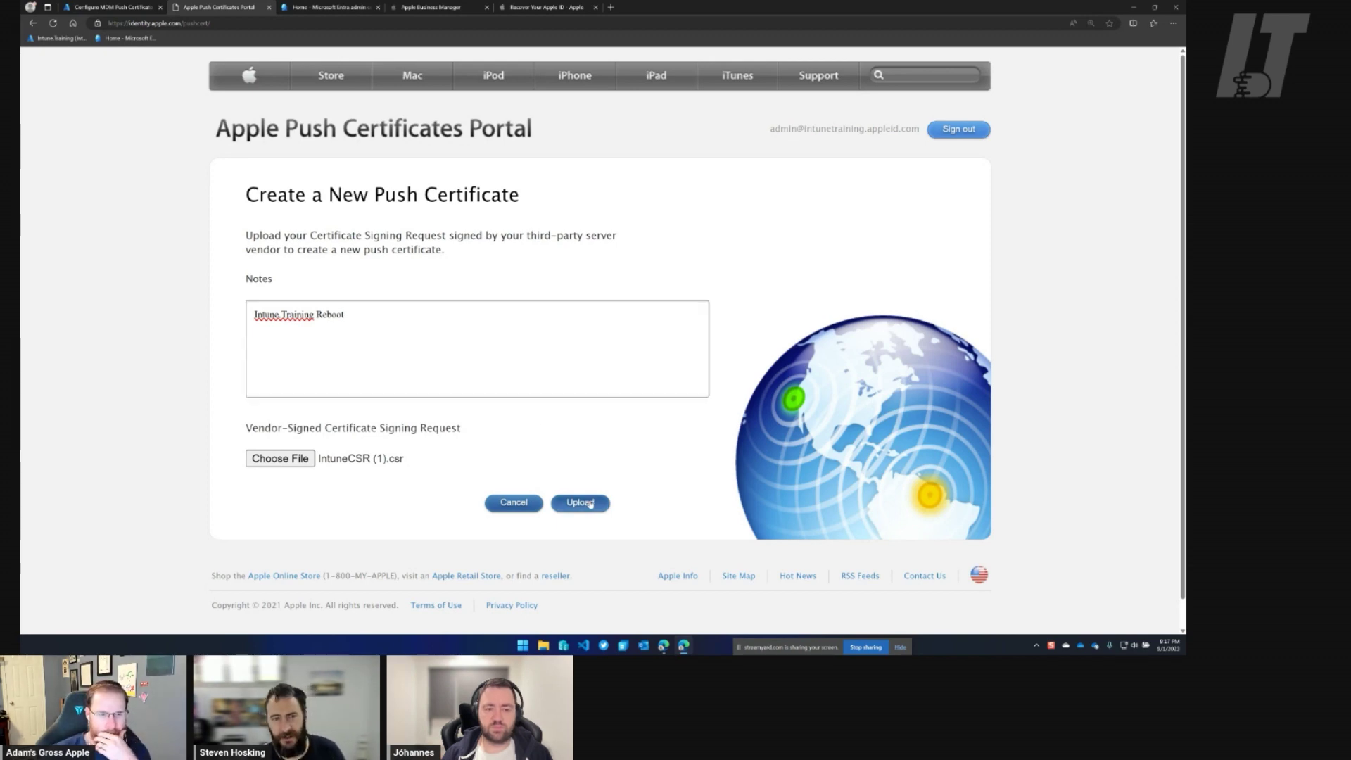
{"action": "left_click_drag", "start_coordinate": [360, 316], "coordinate": [233, 320]}
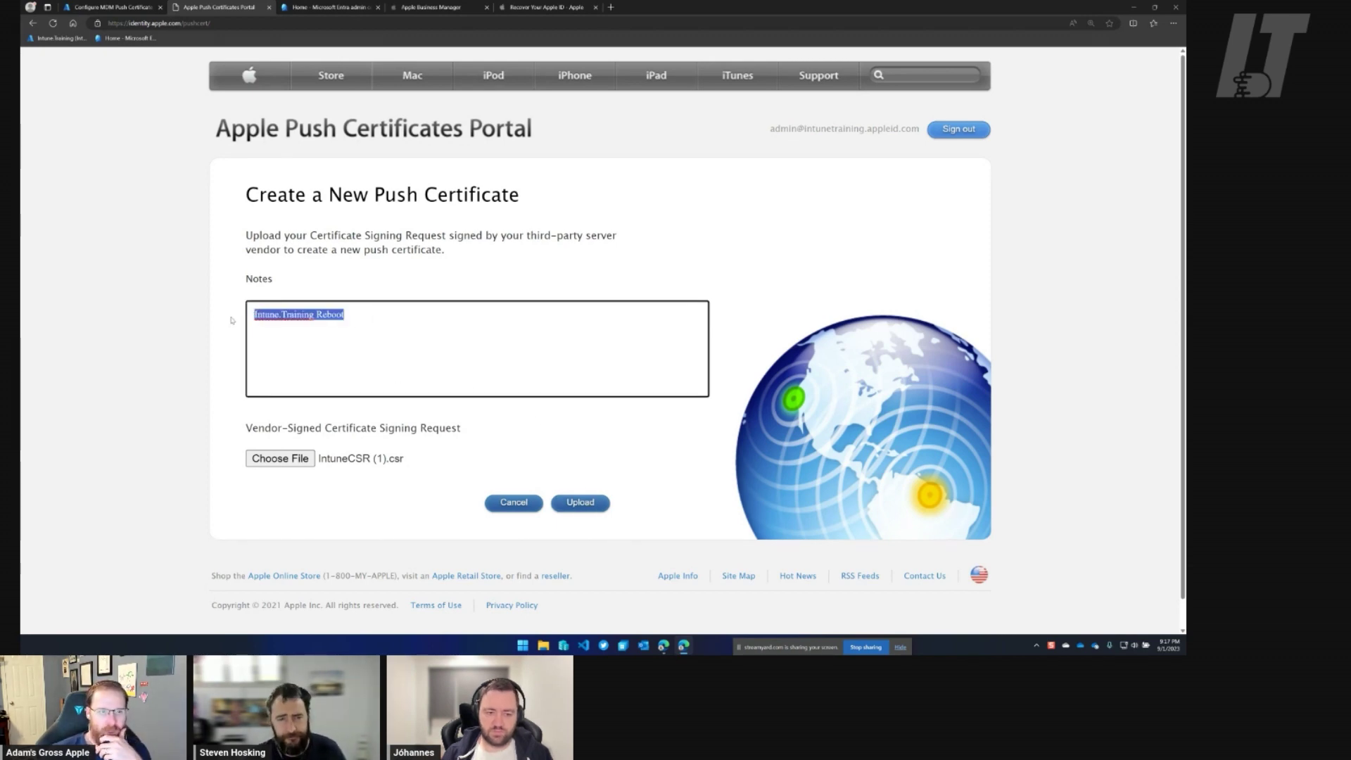
{"action": "left_click", "coordinate": [413, 323]}
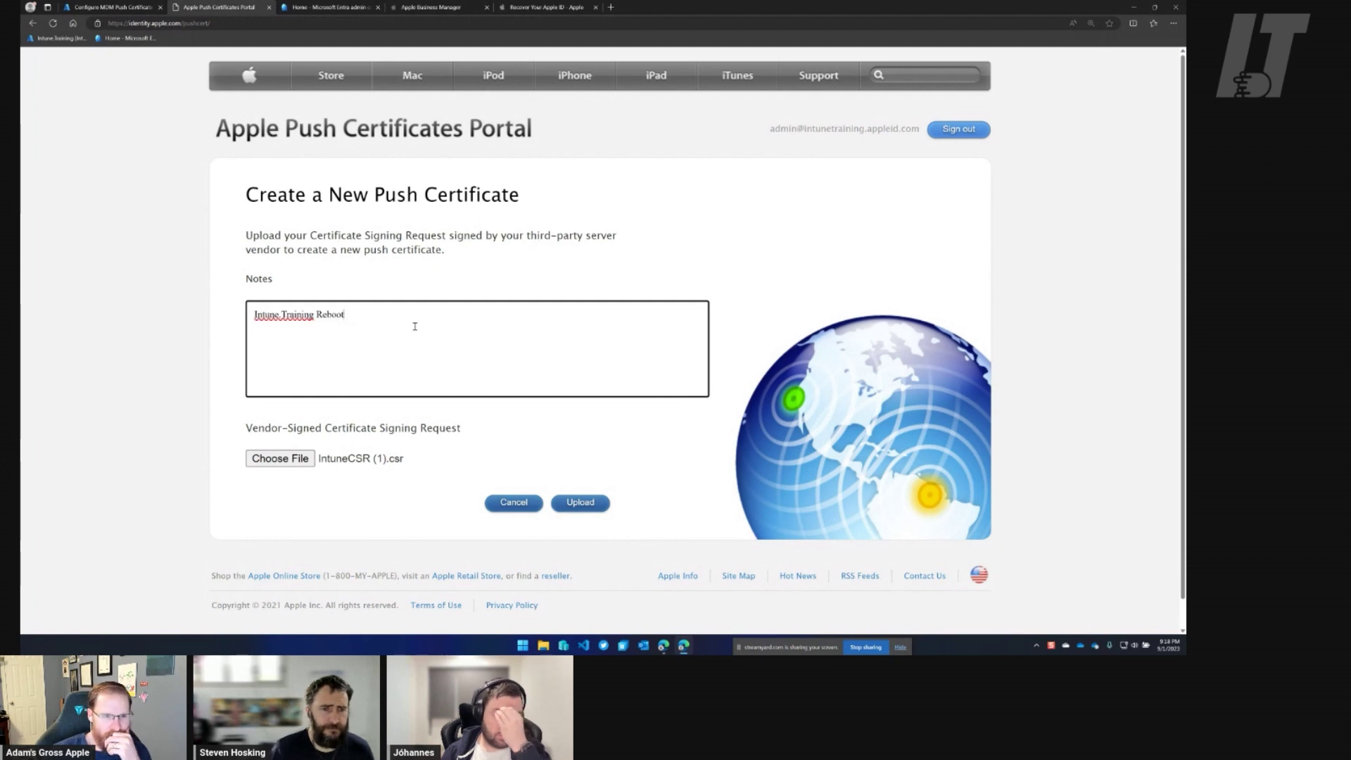
{"action": "left_click", "coordinate": [595, 504]}
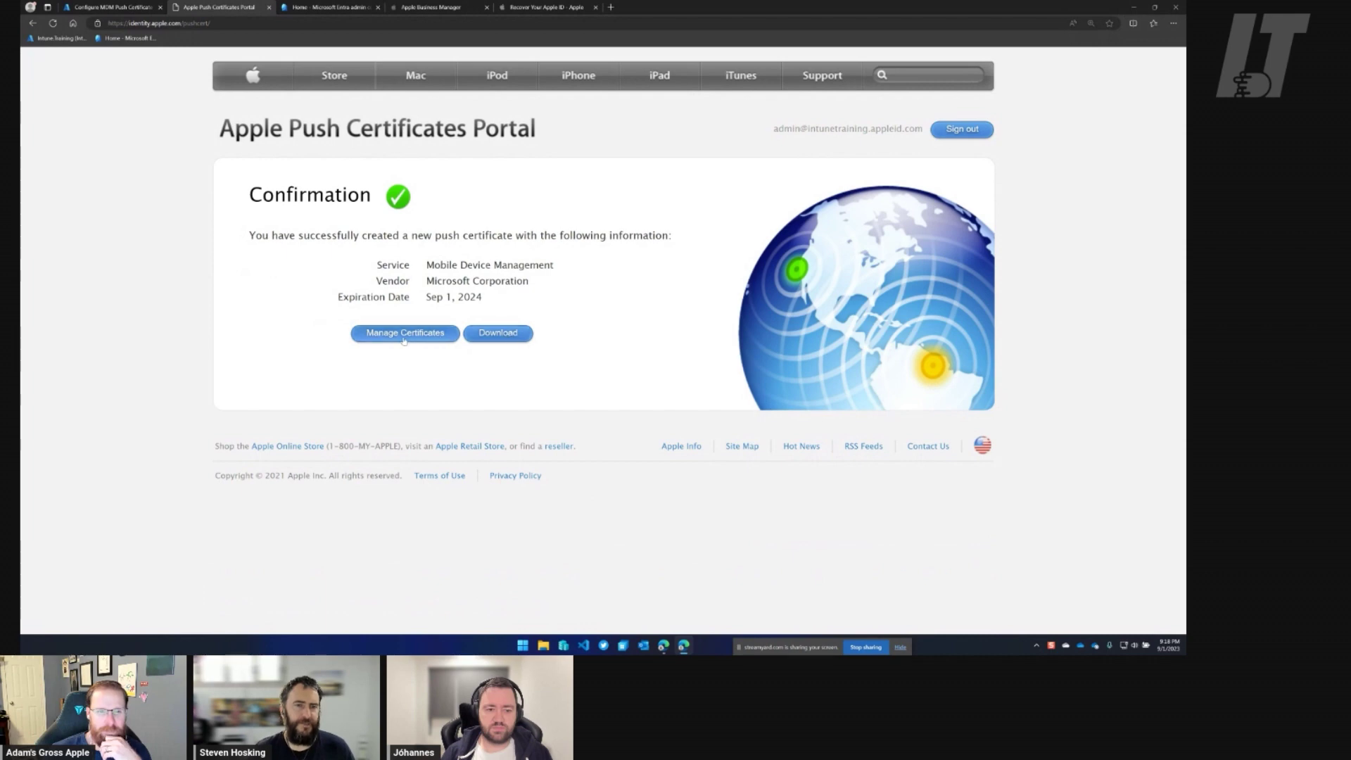
{"action": "left_click", "coordinate": [496, 335]}
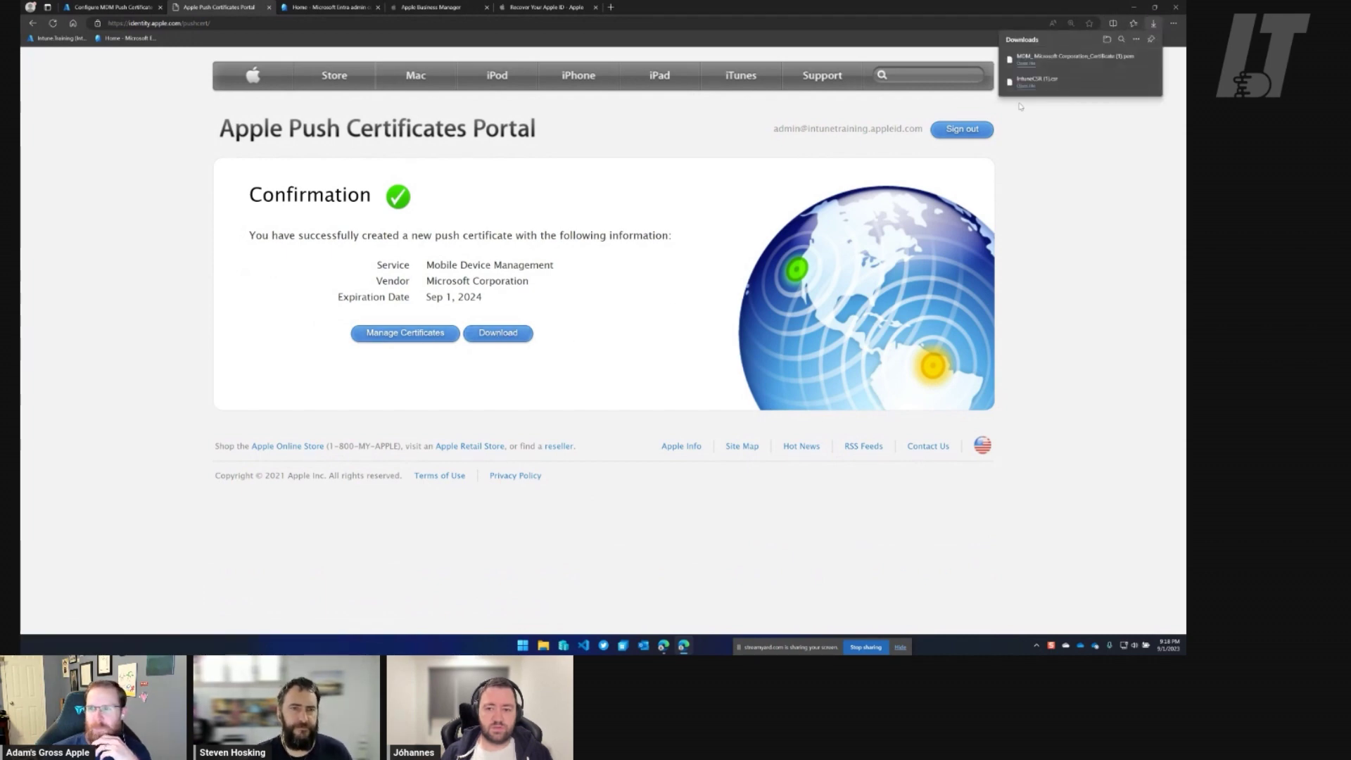
Step: Enter the Apple ID e-mail and choose MDM_ Microsoft Corporation_Certificate (1).pem for upload
{"action": "key", "text": "ctrl+shift+Tab"}
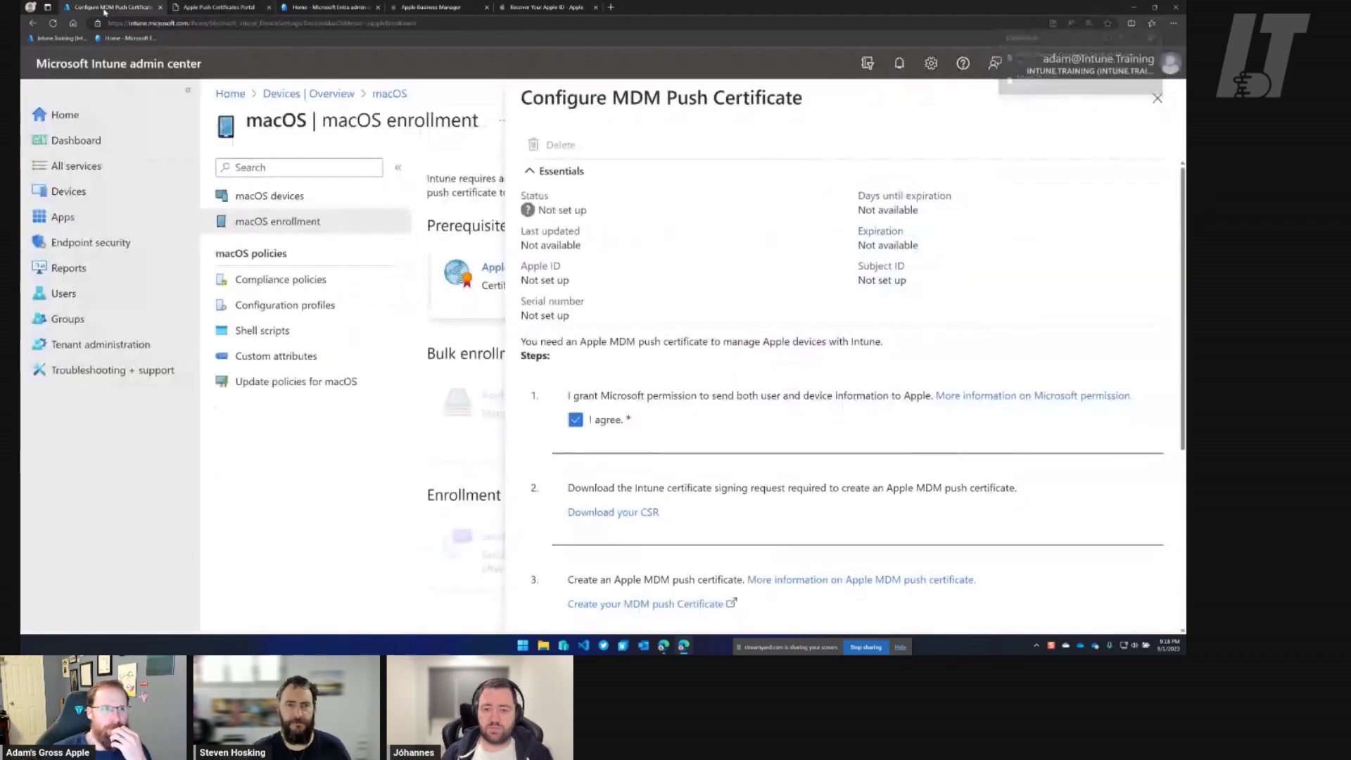
{"action": "scroll", "coordinate": [629, 421], "scroll_direction": "down", "scroll_amount": 5}
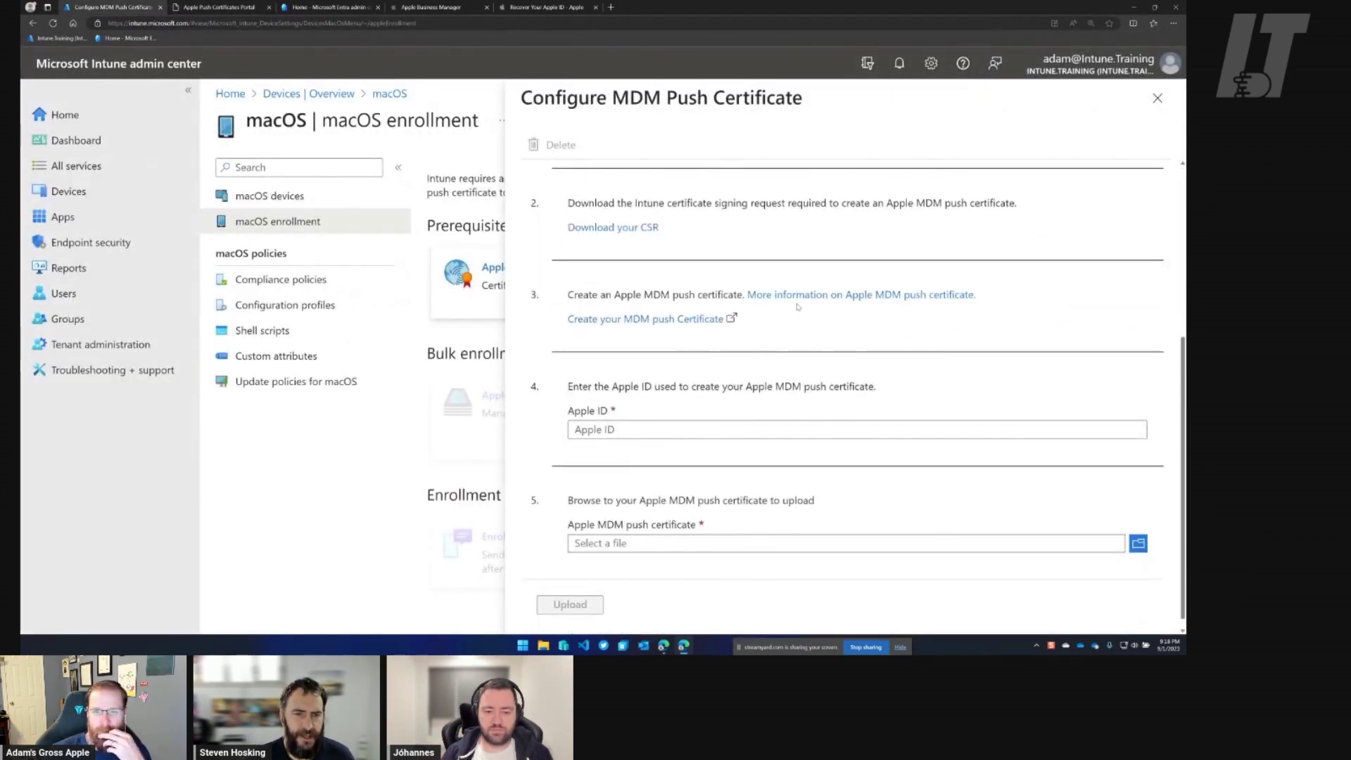
{"action": "left_click", "coordinate": [693, 410]}
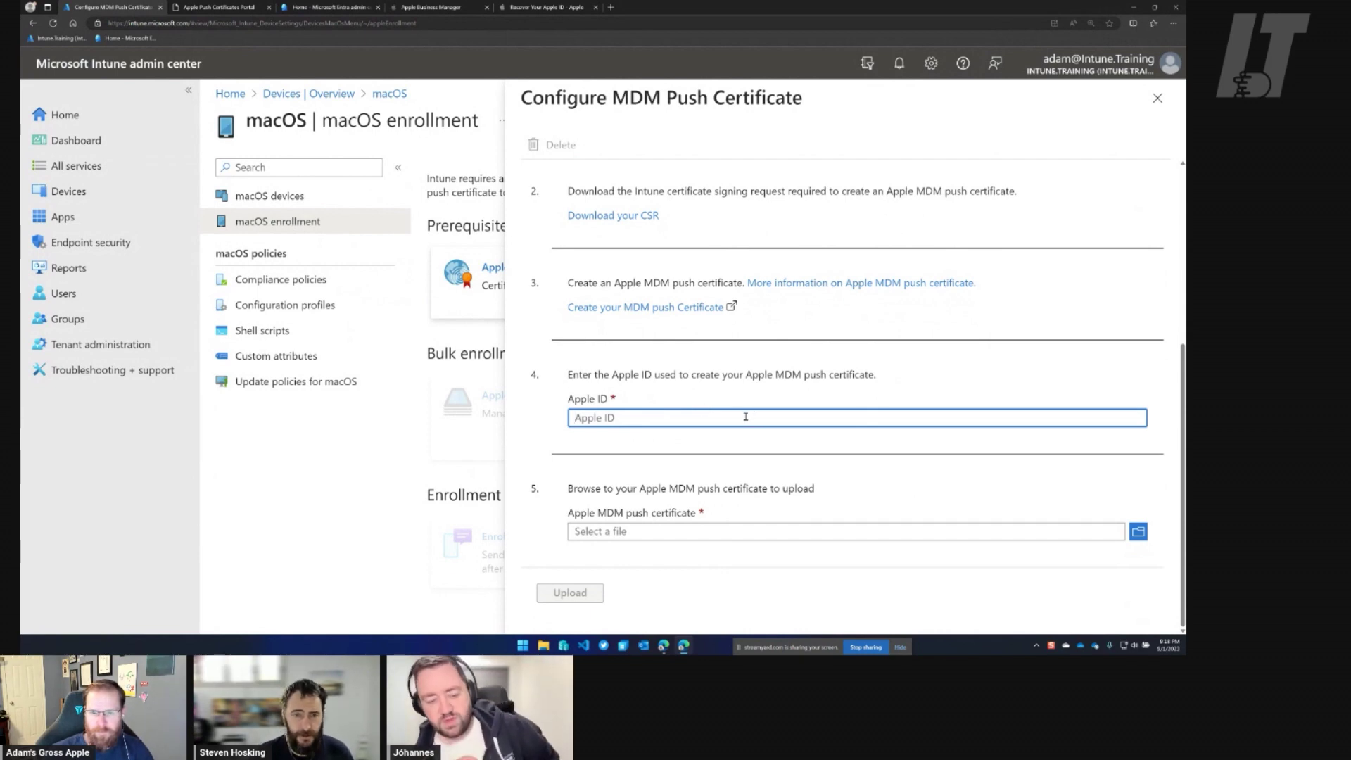
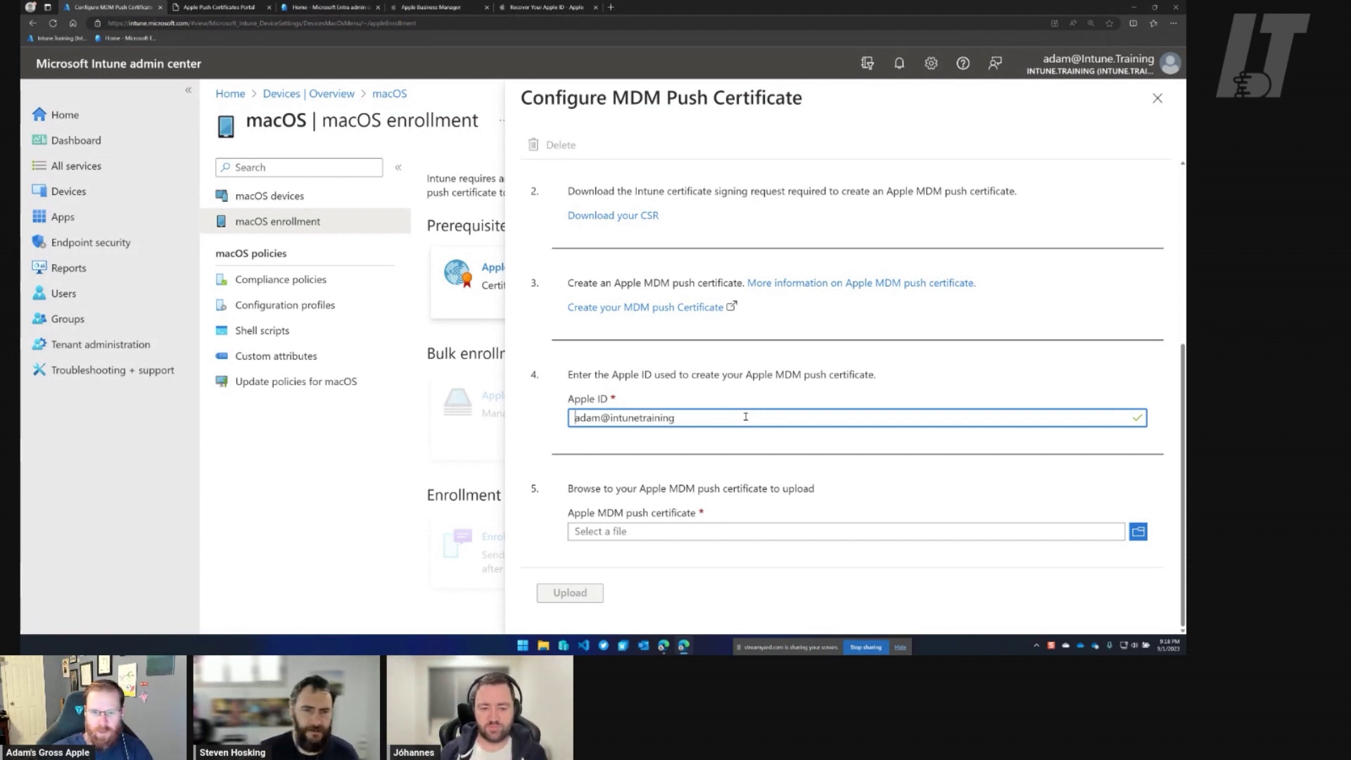
{"action": "key", "text": "Left"}
{"action": "key", "text": "Left"}
{"action": "key", "text": "Left"}
{"action": "key", "text": "Left"}
{"action": "key", "text": "Left"}
{"action": "key", "text": "Left"}
{"action": "key", "text": "Left"}
{"action": "key", "text": "Left"}
{"action": "key", "text": "Left"}
{"action": "key", "text": "Left"}
{"action": "key", "text": "Left"}
{"action": "key", "text": "Left"}
{"action": "key", "text": "Left"}
{"action": "key", "text": "Left"}
{"action": "key", "text": "Left"}
{"action": "key", "text": "Left"}
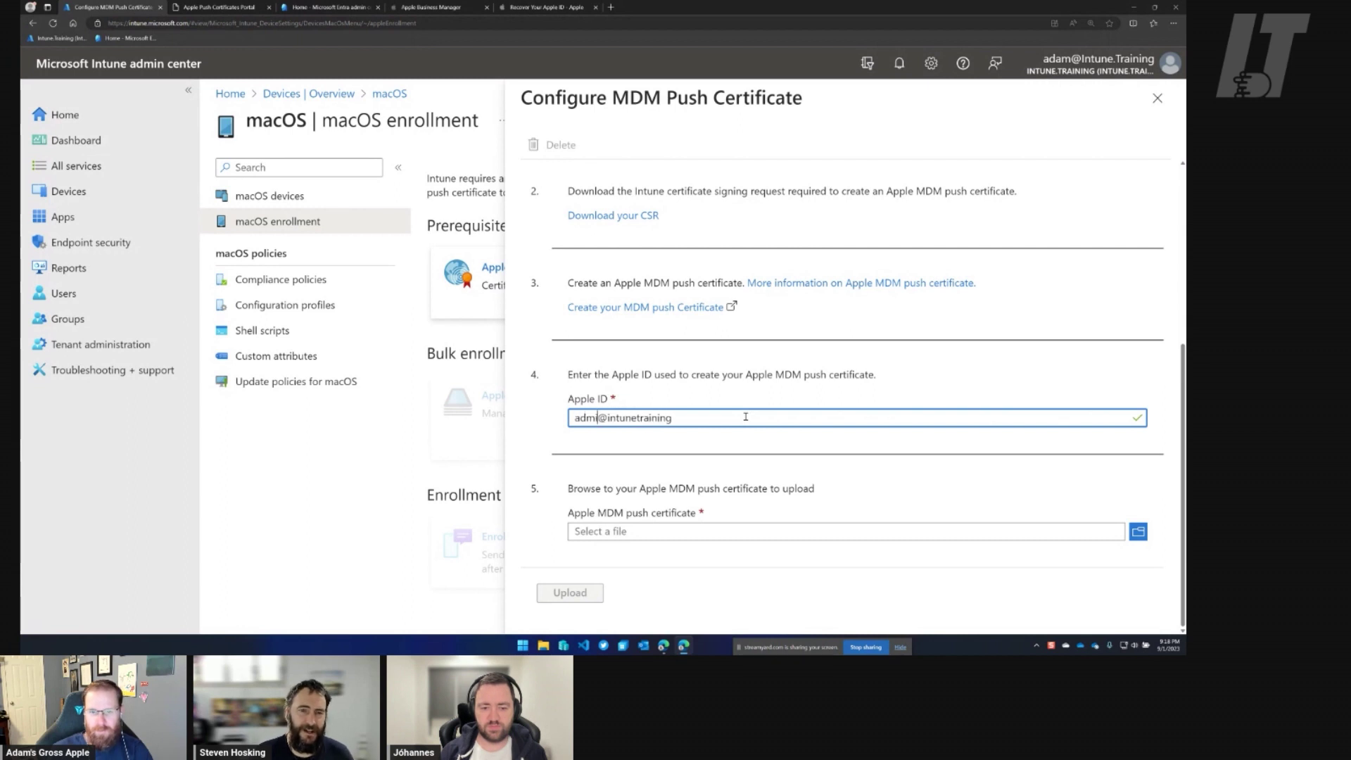
{"action": "key", "text": "End"}
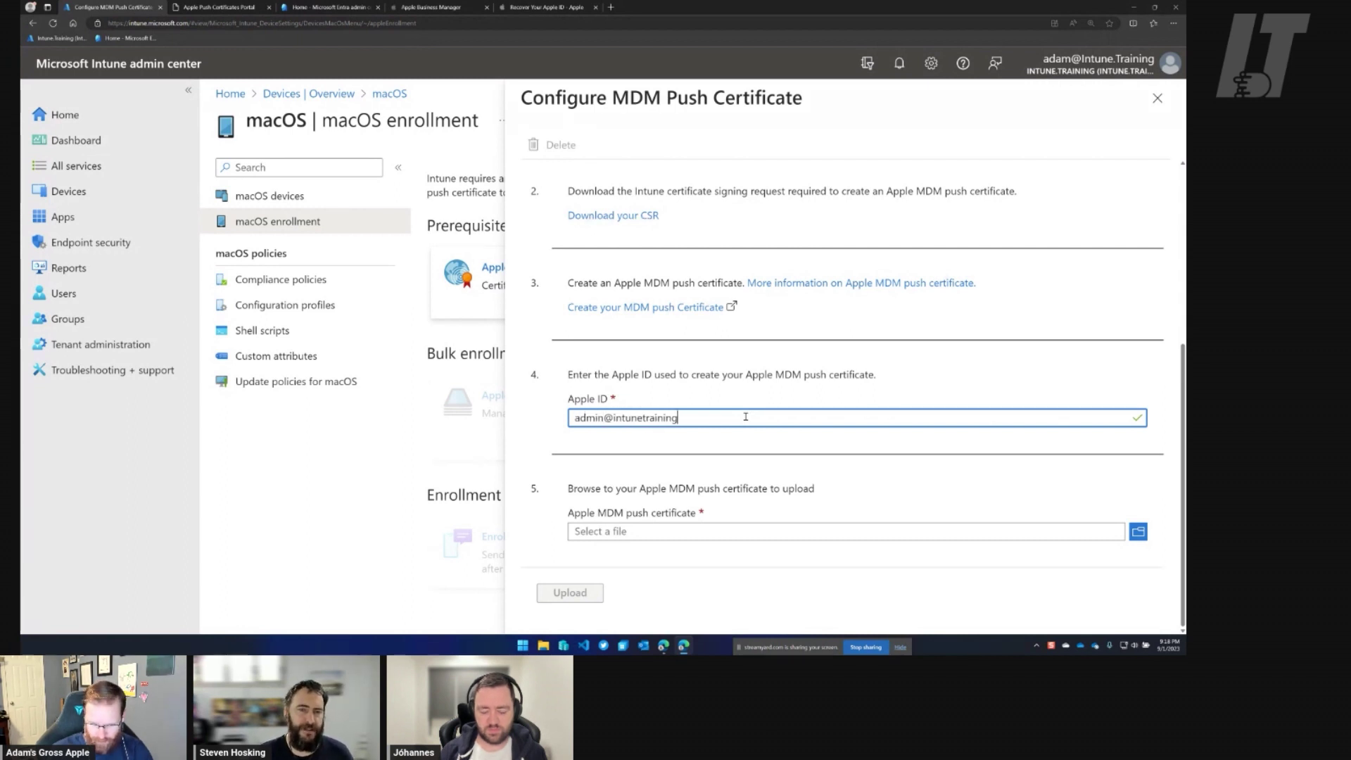
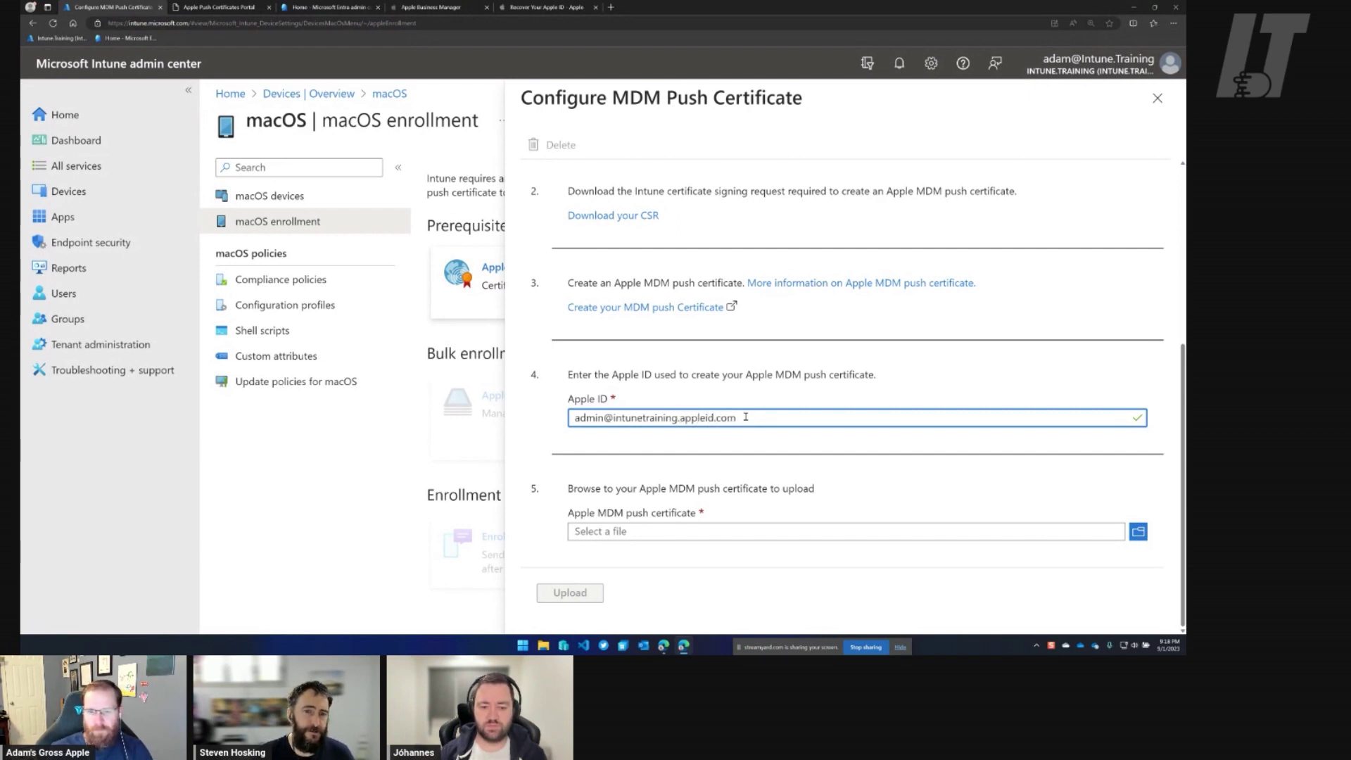
{"action": "left_click", "coordinate": [1138, 531]}
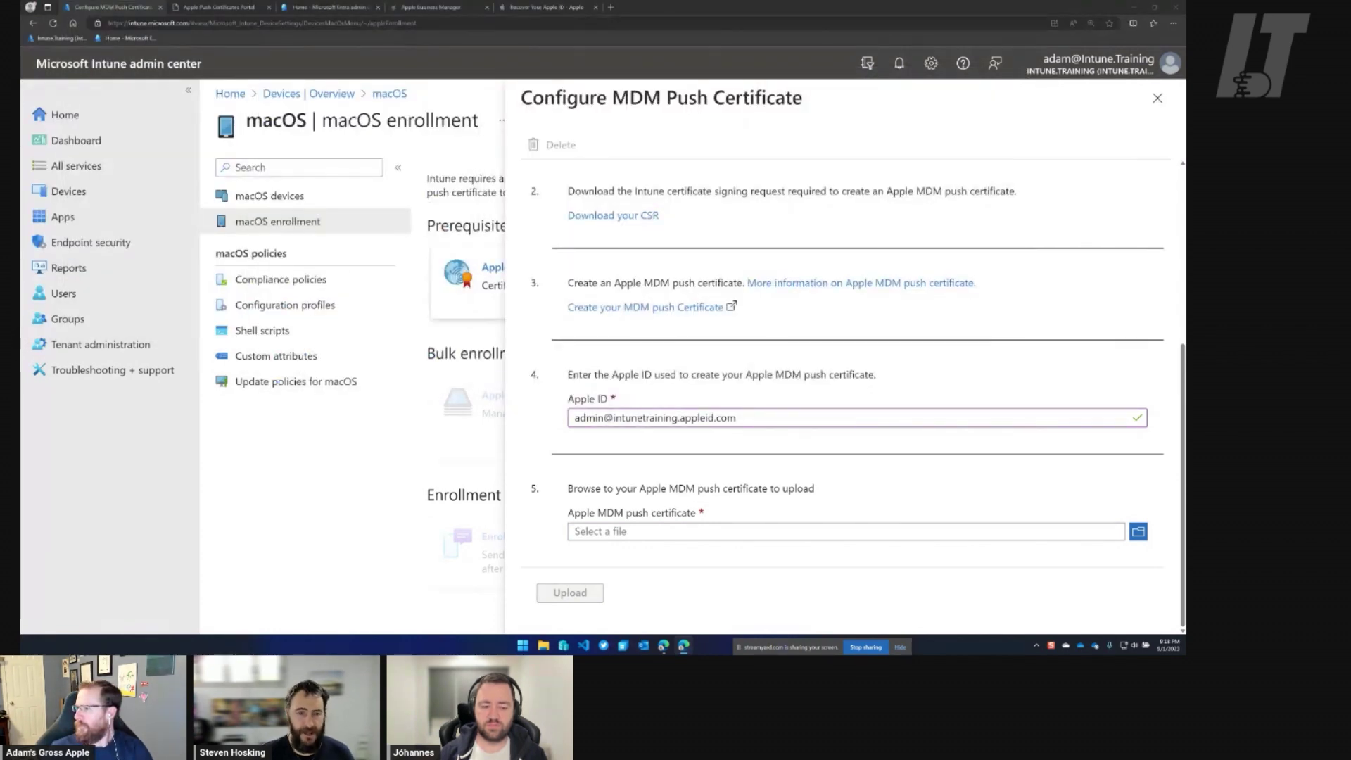
{"action": "key", "text": "Return"}
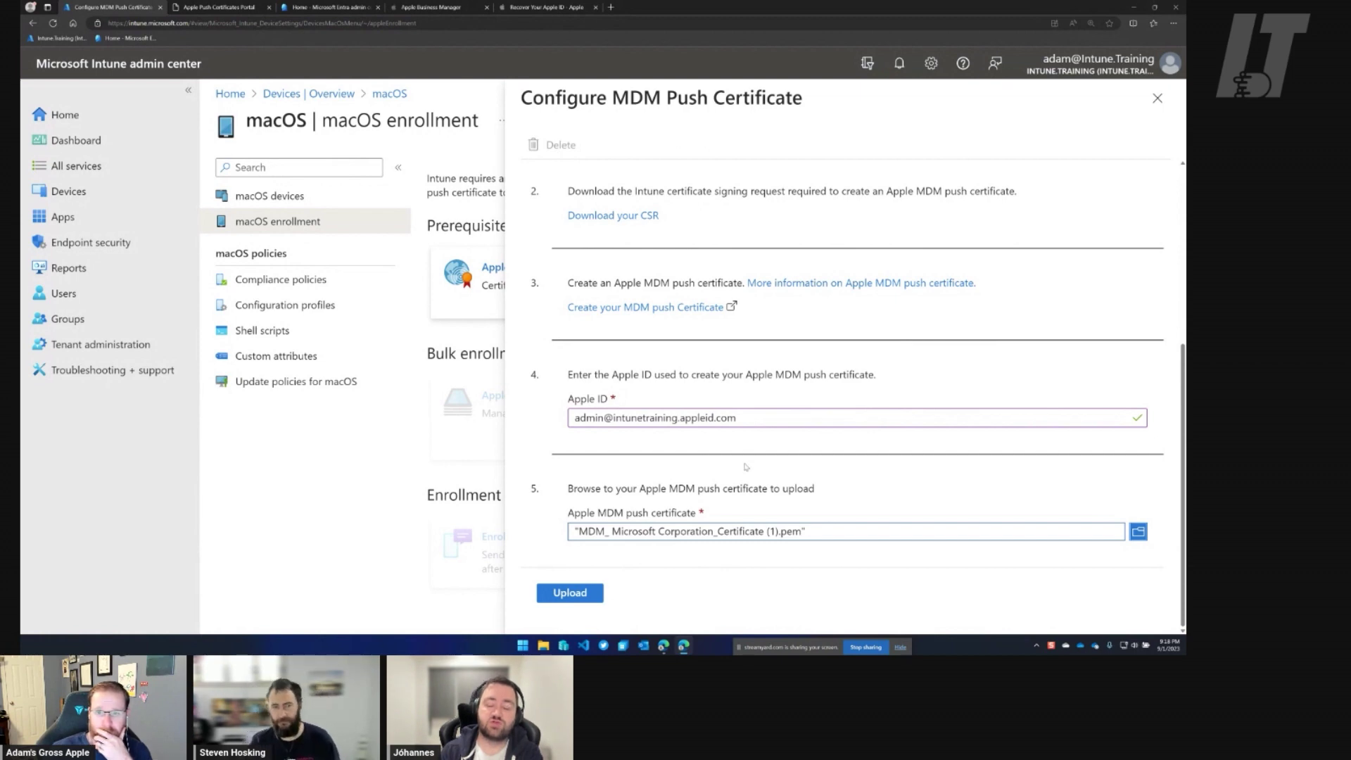
Step: Upload the push certificate, dismiss the success notice, and close the Configure MDM Push Certificate blade
{"action": "left_click_drag", "start_coordinate": [752, 416], "coordinate": [527, 423]}
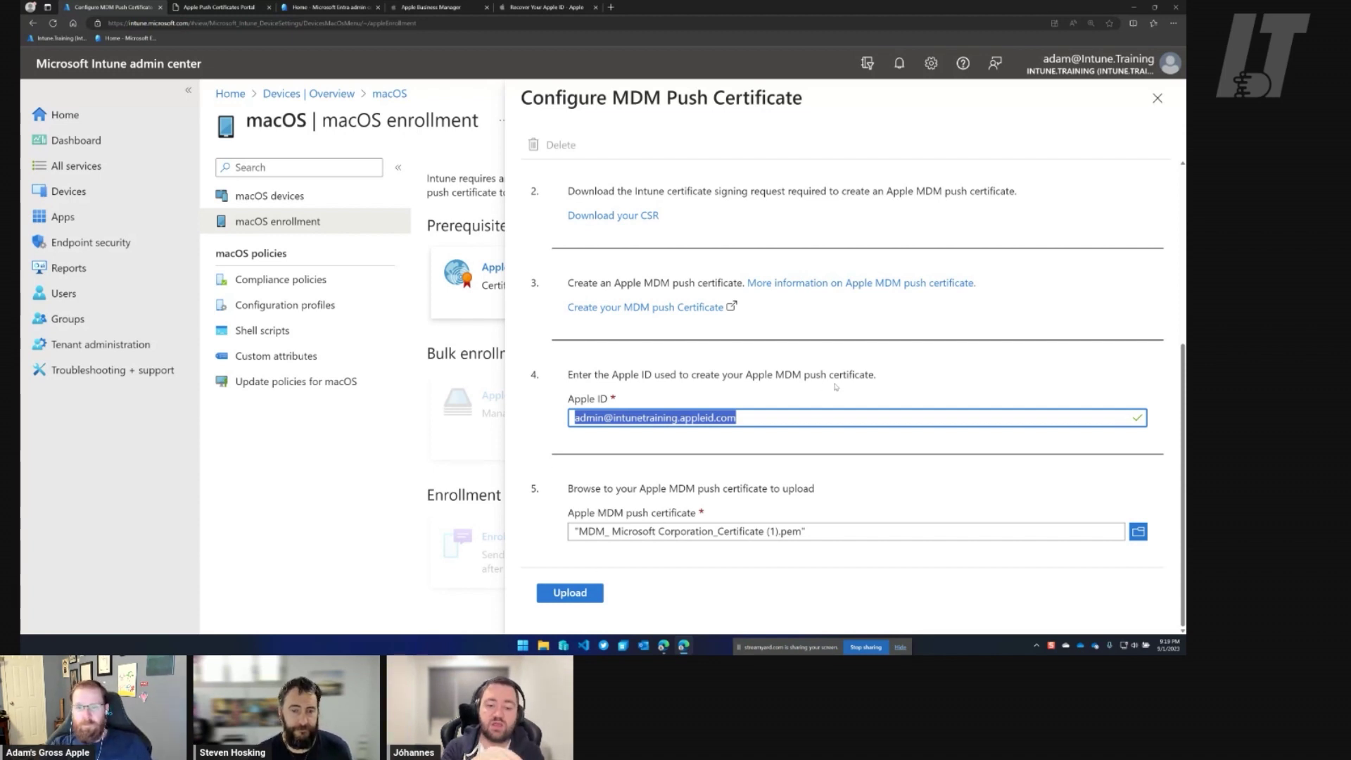
{"action": "left_click", "coordinate": [898, 383]}
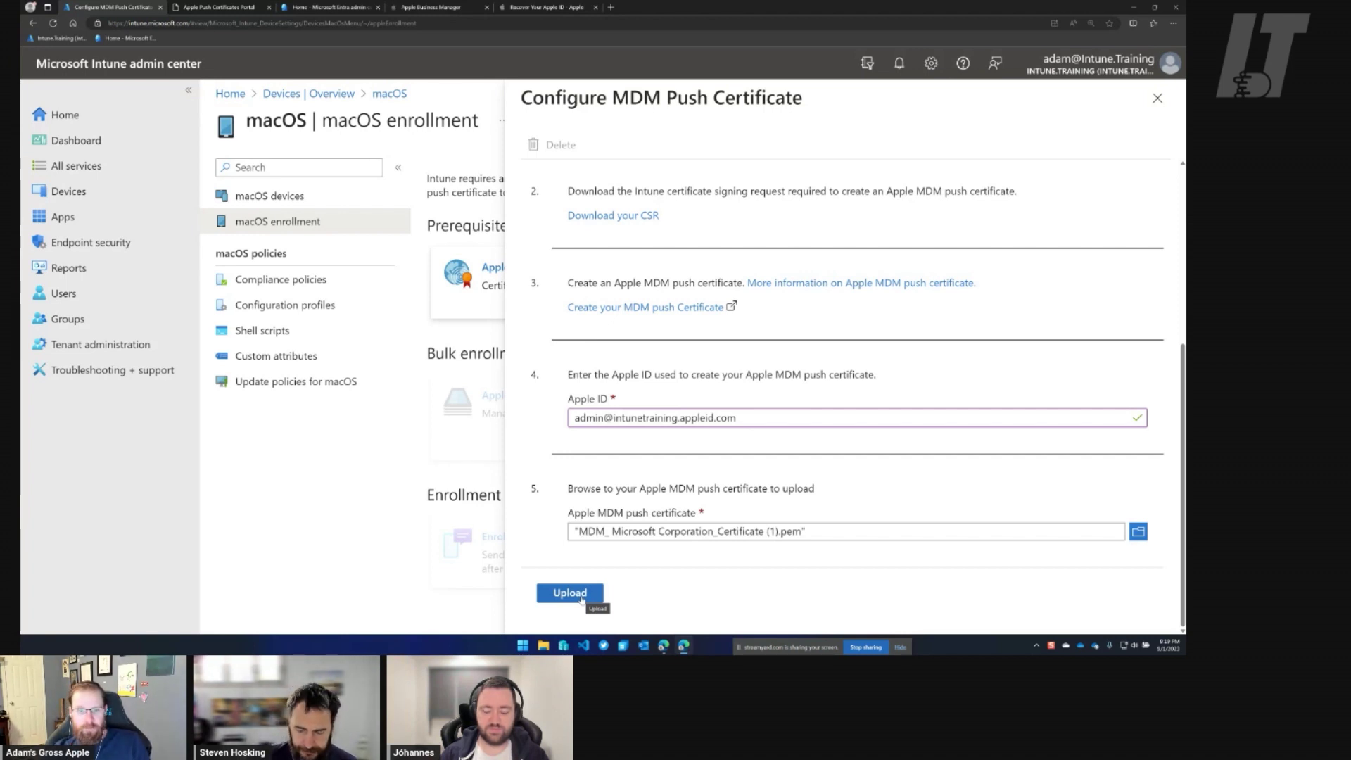
{"action": "left_click", "coordinate": [581, 598]}
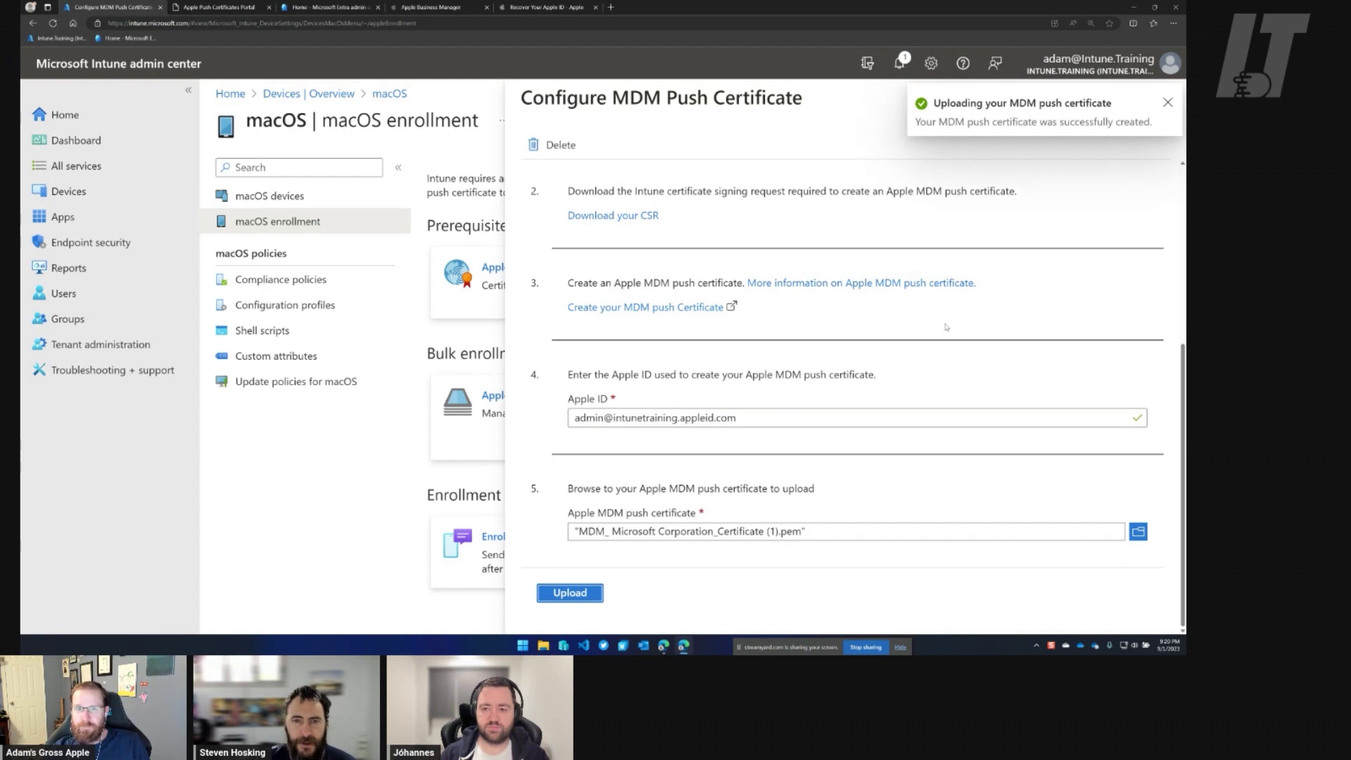
{"action": "left_click", "coordinate": [1168, 103]}
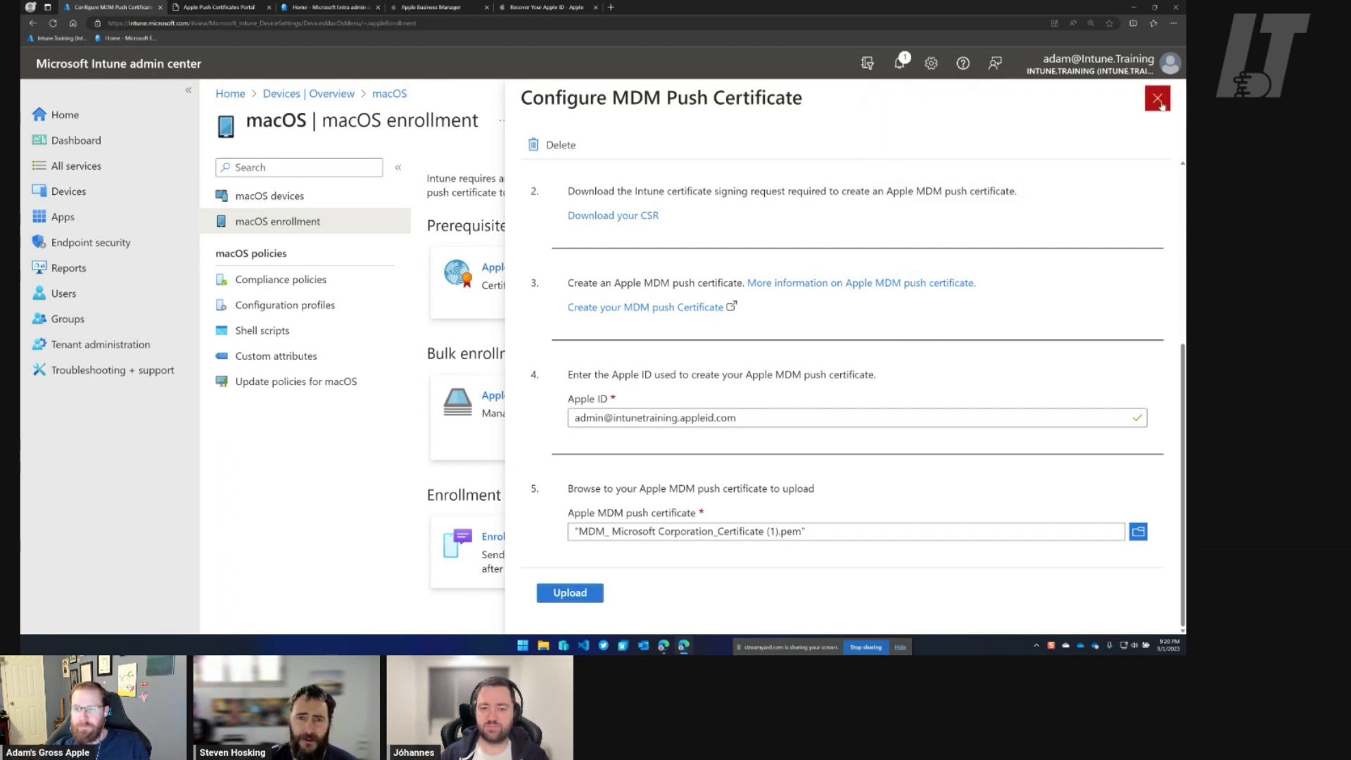
{"action": "left_click", "coordinate": [1159, 102]}
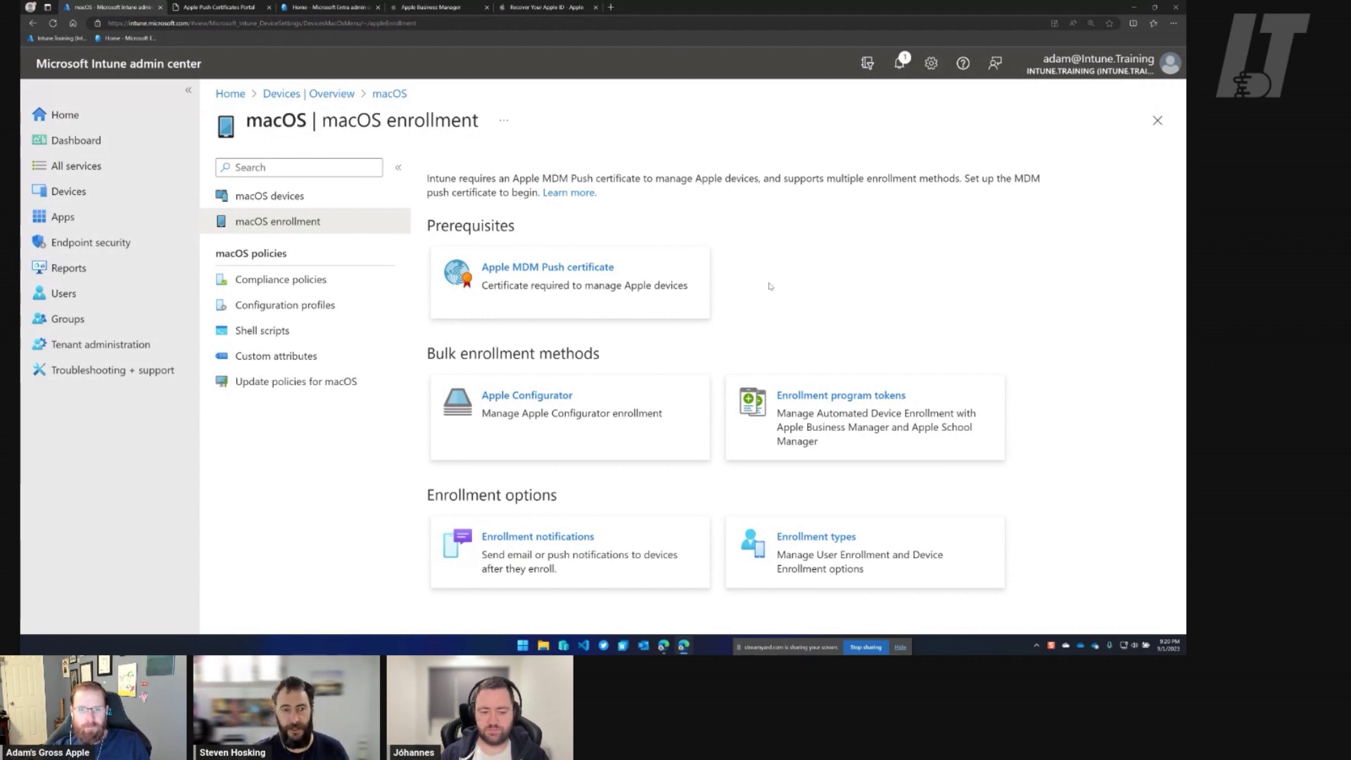
Step: Glance at the Apple confirmation, then return to the Intune macOS enrollment page
{"action": "left_click", "coordinate": [181, 8]}
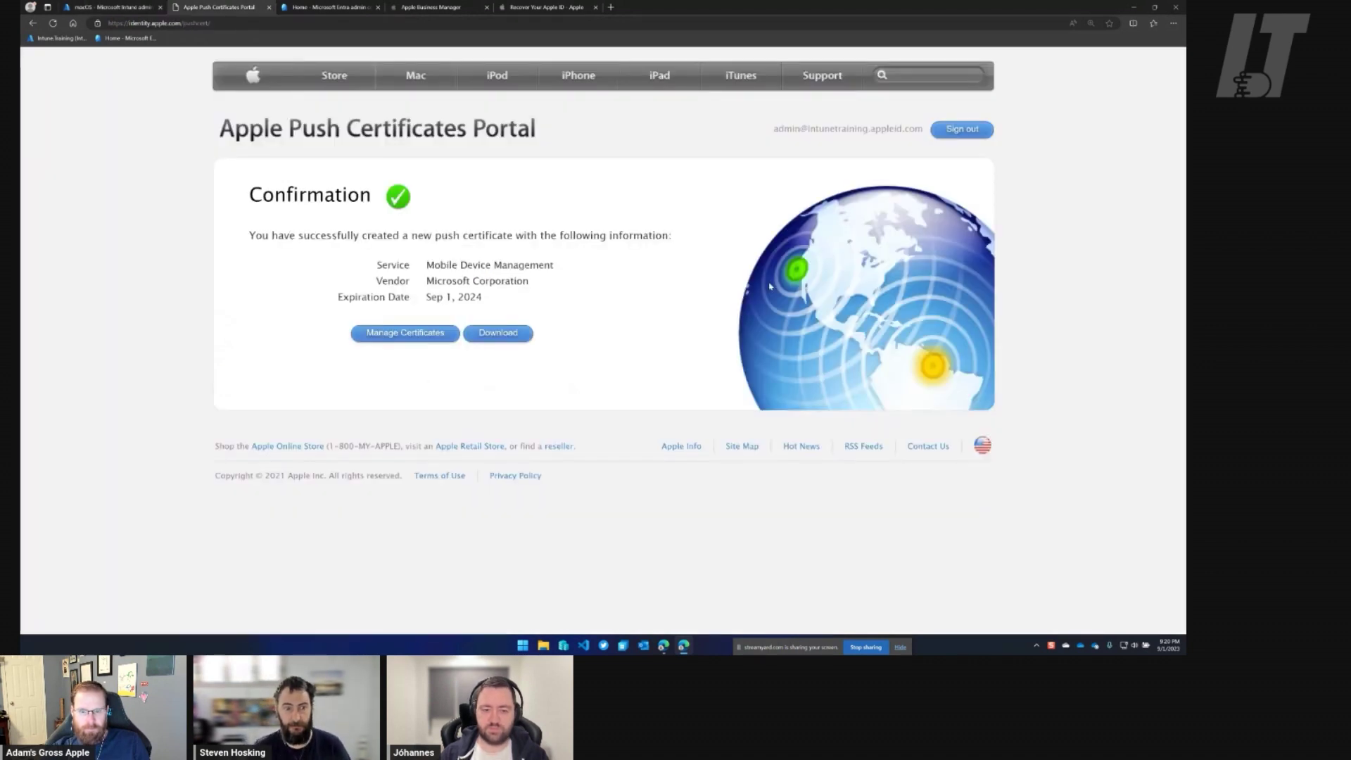
{"action": "left_click", "coordinate": [157, 8]}
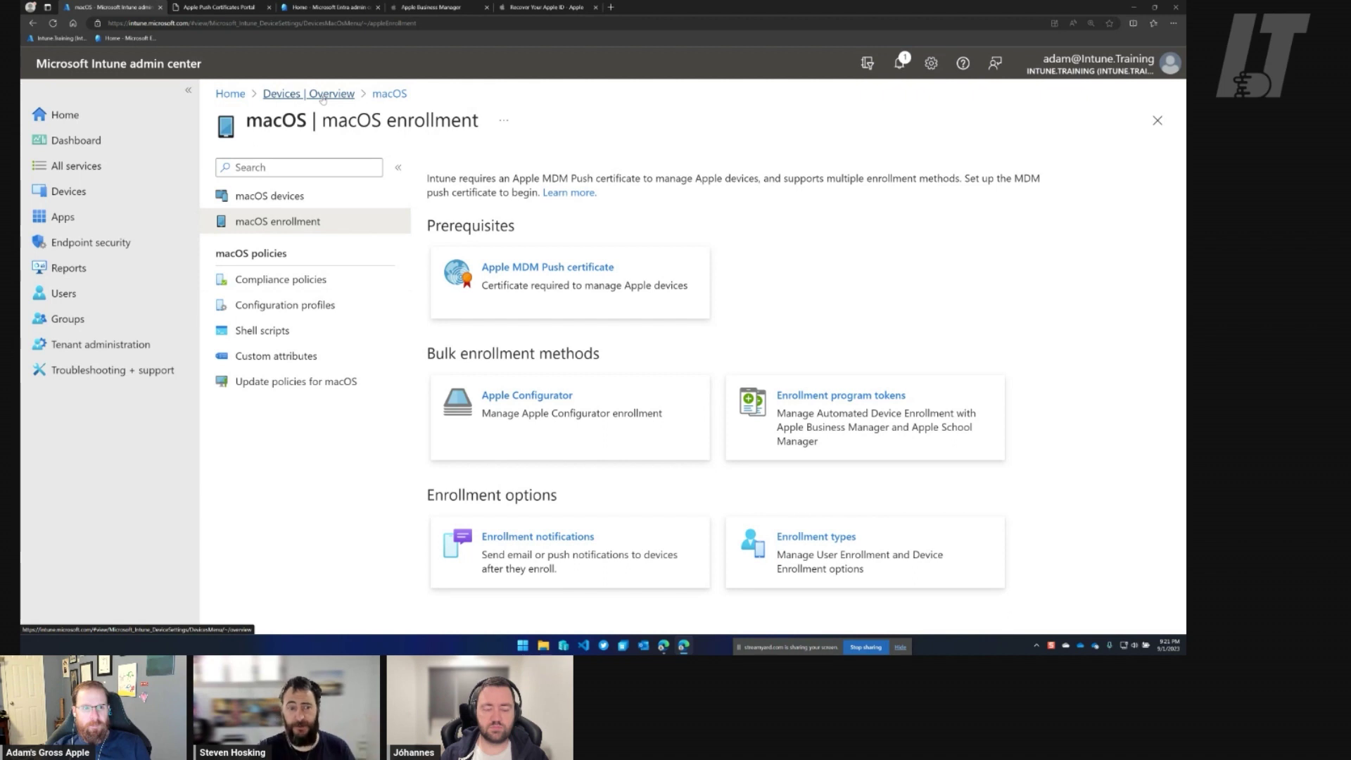
Step: Go to Devices > Enrollment > Apple and open Device platform restrictions
{"action": "left_click", "coordinate": [322, 95]}
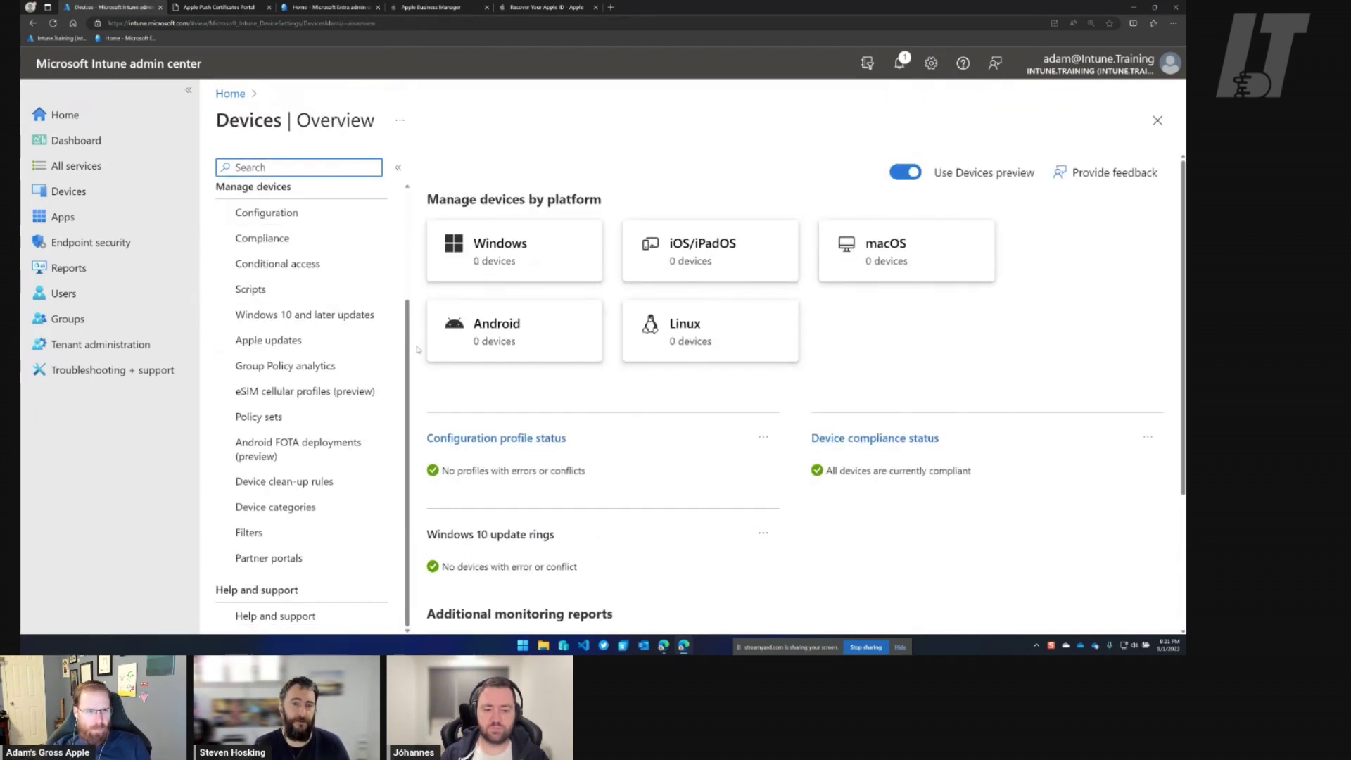
{"action": "scroll", "coordinate": [334, 378], "scroll_direction": "up", "scroll_amount": 3}
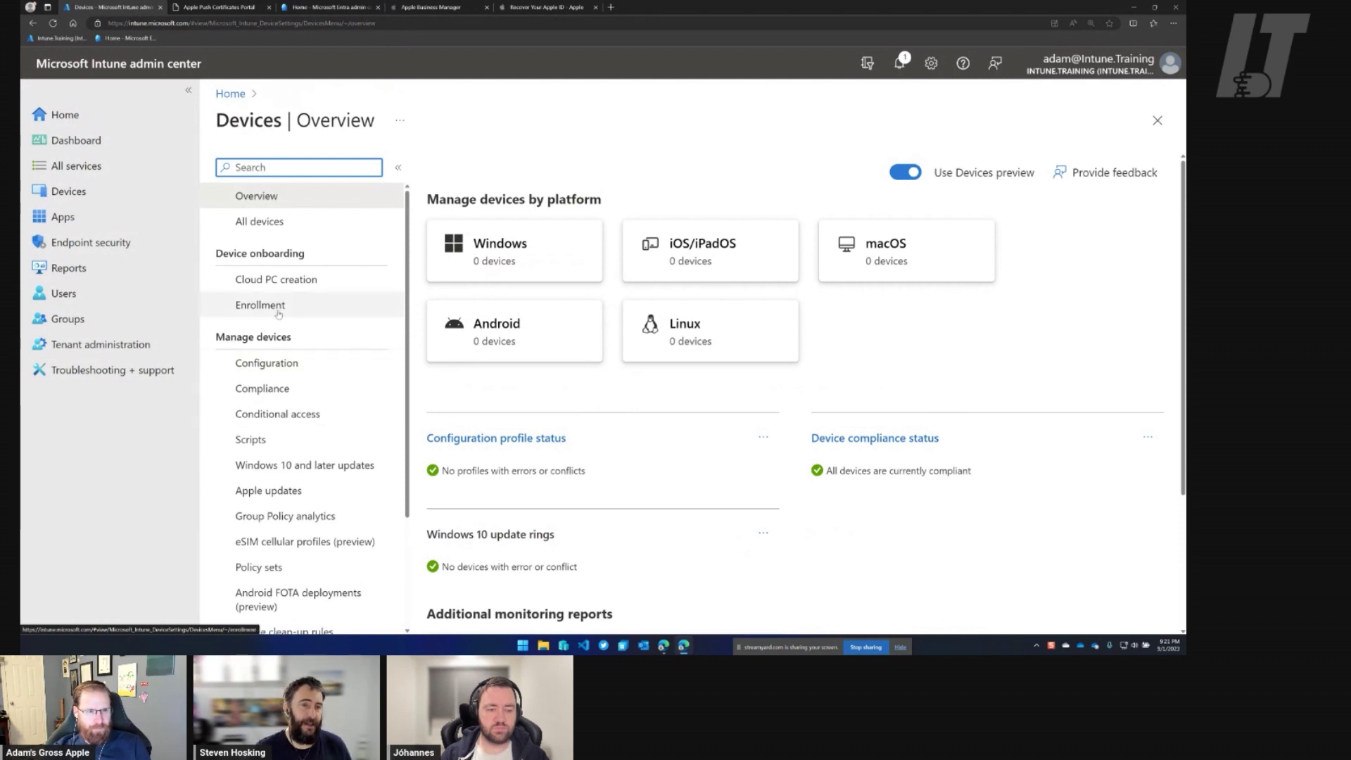
{"action": "left_click", "coordinate": [279, 314]}
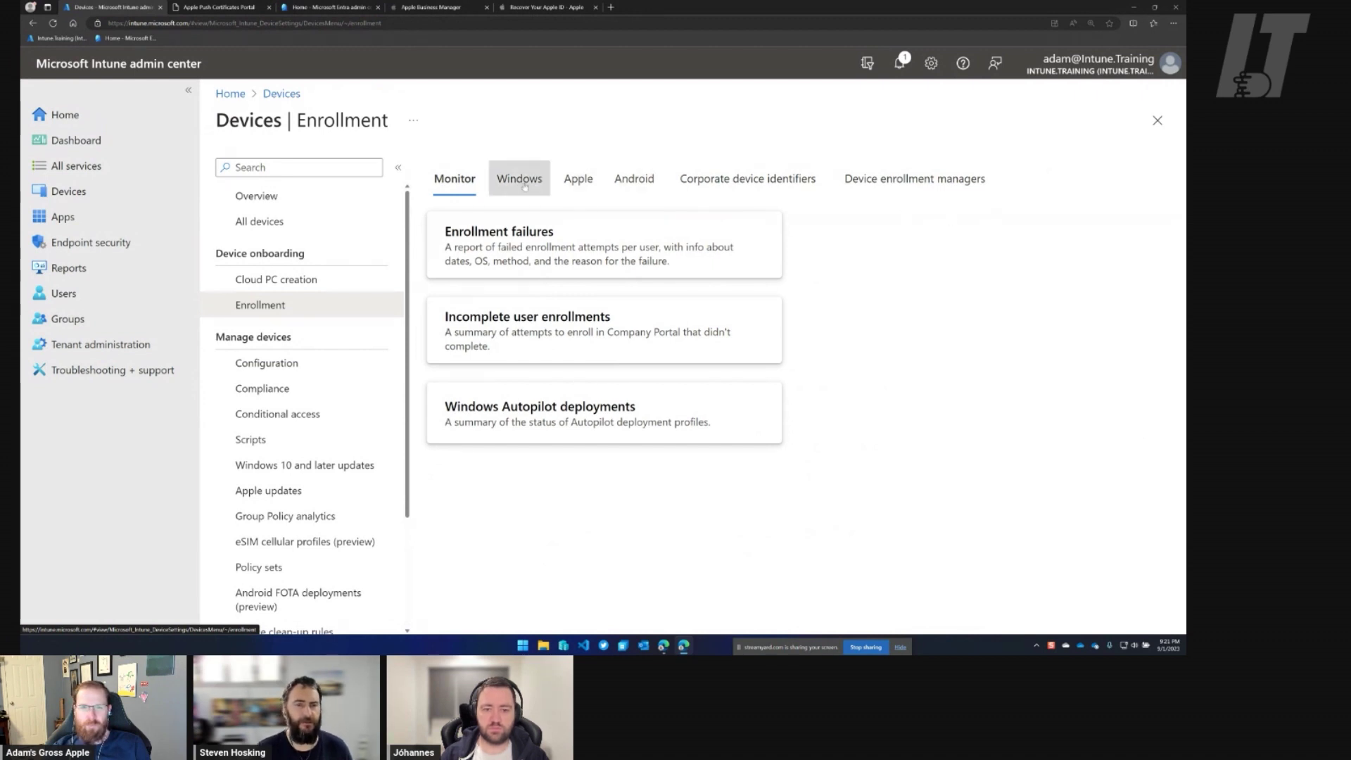
{"action": "left_click", "coordinate": [577, 180]}
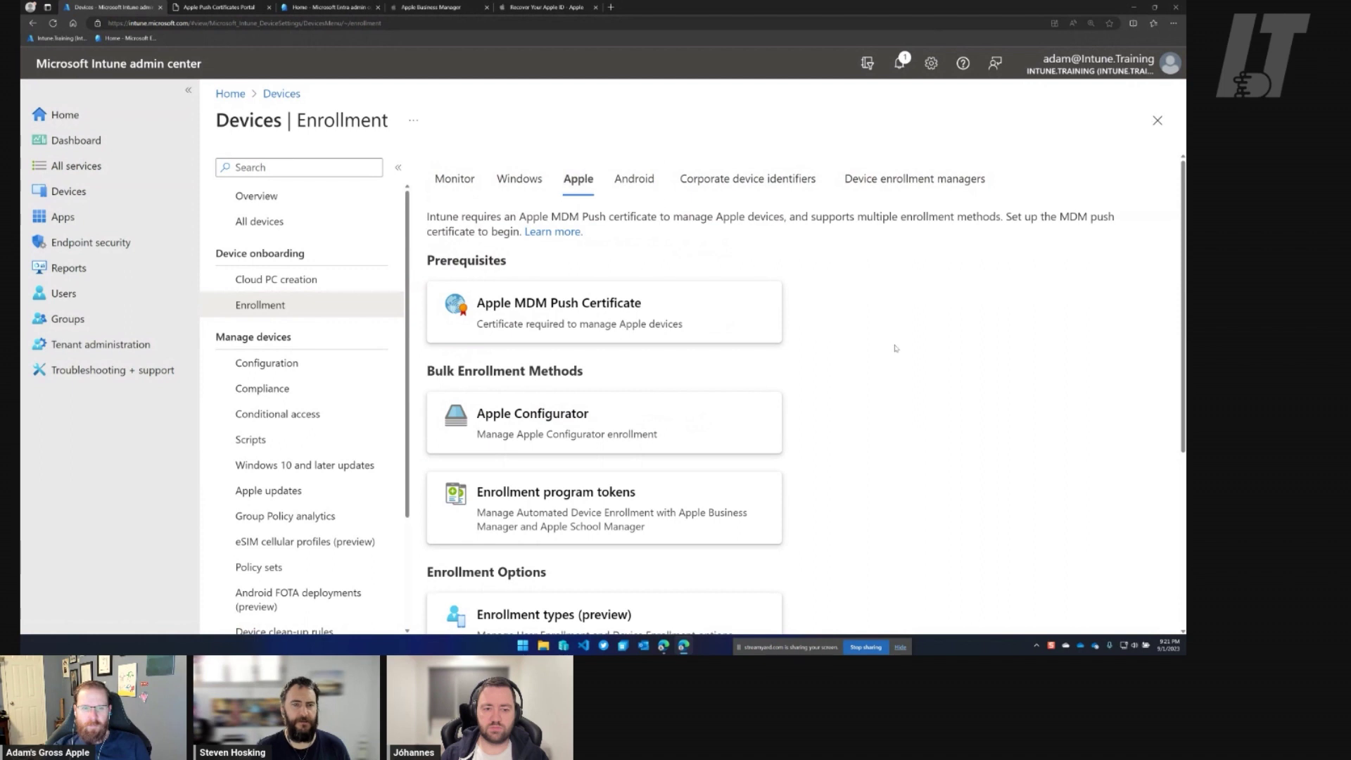
{"action": "scroll", "coordinate": [894, 356], "scroll_direction": "down", "scroll_amount": 4}
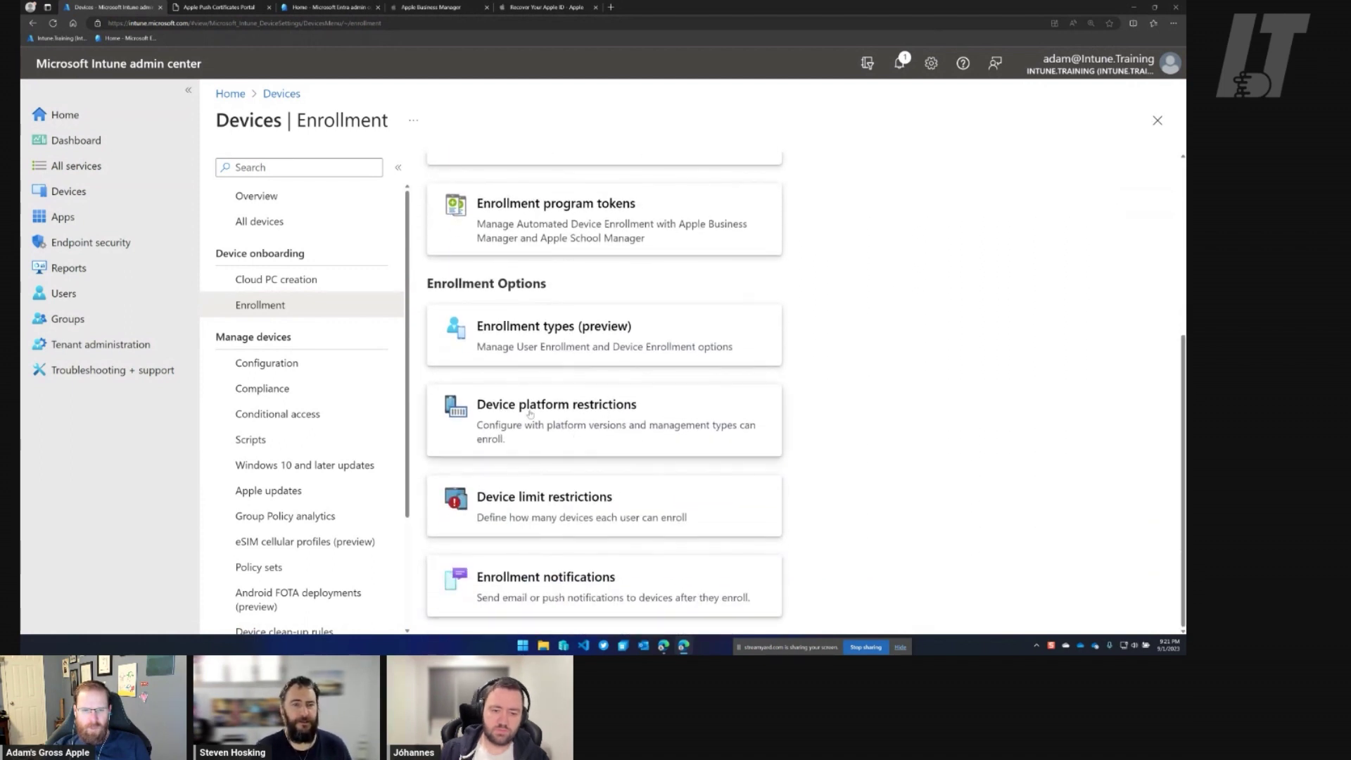
{"action": "left_click", "coordinate": [614, 440]}
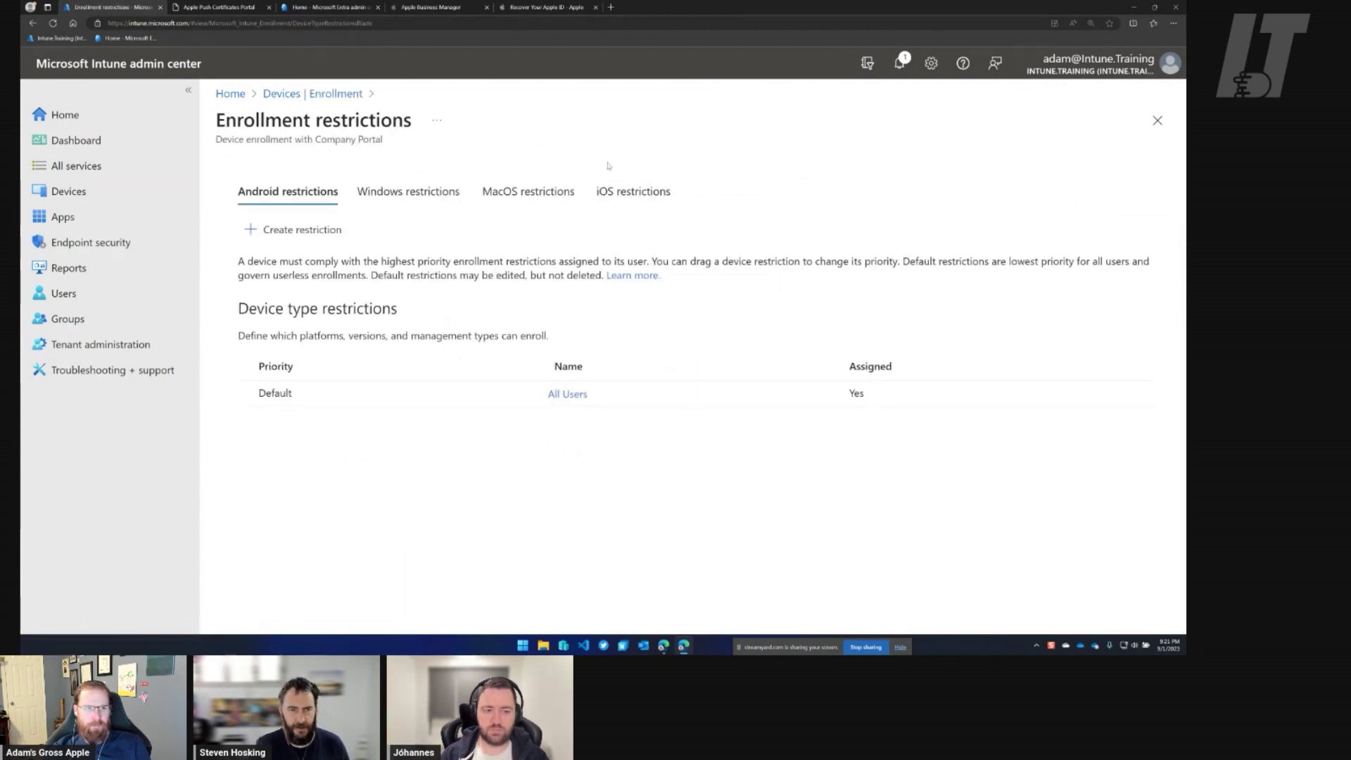
Step: Look through the platform restriction tabs, ending on the macOS restrictions
{"action": "left_click", "coordinate": [408, 191]}
{"action": "left_click", "coordinate": [529, 191]}
{"action": "left_click", "coordinate": [618, 191]}
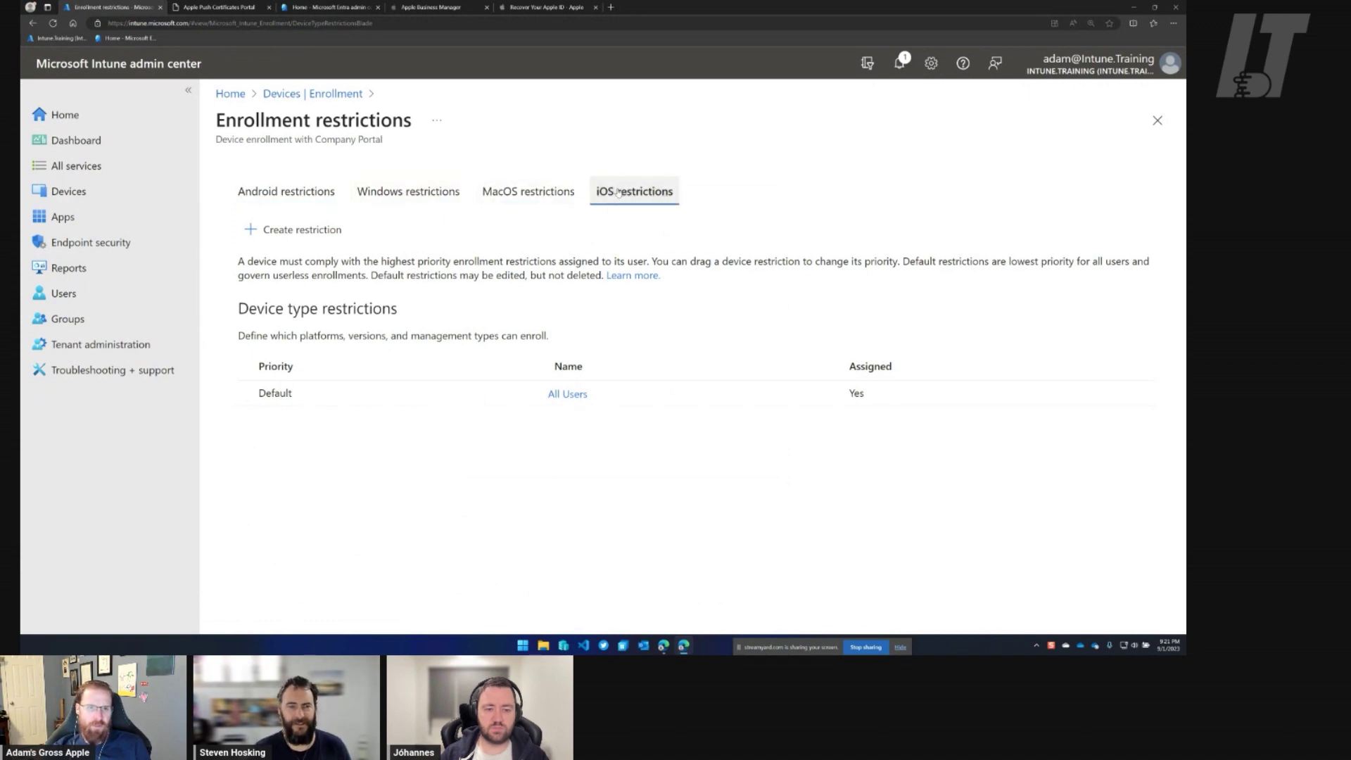
{"action": "left_click", "coordinate": [530, 191]}
{"action": "left_click", "coordinate": [408, 192]}
{"action": "left_click", "coordinate": [518, 192]}
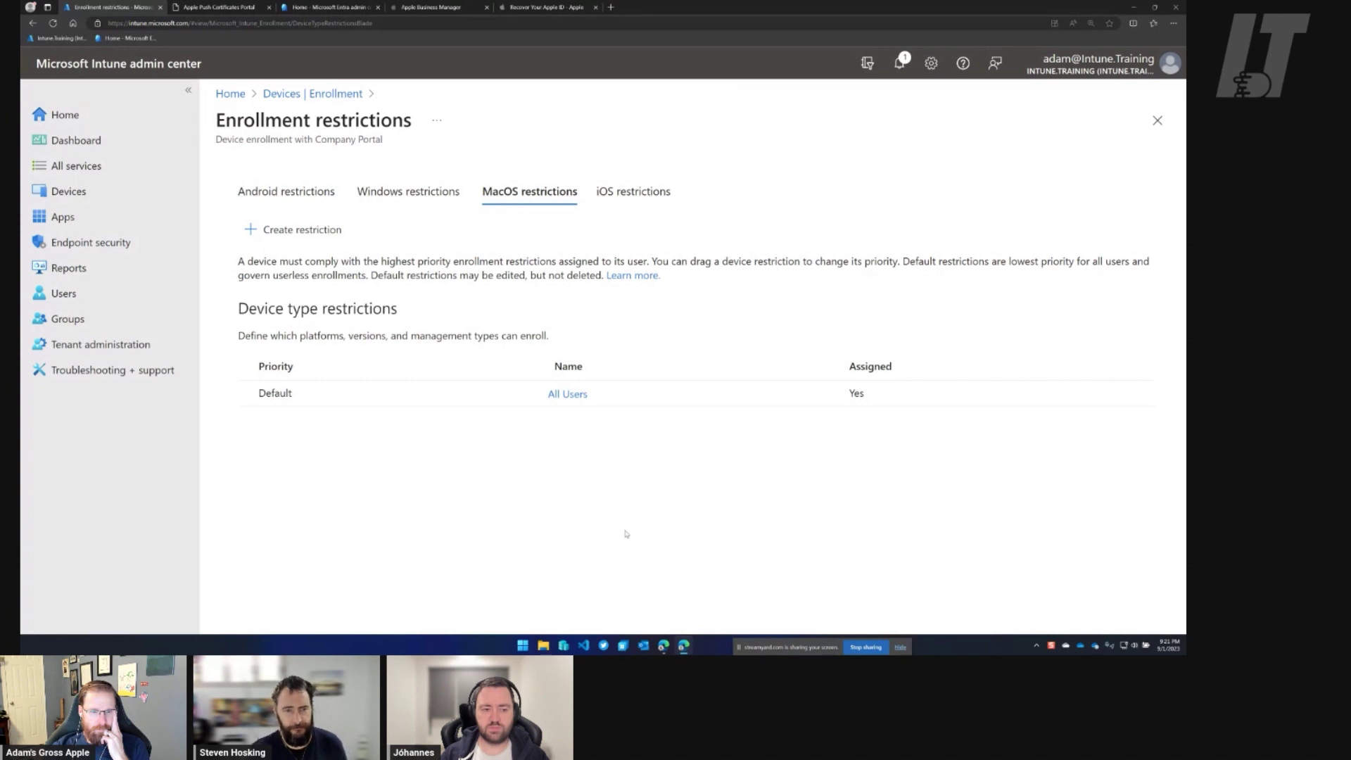
Step: Confirm the default All Users restriction targets All devices, then switch to Entra admin center
{"action": "left_click", "coordinate": [567, 394]}
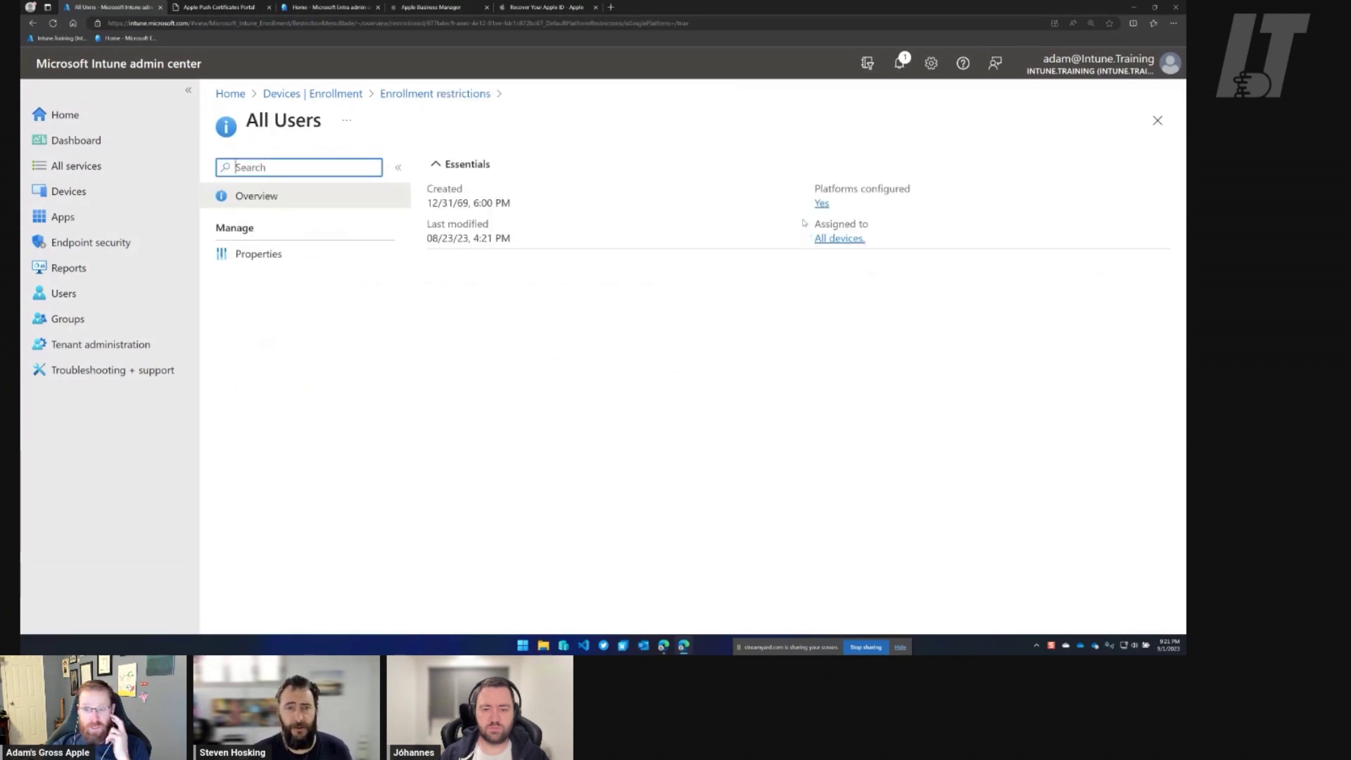
{"action": "left_click_drag", "start_coordinate": [808, 219], "coordinate": [872, 239]}
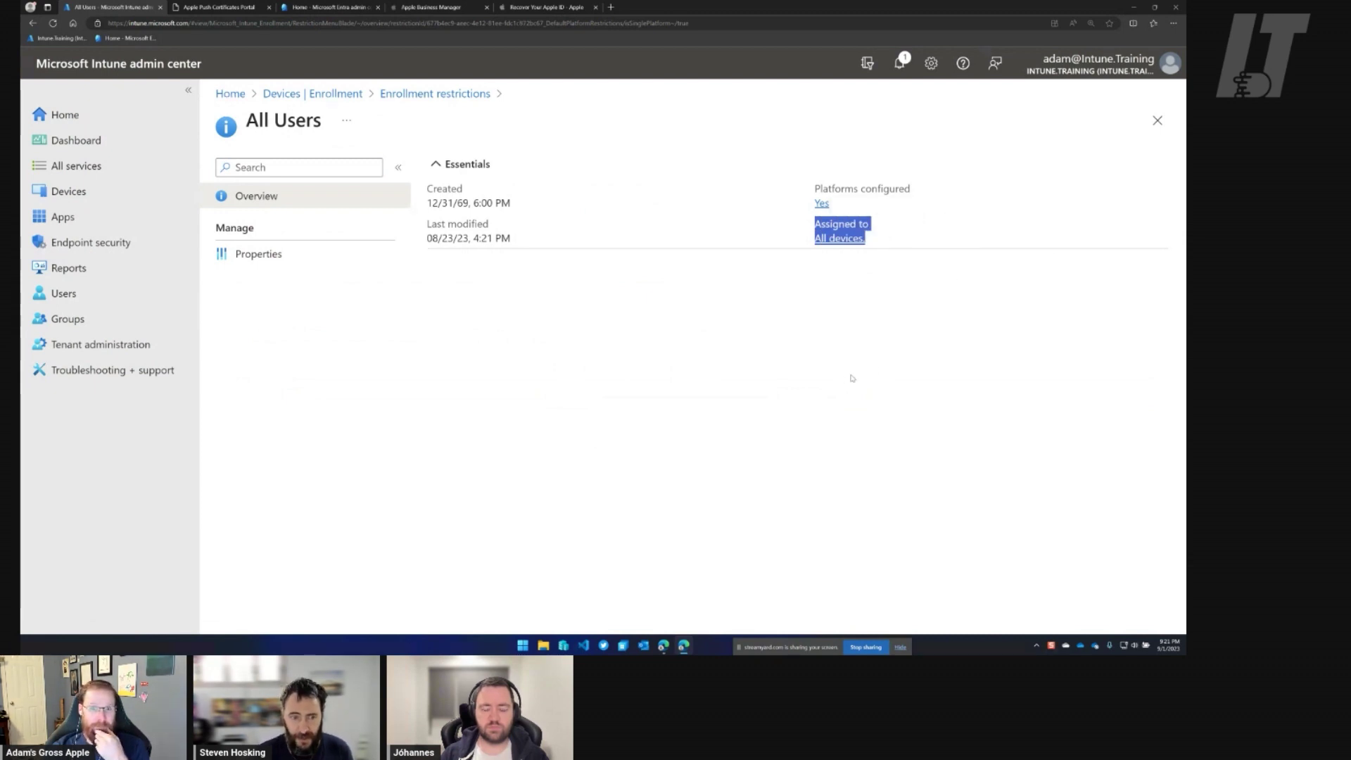
{"action": "left_click", "coordinate": [334, 329]}
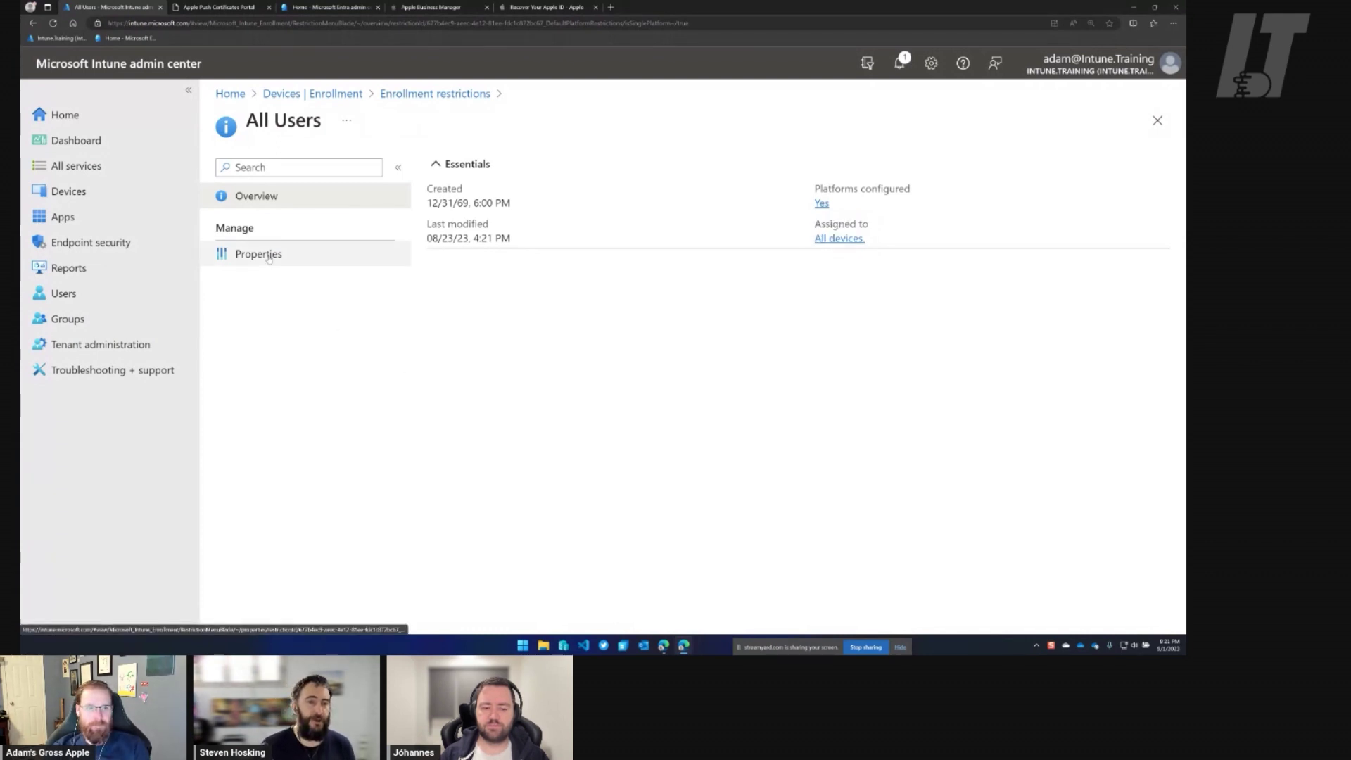
{"action": "left_click", "coordinate": [441, 95]}
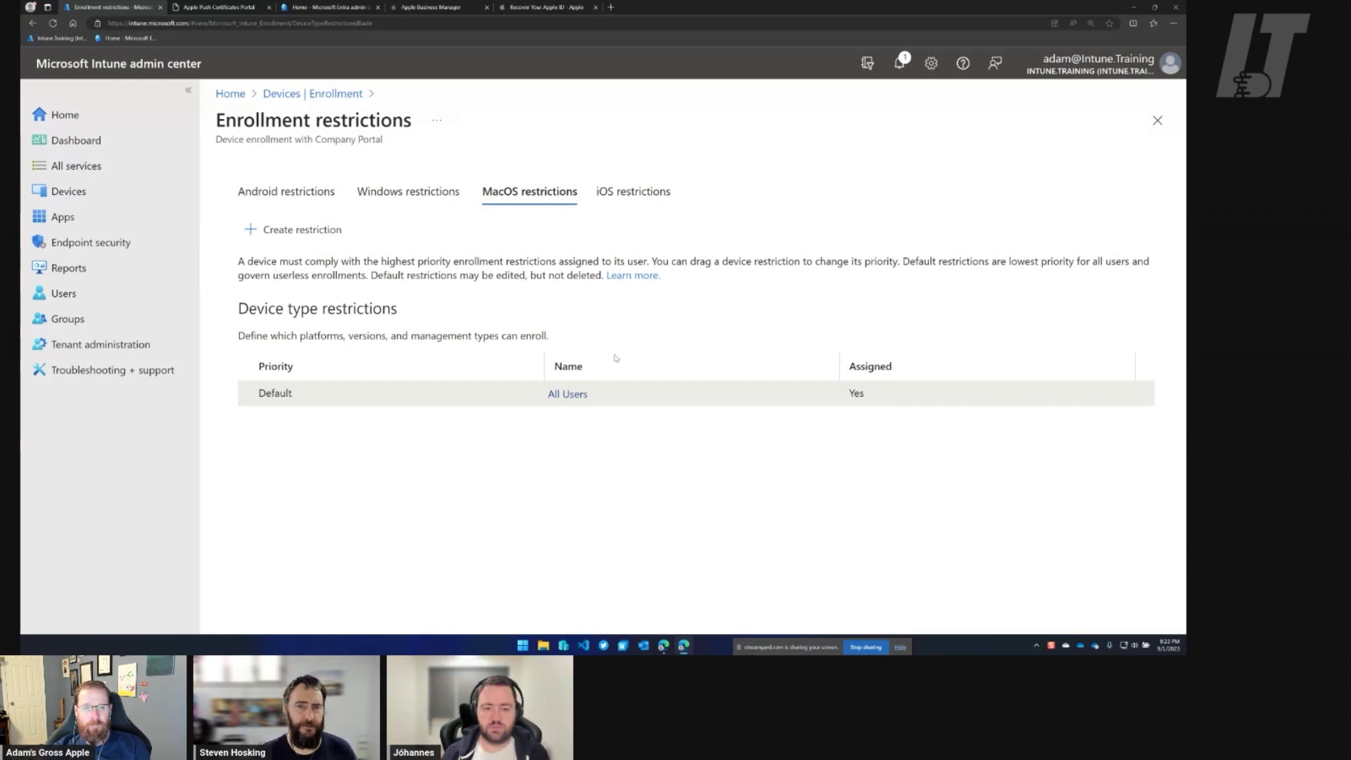
{"action": "left_click", "coordinate": [328, 8]}
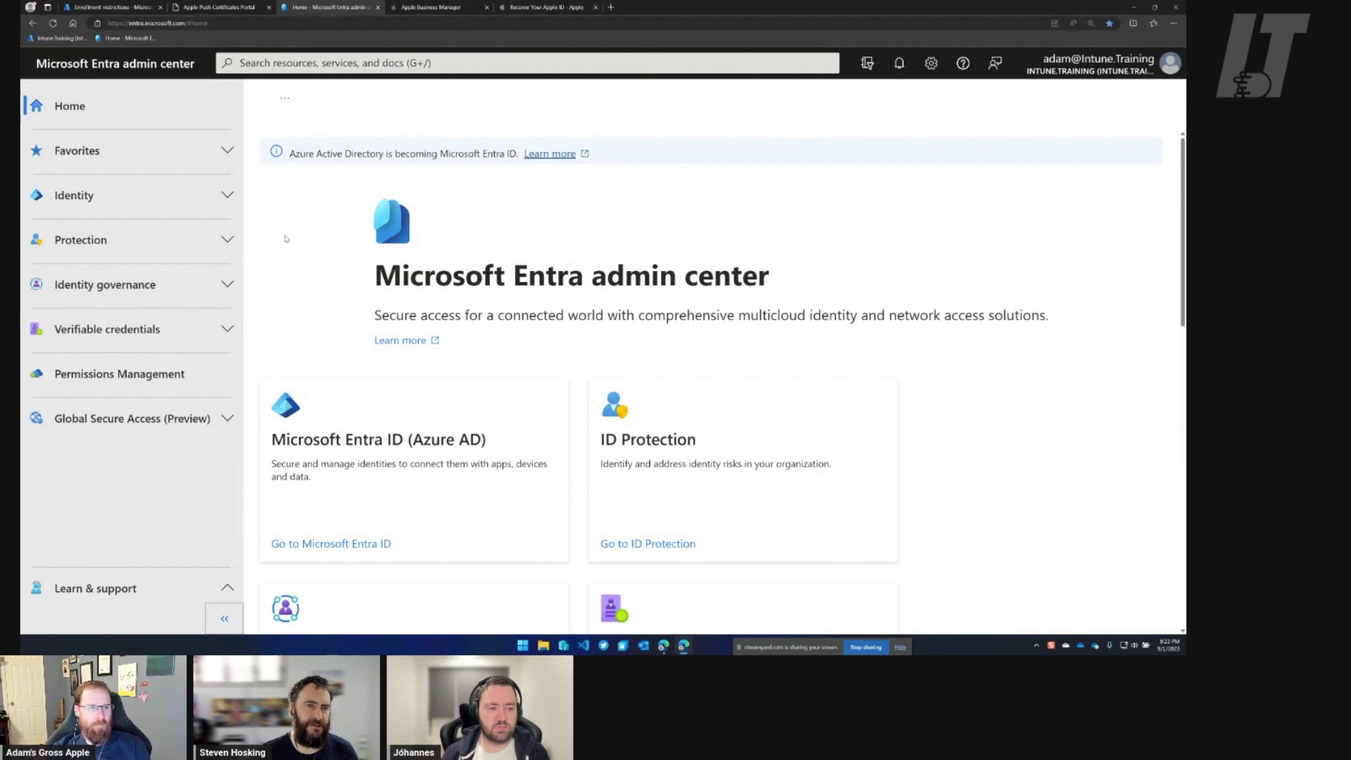
Step: Navigate Identity > Show more > Settings to the Mobility (MDM and MAM) page
{"action": "left_click", "coordinate": [227, 198]}
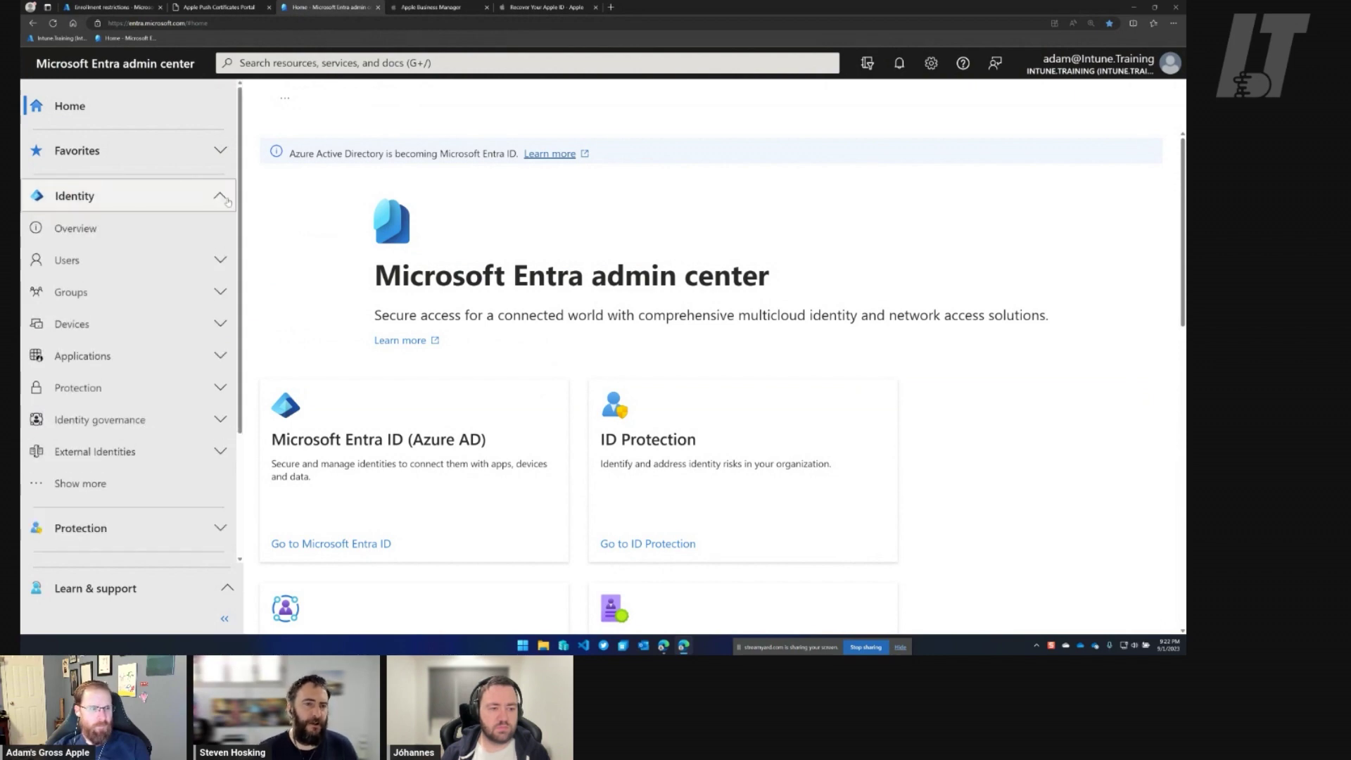
{"action": "scroll", "coordinate": [197, 289], "scroll_direction": "down", "scroll_amount": 1}
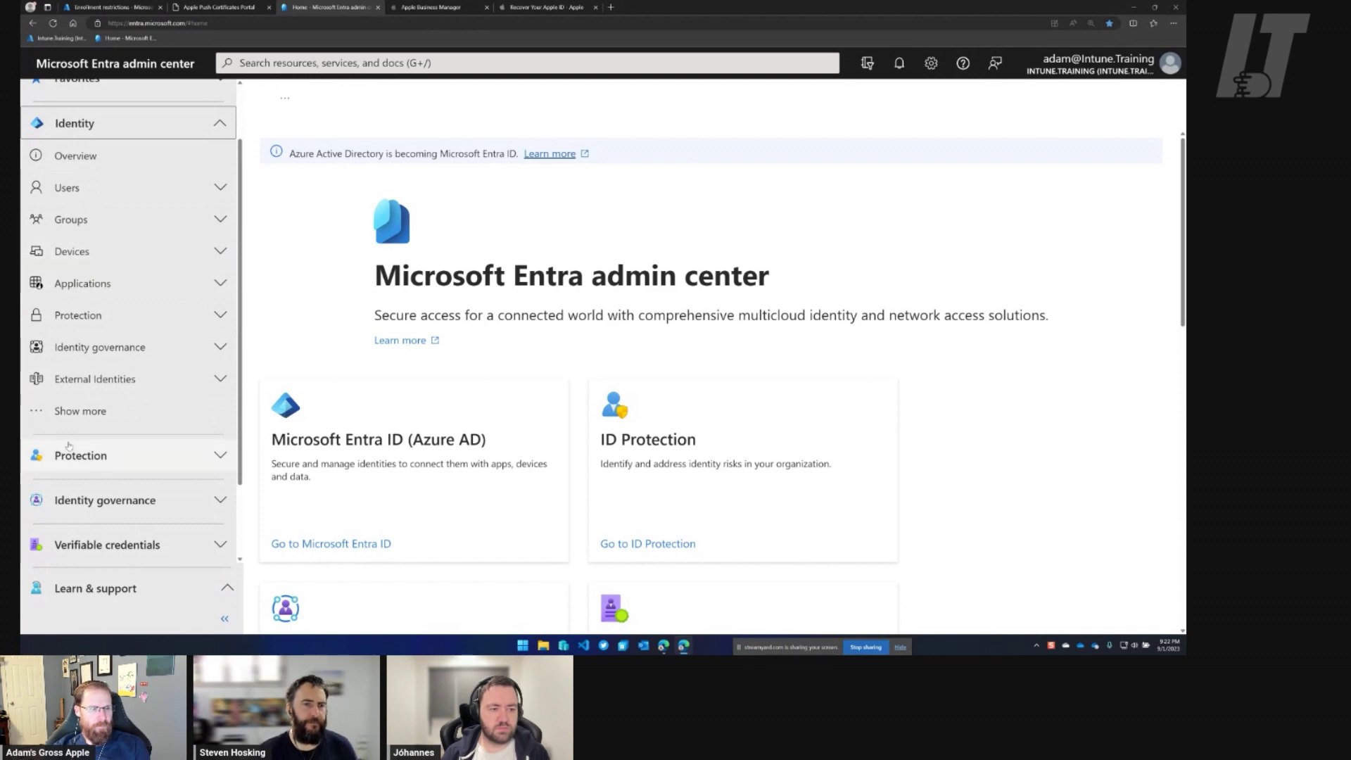
{"action": "left_click", "coordinate": [80, 410]}
{"action": "scroll", "coordinate": [126, 457], "scroll_direction": "down", "scroll_amount": 1}
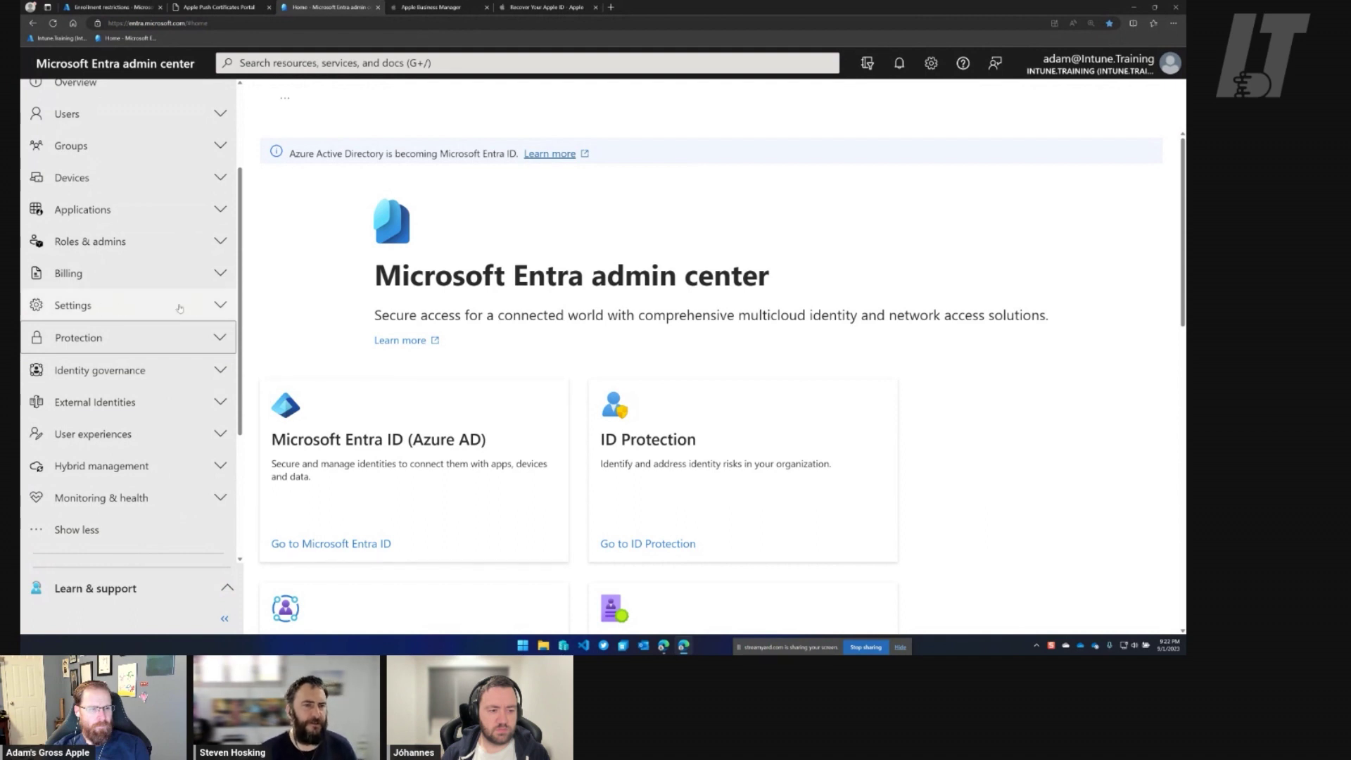
{"action": "left_click", "coordinate": [220, 305]}
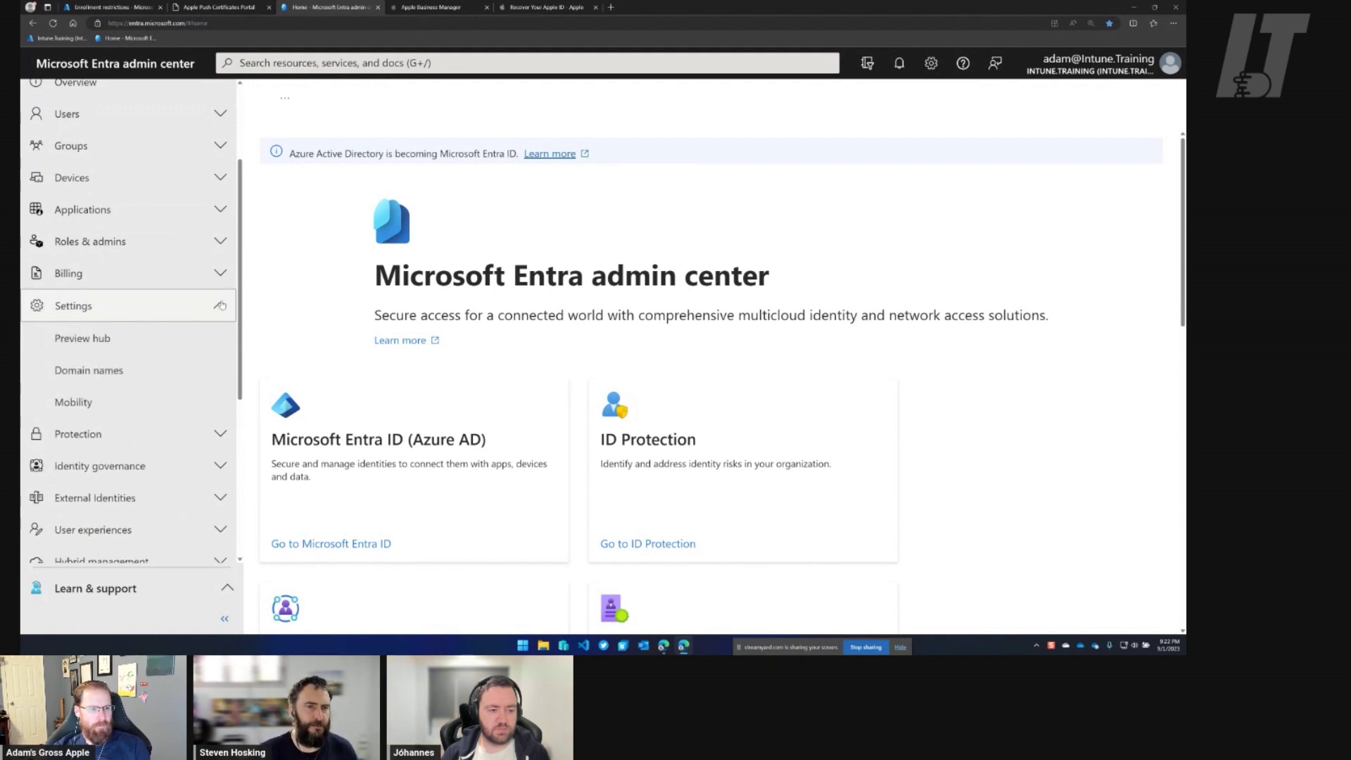
{"action": "left_click", "coordinate": [82, 401]}
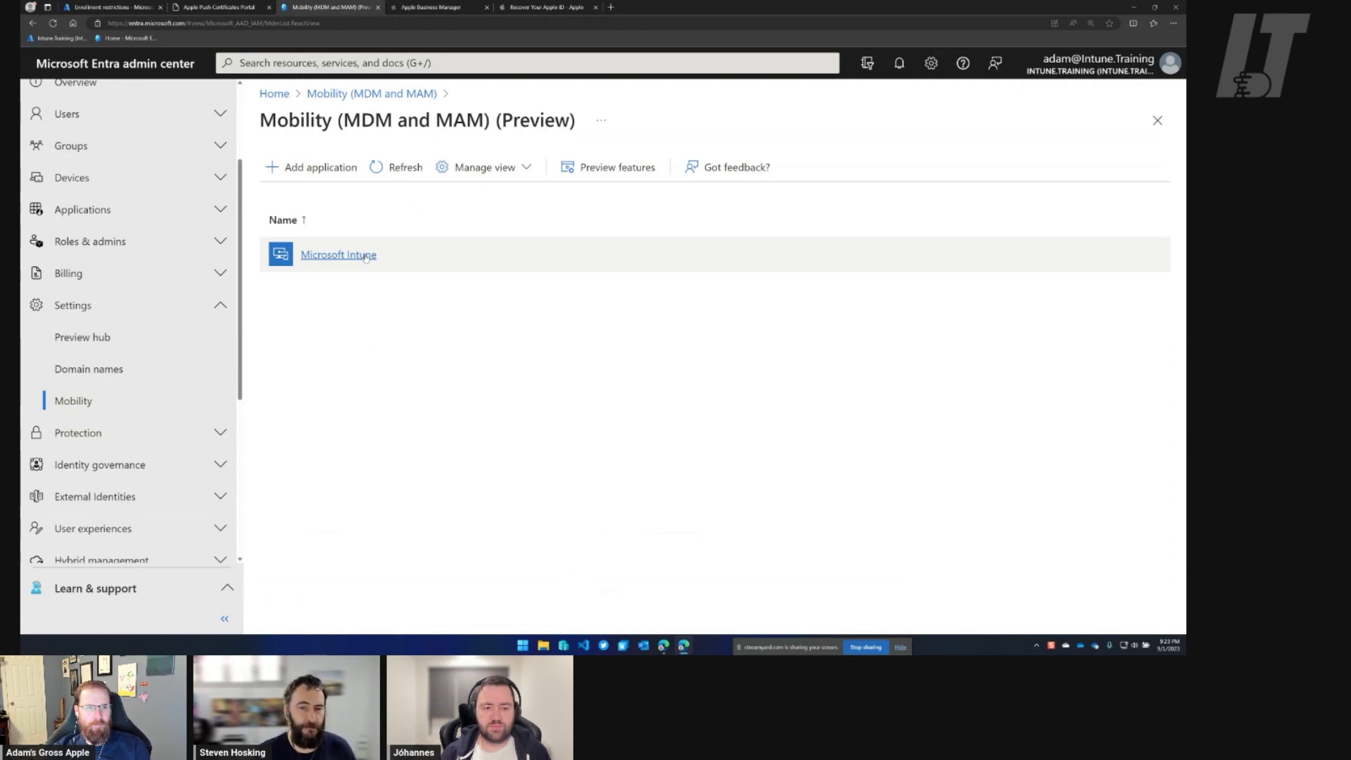
Step: Set Microsoft Intune's MDM and MAM user scopes to All, save, and return to Intune
{"action": "left_click", "coordinate": [365, 256]}
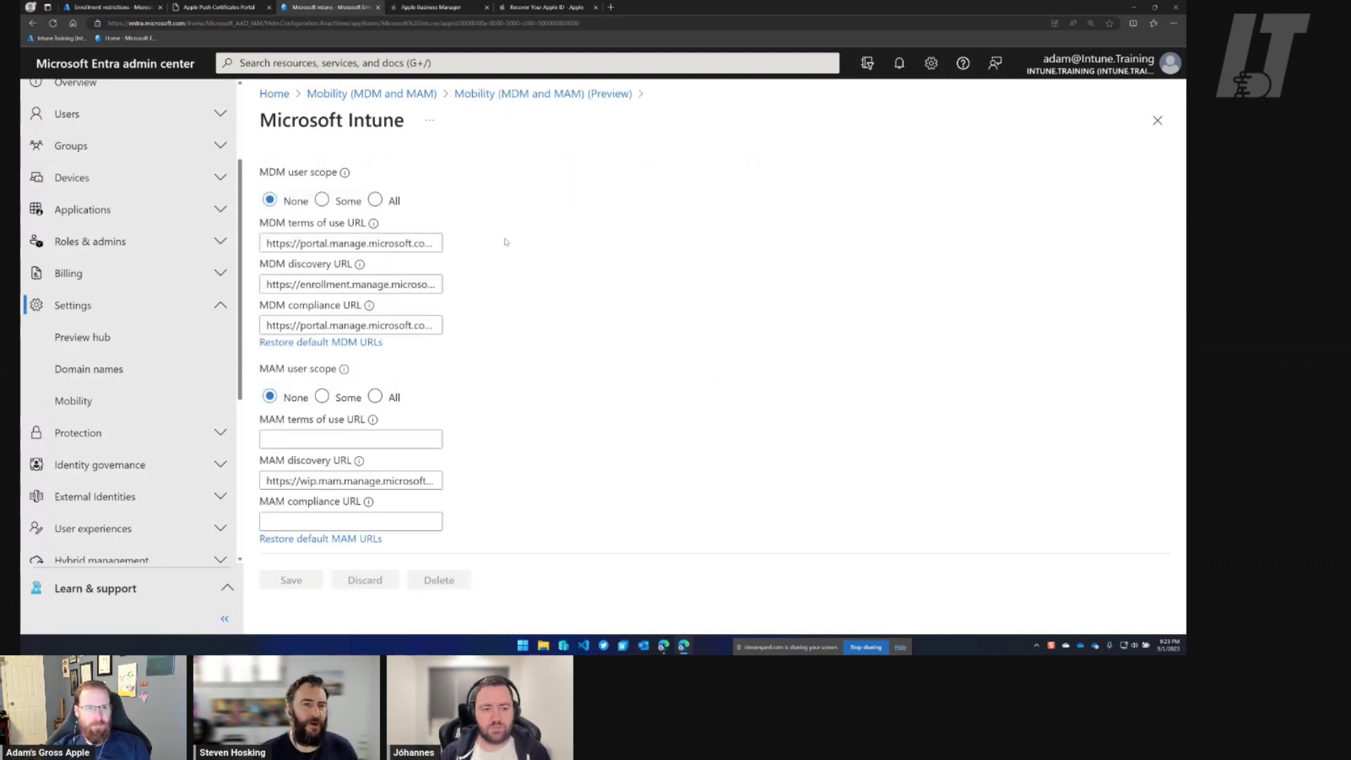
{"action": "left_click", "coordinate": [391, 204]}
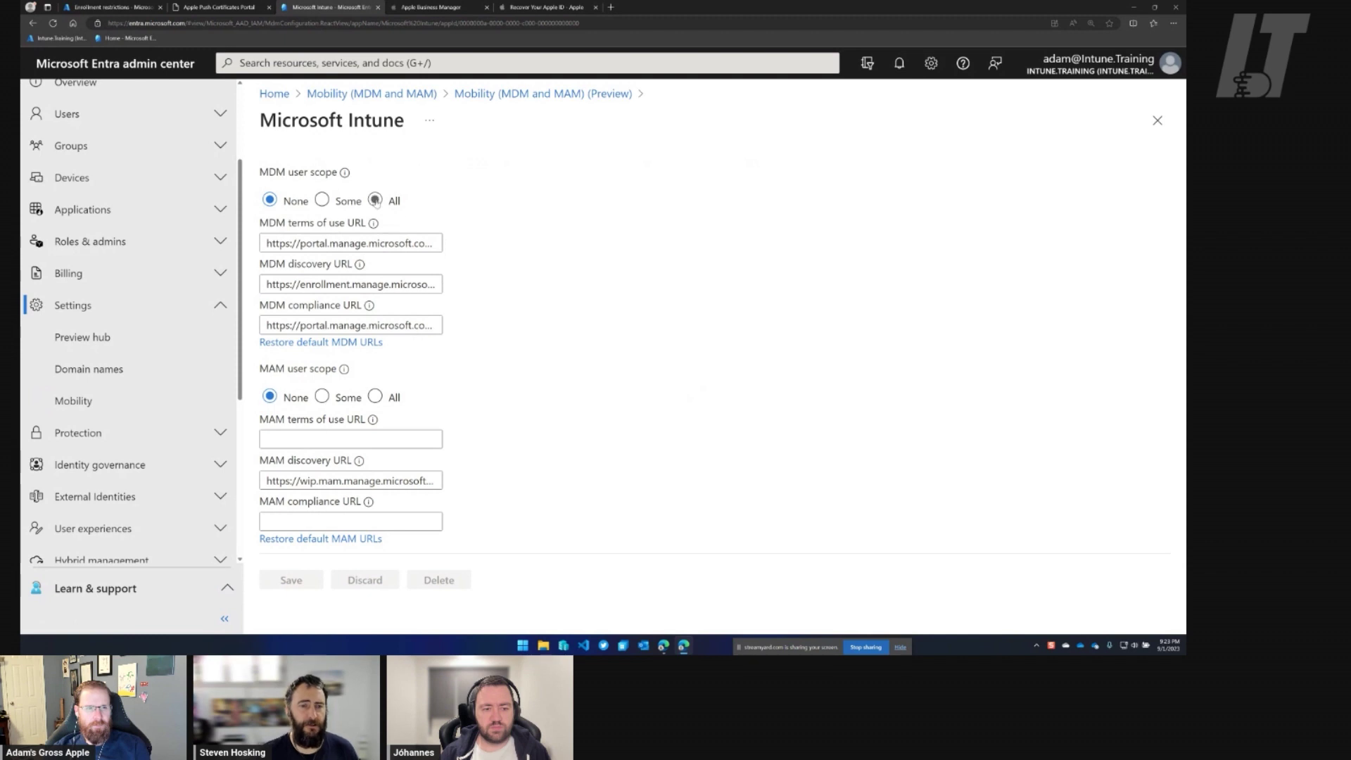
{"action": "left_click", "coordinate": [375, 396]}
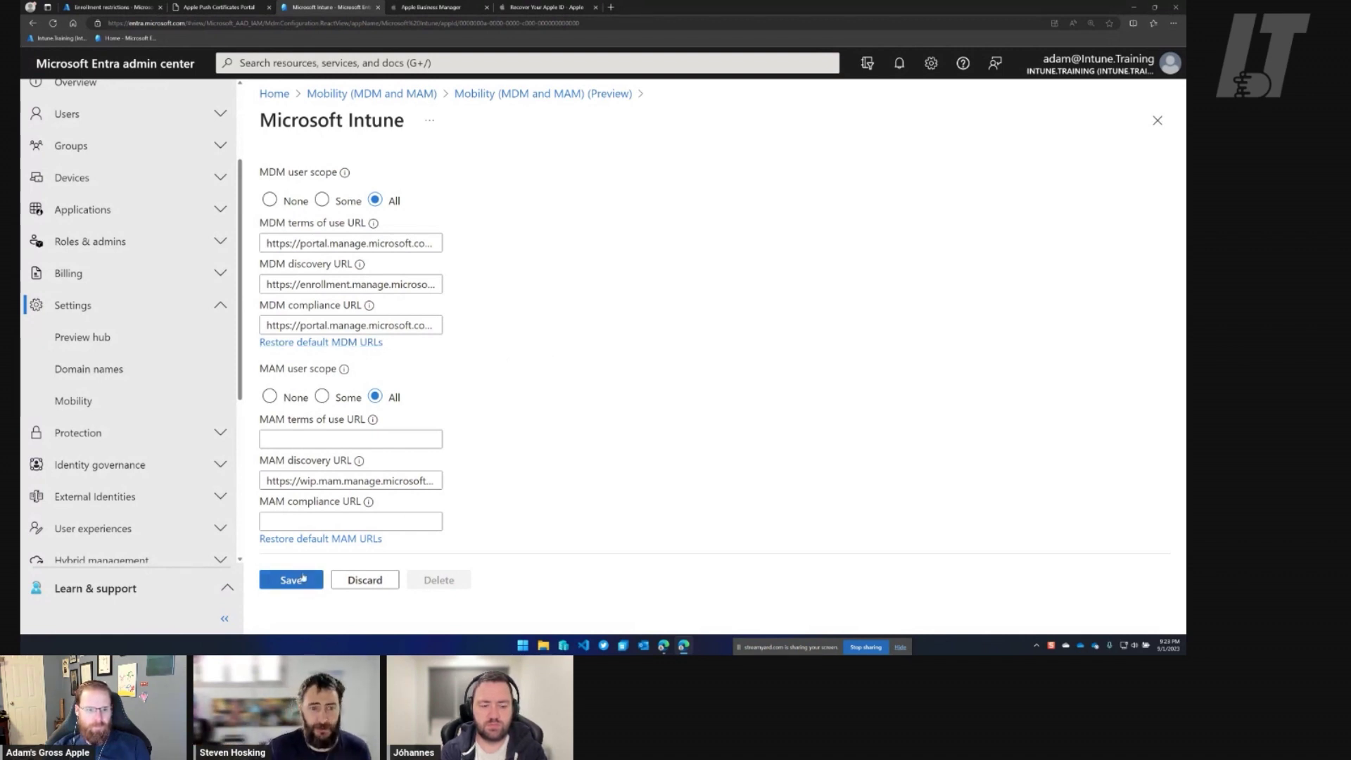
{"action": "left_click", "coordinate": [268, 437]}
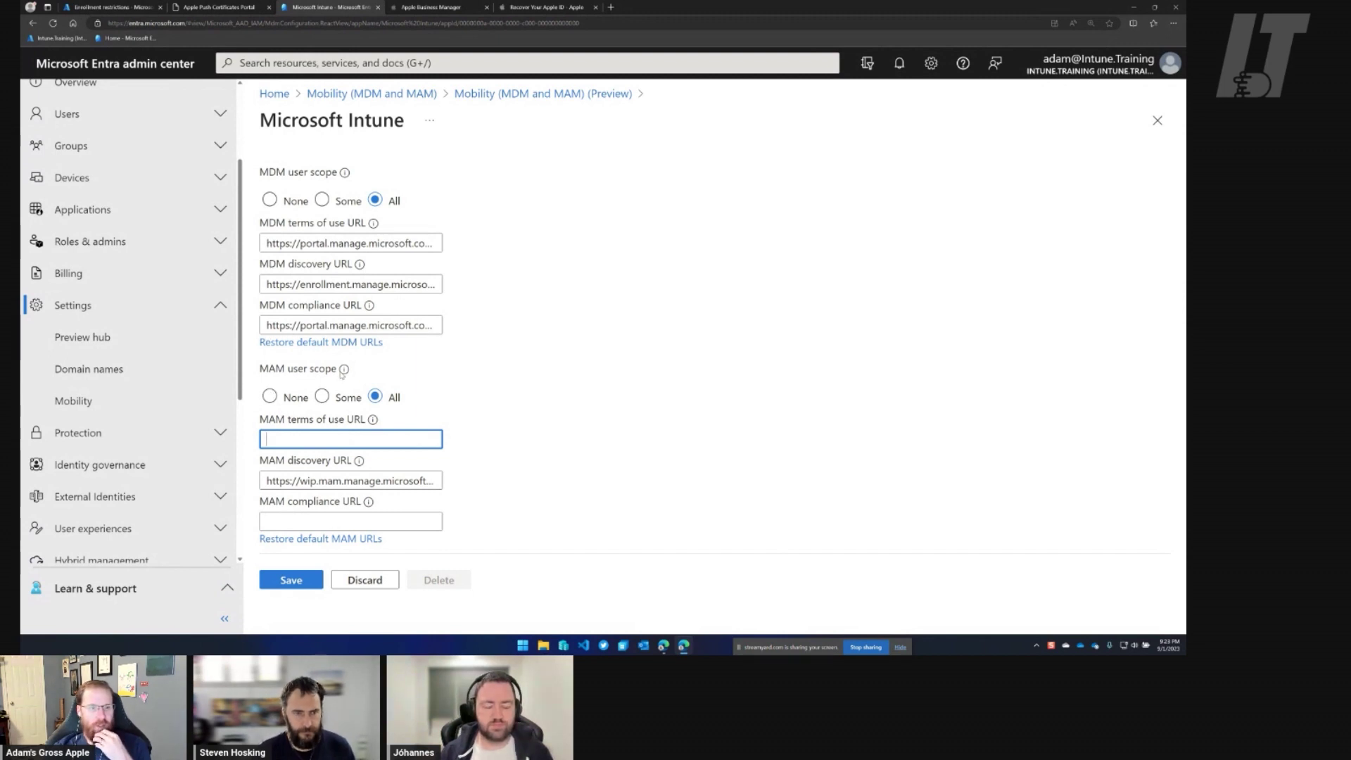
{"action": "left_click", "coordinate": [288, 581]}
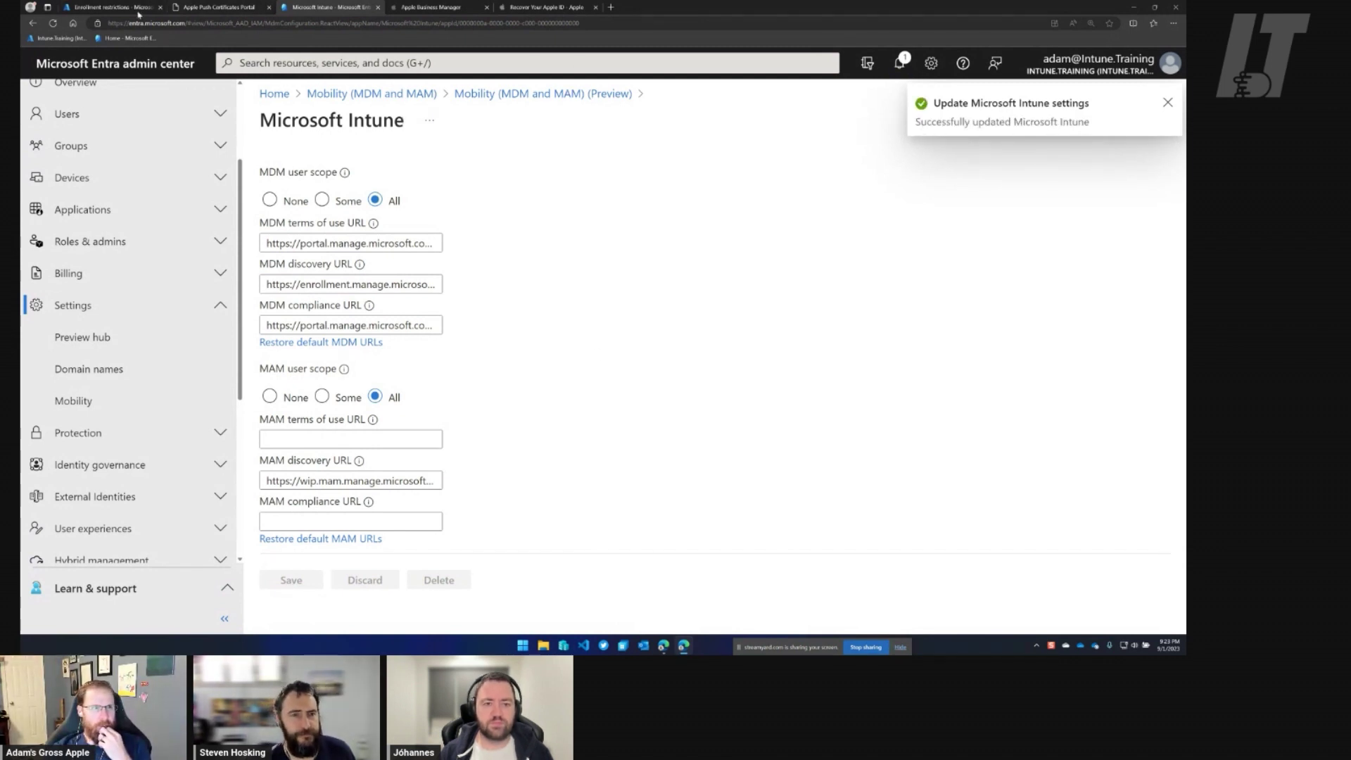
{"action": "left_click", "coordinate": [116, 9]}
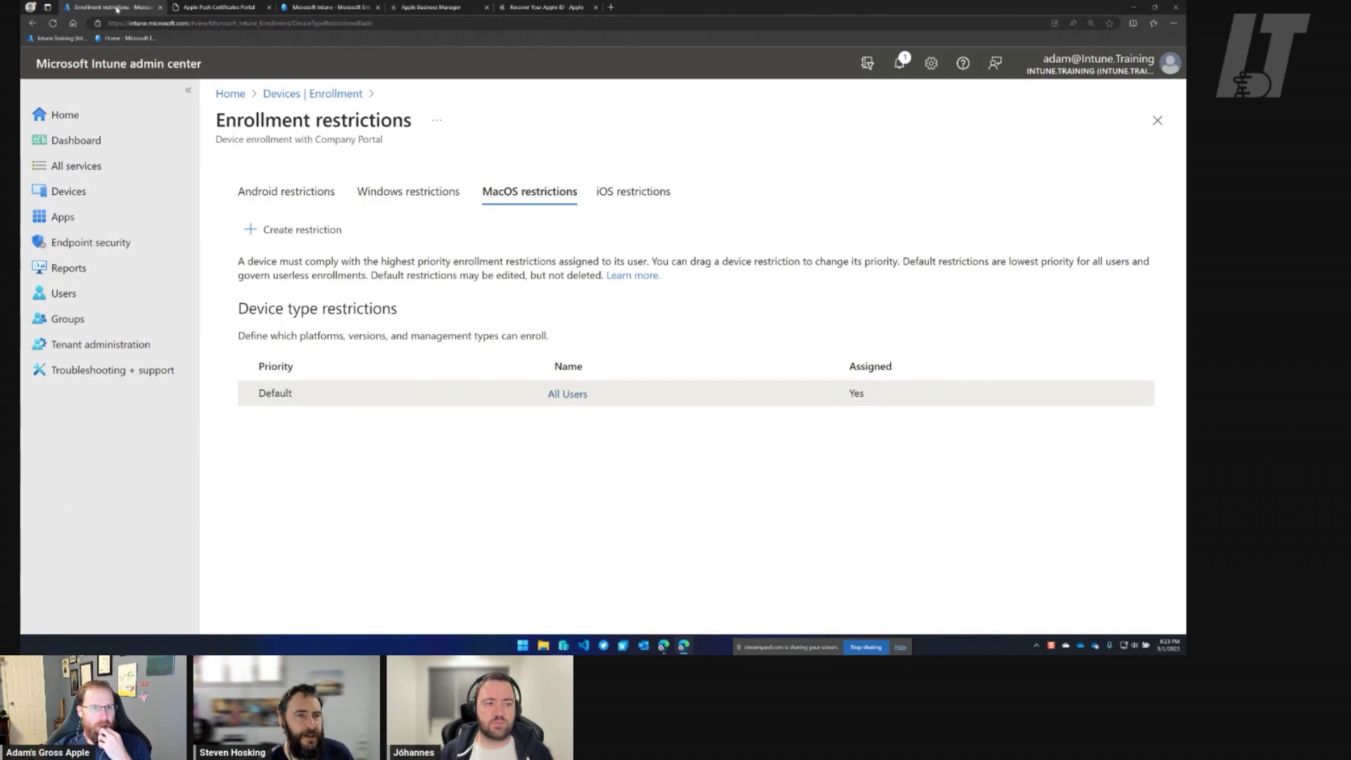
Step: Open the properties of the default All Users restriction
{"action": "left_click", "coordinate": [566, 395]}
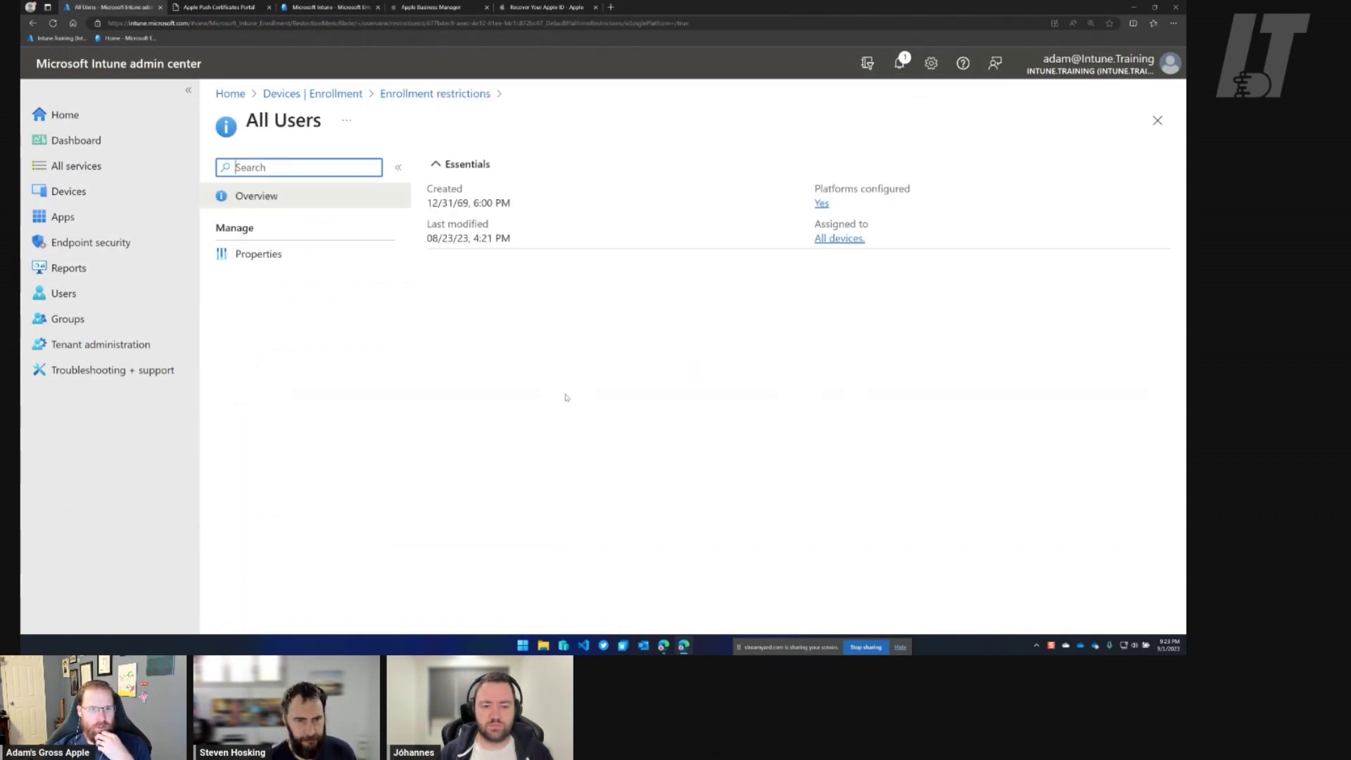
{"action": "left_click", "coordinate": [288, 255]}
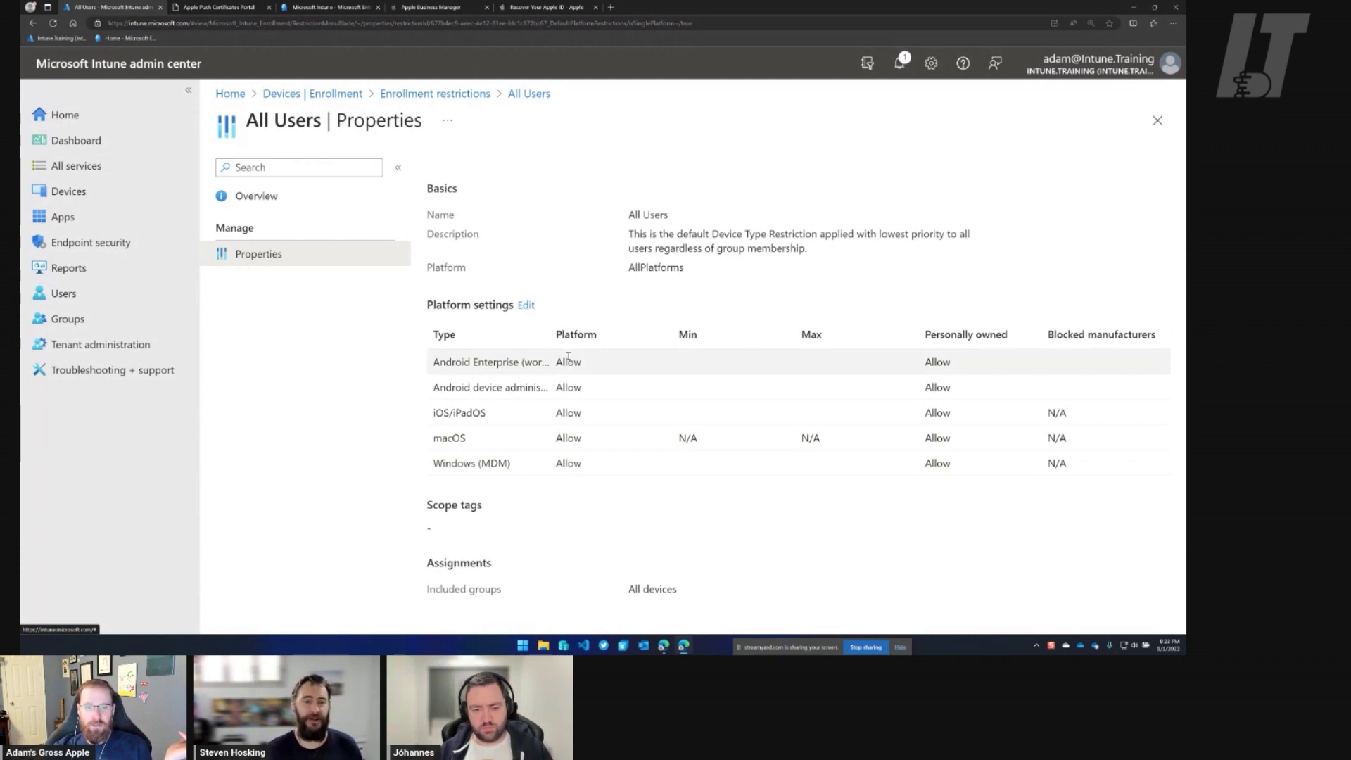
{"action": "left_click_drag", "start_coordinate": [554, 328], "coordinate": [591, 328]}
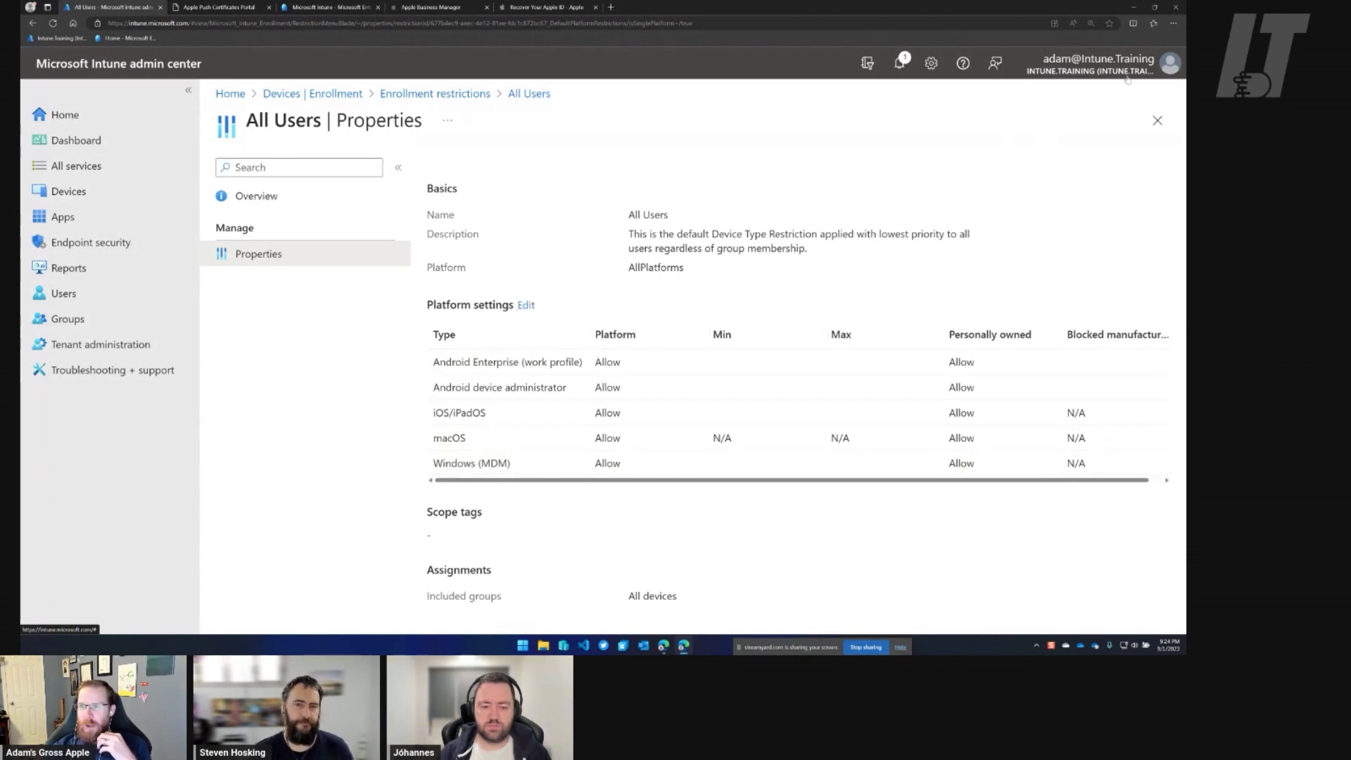
Step: Enlarge the page zoom, collapse the navigation, and edit the Platform settings
{"action": "left_click", "coordinate": [1172, 23]}
{"action": "left_click", "coordinate": [1157, 86]}
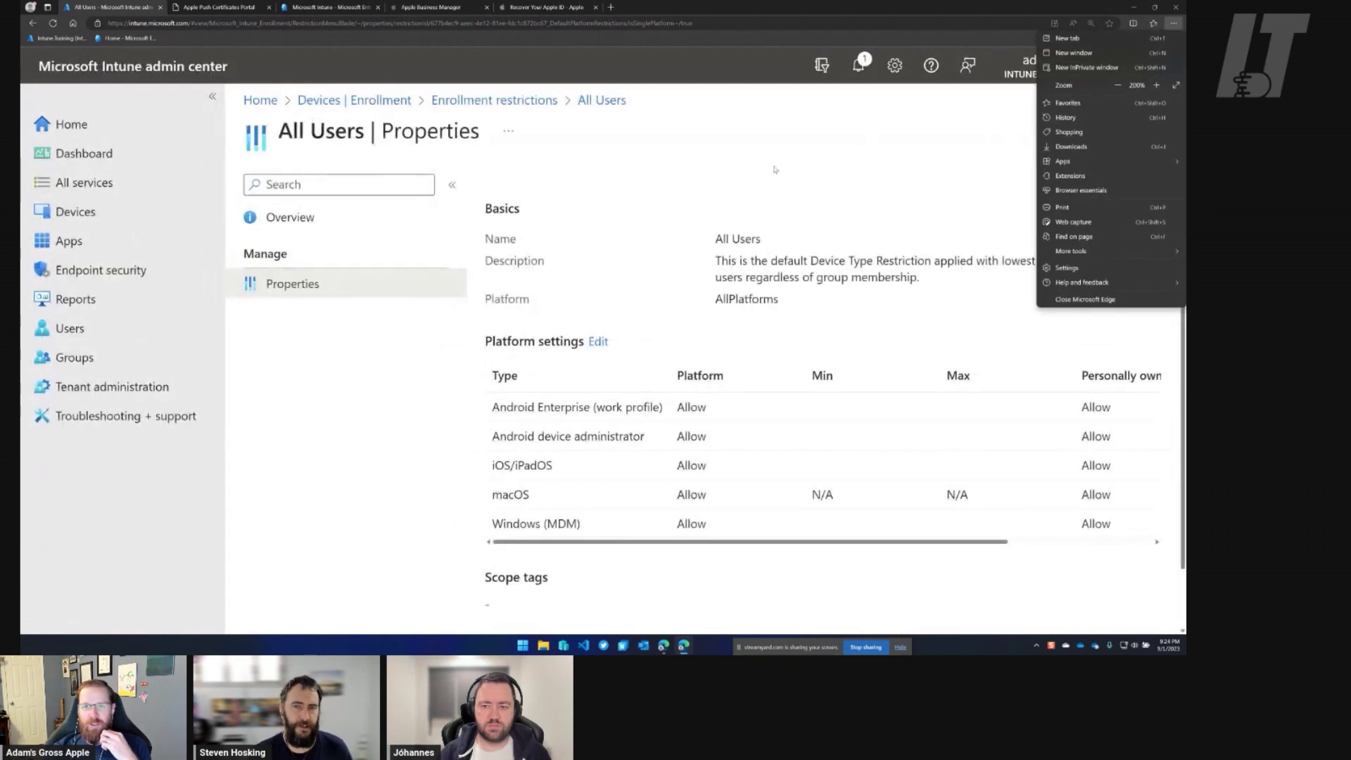
{"action": "key", "text": "Escape"}
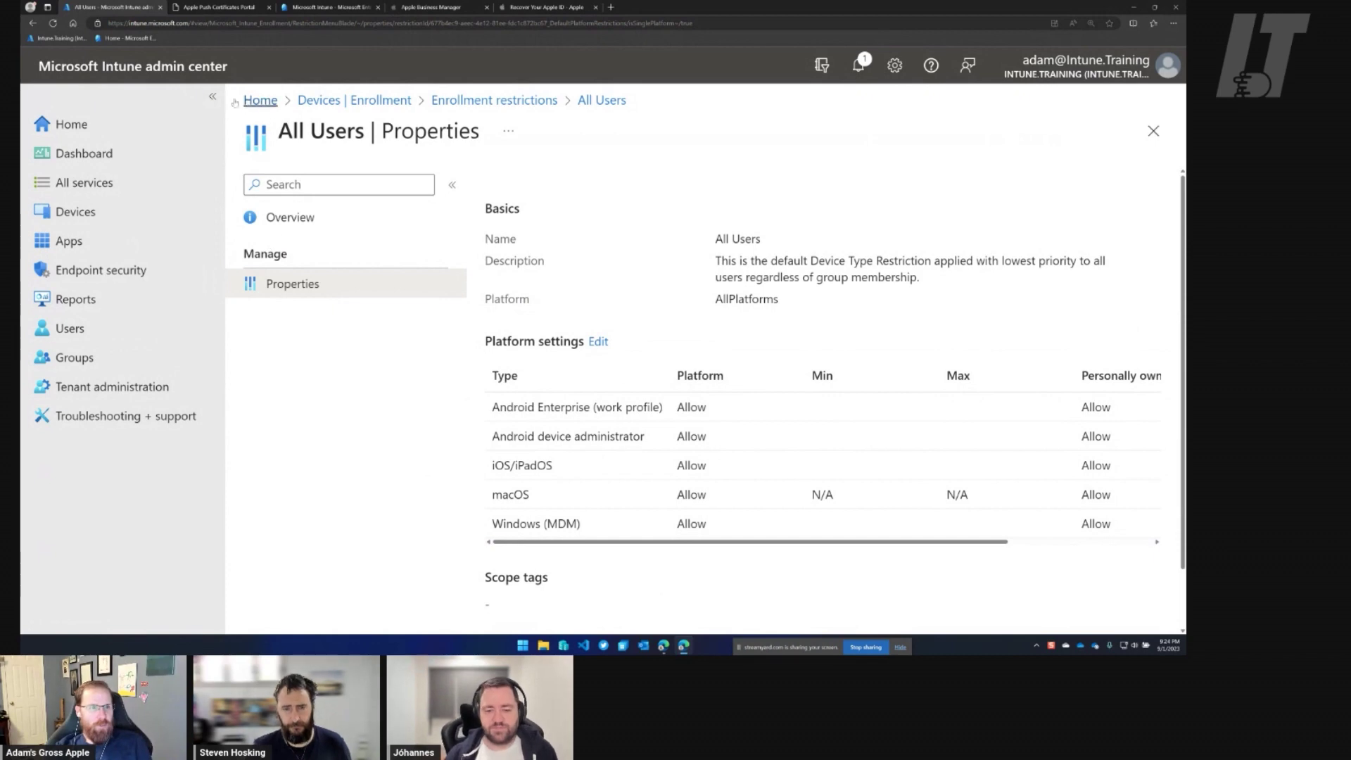
{"action": "left_click", "coordinate": [212, 96]}
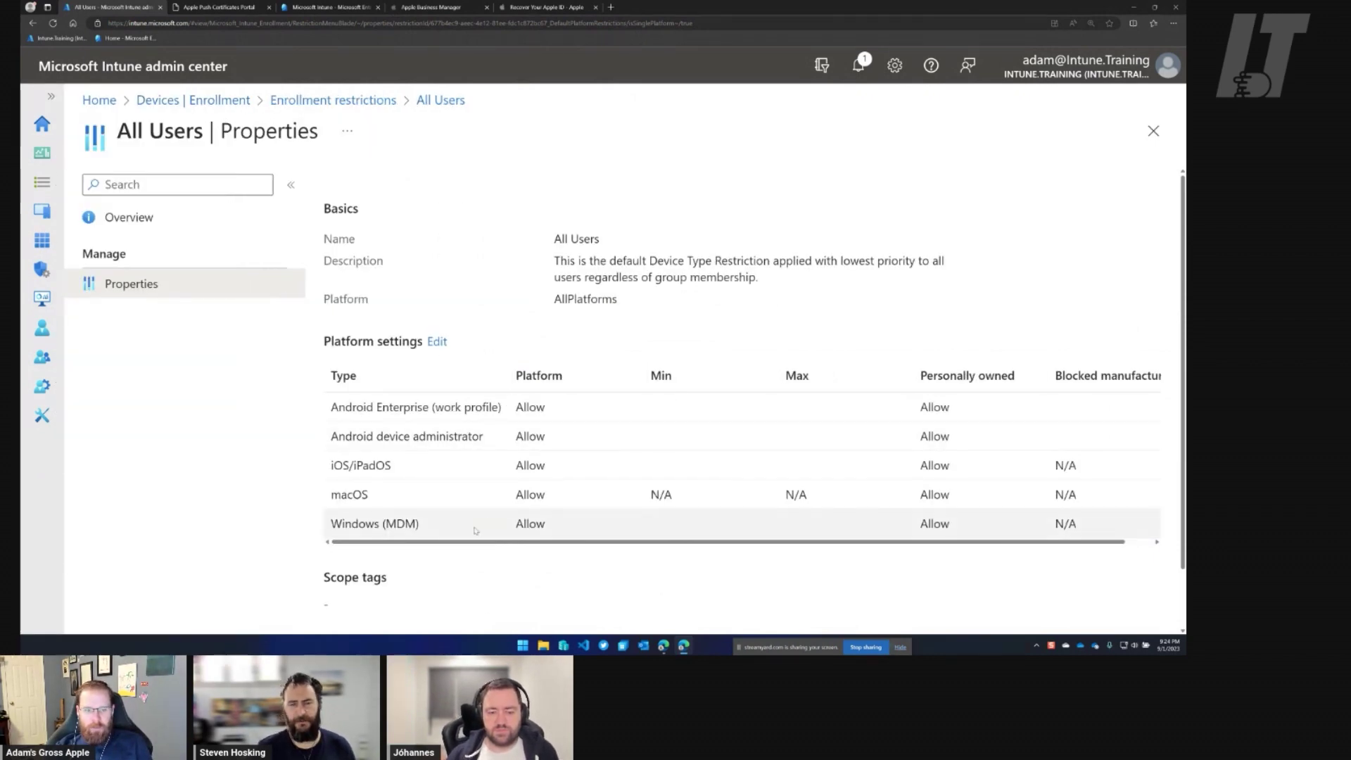
{"action": "scroll", "coordinate": [453, 496], "scroll_direction": "down", "scroll_amount": 2}
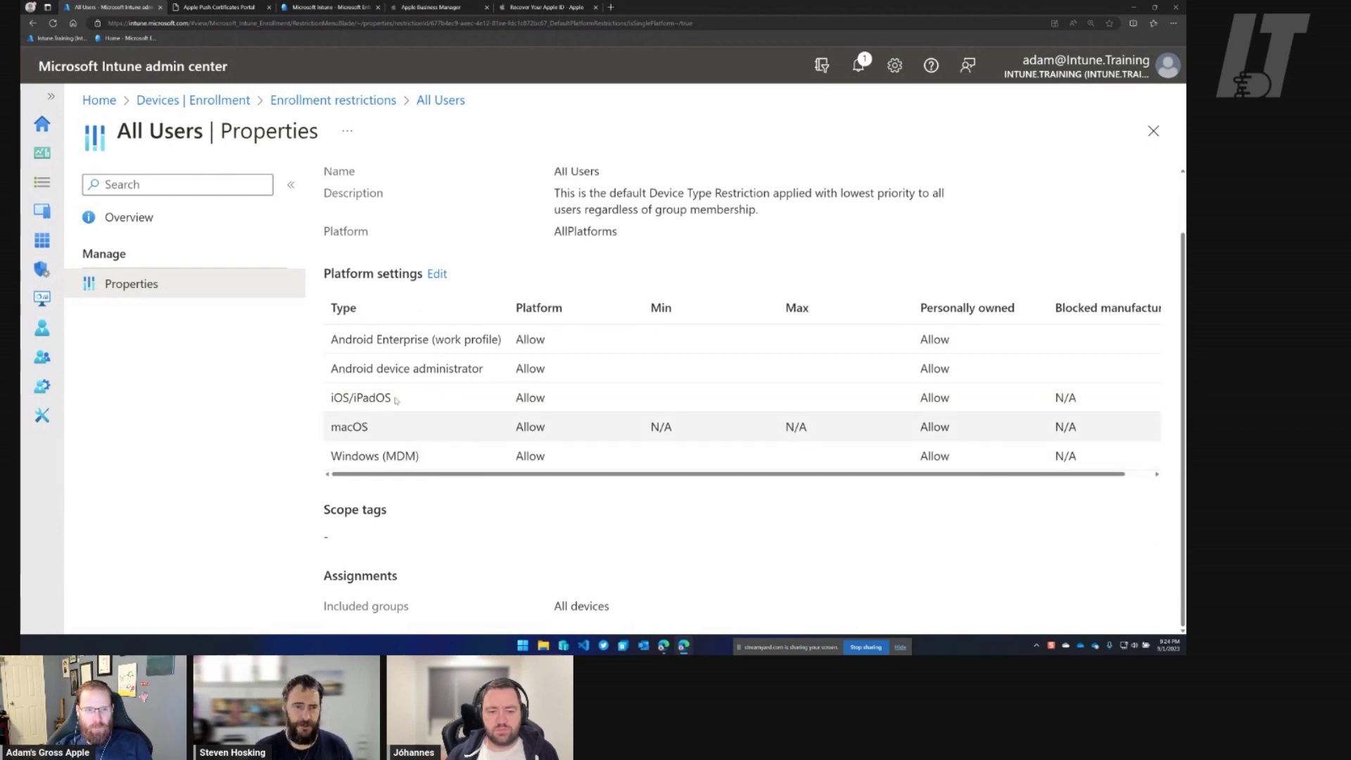
{"action": "left_click", "coordinate": [436, 273]}
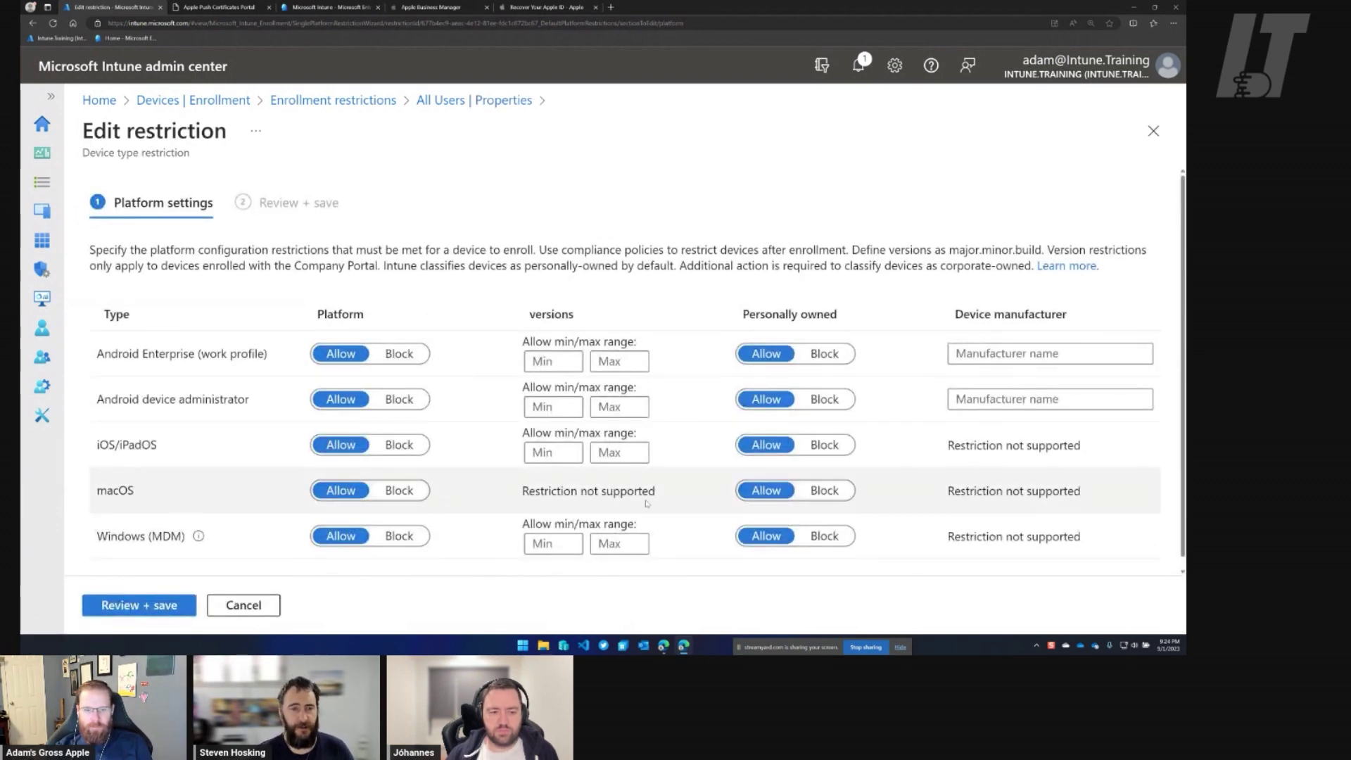
Step: Block personally owned macOS devices in the default restriction and save it
{"action": "left_click", "coordinate": [824, 491]}
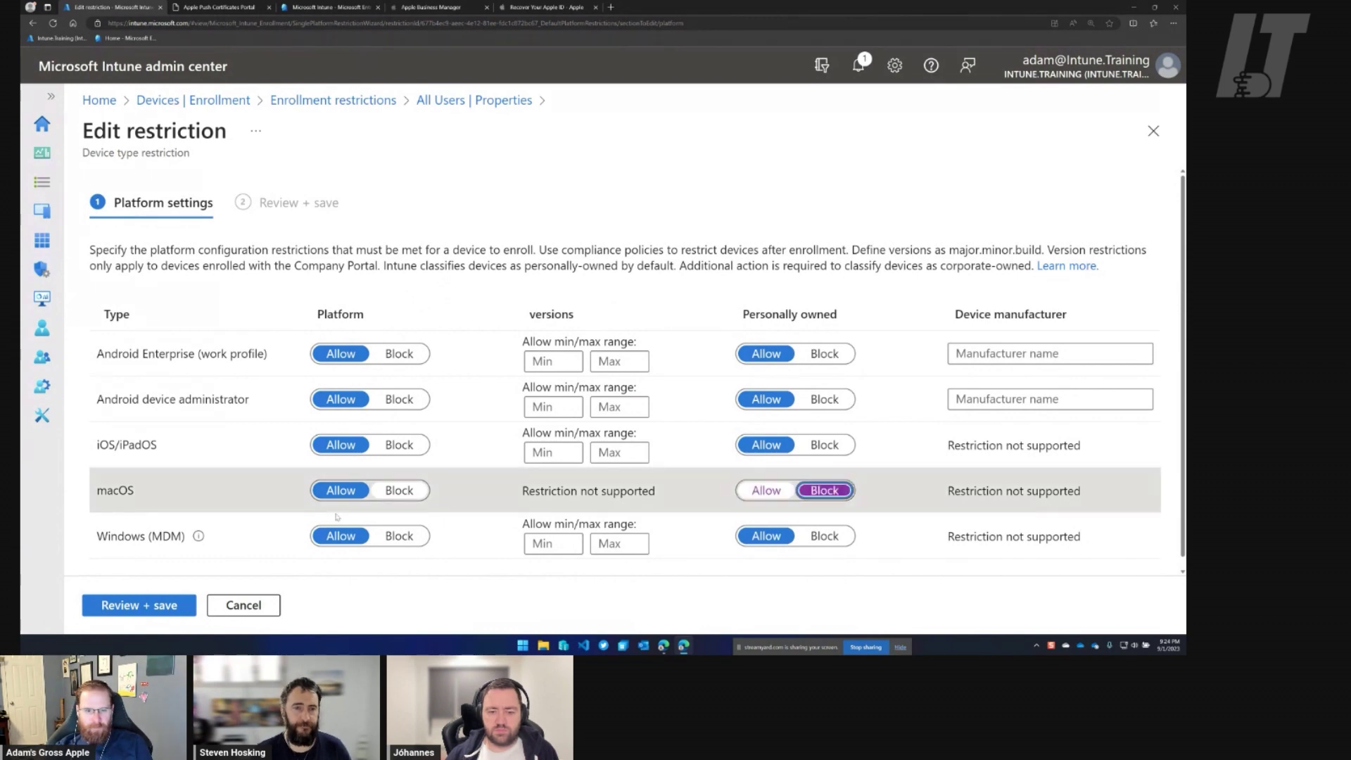
{"action": "left_click", "coordinate": [135, 606]}
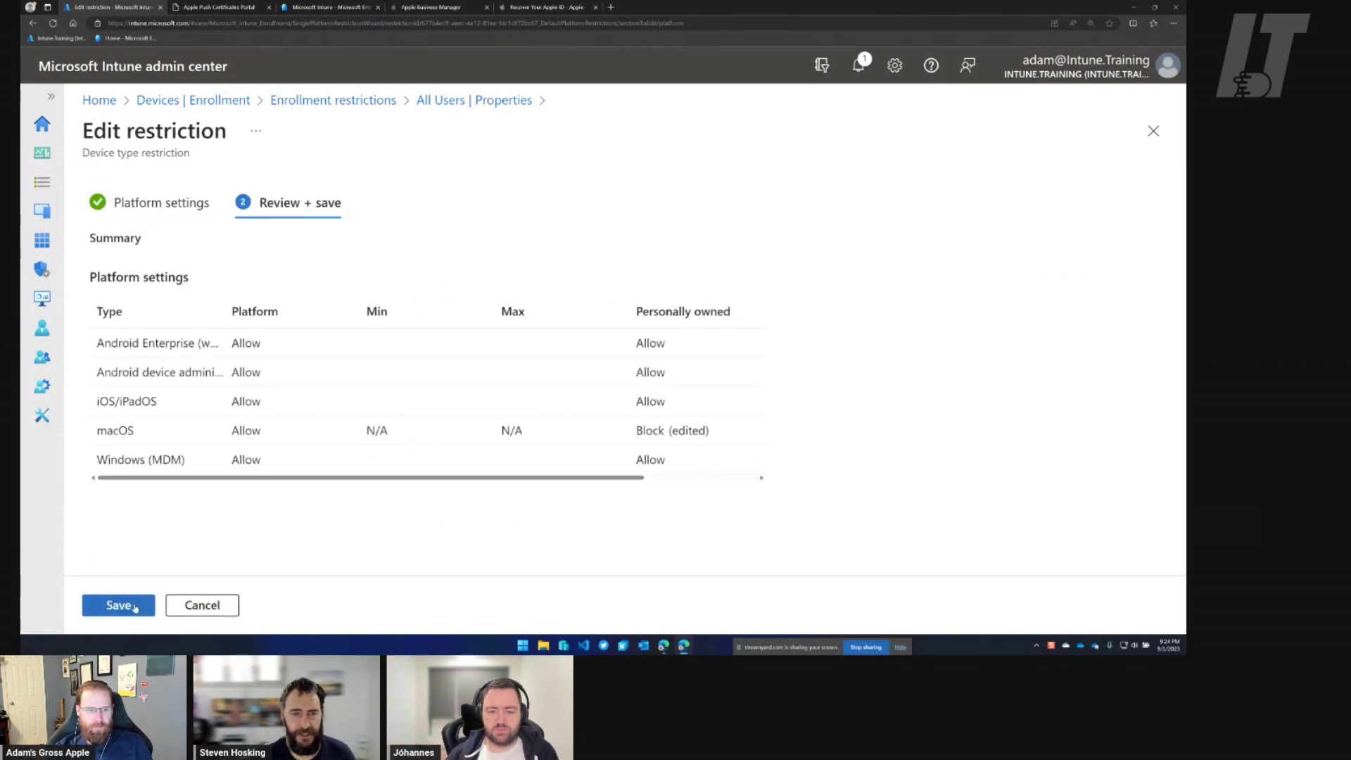
{"action": "left_click", "coordinate": [124, 608]}
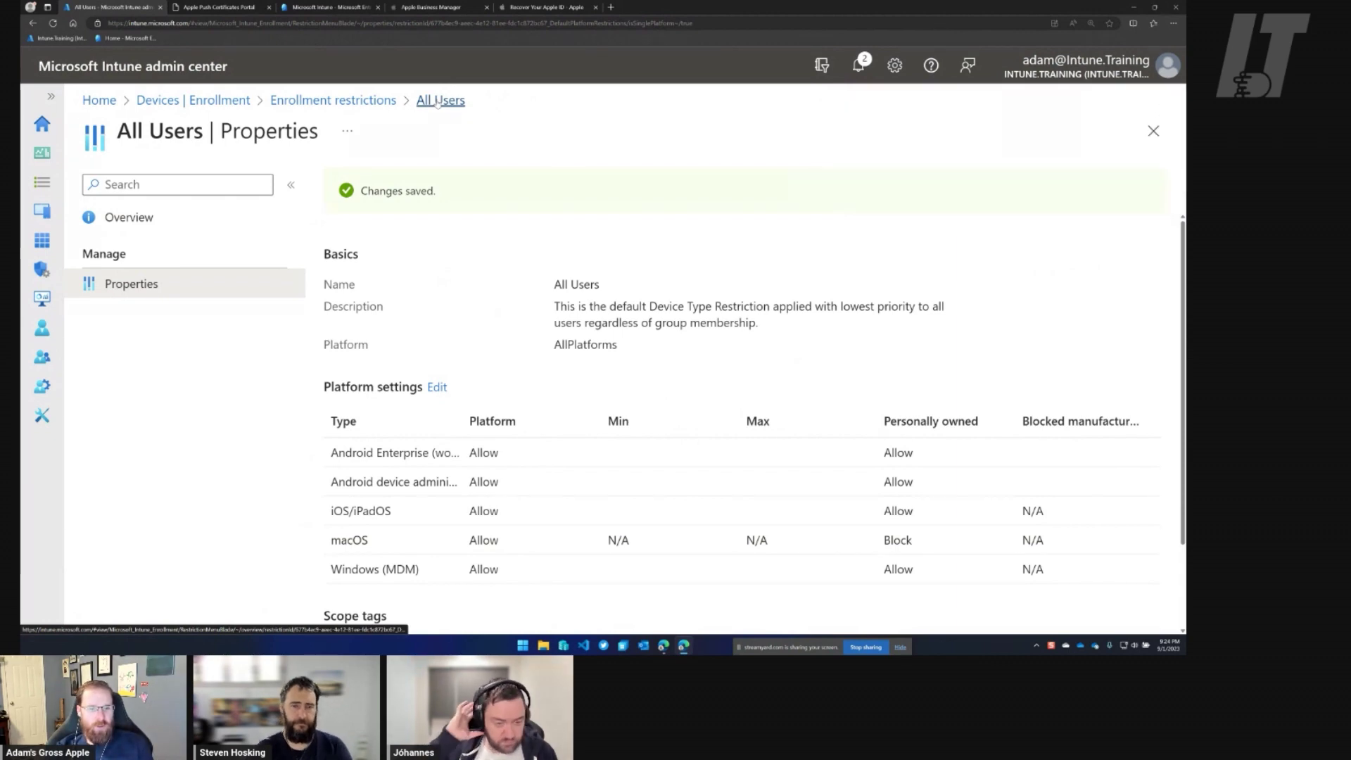
Step: Reopen the All Users restriction's properties to confirm the change
{"action": "left_click", "coordinate": [377, 100]}
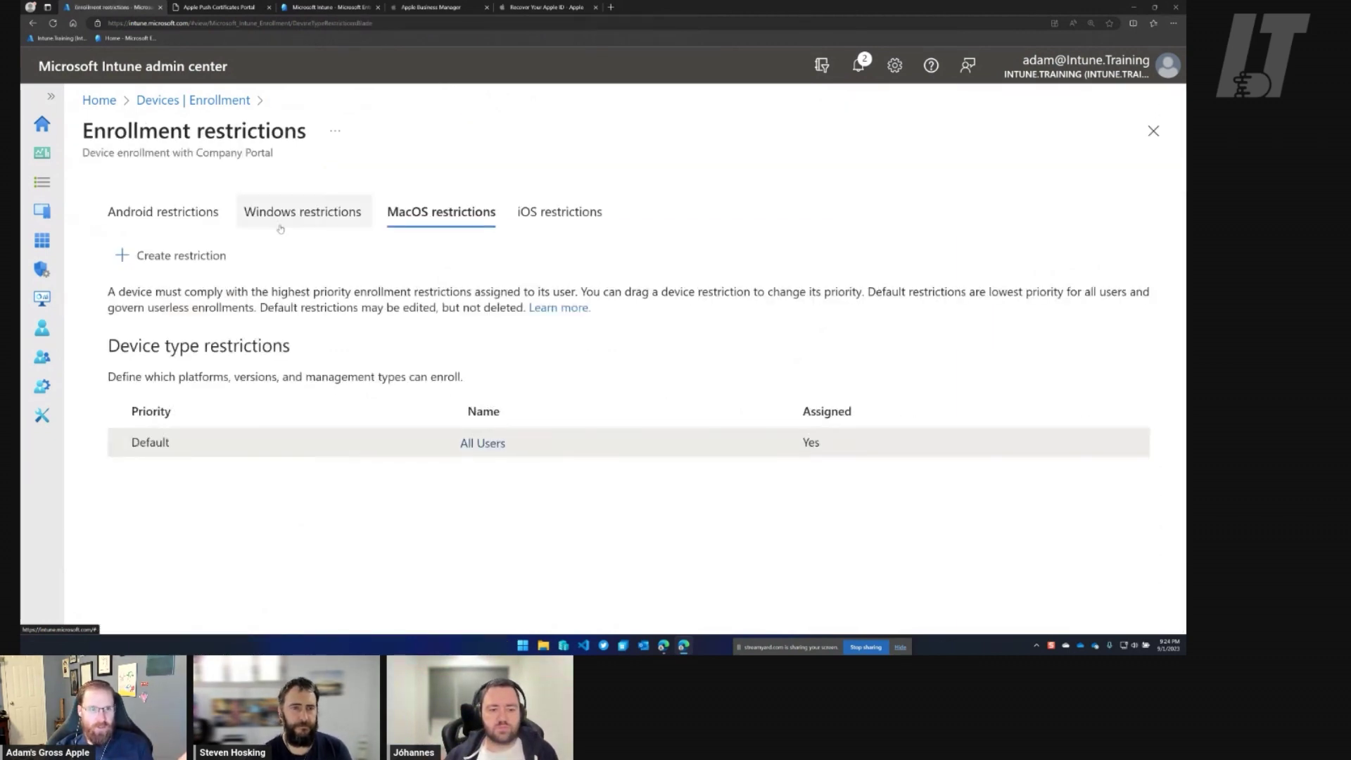
{"action": "left_click", "coordinate": [478, 442]}
{"action": "left_click", "coordinate": [106, 282]}
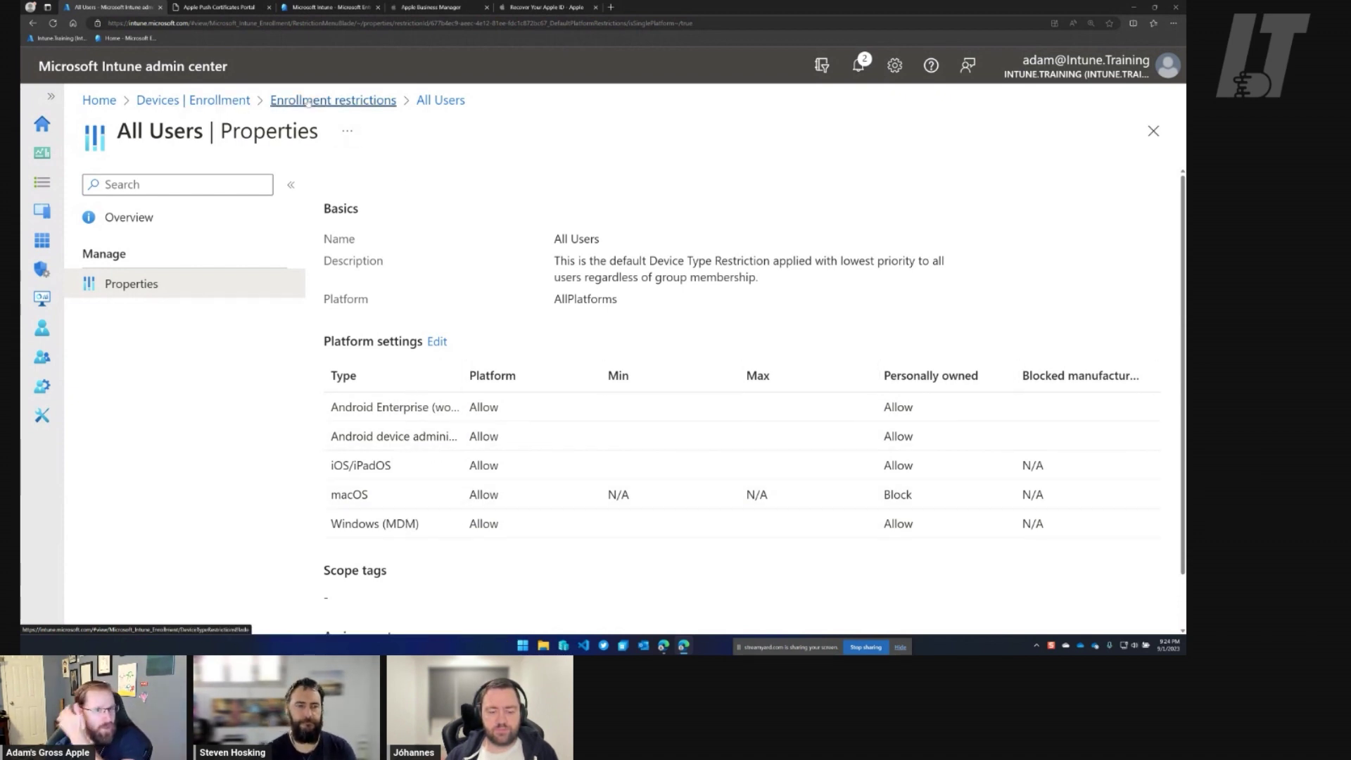
Step: Start a new macOS restriction named 'test' from the macOS restrictions tab
{"action": "left_click", "coordinate": [191, 99]}
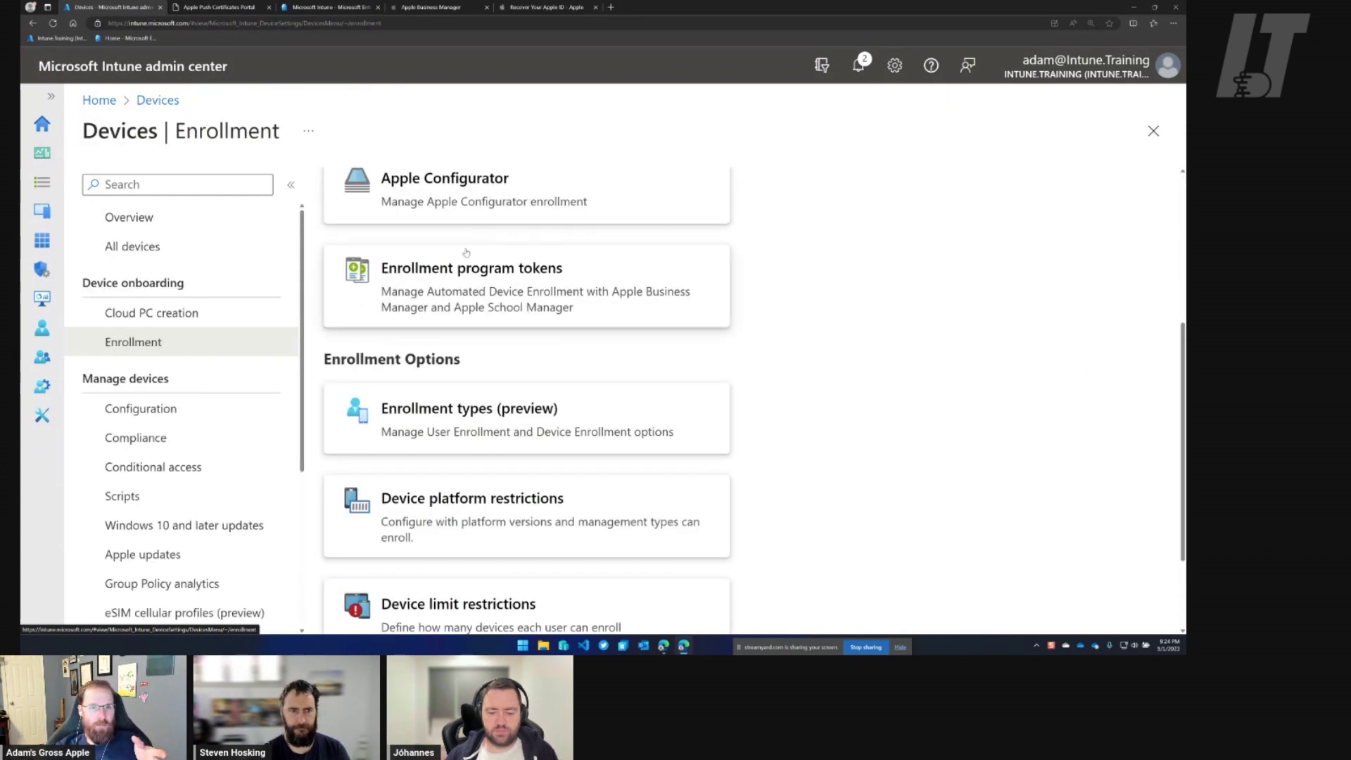
{"action": "left_click", "coordinate": [525, 528]}
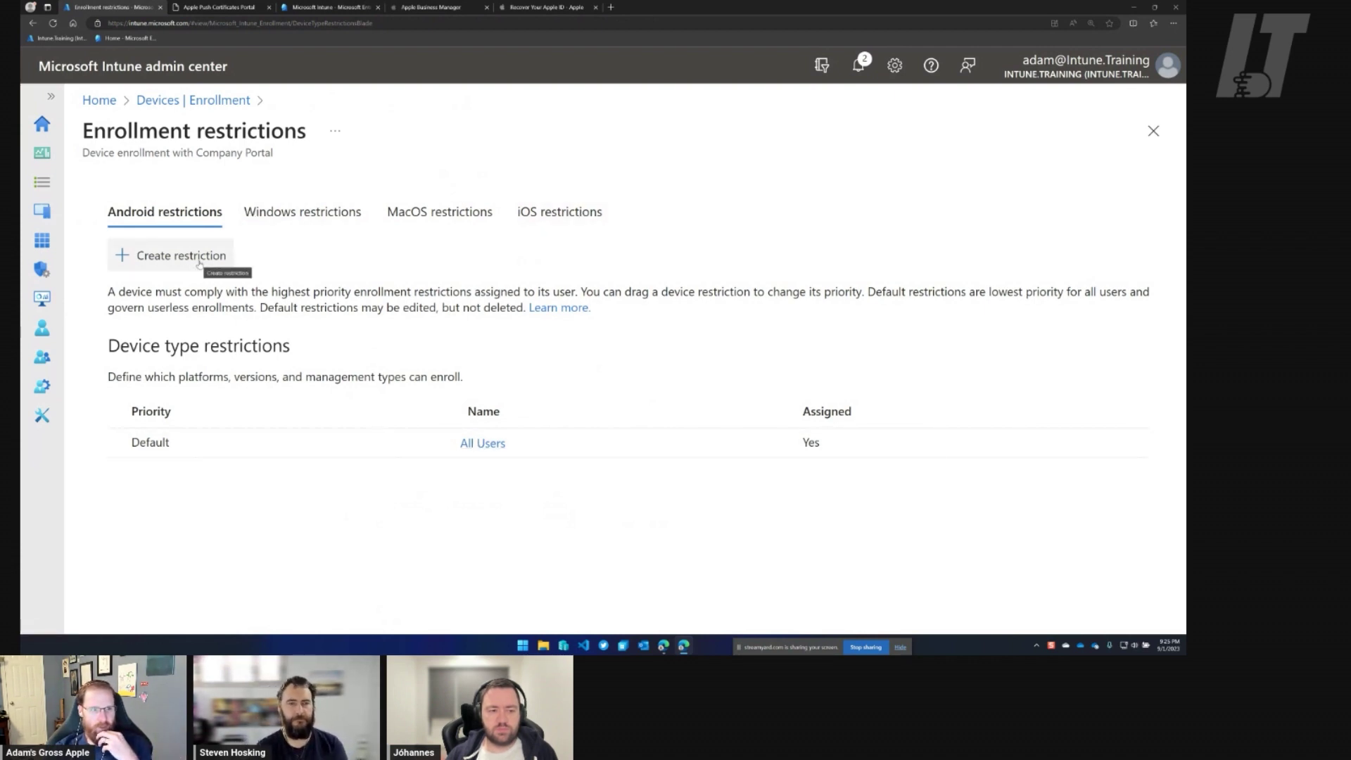
{"action": "left_click", "coordinate": [440, 212]}
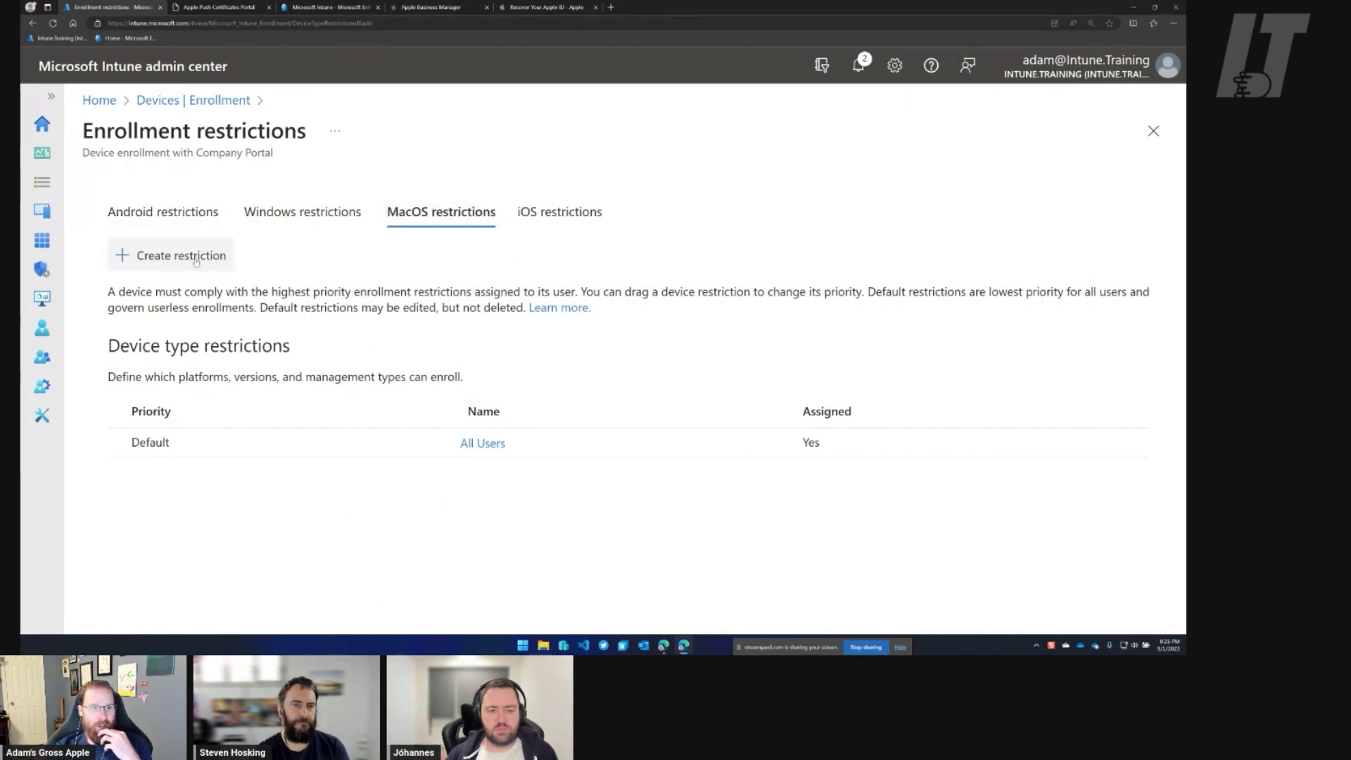
{"action": "left_click", "coordinate": [197, 261]}
{"action": "left_click", "coordinate": [378, 241]}
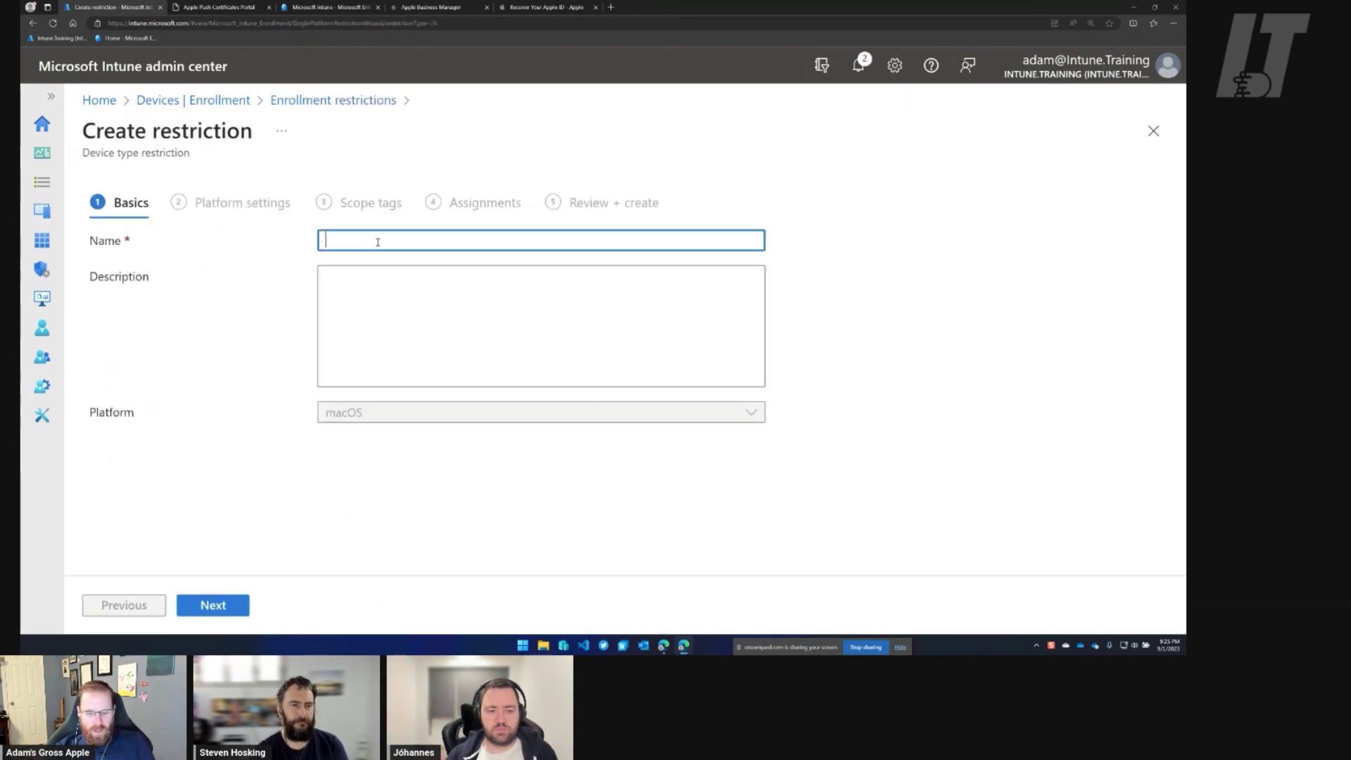
{"action": "type", "text": "tewt"}
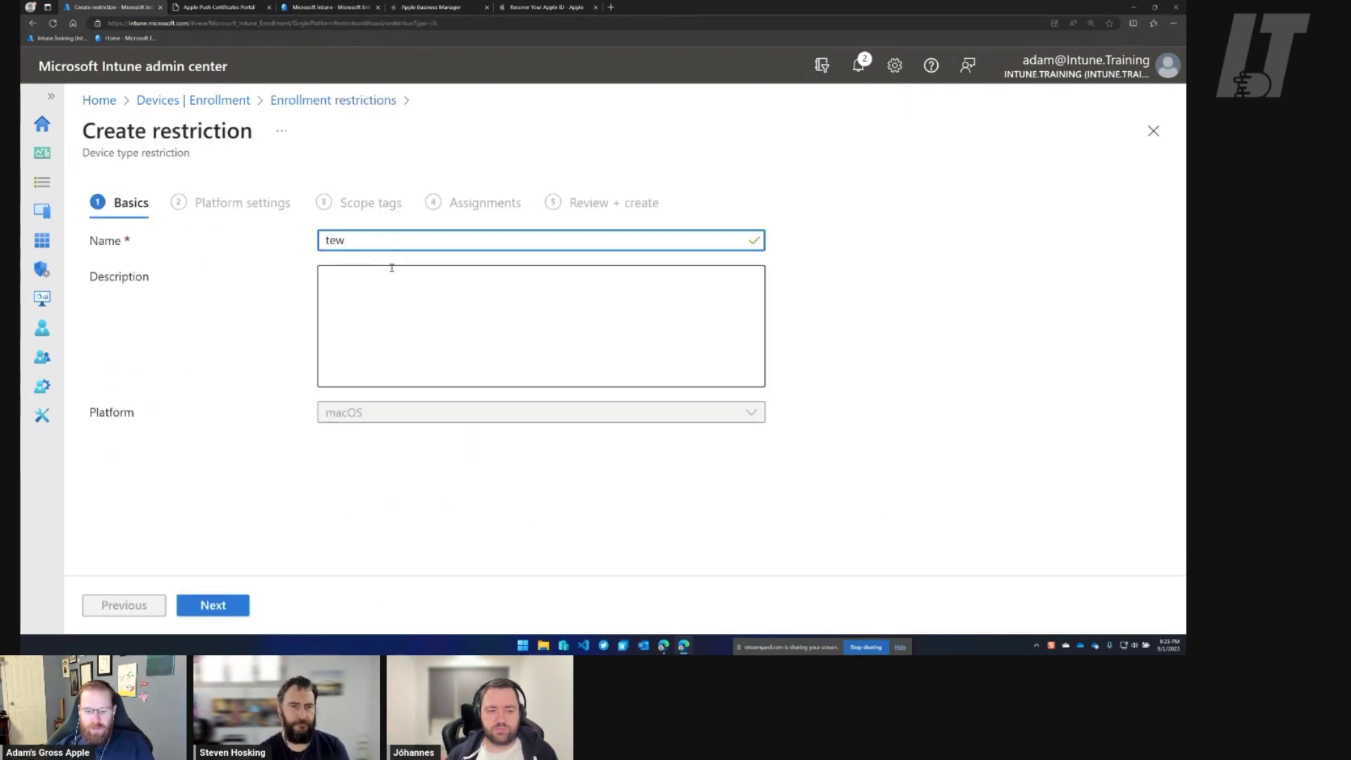
{"action": "left_click", "coordinate": [364, 413]}
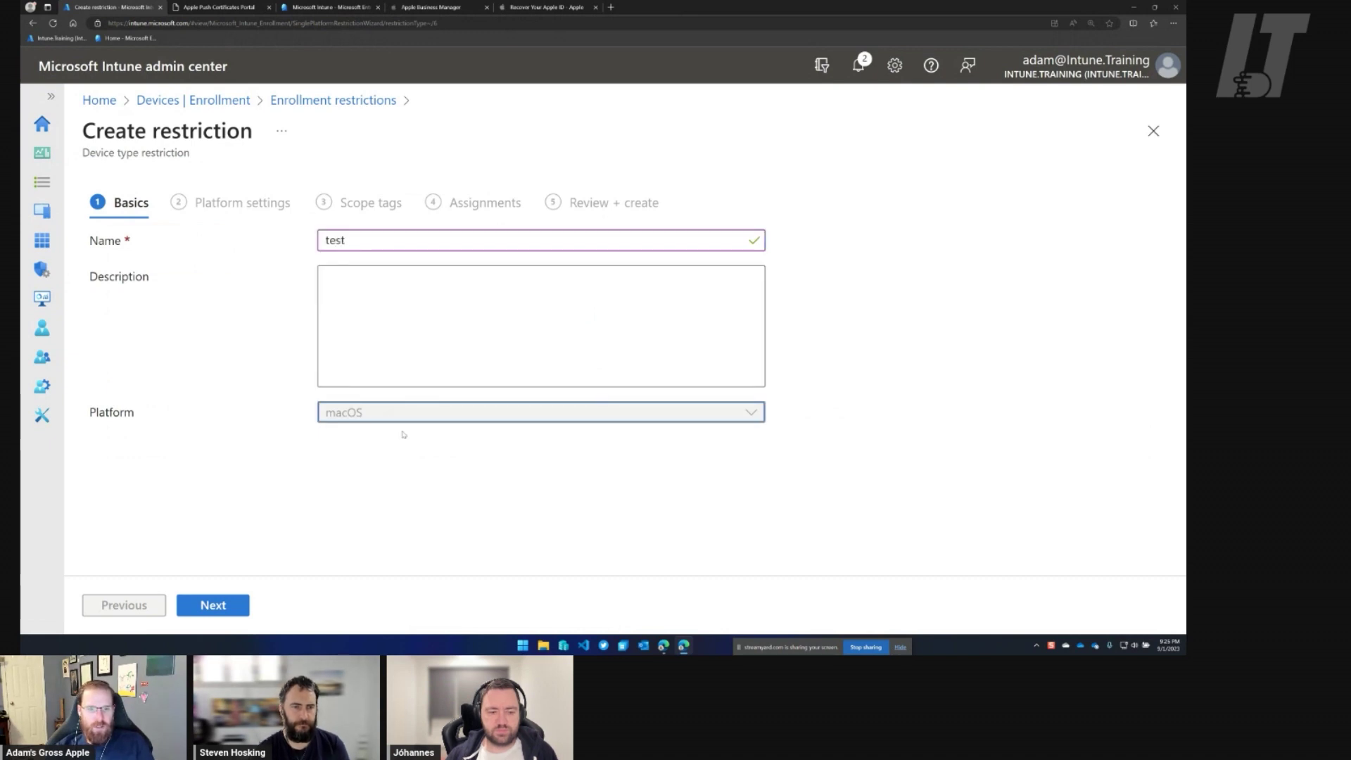
{"action": "left_click", "coordinate": [232, 605]}
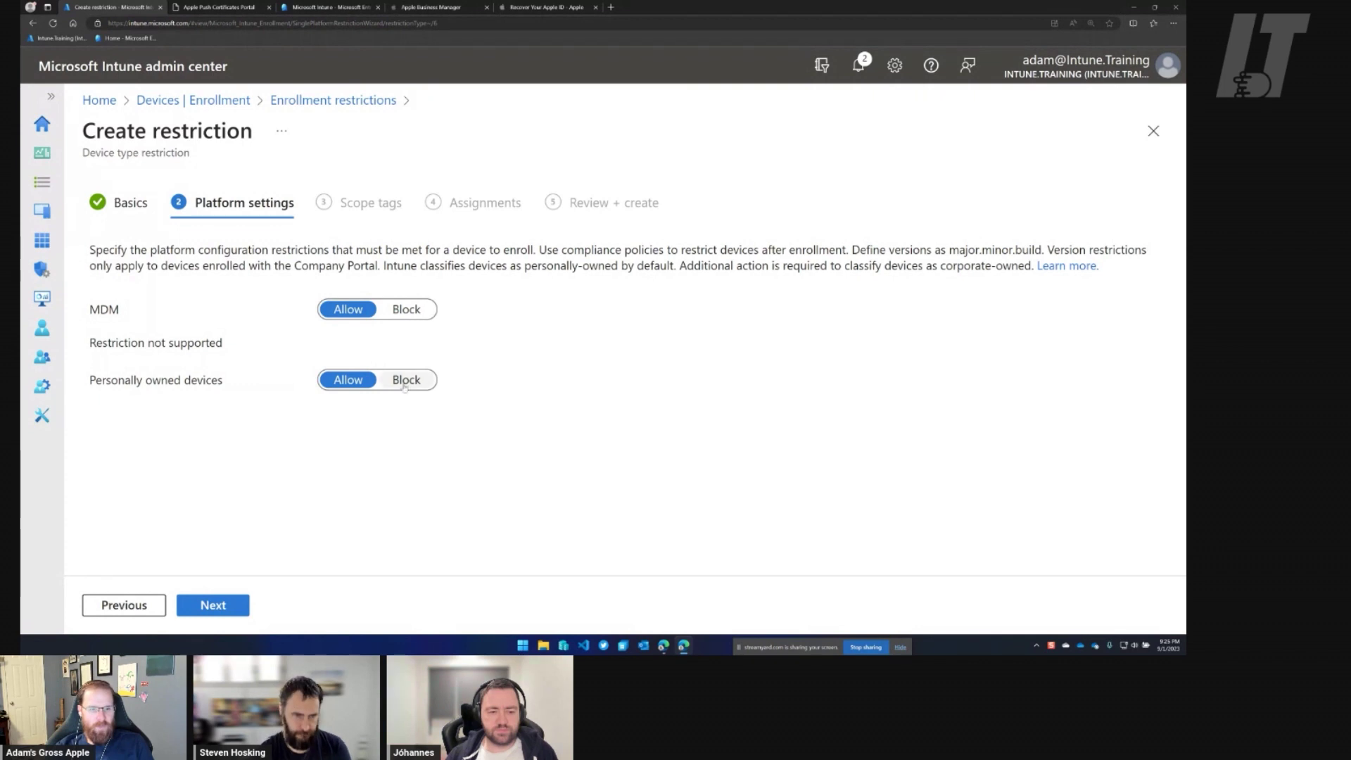
Step: Keep MDM enrollment allowed, skip scope tags and assignments, and create the restriction
{"action": "left_click", "coordinate": [401, 311]}
{"action": "left_click", "coordinate": [355, 313]}
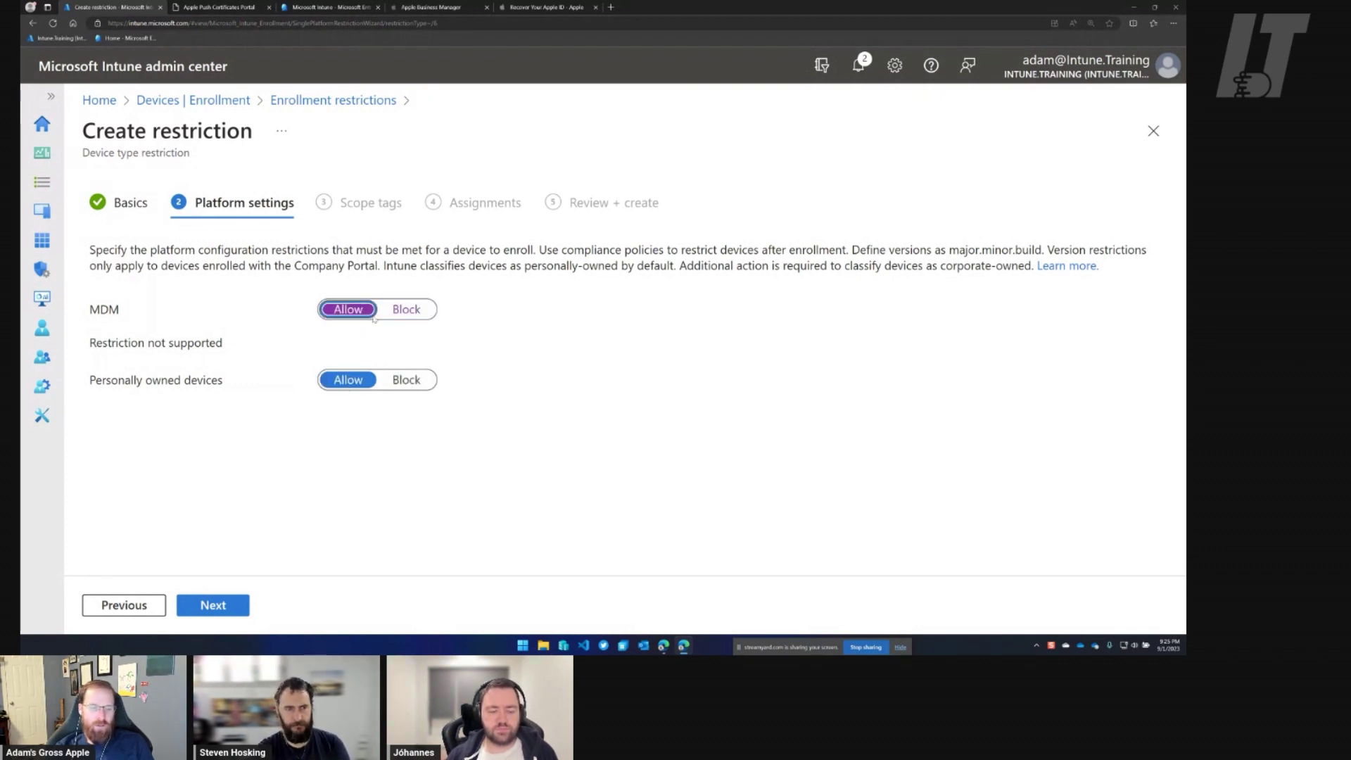
{"action": "left_click", "coordinate": [211, 604]}
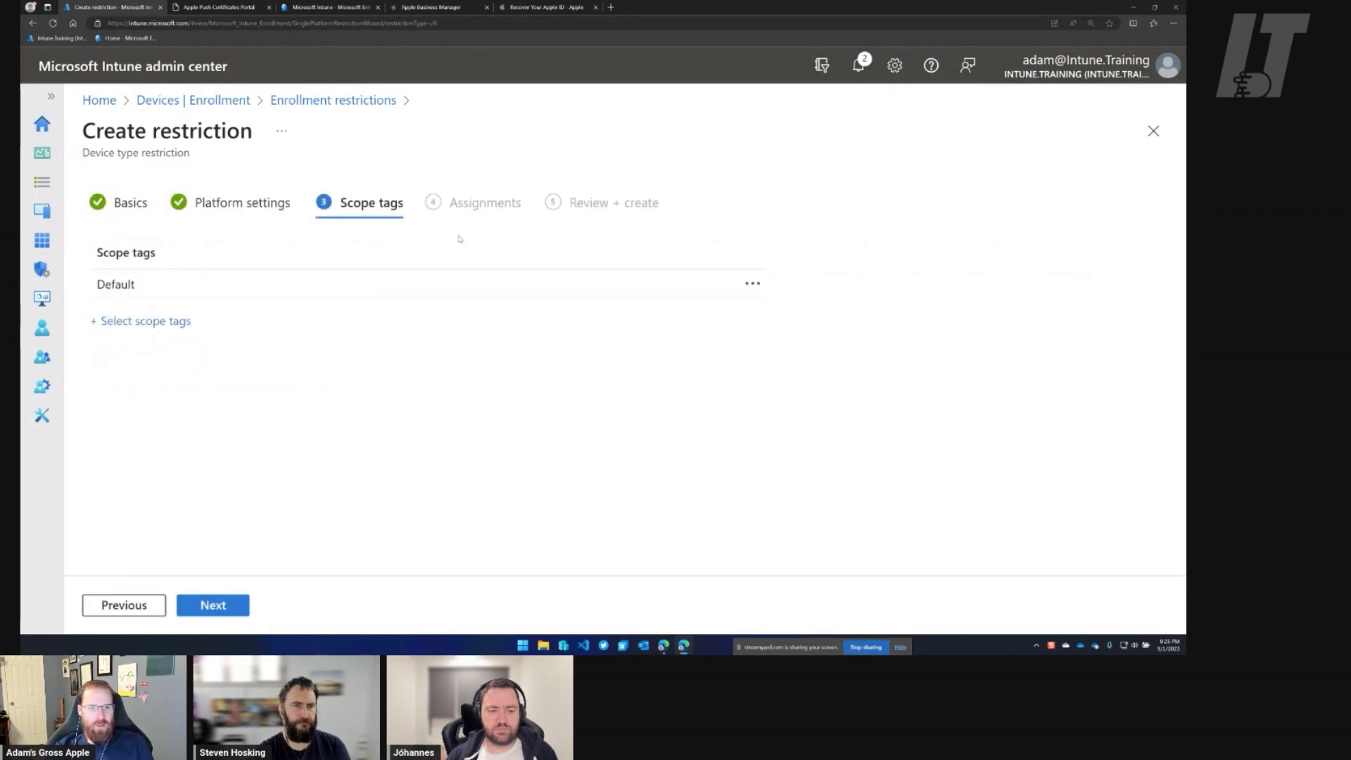
{"action": "left_click", "coordinate": [213, 604]}
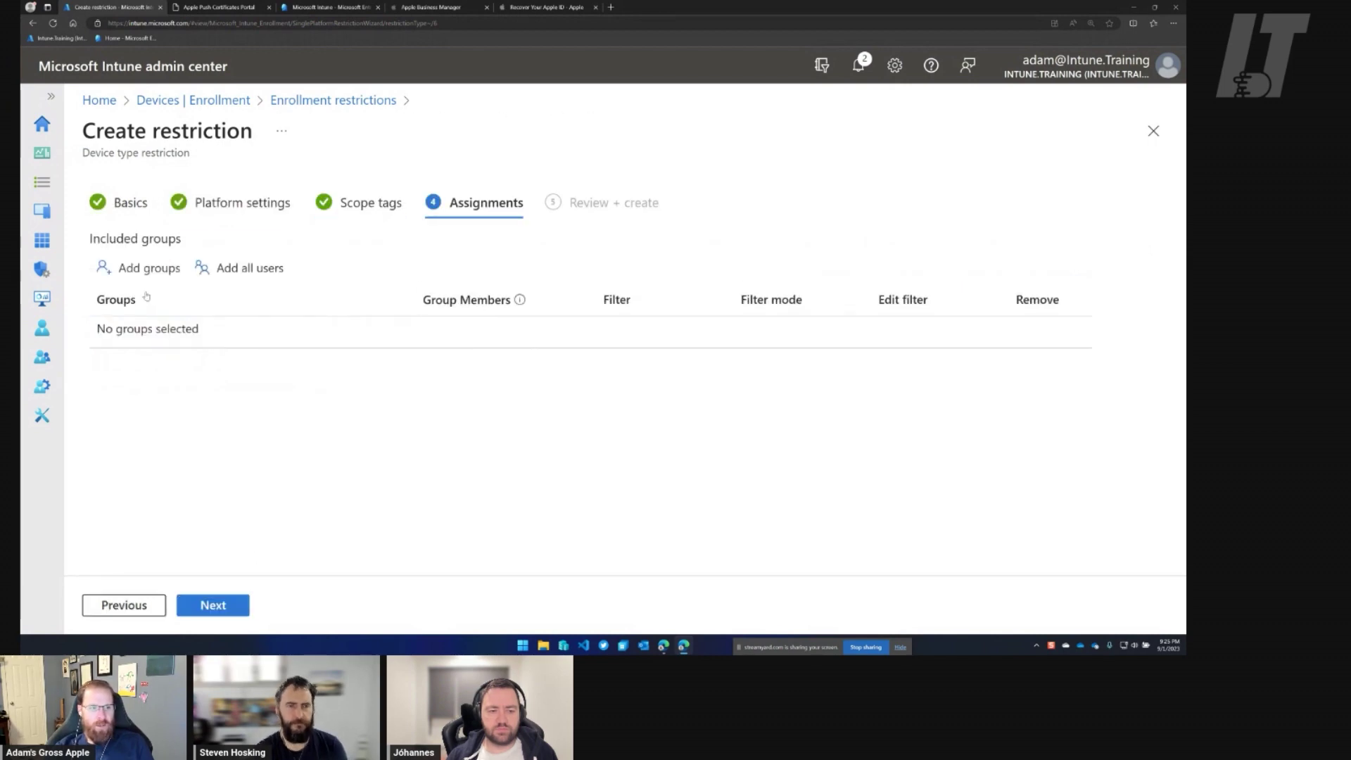
{"action": "left_click", "coordinate": [213, 605]}
{"action": "left_click", "coordinate": [213, 605]}
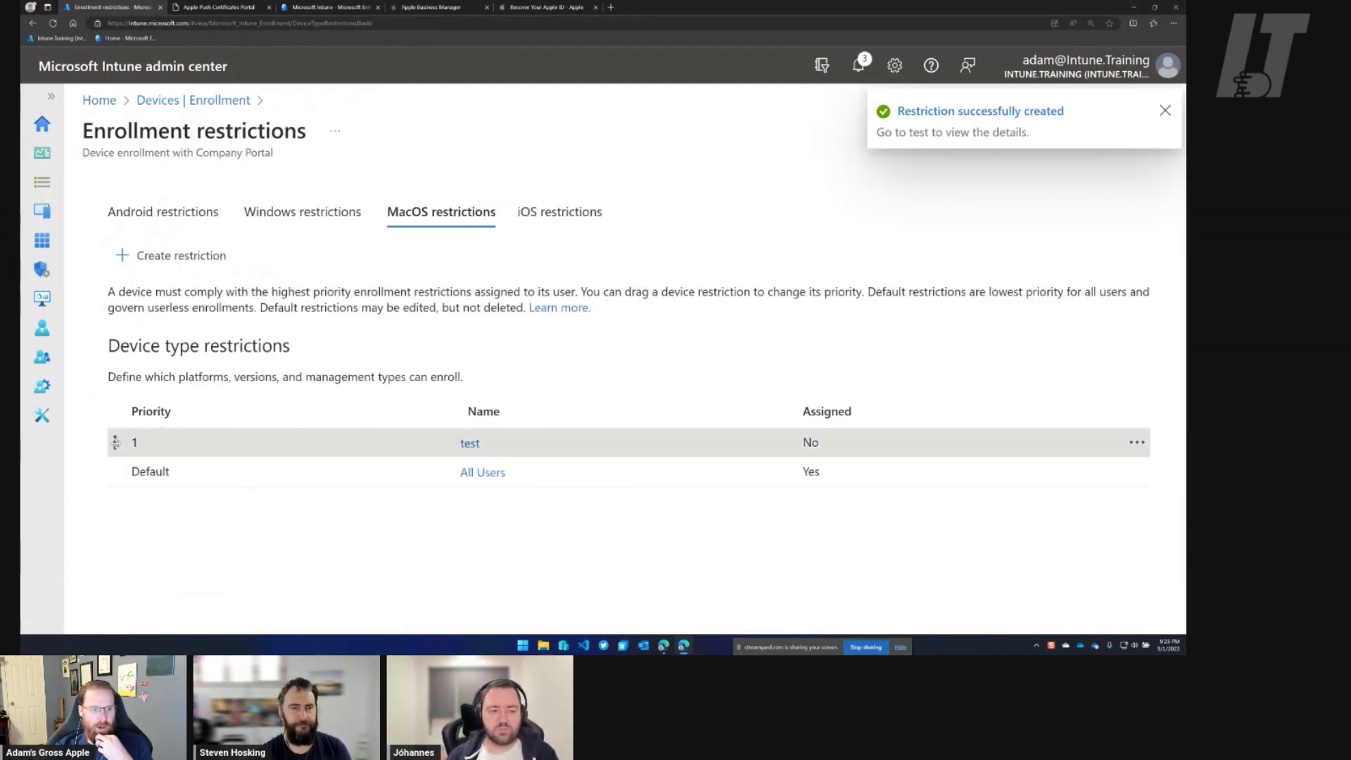
{"action": "left_click_drag", "start_coordinate": [116, 442], "coordinate": [118, 476]}
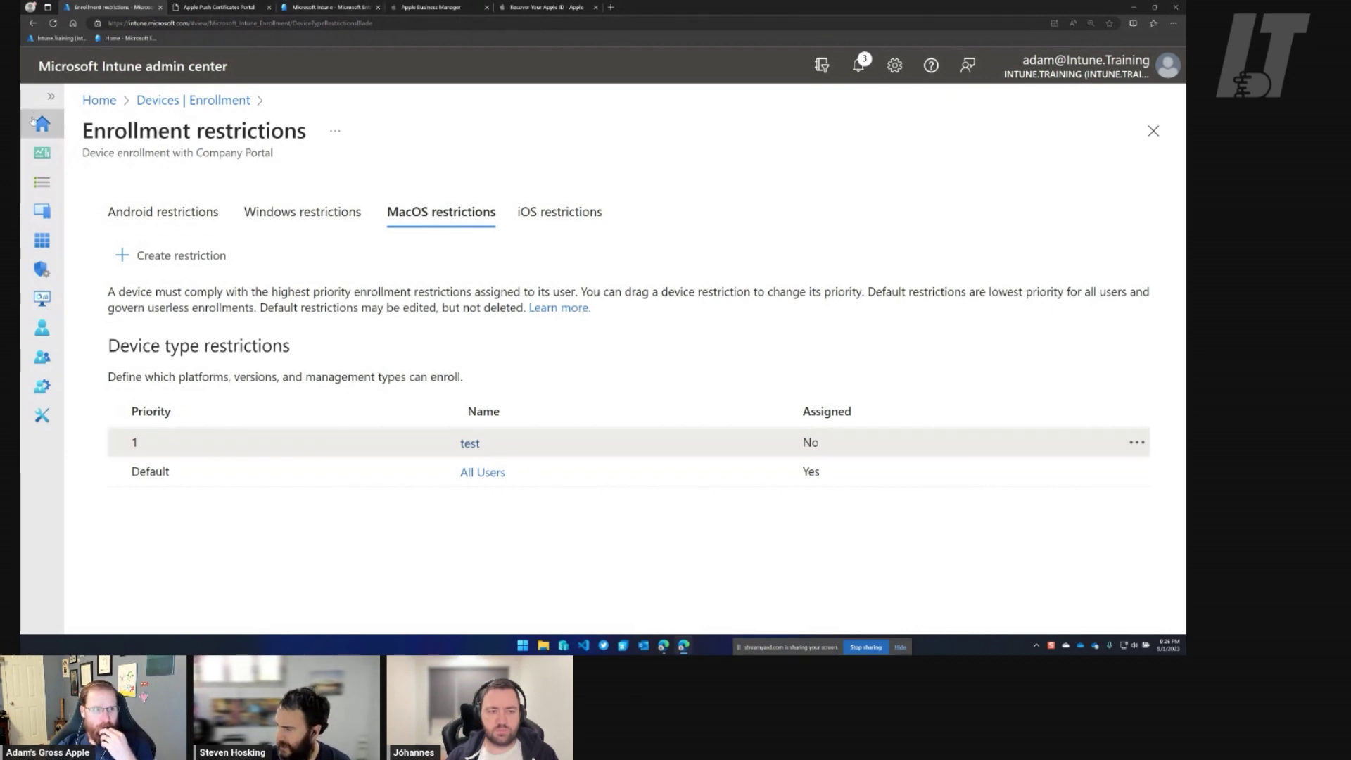
{"action": "left_click", "coordinate": [50, 97]}
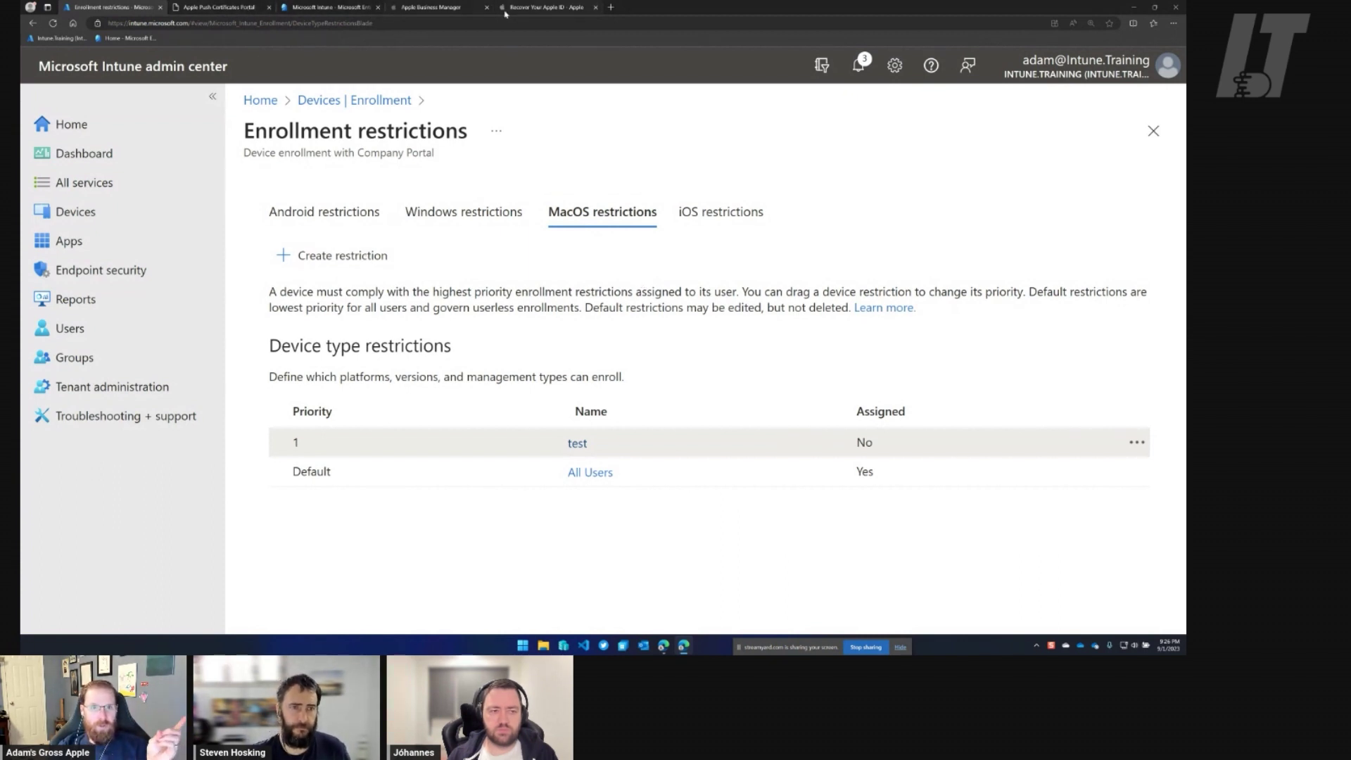
{"action": "left_click", "coordinate": [325, 8]}
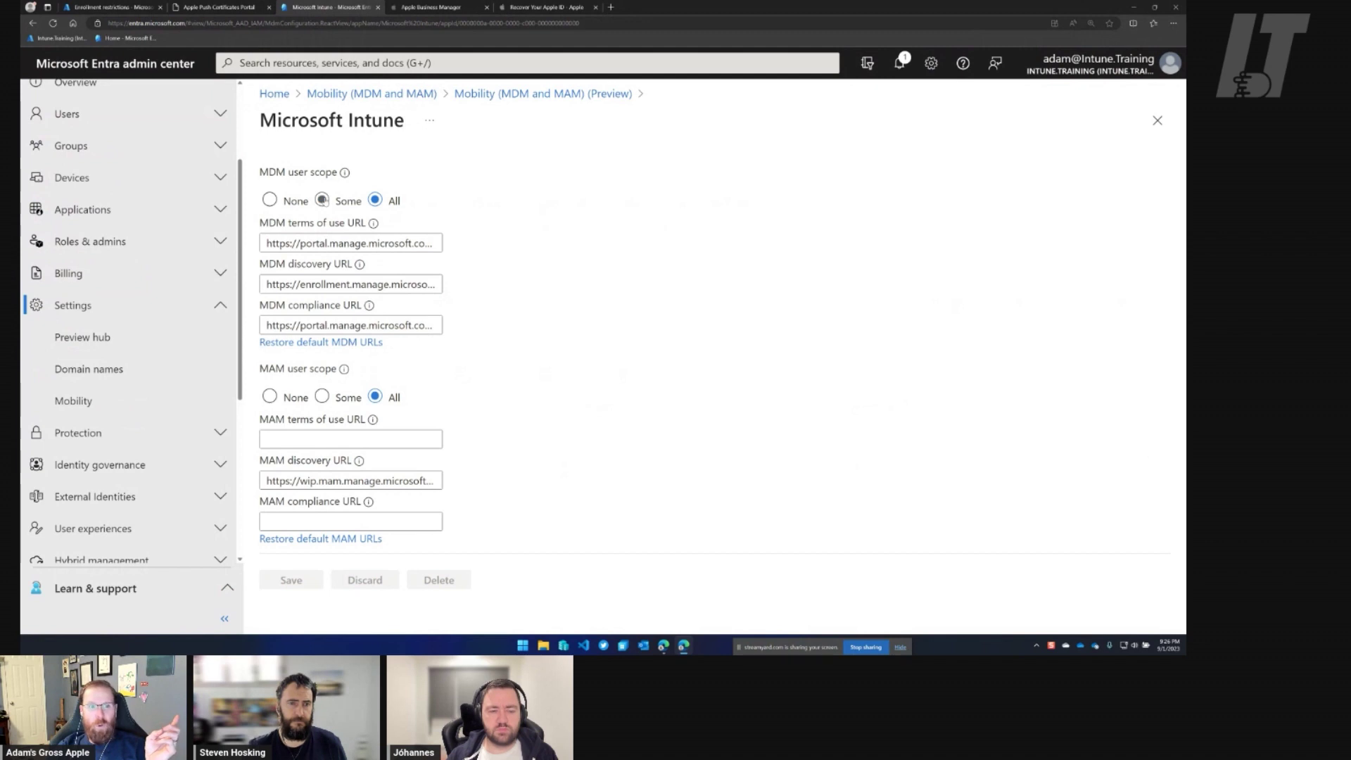
{"action": "left_click", "coordinate": [321, 433]}
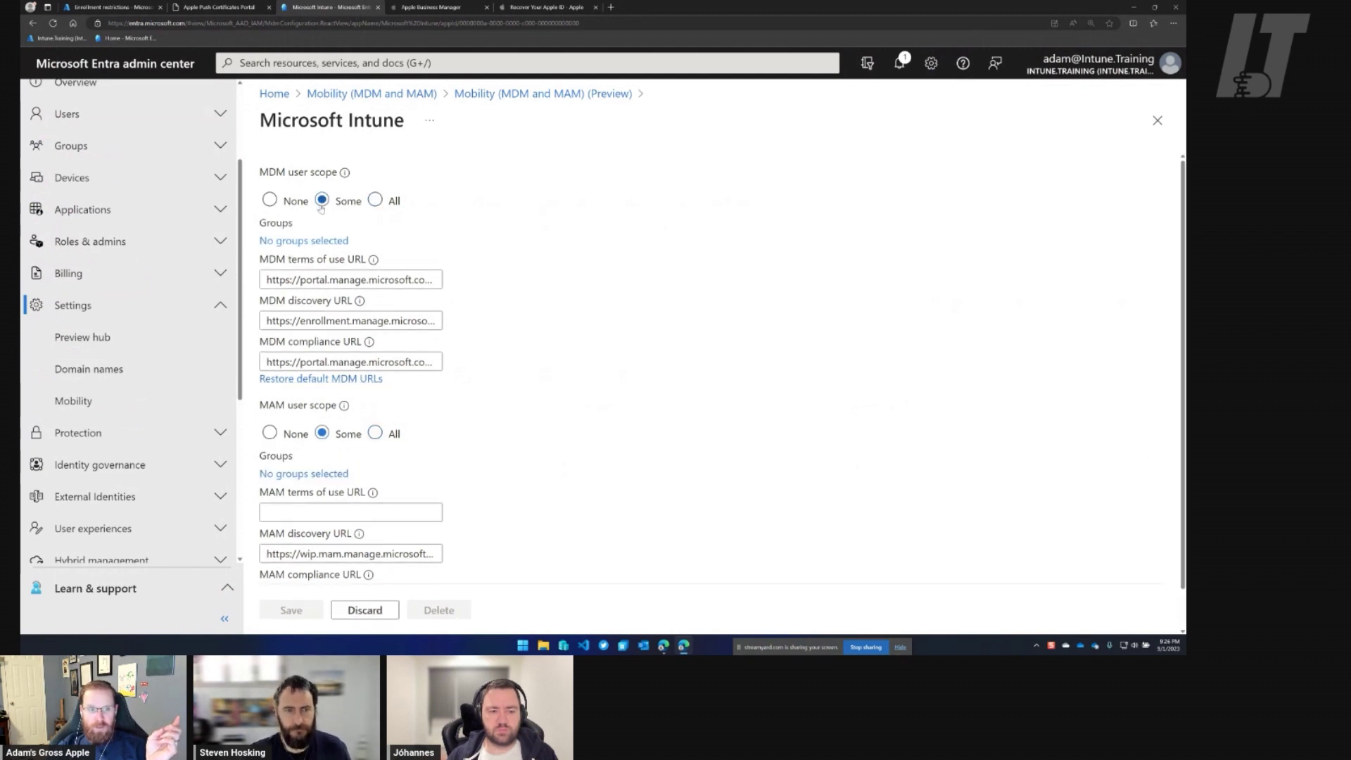
{"action": "left_click", "coordinate": [317, 242]}
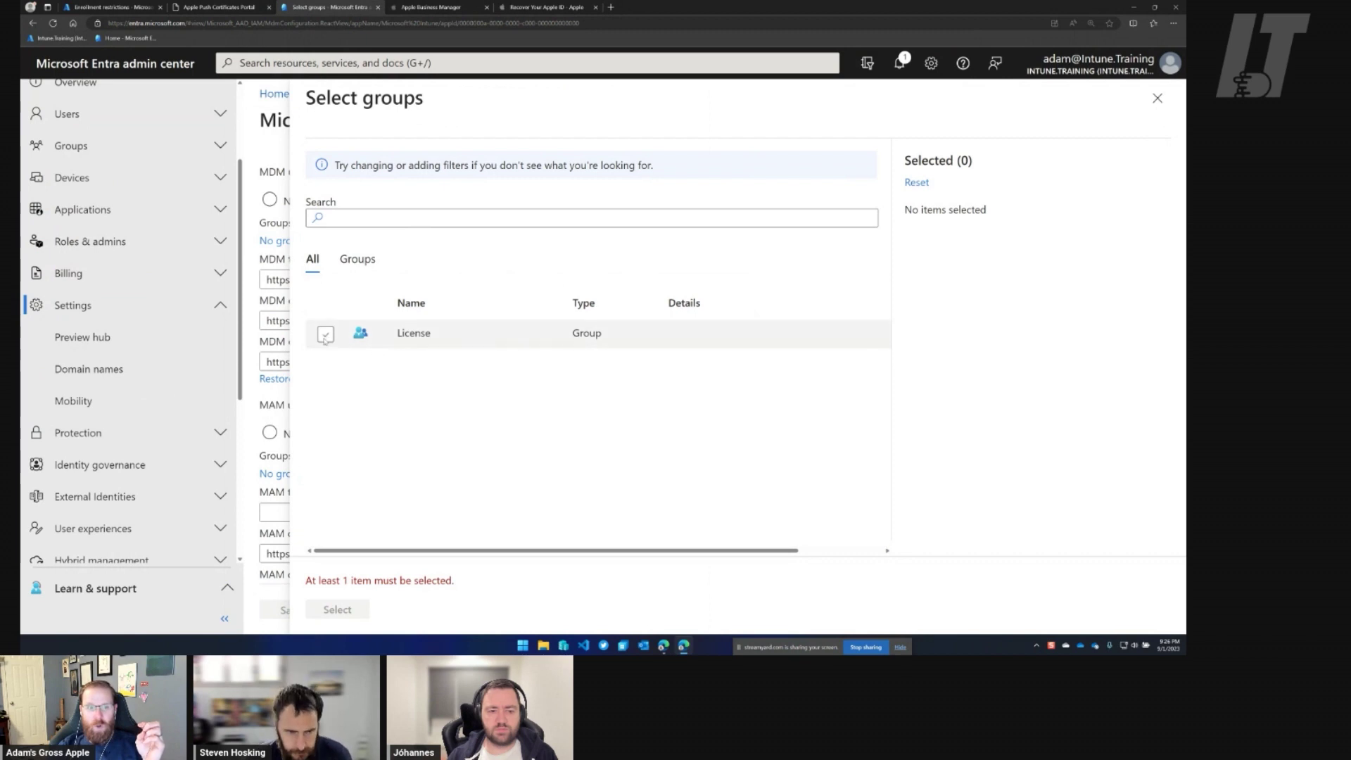
{"action": "left_click", "coordinate": [325, 335]}
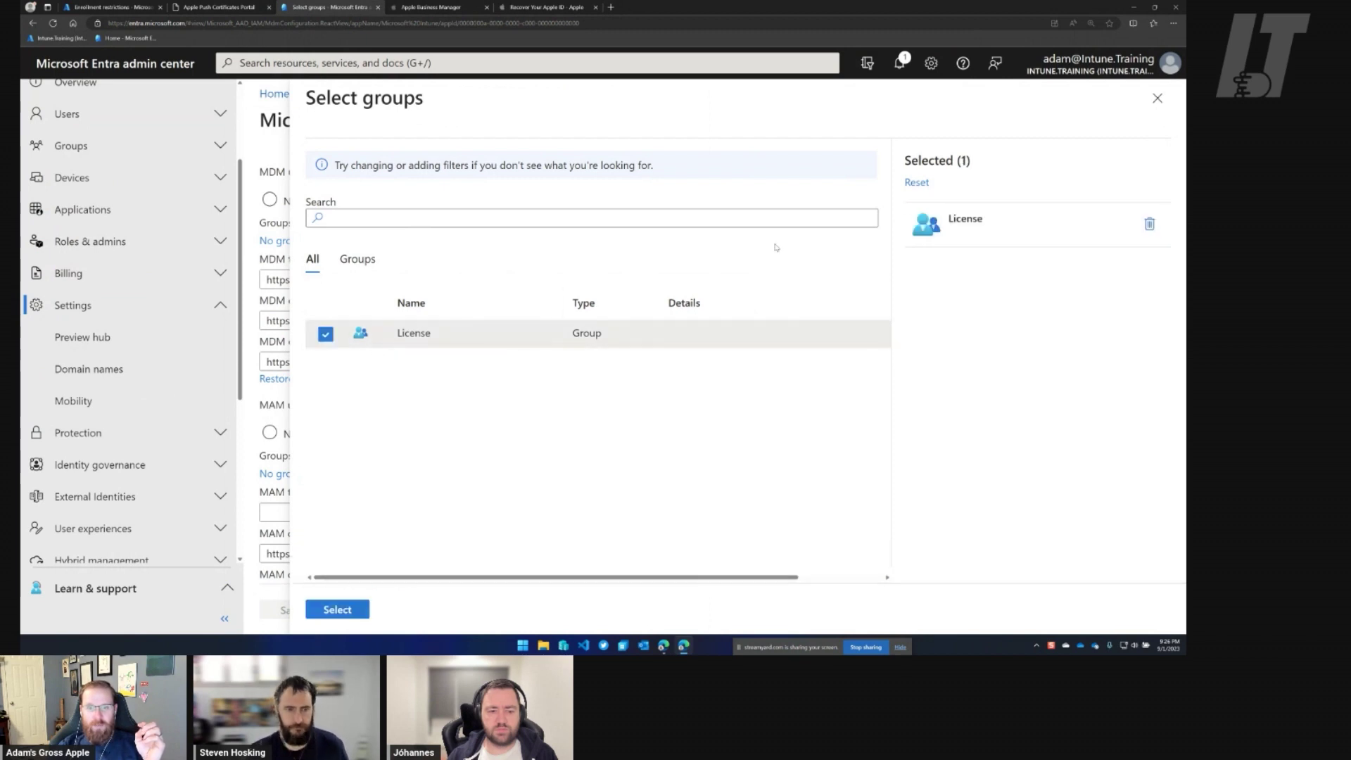
{"action": "left_click", "coordinate": [1157, 98]}
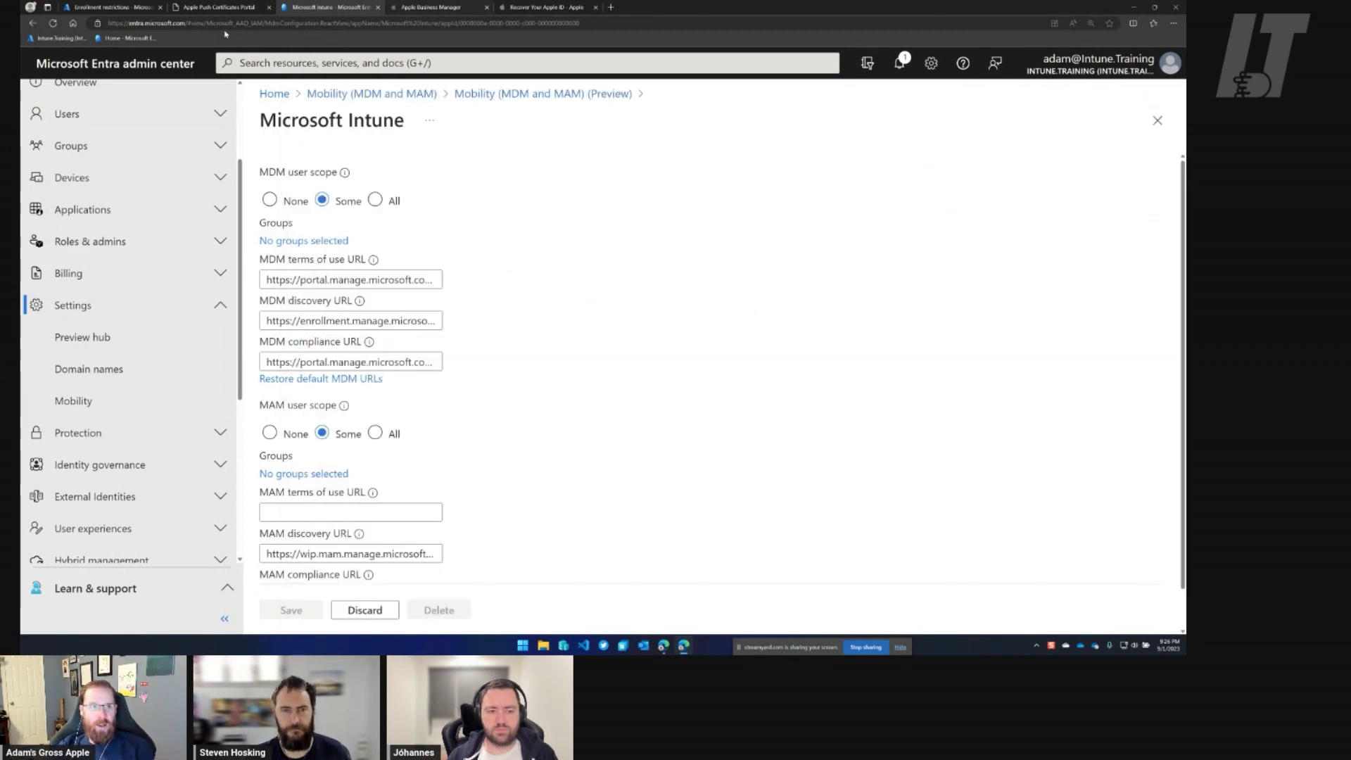
{"action": "left_click", "coordinate": [120, 12]}
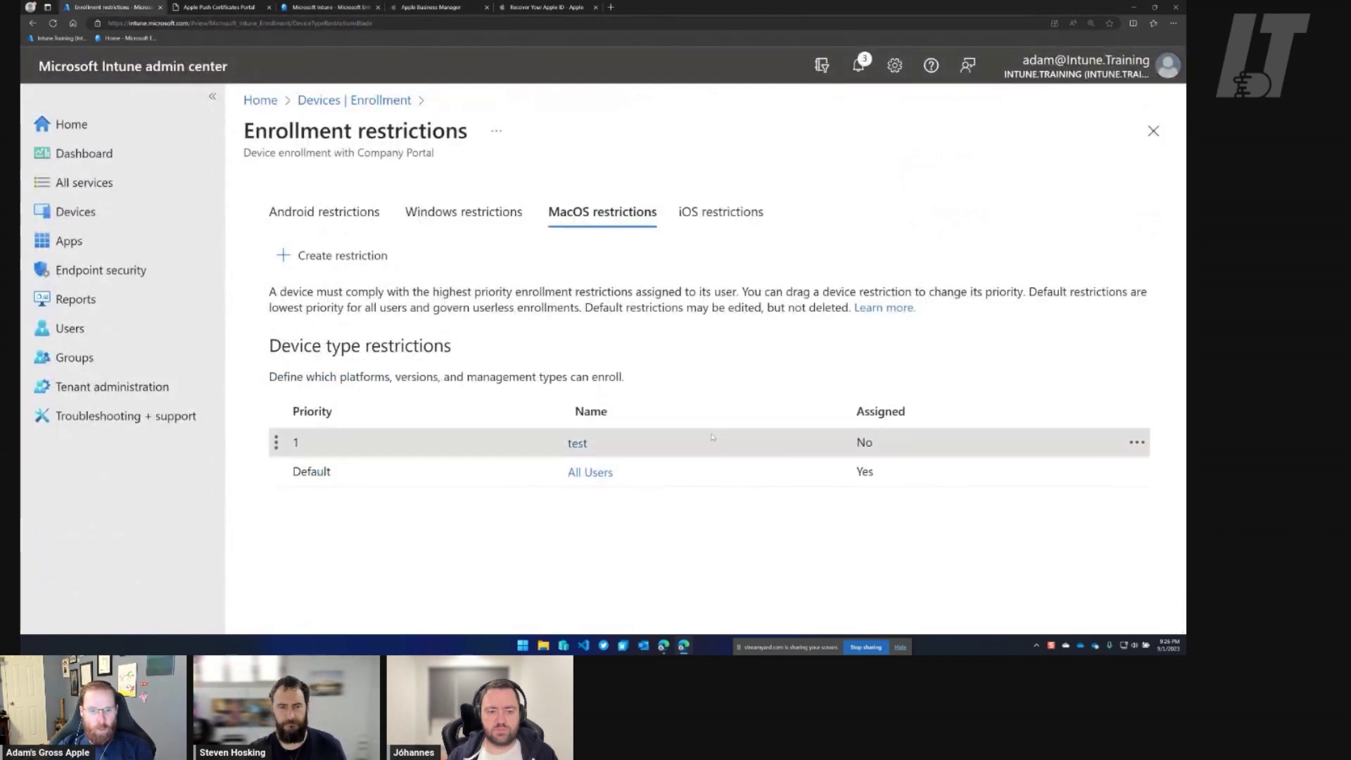
Step: Review the Windows All Users restriction's properties, then return to the Devices overview
{"action": "left_click", "coordinate": [463, 214]}
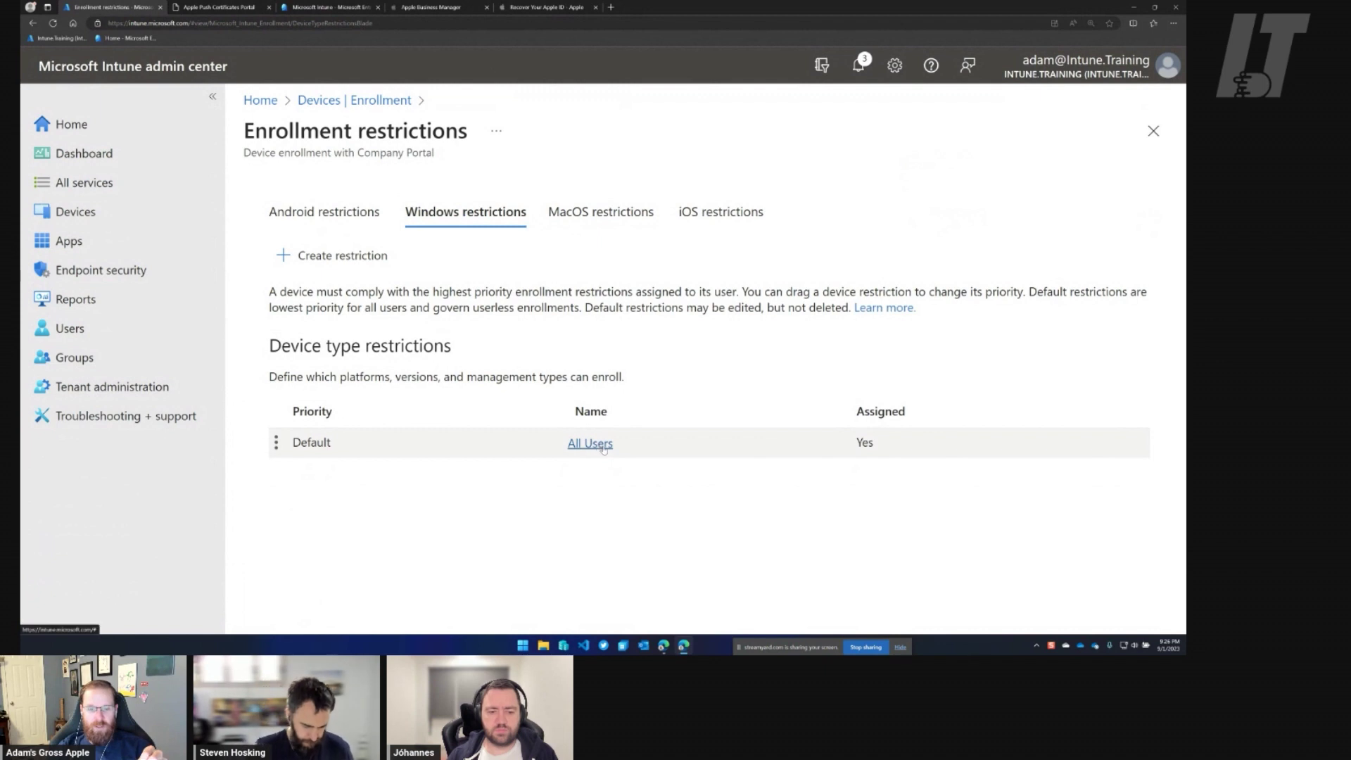
{"action": "left_click", "coordinate": [605, 446]}
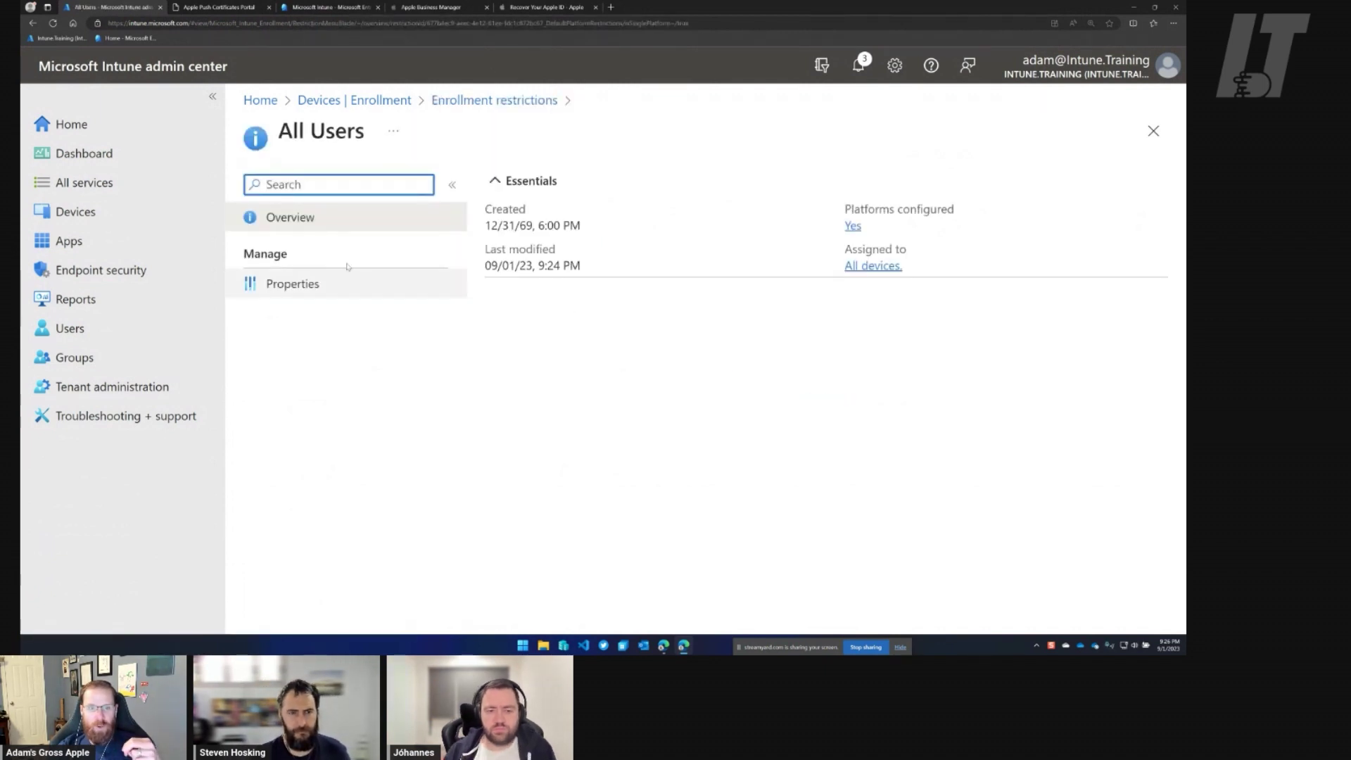
{"action": "left_click", "coordinate": [309, 285]}
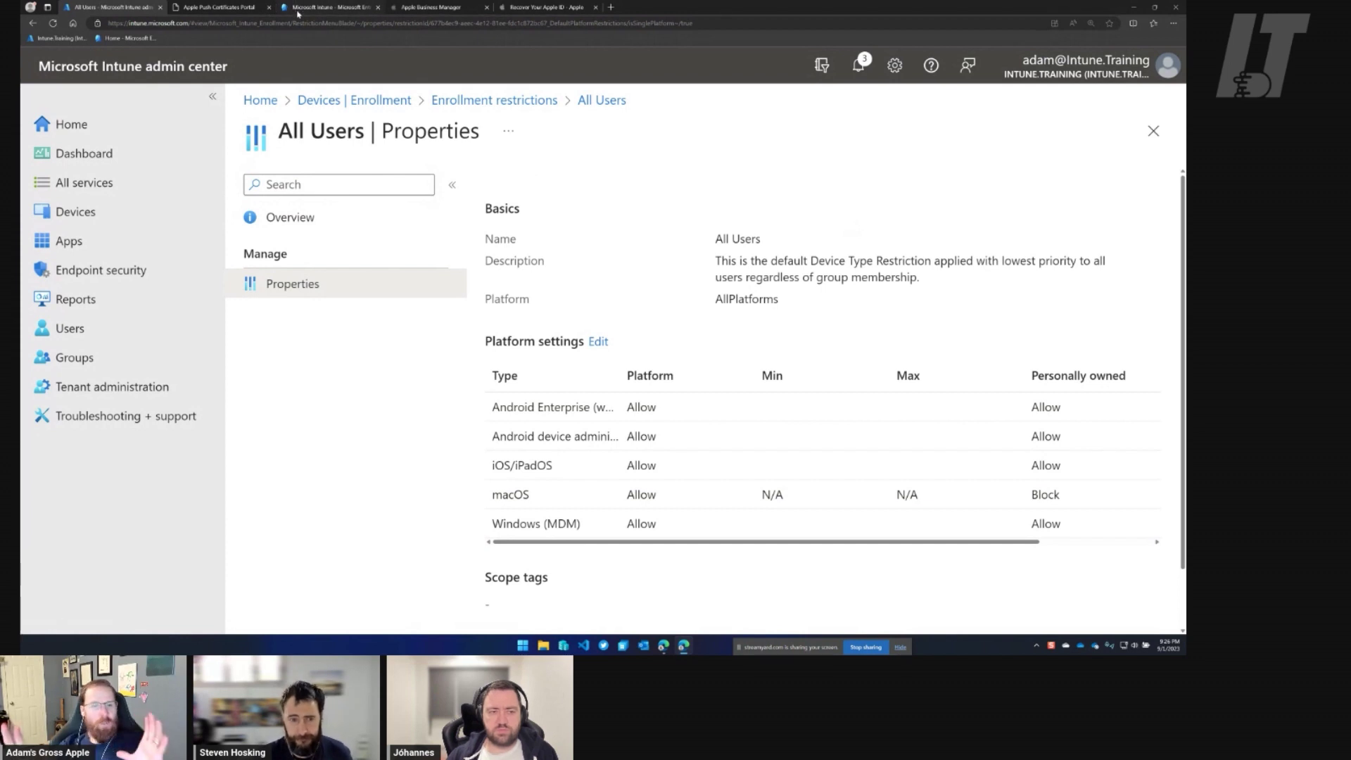
{"action": "mouse_move", "coordinate": [297, 13]}
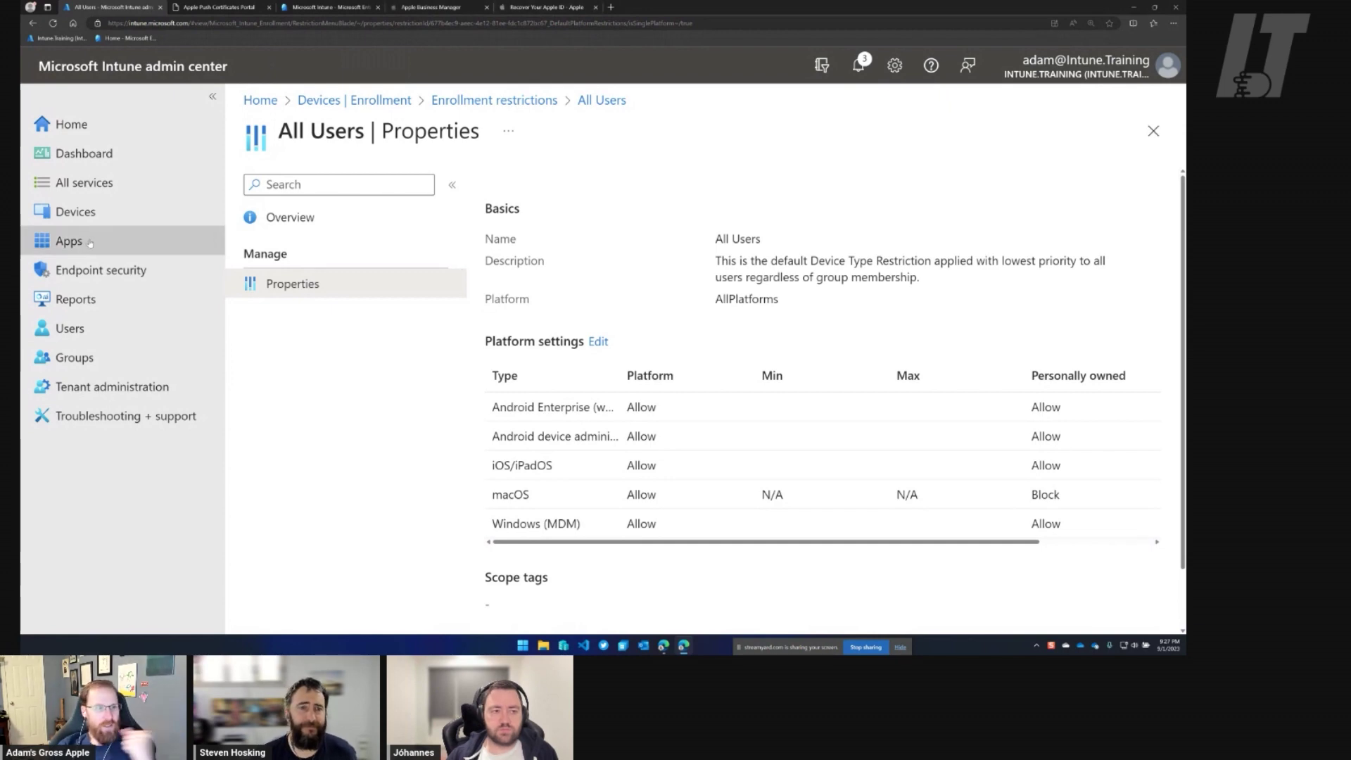
{"action": "left_click", "coordinate": [105, 215]}
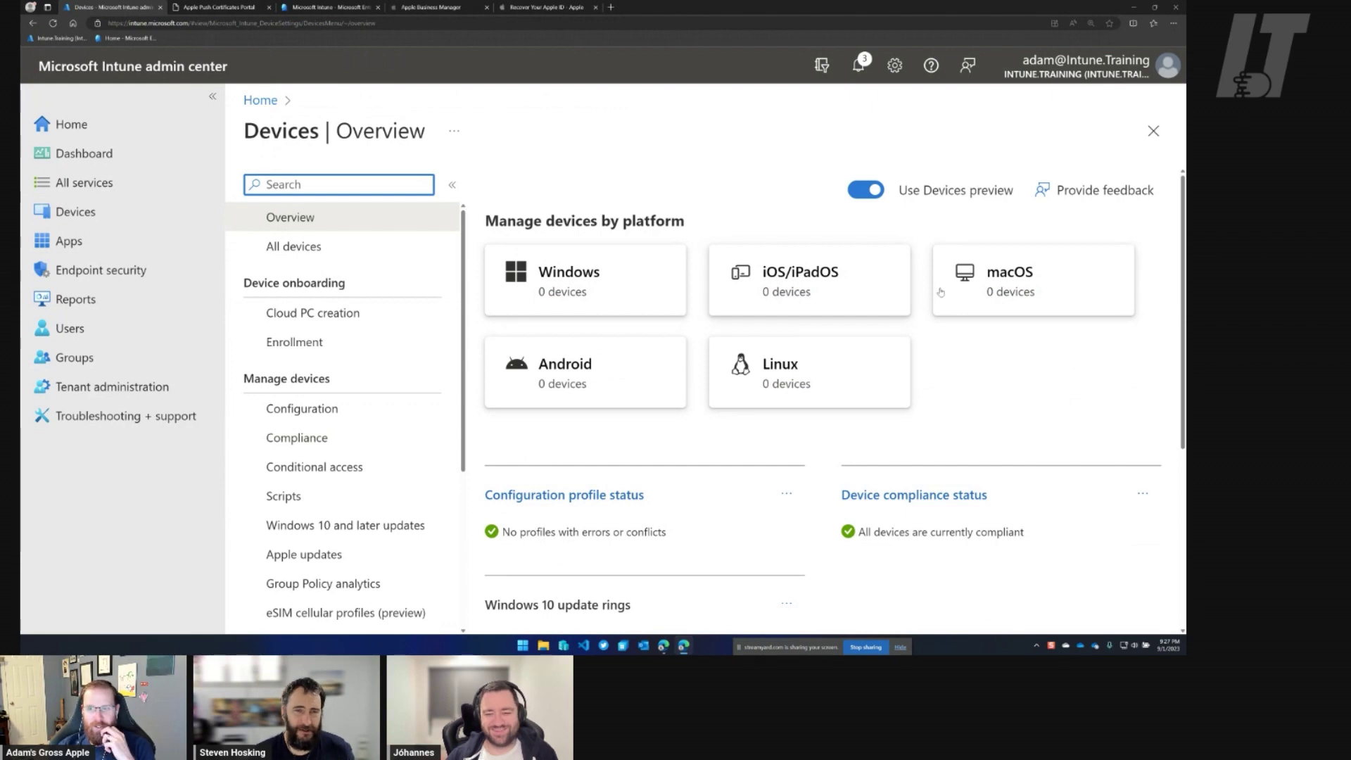
Step: Go to macOS > macOS enrollment and open Enrollment program tokens
{"action": "left_click", "coordinate": [940, 292]}
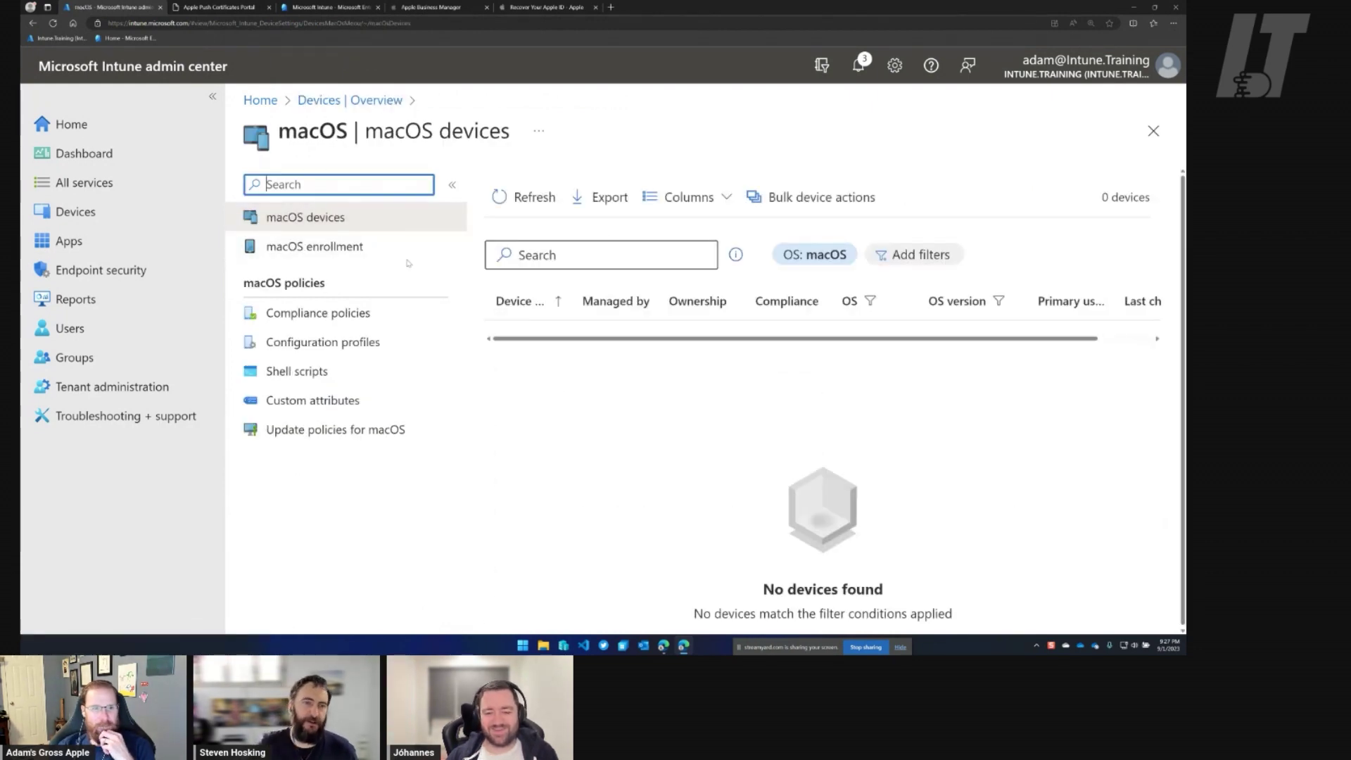
{"action": "left_click", "coordinate": [373, 252]}
{"action": "left_click", "coordinate": [212, 96]}
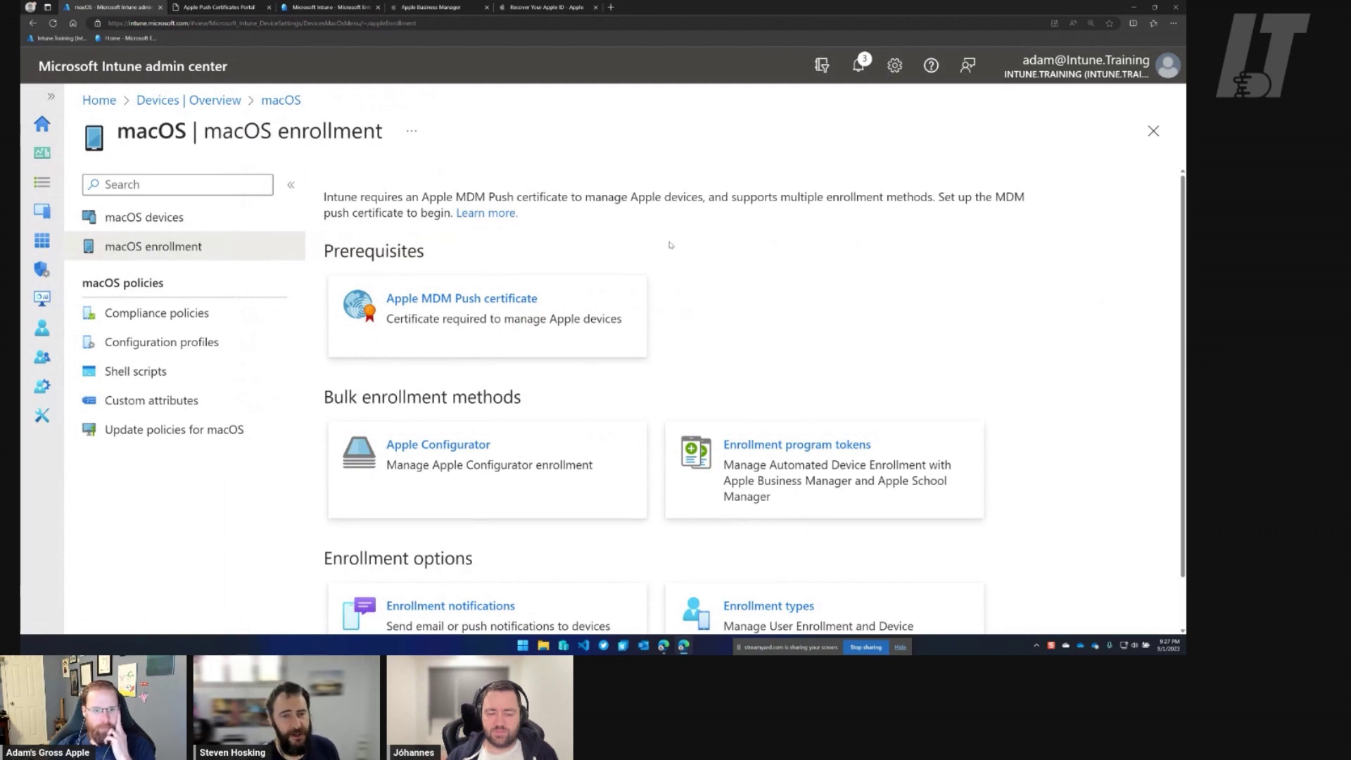
{"action": "scroll", "coordinate": [670, 245], "scroll_direction": "down", "scroll_amount": 1}
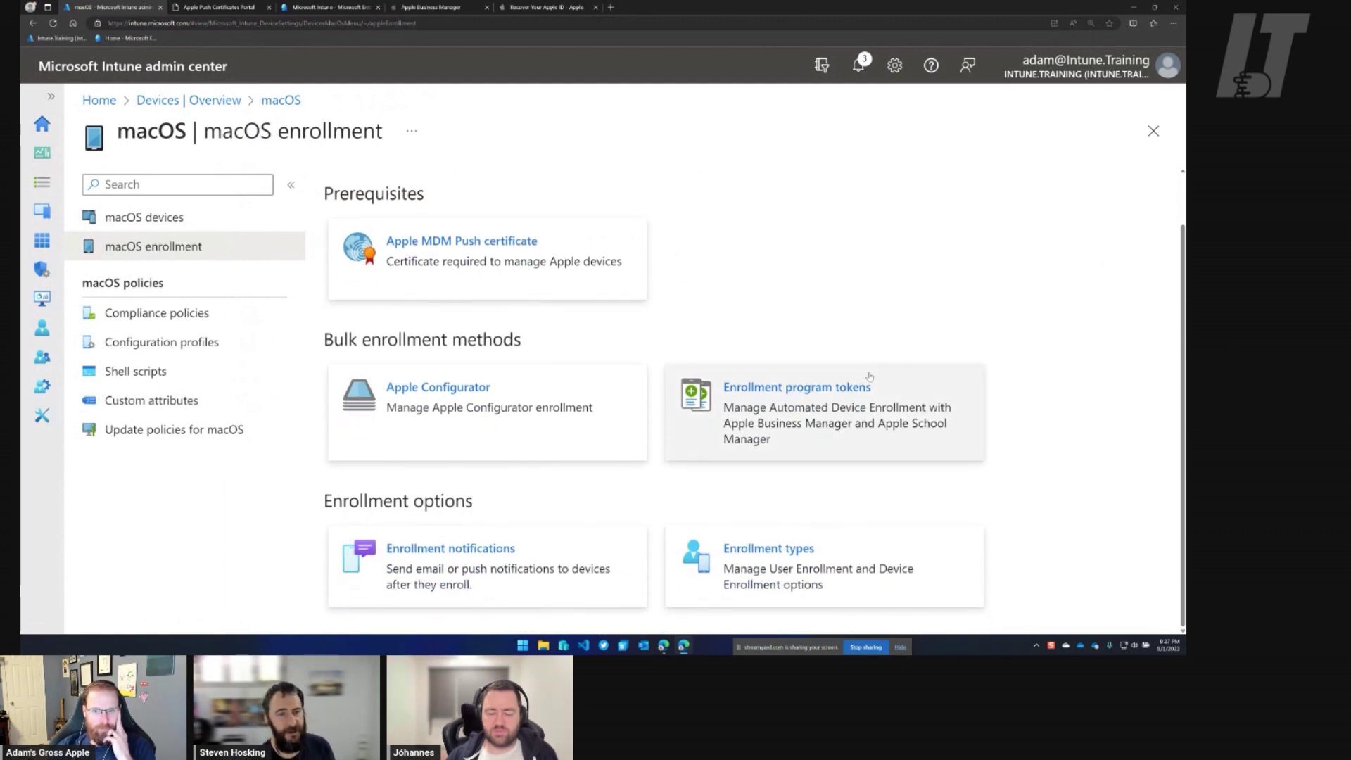
{"action": "left_click", "coordinate": [844, 394]}
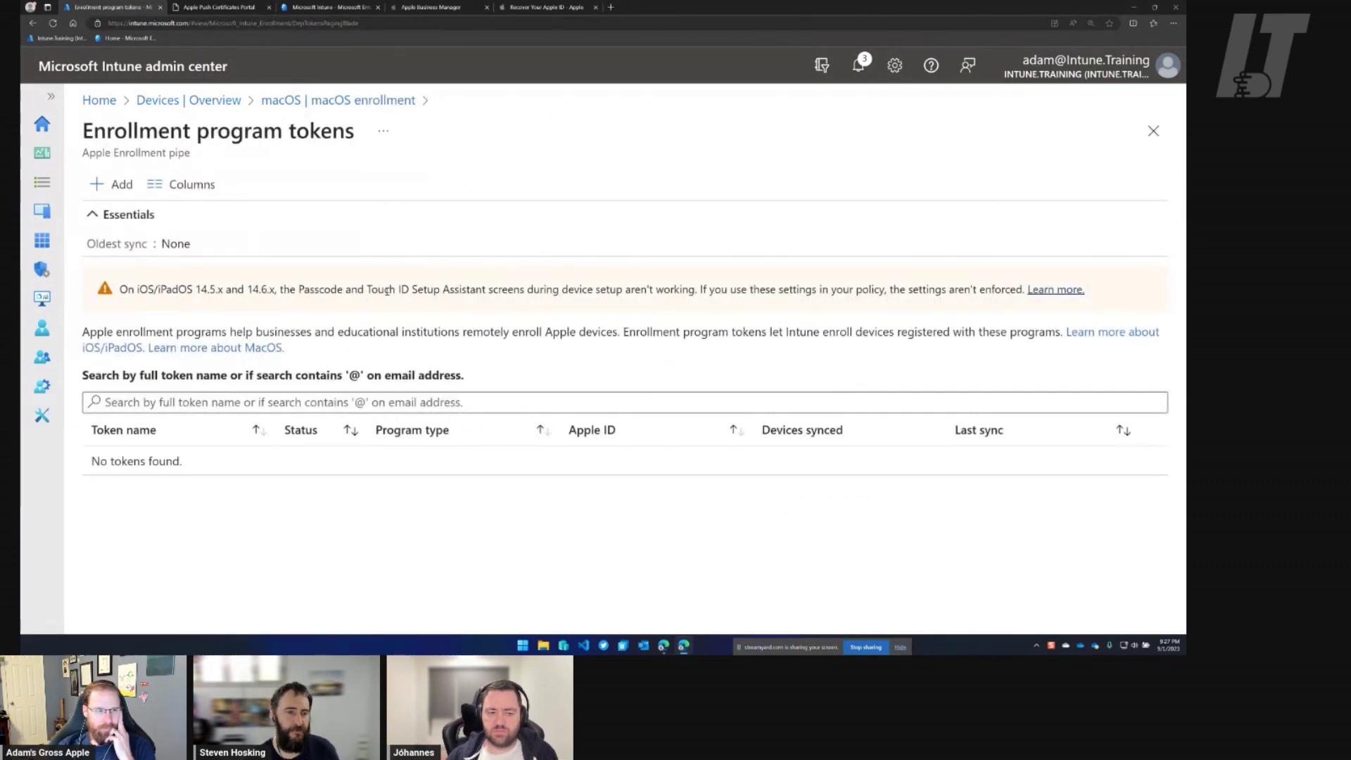
Step: Add a token: agree to Apple data sharing, download the public key, open Apple Business Manager
{"action": "left_click", "coordinate": [107, 184]}
{"action": "left_click", "coordinate": [109, 268]}
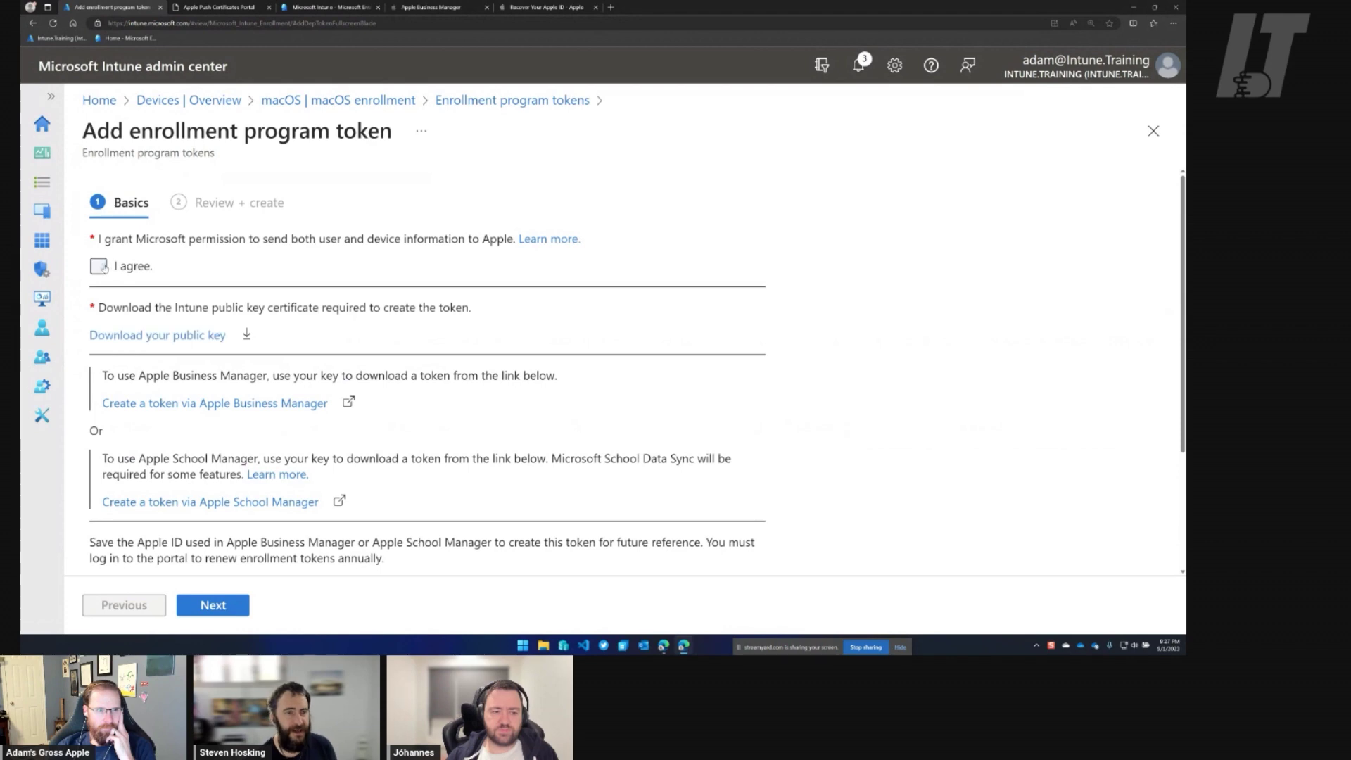
{"action": "scroll", "coordinate": [305, 336], "scroll_direction": "down", "scroll_amount": 1}
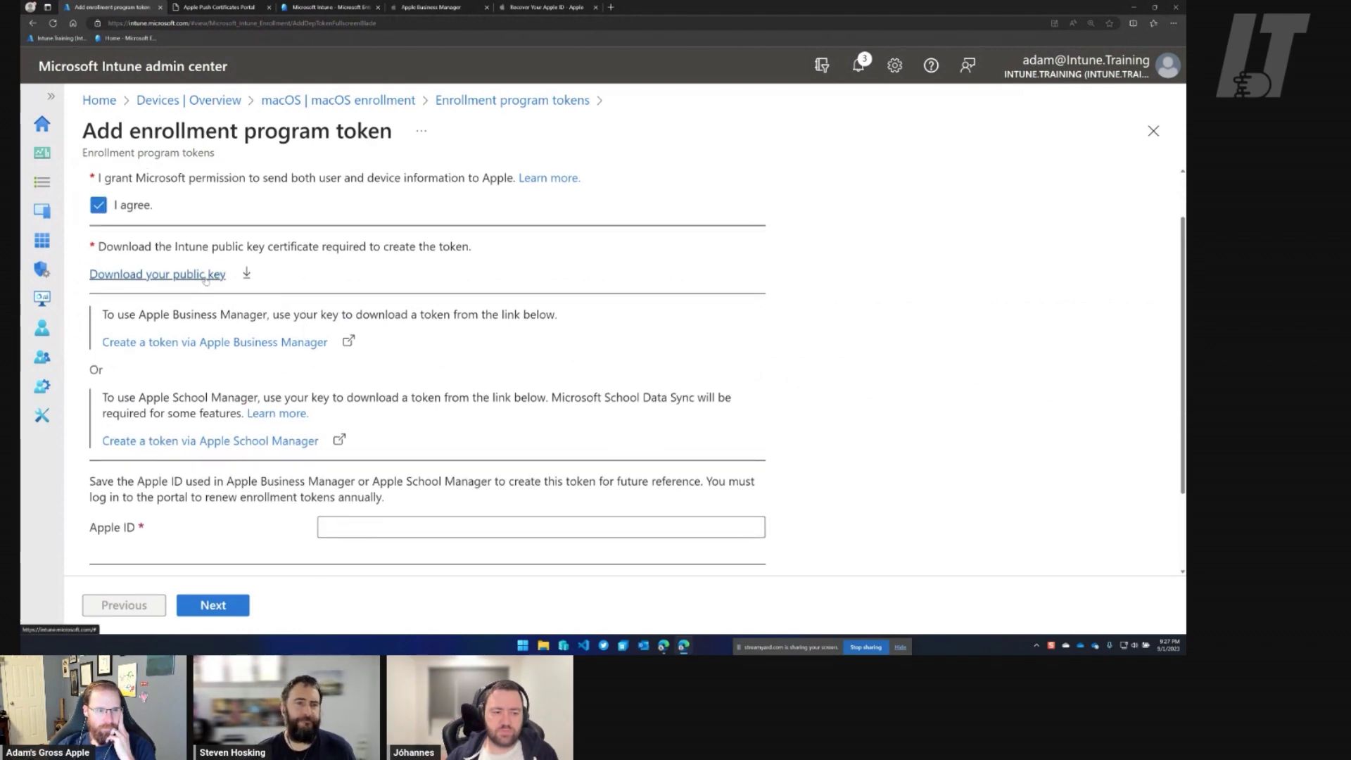
{"action": "left_click", "coordinate": [204, 276]}
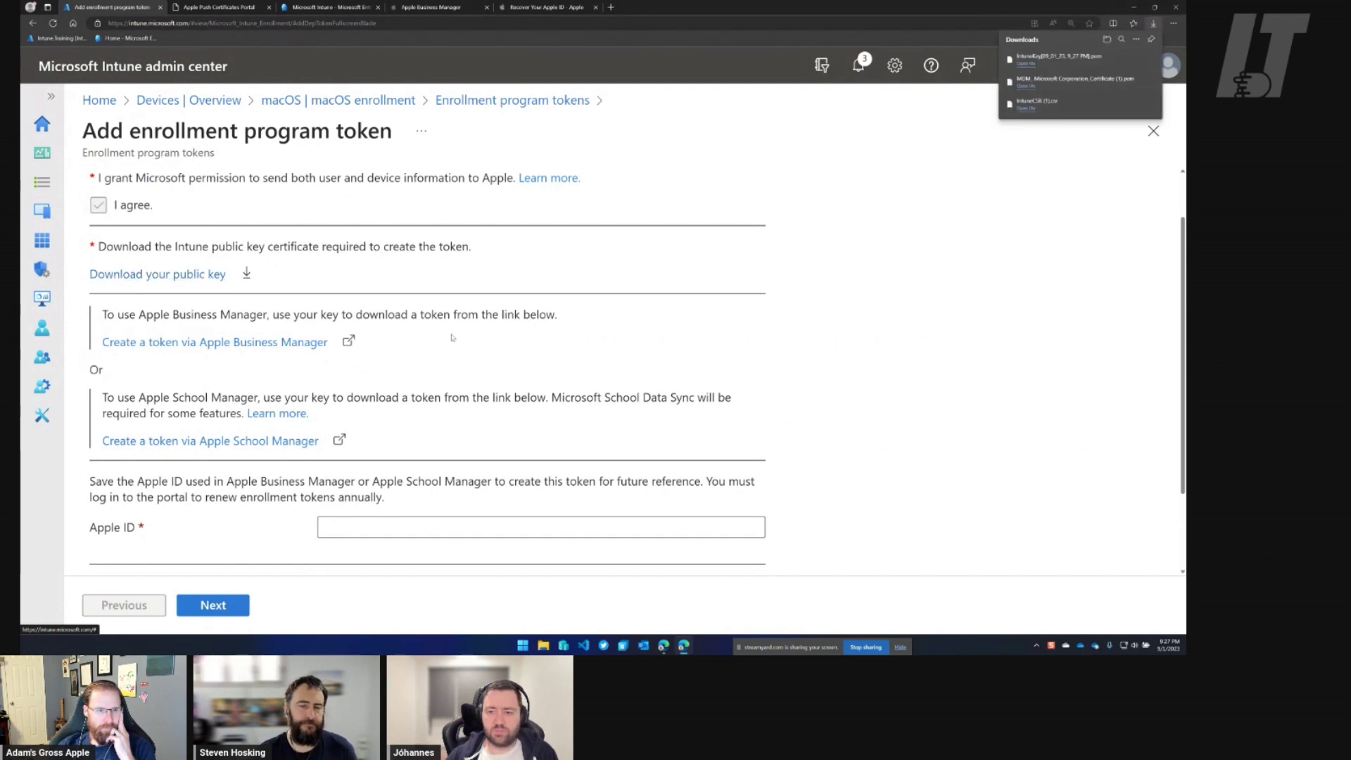
{"action": "left_click", "coordinate": [259, 345]}
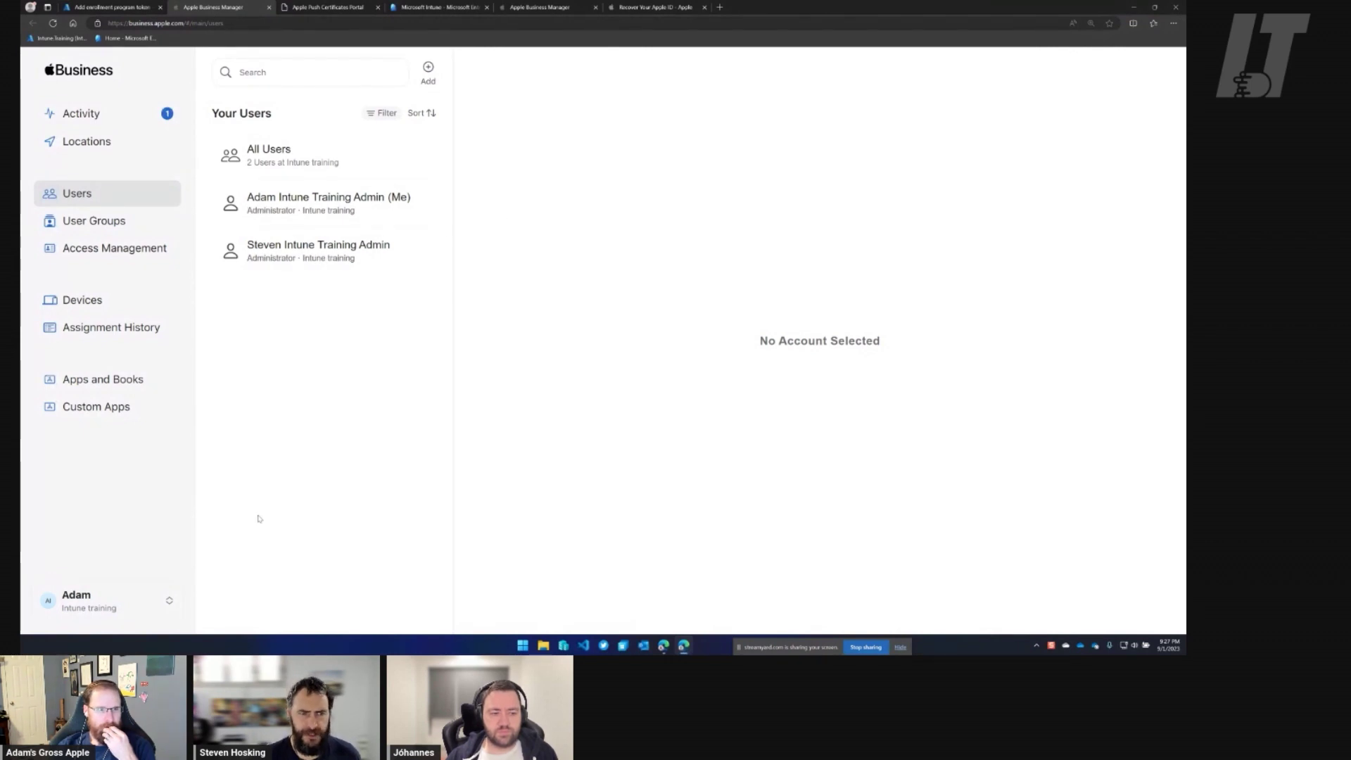
Step: Add a new Untitled MDM Server from Preferences > MDM Server Assignment in Apple Business Manager
{"action": "left_click", "coordinate": [108, 603]}
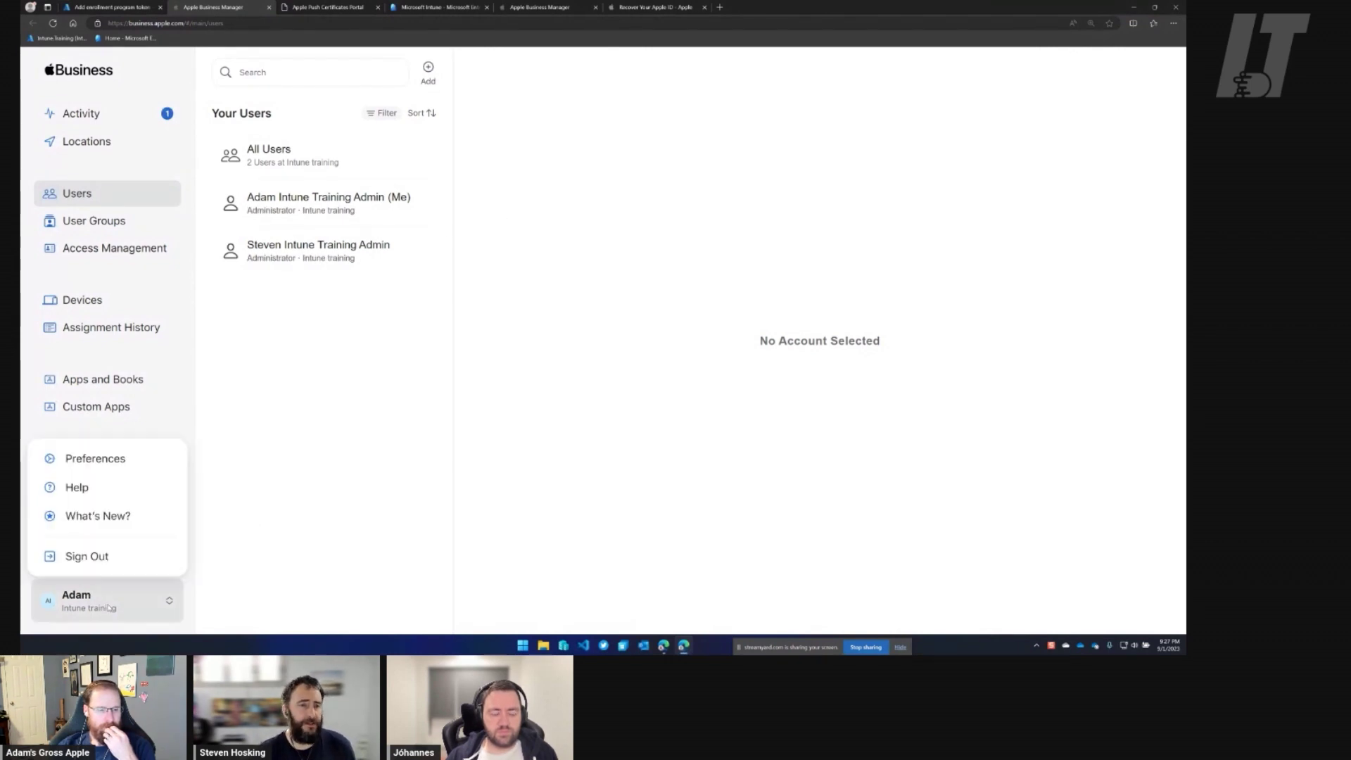
{"action": "left_click", "coordinate": [122, 466]}
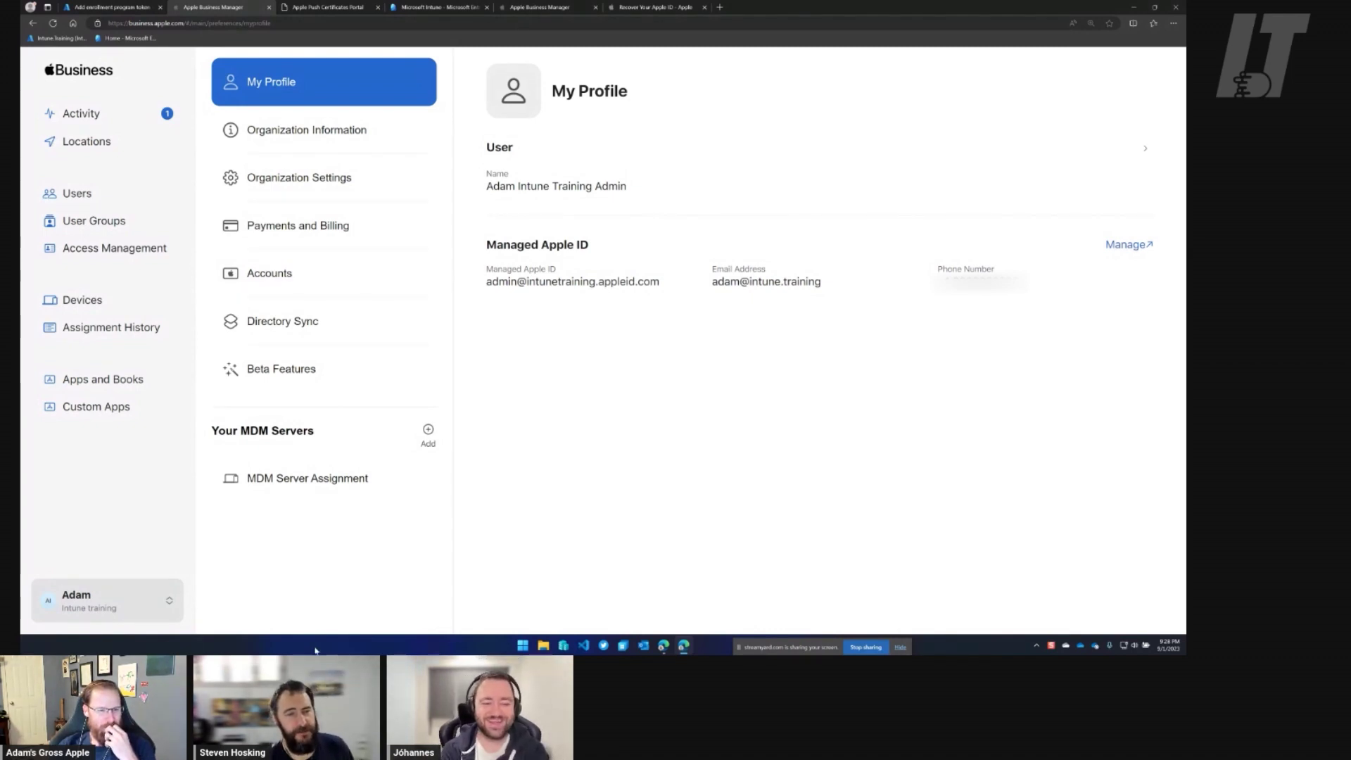
{"action": "left_click", "coordinate": [344, 484]}
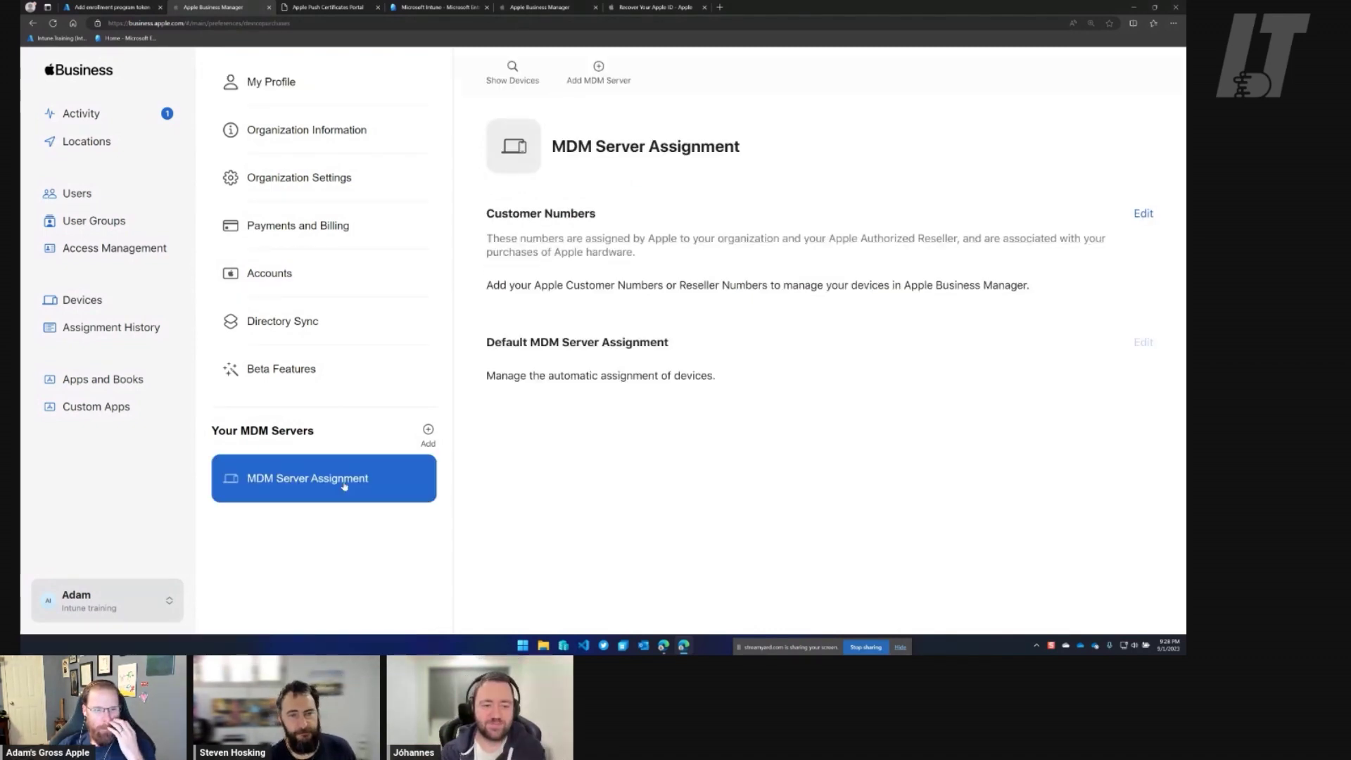
{"action": "left_click", "coordinate": [427, 433]}
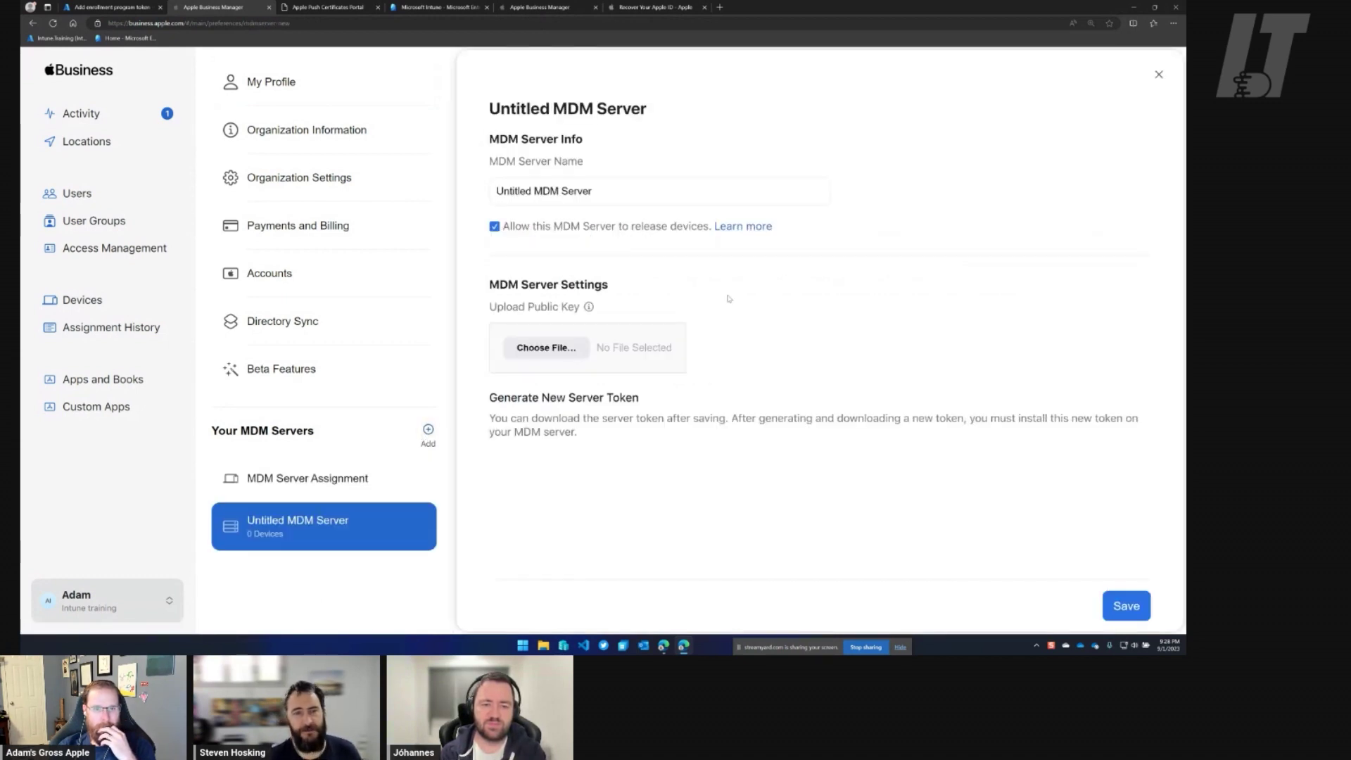
Step: Rename the new MDM server to 'Intune.Training Reboot'
{"action": "left_click", "coordinate": [591, 190]}
{"action": "left_click_drag", "start_coordinate": [591, 190], "coordinate": [501, 194]}
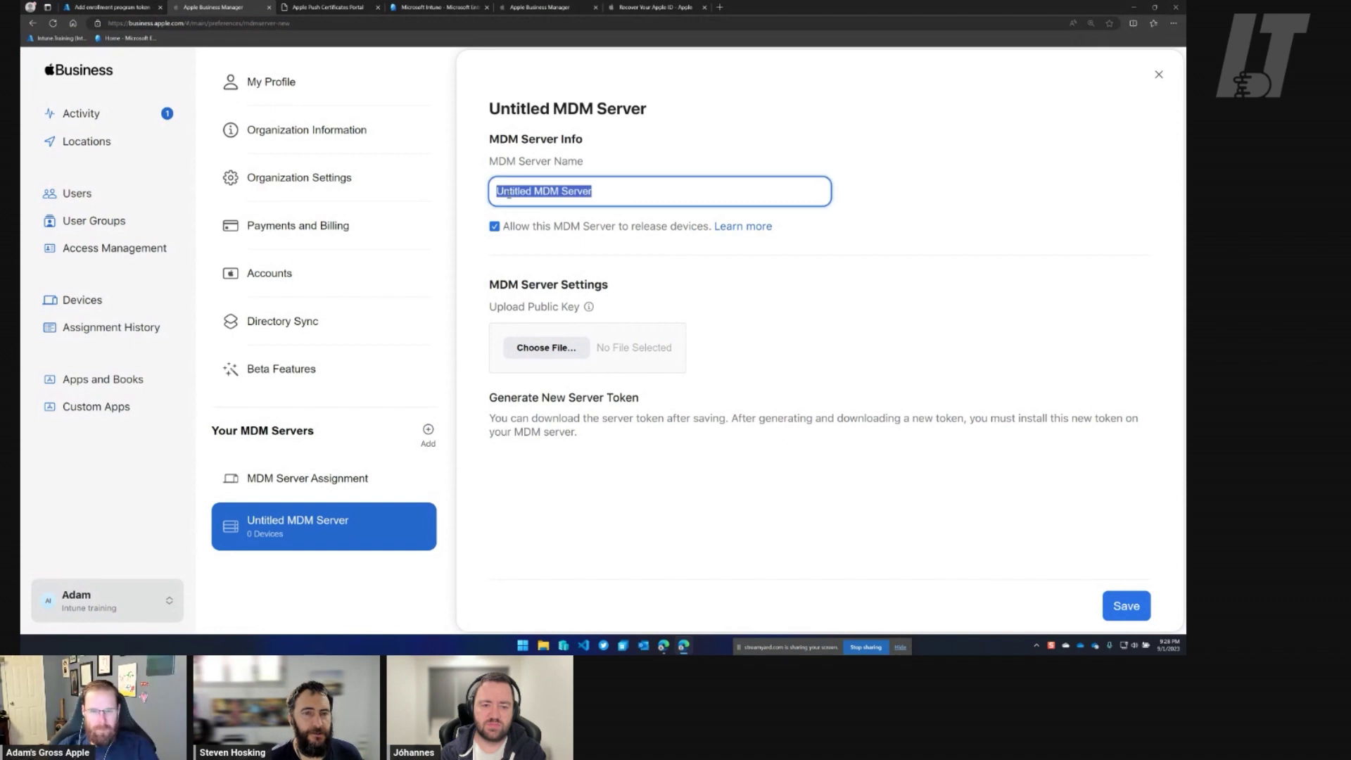
{"action": "type", "text": "Intune.Tra"}
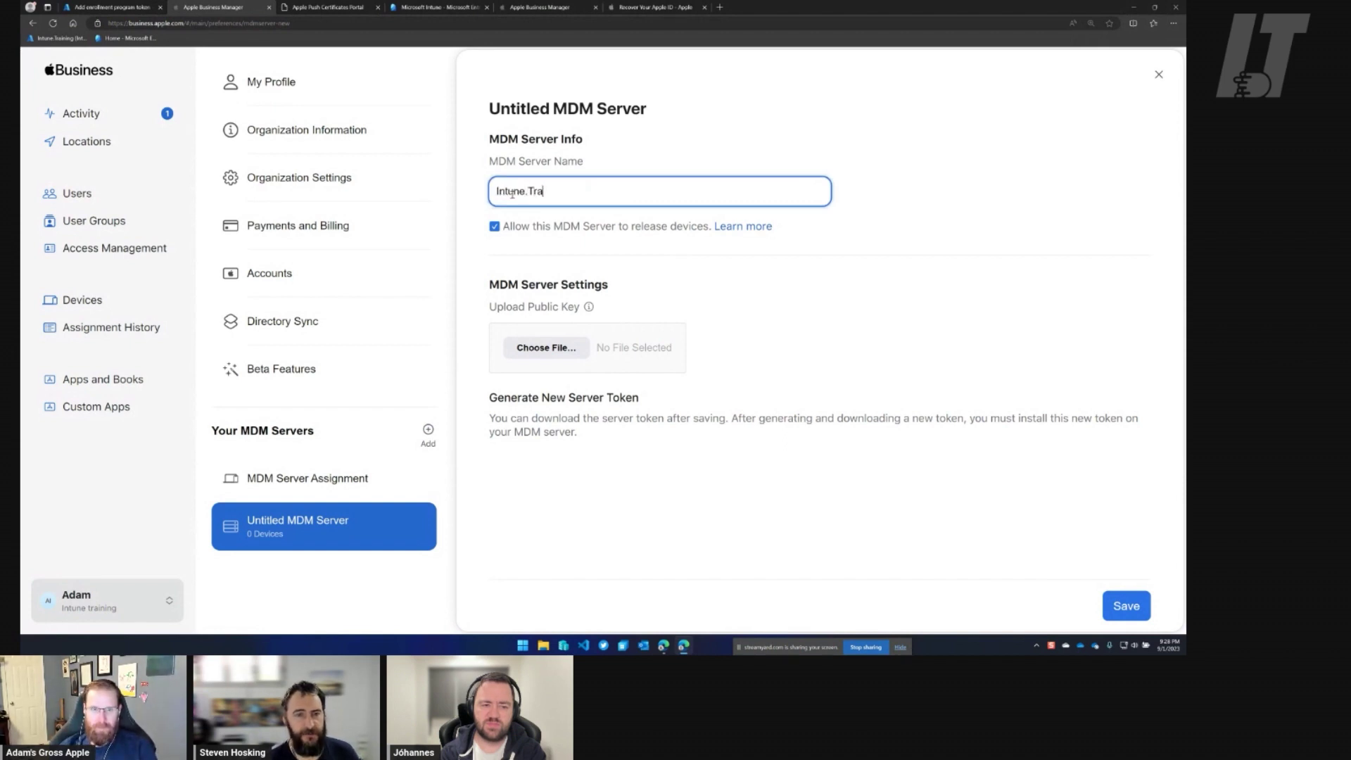
{"action": "type", "text": "ining Reboot"}
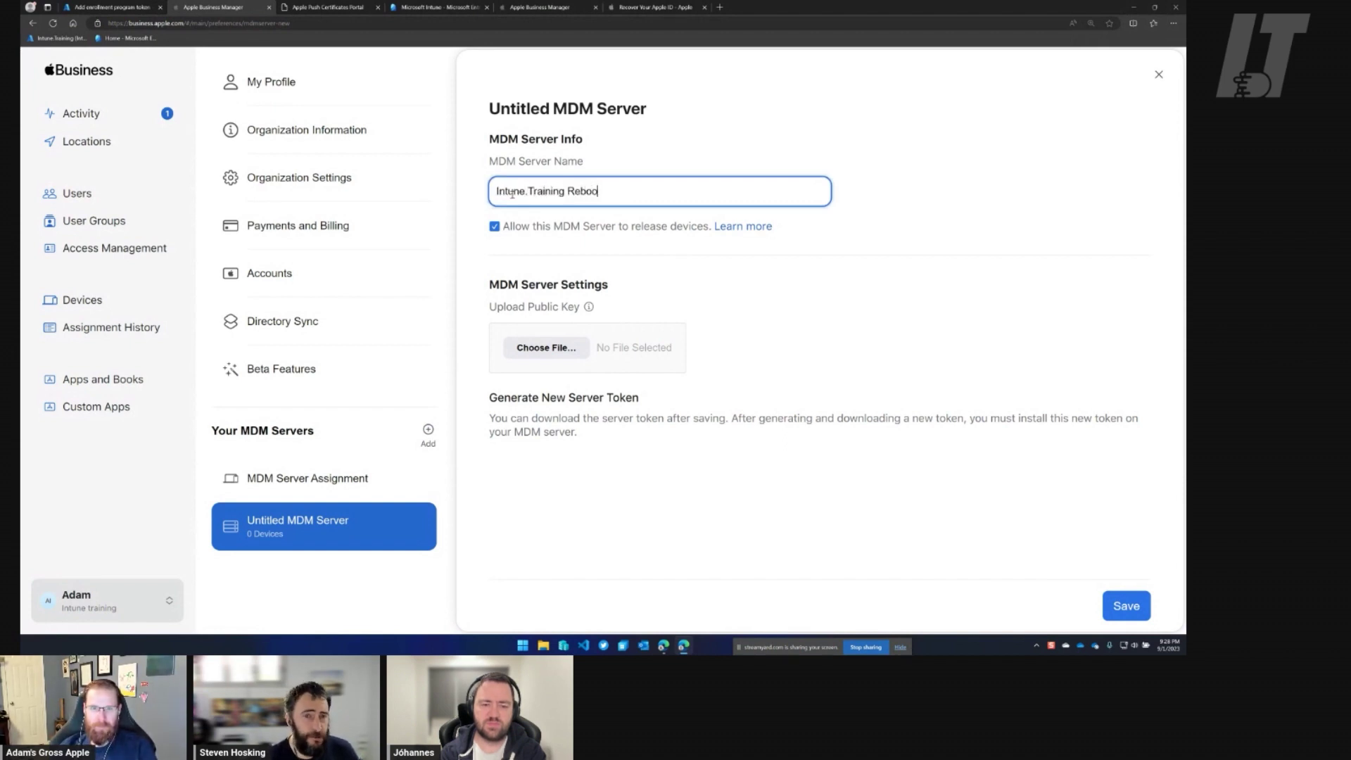
{"action": "left_click", "coordinate": [559, 354]}
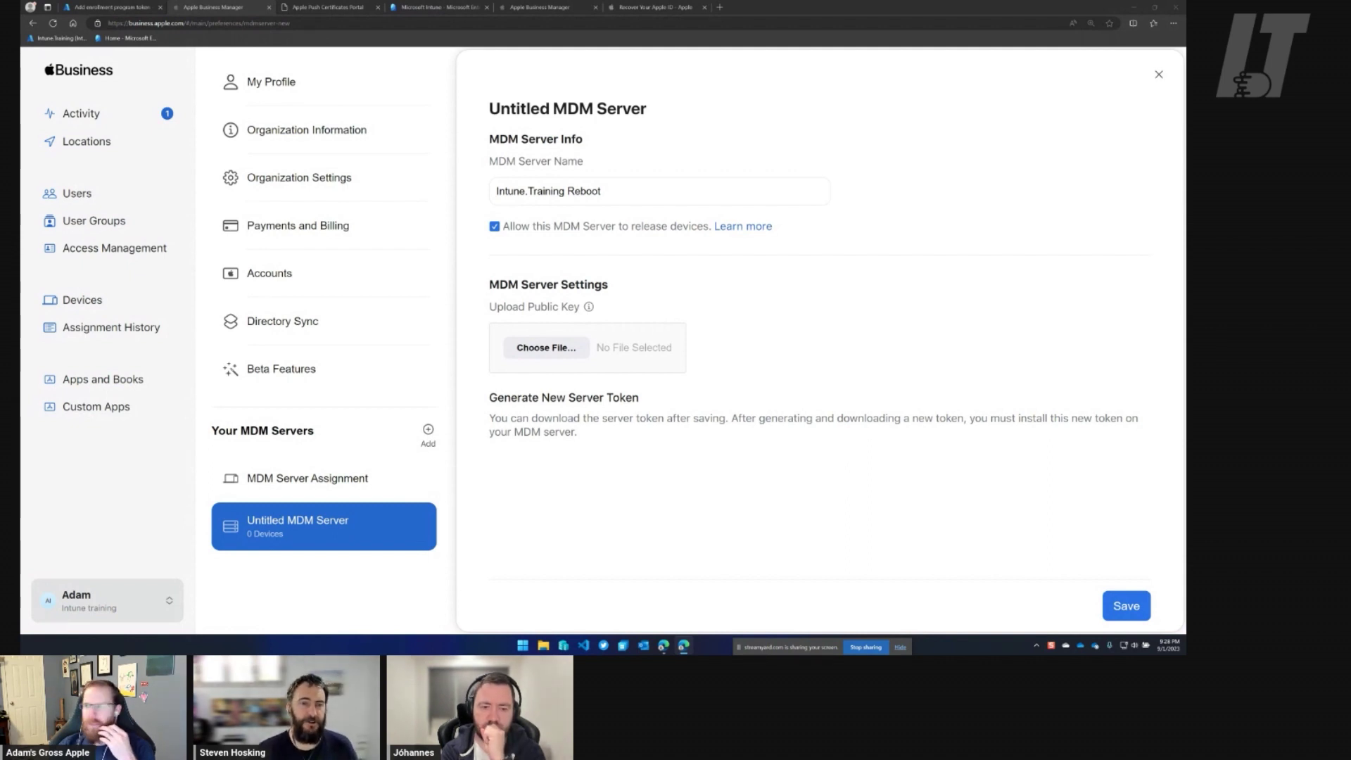
{"action": "left_click", "coordinate": [619, 191]}
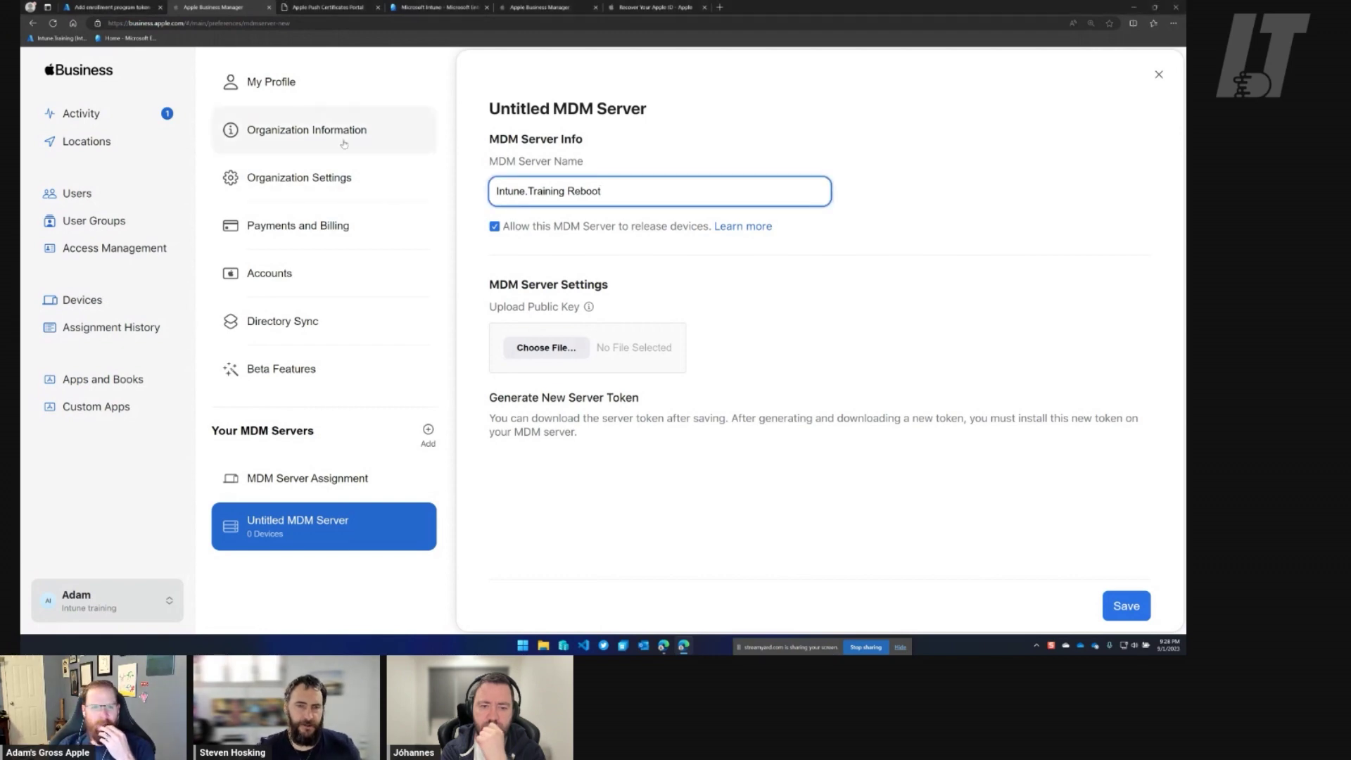
Step: Download a fresh IntuneKey .pem from Intune and choose it as the server's public key
{"action": "left_click", "coordinate": [123, 7]}
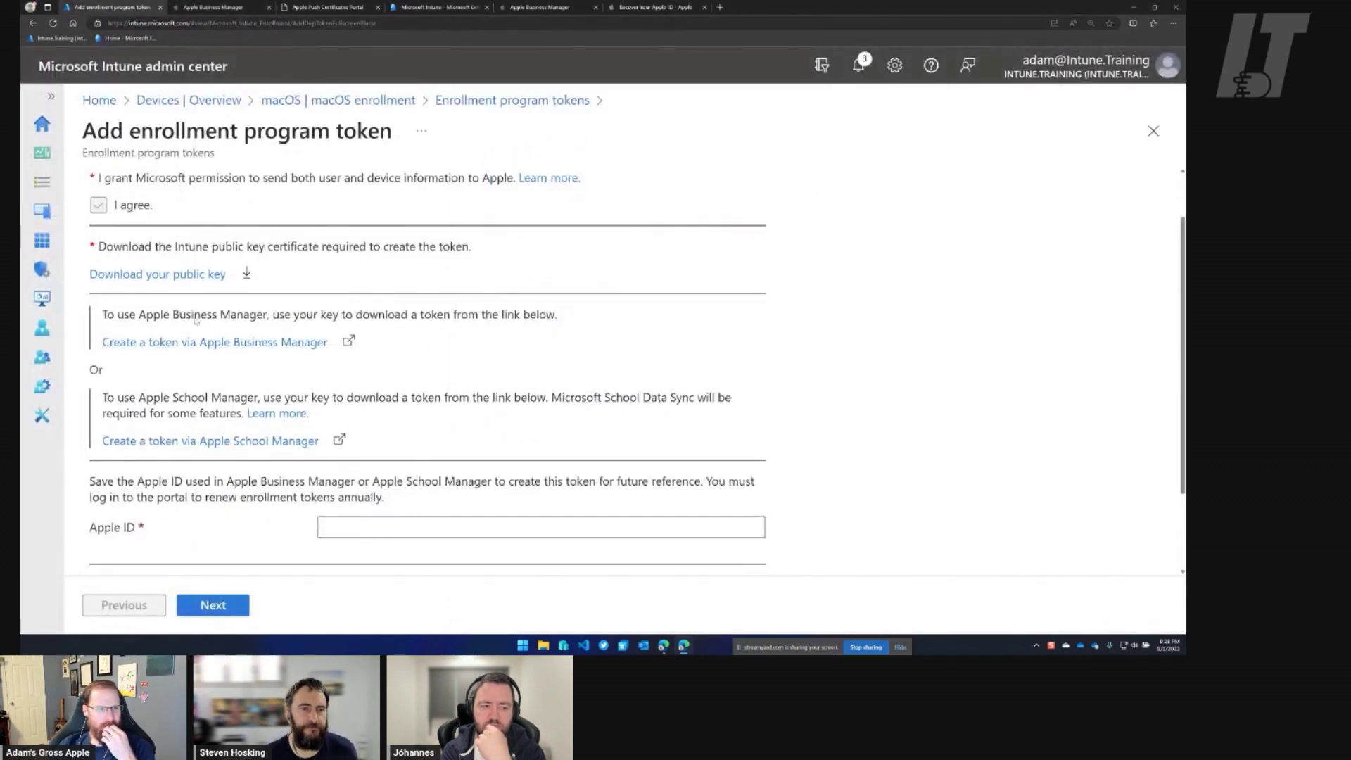
{"action": "left_click", "coordinate": [186, 275]}
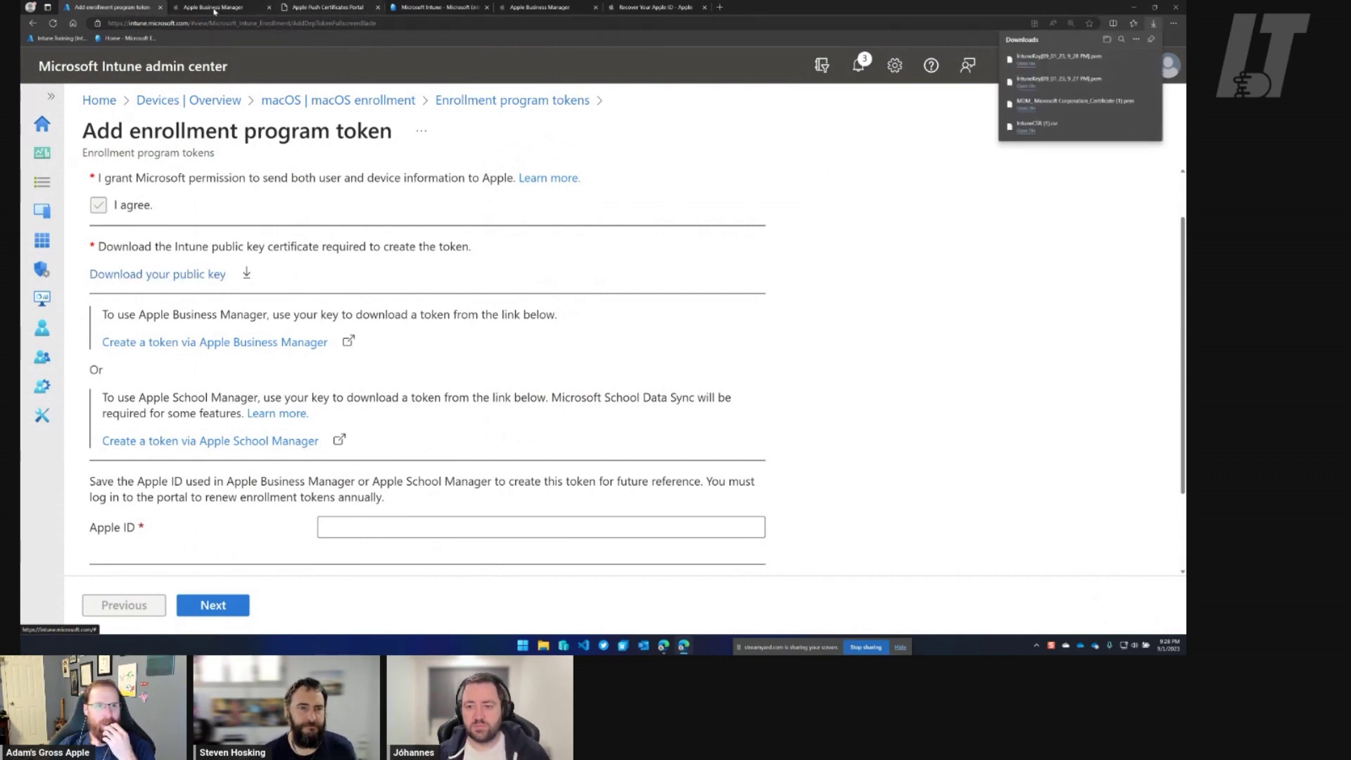
{"action": "left_click", "coordinate": [213, 8]}
{"action": "left_click", "coordinate": [554, 348]}
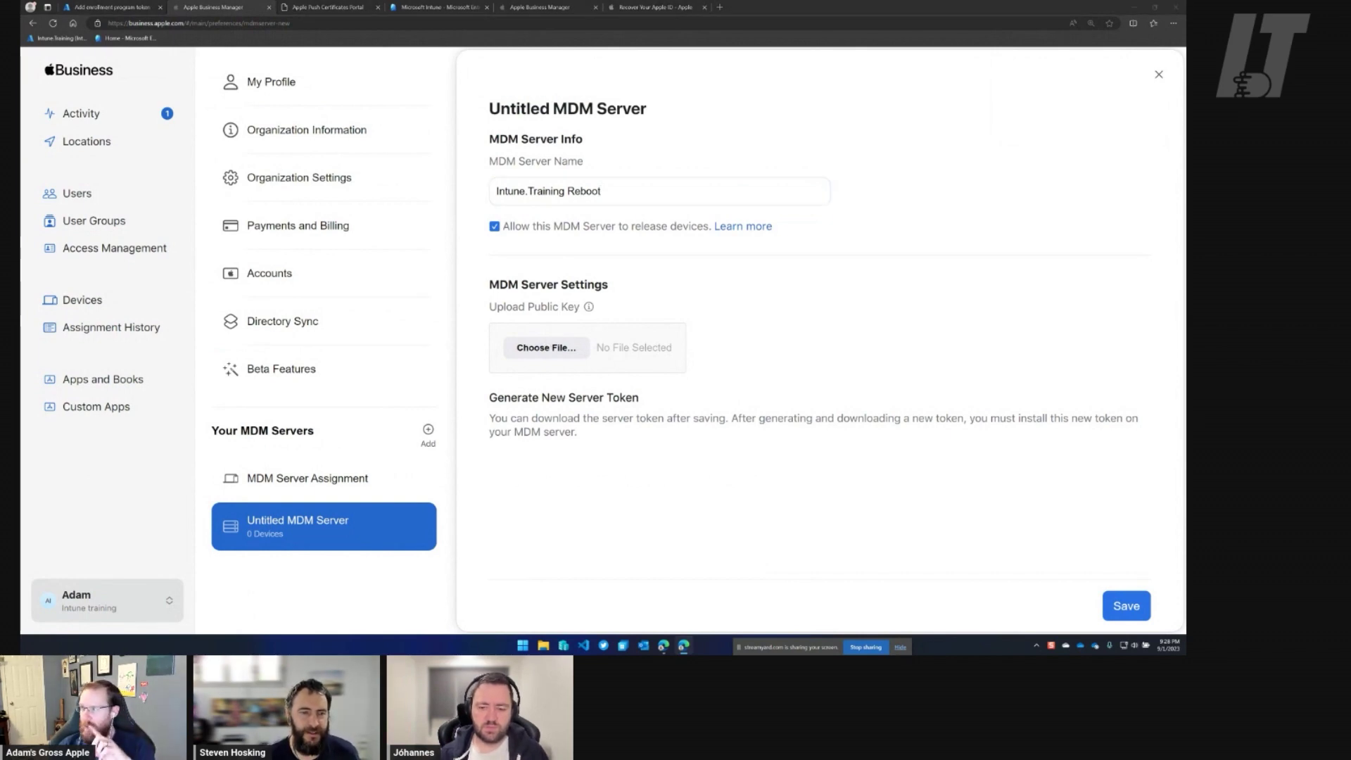
{"action": "left_click", "coordinate": [781, 293]}
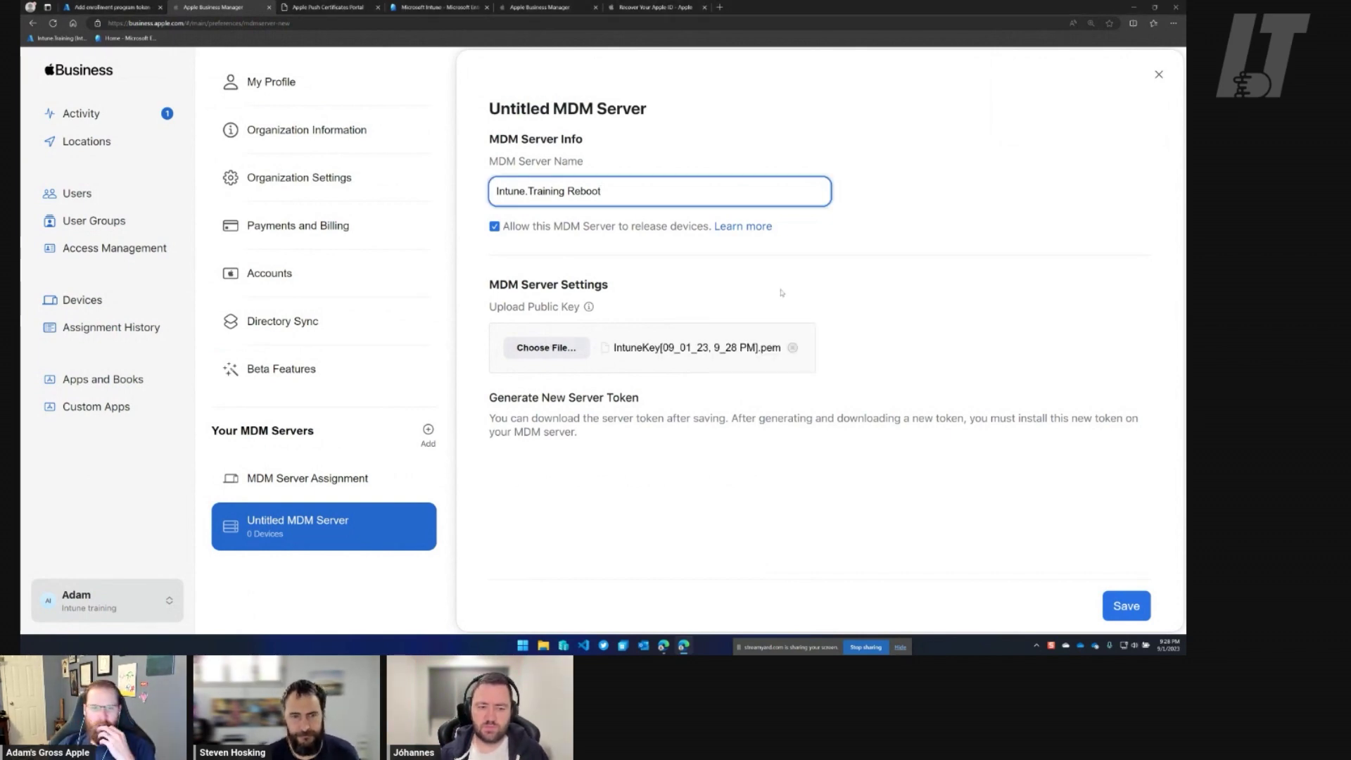
Step: Save the Intune.Training Reboot server and download its server token, then return to Intune
{"action": "left_click", "coordinate": [1134, 609]}
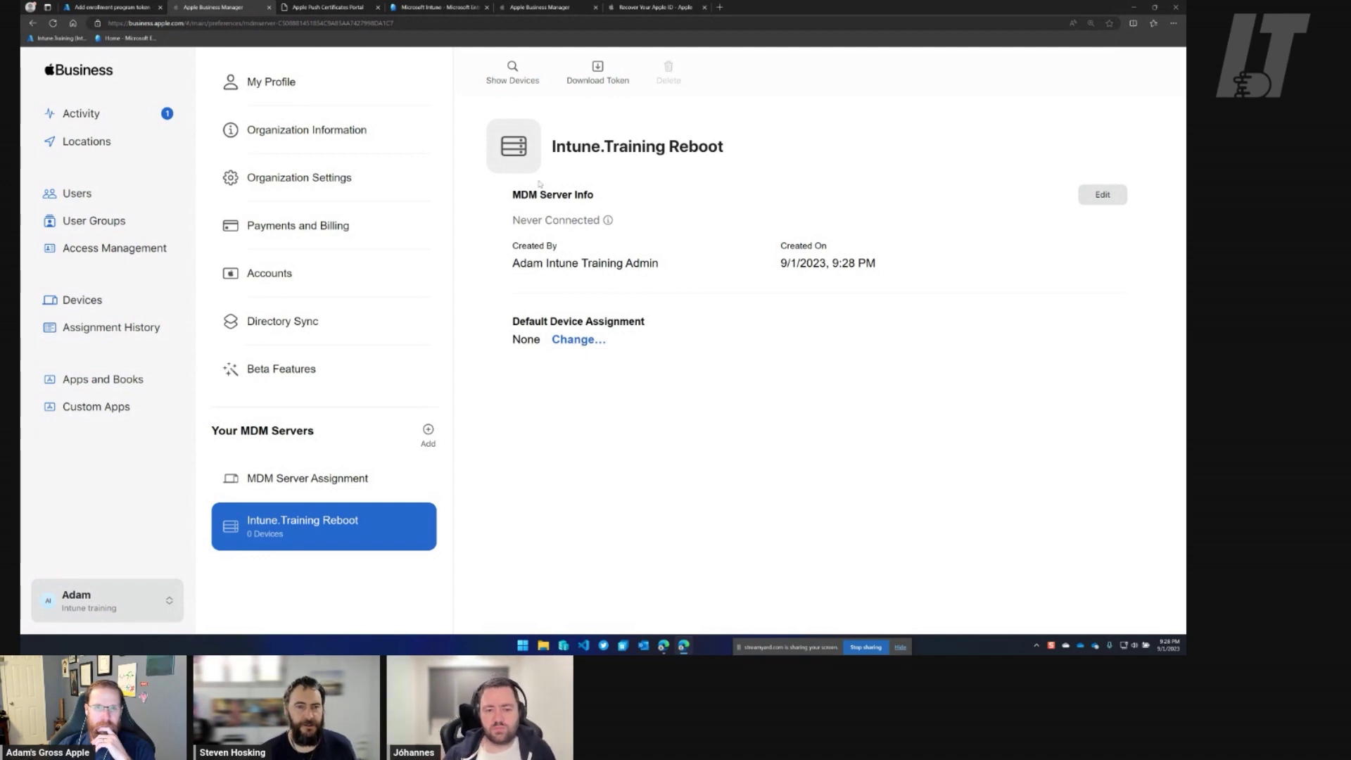
{"action": "left_click", "coordinate": [598, 79]}
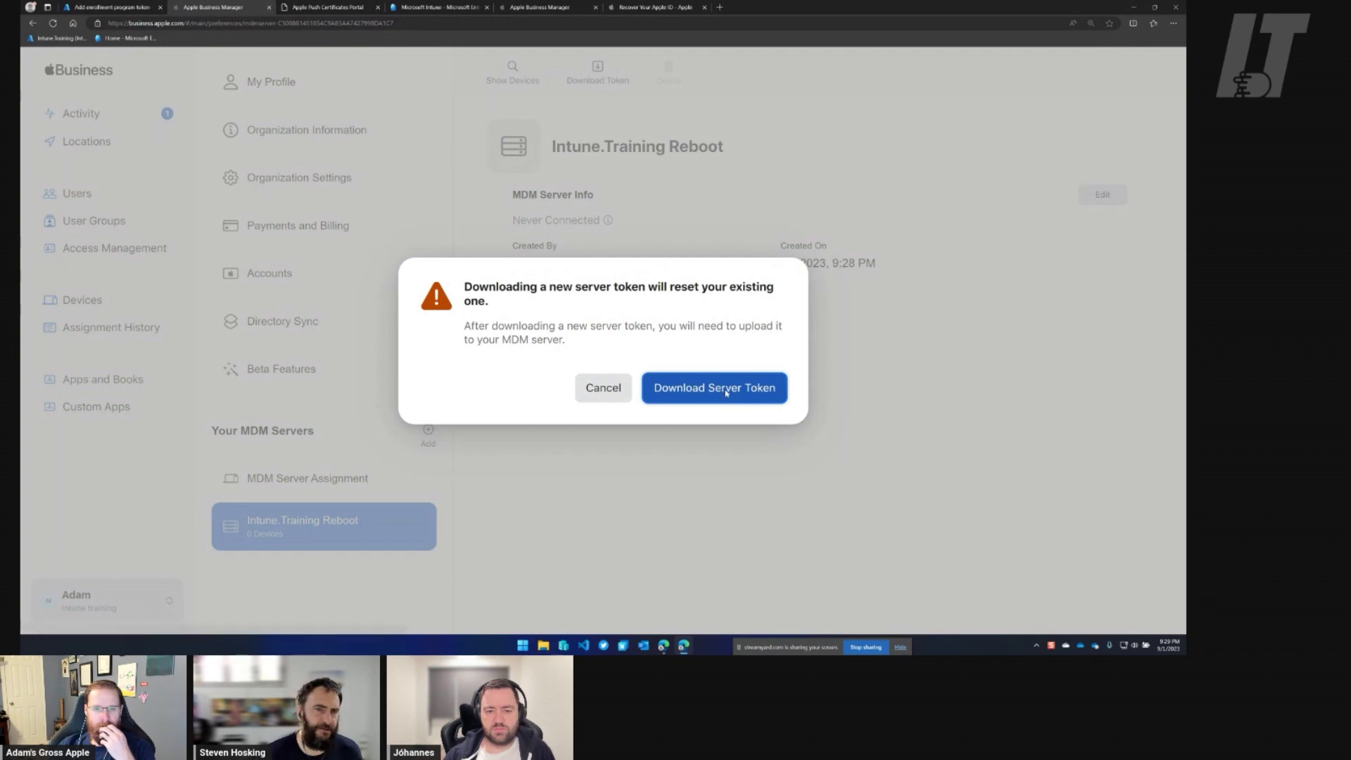
{"action": "left_click", "coordinate": [726, 391]}
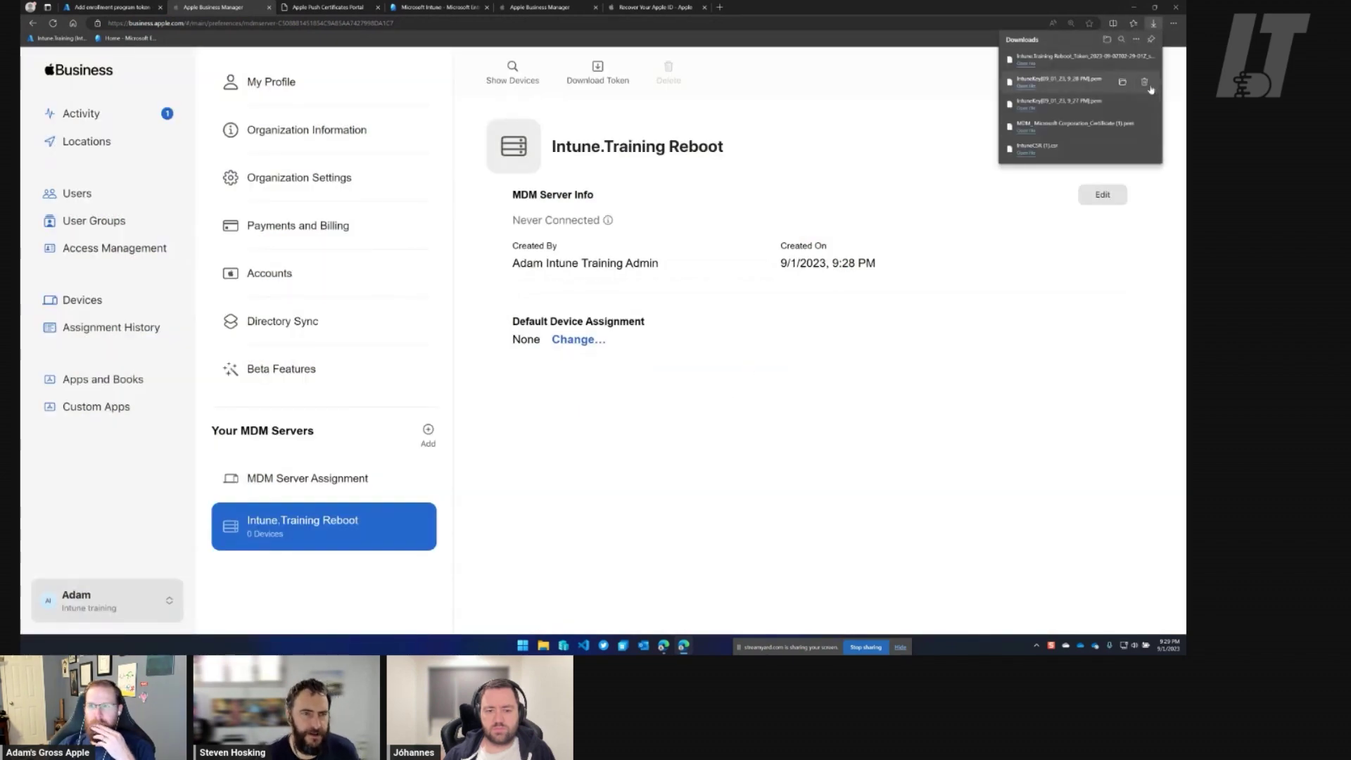
{"action": "left_click", "coordinate": [112, 7]}
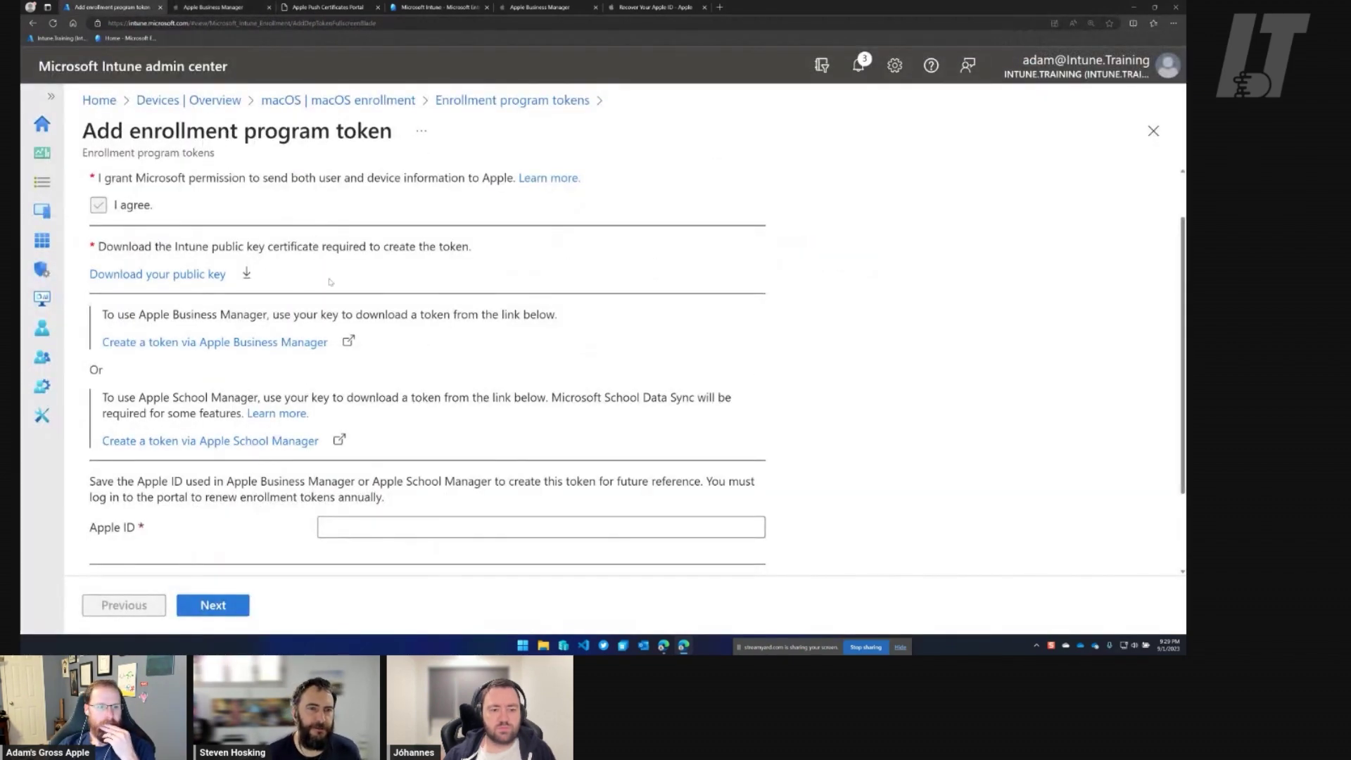
Step: Enter the managed Apple ID e-mail address in the token form
{"action": "scroll", "coordinate": [362, 461], "scroll_direction": "down", "scroll_amount": 2}
{"action": "left_click", "coordinate": [371, 462]}
{"action": "scroll", "coordinate": [503, 440], "scroll_direction": "down", "scroll_amount": 1}
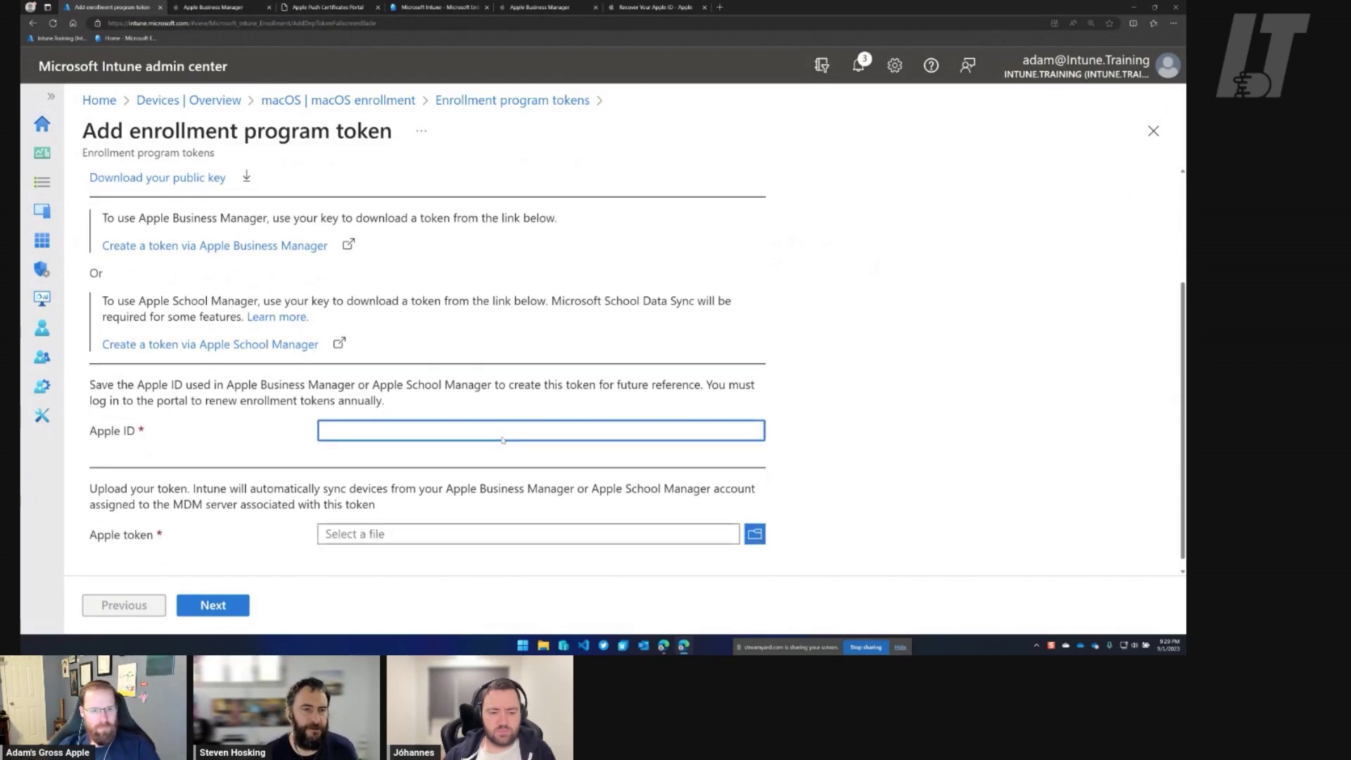
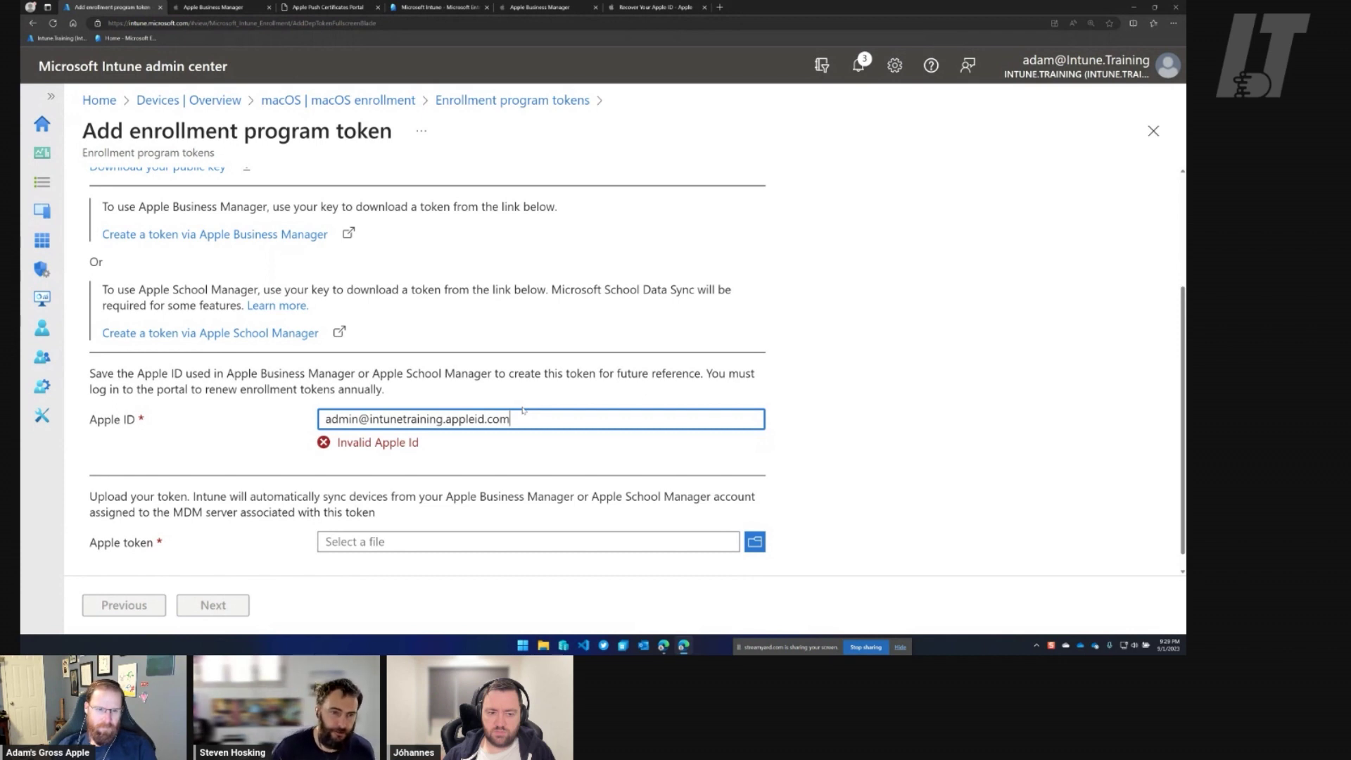
Step: Attach the Intune.Training Reboot .p7m token file and create the enrollment program token
{"action": "left_click", "coordinate": [752, 524]}
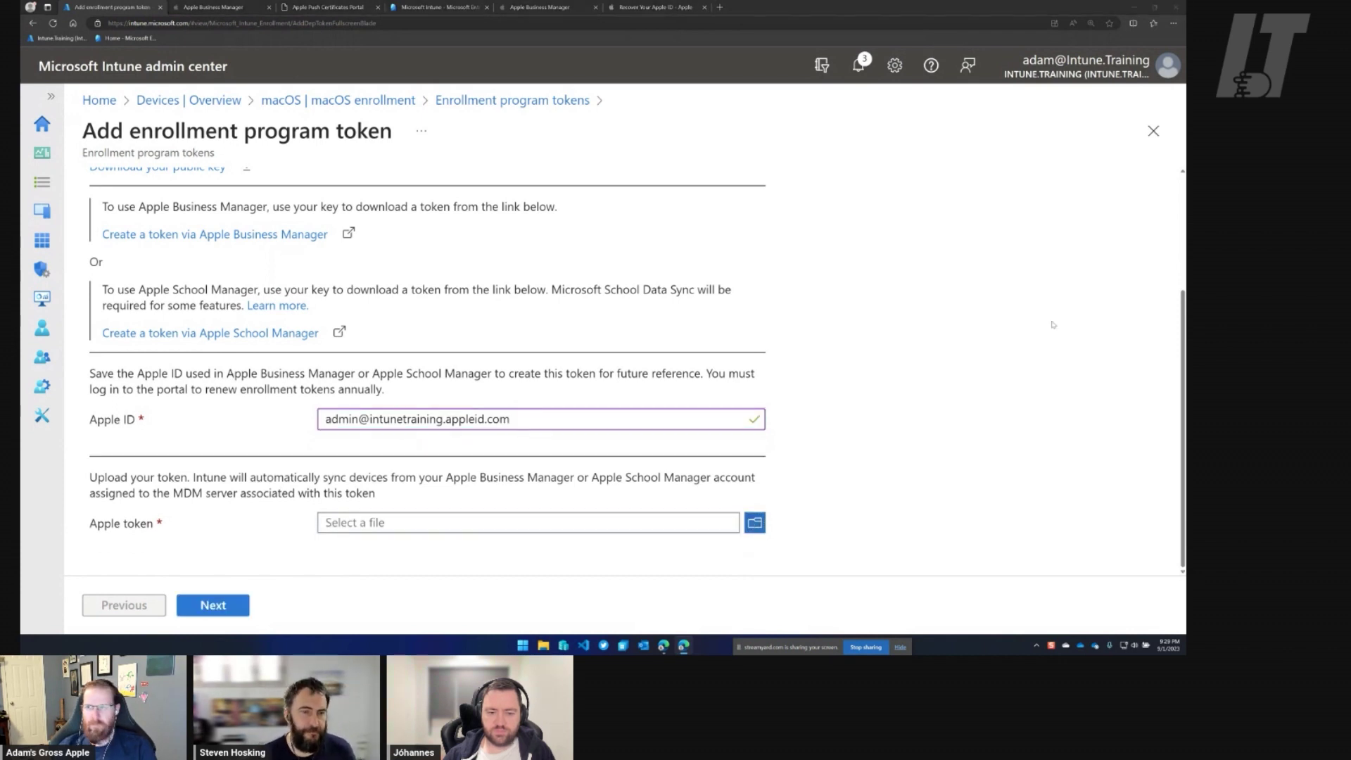
{"action": "double_click", "coordinate": [749, 355]}
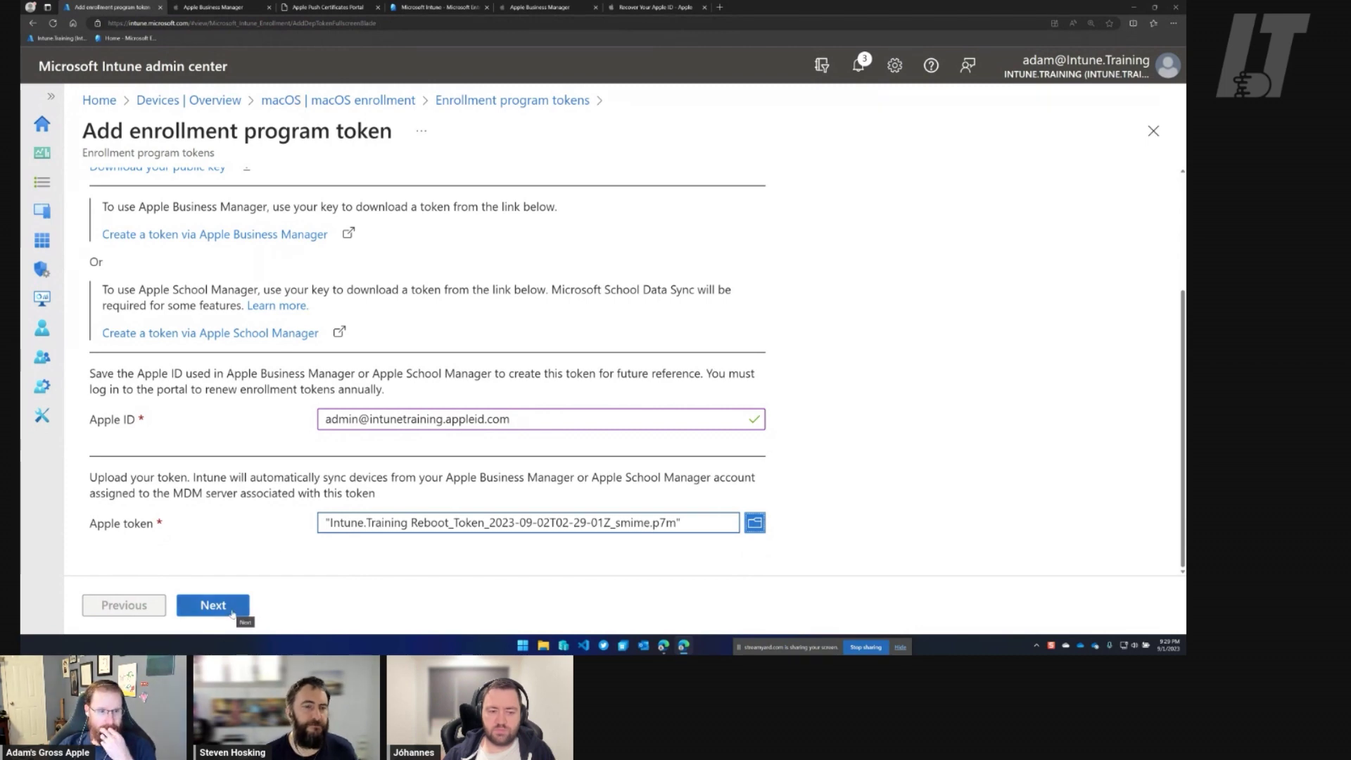
{"action": "left_click", "coordinate": [213, 605]}
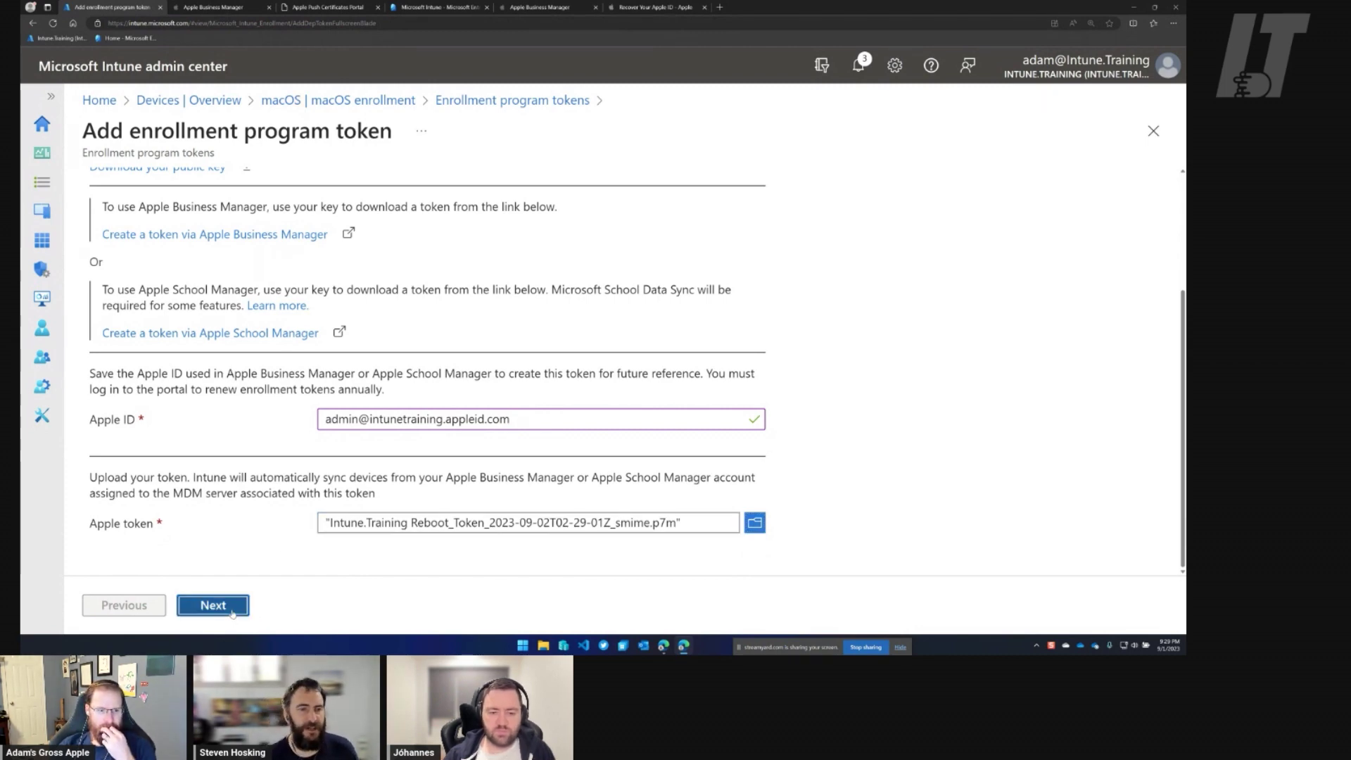
{"action": "left_click", "coordinate": [233, 609]}
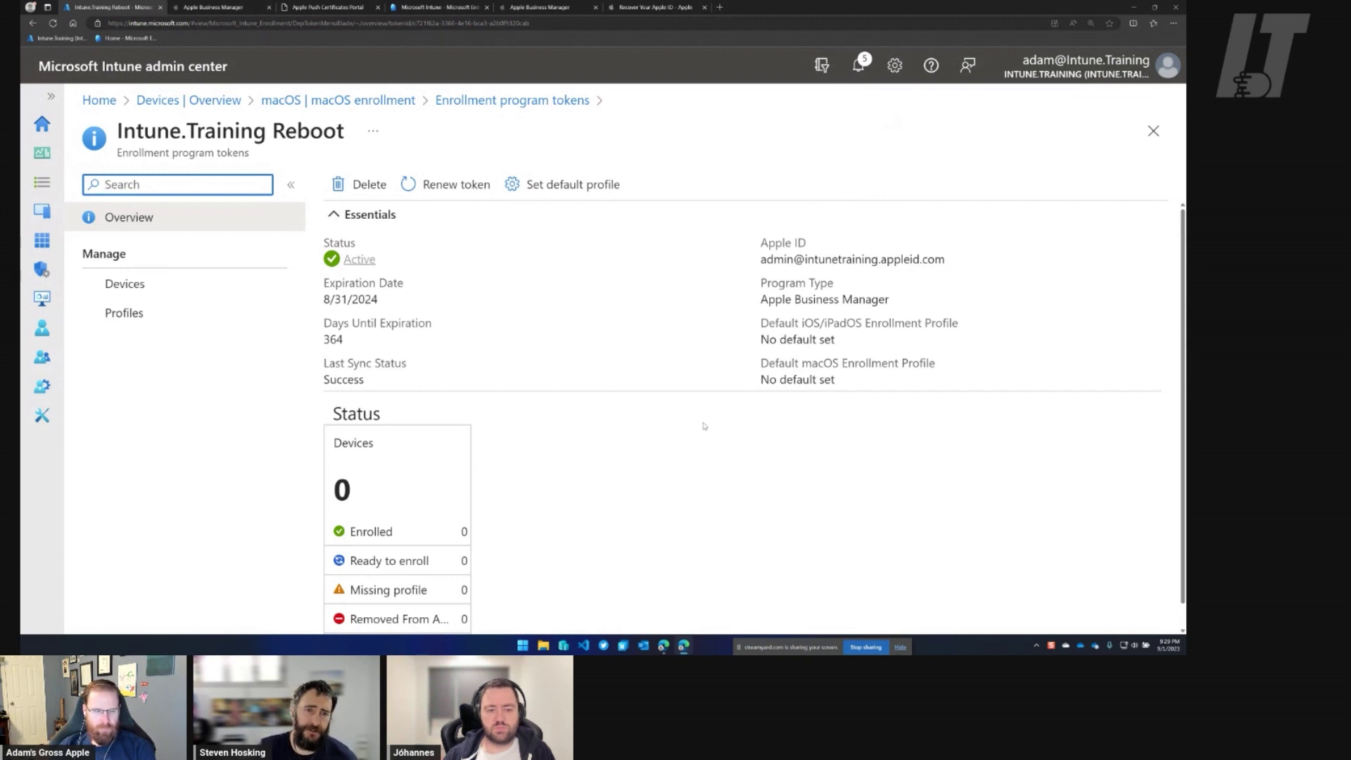
Step: Check the Intune.Training Reboot token's Devices list, then go back to Apple Business Manager
{"action": "left_click", "coordinate": [172, 286]}
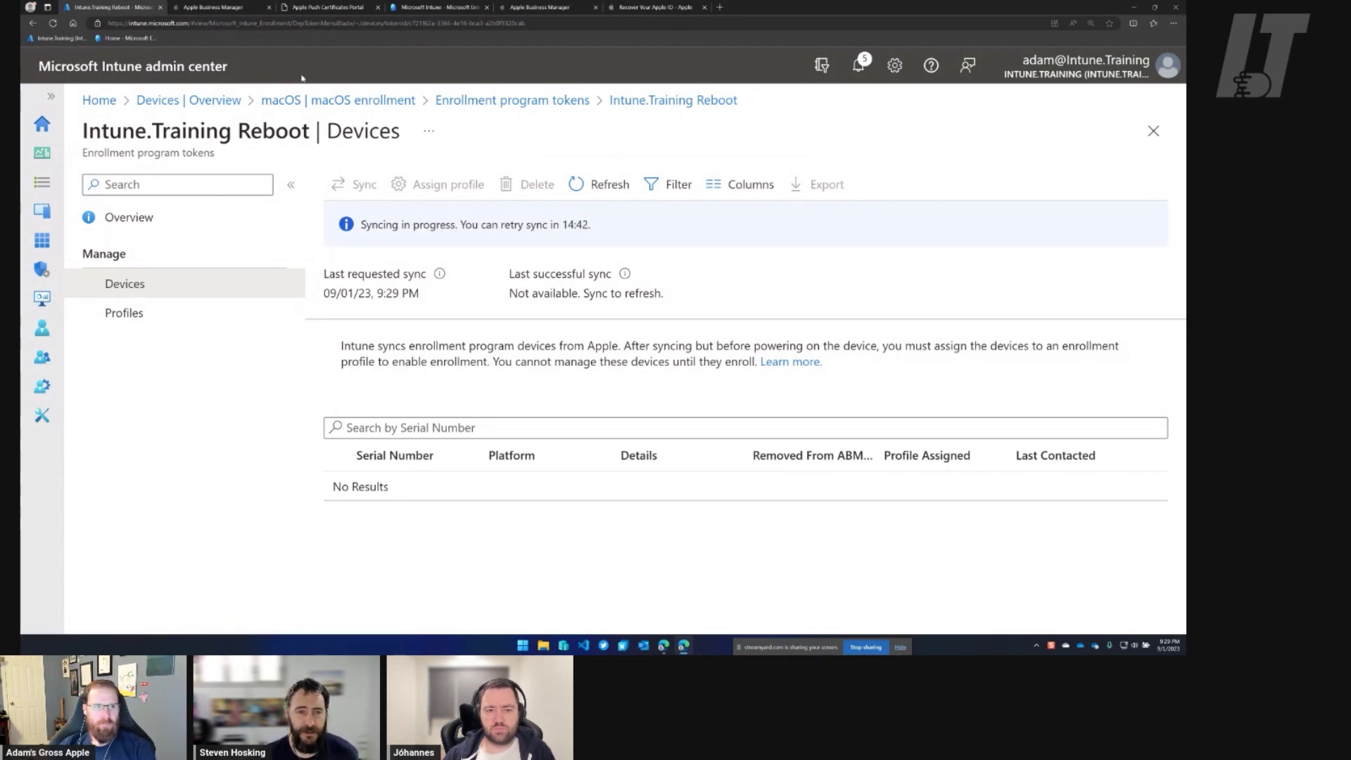
{"action": "left_click", "coordinate": [224, 6]}
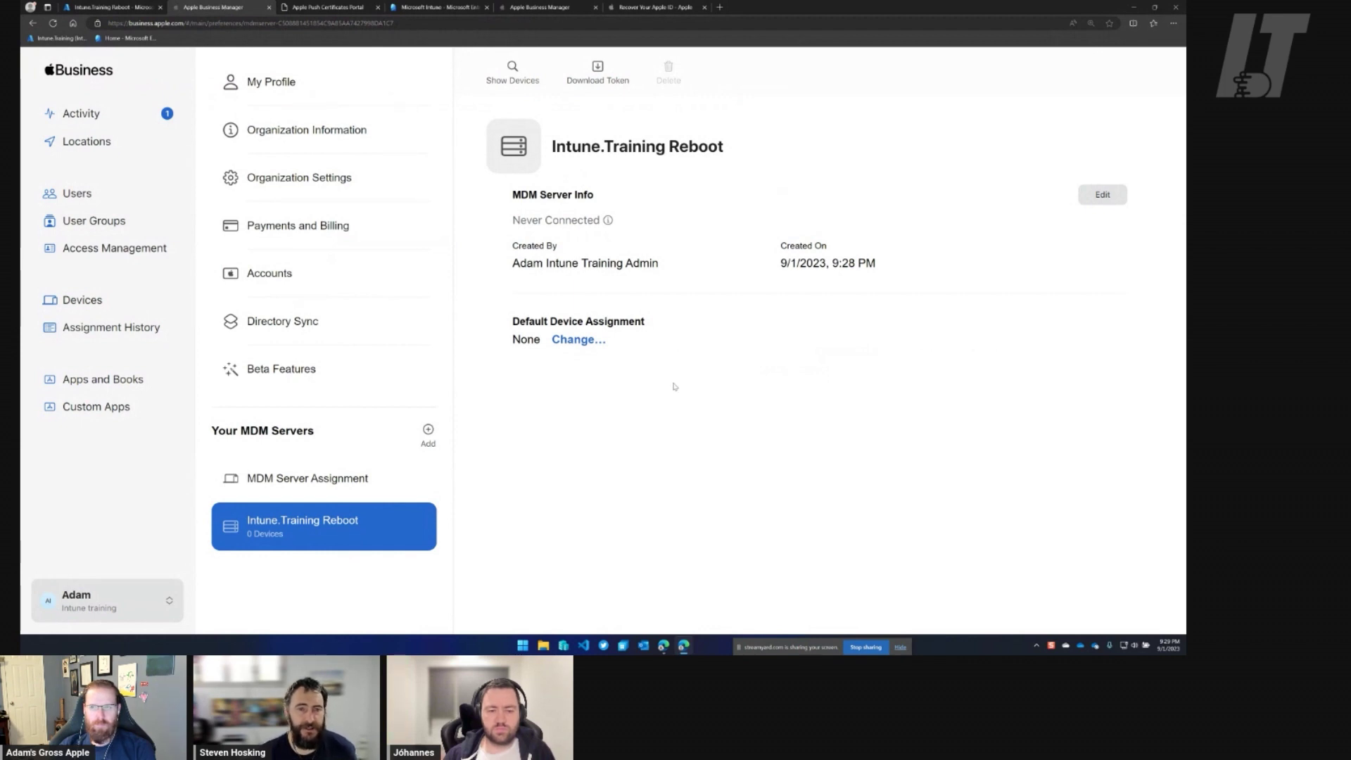
Step: Sign back in with the saved account password and reopen the Intune.Training Reboot server page
{"action": "left_click", "coordinate": [585, 341]}
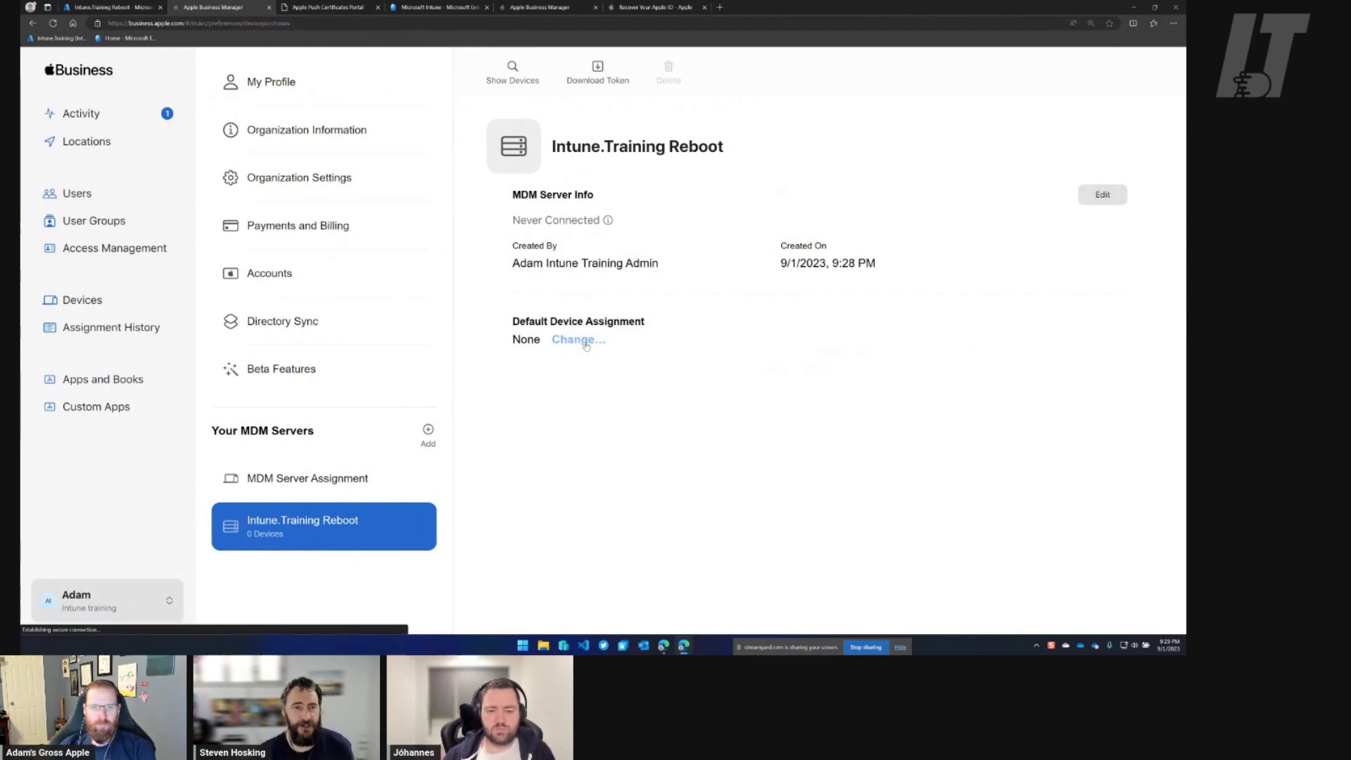
{"action": "scroll", "coordinate": [693, 426], "scroll_direction": "down", "scroll_amount": 1}
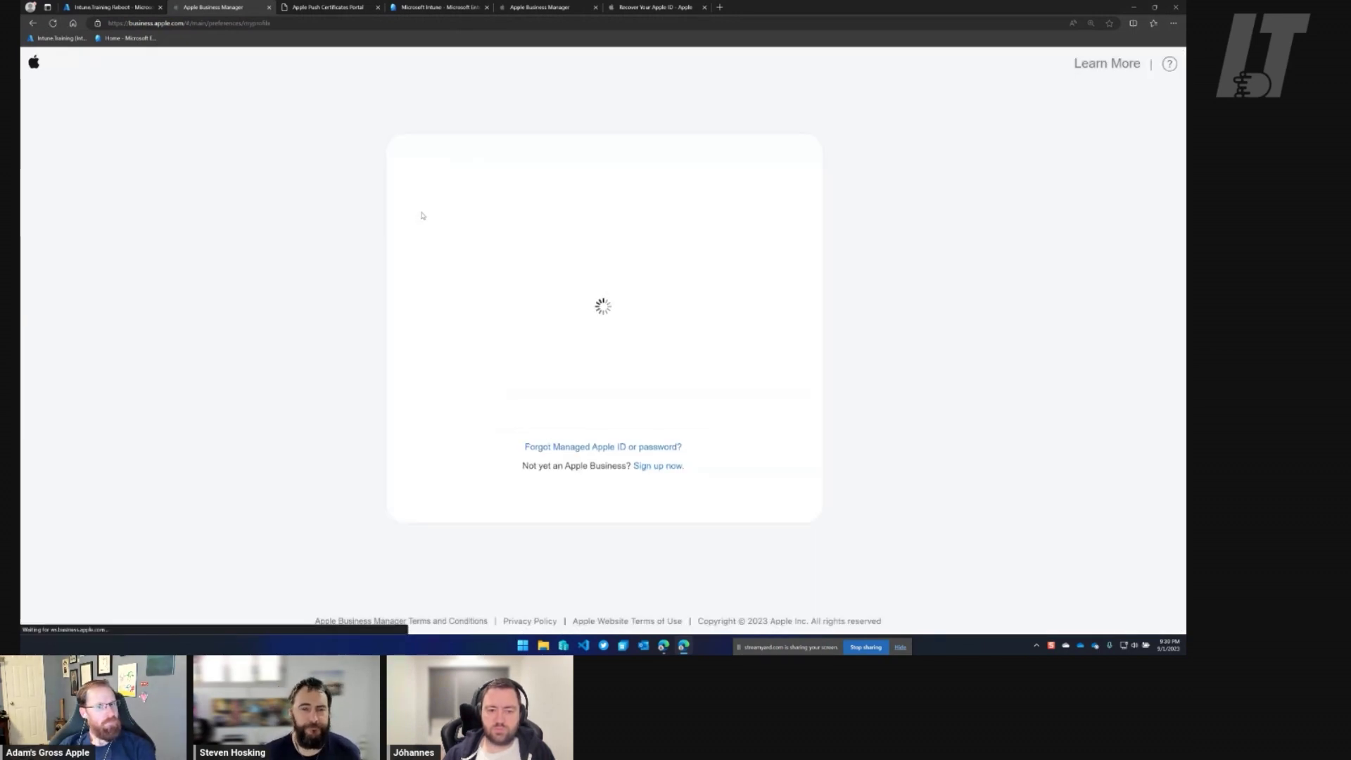
{"action": "left_click", "coordinate": [607, 351]}
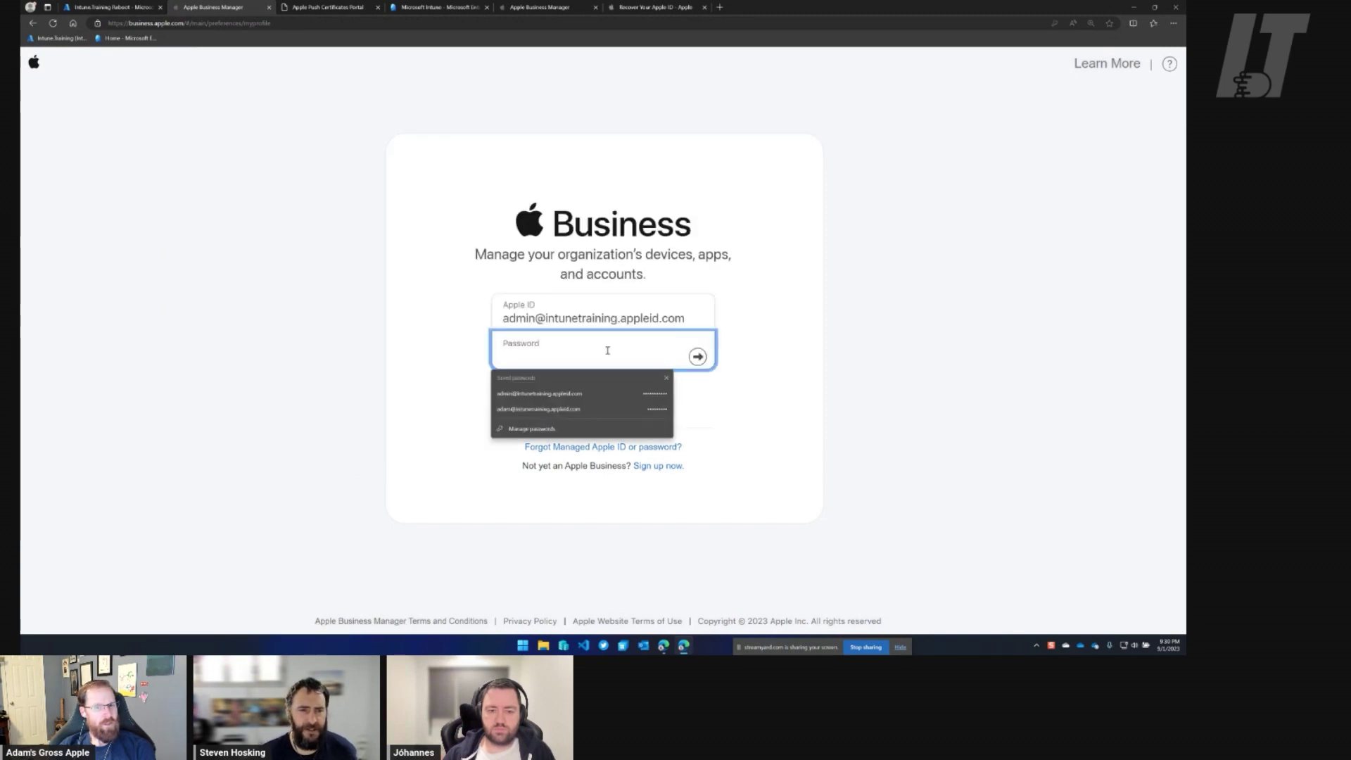
{"action": "left_click", "coordinate": [577, 393]}
{"action": "key", "text": "Return"}
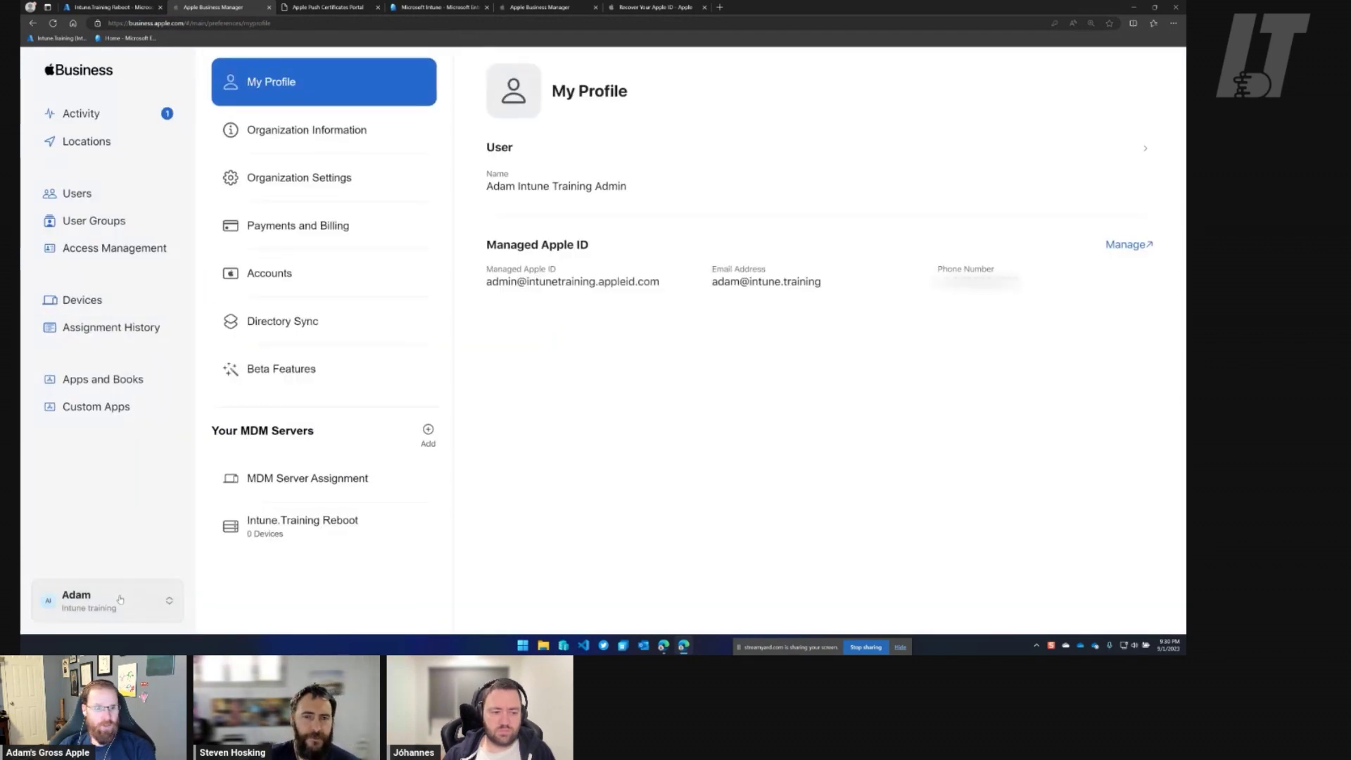
{"action": "left_click", "coordinate": [389, 520]}
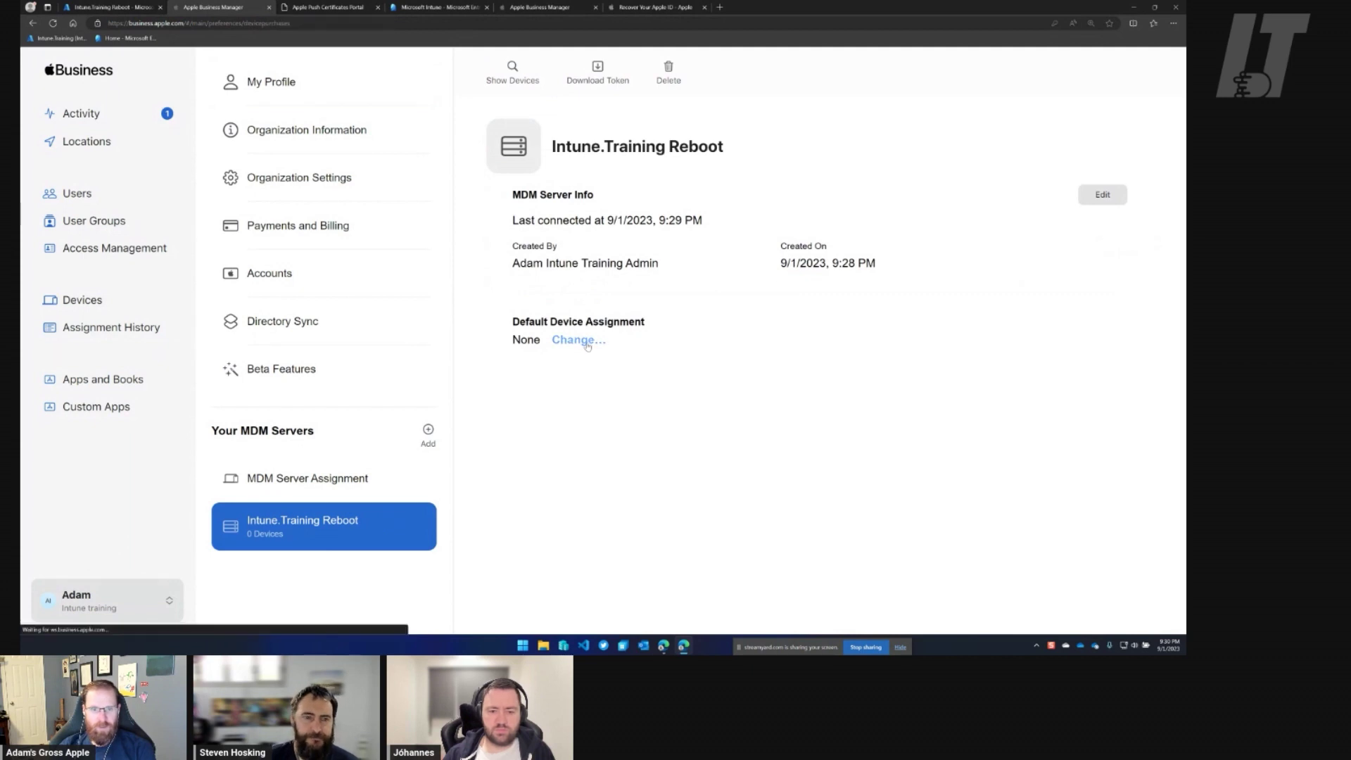
Step: Set the default MDM server for iPad, Mac and iPhone to Intune.Training Reboot
{"action": "left_click", "coordinate": [589, 345]}
{"action": "left_click", "coordinate": [915, 426]}
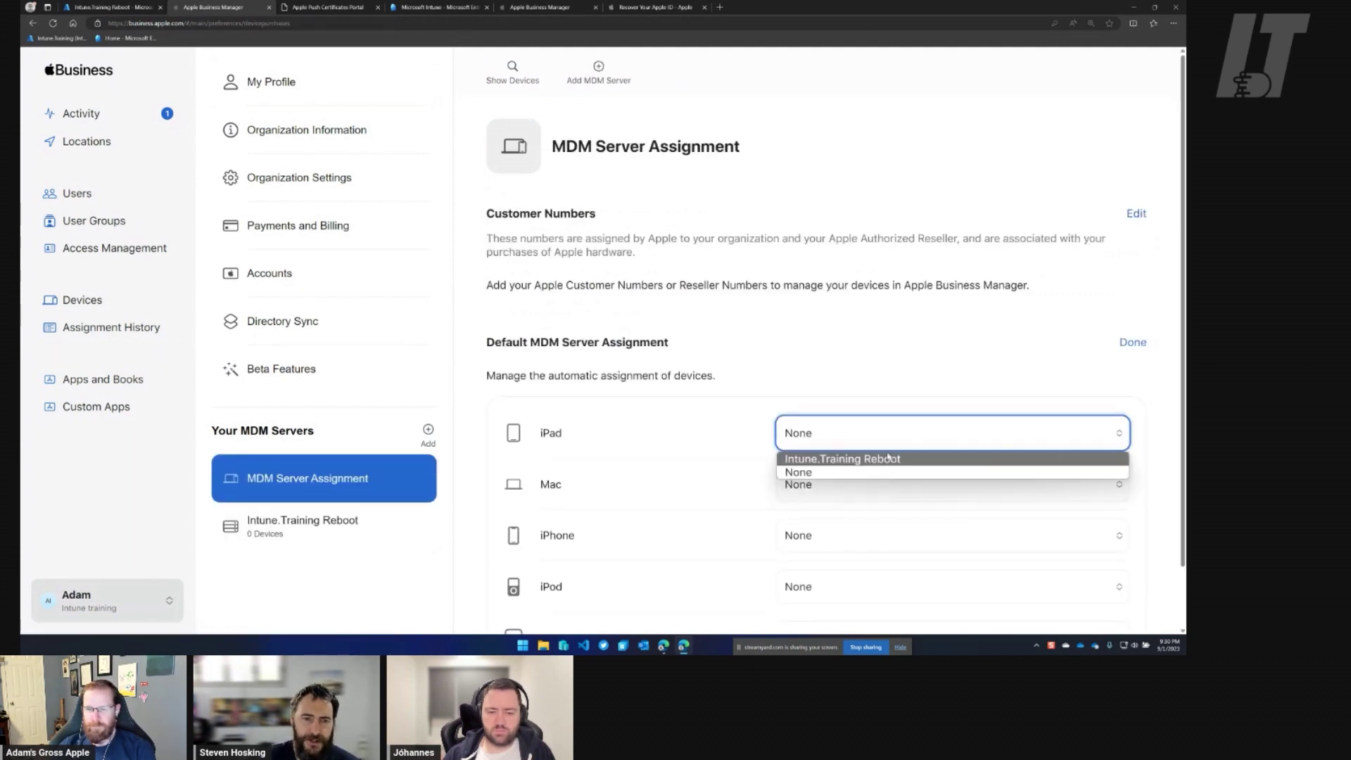
{"action": "left_click", "coordinate": [885, 458]}
{"action": "left_click", "coordinate": [879, 485]}
{"action": "left_click", "coordinate": [837, 510]}
{"action": "left_click", "coordinate": [800, 537]}
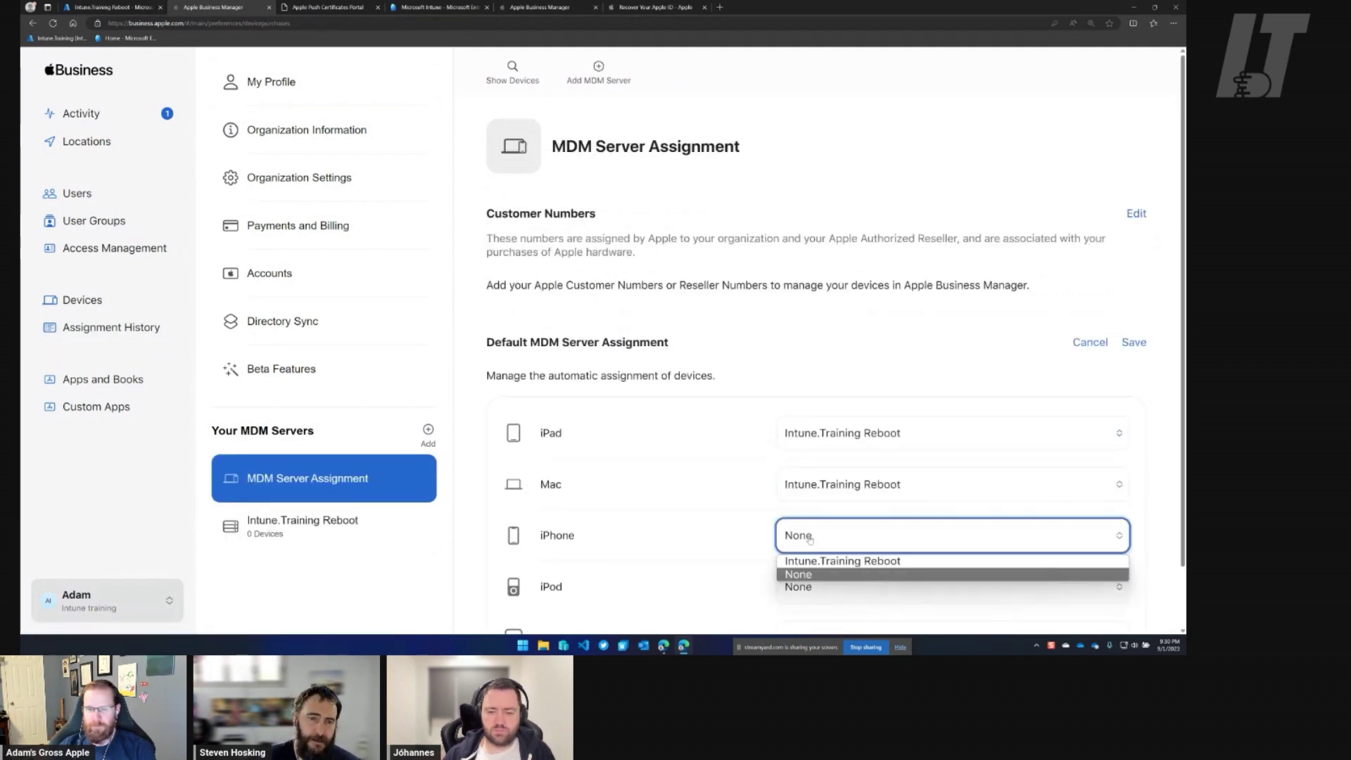
{"action": "left_click", "coordinate": [834, 560]}
Step: Set iPod and Apple TV to Intune.Training Reboot as well, save, and open Devices
{"action": "scroll", "coordinate": [834, 560], "scroll_direction": "down", "scroll_amount": 1}
{"action": "left_click", "coordinate": [822, 520]}
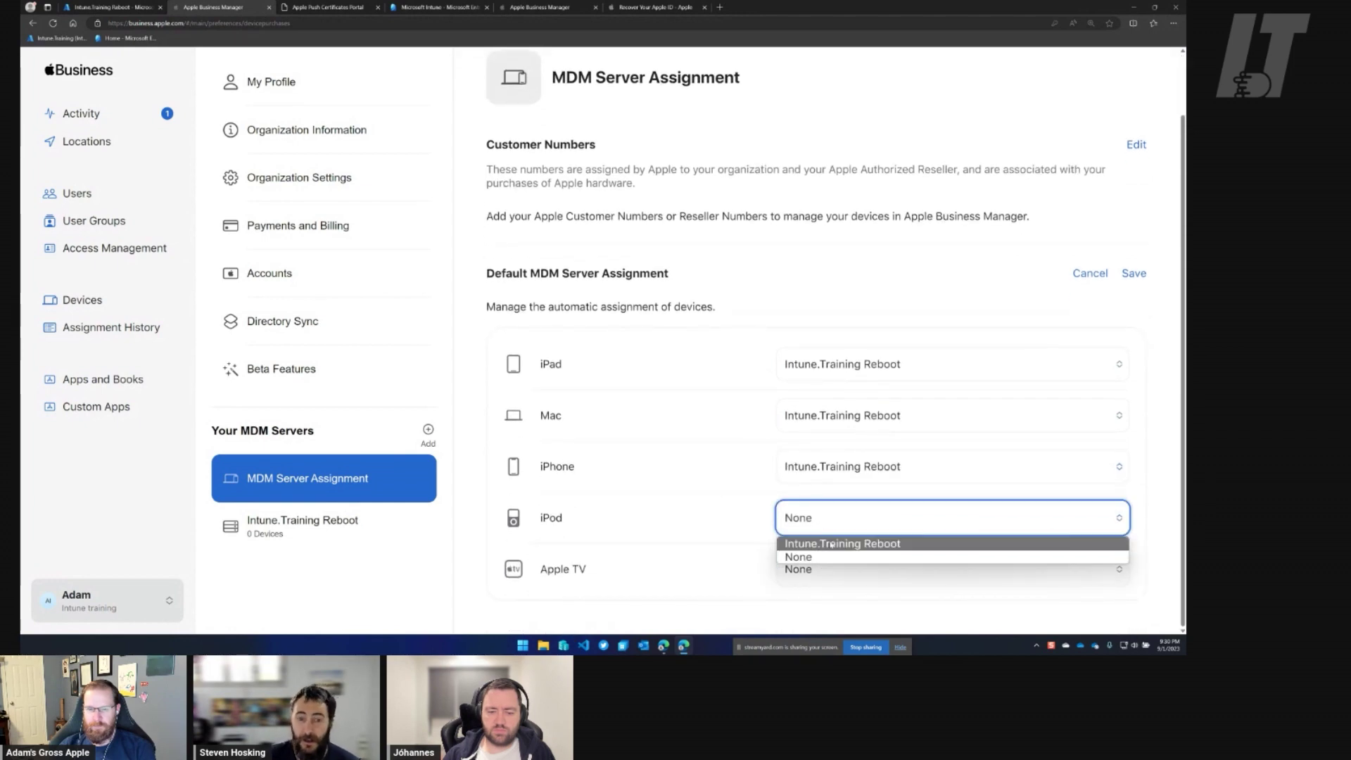
{"action": "left_click", "coordinate": [822, 543]}
{"action": "left_click", "coordinate": [822, 579]}
{"action": "left_click", "coordinate": [837, 592]}
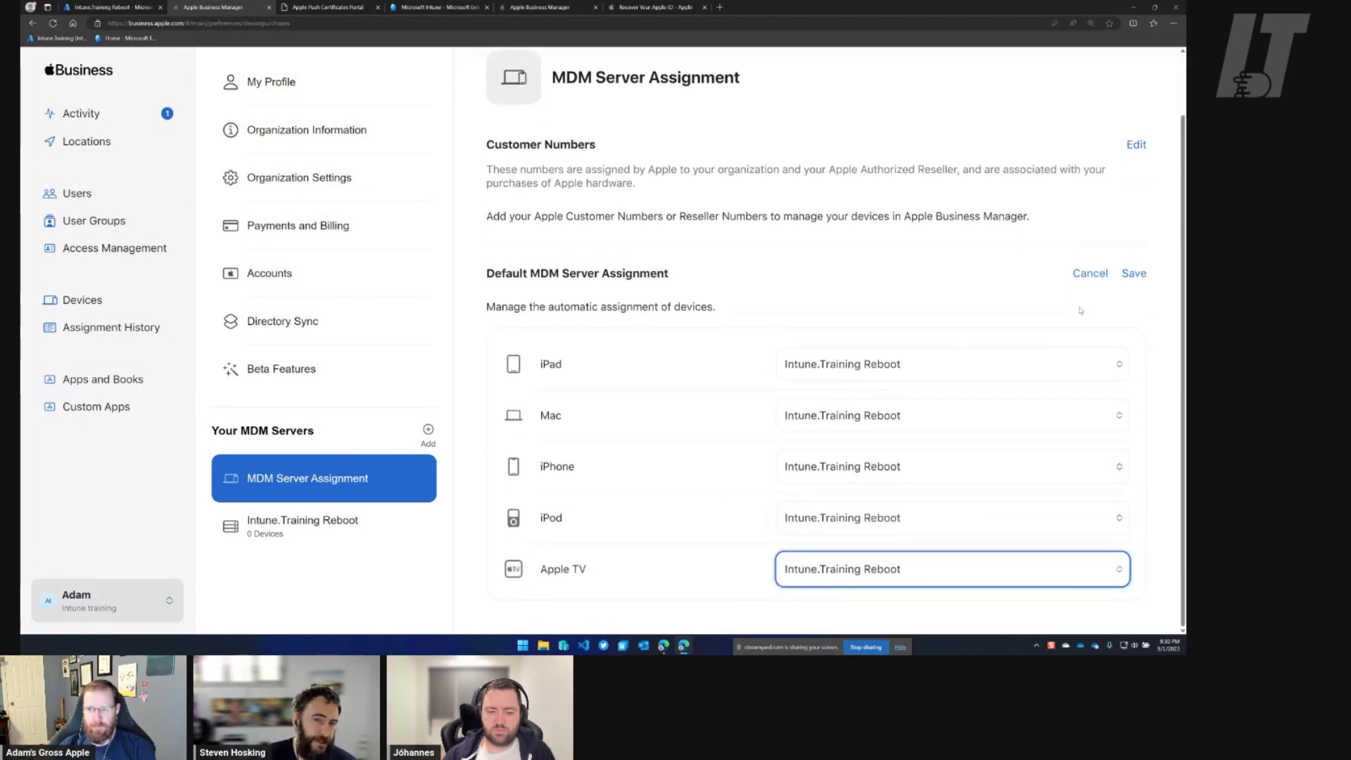
{"action": "left_click", "coordinate": [1133, 275]}
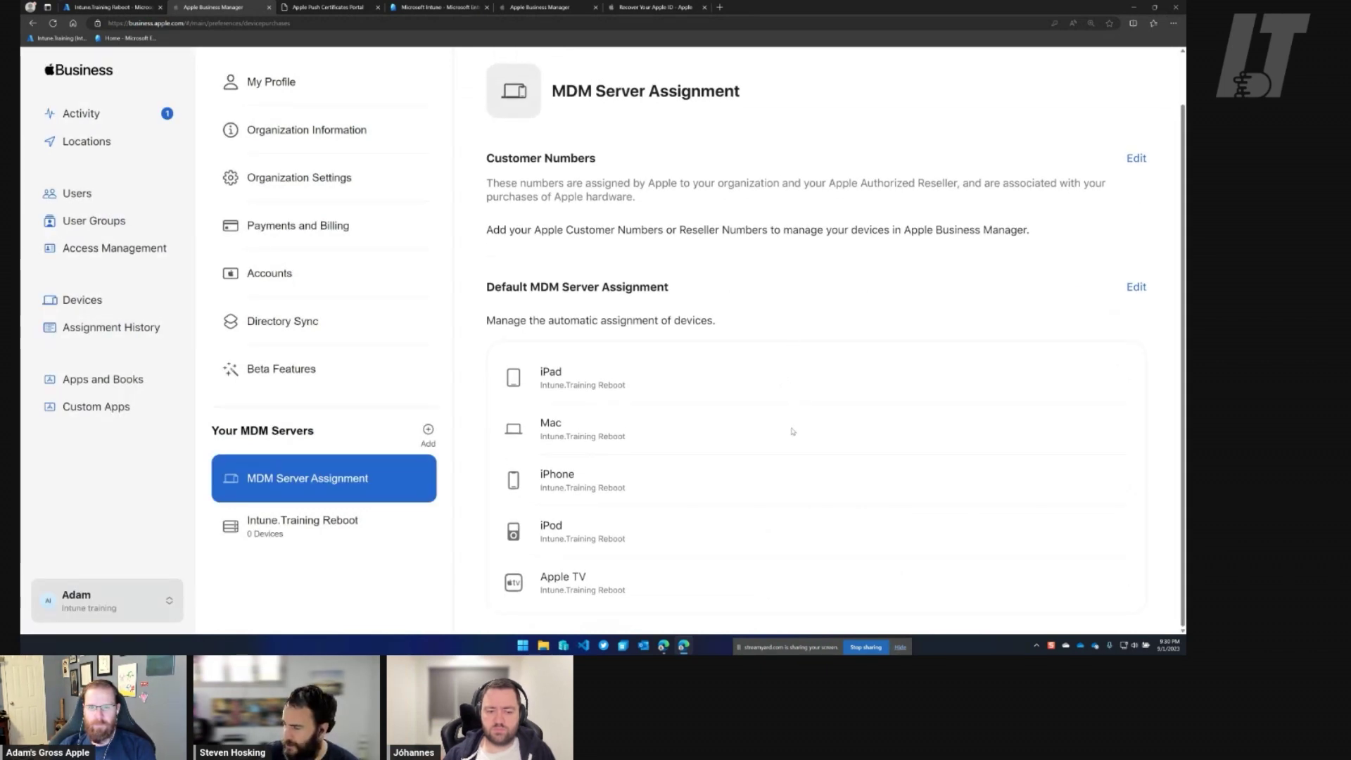
{"action": "scroll", "coordinate": [790, 433], "scroll_direction": "up", "scroll_amount": 1}
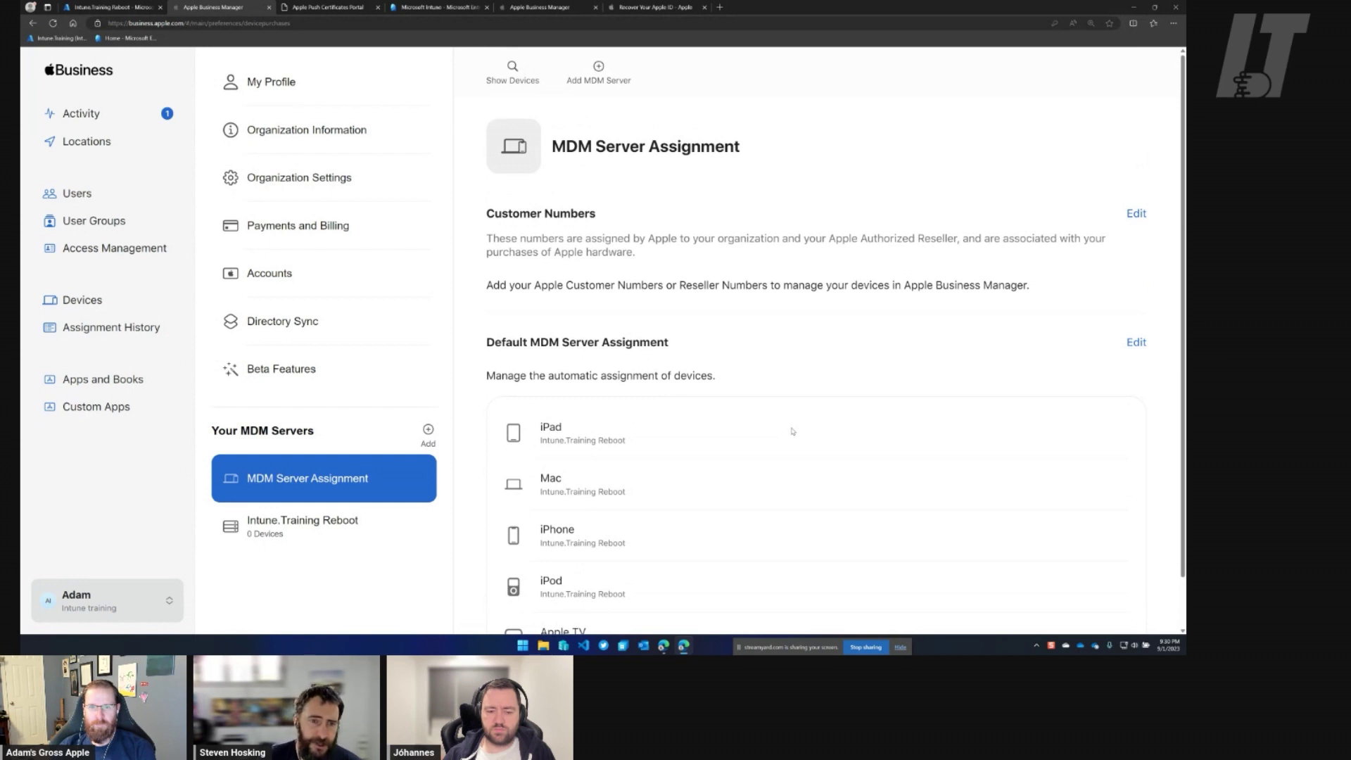
{"action": "scroll", "coordinate": [792, 431], "scroll_direction": "down", "scroll_amount": 1}
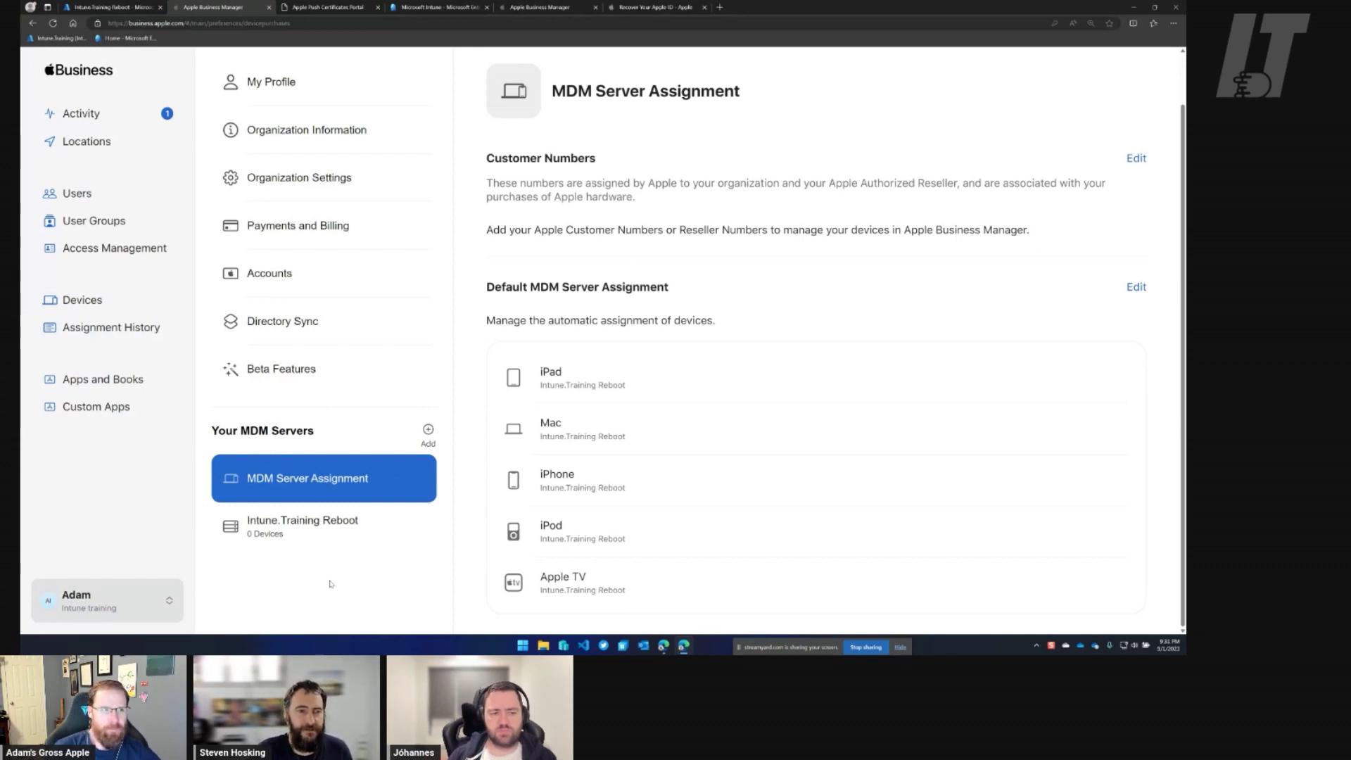
{"action": "left_click", "coordinate": [98, 308]}
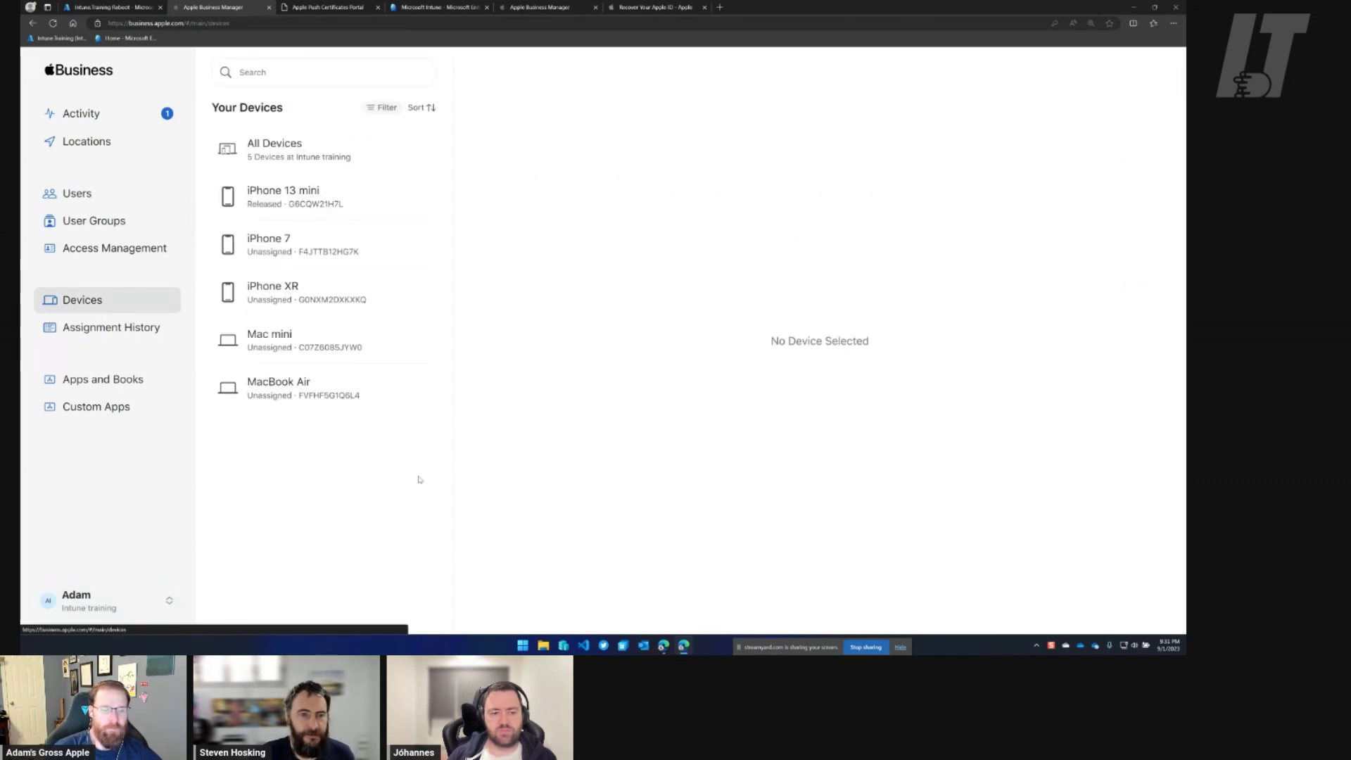
Step: Assign the MacBook Air to the Intune.Training Reboot MDM server and confirm
{"action": "left_click", "coordinate": [343, 395]}
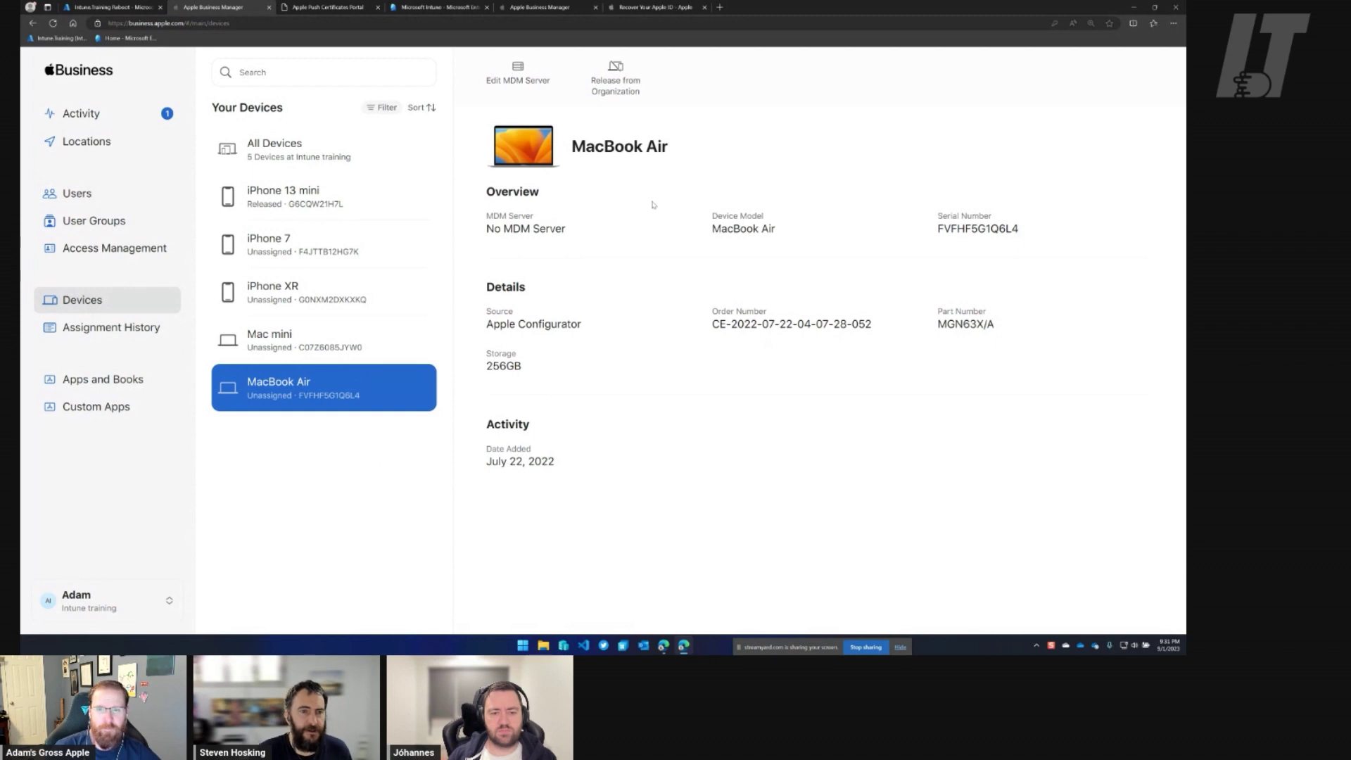
{"action": "left_click", "coordinate": [521, 75]}
{"action": "left_click", "coordinate": [515, 320]}
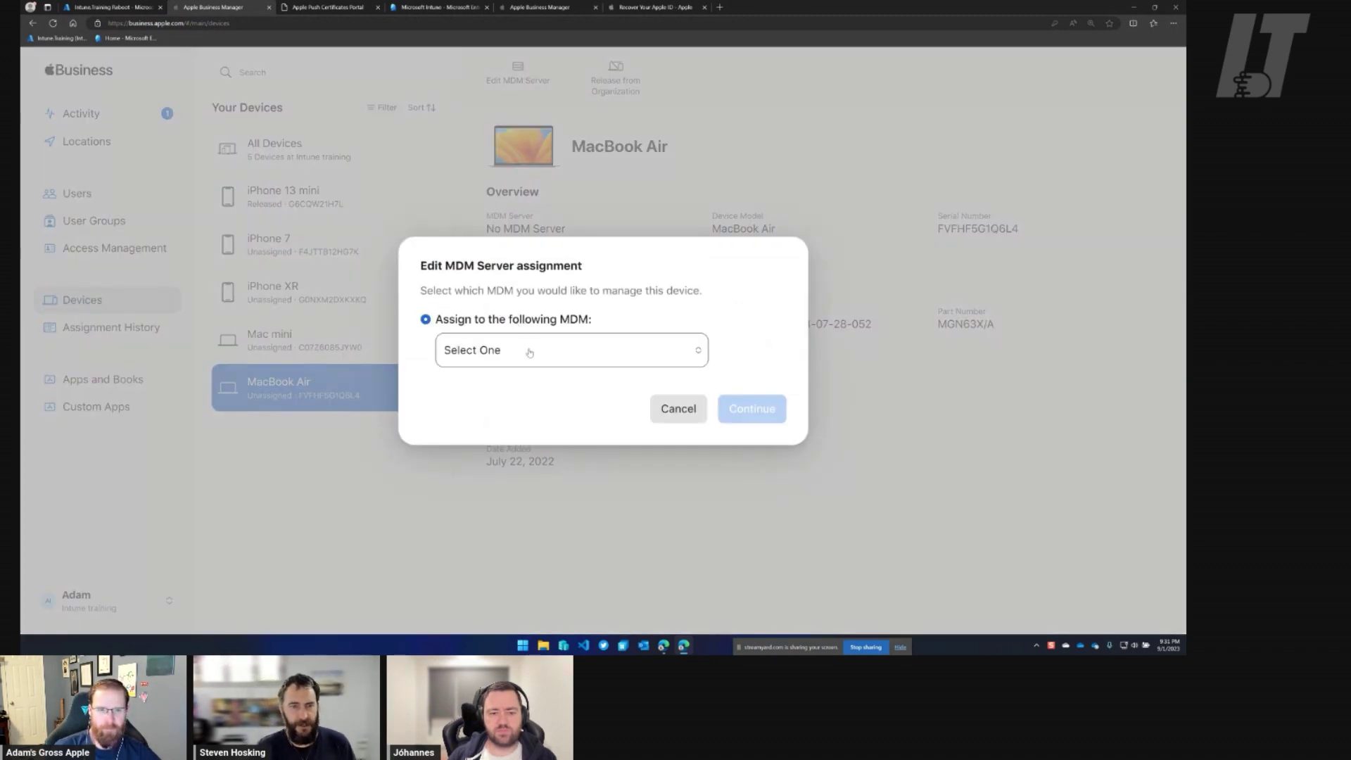
{"action": "left_click", "coordinate": [529, 352]}
{"action": "left_click", "coordinate": [529, 390]}
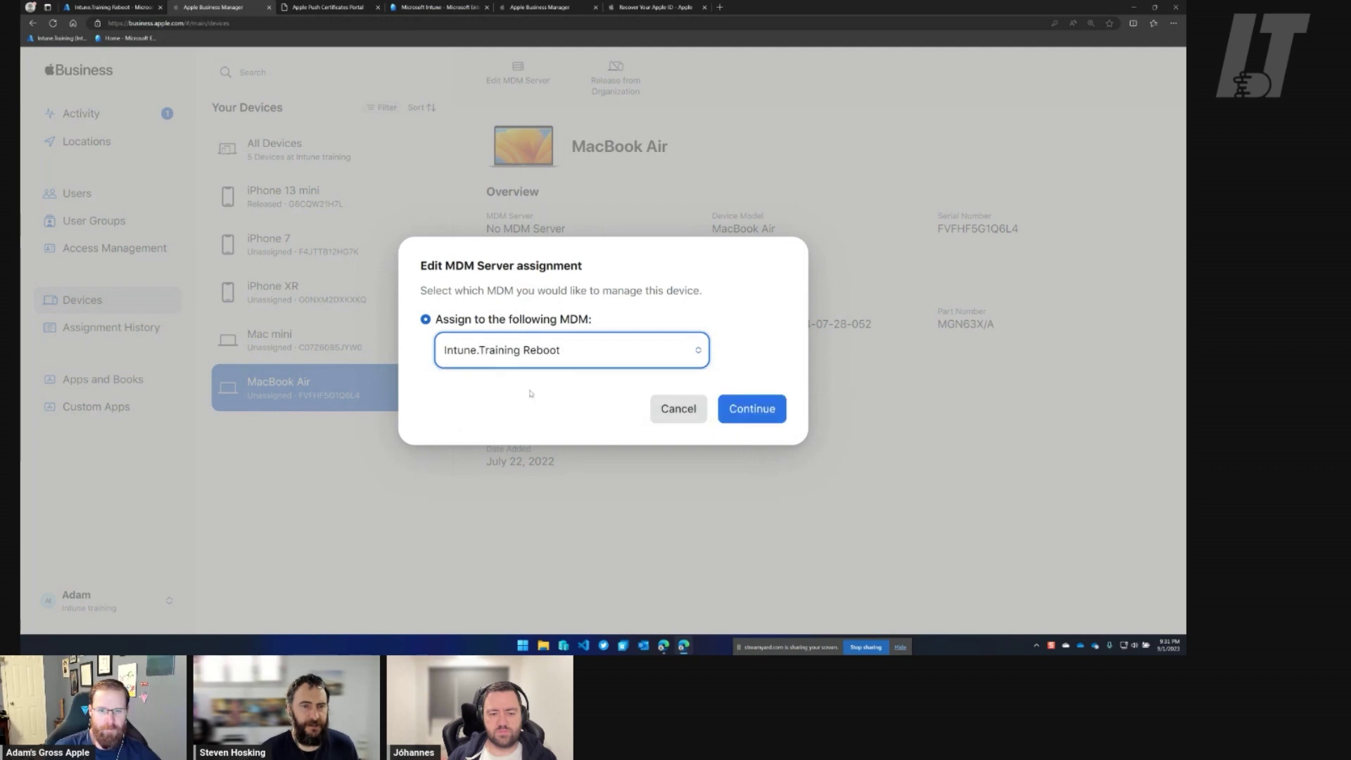
{"action": "left_click", "coordinate": [767, 414]}
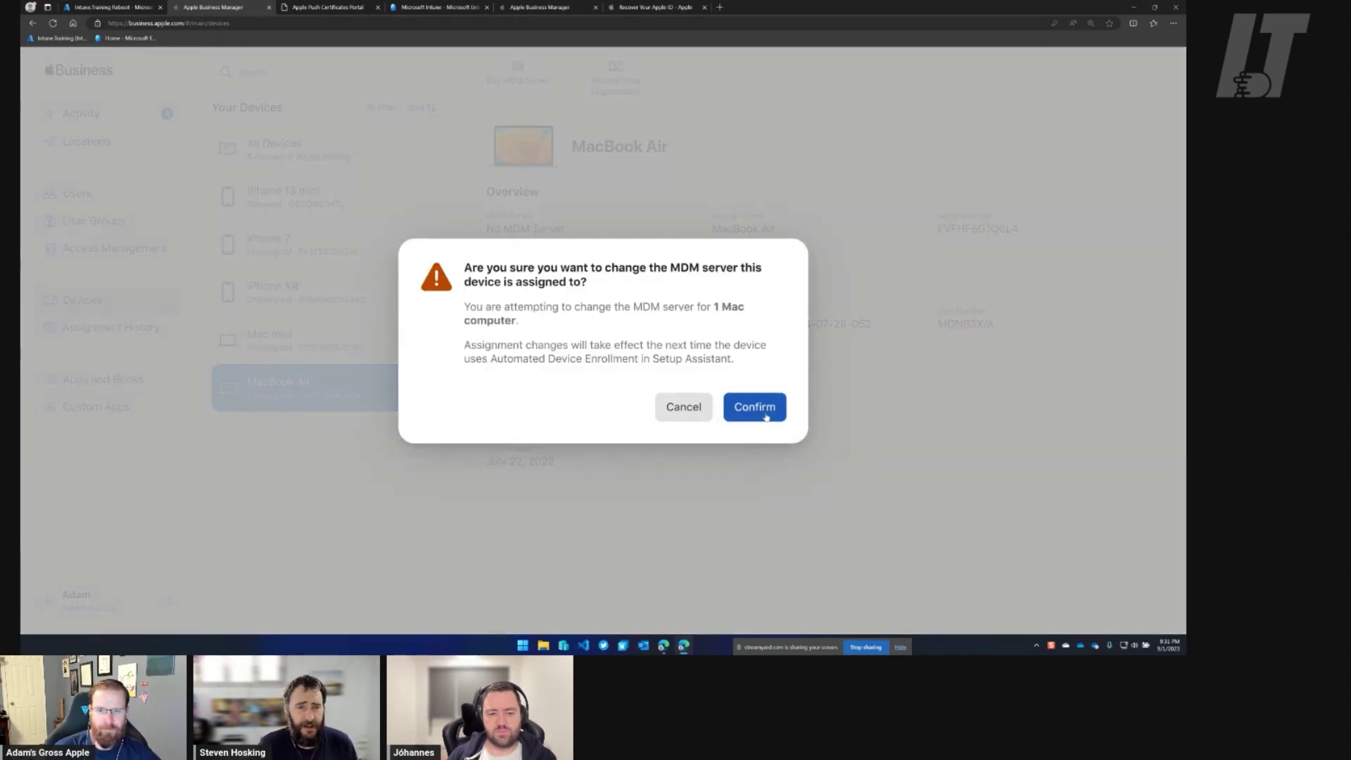
{"action": "left_click", "coordinate": [770, 409]}
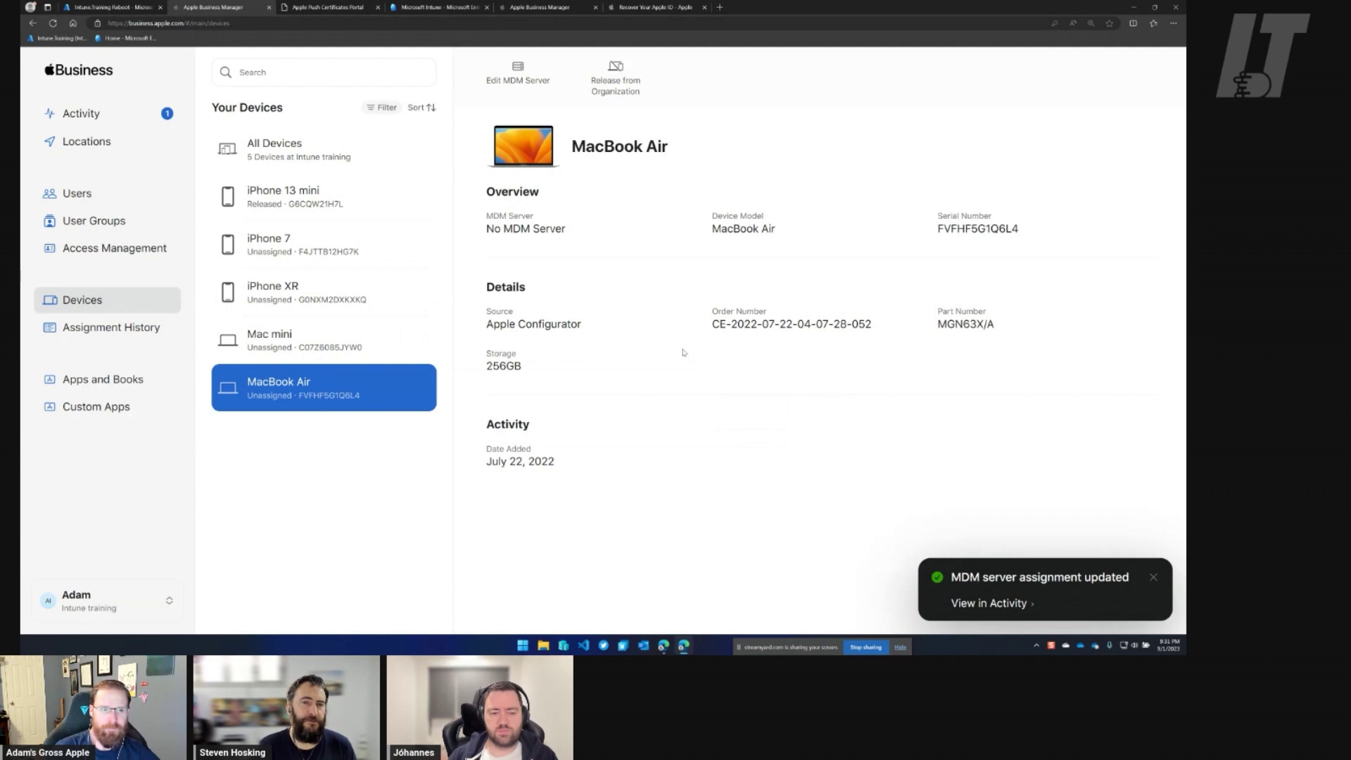
Step: Review the MacBook Air's MDM server options without changes, briefly viewing the Mac mini
{"action": "left_click", "coordinate": [525, 79]}
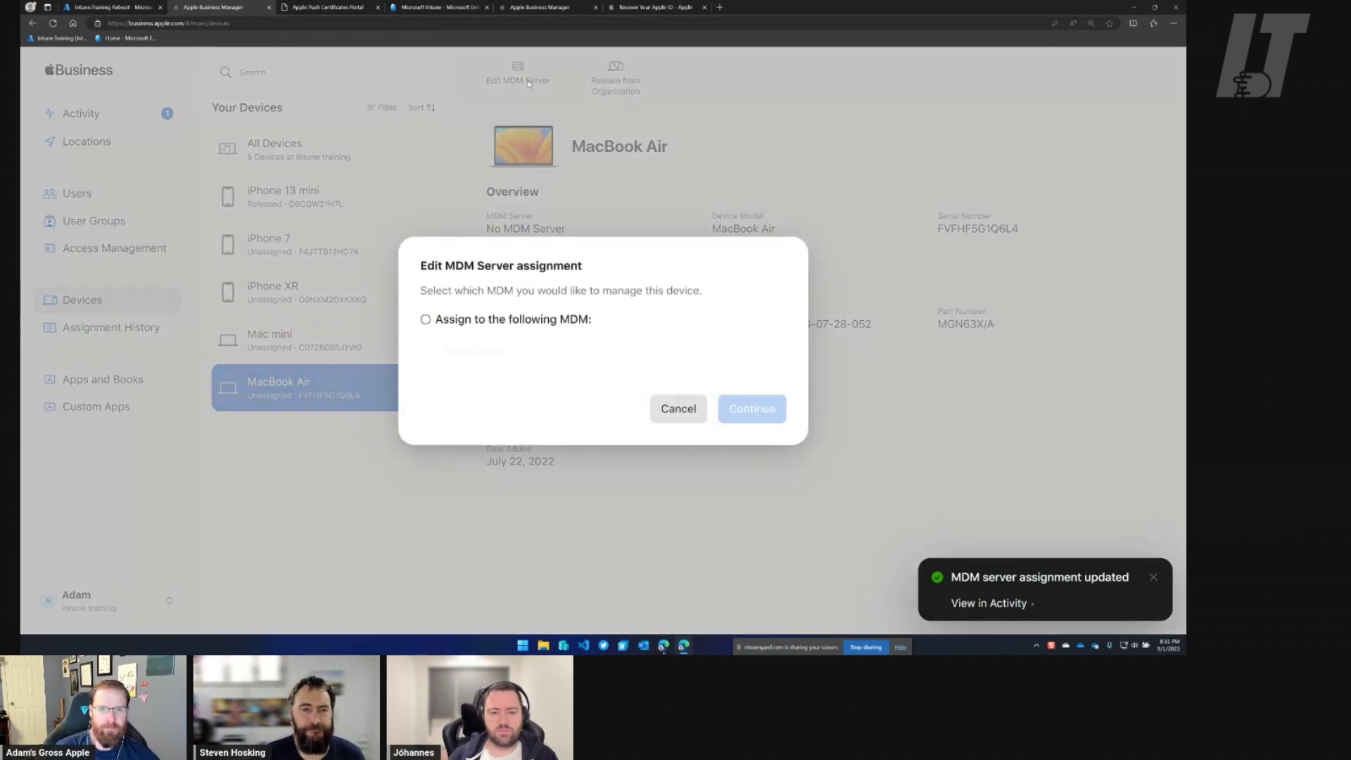
{"action": "left_click", "coordinate": [535, 352]}
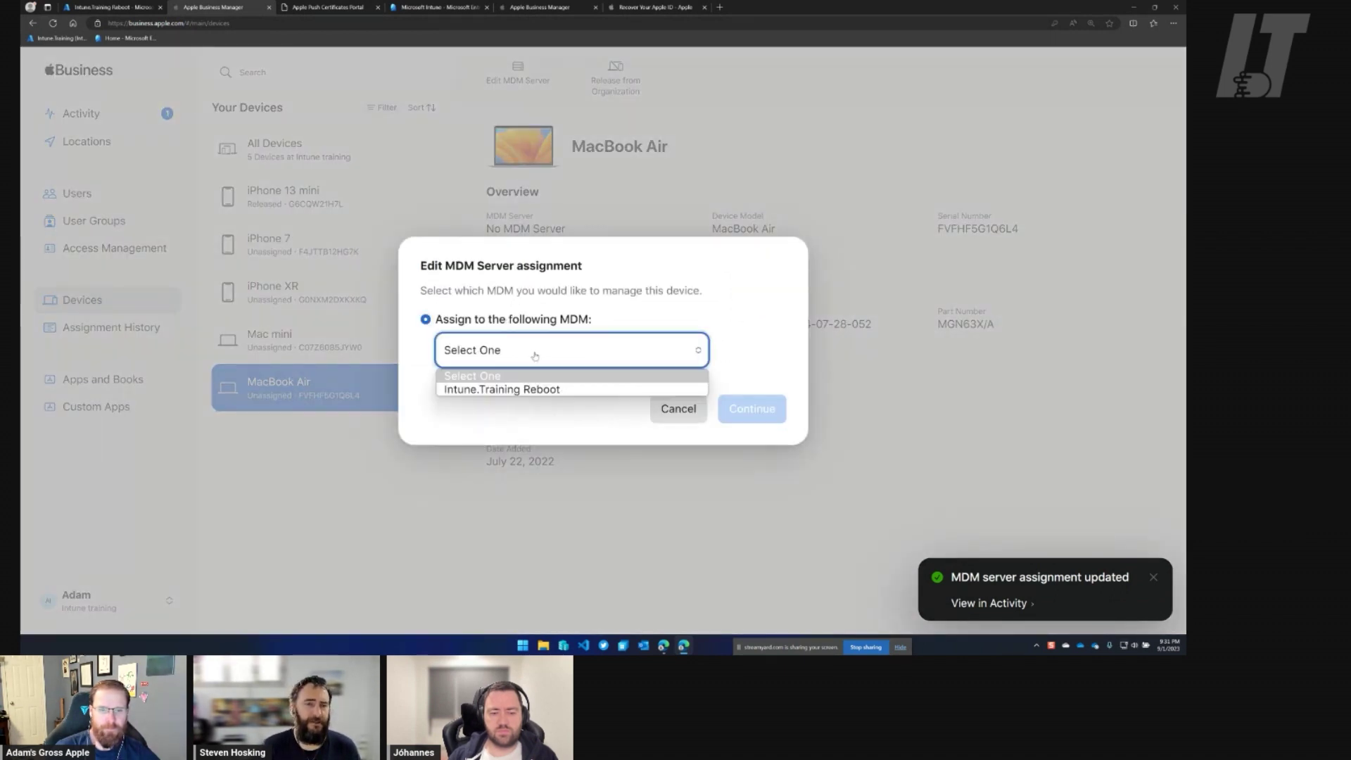
{"action": "left_click", "coordinate": [634, 377]}
{"action": "left_click", "coordinate": [678, 408]}
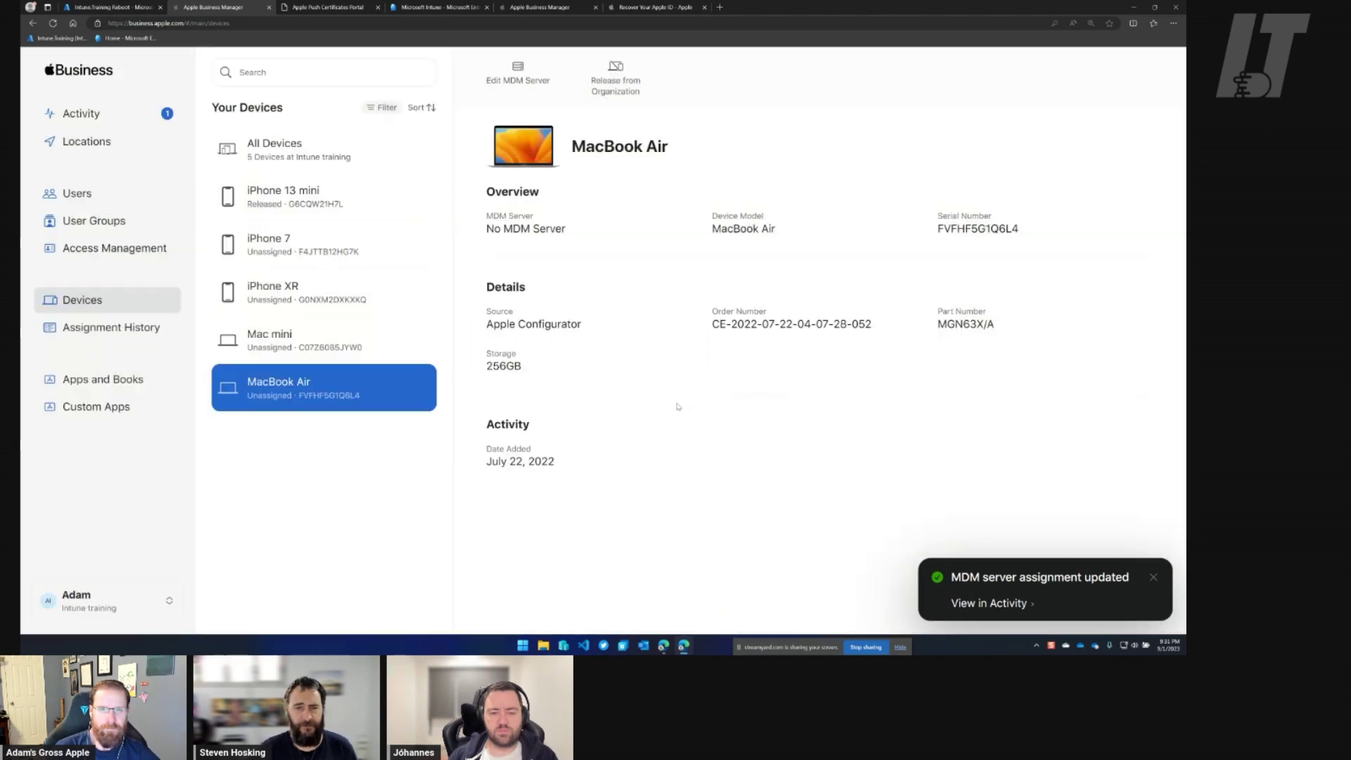
{"action": "left_click", "coordinate": [343, 344]}
{"action": "left_click", "coordinate": [348, 390]}
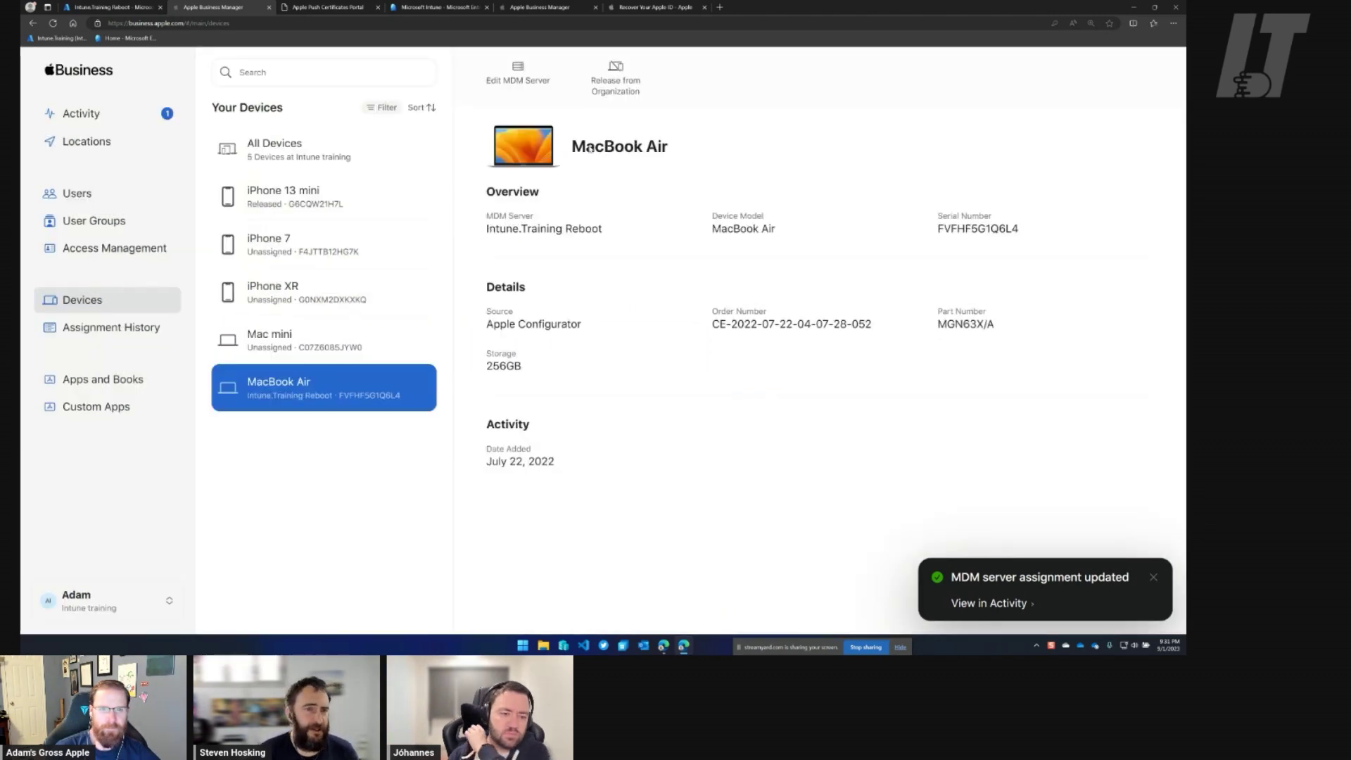
Step: Recheck the MacBook Air's assignment options, cancel, and bring up the All Devices actions
{"action": "left_click", "coordinate": [524, 76]}
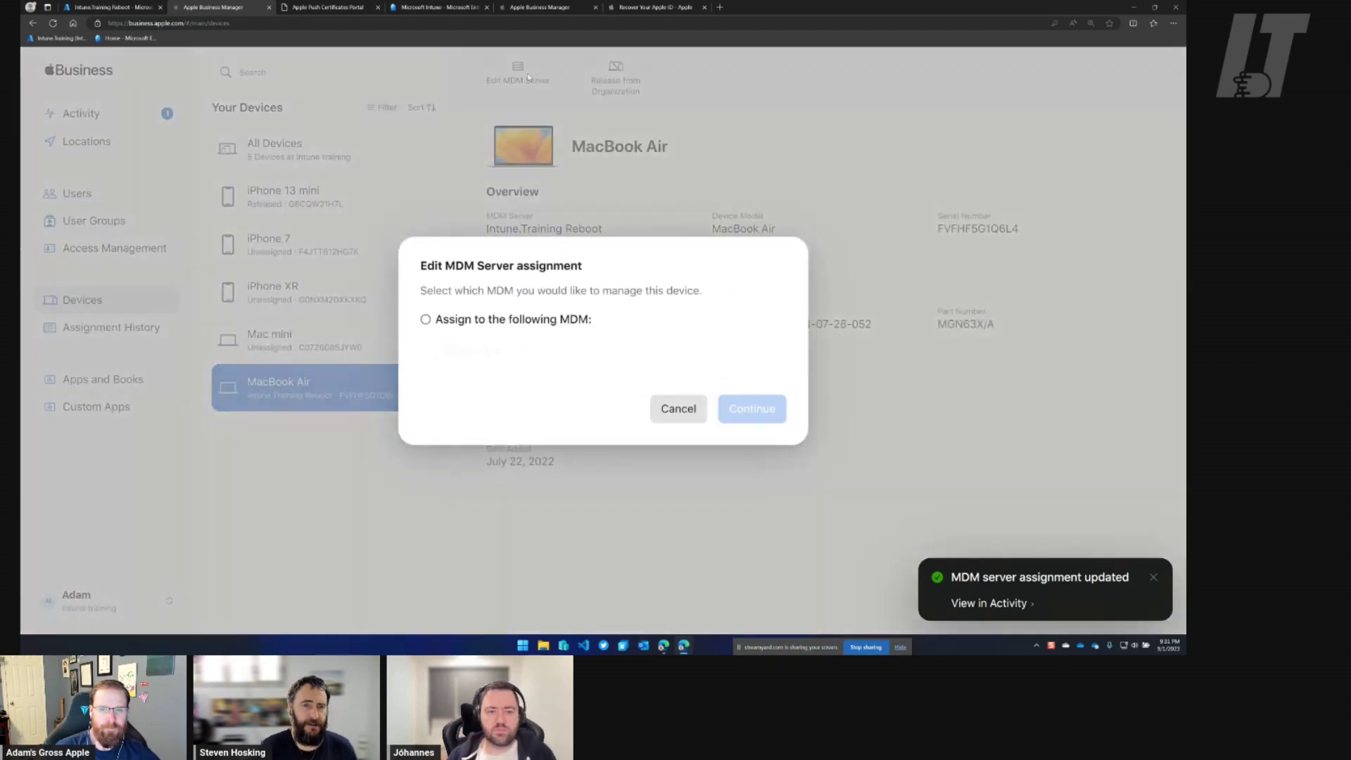
{"action": "left_click", "coordinate": [555, 320]}
{"action": "left_click", "coordinate": [552, 352]}
{"action": "left_click", "coordinate": [551, 351]}
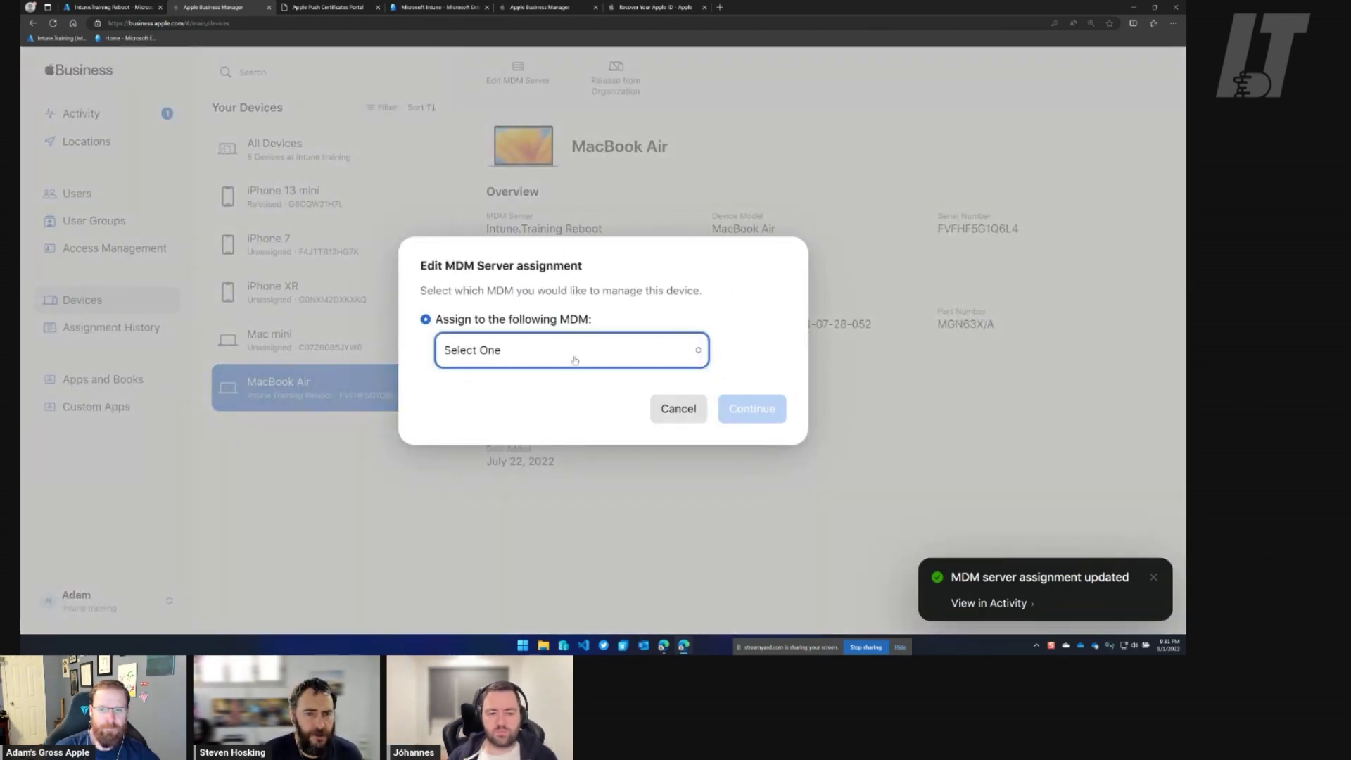
{"action": "left_click", "coordinate": [678, 409]}
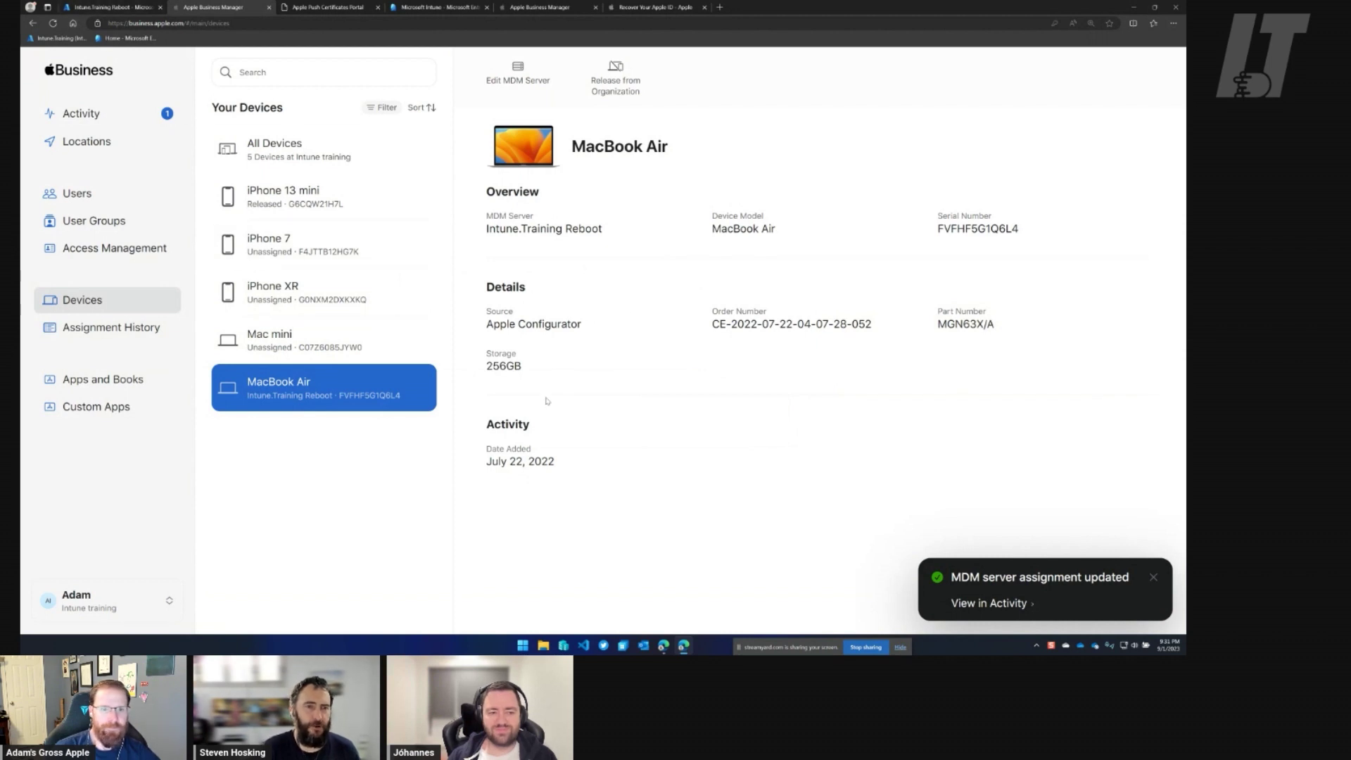
{"action": "left_click", "coordinate": [275, 154]}
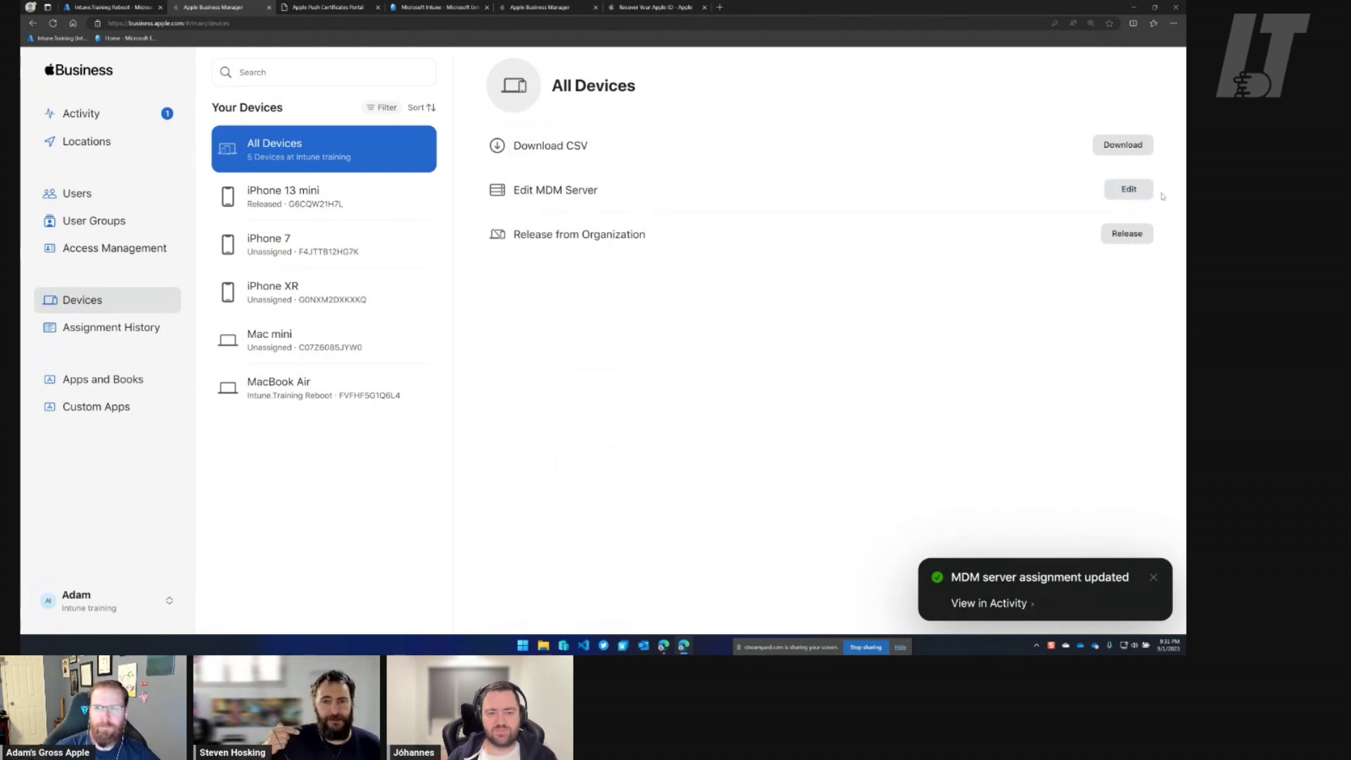
Step: Preview bulk assign to Intune.Training Reboot and unassign, cancel, then reopen the MacBook Air's MDM options
{"action": "left_click", "coordinate": [1128, 189]}
{"action": "left_click", "coordinate": [472, 307]}
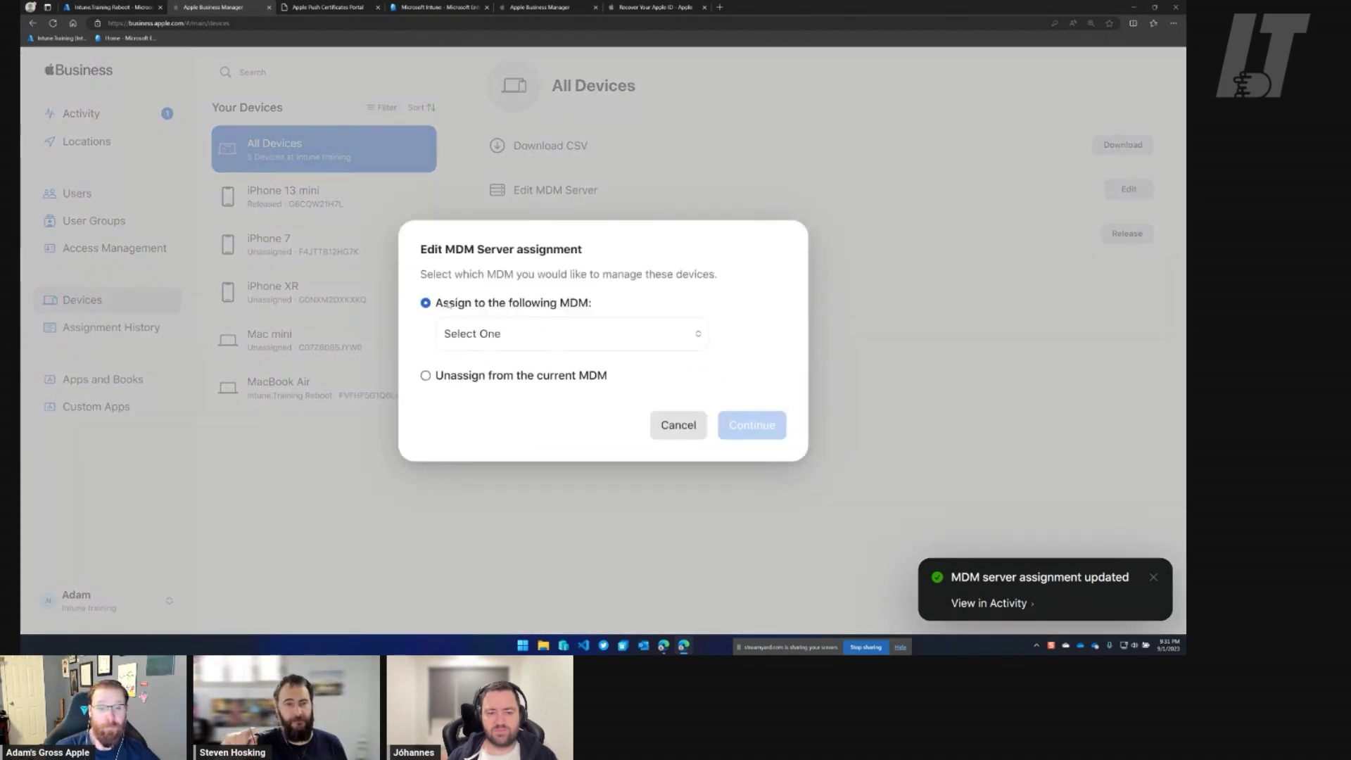
{"action": "left_click", "coordinate": [541, 342]}
{"action": "left_click", "coordinate": [534, 373]}
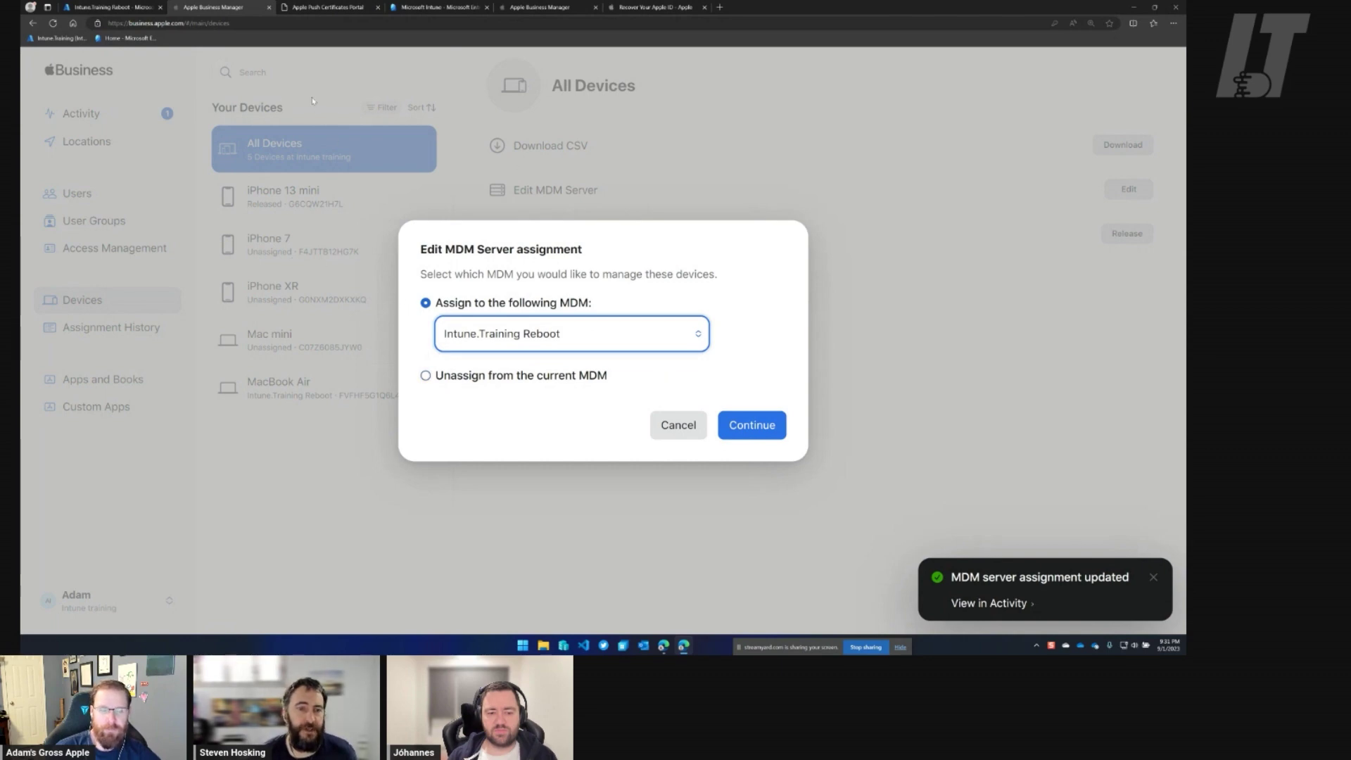
{"action": "left_click", "coordinate": [499, 379]}
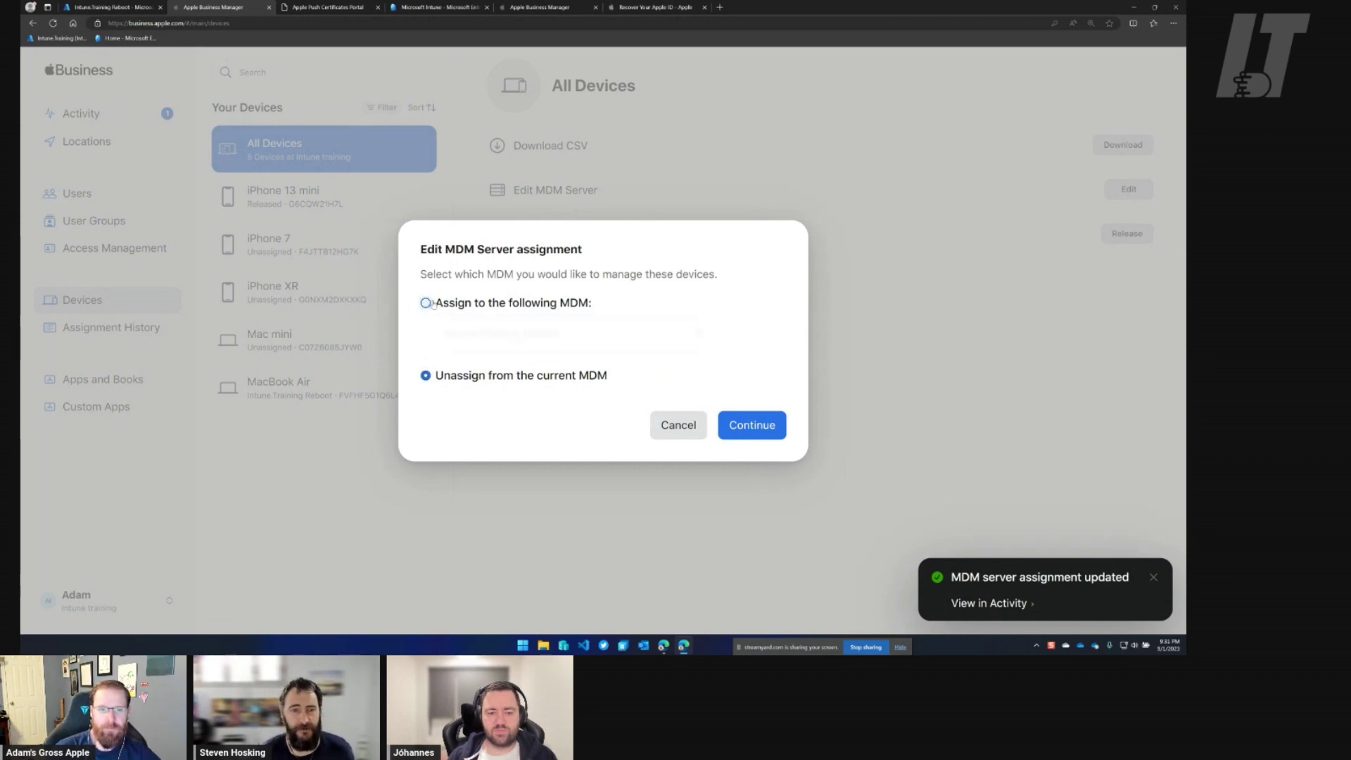
{"action": "left_click", "coordinate": [678, 425]}
{"action": "left_click", "coordinate": [320, 387]}
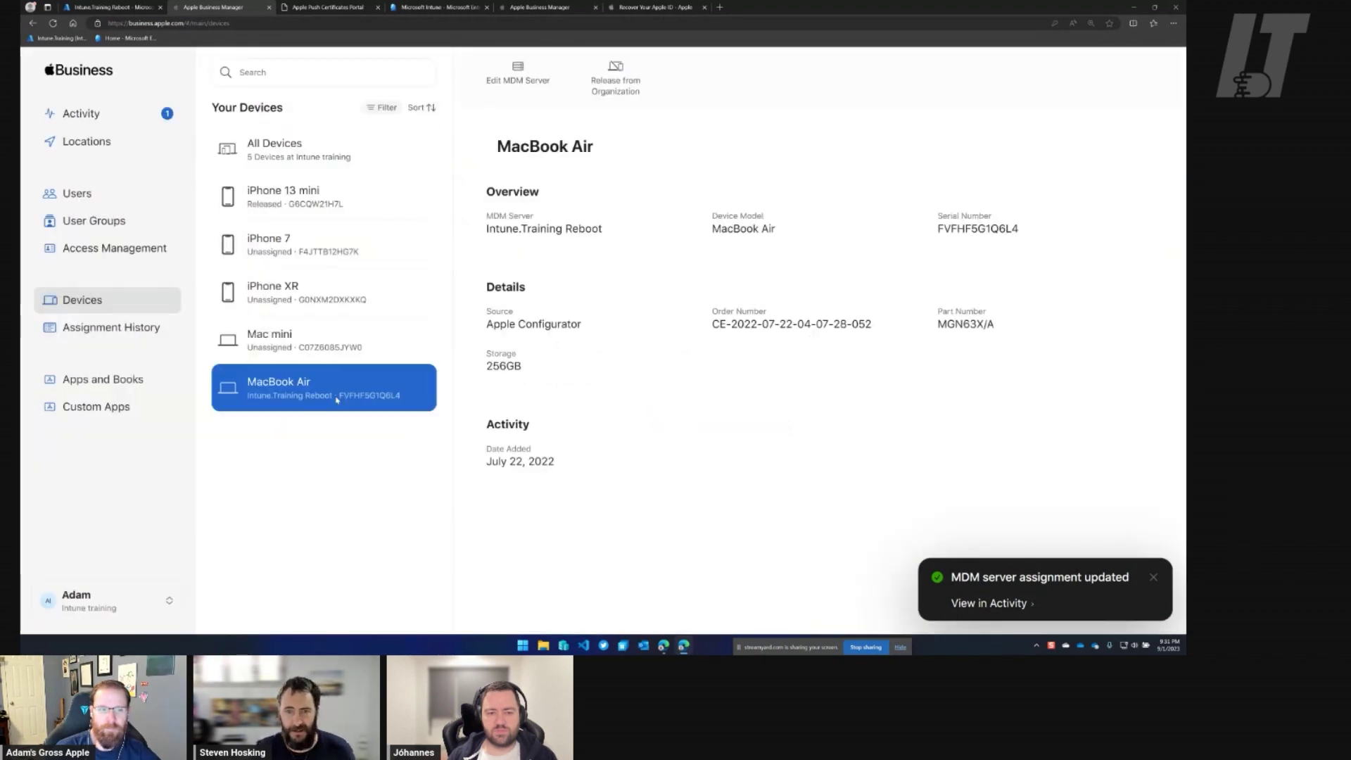
{"action": "left_click", "coordinate": [518, 71]}
{"action": "left_click", "coordinate": [562, 340]}
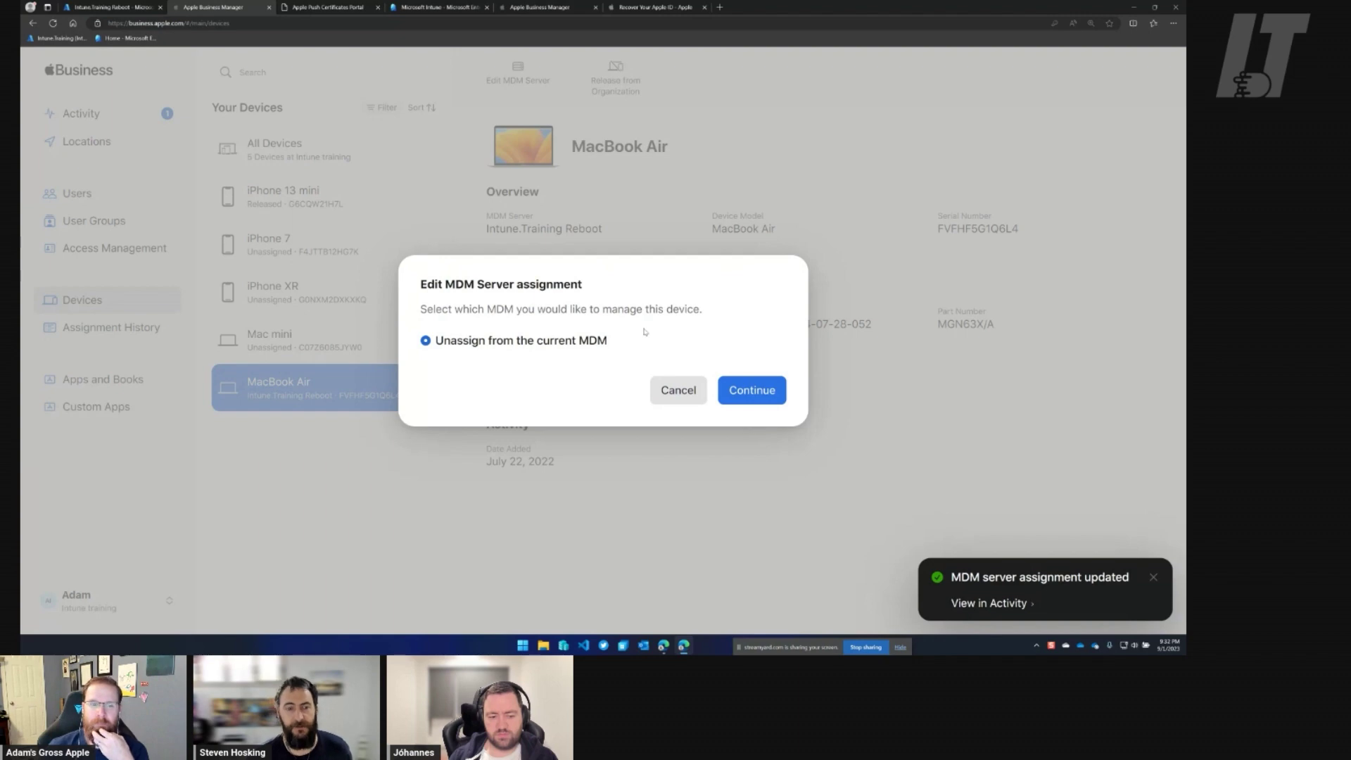
{"action": "left_click", "coordinate": [688, 391]}
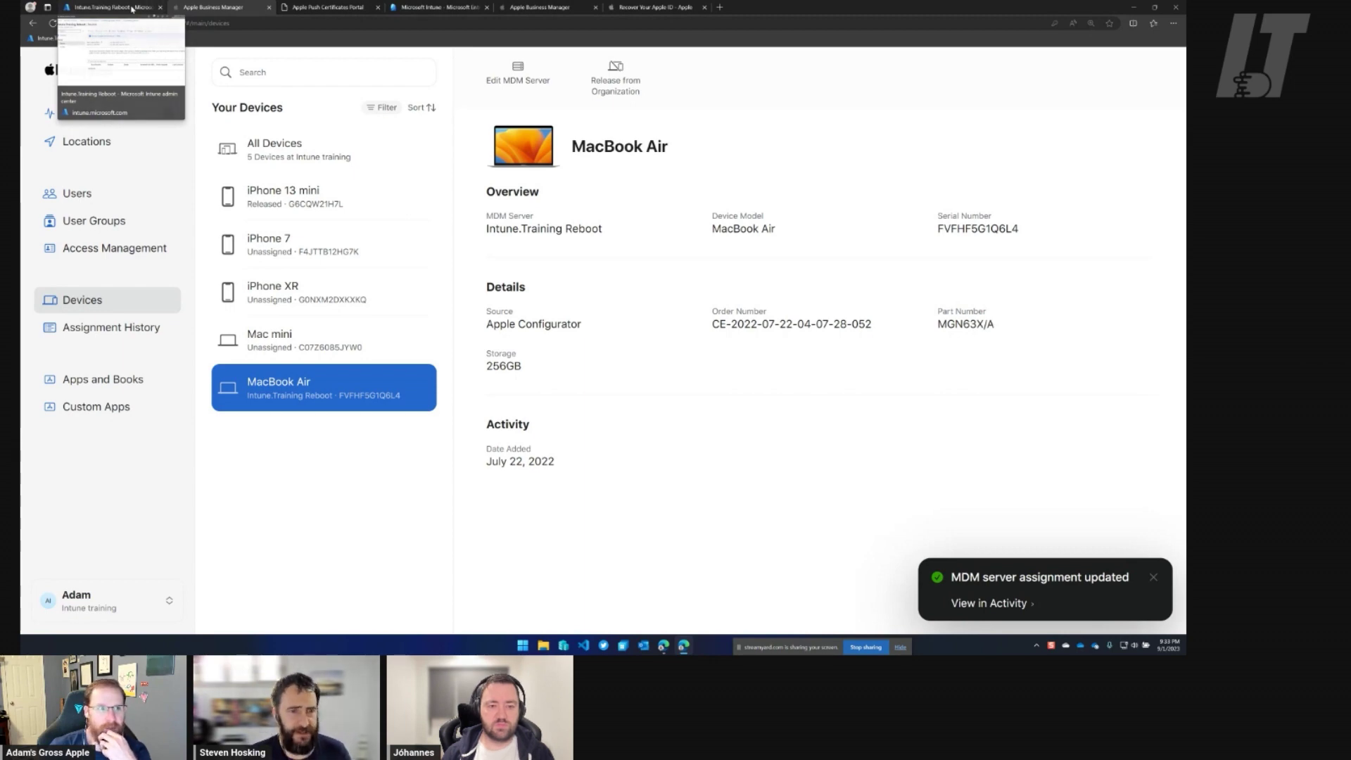
Step: Refresh the token's device sync, then open its Profiles page and the Create profile platform list
{"action": "left_click", "coordinate": [132, 8]}
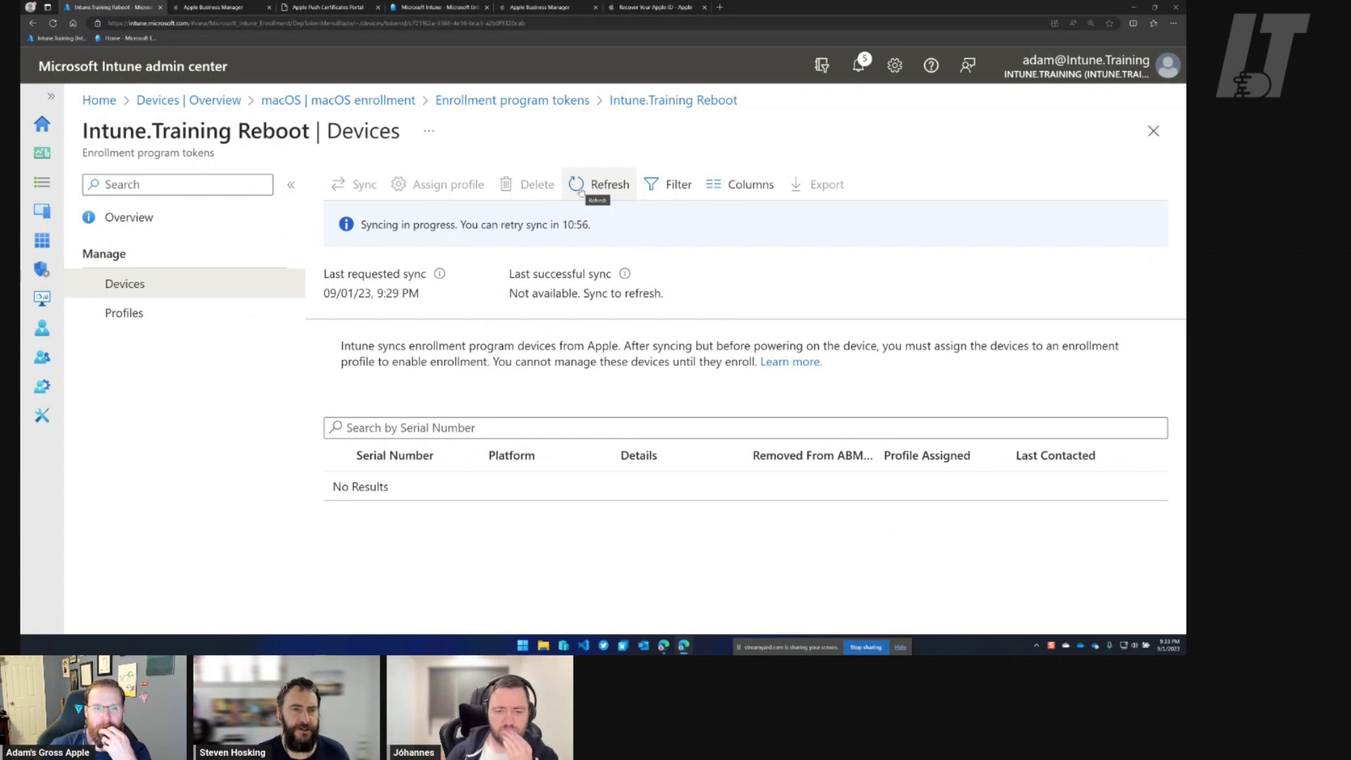
{"action": "left_click", "coordinate": [581, 190]}
{"action": "left_click", "coordinate": [580, 190]}
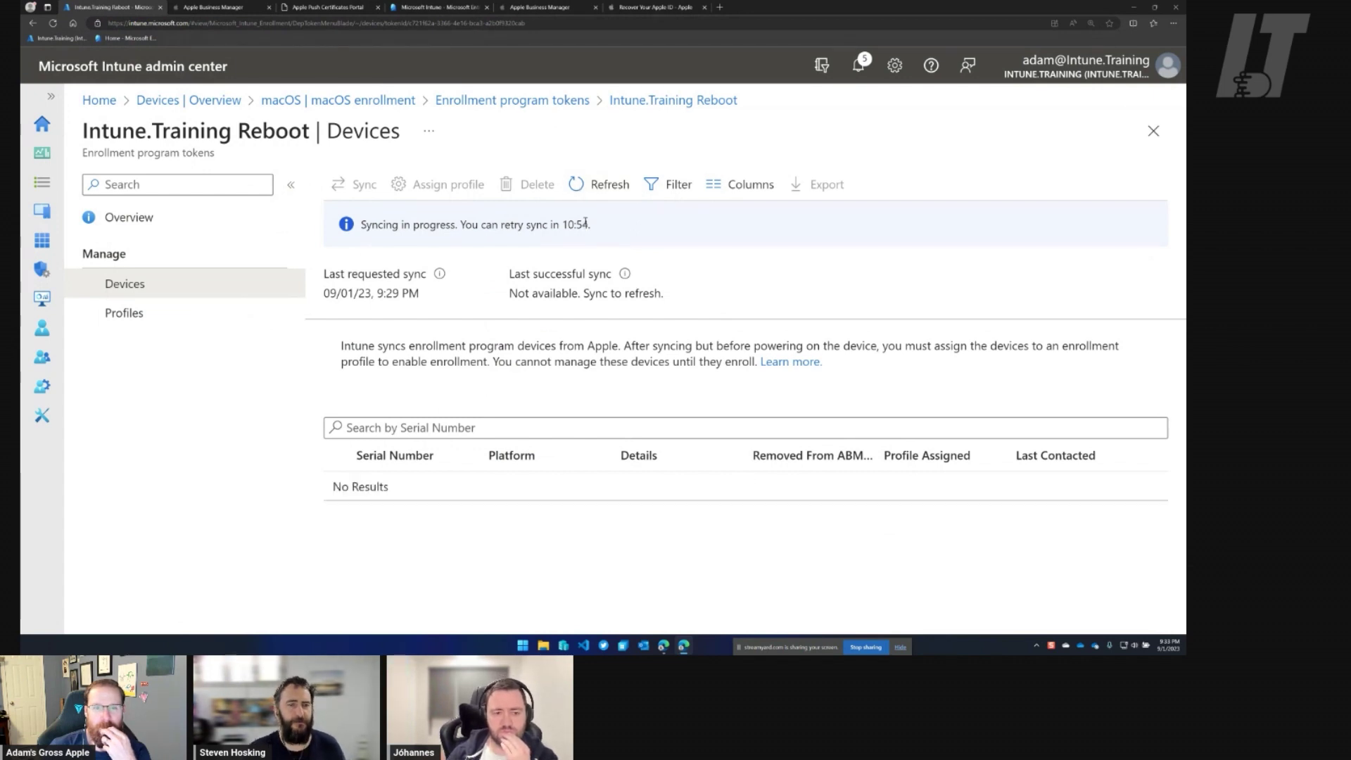
{"action": "triple_click", "coordinate": [585, 223]}
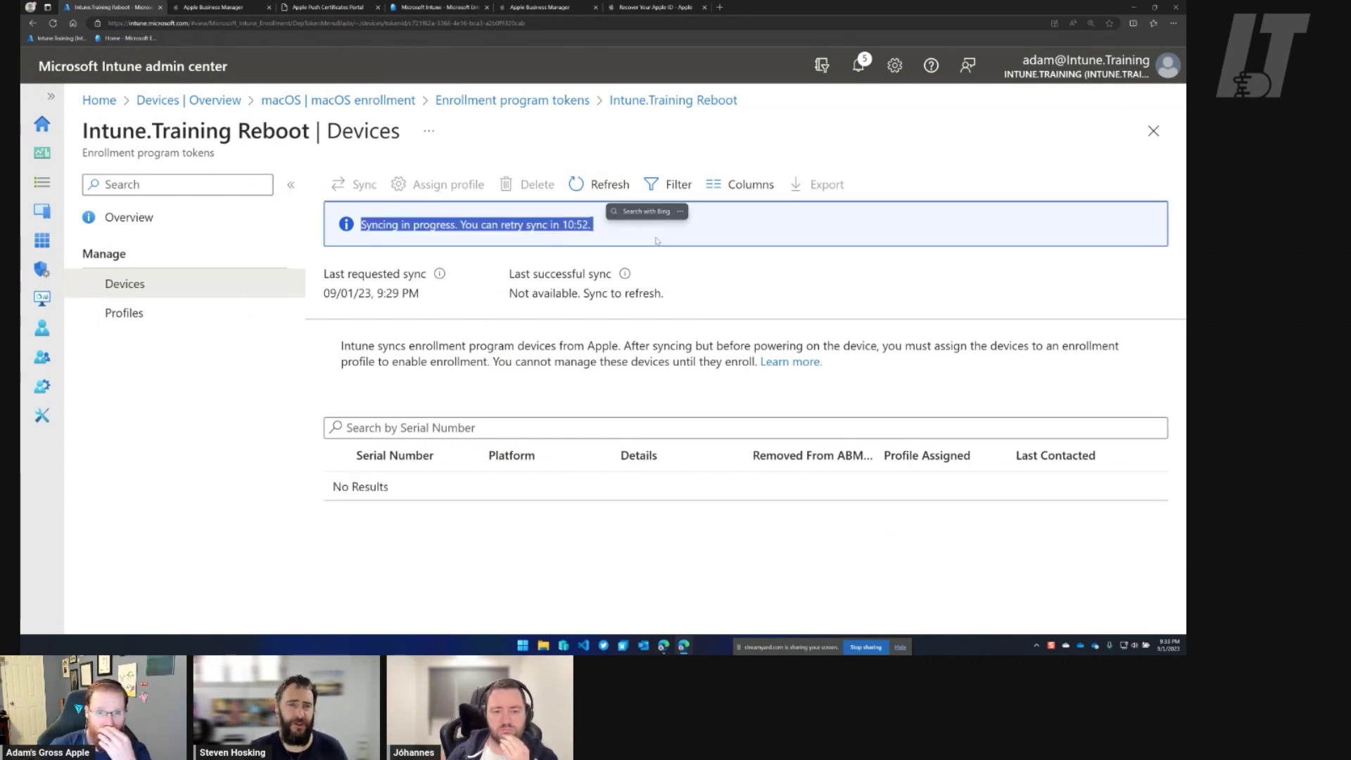
{"action": "left_click", "coordinate": [636, 228]}
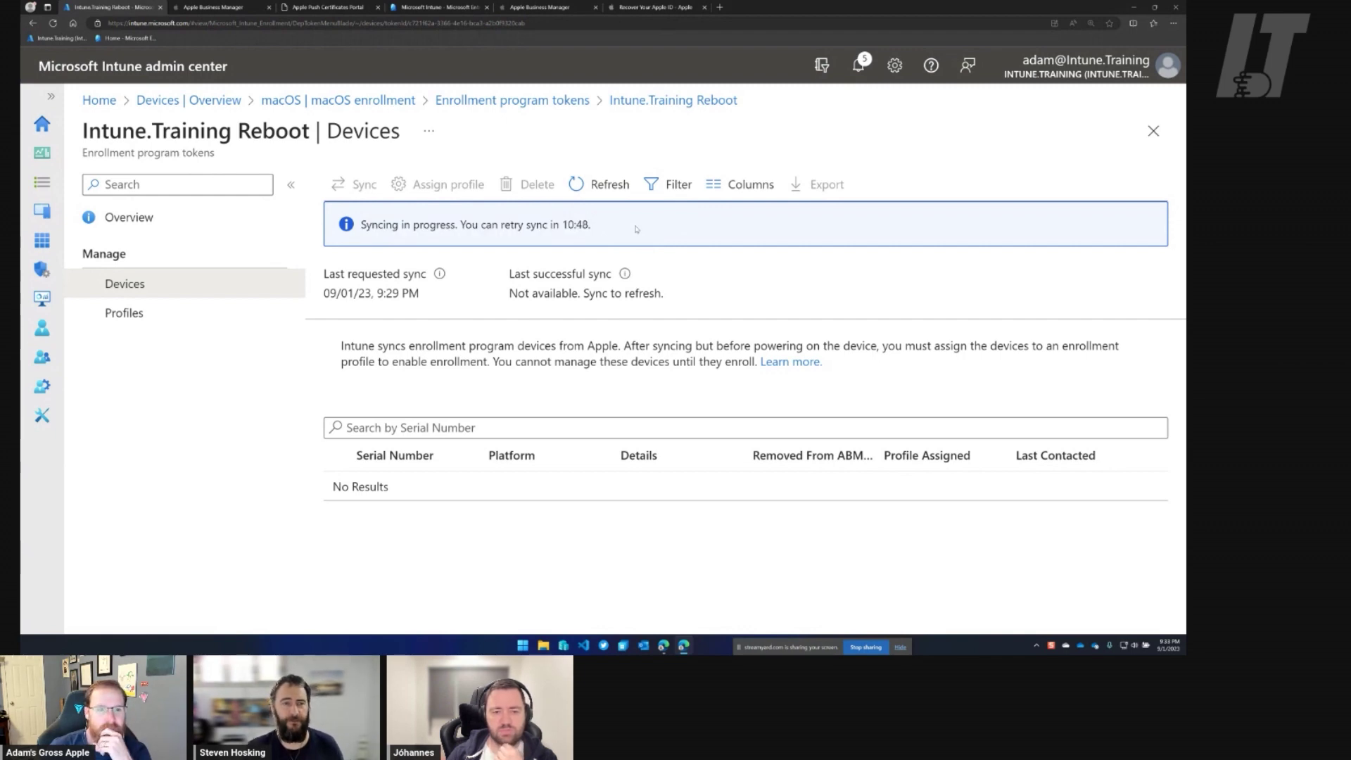
{"action": "left_click", "coordinate": [166, 315]}
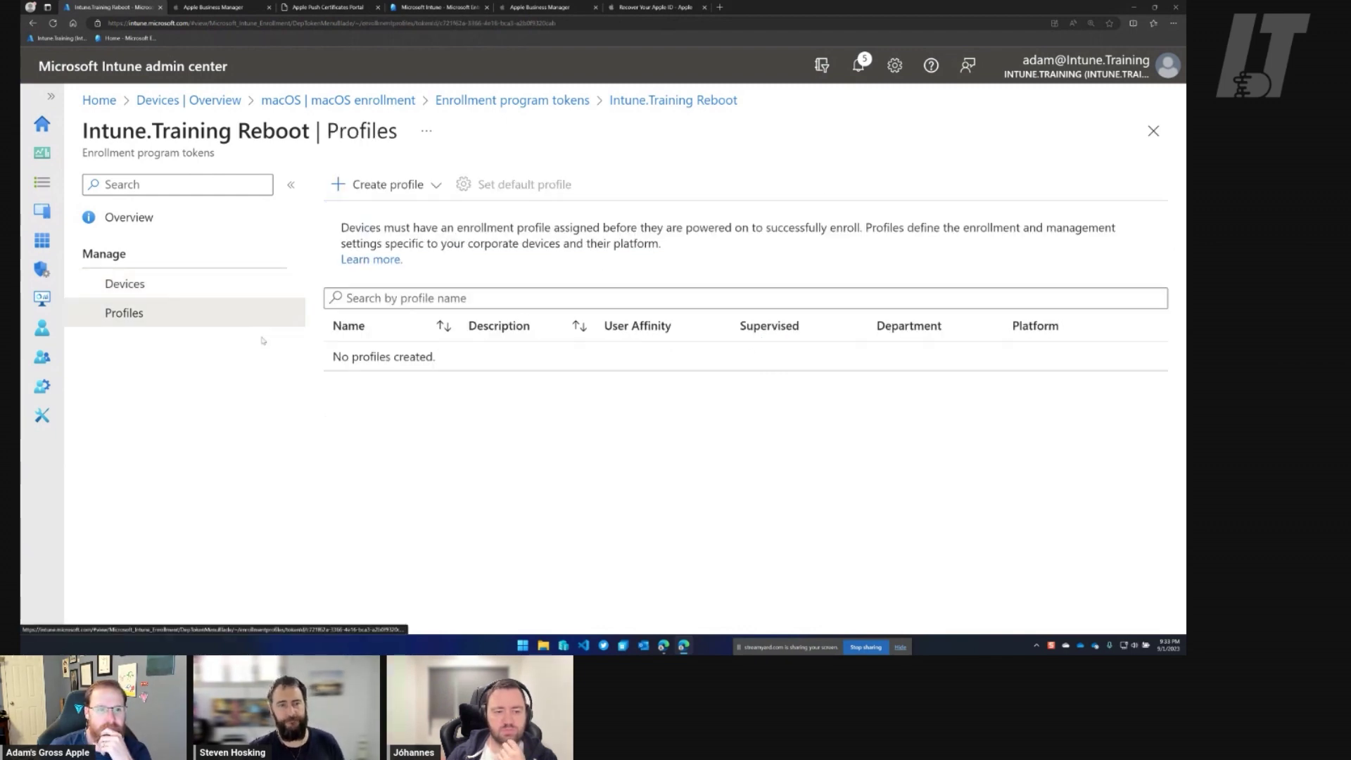
{"action": "left_click", "coordinate": [387, 184]}
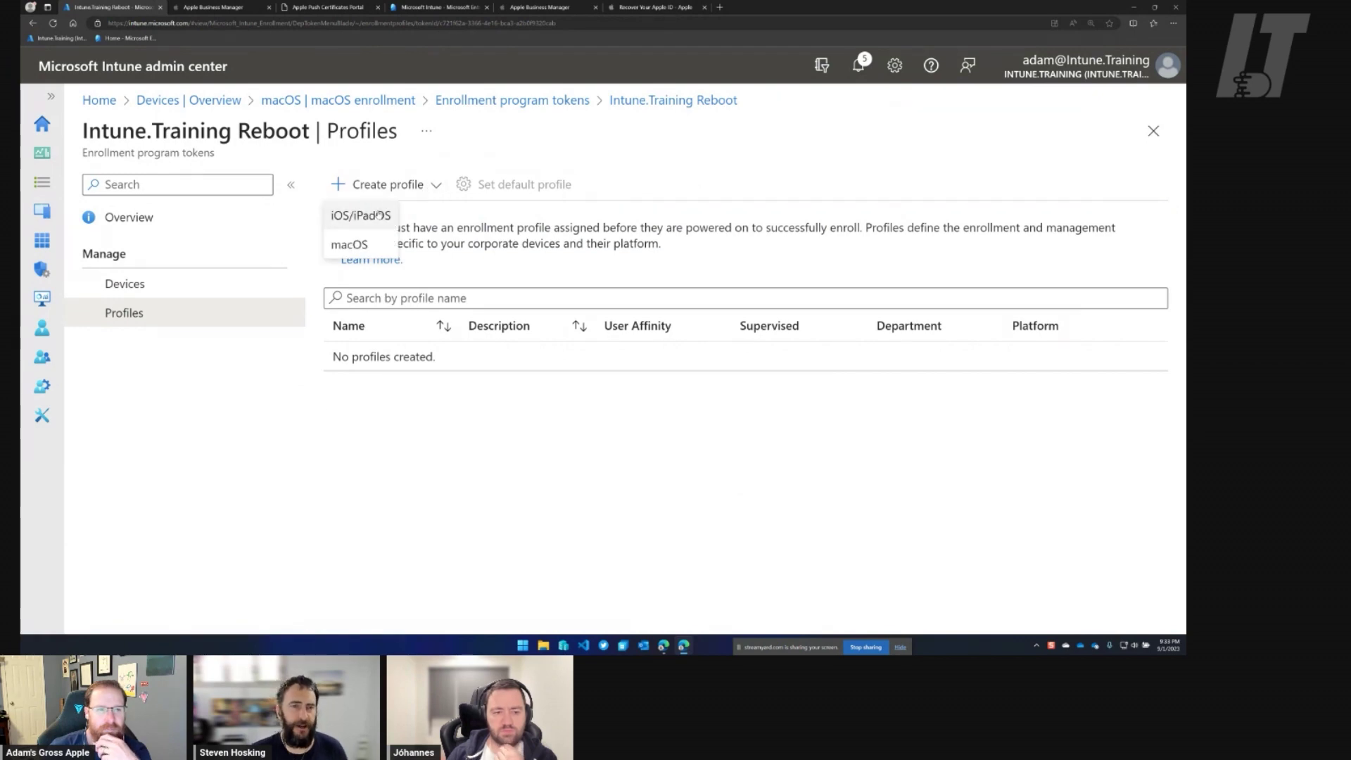
Step: Create a macOS enrollment profile and enter the name 'MacOS Default Provisioning'
{"action": "left_click", "coordinate": [367, 246]}
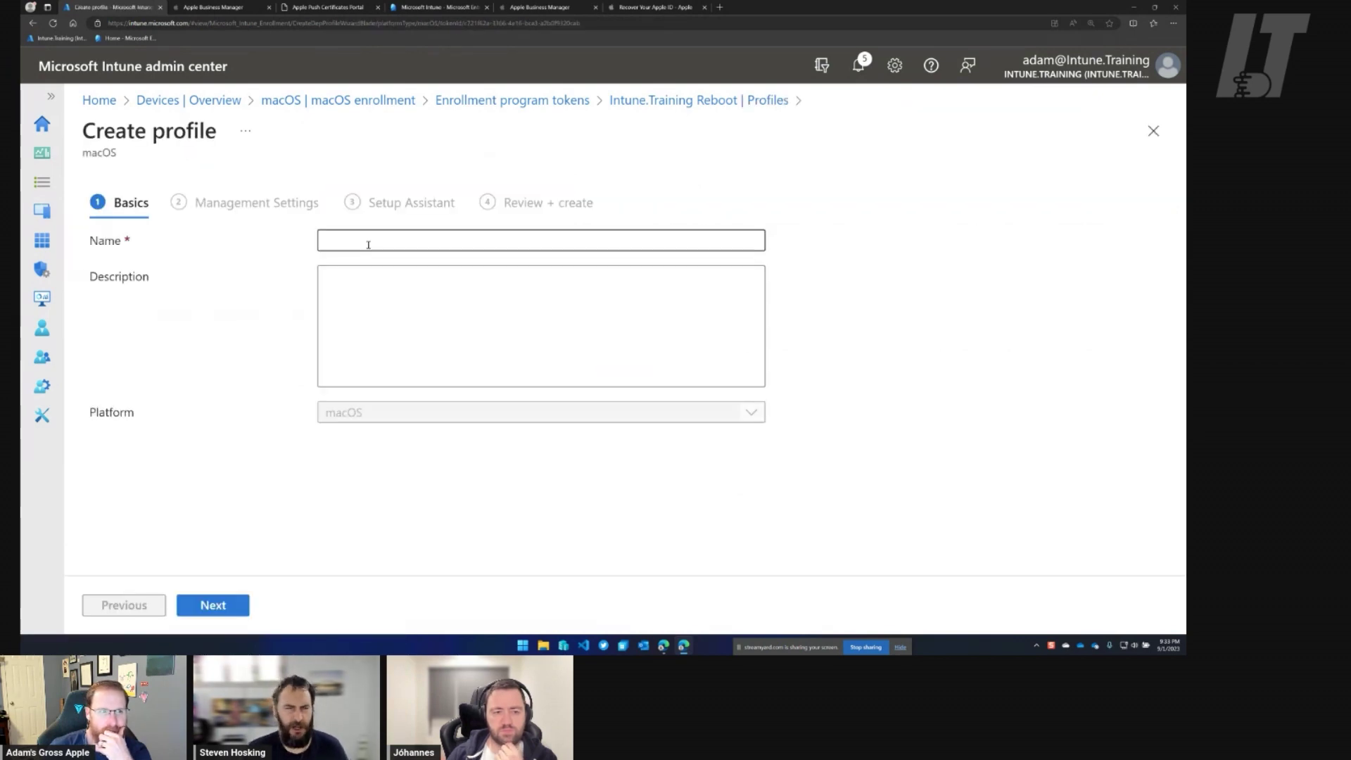
{"action": "left_click", "coordinate": [353, 240]}
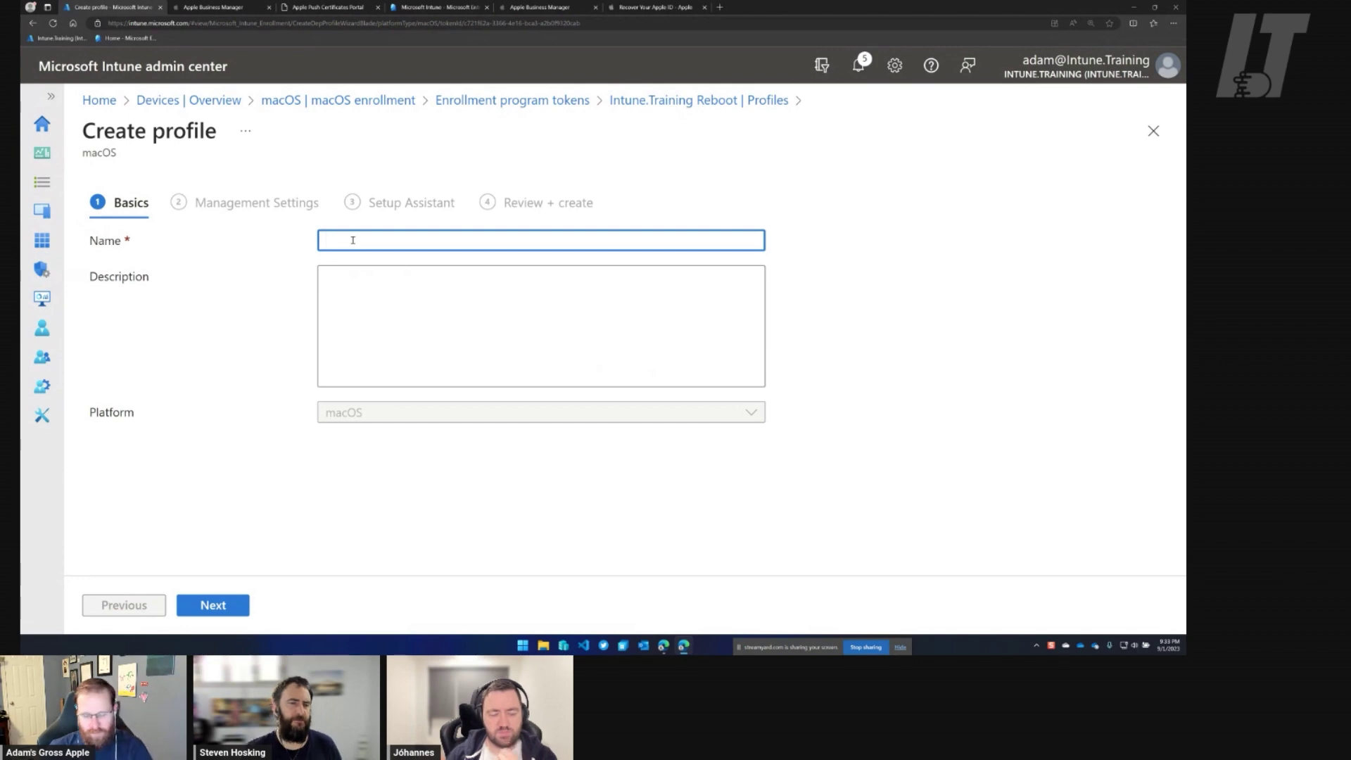
{"action": "type", "text": "Mac"}
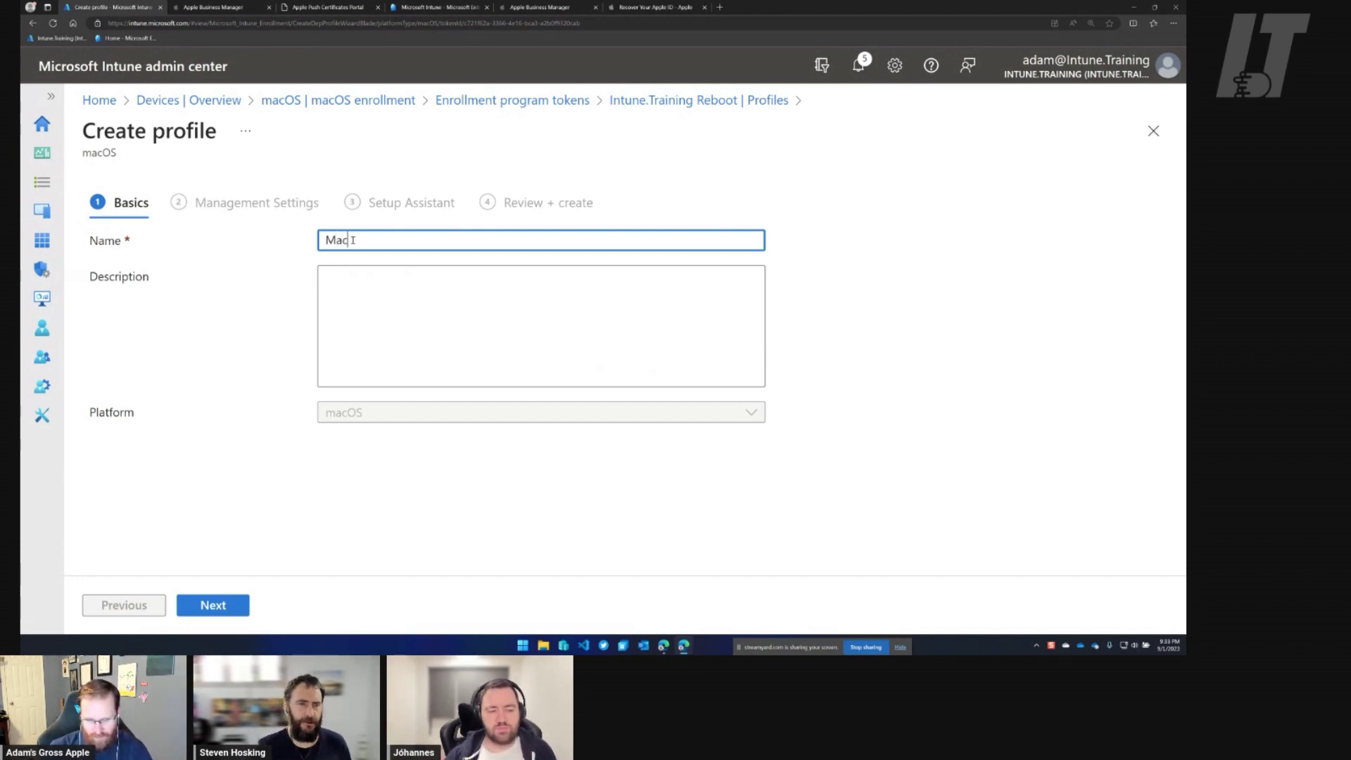
{"action": "type", "text": "OS Def"}
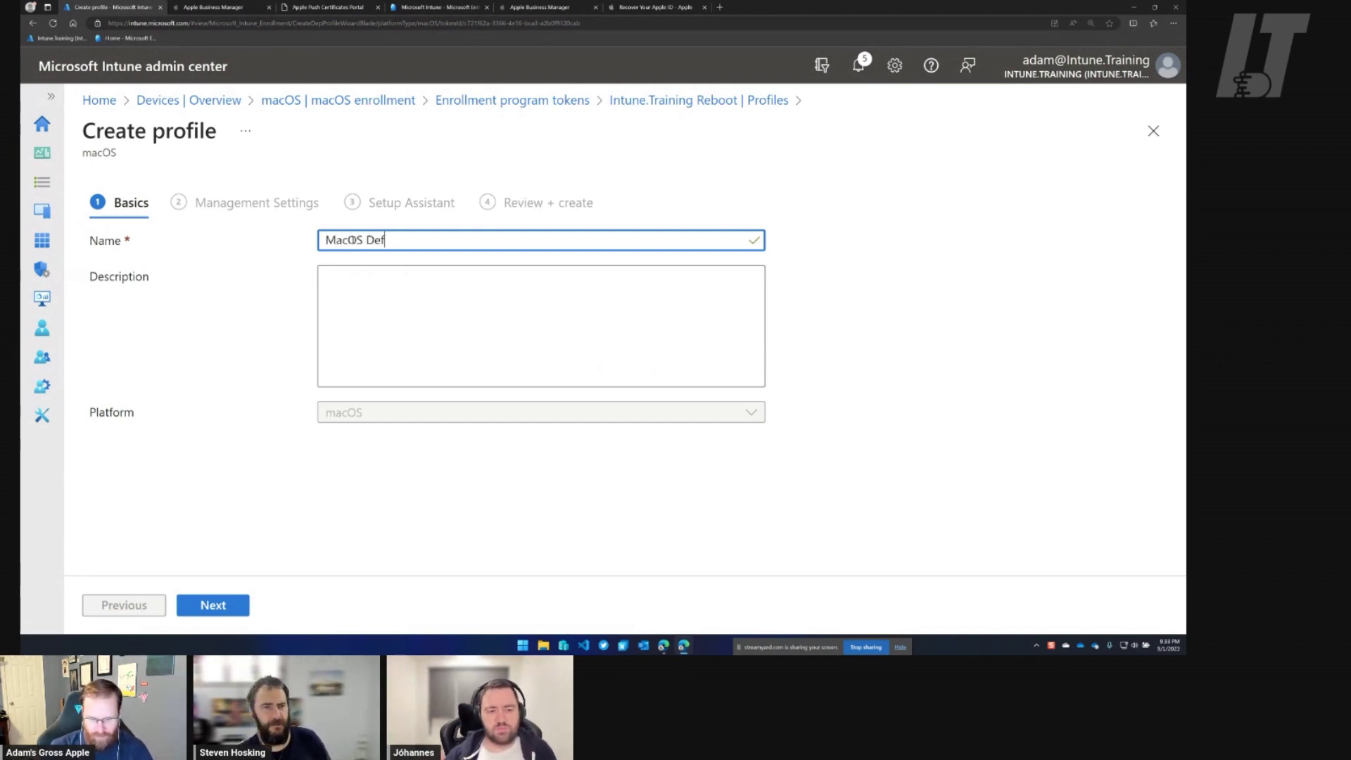
{"action": "type", "text": "ault"}
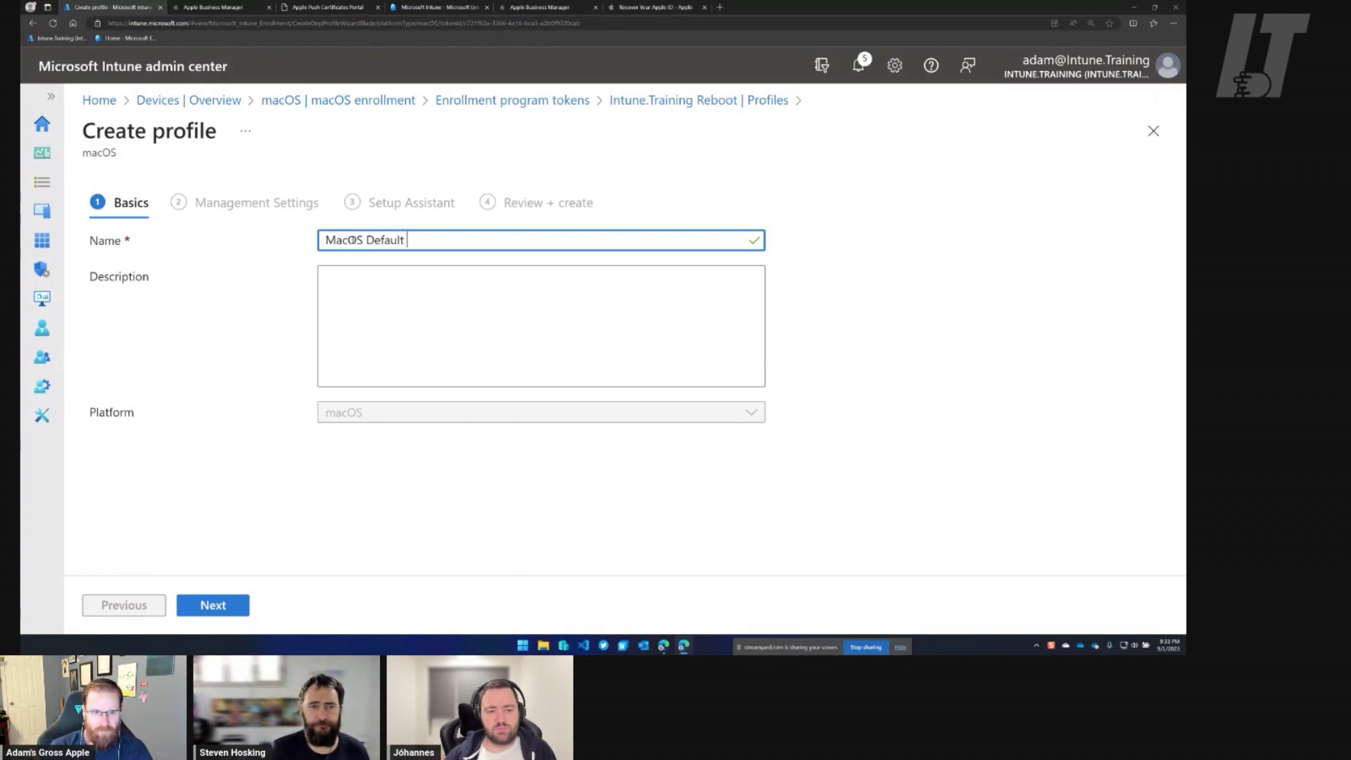
{"action": "type", "text": " Pr"}
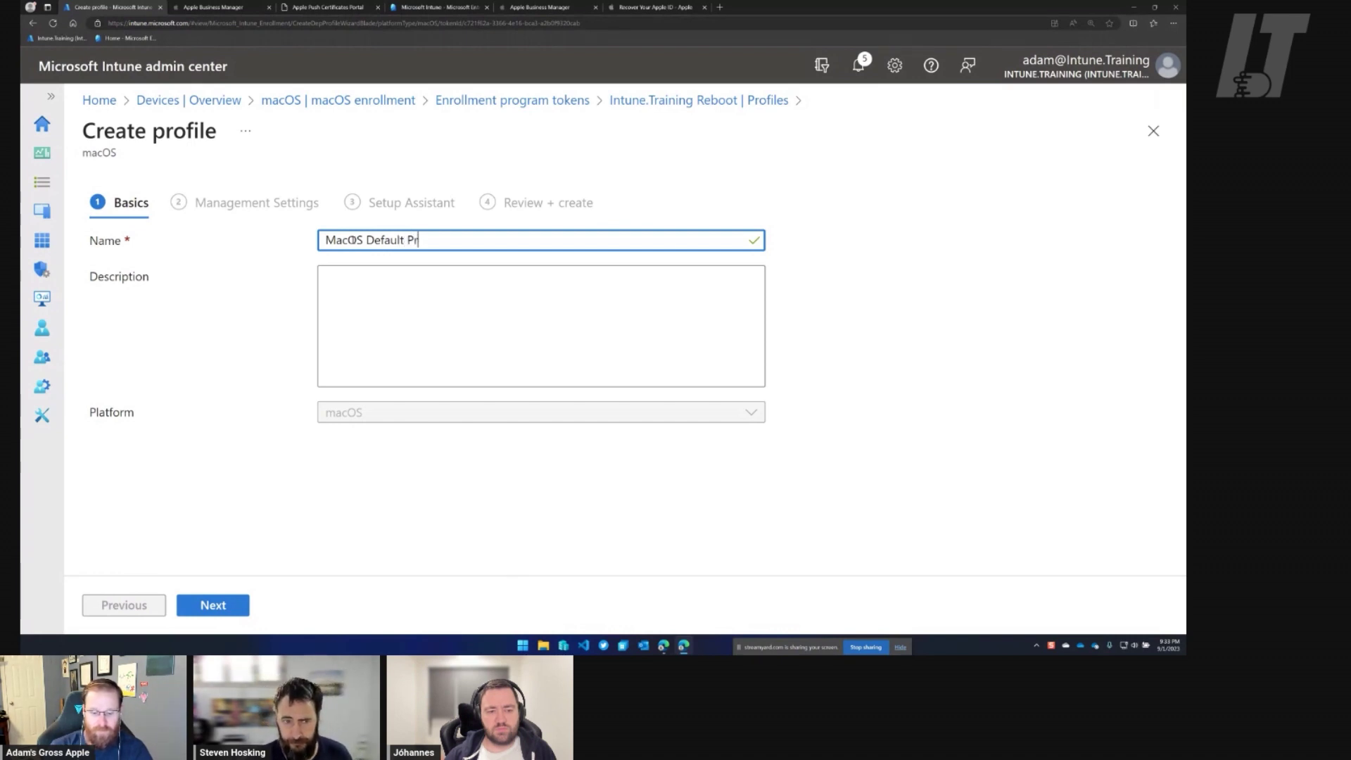
{"action": "type", "text": "ovisioning"}
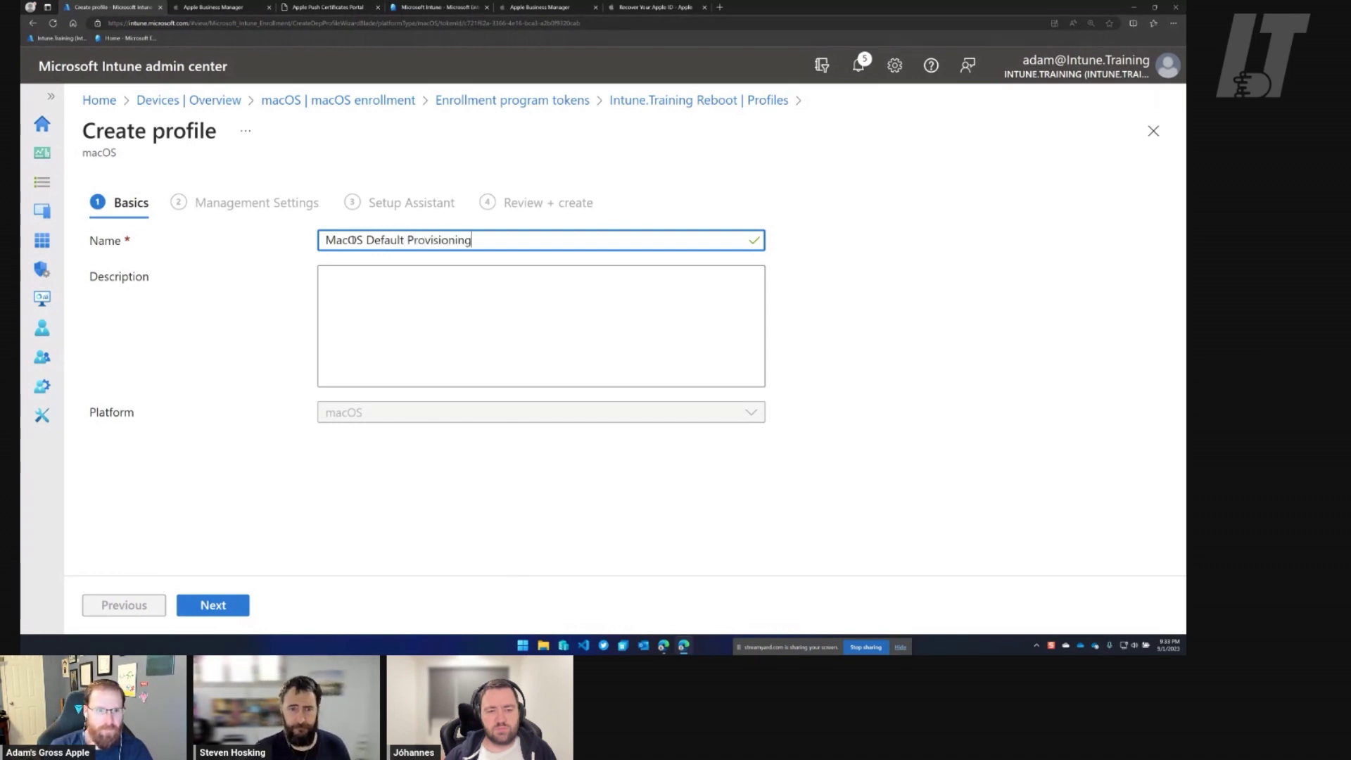
Step: Correct the name's first letter to read 'macOS Default Provisioning' and continue to Management Settings
{"action": "key", "text": "Home"}
{"action": "key", "text": "Delete"}
{"action": "type", "text": "M"}
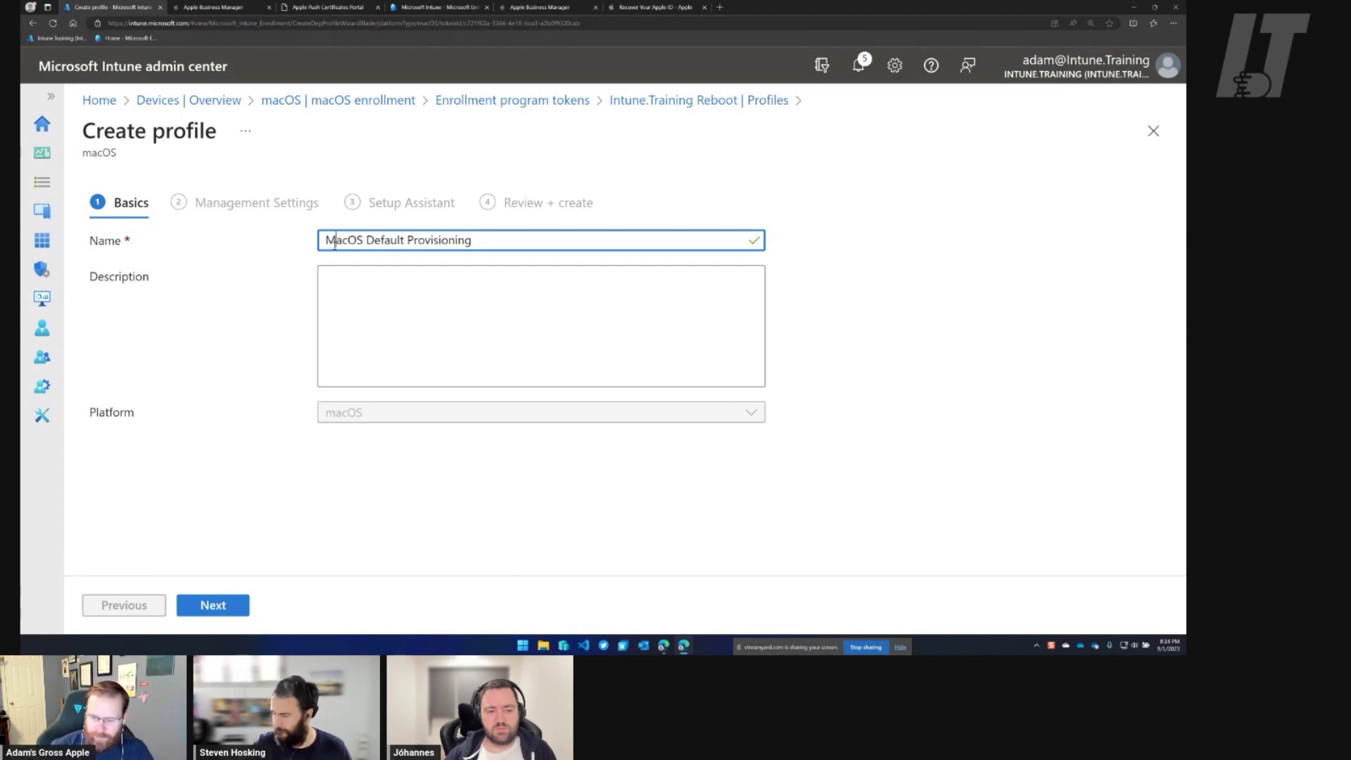
{"action": "key", "text": "BackSpace"}
{"action": "type", "text": "M"}
{"action": "key", "text": "BackSpace"}
{"action": "type", "text": "M"}
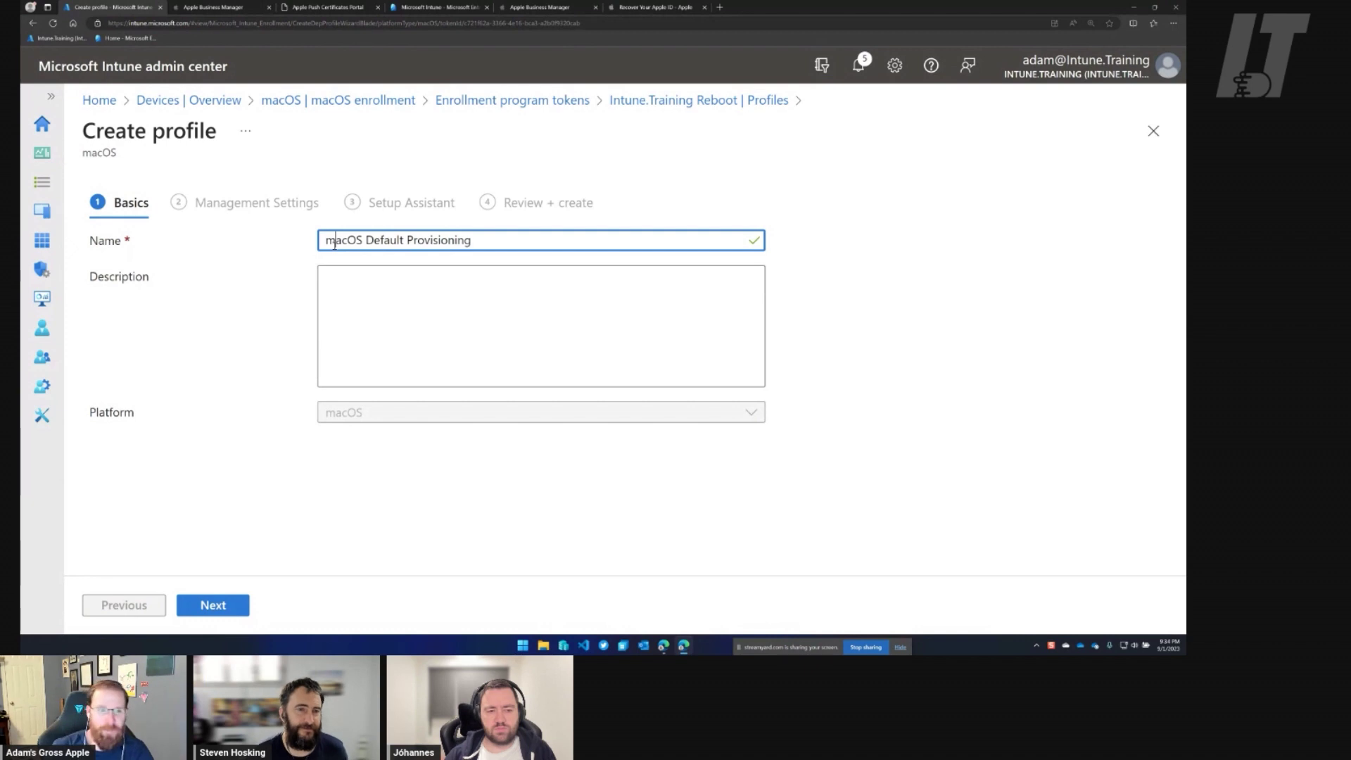
{"action": "left_click", "coordinate": [220, 608]}
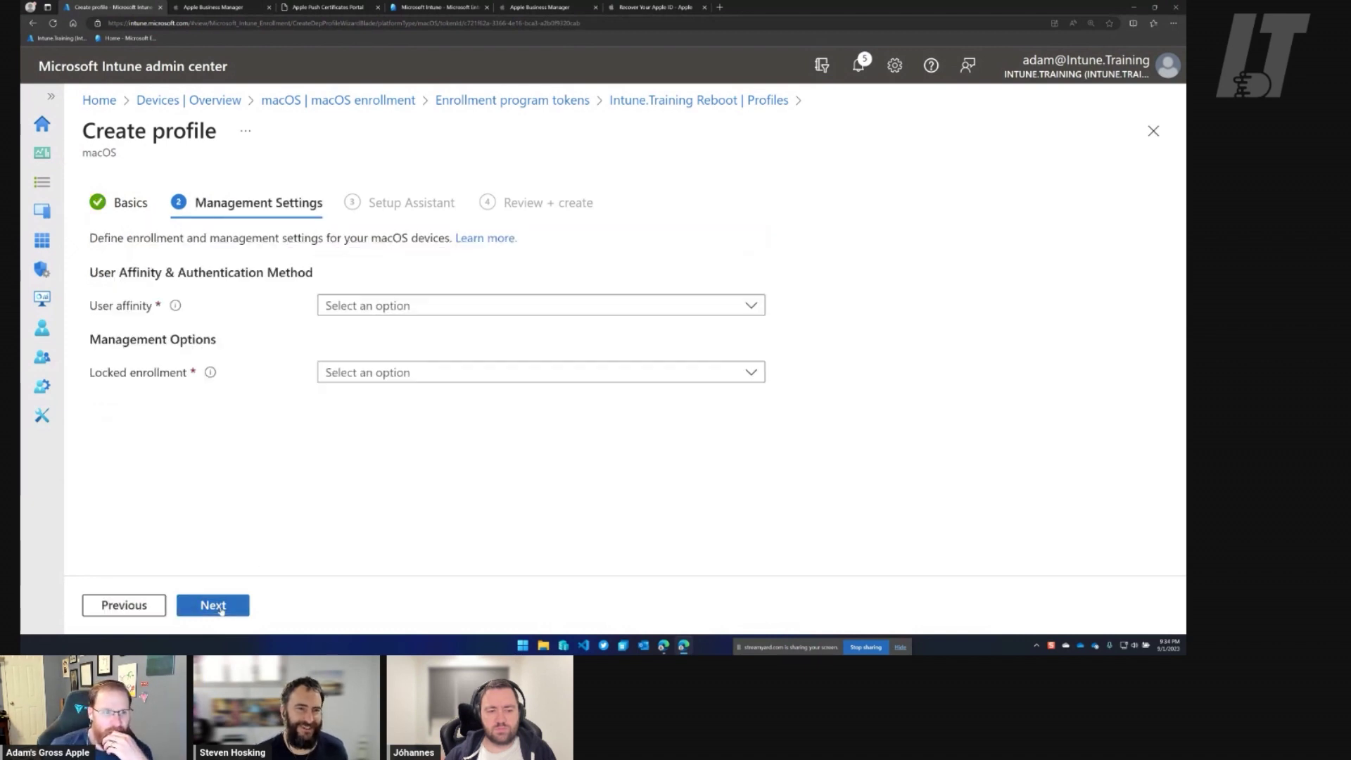
Step: Go back to Basics to recheck the 'mac' part of the profile name, then return to Management Settings
{"action": "left_click", "coordinate": [441, 307]}
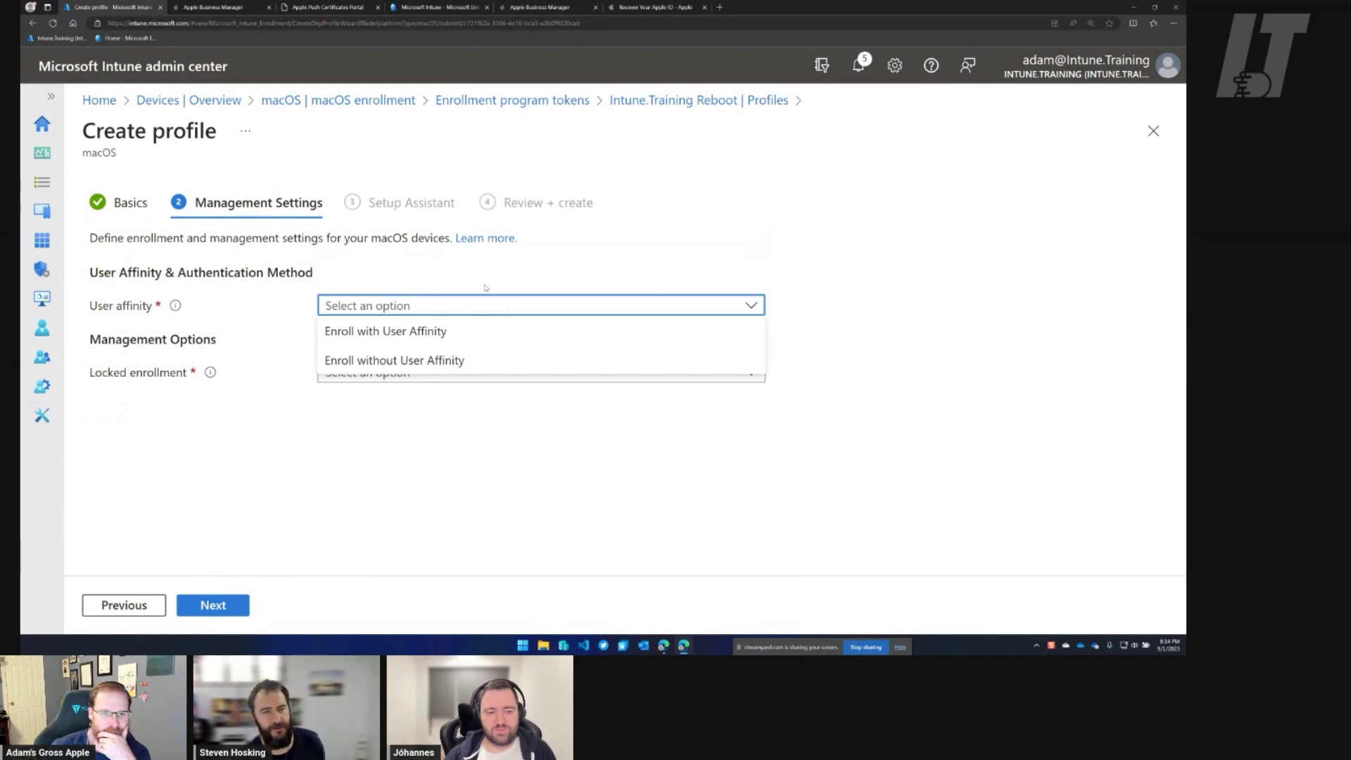
{"action": "left_click", "coordinate": [124, 605]}
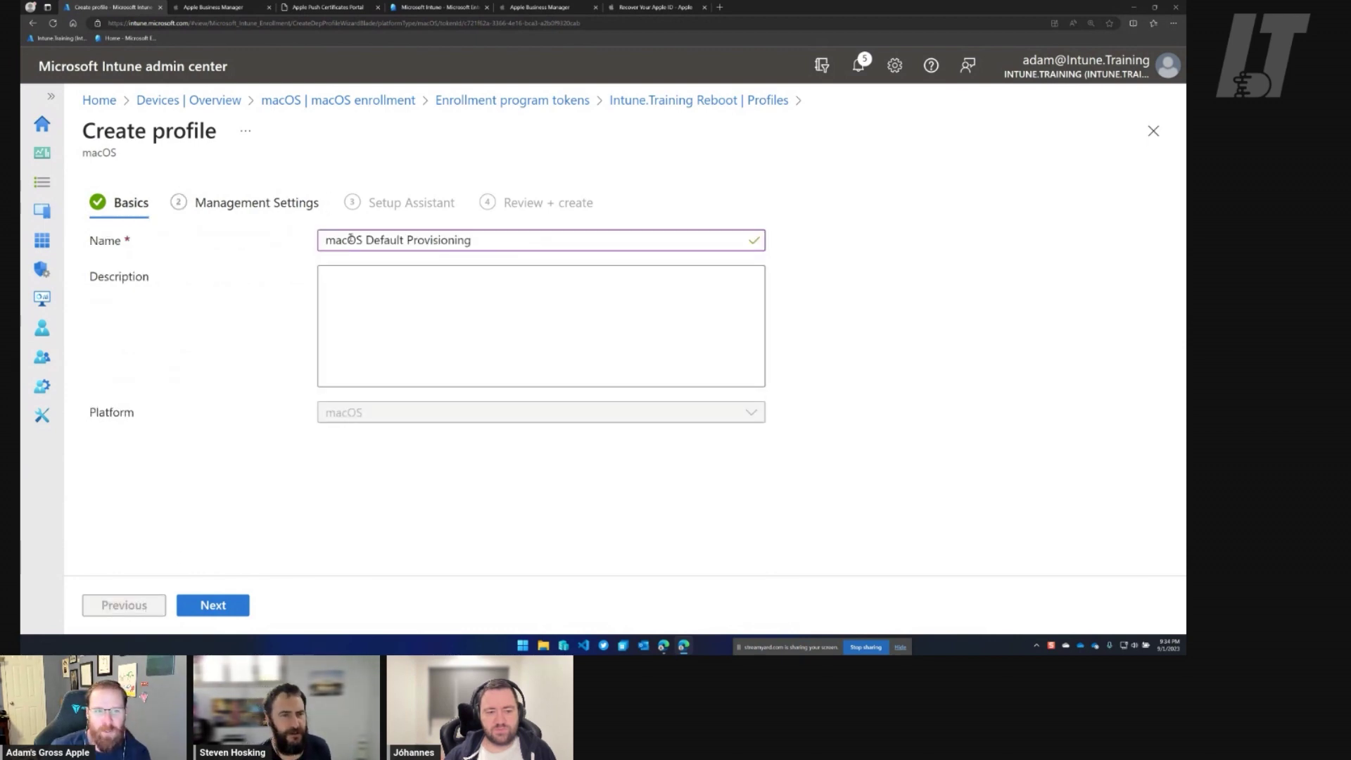
{"action": "left_click_drag", "start_coordinate": [325, 240], "coordinate": [348, 240]}
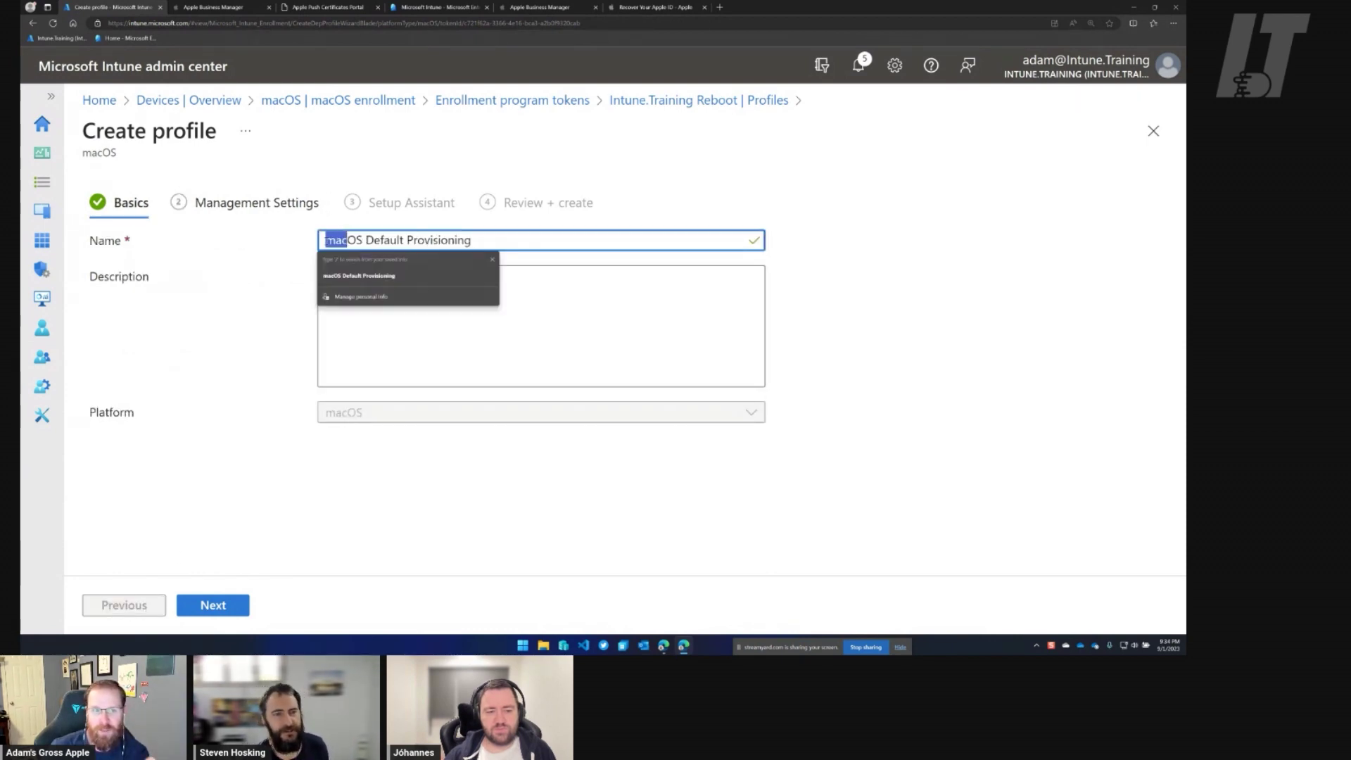
{"action": "left_click", "coordinate": [213, 605]}
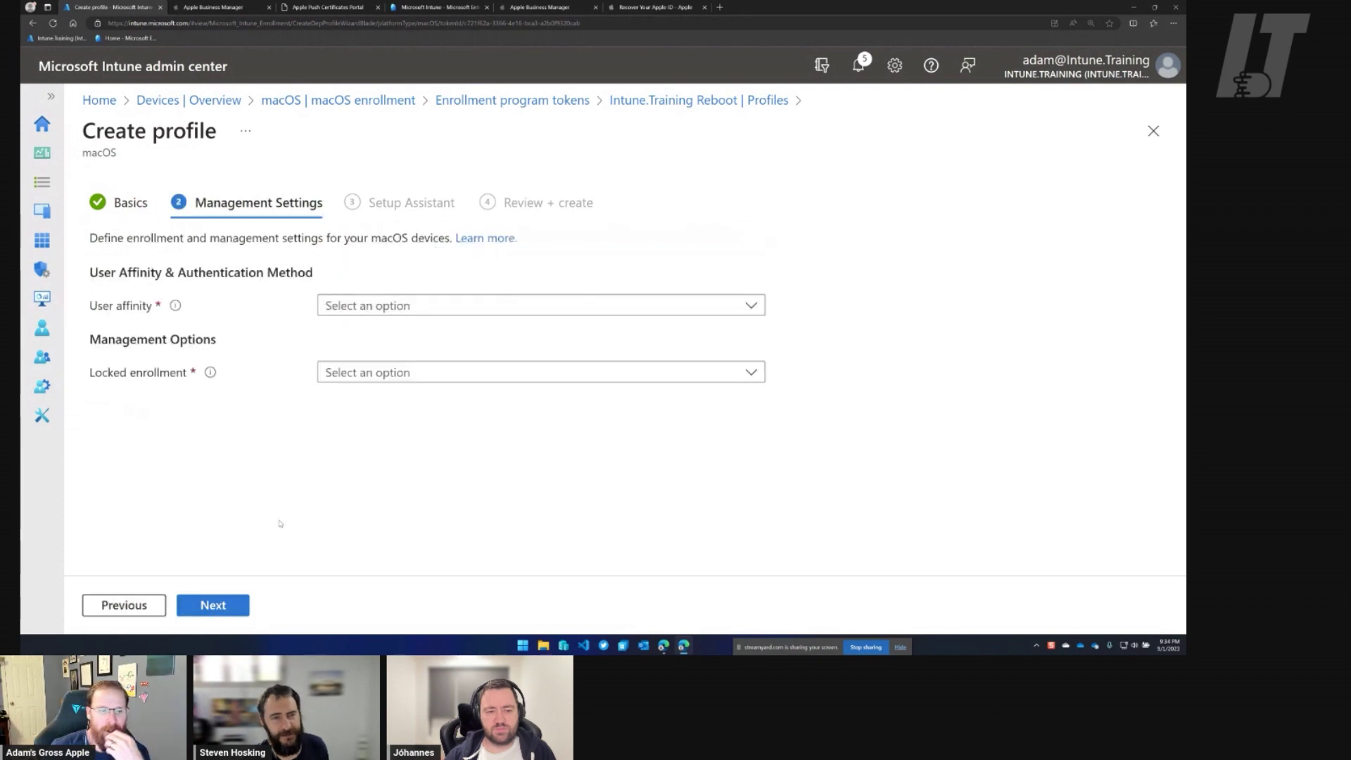
Step: Set User affinity to Enroll with User Affinity and authentication to Setup Assistant with modern authentication
{"action": "left_click", "coordinate": [444, 310]}
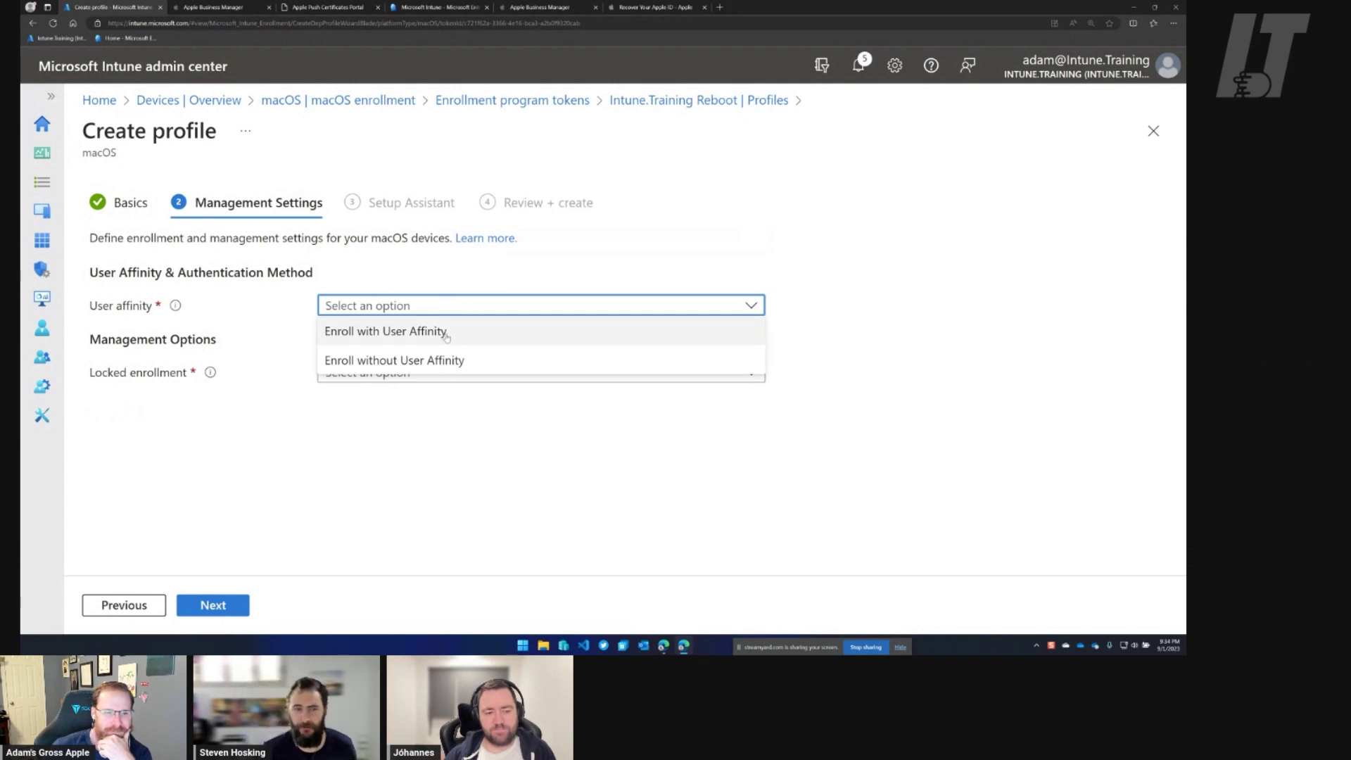
{"action": "left_click", "coordinate": [447, 334]}
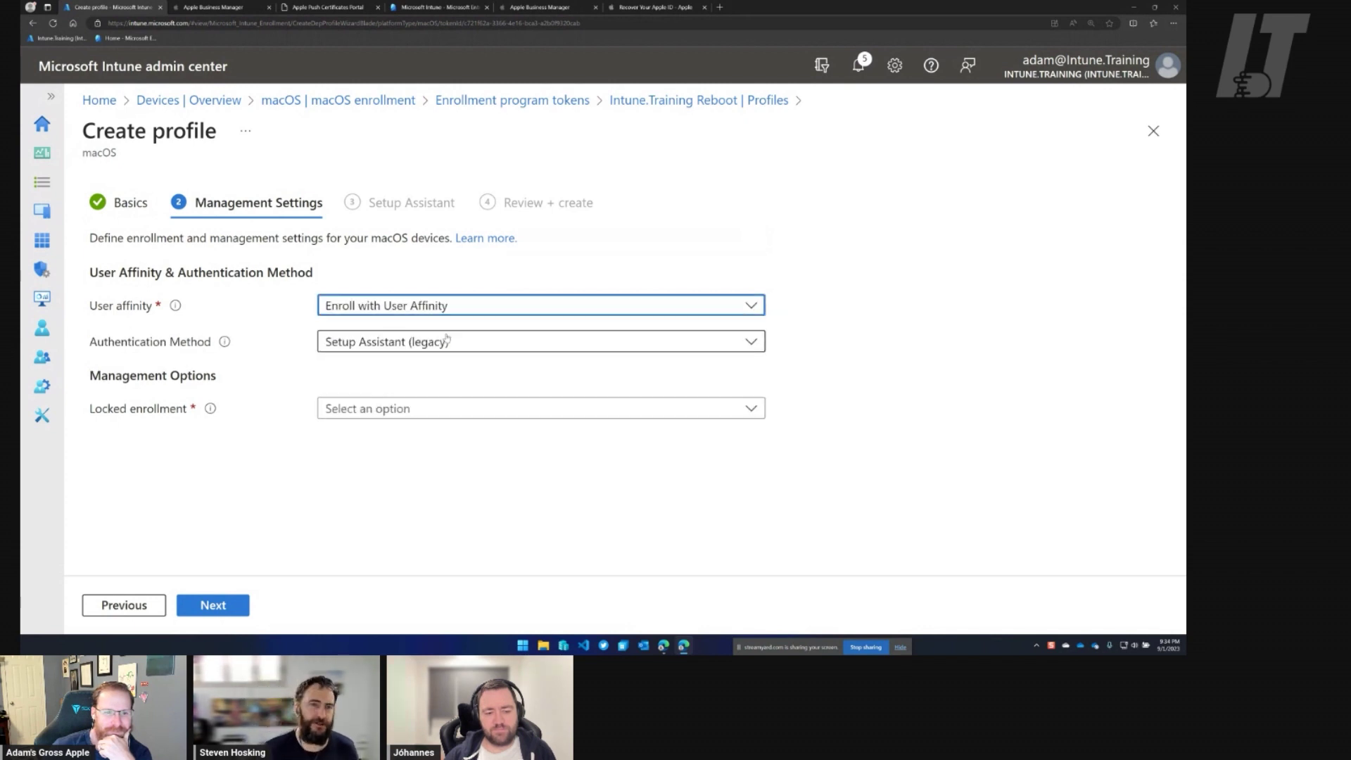
{"action": "left_click", "coordinate": [530, 347]}
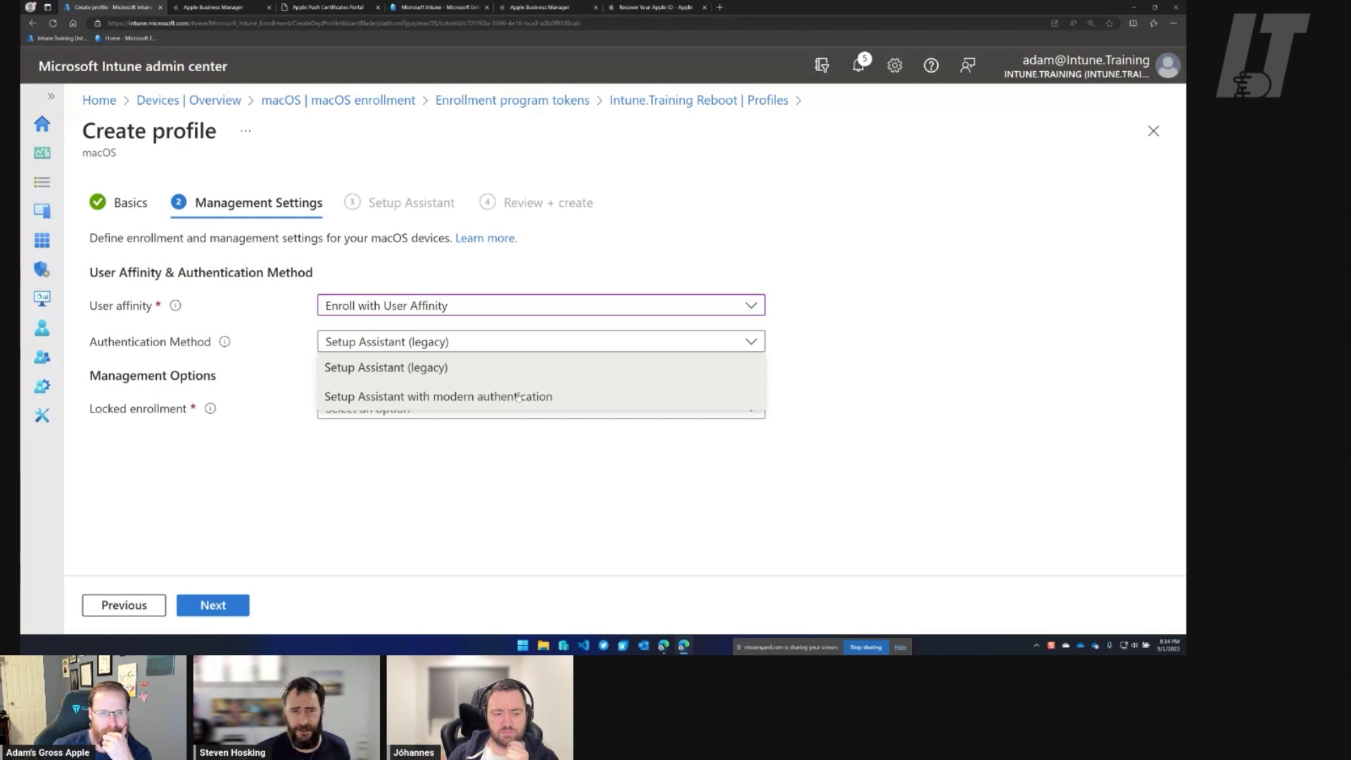
{"action": "left_click", "coordinate": [519, 396]}
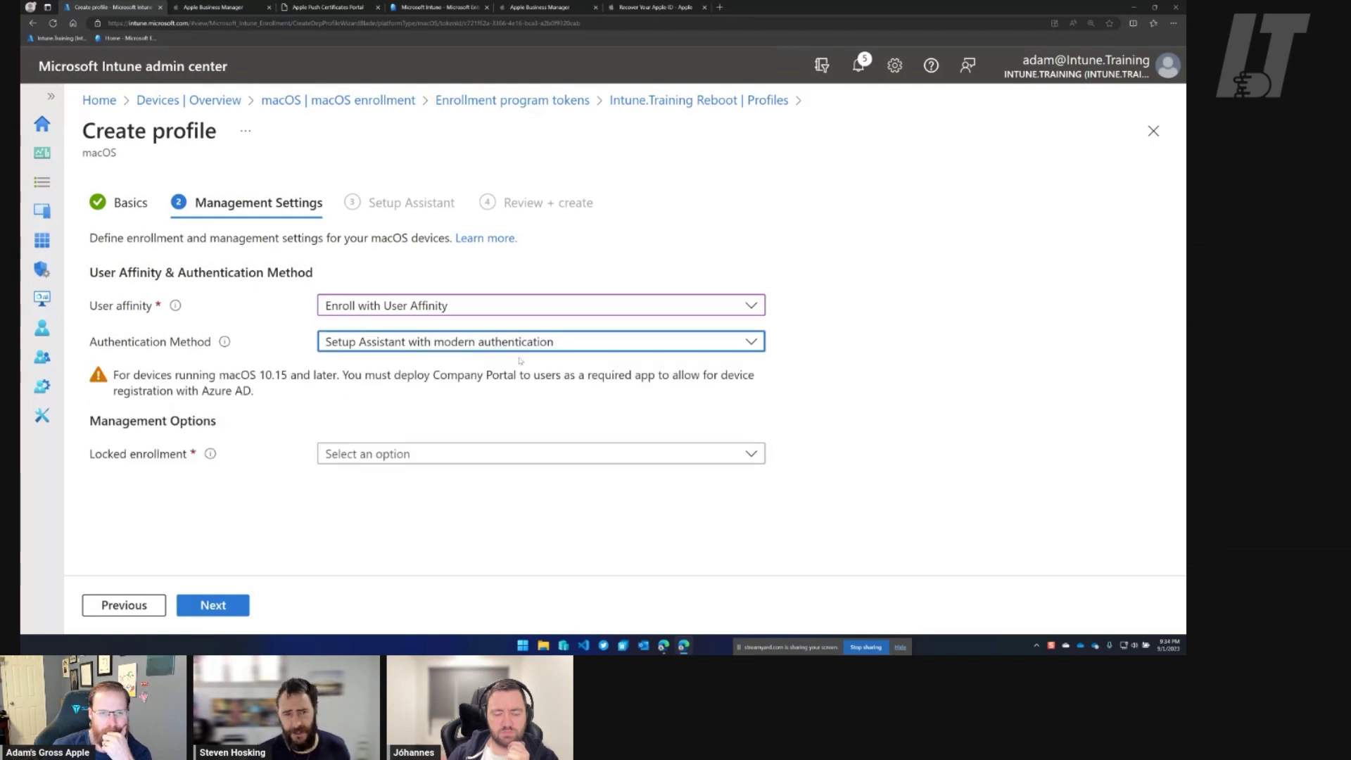
{"action": "left_click", "coordinate": [496, 307]}
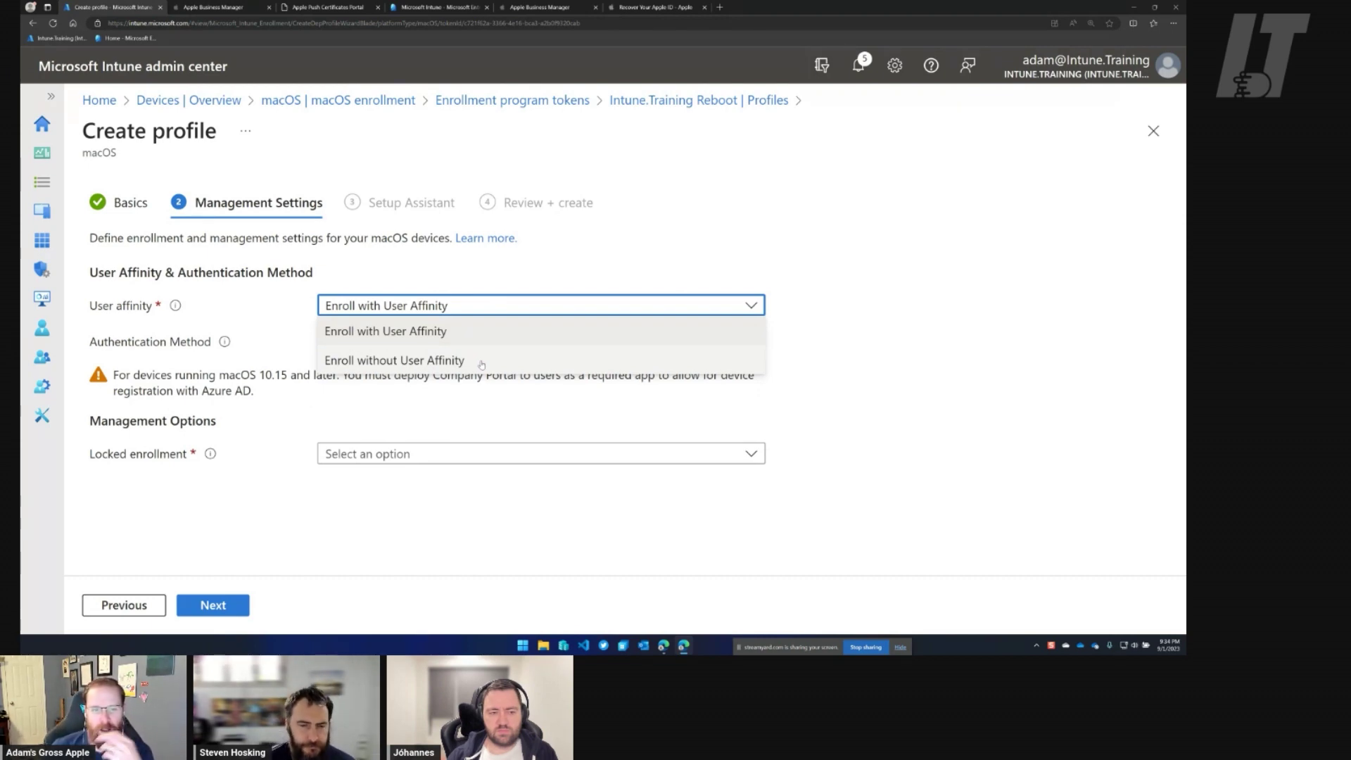
{"action": "left_click", "coordinate": [426, 331]}
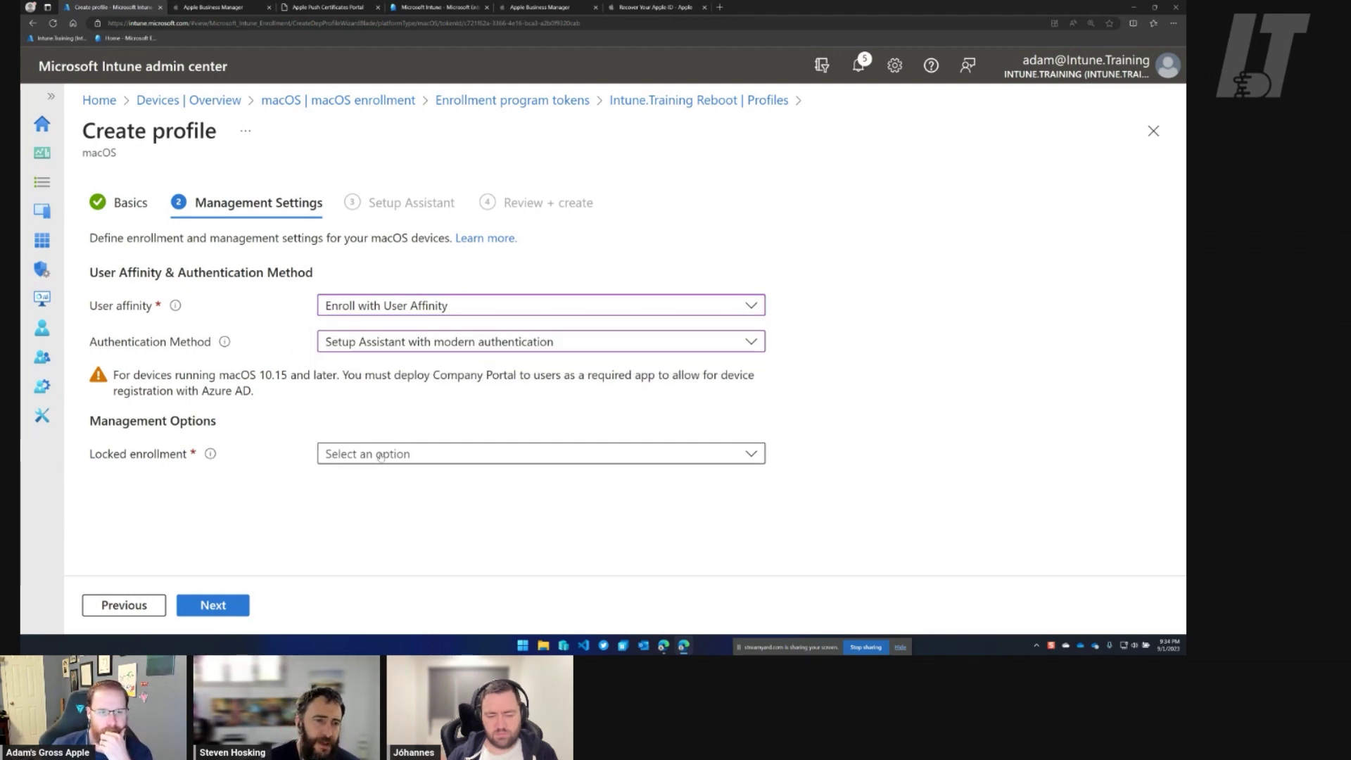
Step: Set Locked enrollment to Yes
{"action": "left_click", "coordinate": [355, 455]}
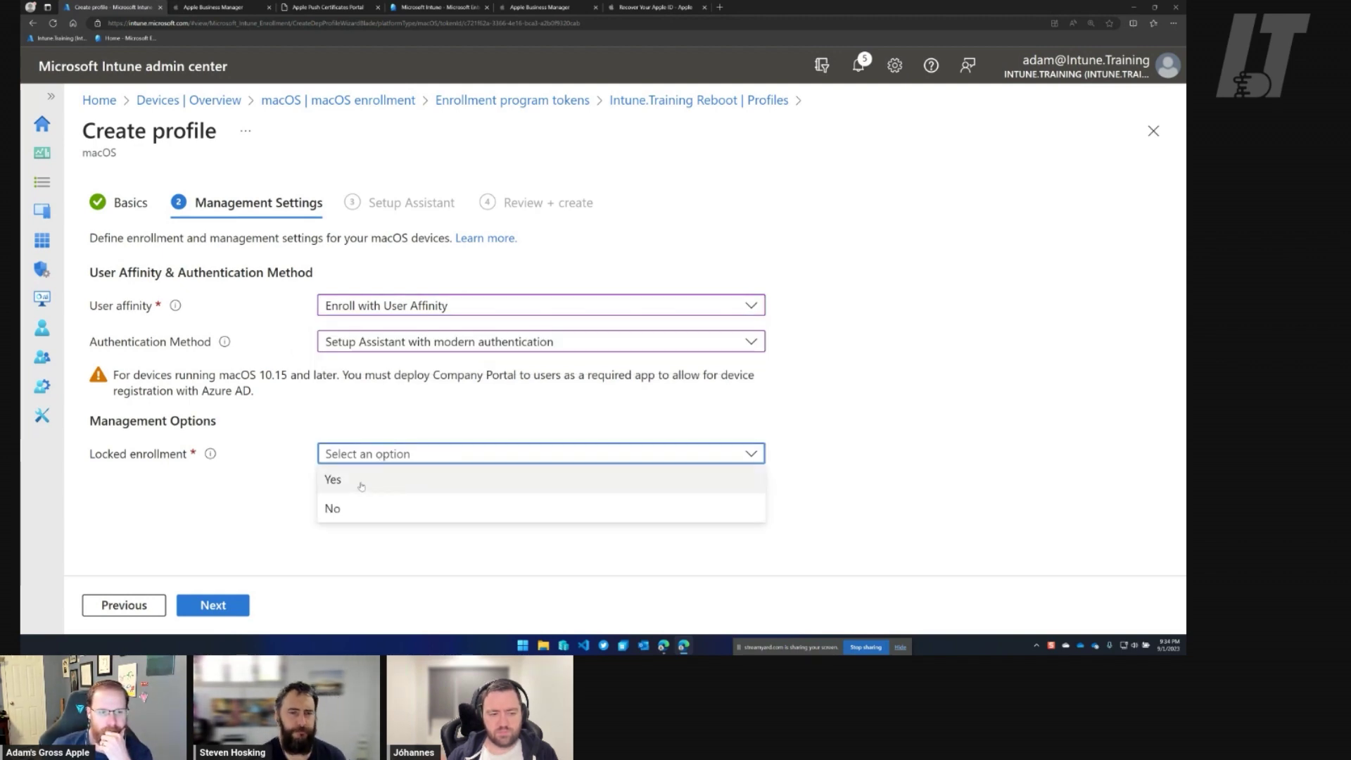
{"action": "left_click", "coordinate": [359, 481]}
{"action": "mouse_move", "coordinate": [212, 455]}
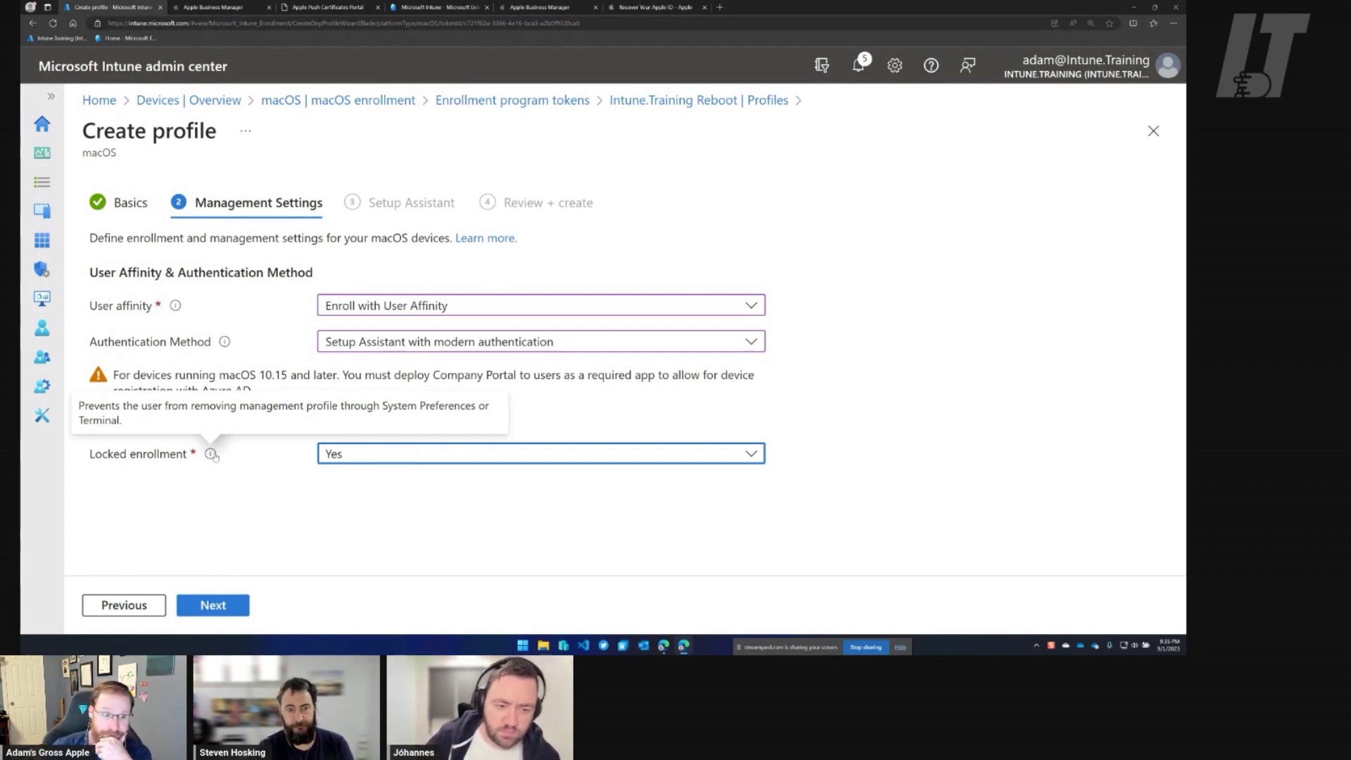
{"action": "left_click", "coordinate": [247, 528]}
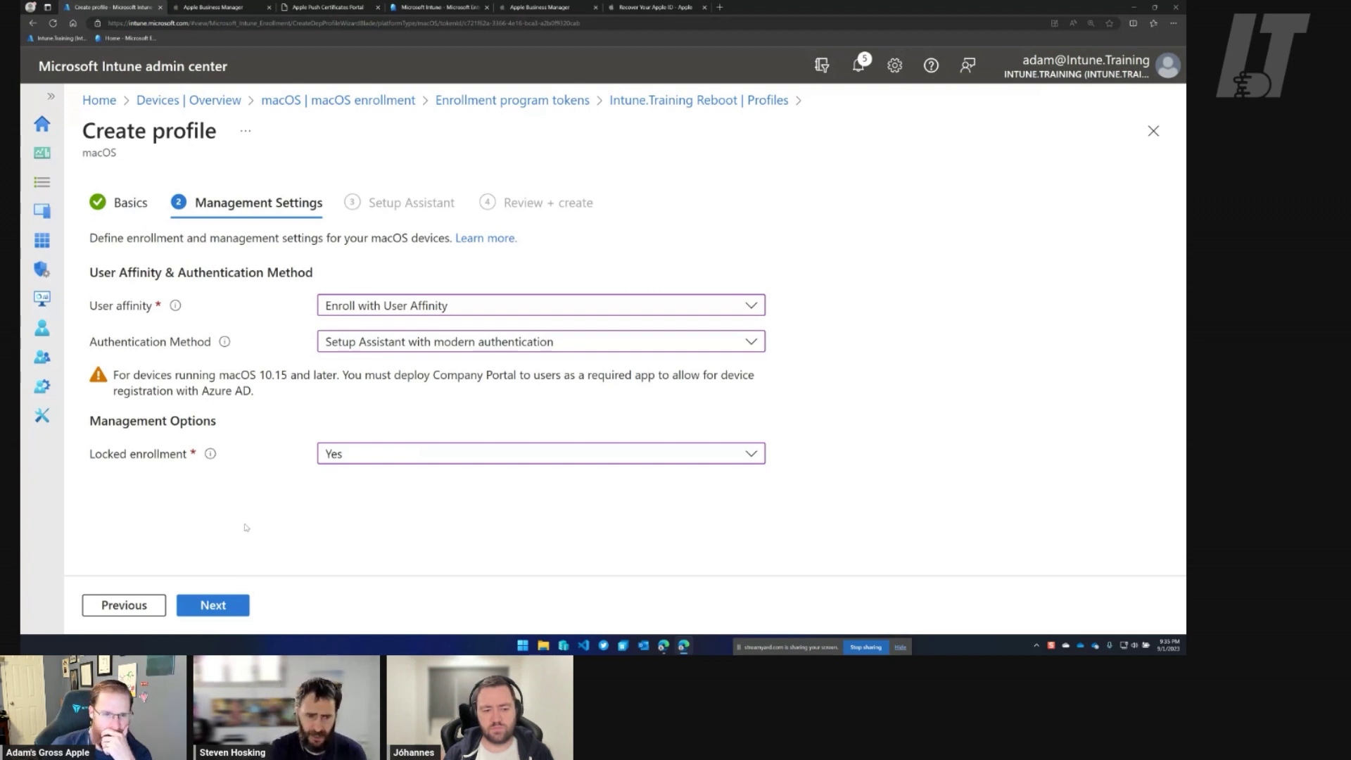
Step: On the Setup Assistant step, set Department to IT and type the department phone number
{"action": "left_click", "coordinate": [231, 608]}
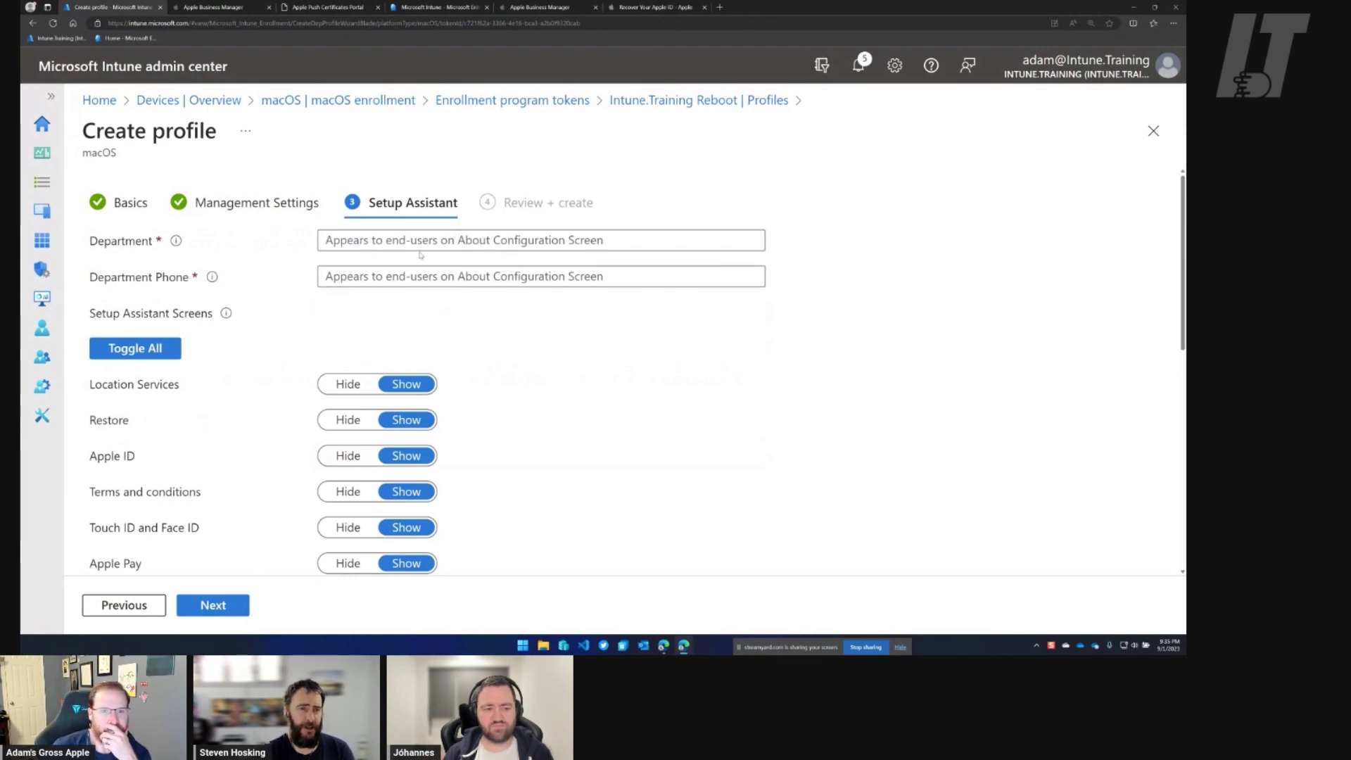
{"action": "left_click", "coordinate": [394, 241]}
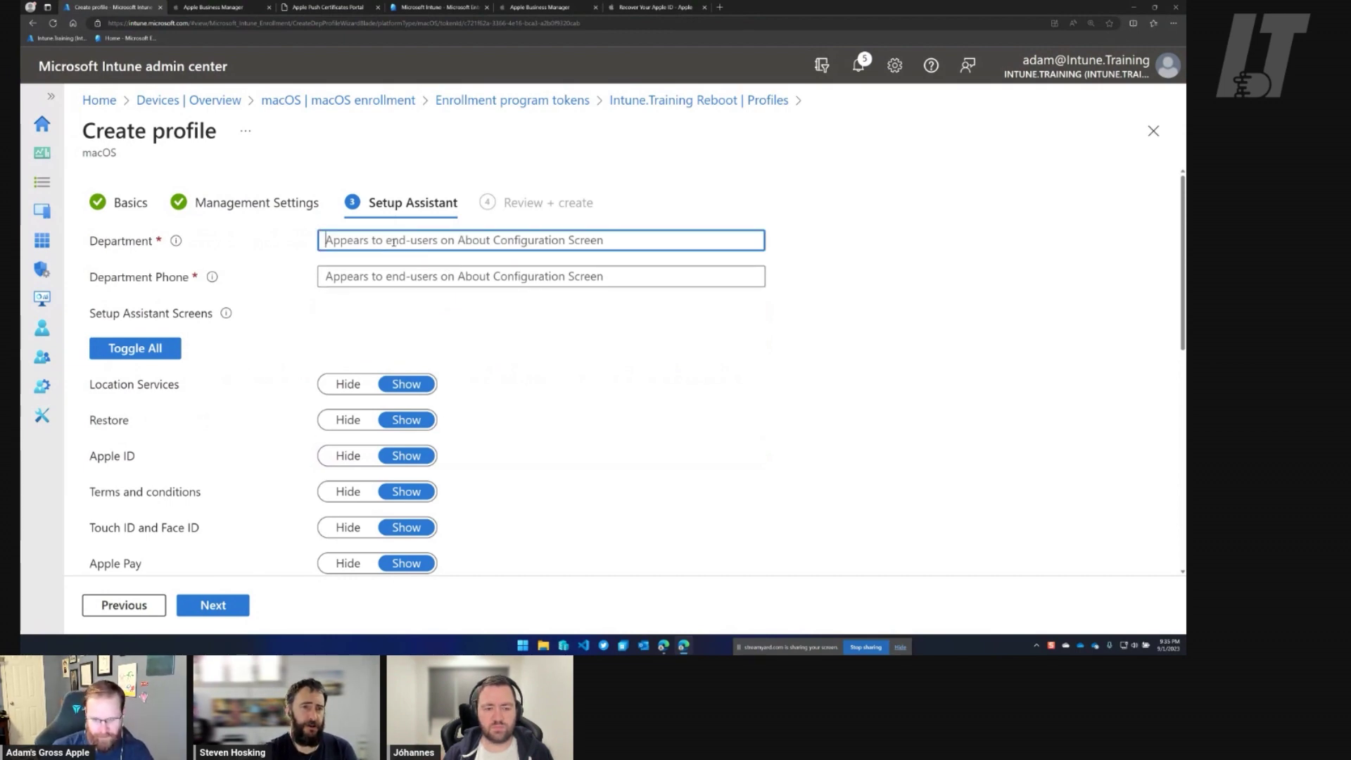
{"action": "type", "text": "IT"}
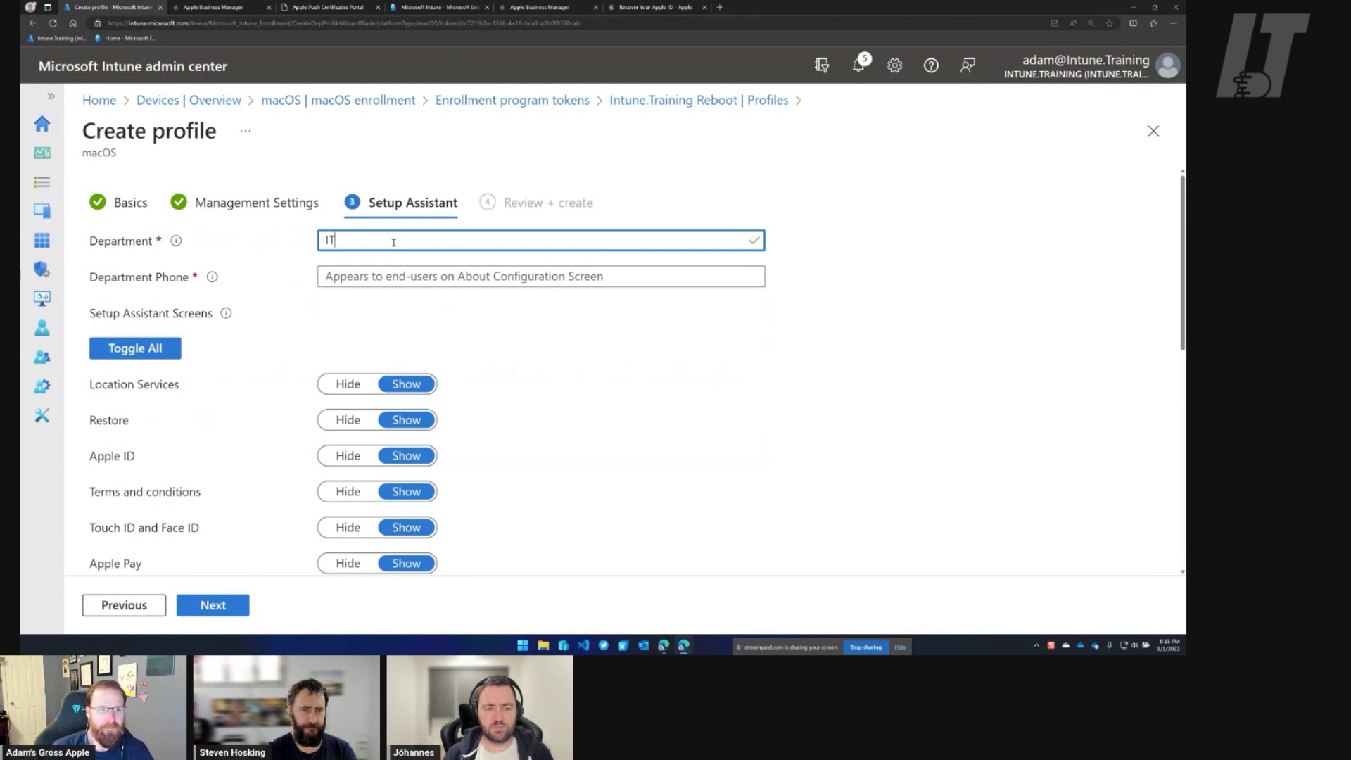
{"action": "key", "text": "Tab"}
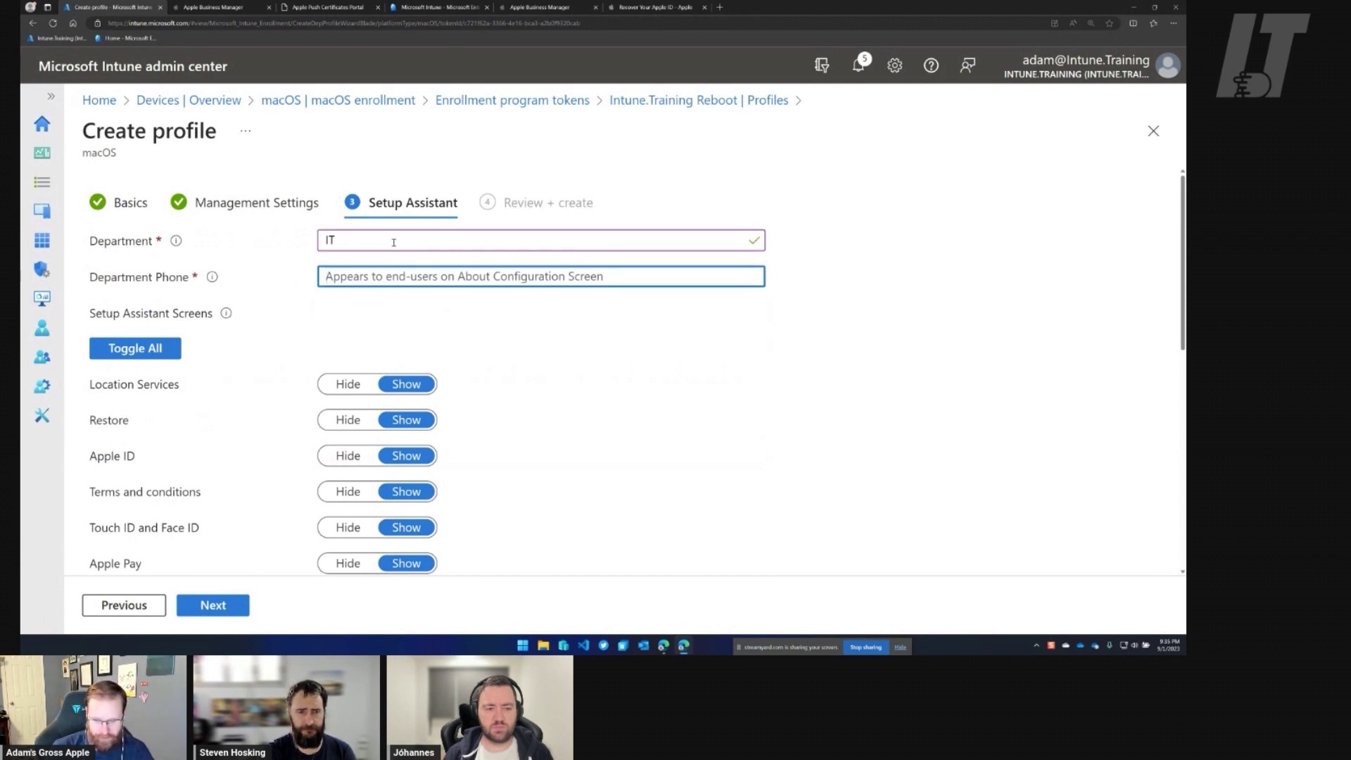
{"action": "type", "text": "5555"}
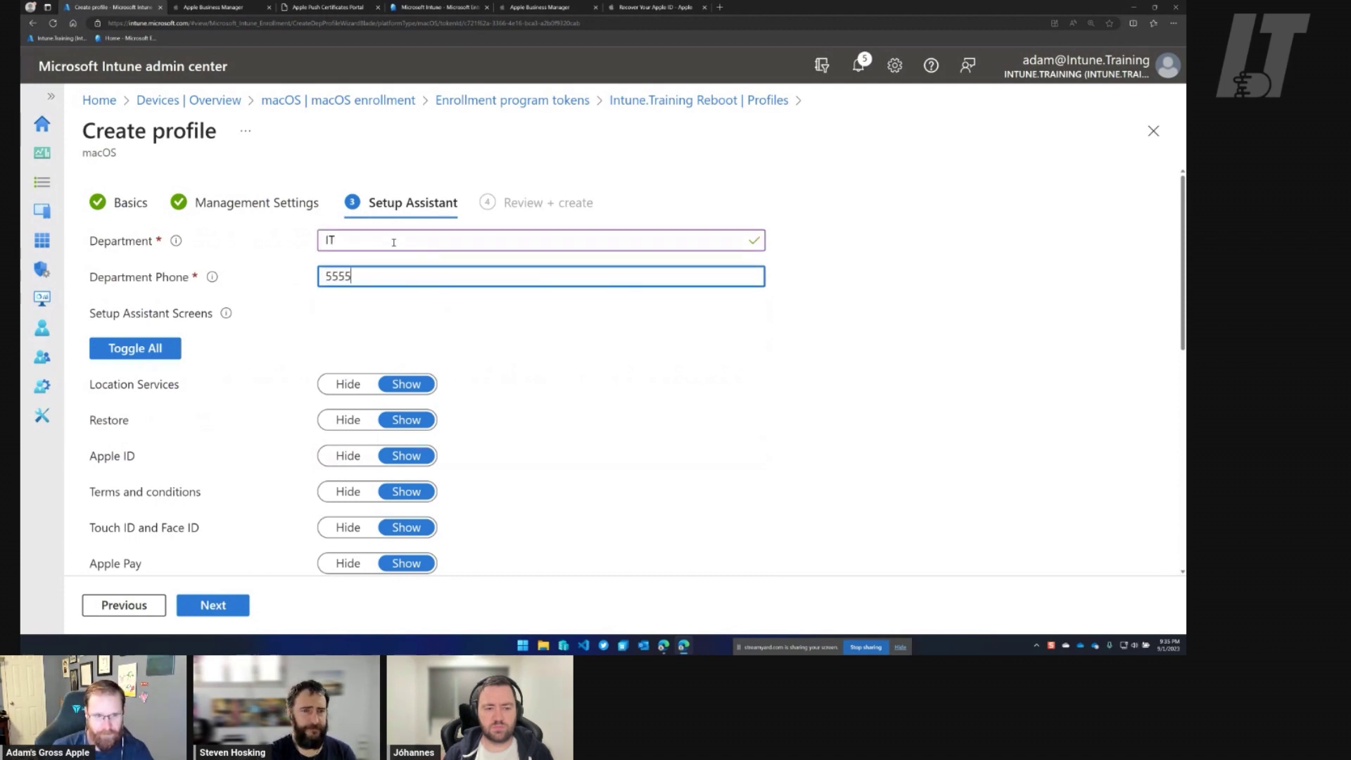
{"action": "type", "text": "551212"}
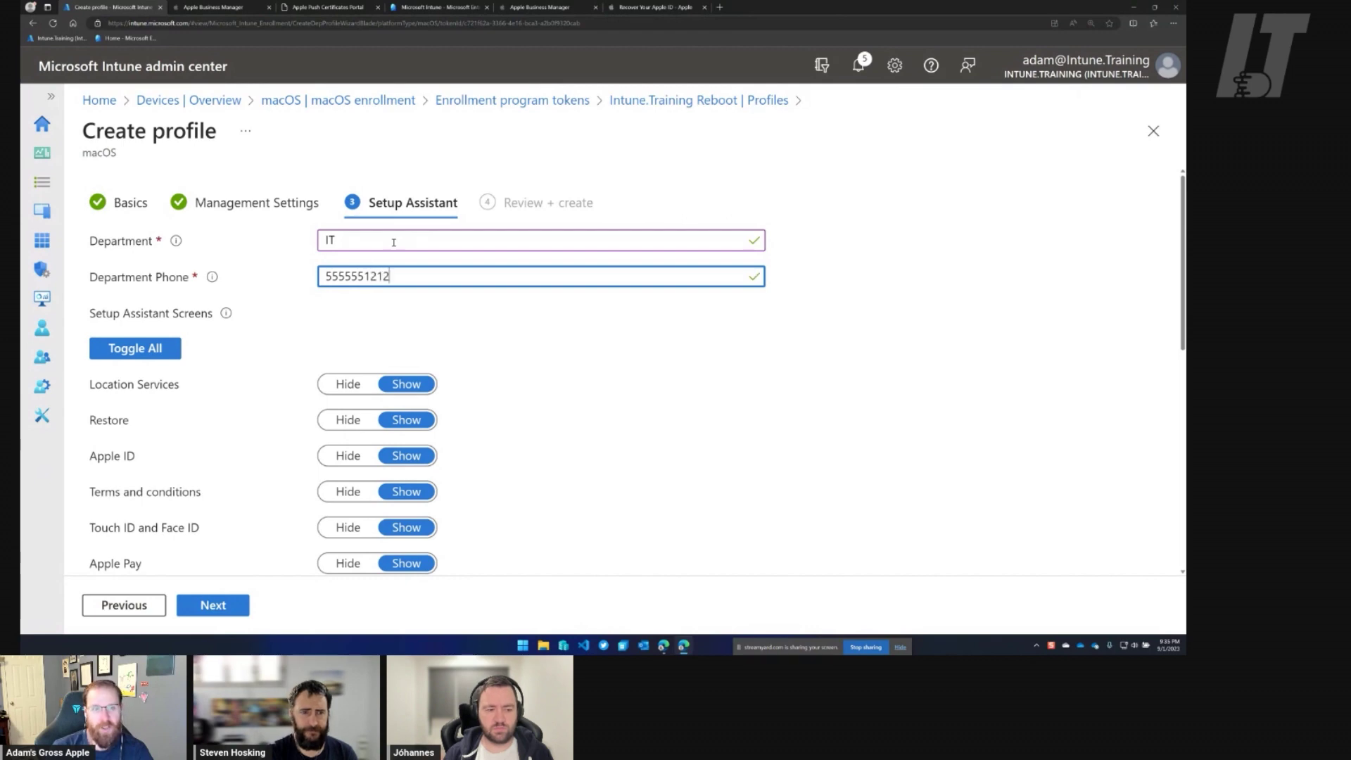
Step: Commit the department phone and hide the Apple Pay and Apple ID screens
{"action": "left_click", "coordinate": [529, 363]}
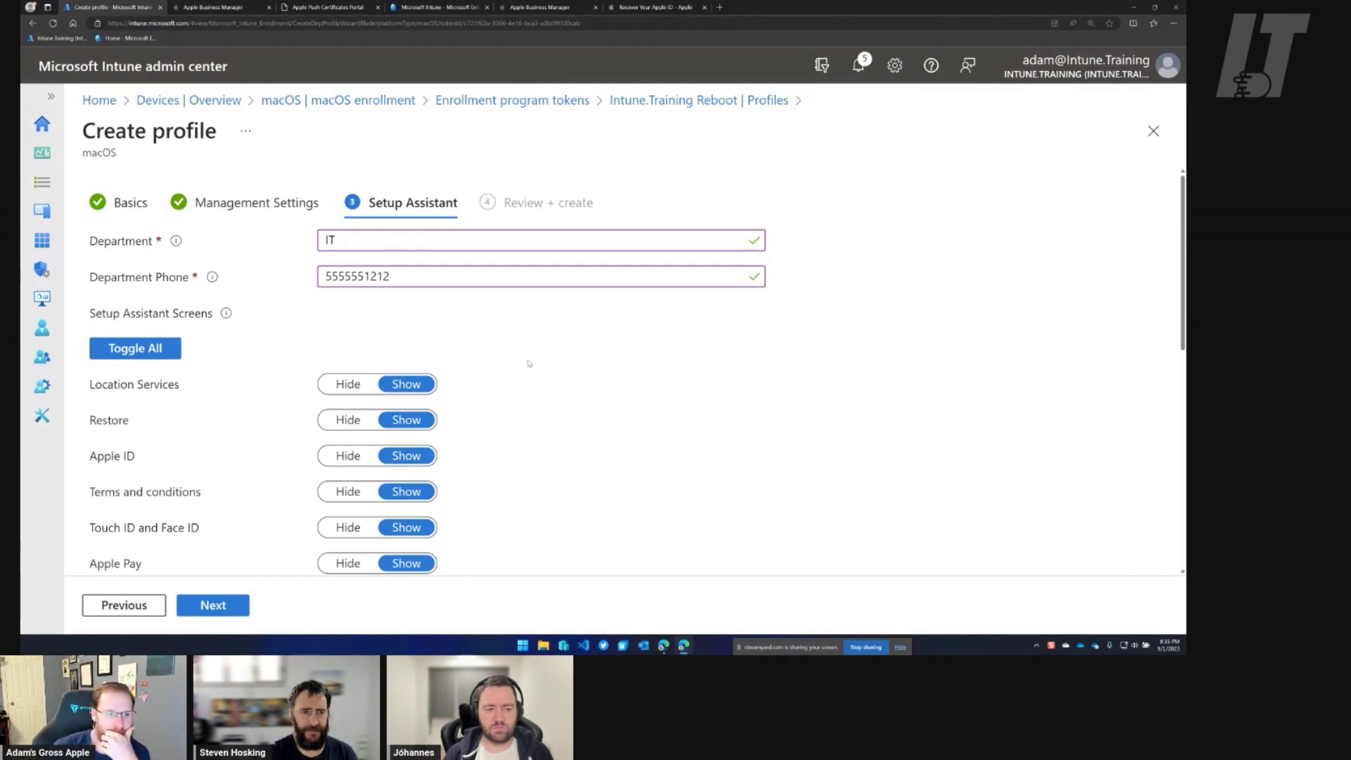
{"action": "scroll", "coordinate": [528, 364], "scroll_direction": "down", "scroll_amount": 1}
{"action": "scroll", "coordinate": [595, 366], "scroll_direction": "down", "scroll_amount": 1}
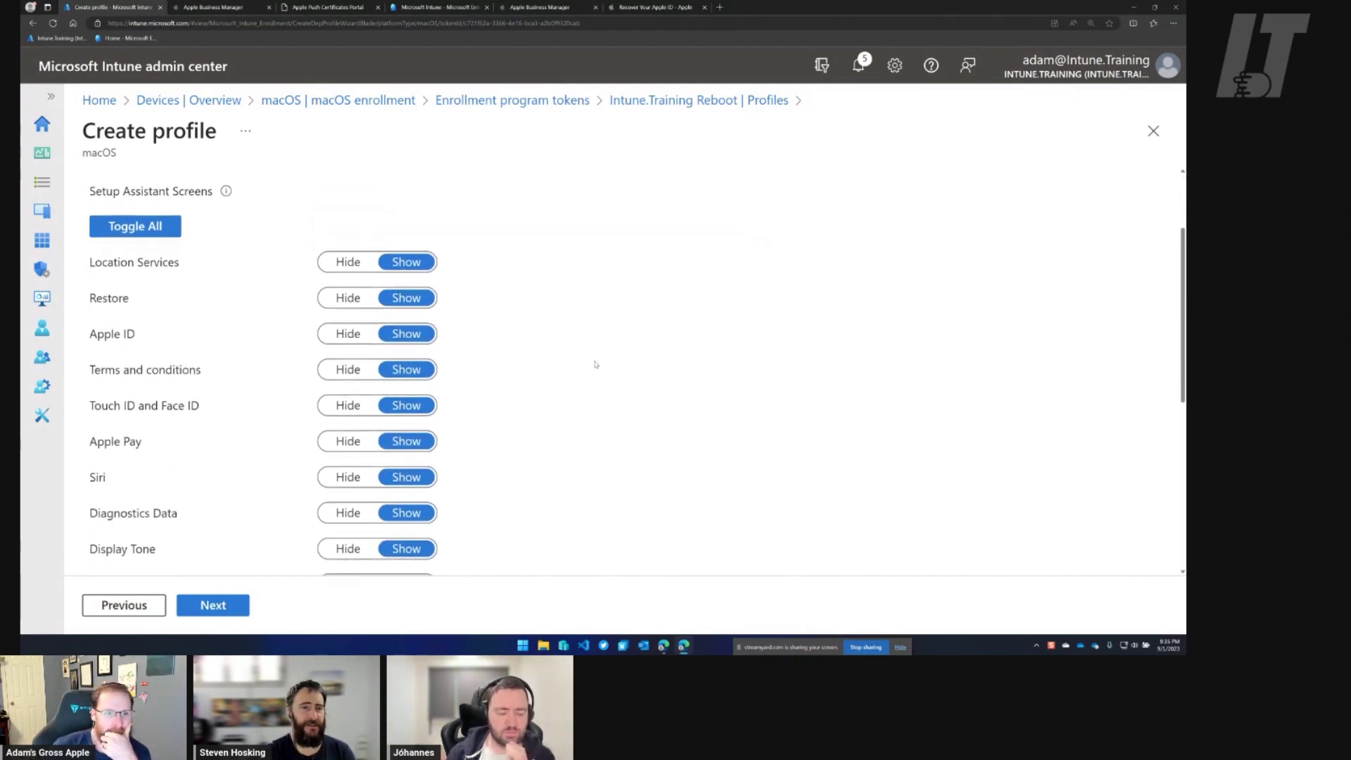
{"action": "scroll", "coordinate": [595, 365], "scroll_direction": "down", "scroll_amount": 1}
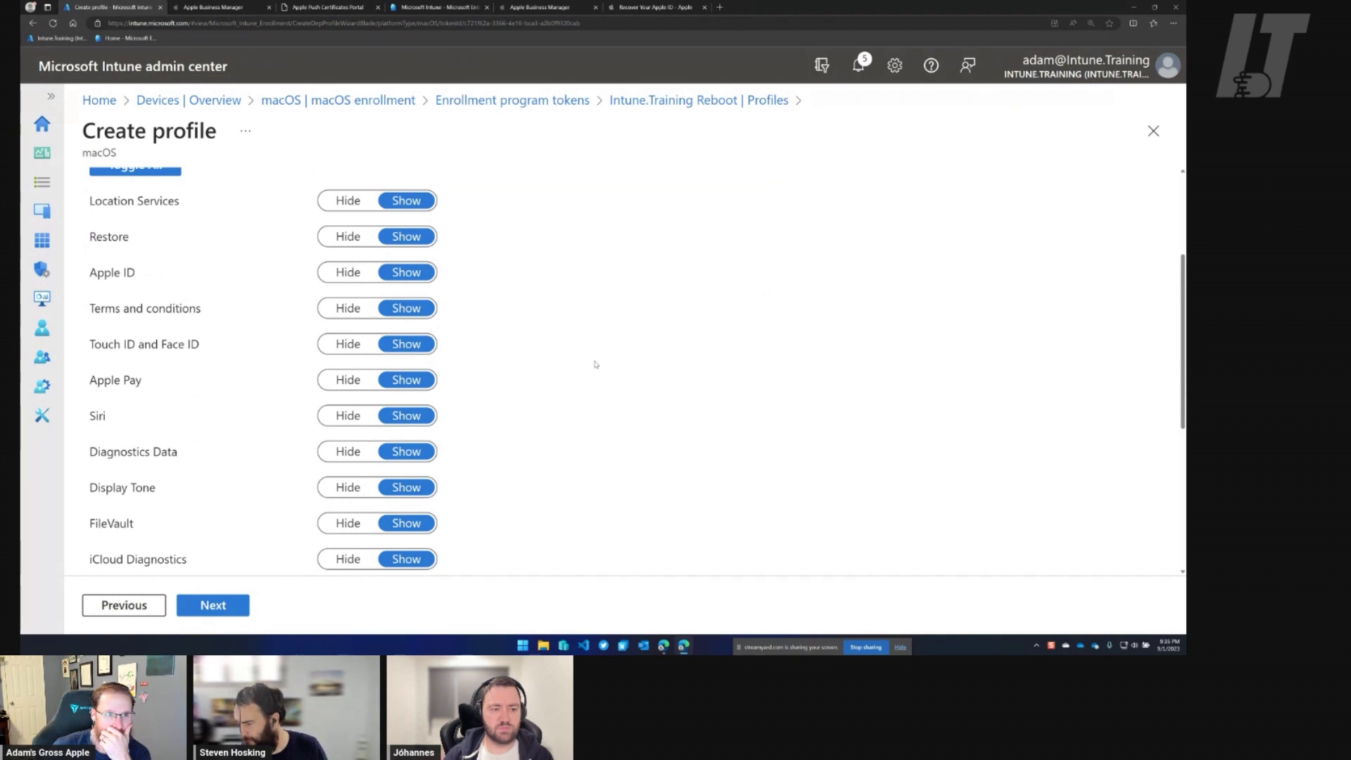
{"action": "scroll", "coordinate": [595, 365], "scroll_direction": "up", "scroll_amount": 1}
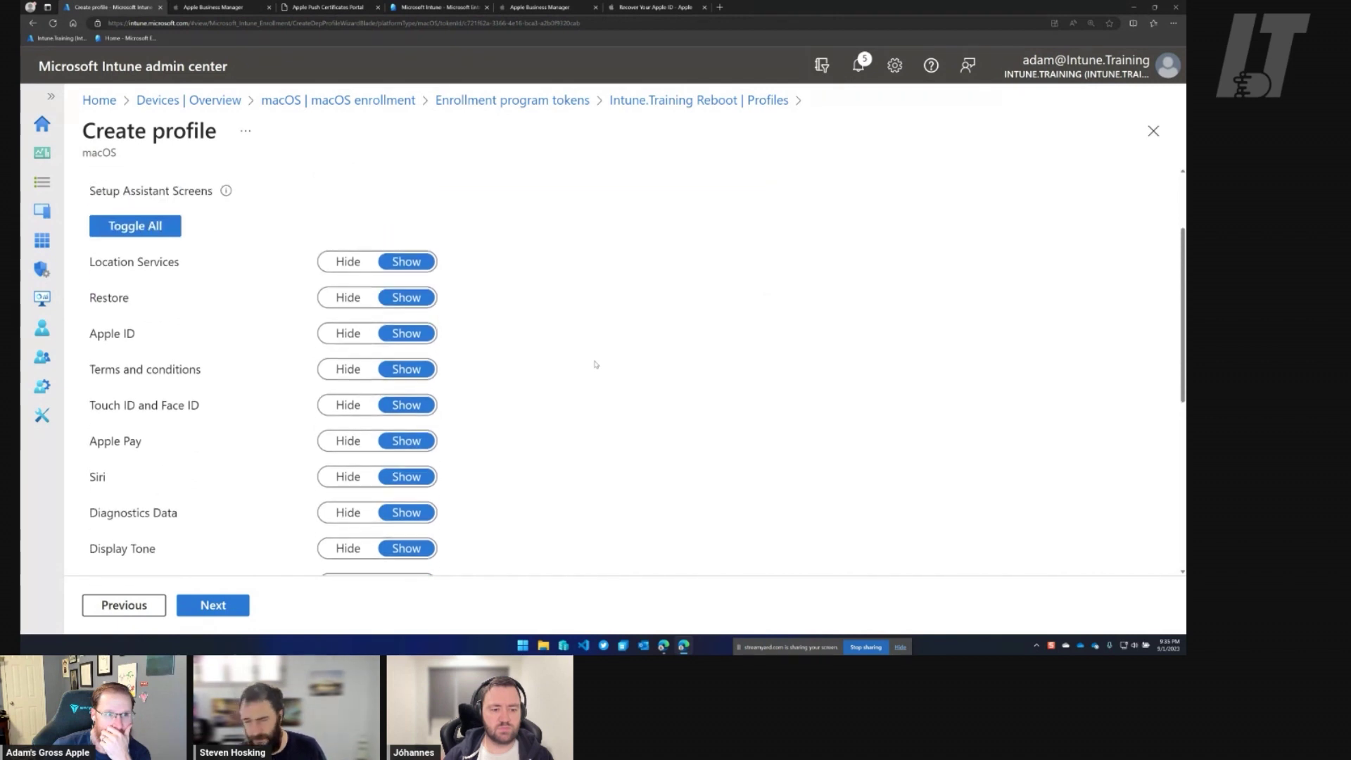
{"action": "left_click", "coordinate": [348, 436]}
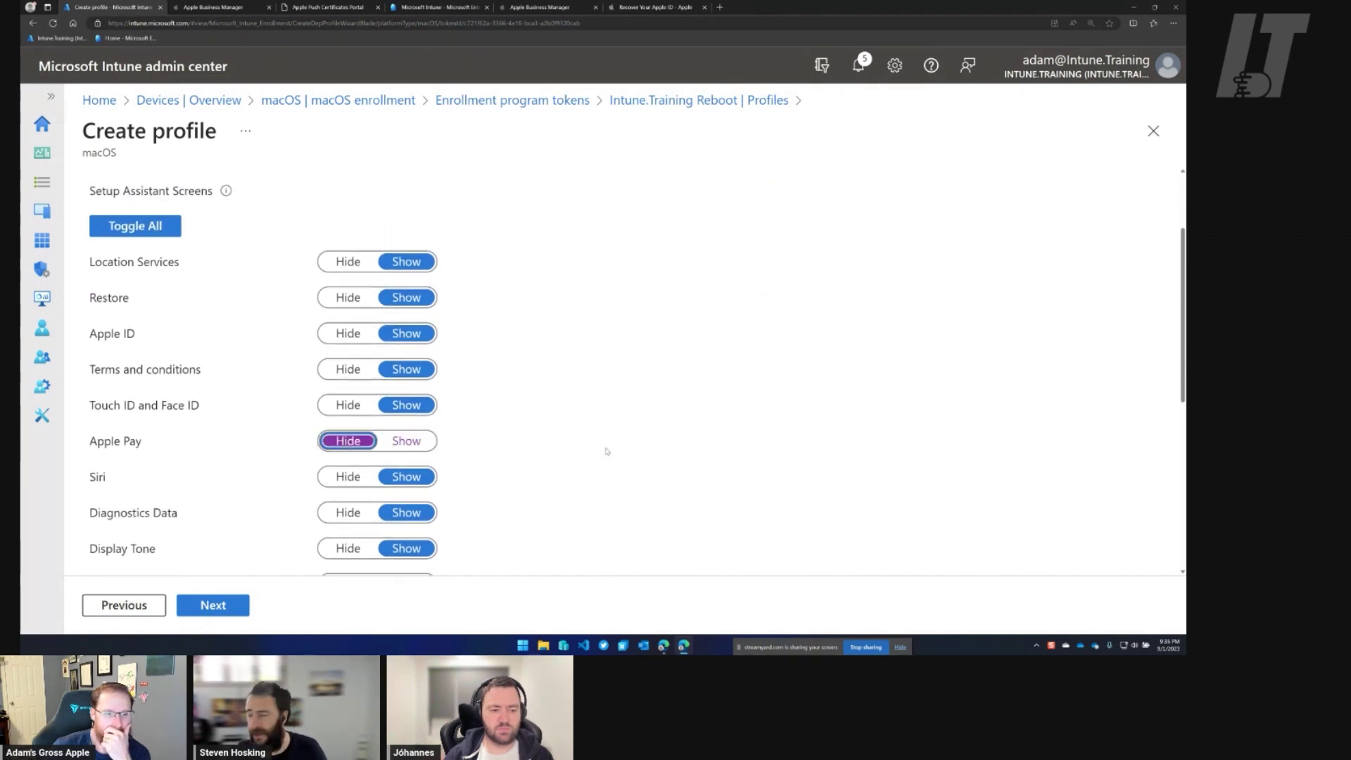
{"action": "scroll", "coordinate": [607, 451], "scroll_direction": "down", "scroll_amount": 1}
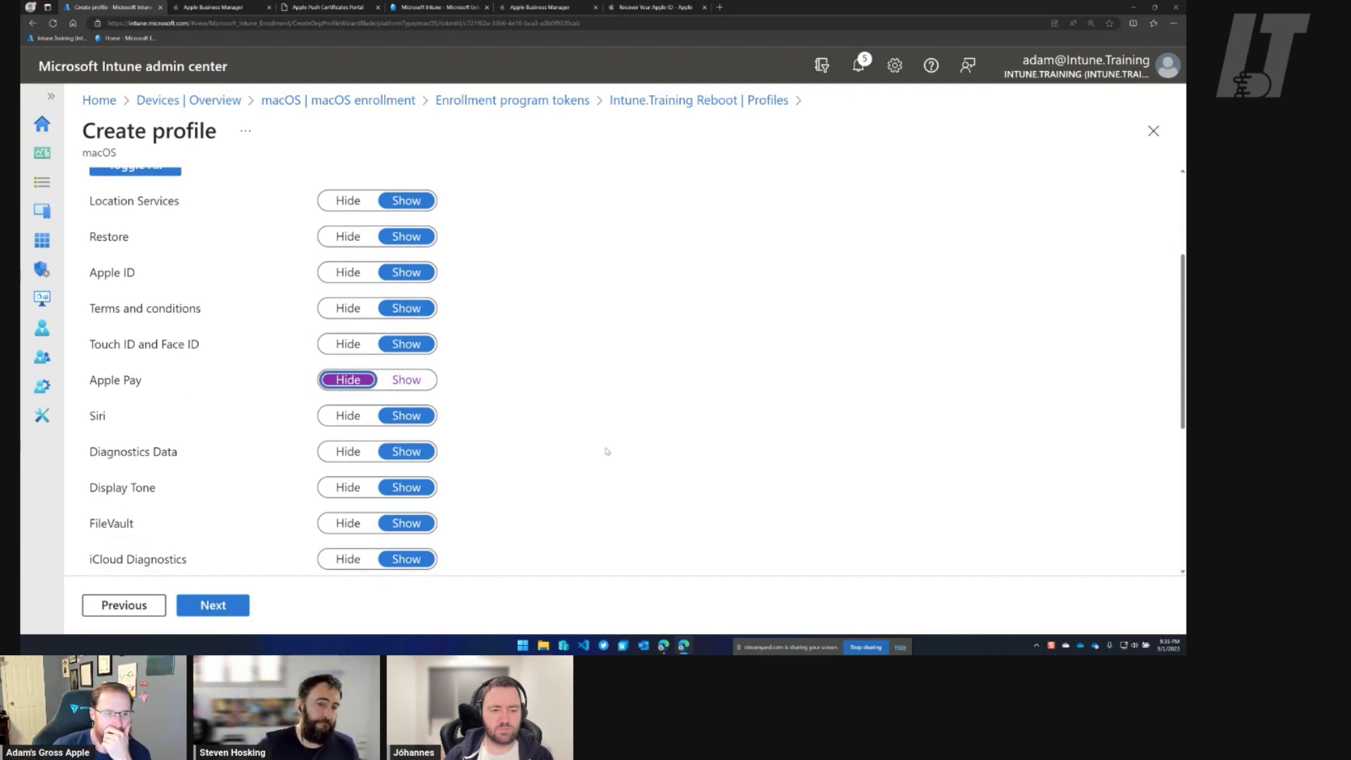
{"action": "left_click", "coordinate": [345, 272]}
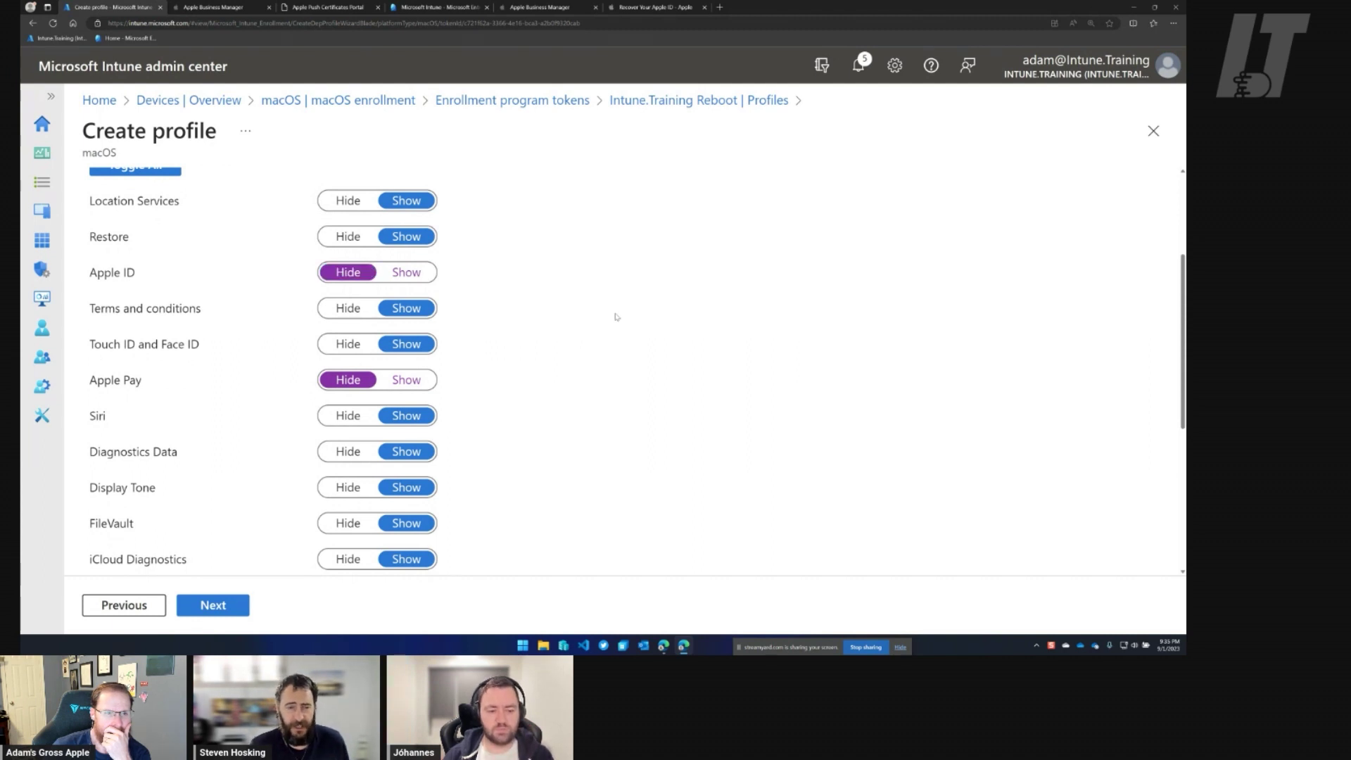
Step: Hide the Restore, Siri, FileVault and Screen Time Setup Assistant screens
{"action": "scroll", "coordinate": [616, 317], "scroll_direction": "up", "scroll_amount": 1}
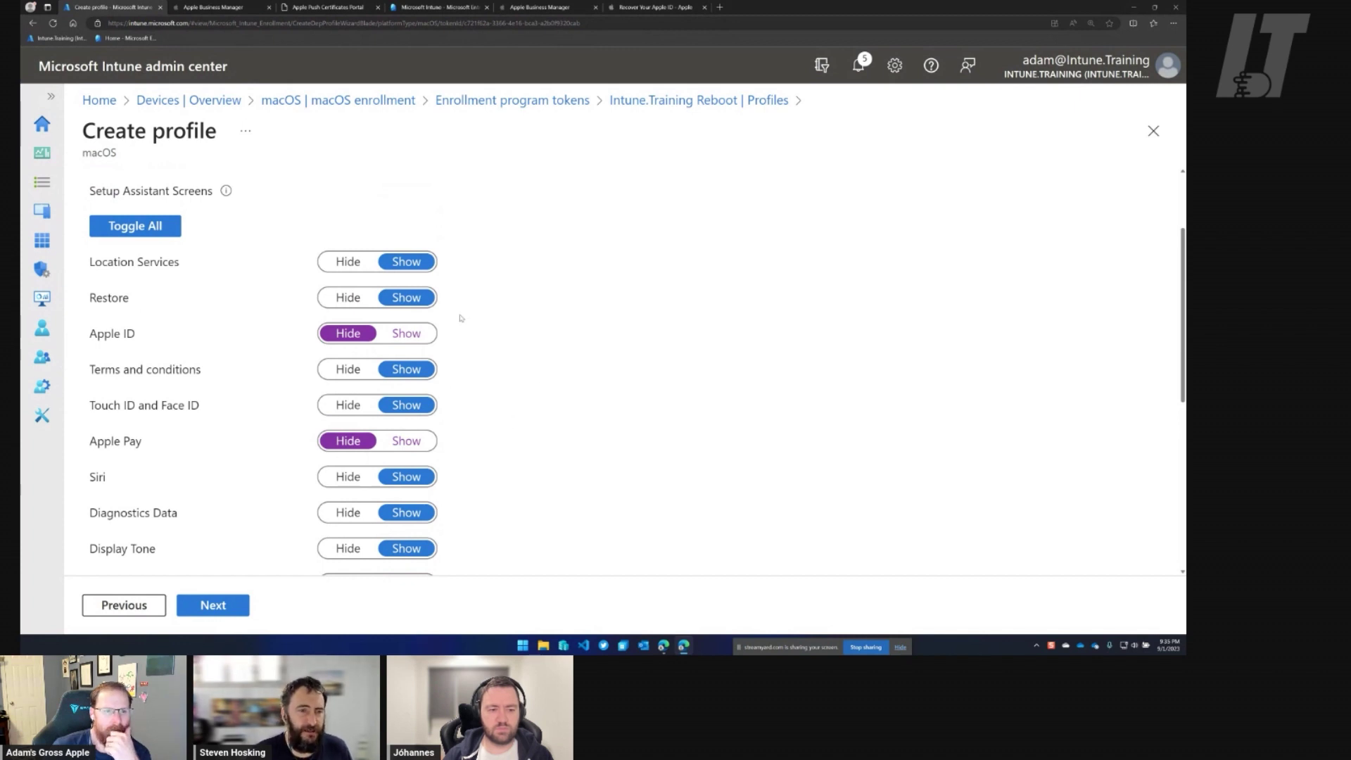
{"action": "left_click", "coordinate": [356, 295]}
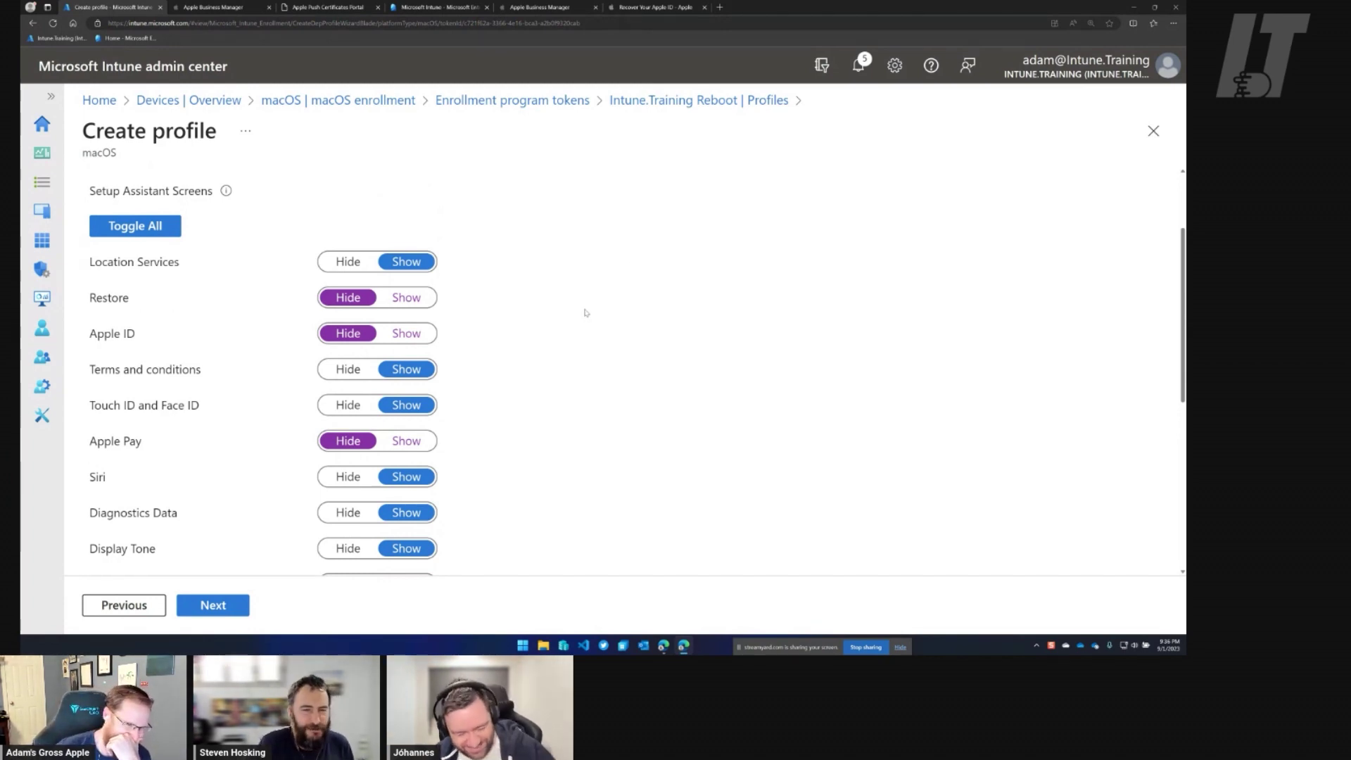
{"action": "scroll", "coordinate": [575, 299], "scroll_direction": "down", "scroll_amount": 1}
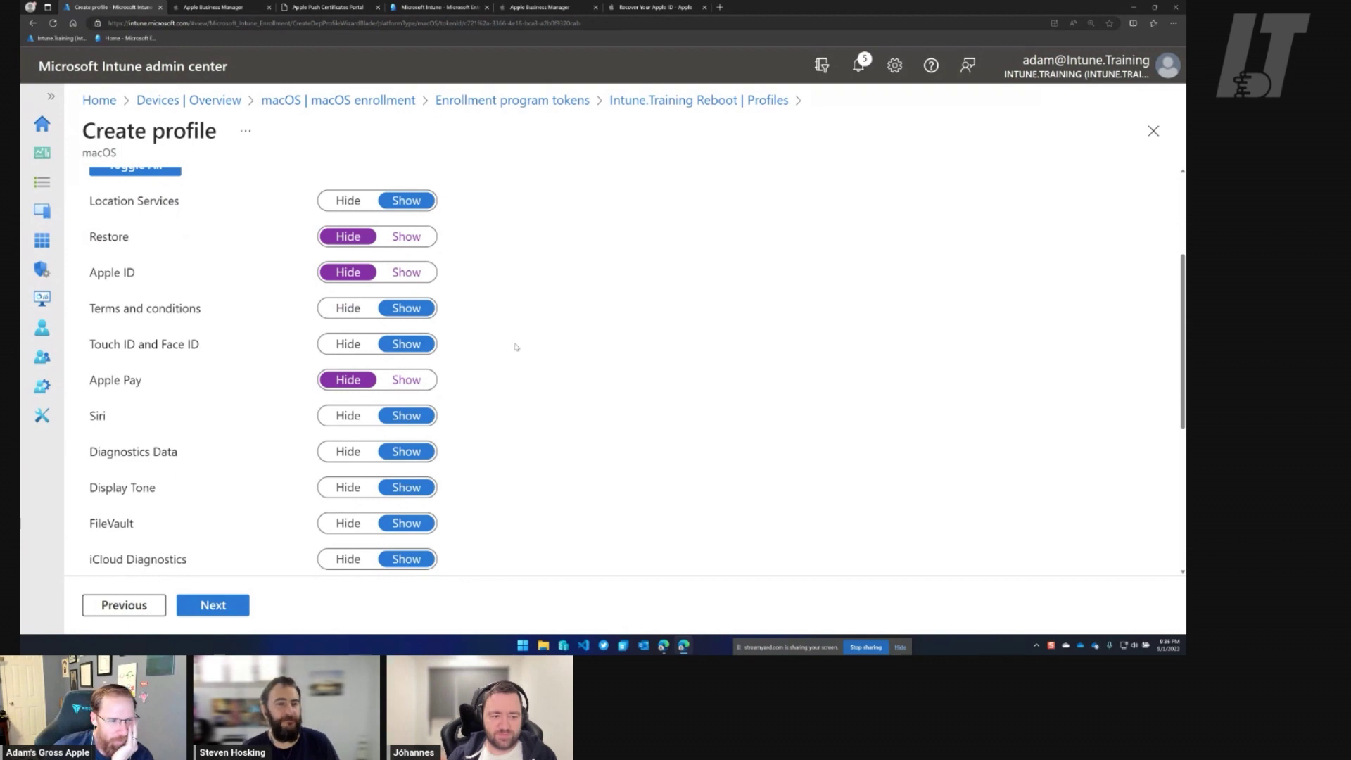
{"action": "left_click", "coordinate": [347, 415]}
{"action": "scroll", "coordinate": [571, 400], "scroll_direction": "down", "scroll_amount": 1}
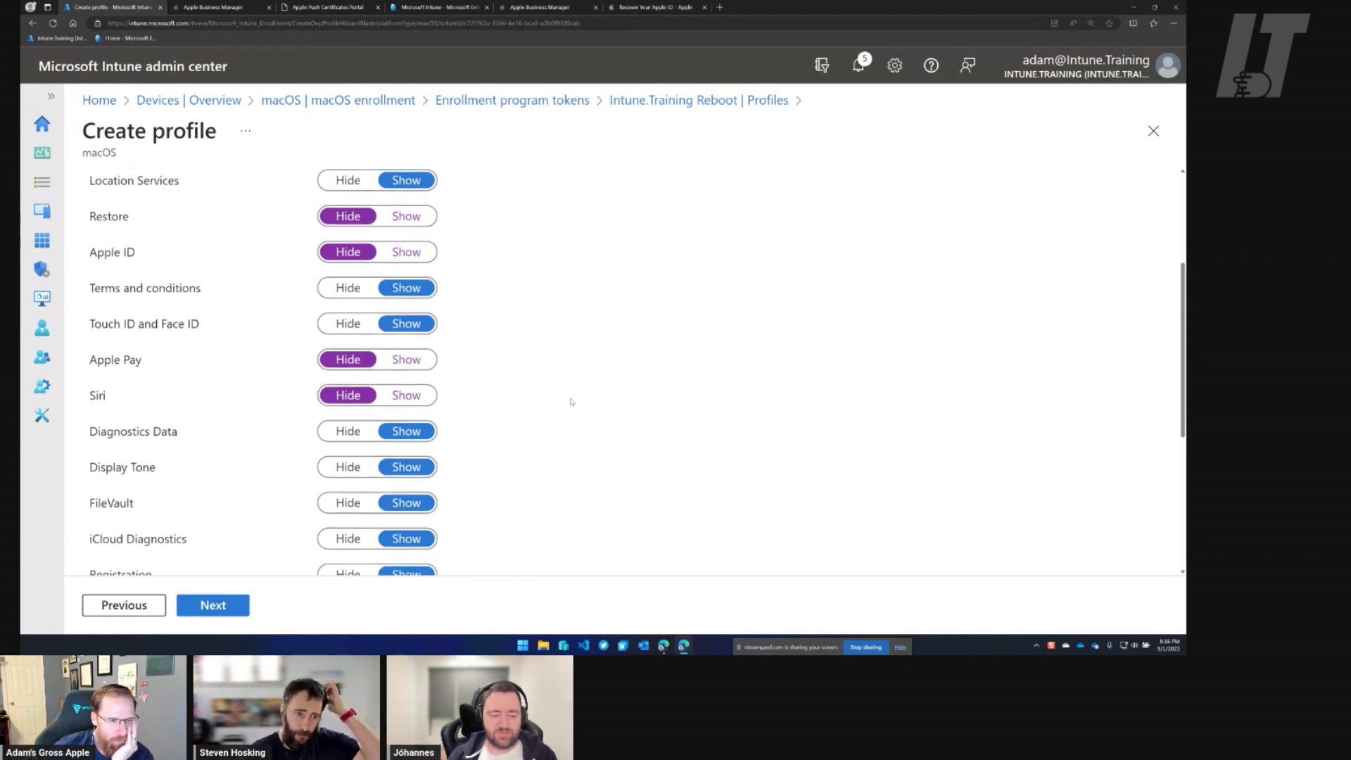
{"action": "scroll", "coordinate": [571, 401], "scroll_direction": "down", "scroll_amount": 1}
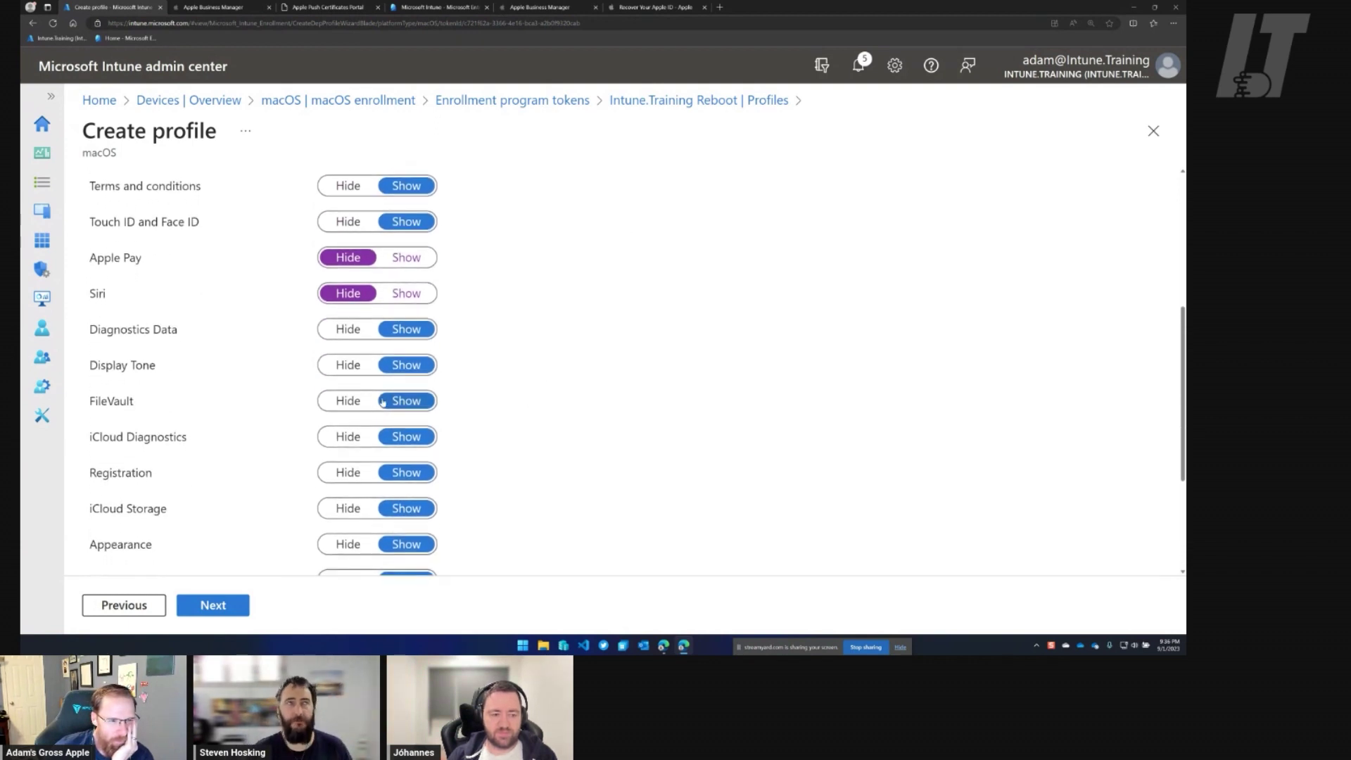
{"action": "left_click", "coordinate": [347, 400]}
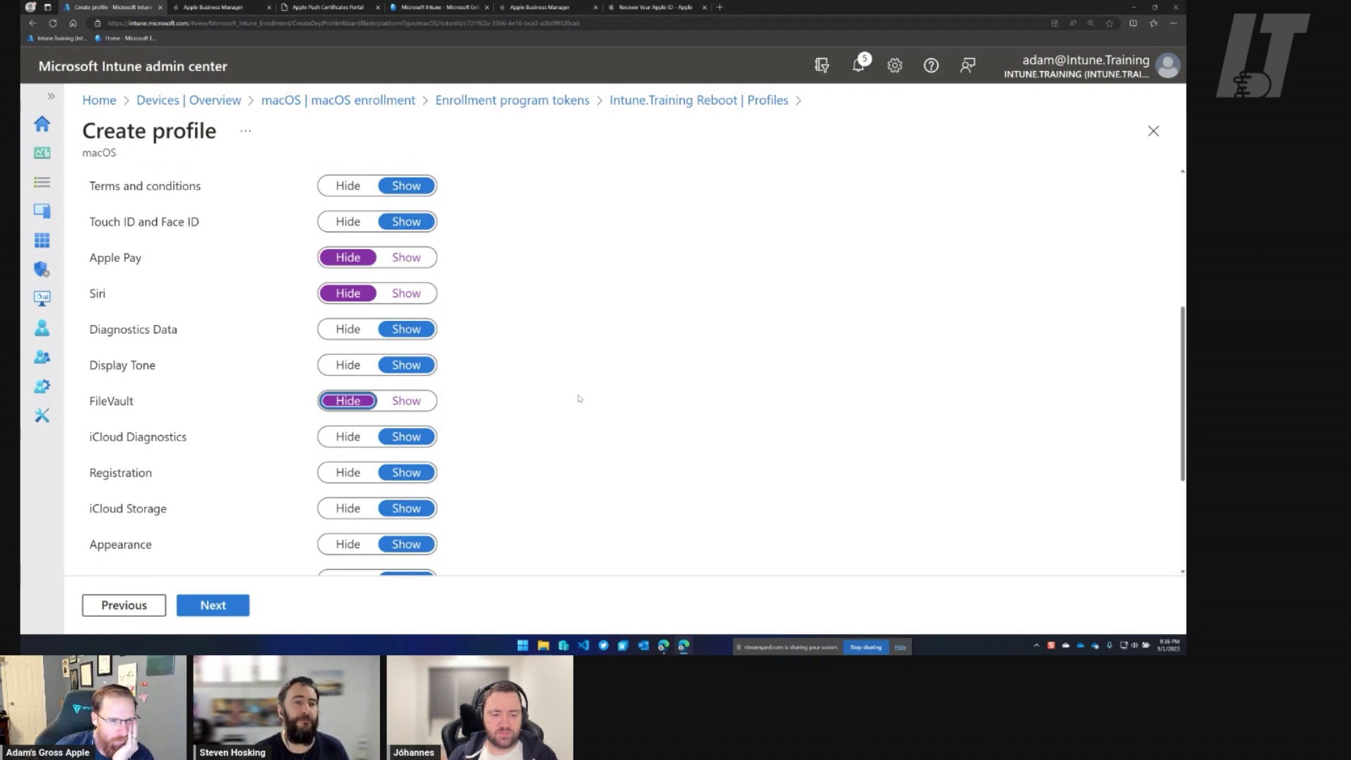
{"action": "scroll", "coordinate": [579, 398], "scroll_direction": "down", "scroll_amount": 1}
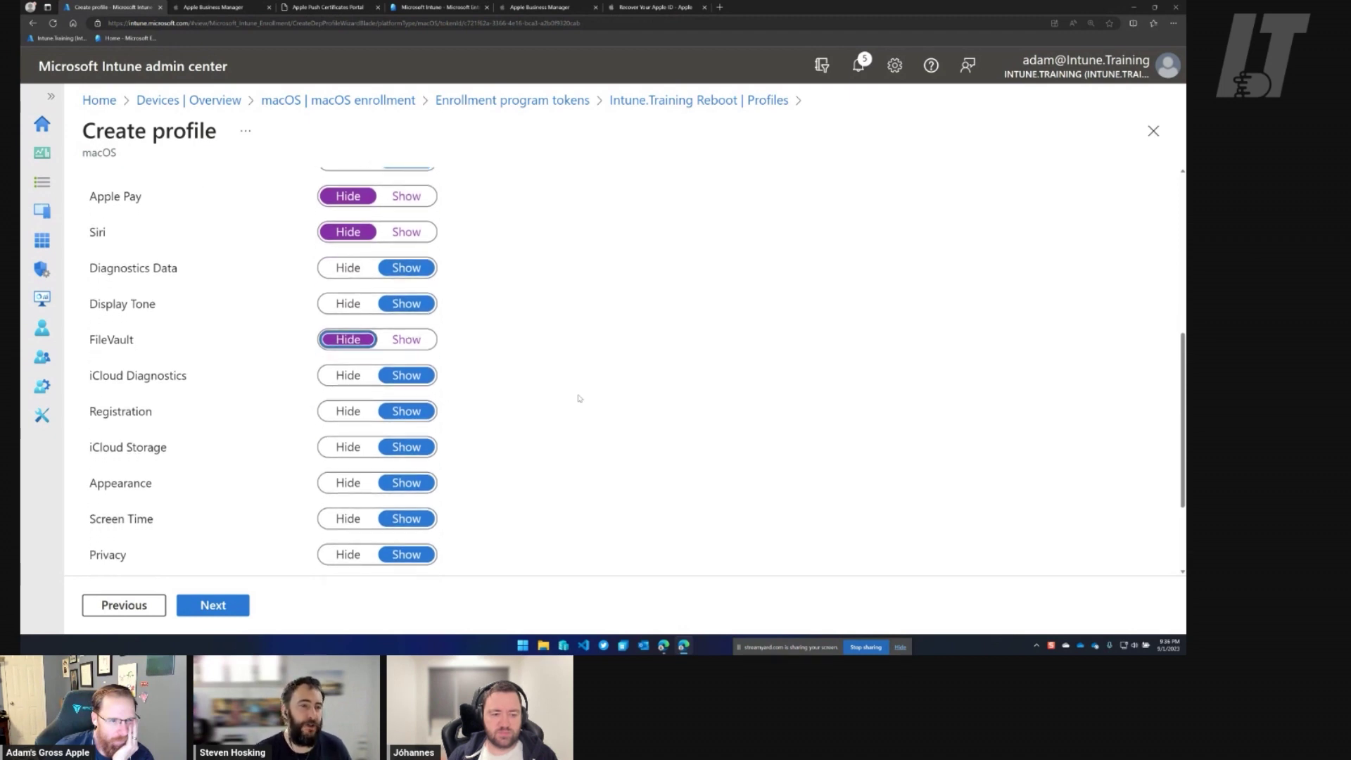
{"action": "scroll", "coordinate": [579, 398], "scroll_direction": "down", "scroll_amount": 1}
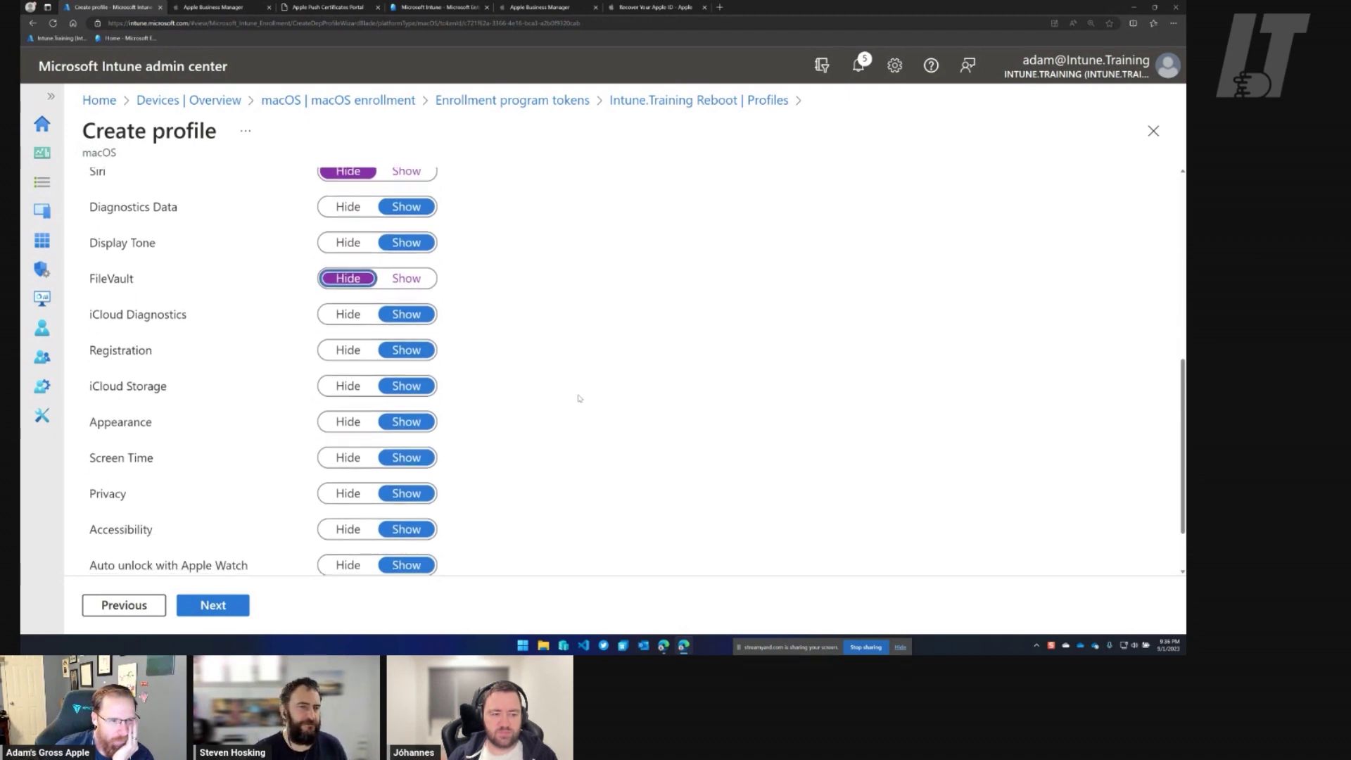
{"action": "left_click", "coordinate": [347, 457]}
{"action": "scroll", "coordinate": [534, 455], "scroll_direction": "down", "scroll_amount": 1}
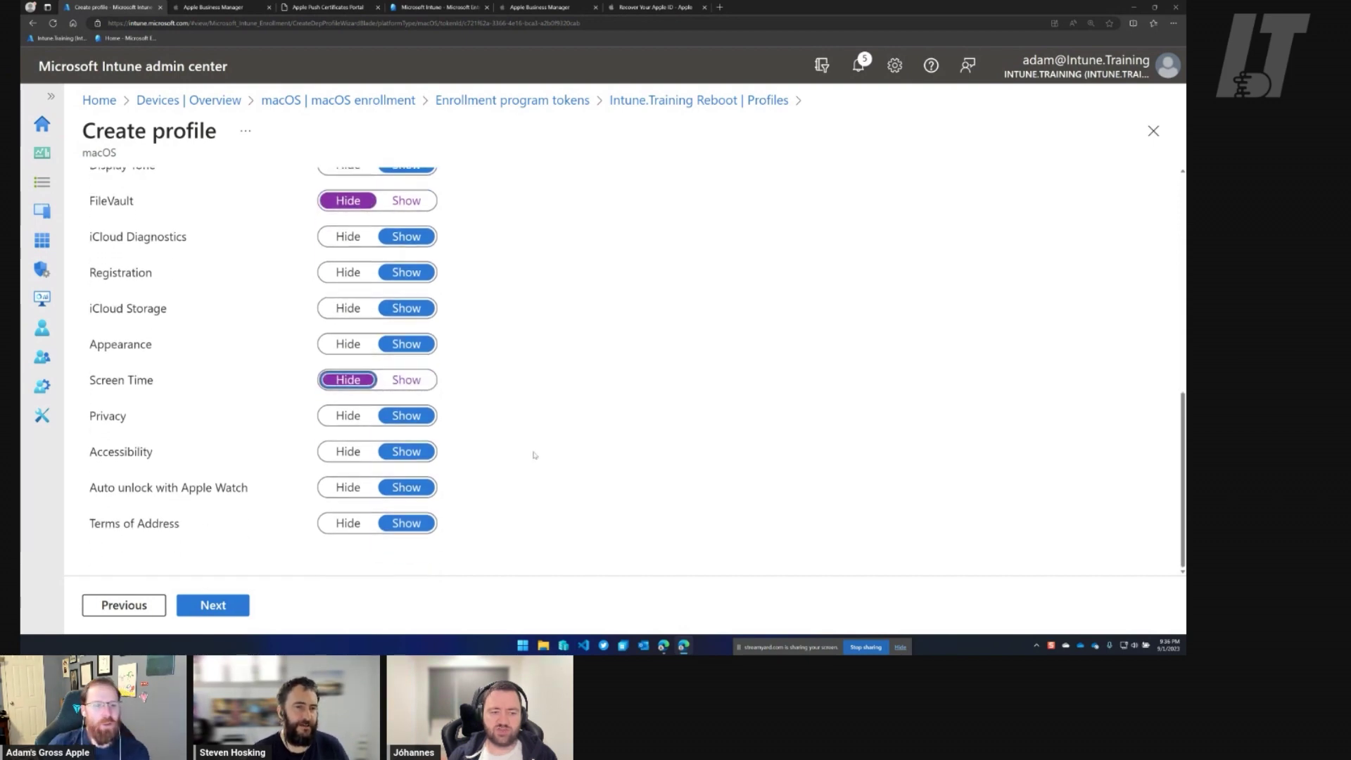
{"action": "scroll", "coordinate": [534, 455], "scroll_direction": "up", "scroll_amount": 7}
{"action": "scroll", "coordinate": [533, 455], "scroll_direction": "up", "scroll_amount": 1}
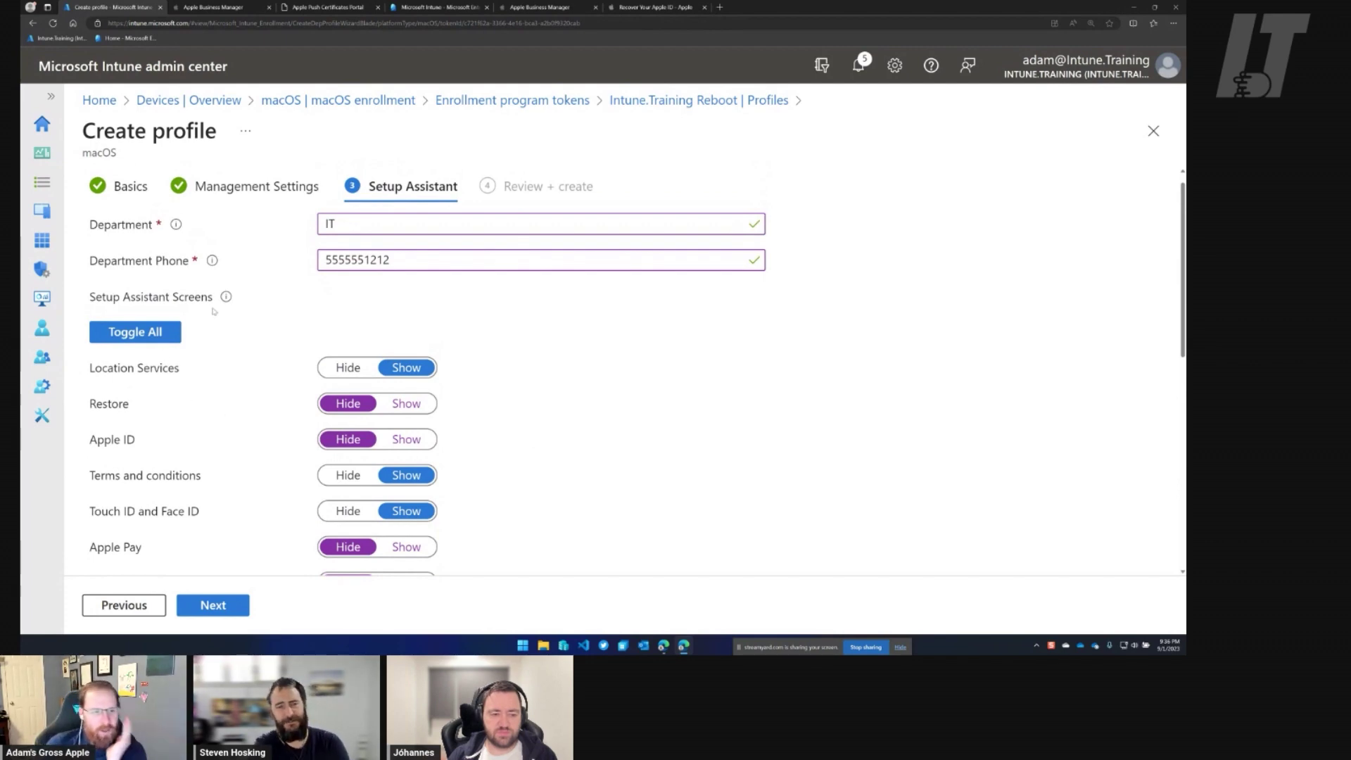
{"action": "mouse_move", "coordinate": [227, 298]}
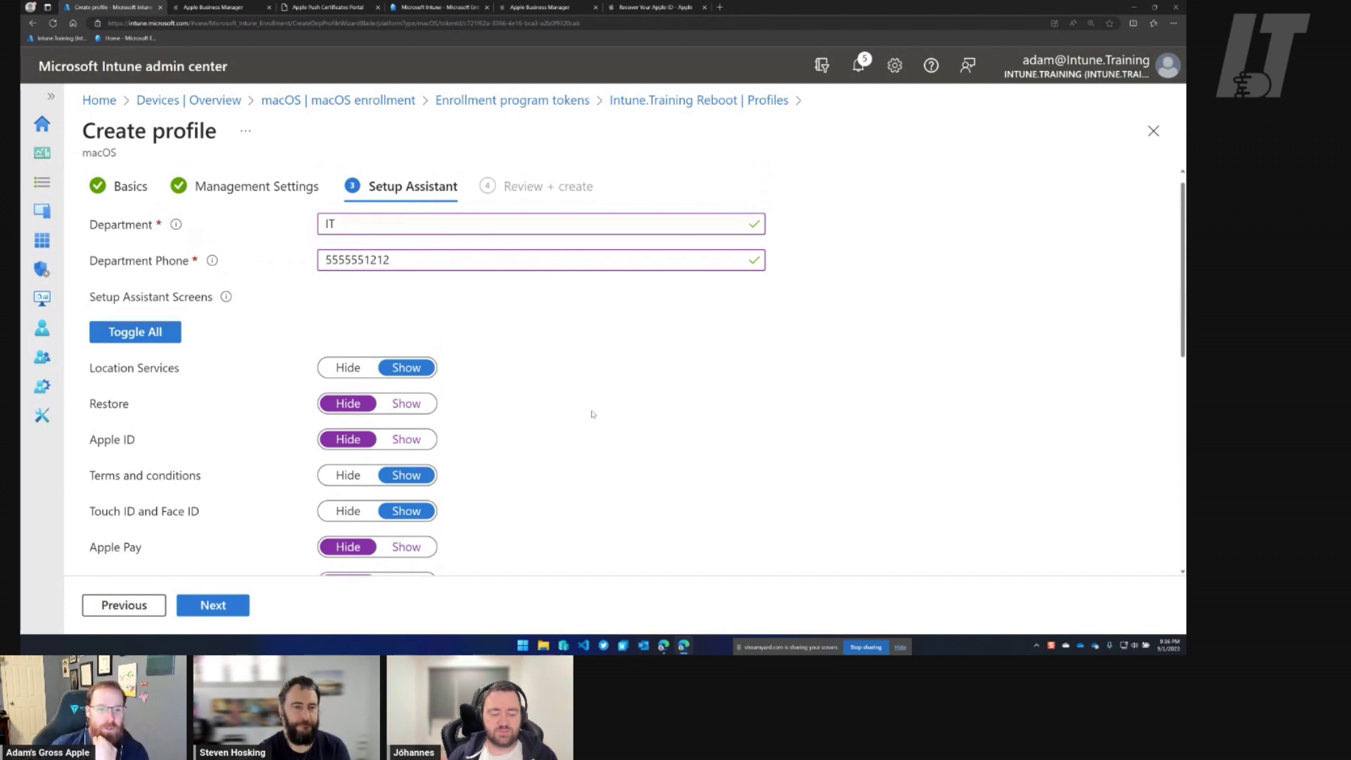
{"action": "scroll", "coordinate": [254, 415], "scroll_direction": "down", "scroll_amount": 4}
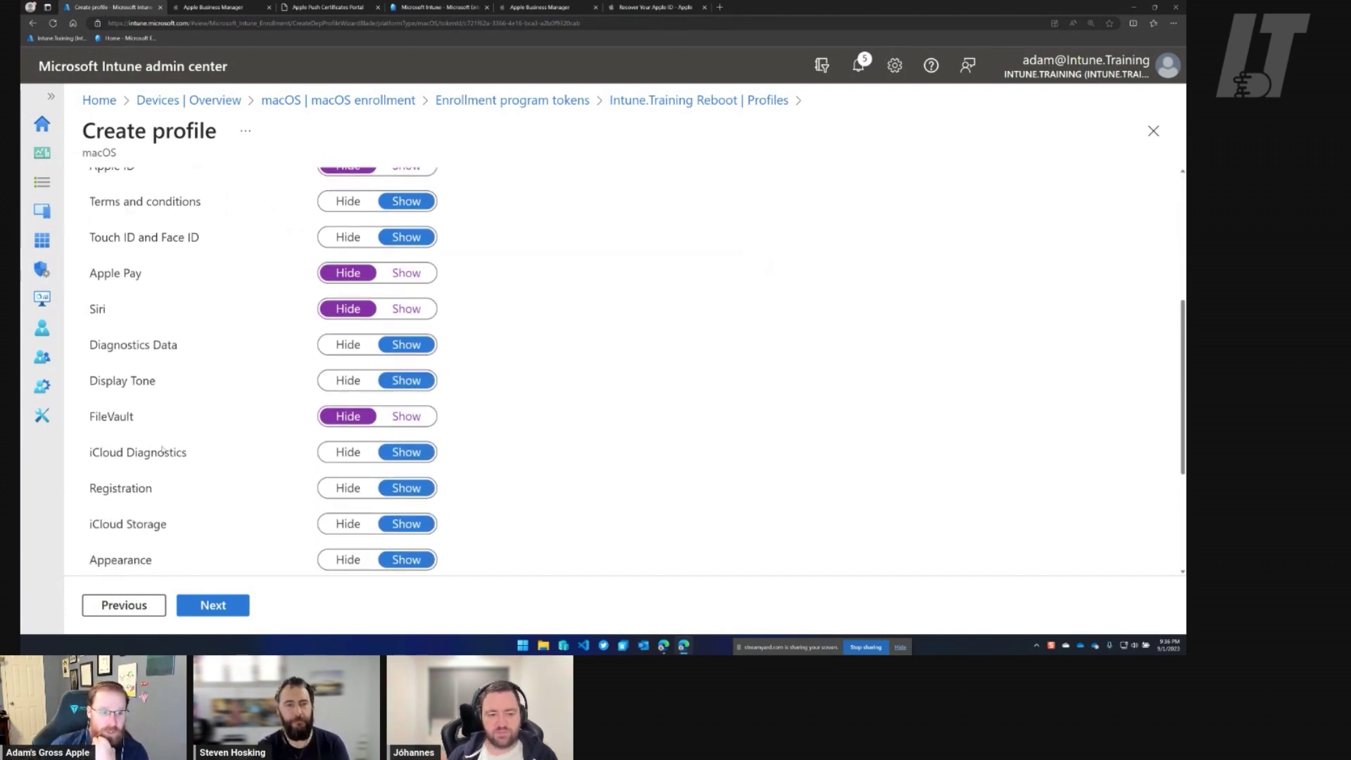
{"action": "scroll", "coordinate": [162, 450], "scroll_direction": "down", "scroll_amount": 3}
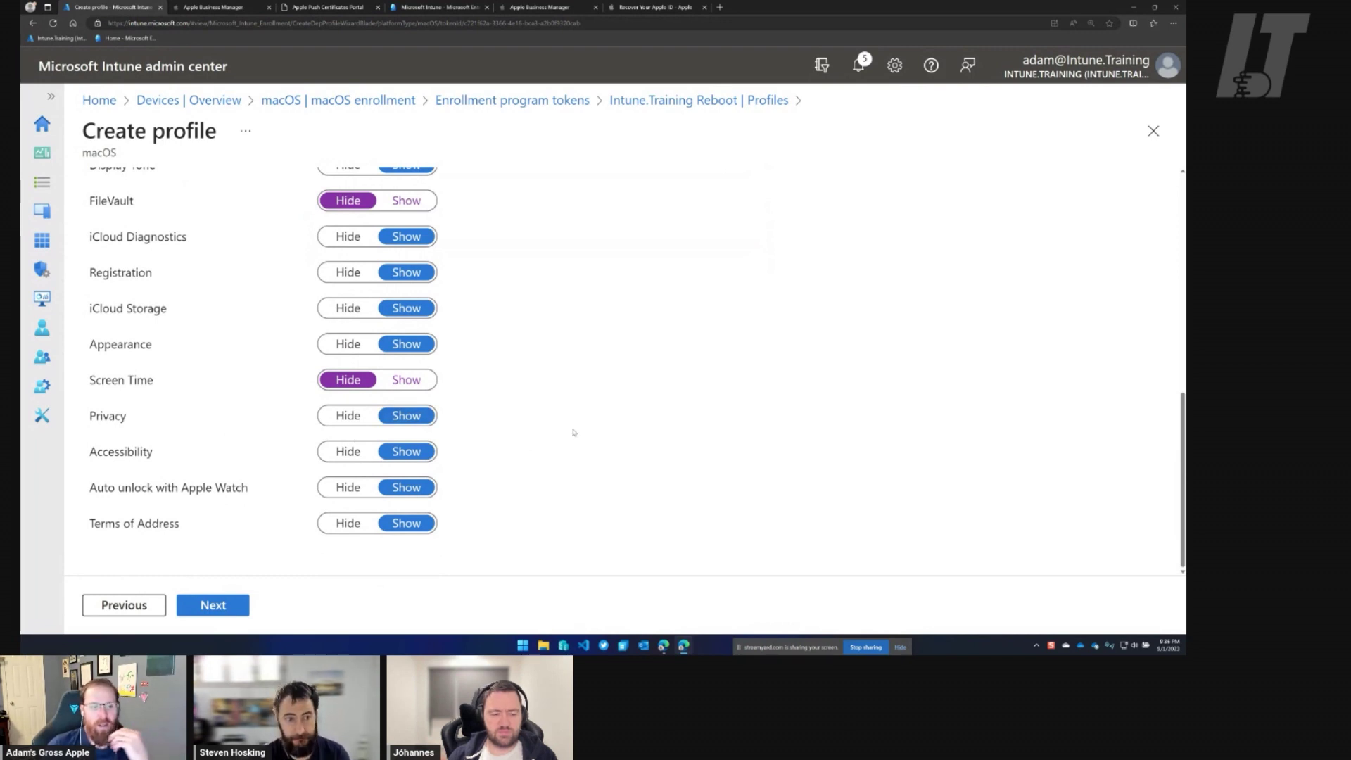
{"action": "scroll", "coordinate": [574, 432], "scroll_direction": "up", "scroll_amount": 5}
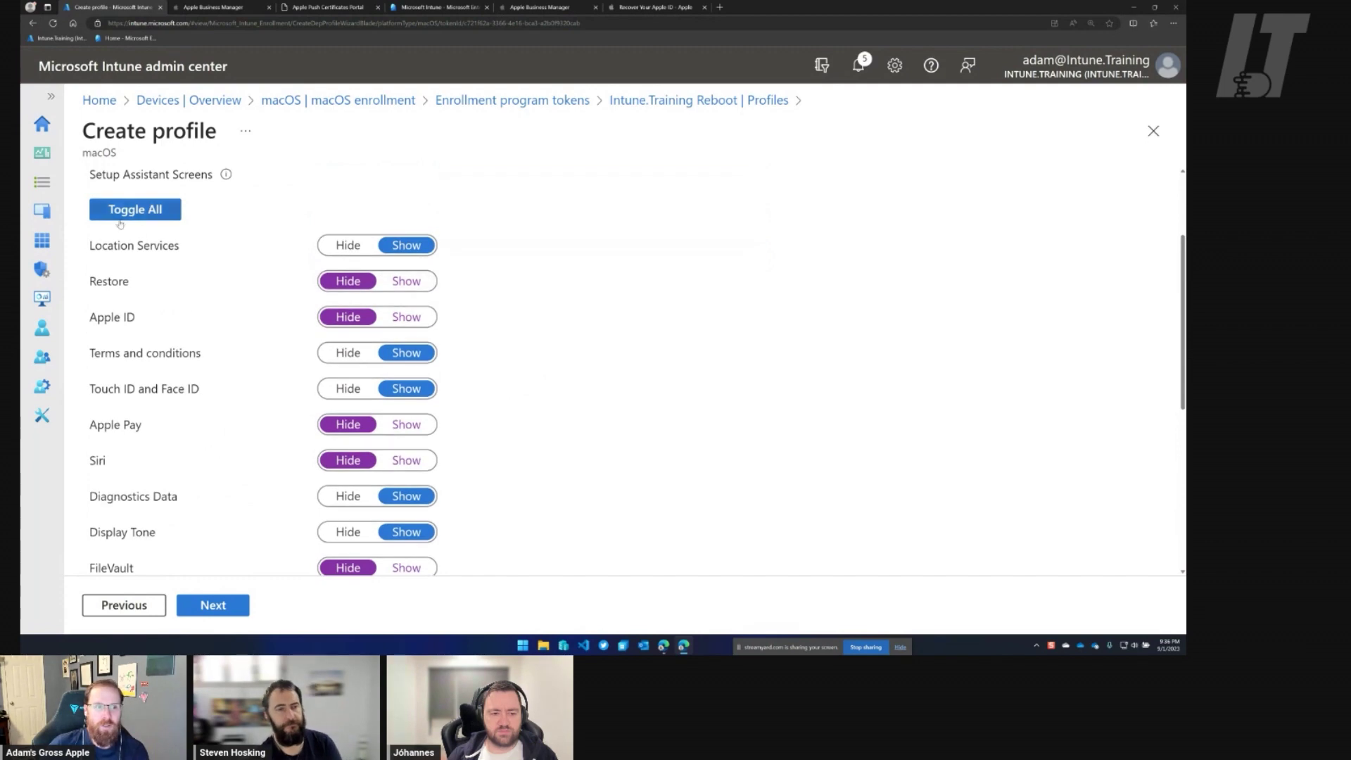
{"action": "left_click_drag", "start_coordinate": [90, 245], "coordinate": [185, 257]}
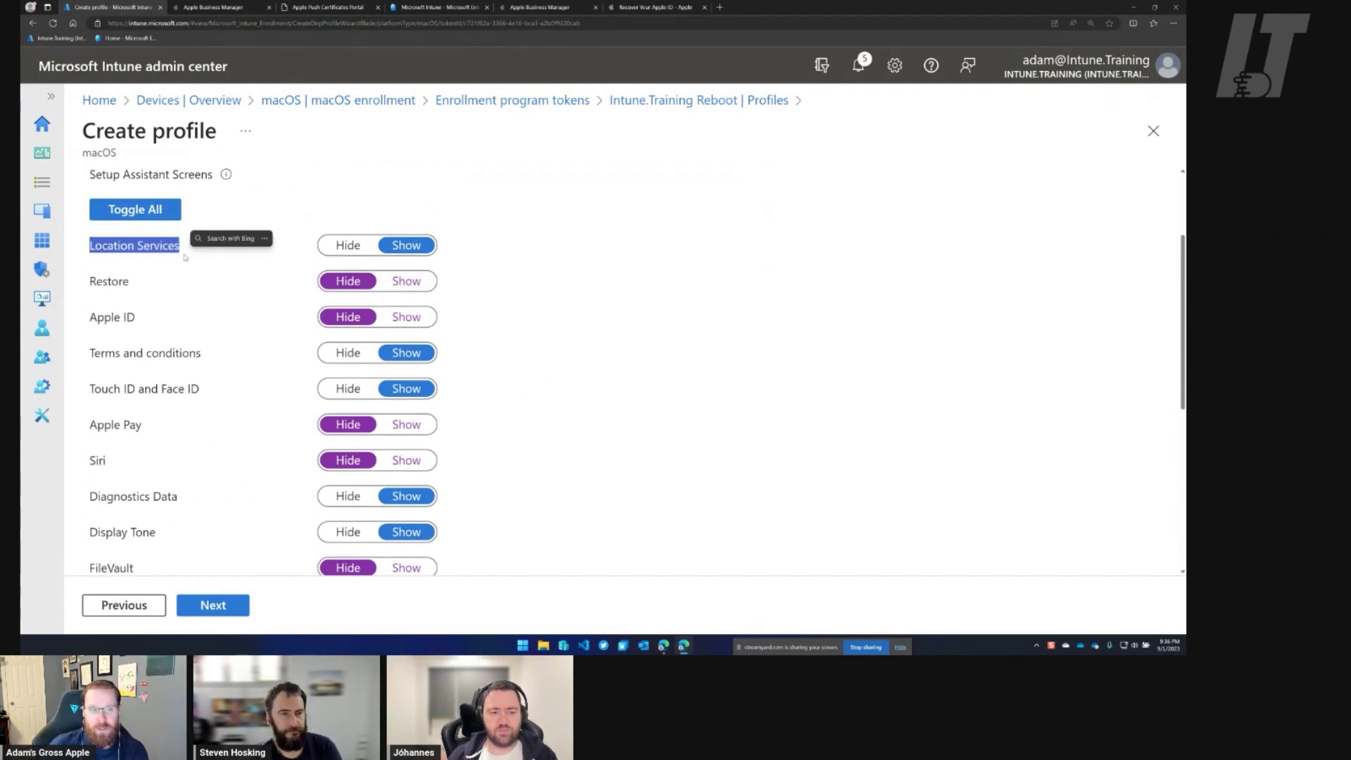
{"action": "left_click", "coordinate": [609, 226]}
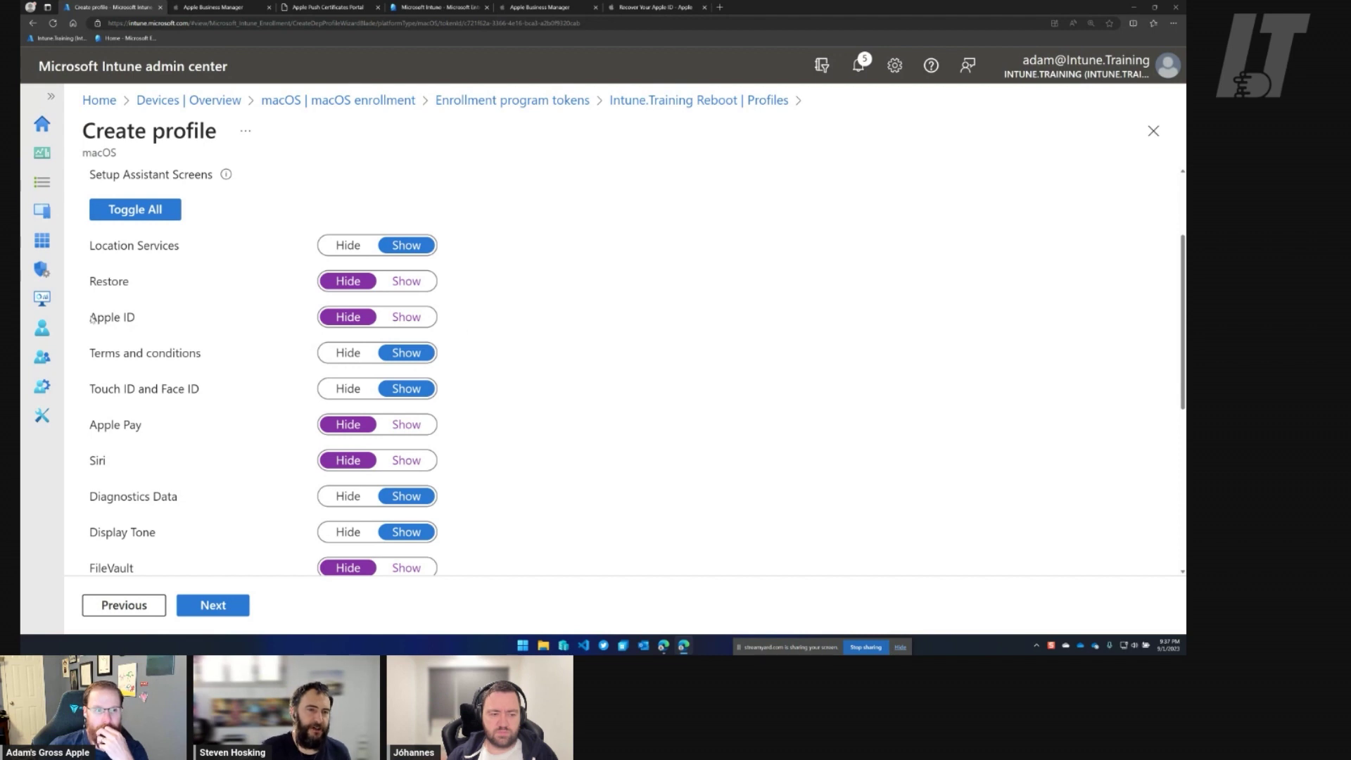
{"action": "left_click_drag", "start_coordinate": [92, 319], "coordinate": [136, 319]}
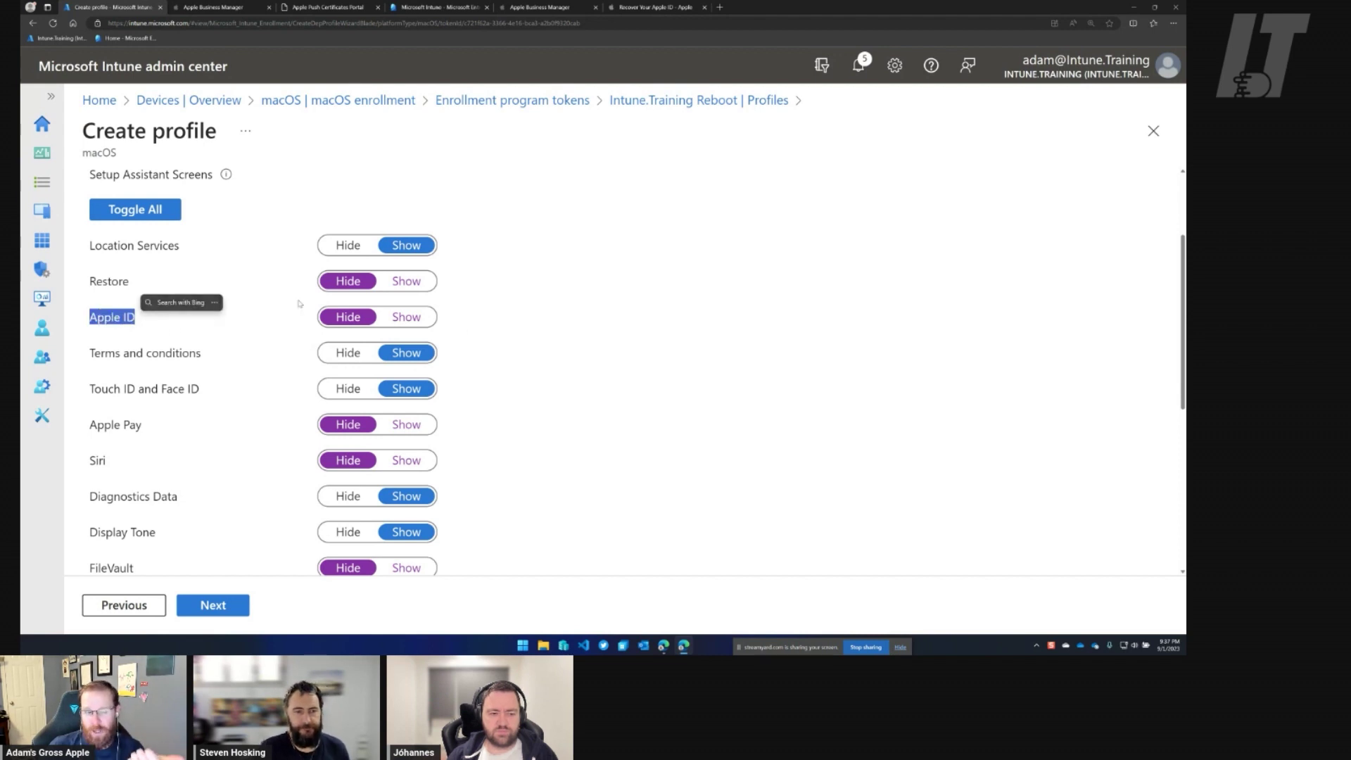
{"action": "scroll", "coordinate": [514, 309], "scroll_direction": "down", "scroll_amount": 1}
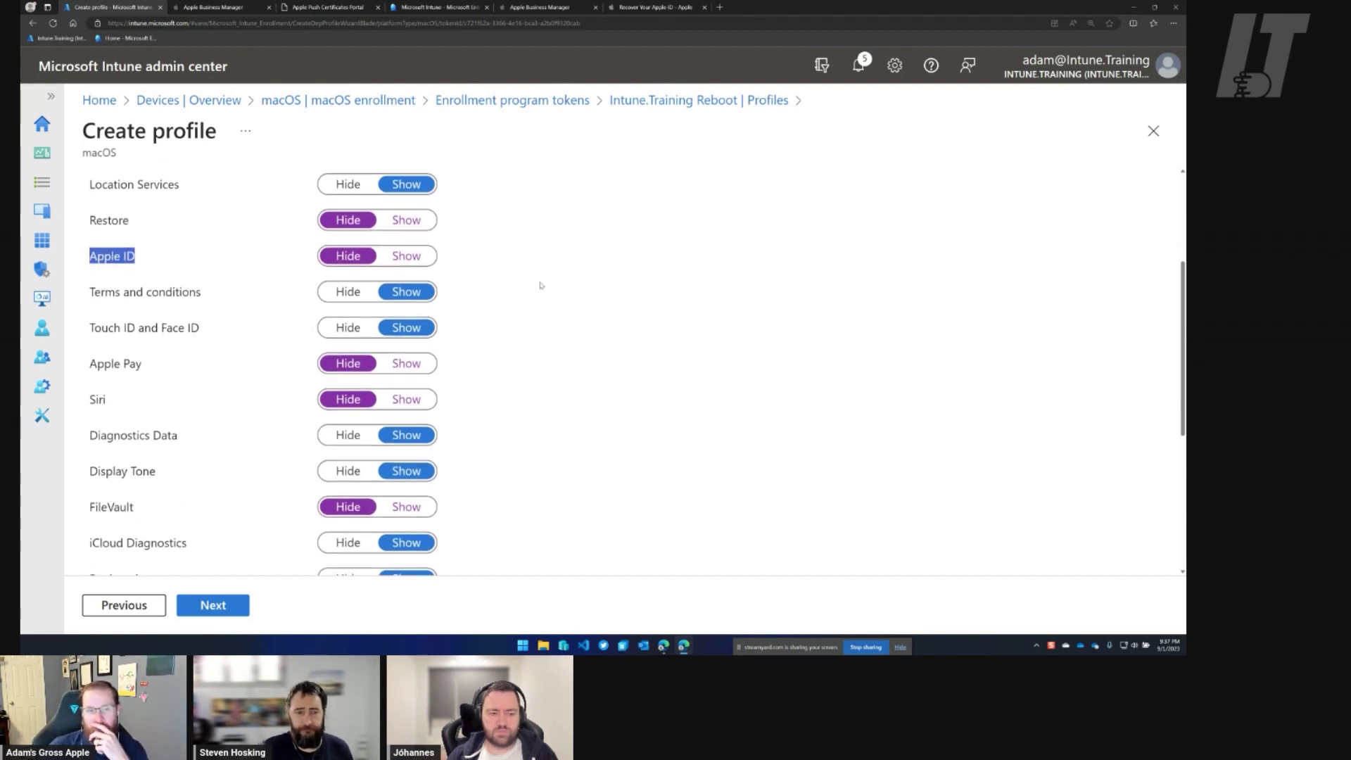
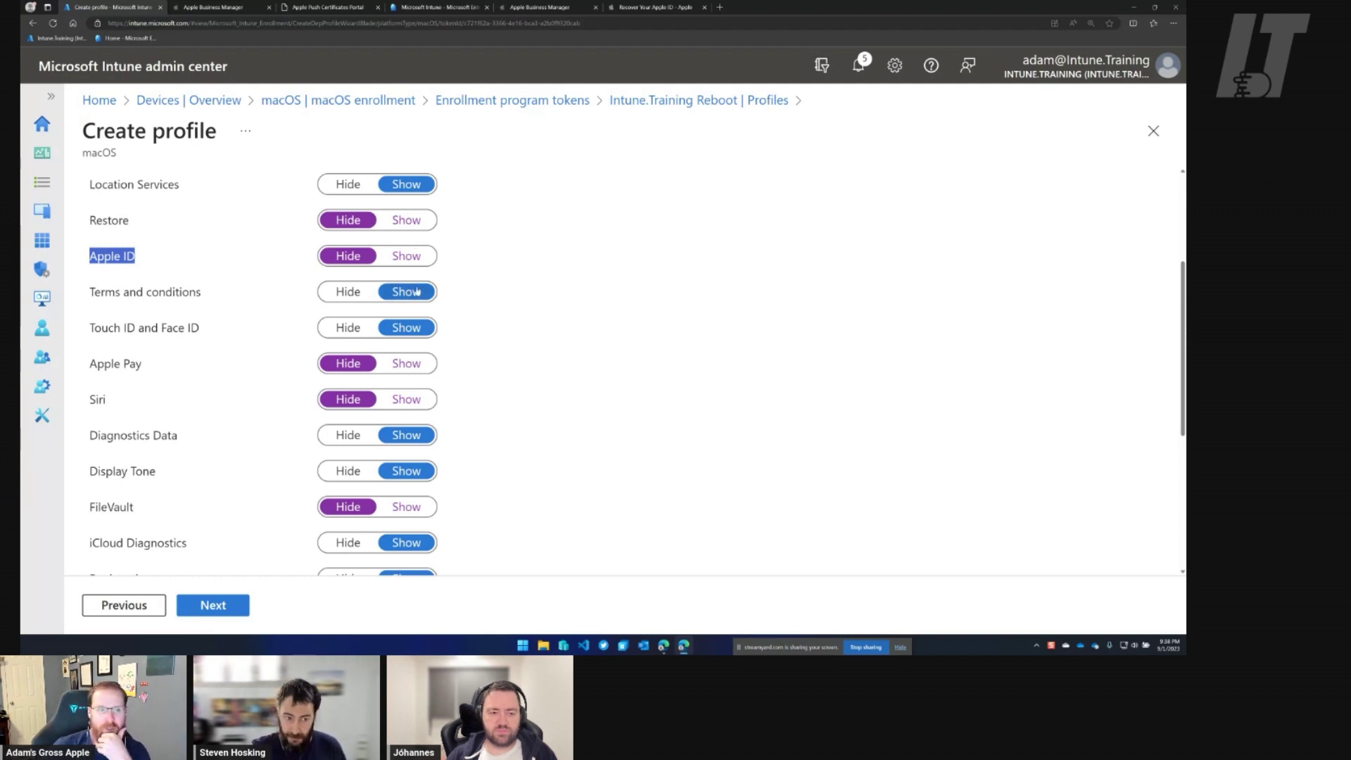
Step: Highlight the Apple ID setting in the Setup Assistant list to point it out
{"action": "left_click", "coordinate": [262, 275]}
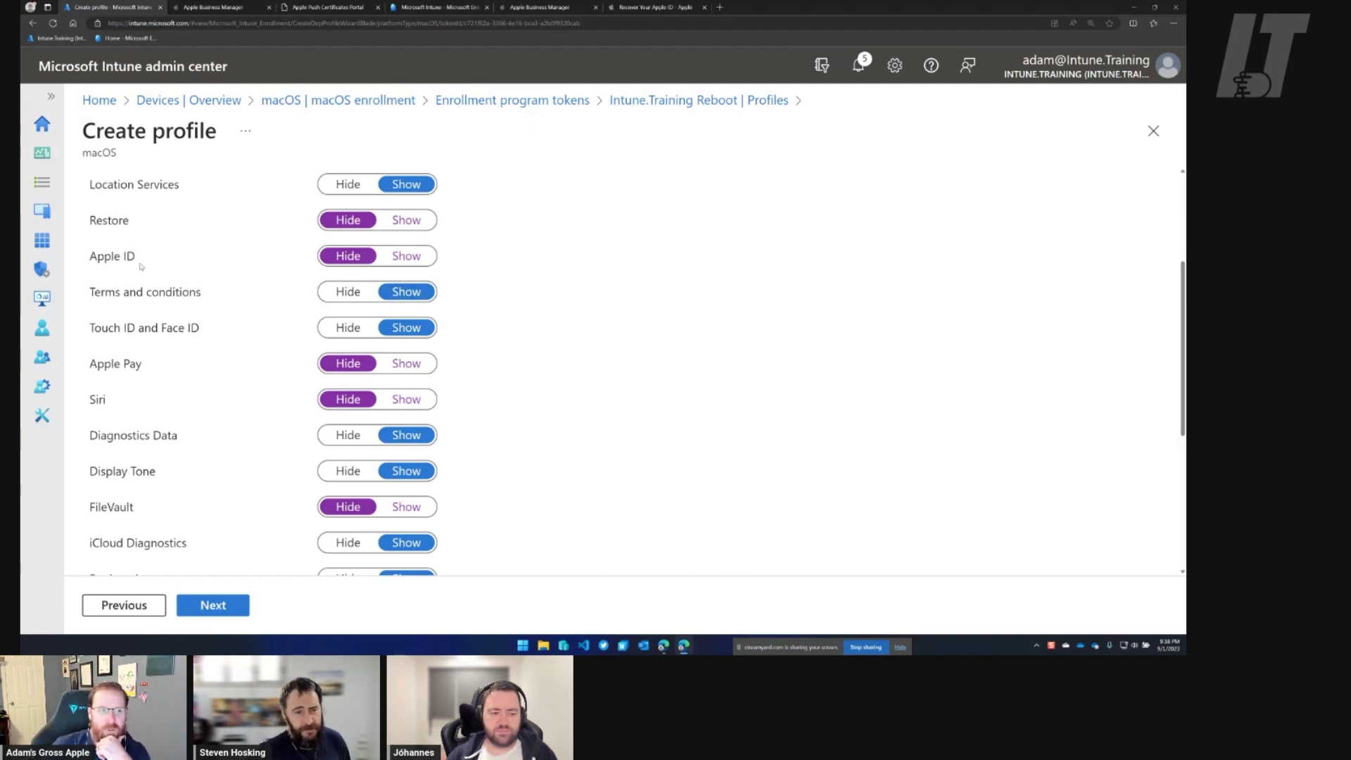
{"action": "left_click_drag", "start_coordinate": [140, 264], "coordinate": [88, 260]}
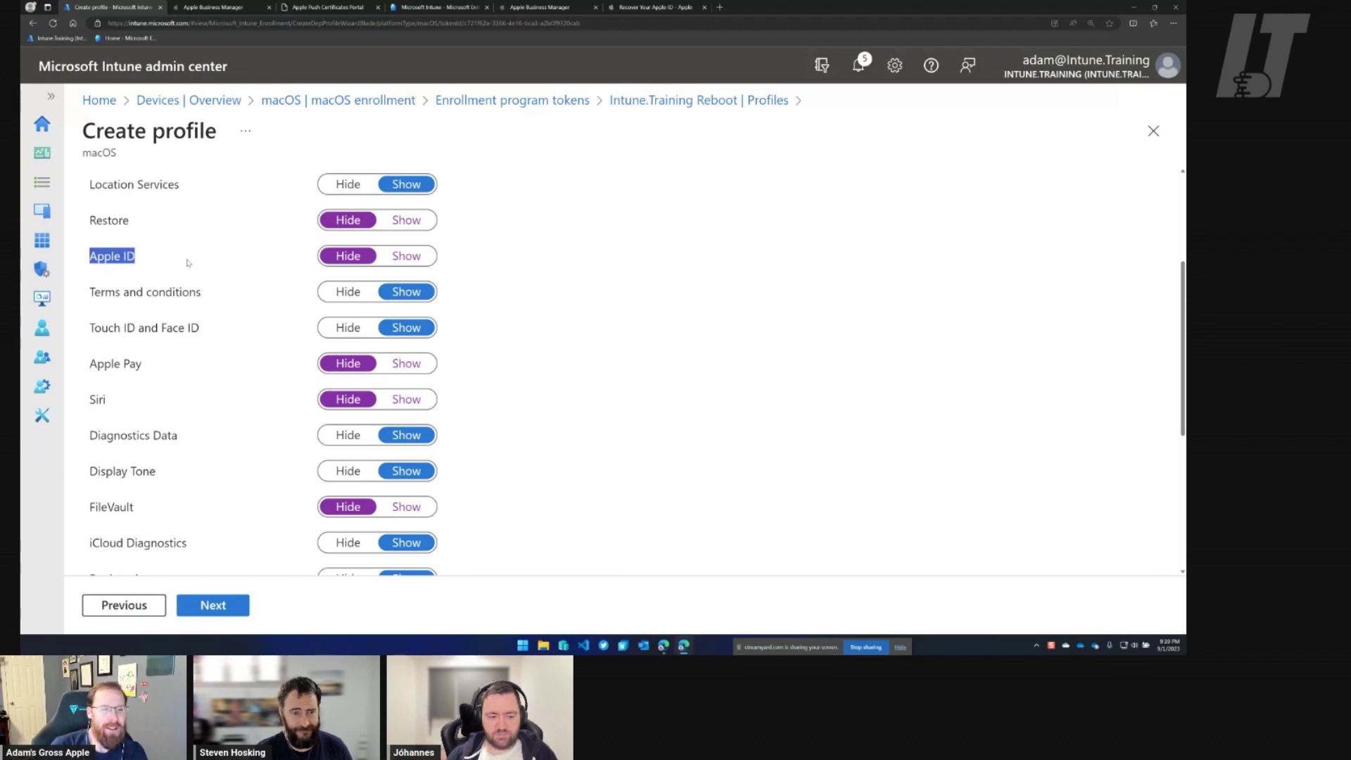
{"action": "left_click", "coordinate": [602, 255]}
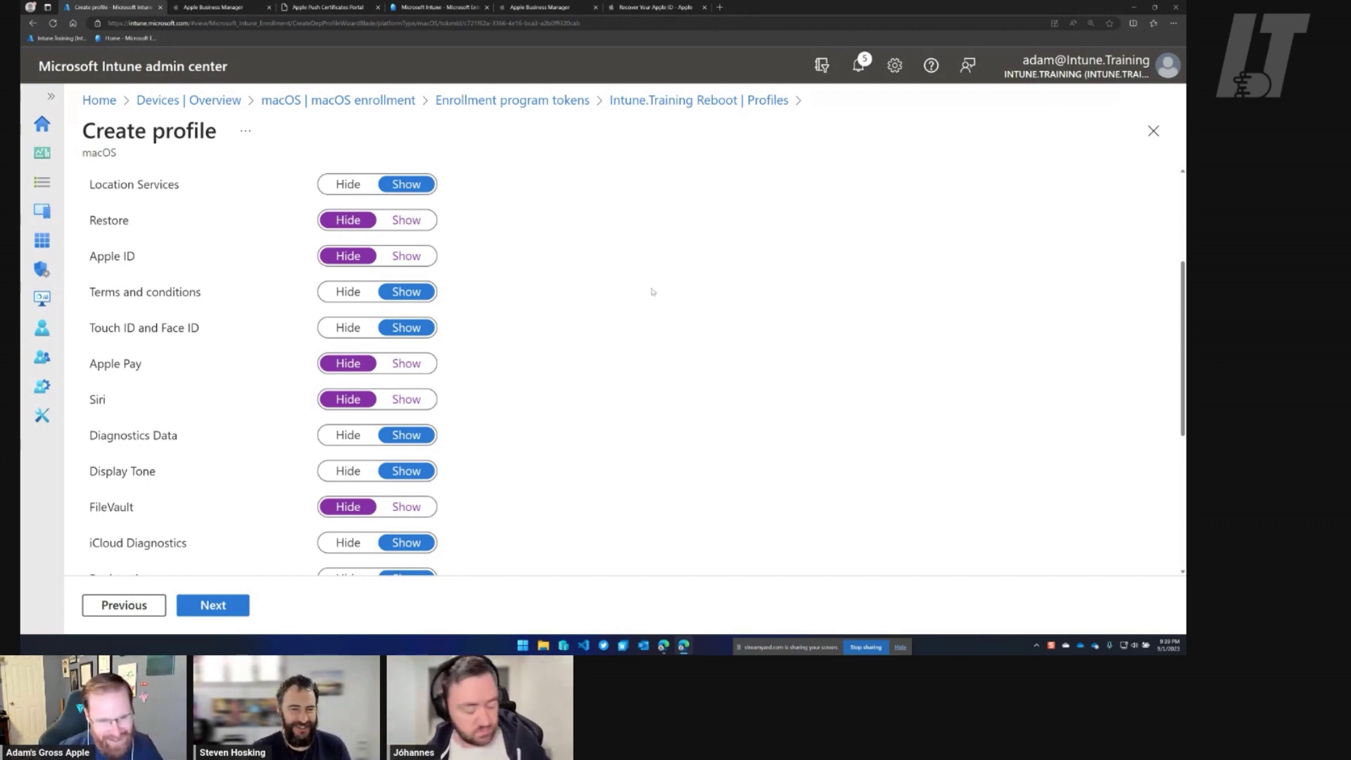
Step: Set the iCloud Storage Setup Assistant screen to Hide
{"action": "scroll", "coordinate": [652, 291], "scroll_direction": "down", "scroll_amount": 2}
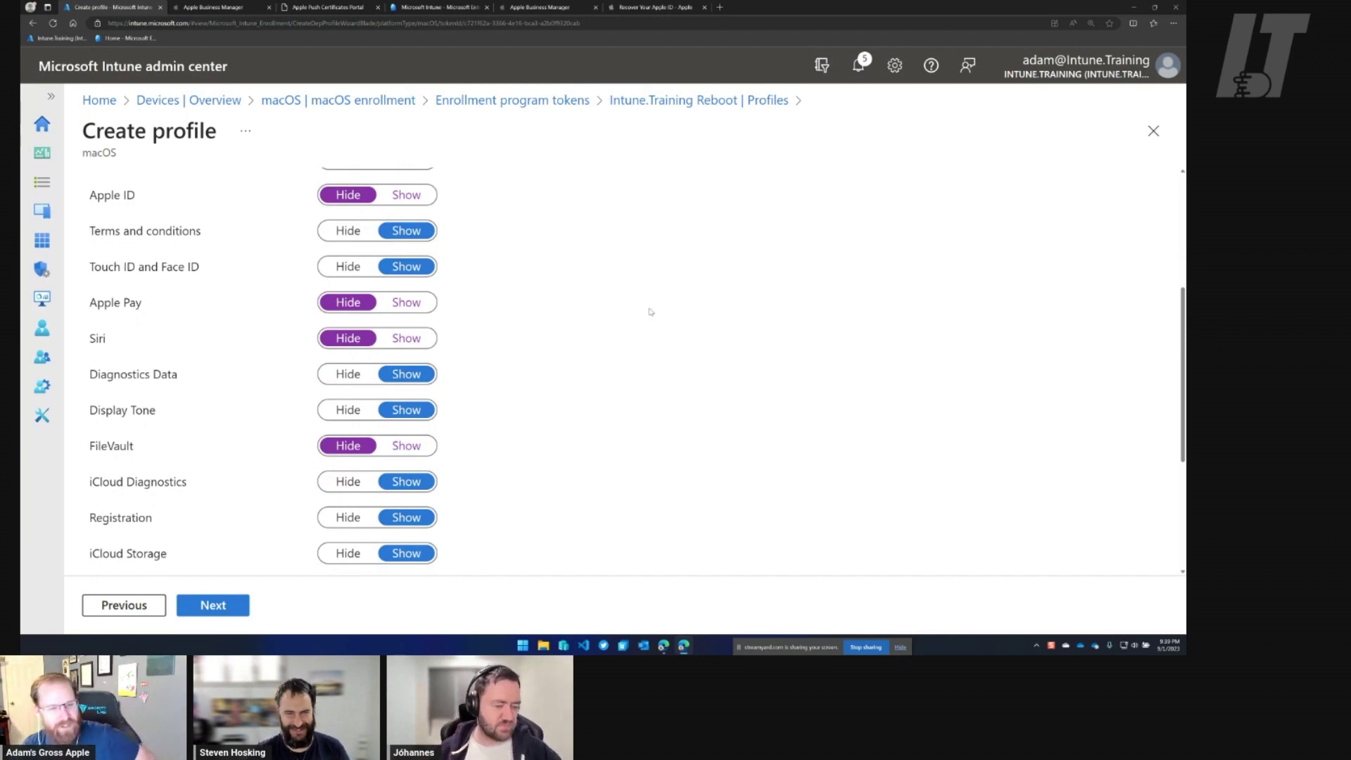
{"action": "scroll", "coordinate": [626, 277], "scroll_direction": "down", "scroll_amount": 3}
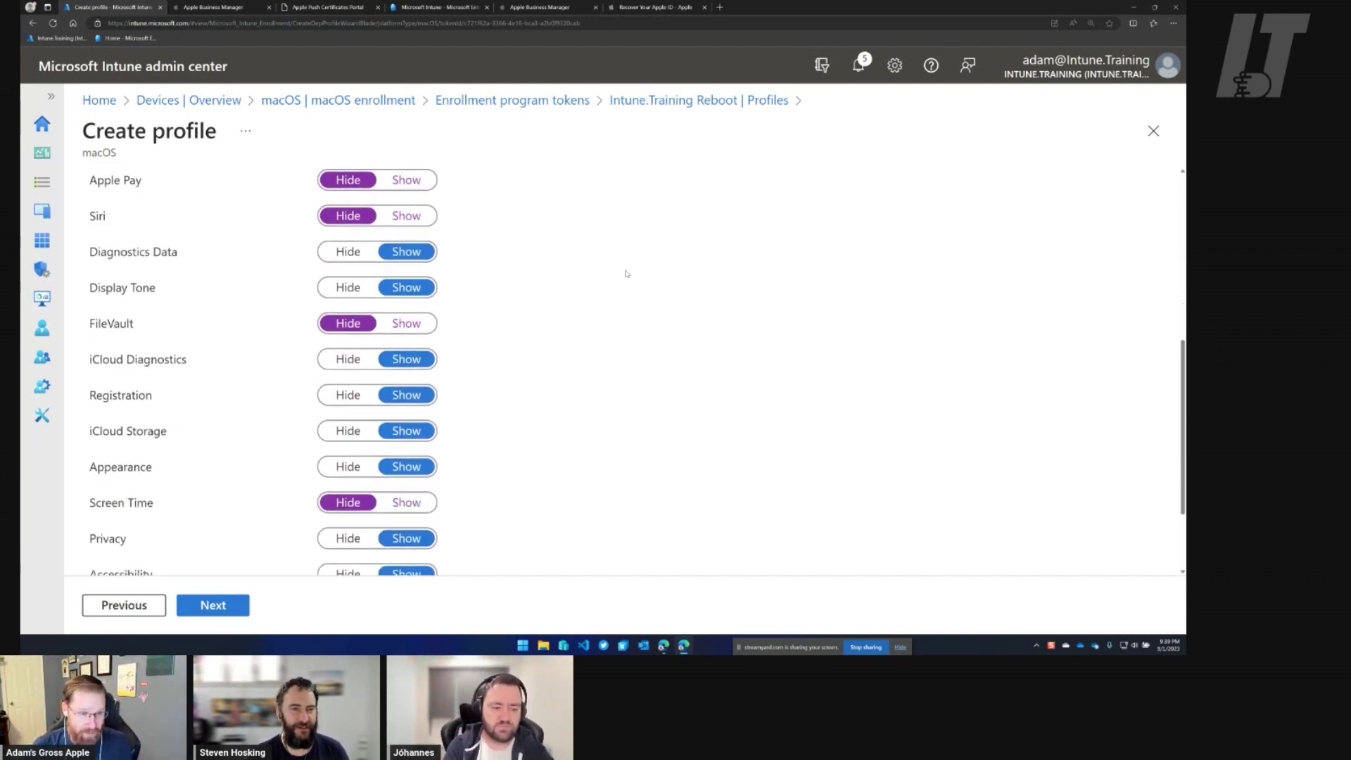
{"action": "scroll", "coordinate": [537, 270], "scroll_direction": "down", "scroll_amount": 1}
{"action": "scroll", "coordinate": [537, 269], "scroll_direction": "down", "scroll_amount": 3}
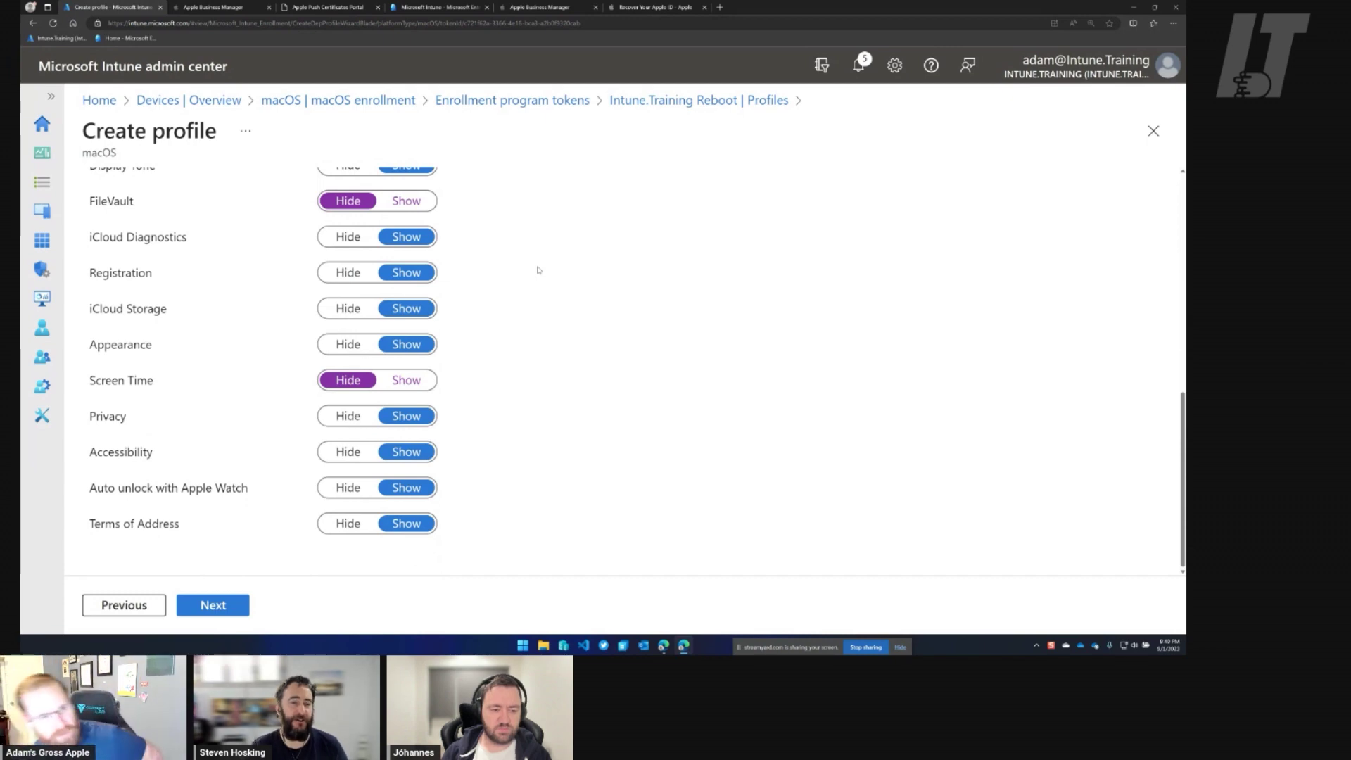
{"action": "left_click", "coordinate": [339, 312]}
{"action": "left_click", "coordinate": [671, 295]}
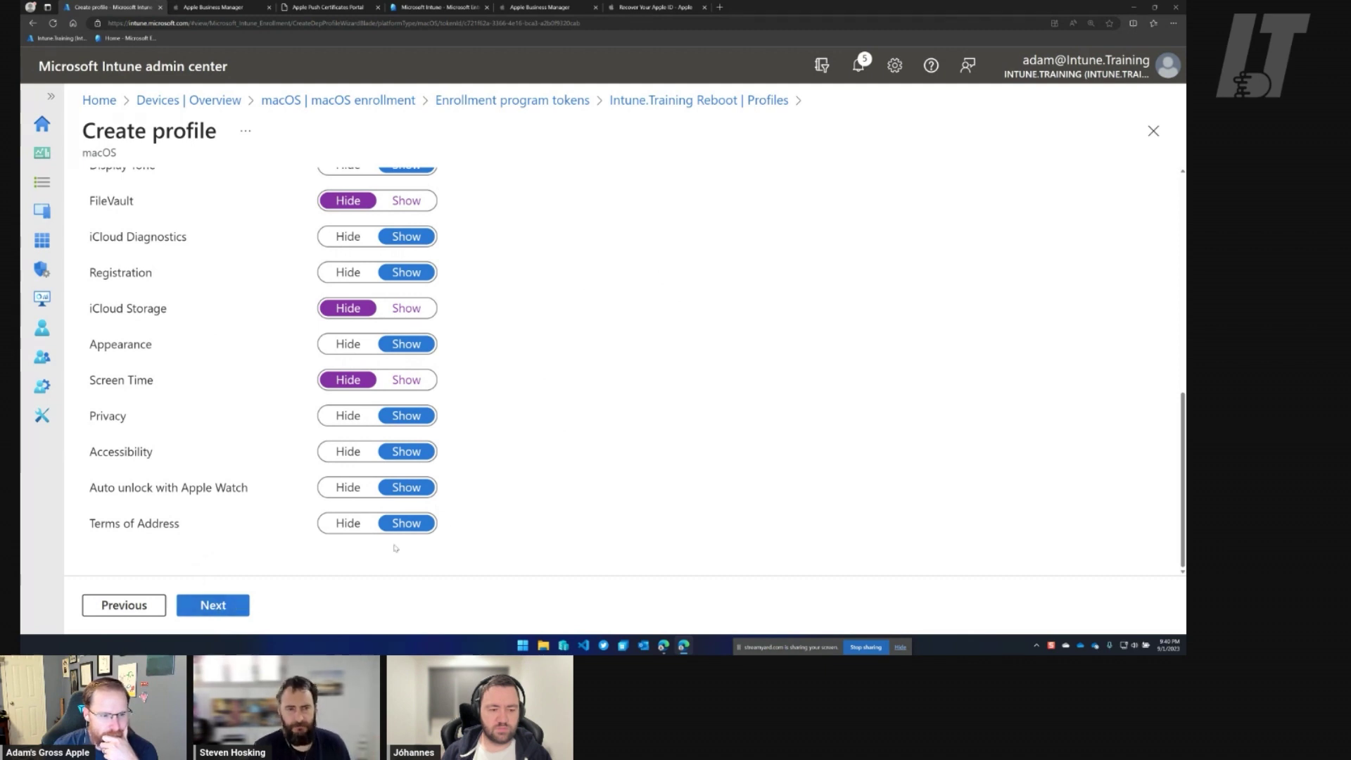
Step: Advance the macOS profile to its Review + create summary
{"action": "scroll", "coordinate": [490, 499], "scroll_direction": "up", "scroll_amount": 1}
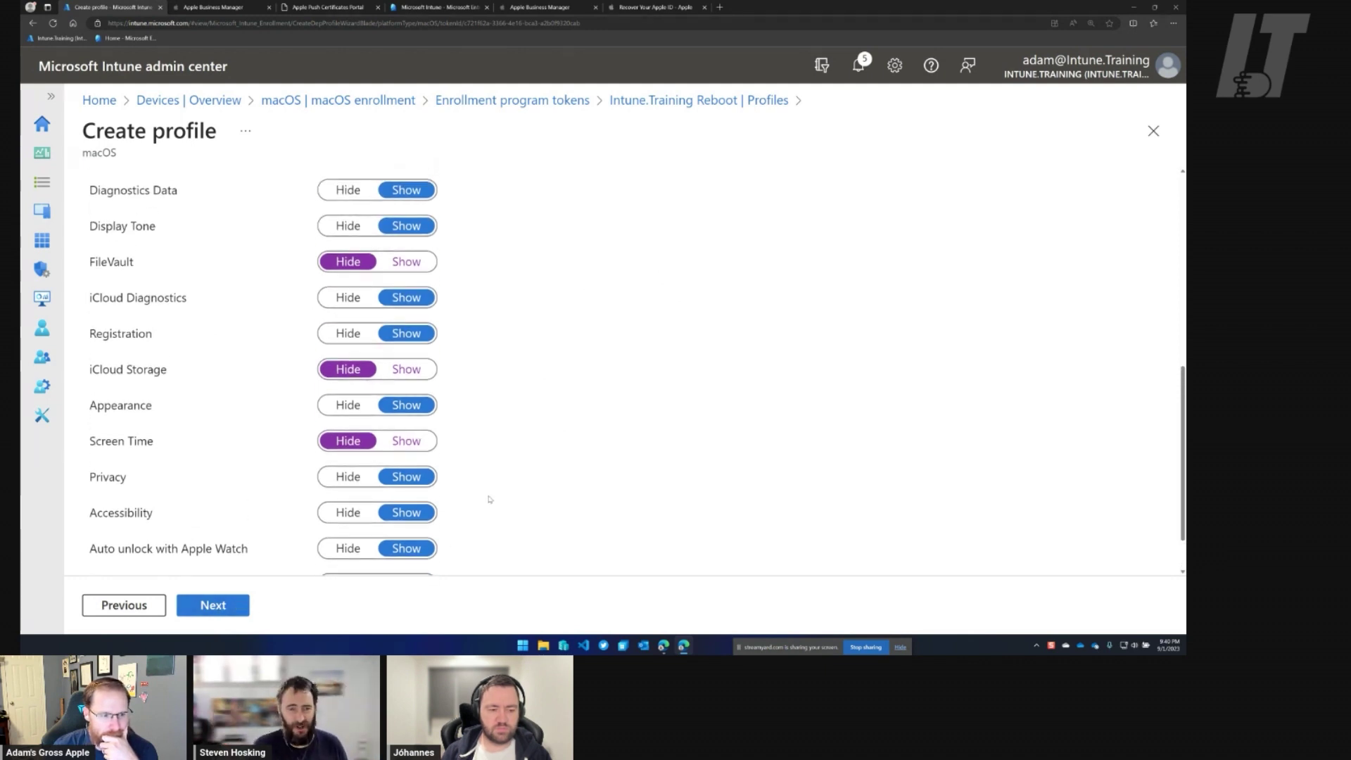
{"action": "scroll", "coordinate": [490, 499], "scroll_direction": "down", "scroll_amount": 1}
{"action": "scroll", "coordinate": [527, 484], "scroll_direction": "up", "scroll_amount": 6}
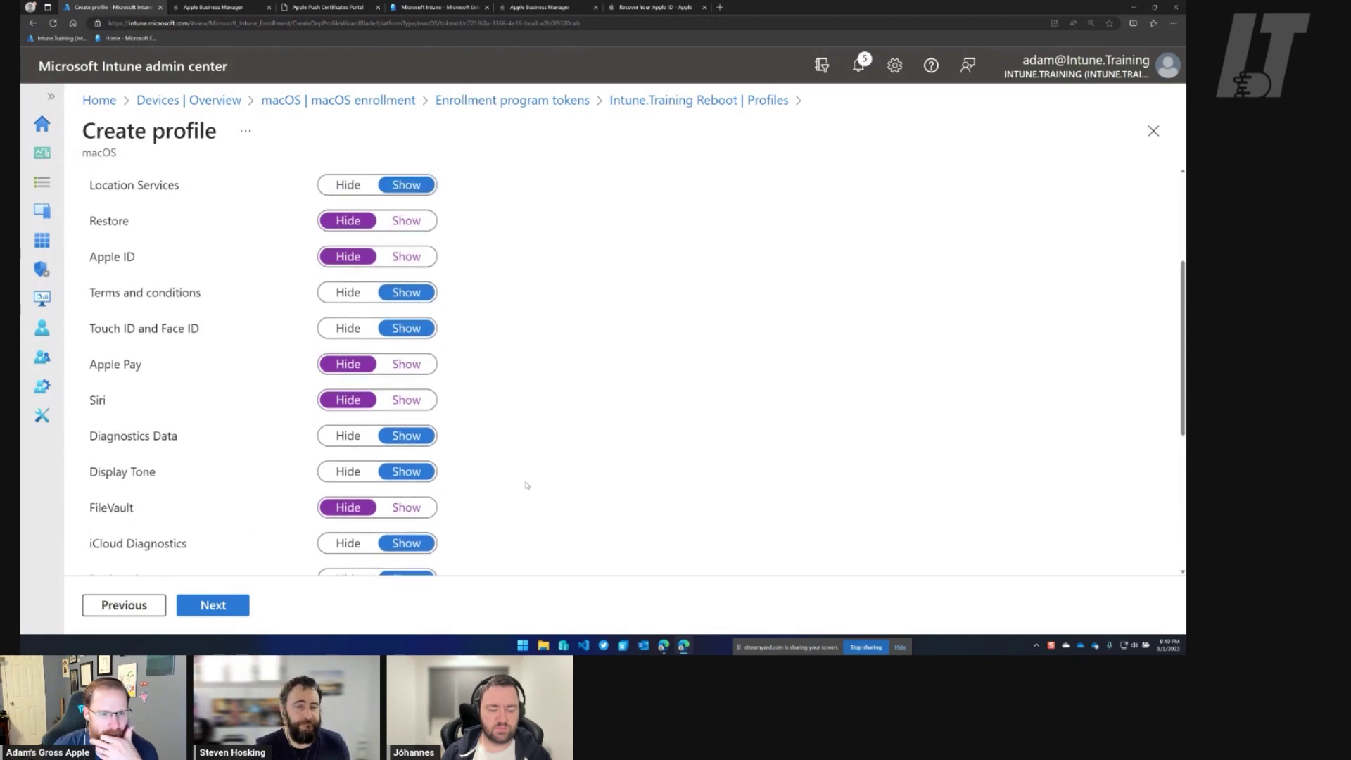
{"action": "scroll", "coordinate": [503, 488], "scroll_direction": "down", "scroll_amount": 6}
{"action": "left_click", "coordinate": [213, 604]}
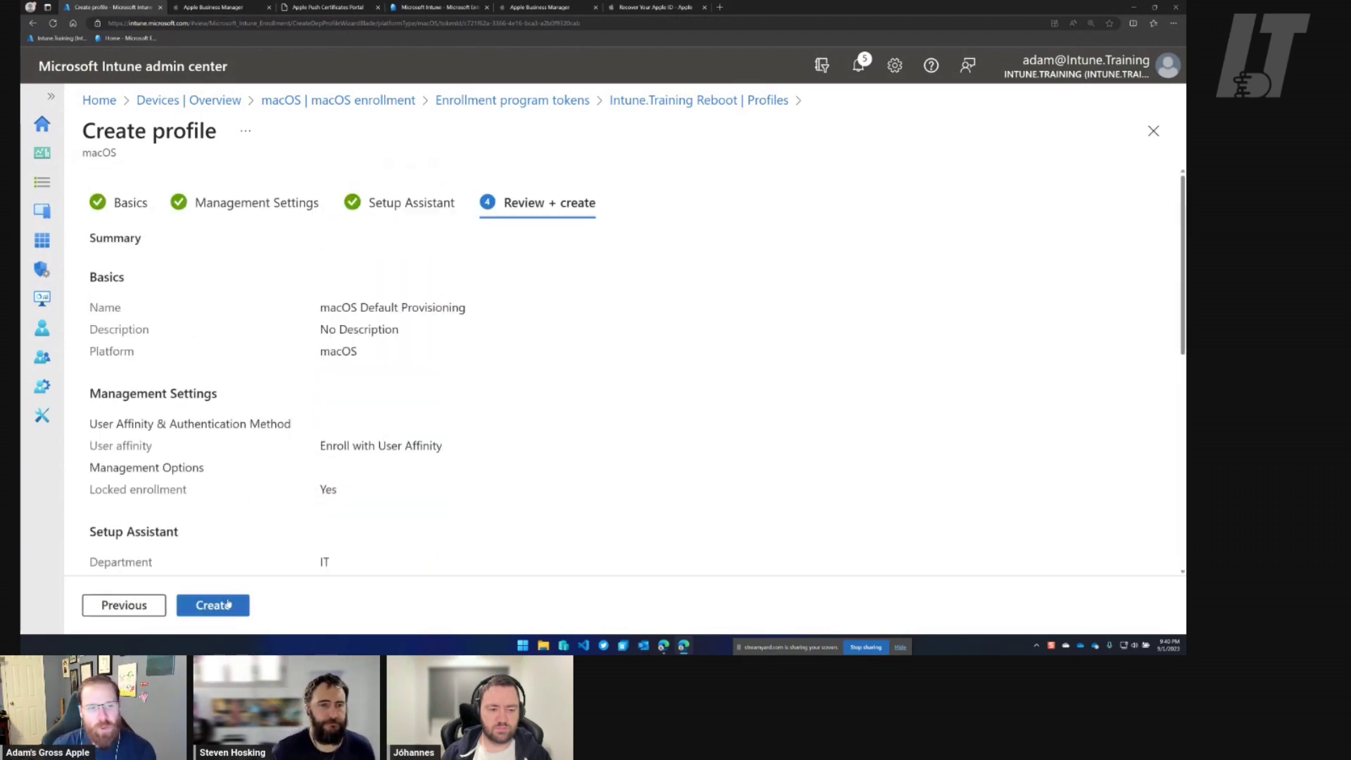
Step: Create the macOS Default Provisioning profile and dismiss the confirmation notice
{"action": "scroll", "coordinate": [213, 605], "scroll_direction": "down", "scroll_amount": 2}
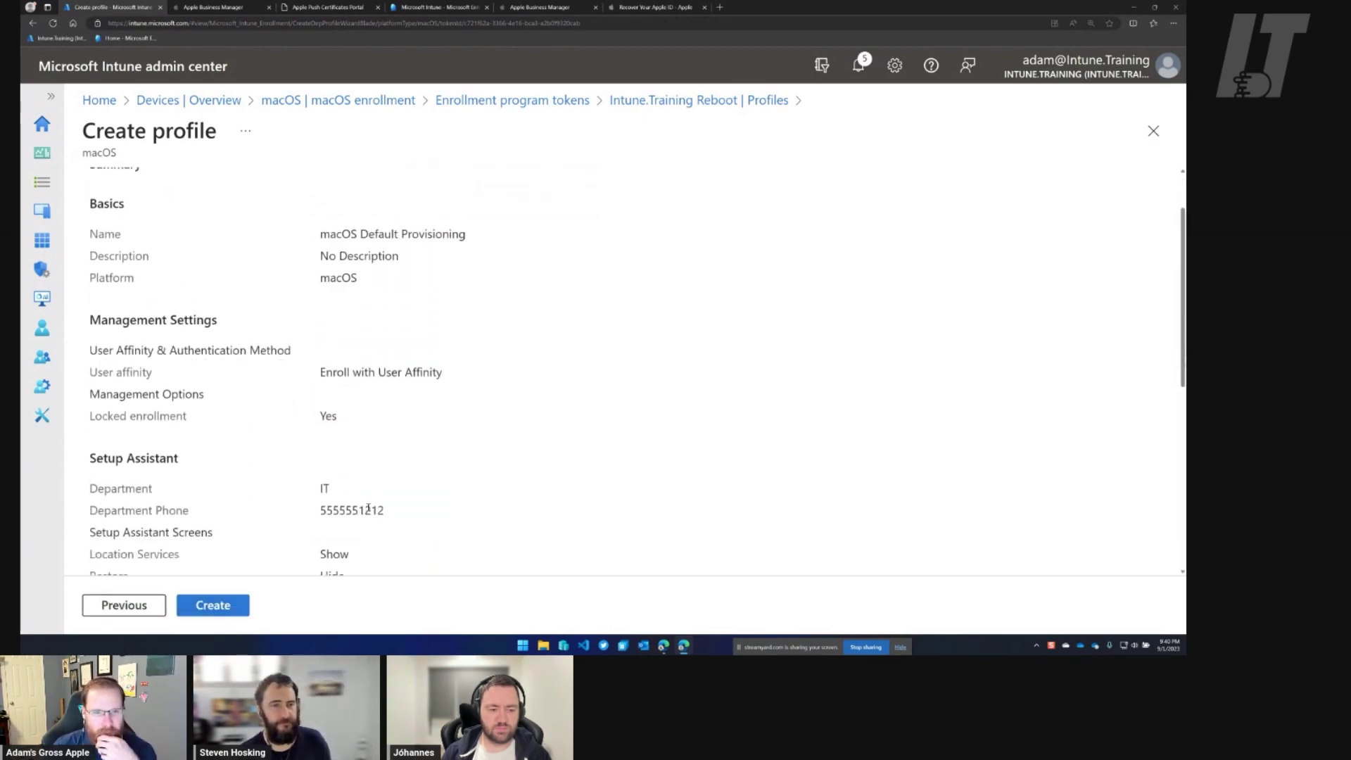
{"action": "left_click", "coordinate": [216, 609]}
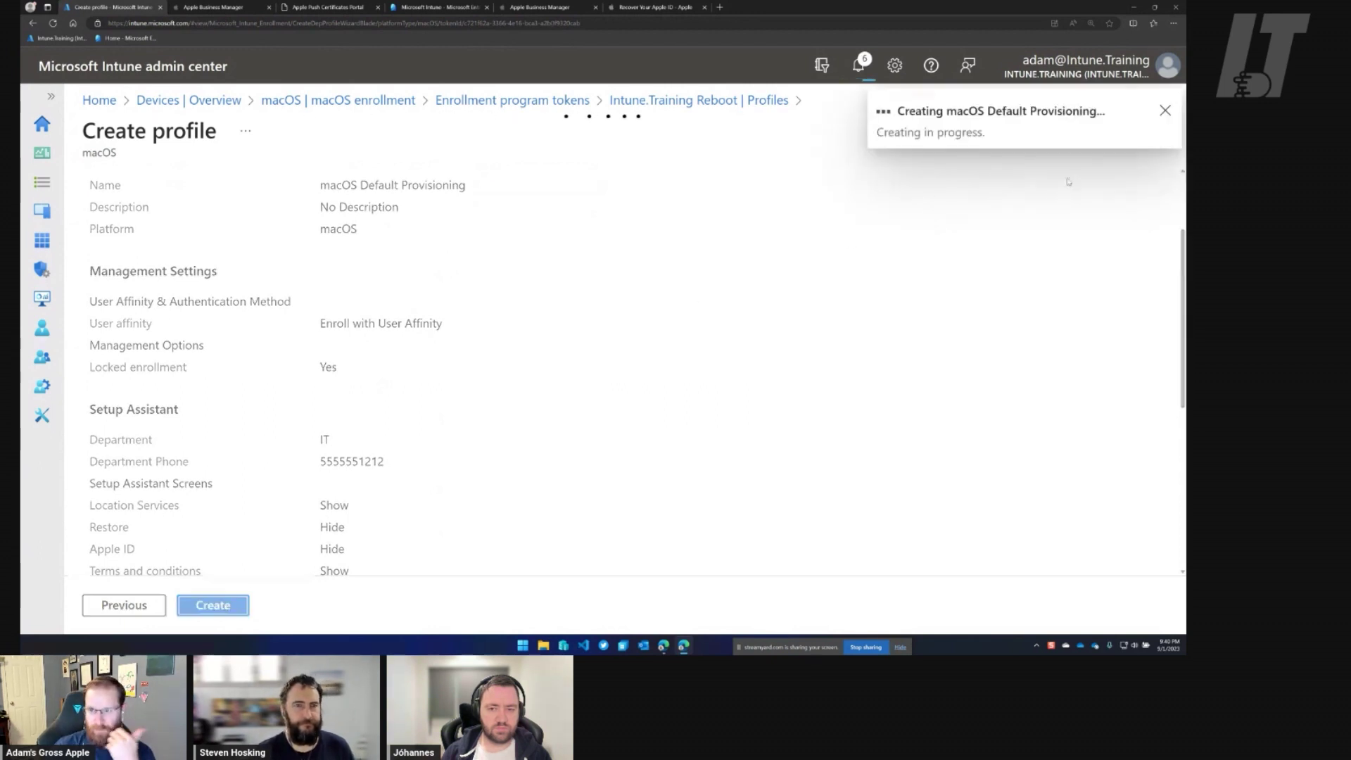
{"action": "left_click", "coordinate": [1166, 111]}
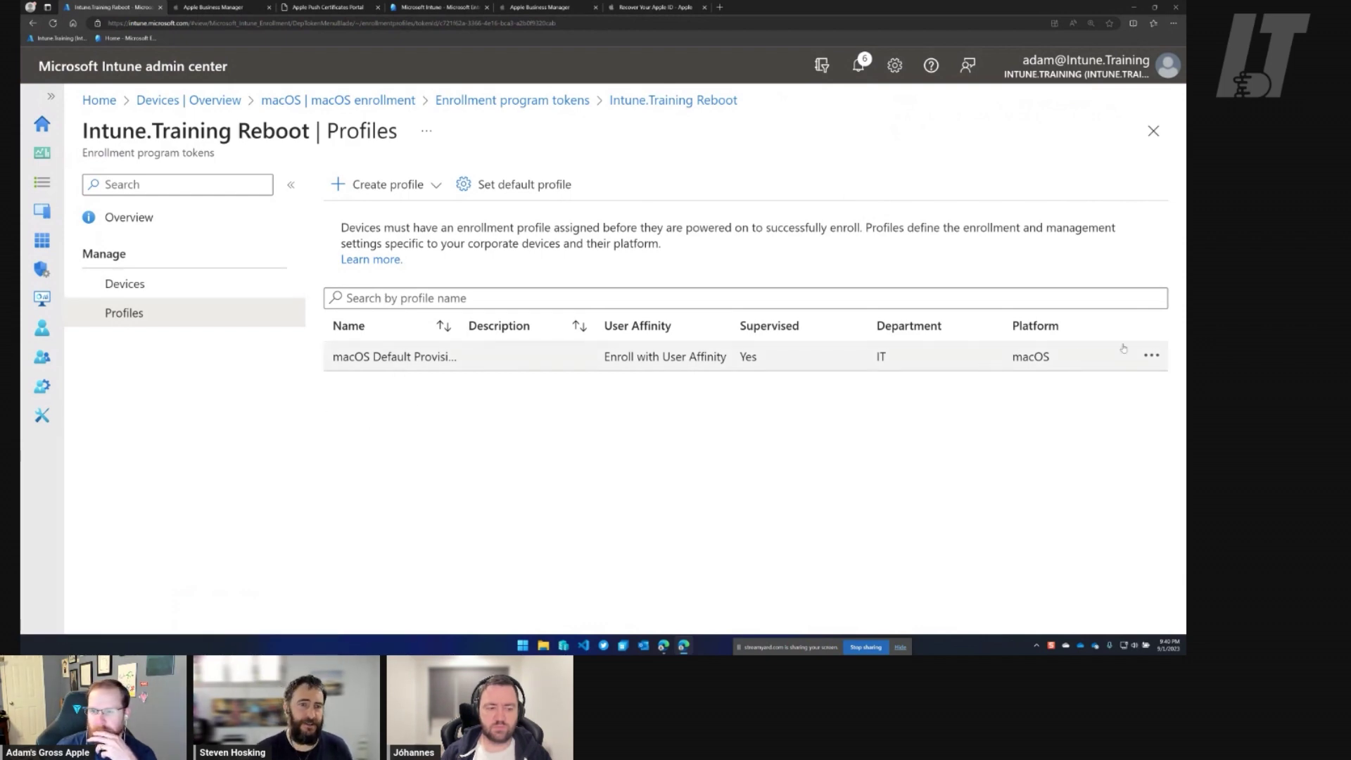
Step: Set macOS Default Provisioning as the default macOS enrollment profile
{"action": "left_click", "coordinate": [514, 184]}
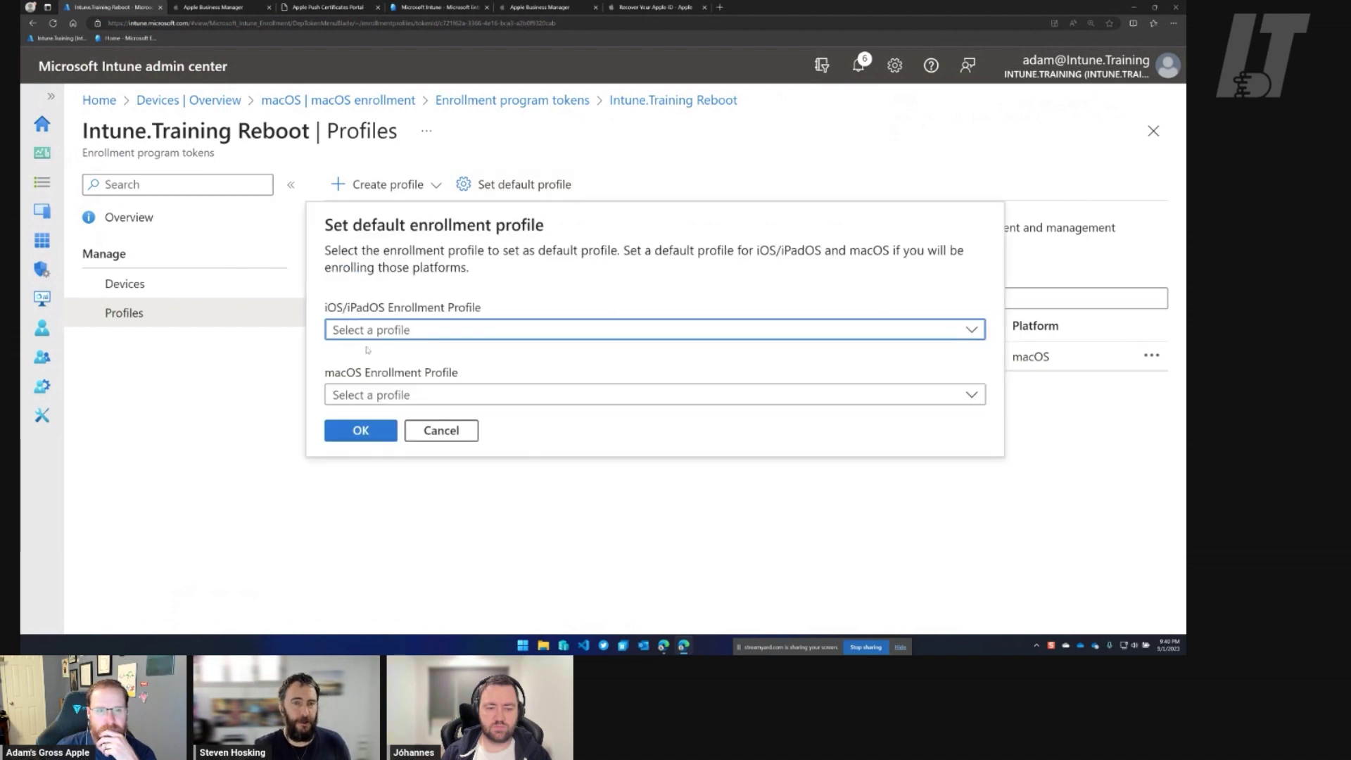
{"action": "left_click", "coordinate": [408, 331]}
{"action": "left_click", "coordinate": [405, 395]}
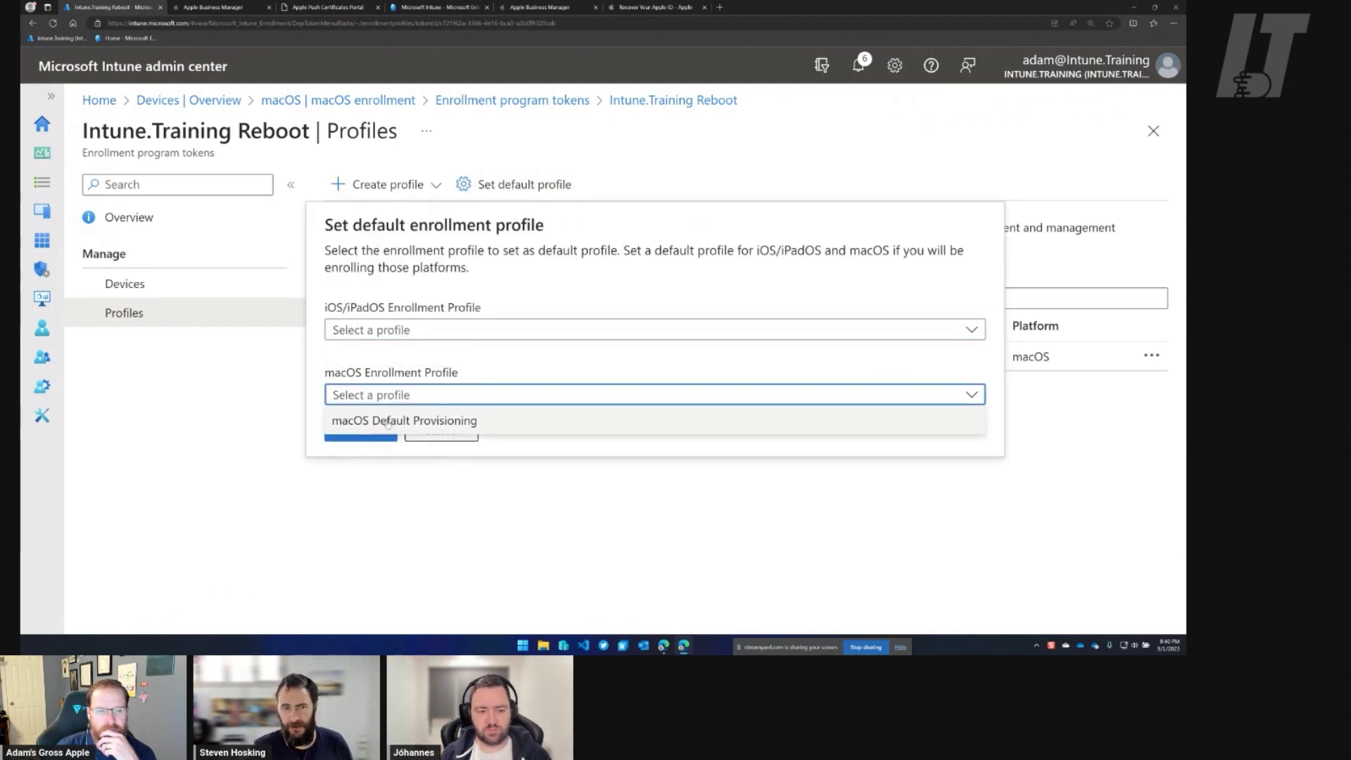
{"action": "left_click", "coordinate": [366, 418]}
{"action": "left_click", "coordinate": [365, 431]}
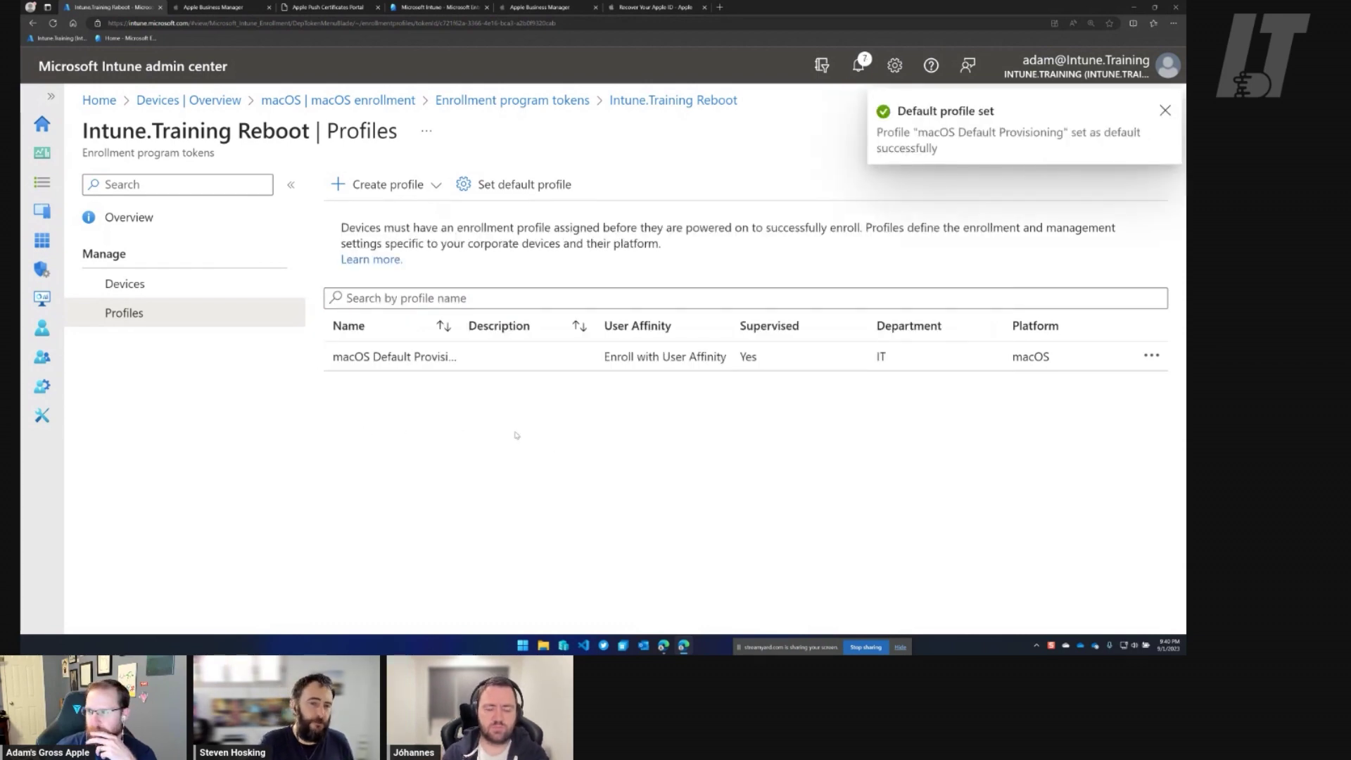
Step: Review the token's synced devices, then go to Apps and the Apple Business Manager tab
{"action": "left_click", "coordinate": [193, 291]}
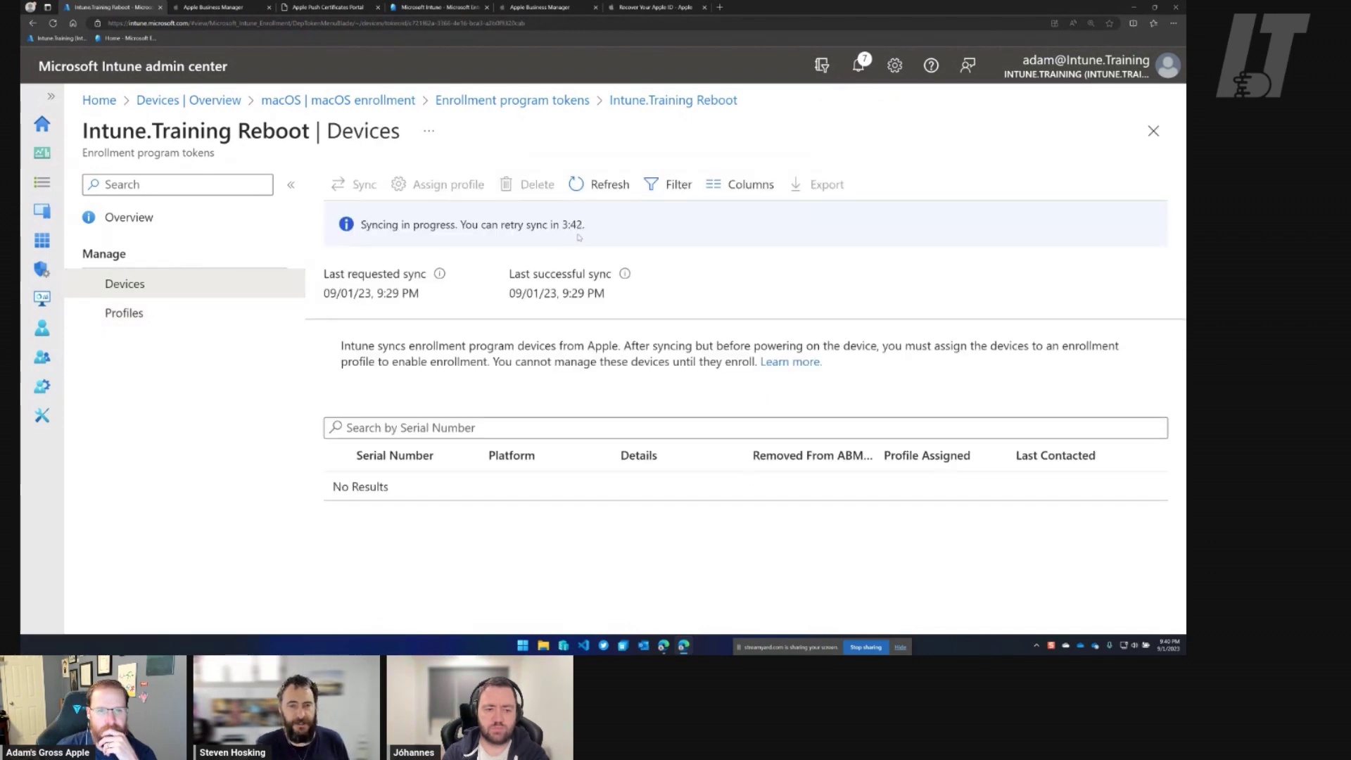
{"action": "triple_click", "coordinate": [564, 222]}
{"action": "left_click", "coordinate": [615, 231]}
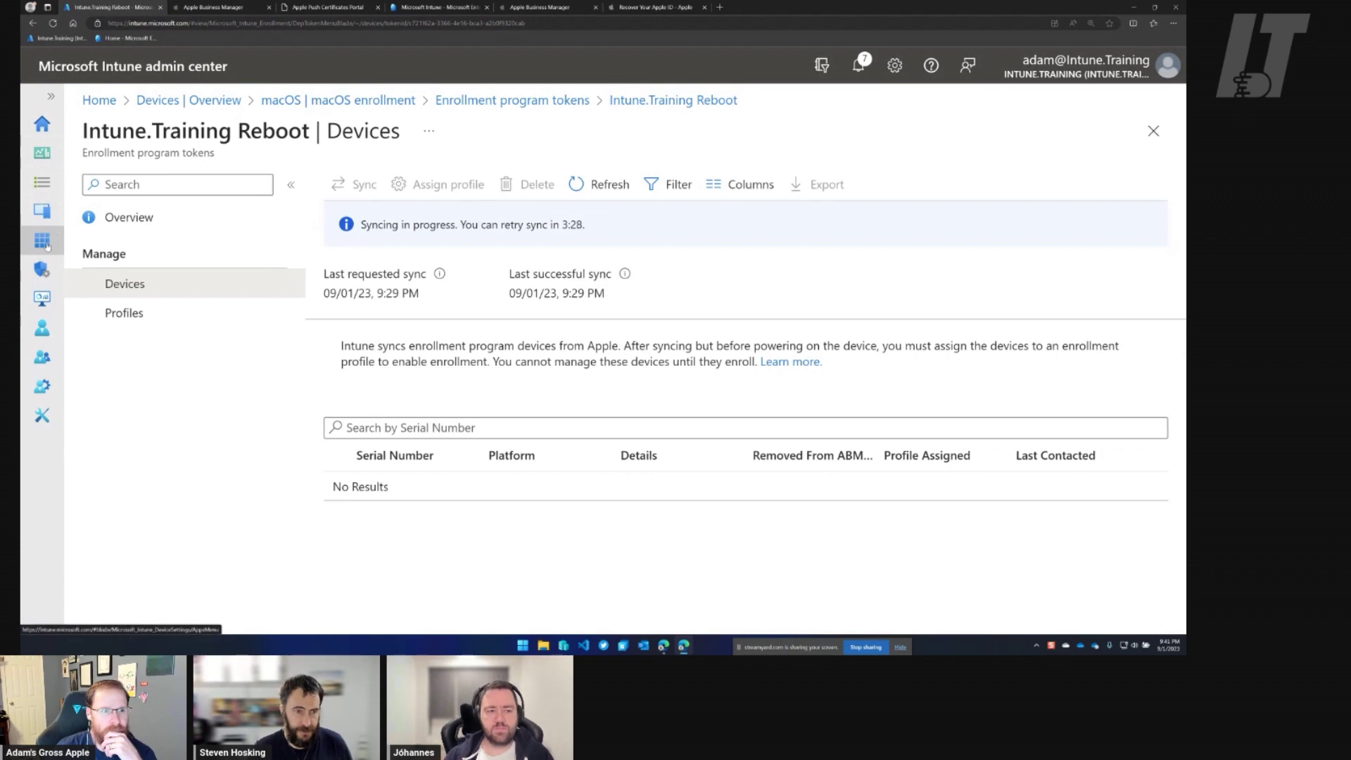
{"action": "left_click", "coordinate": [46, 244]}
{"action": "key", "text": "ctrl+Tab"}
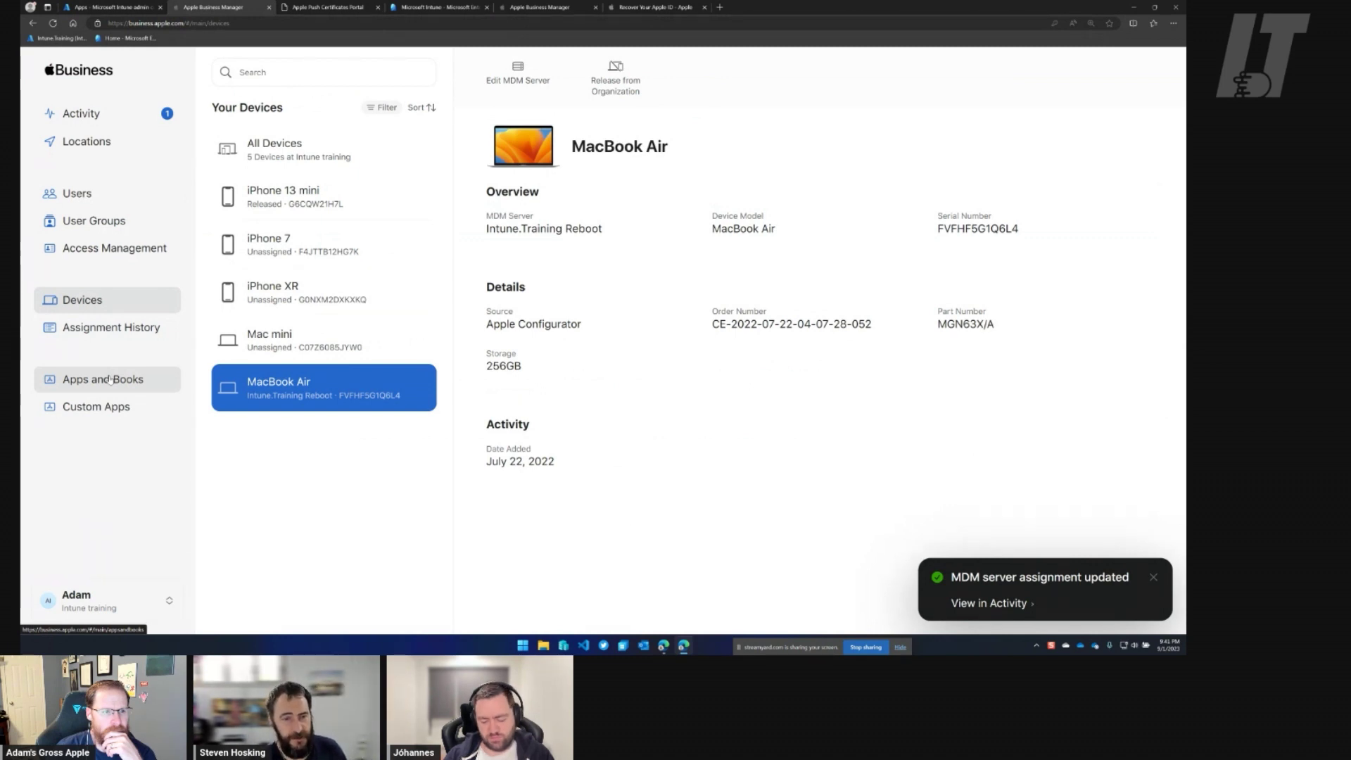
Step: Back in Intune, browse the macOS enrollment options under Devices
{"action": "key", "text": "ctrl+shift+Tab"}
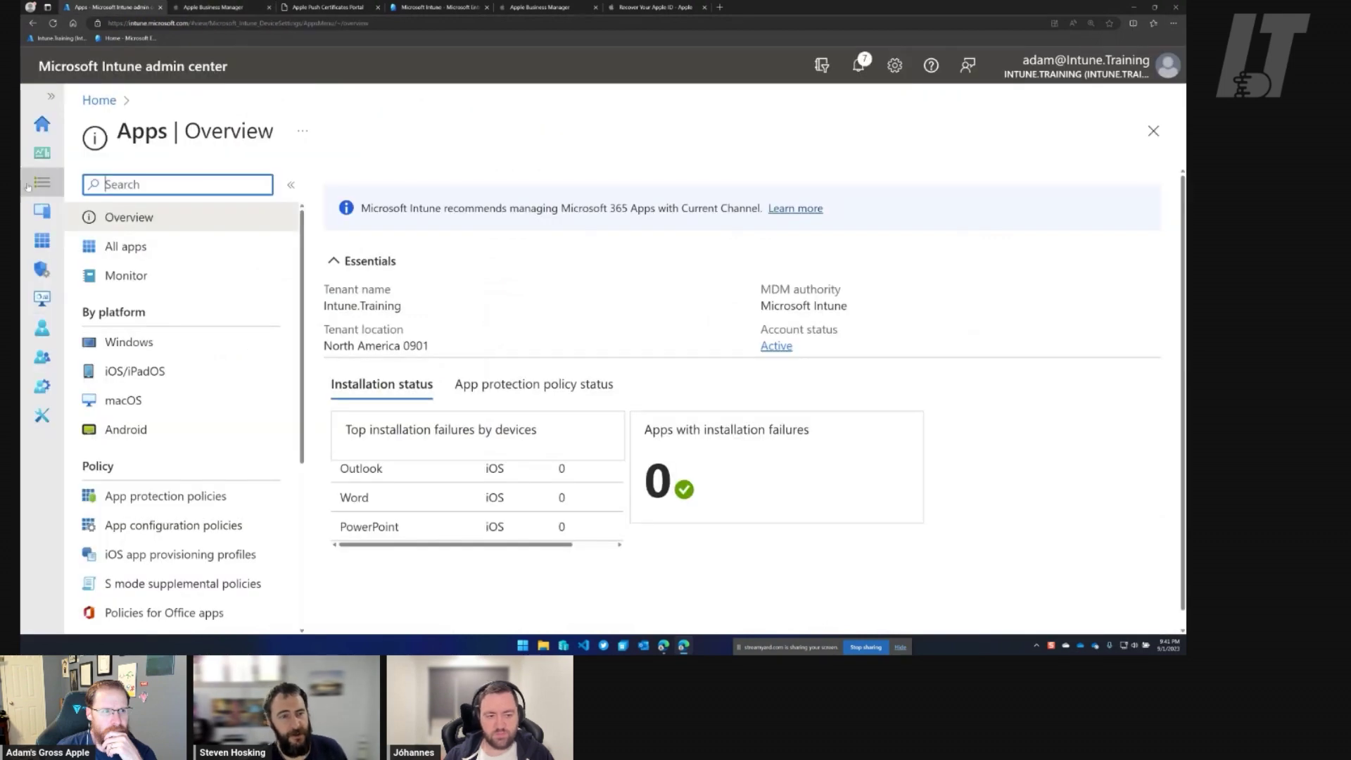
{"action": "left_click", "coordinate": [42, 211]}
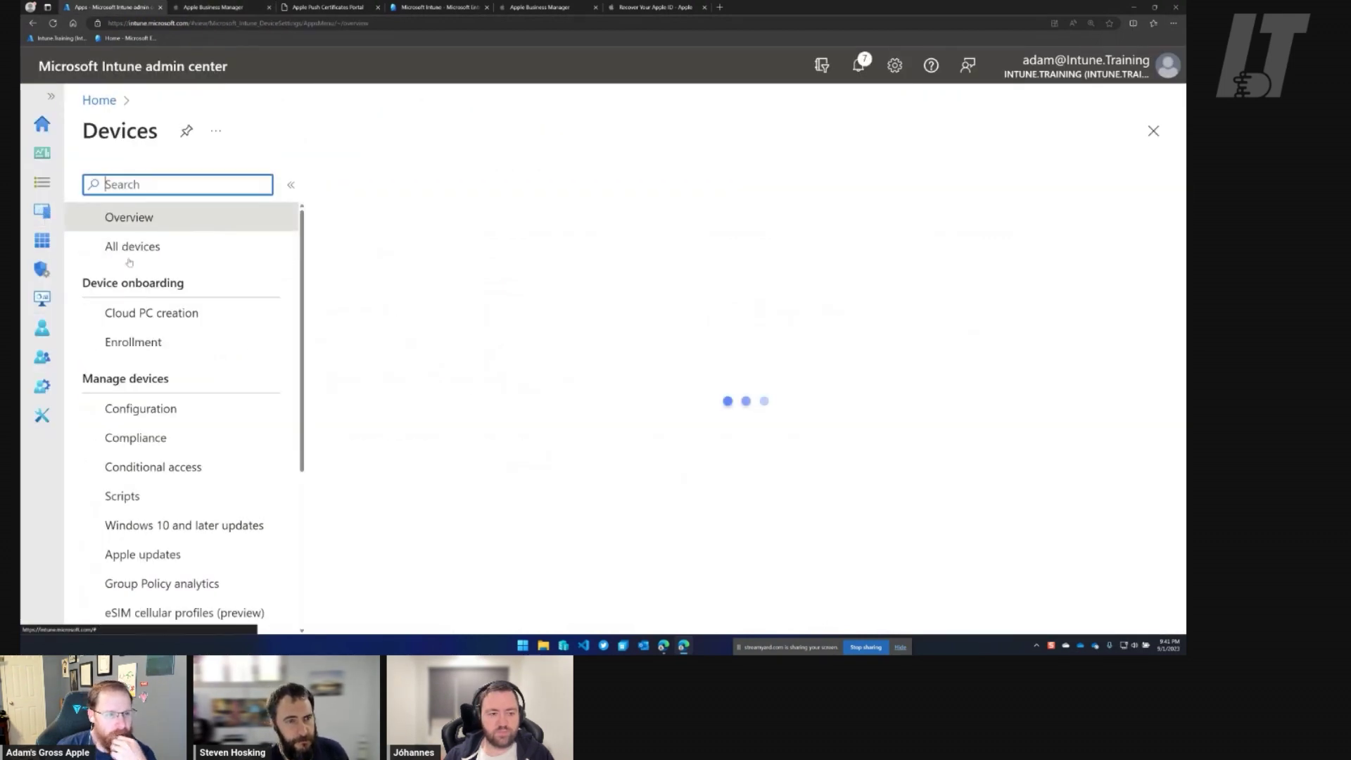
{"action": "left_click", "coordinate": [857, 298]}
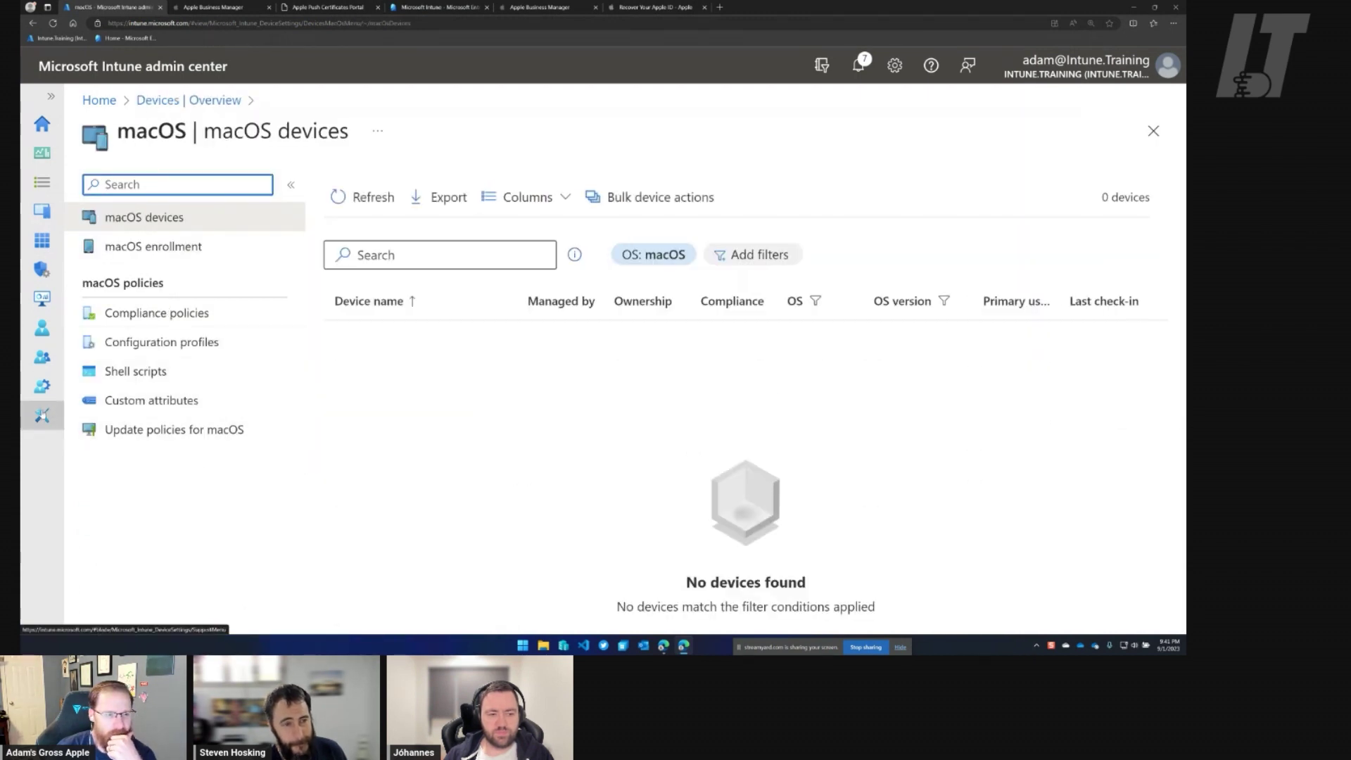
{"action": "left_click", "coordinate": [51, 96]}
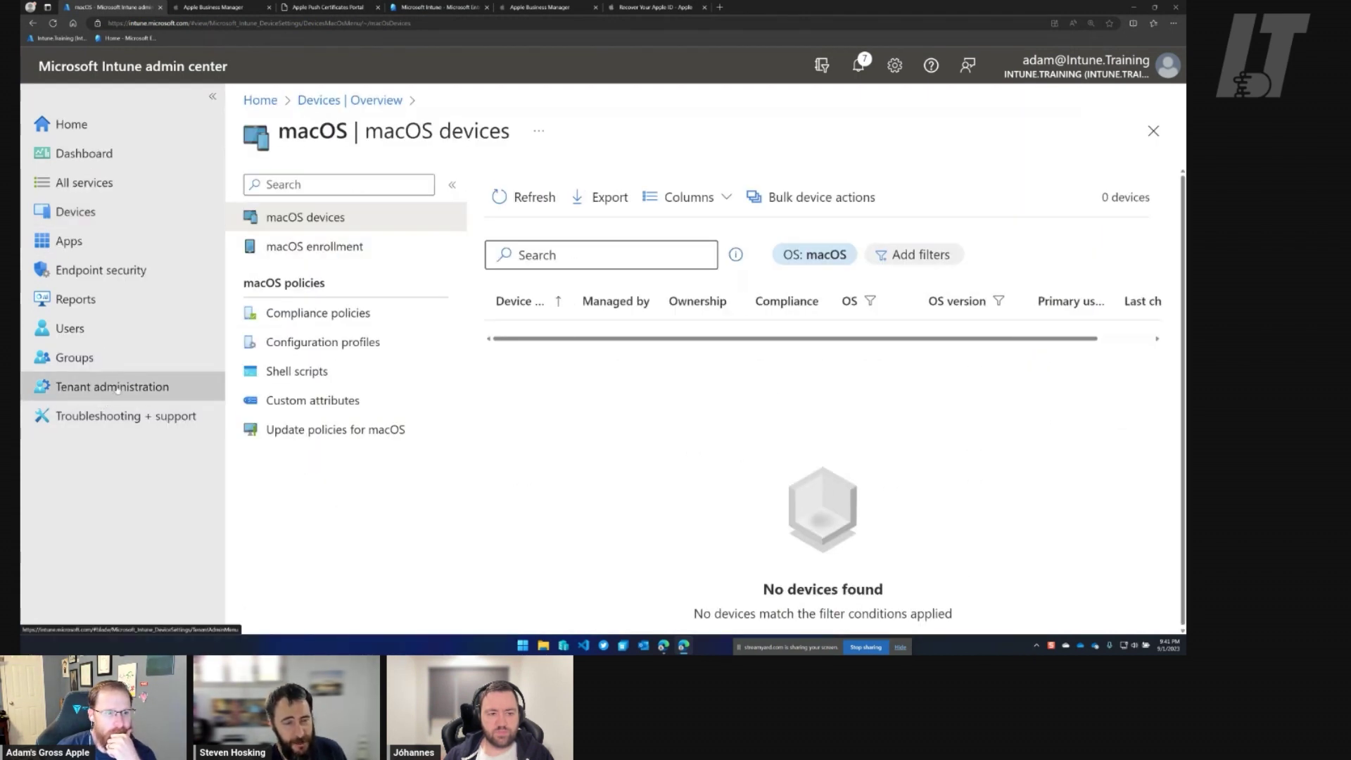
{"action": "left_click", "coordinate": [315, 246]}
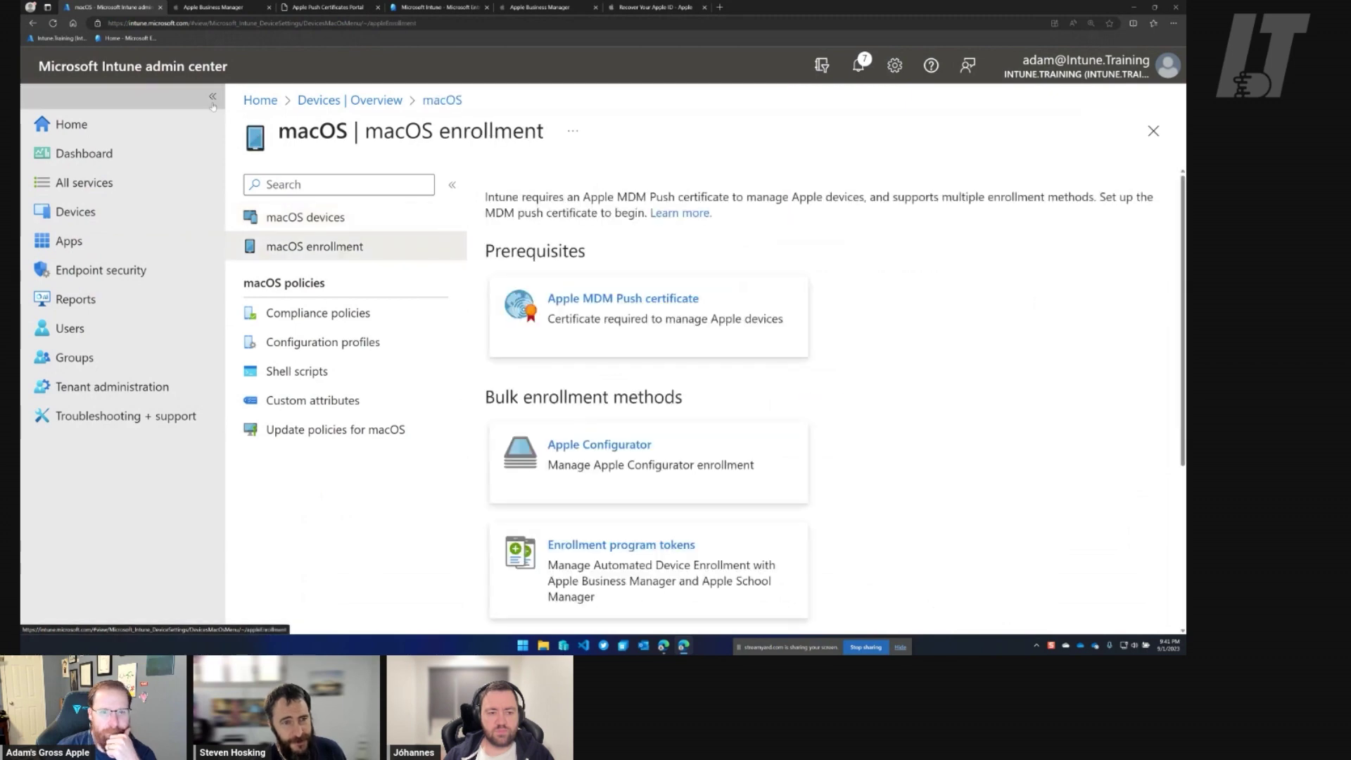
{"action": "scroll", "coordinate": [703, 422], "scroll_direction": "down", "scroll_amount": 3}
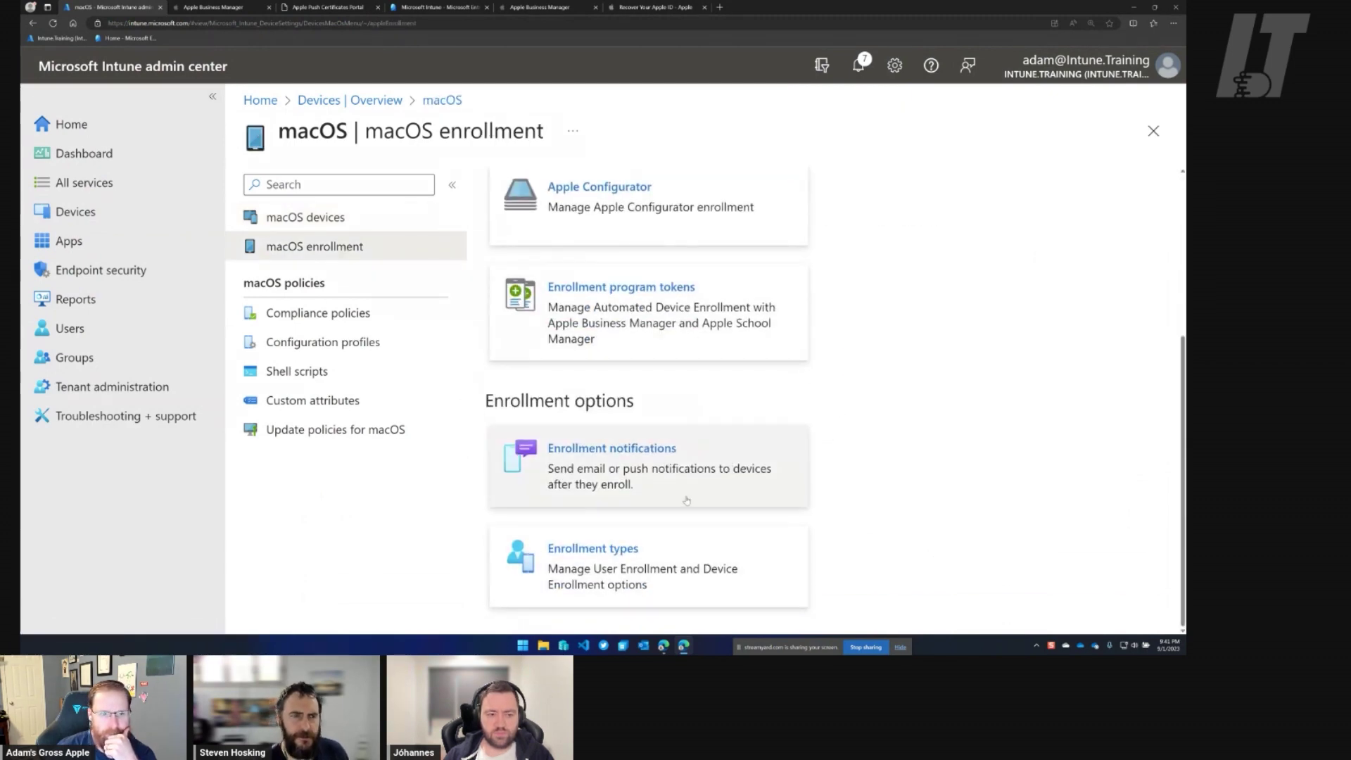
{"action": "left_click", "coordinate": [128, 387]}
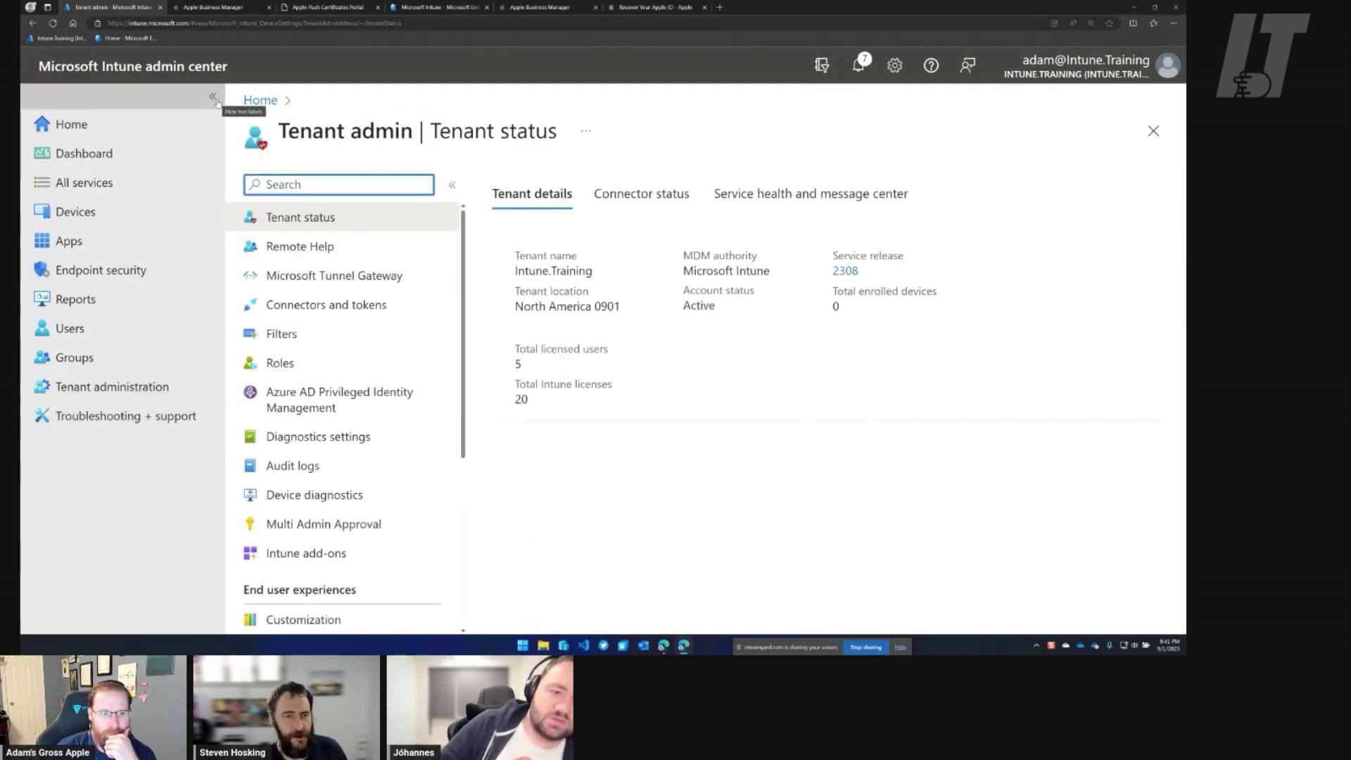
Step: Open Apple VPP Tokens under Tenant admin > Connectors and tokens
{"action": "left_click", "coordinate": [69, 241]}
{"action": "scroll", "coordinate": [339, 414], "scroll_direction": "down", "scroll_amount": 3}
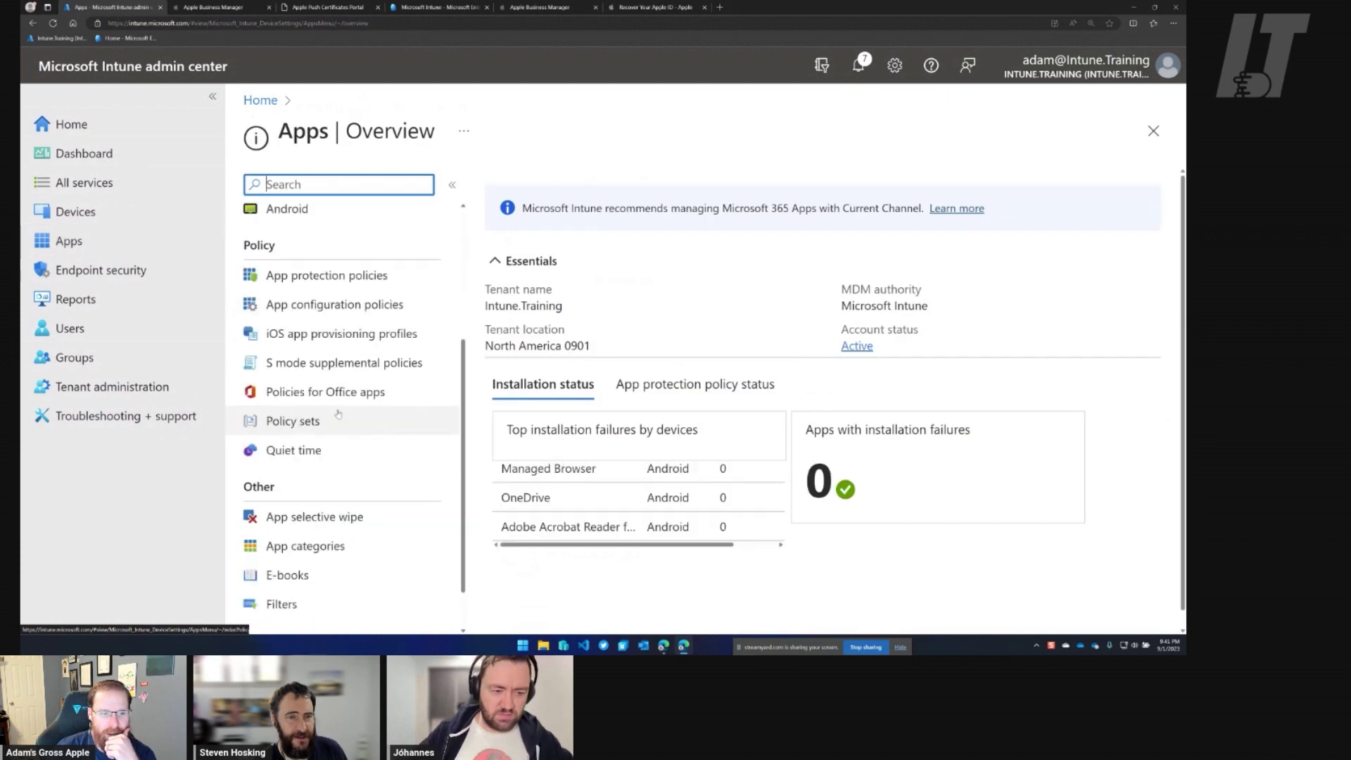
{"action": "scroll", "coordinate": [340, 422], "scroll_direction": "down", "scroll_amount": 1}
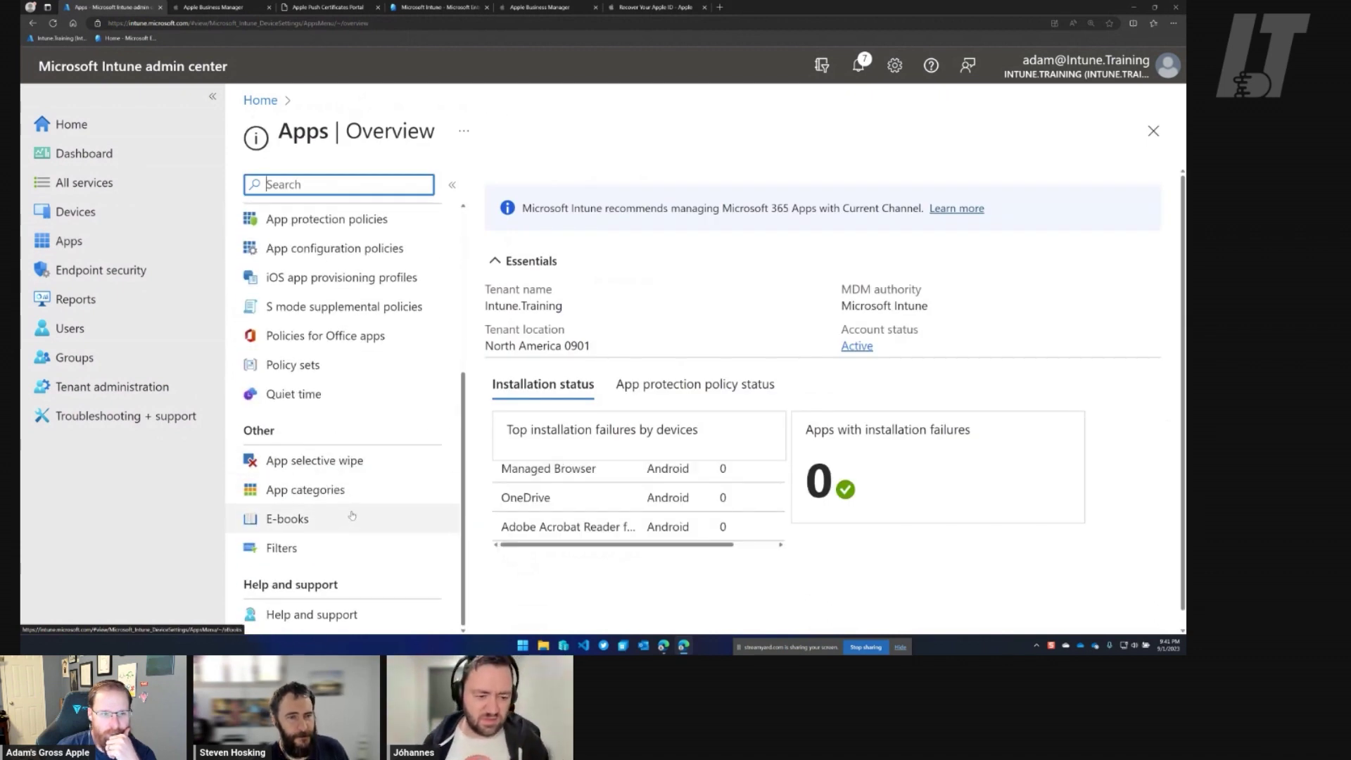
{"action": "scroll", "coordinate": [352, 516], "scroll_direction": "up", "scroll_amount": 3}
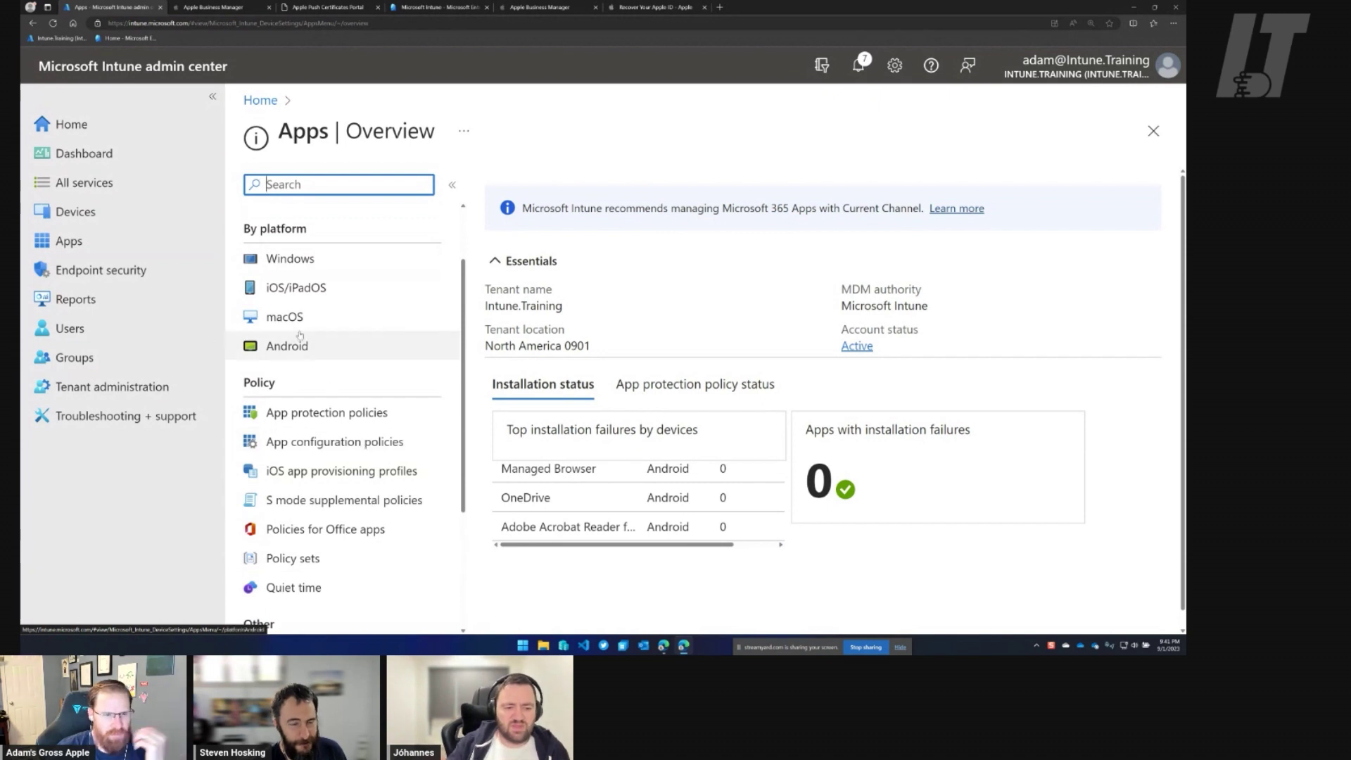
{"action": "left_click", "coordinate": [119, 392]}
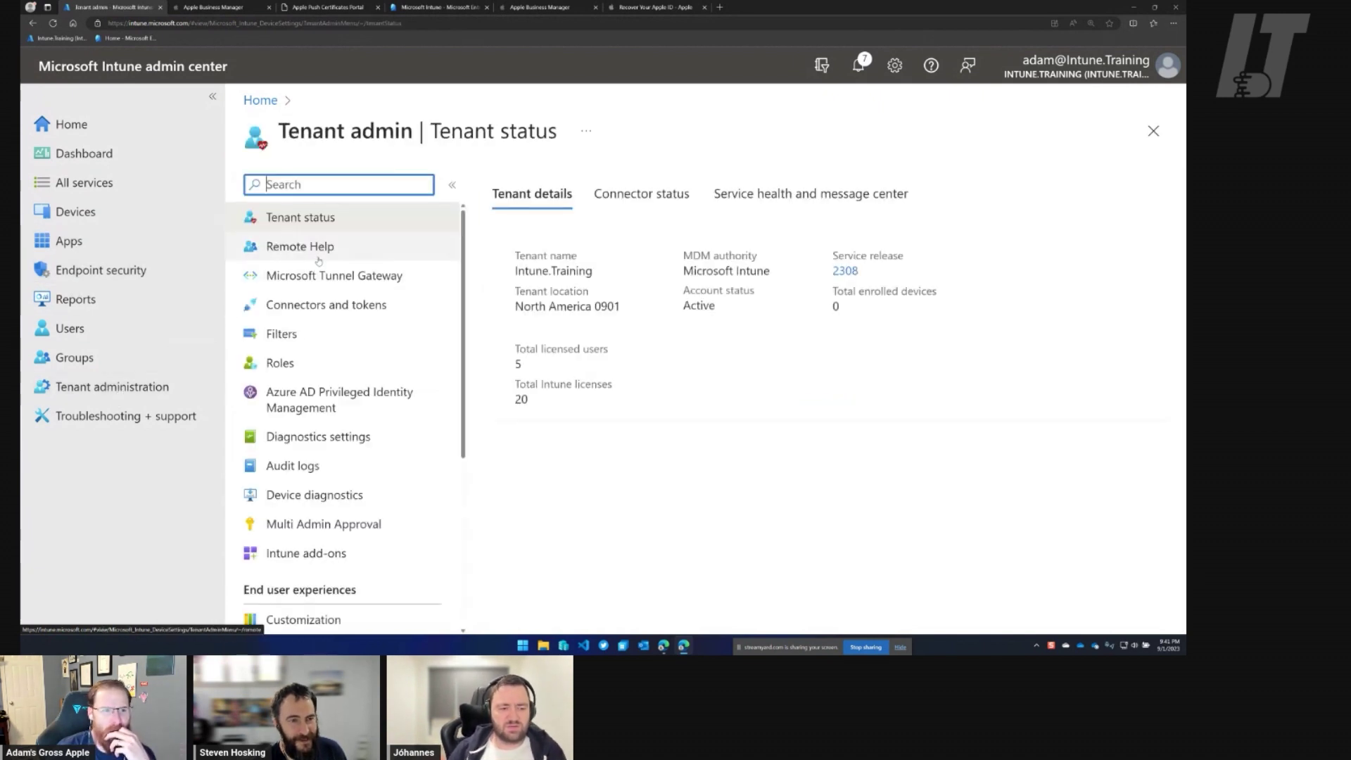
{"action": "left_click", "coordinate": [345, 305]}
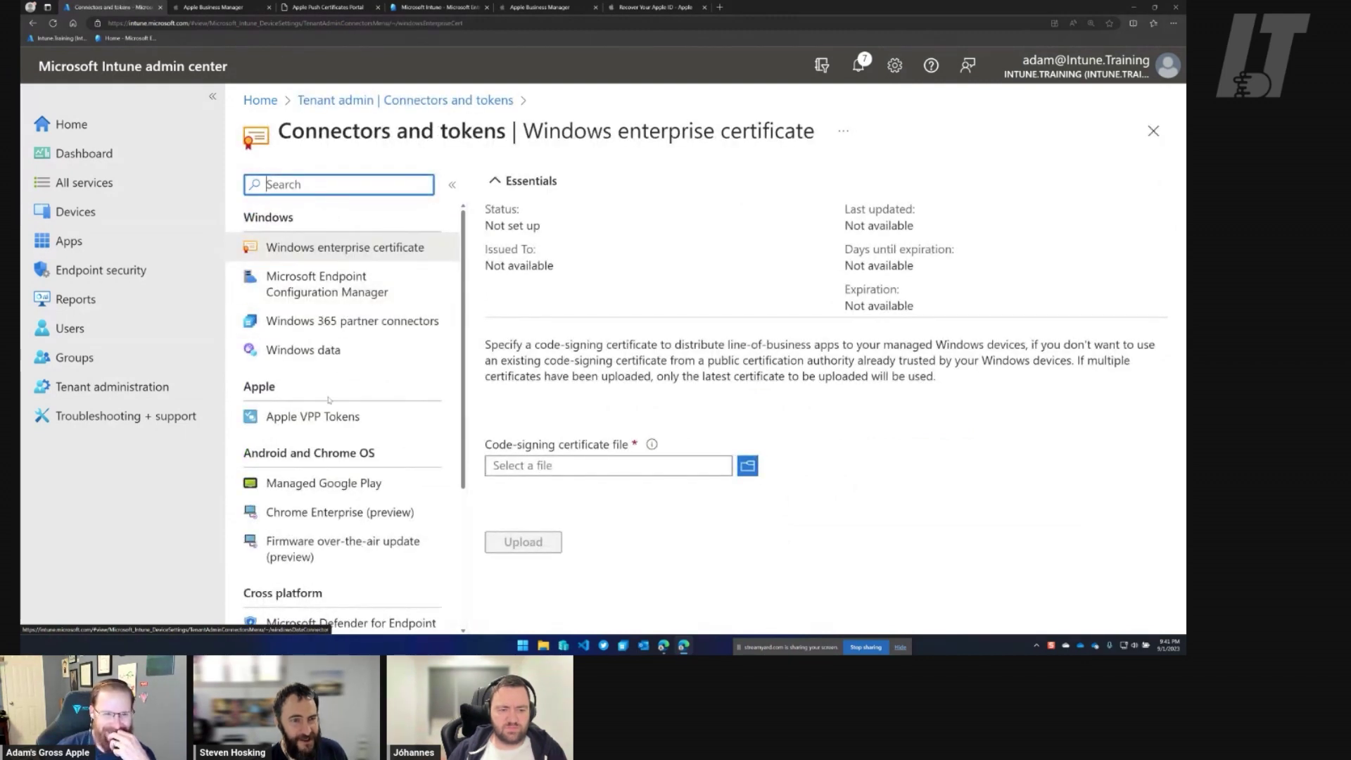
{"action": "left_click", "coordinate": [312, 416]}
Step: Start the Create VPP token wizard, then switch to Apple Business Manager
{"action": "left_click", "coordinate": [213, 99]}
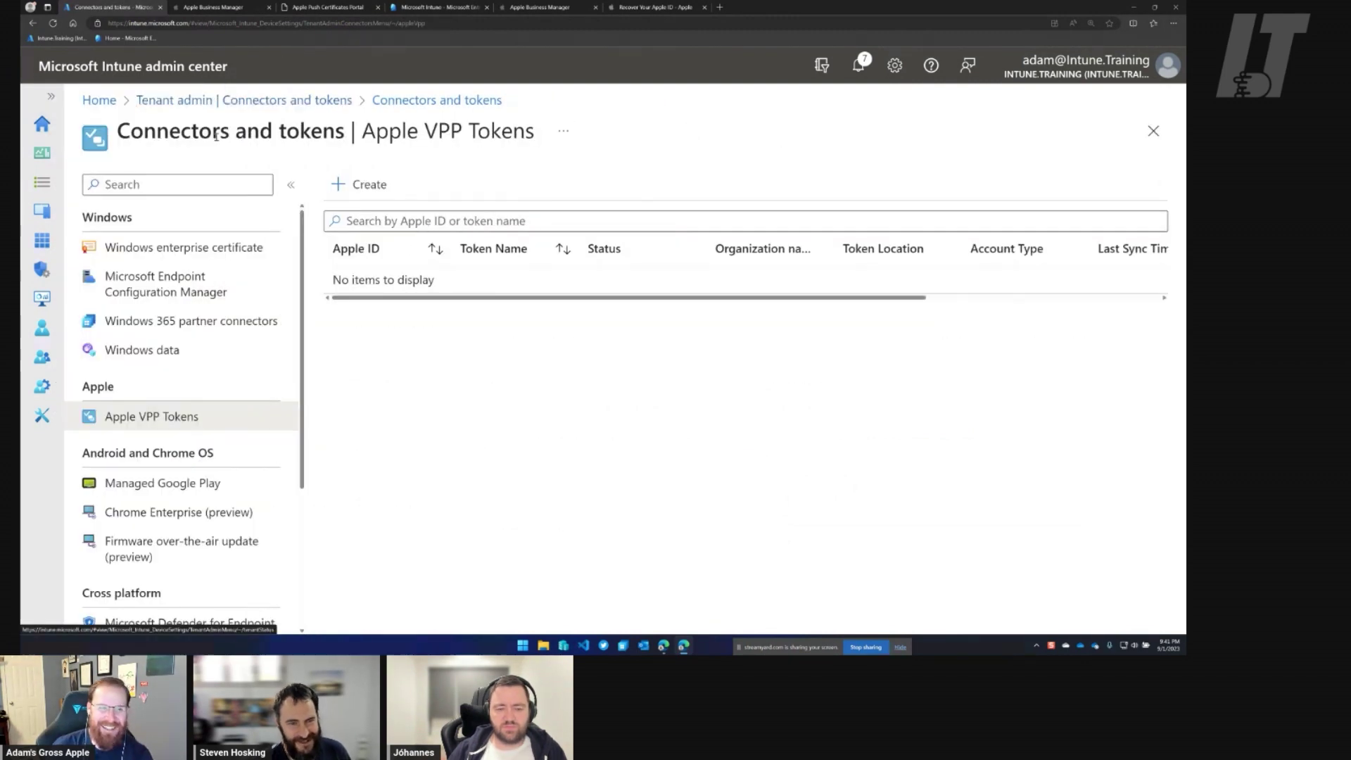
{"action": "left_click", "coordinate": [368, 185]}
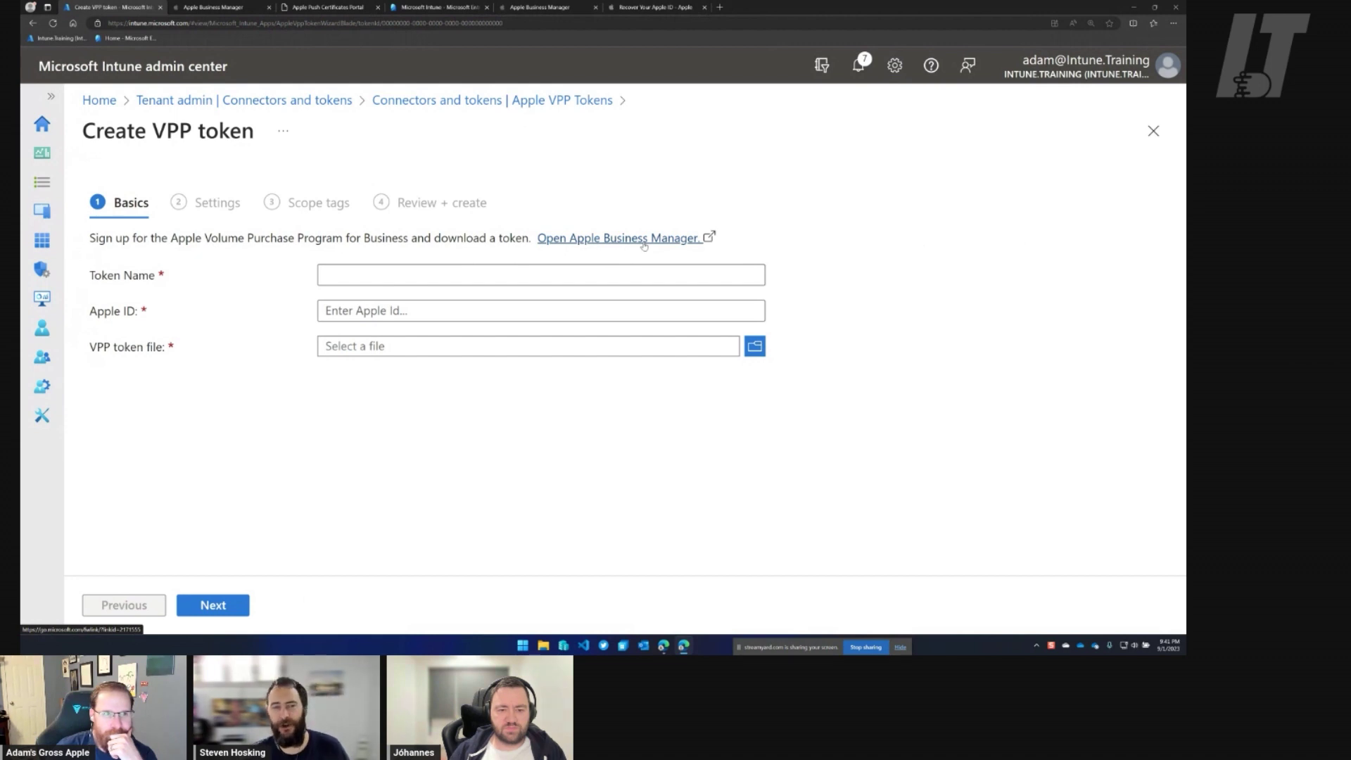
{"action": "key", "text": "ctrl+Tab"}
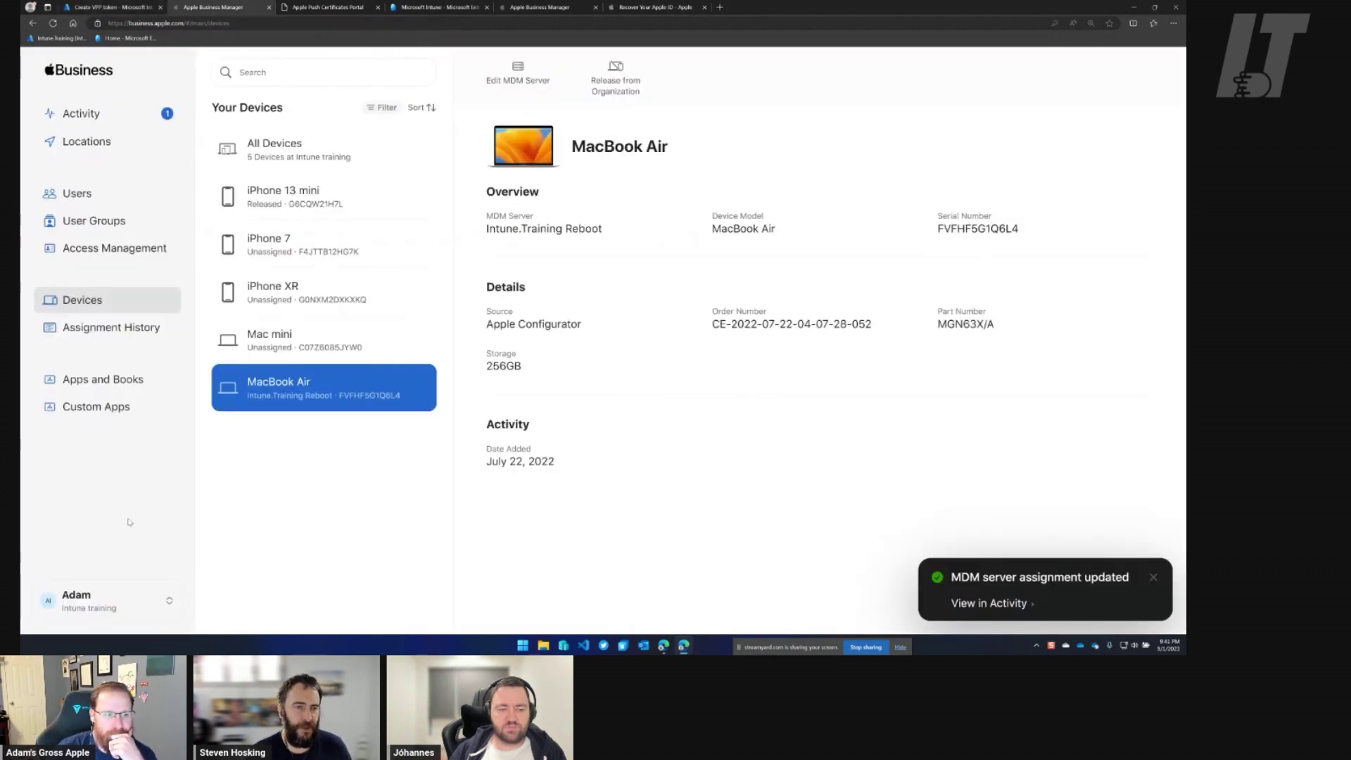
Step: Download the Intune training content token from Preferences > Payments and Billing, then return to Intune
{"action": "left_click", "coordinate": [121, 611]}
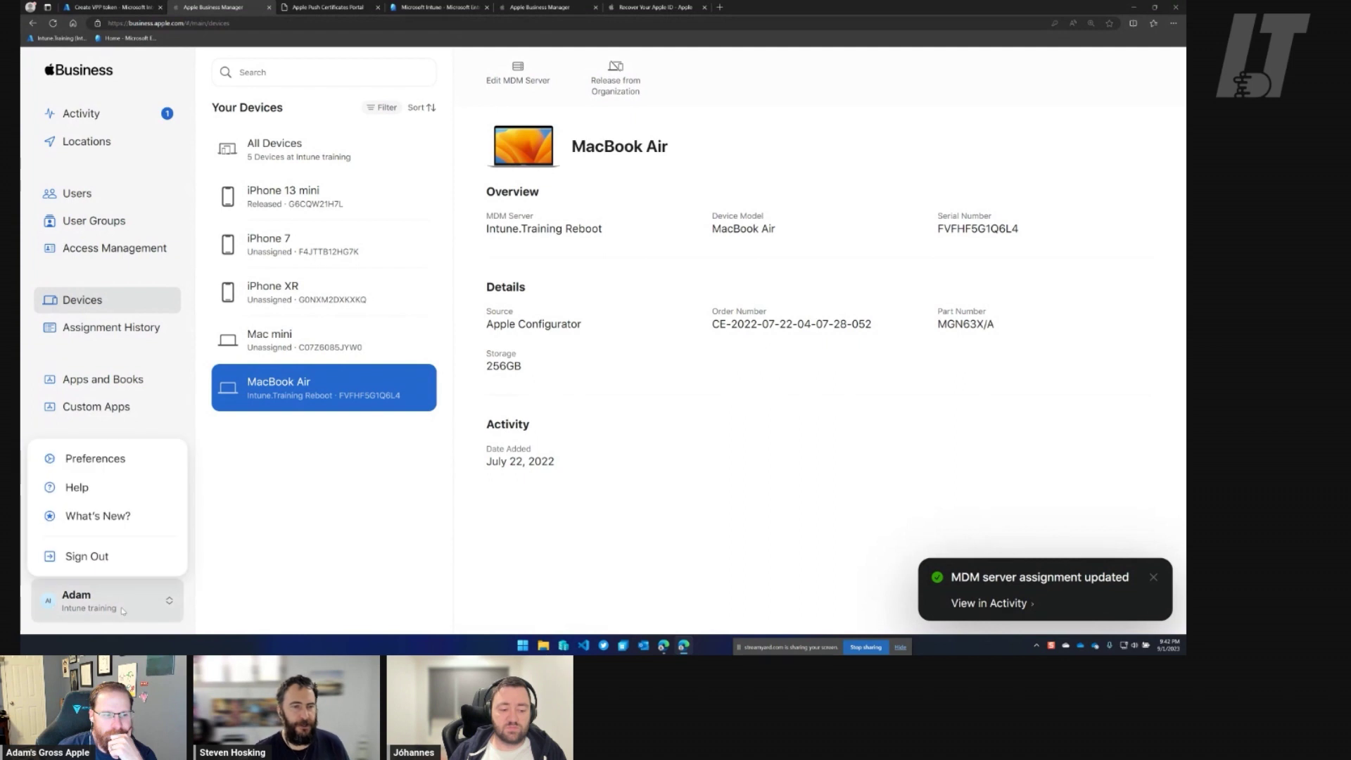
{"action": "left_click", "coordinate": [112, 464]}
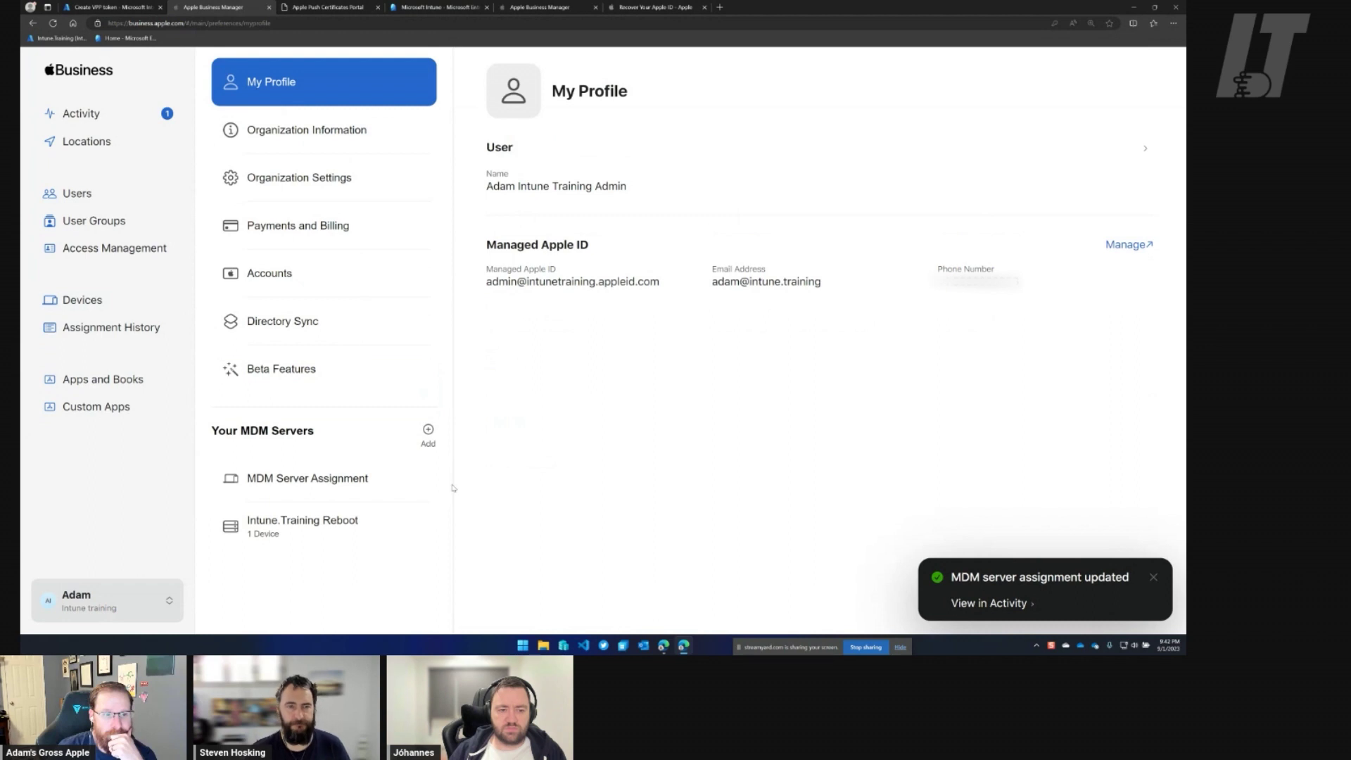
{"action": "left_click", "coordinate": [327, 226]}
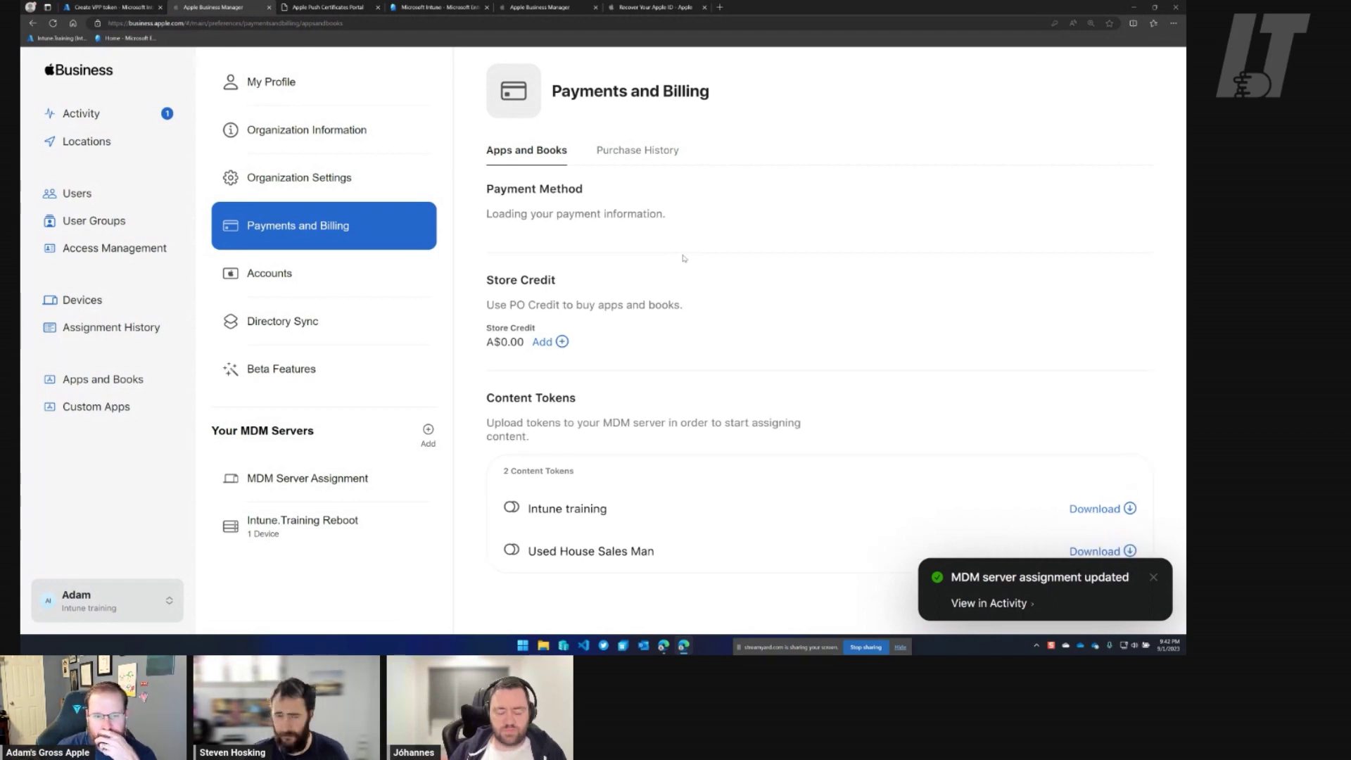
{"action": "scroll", "coordinate": [685, 502], "scroll_direction": "down", "scroll_amount": 1}
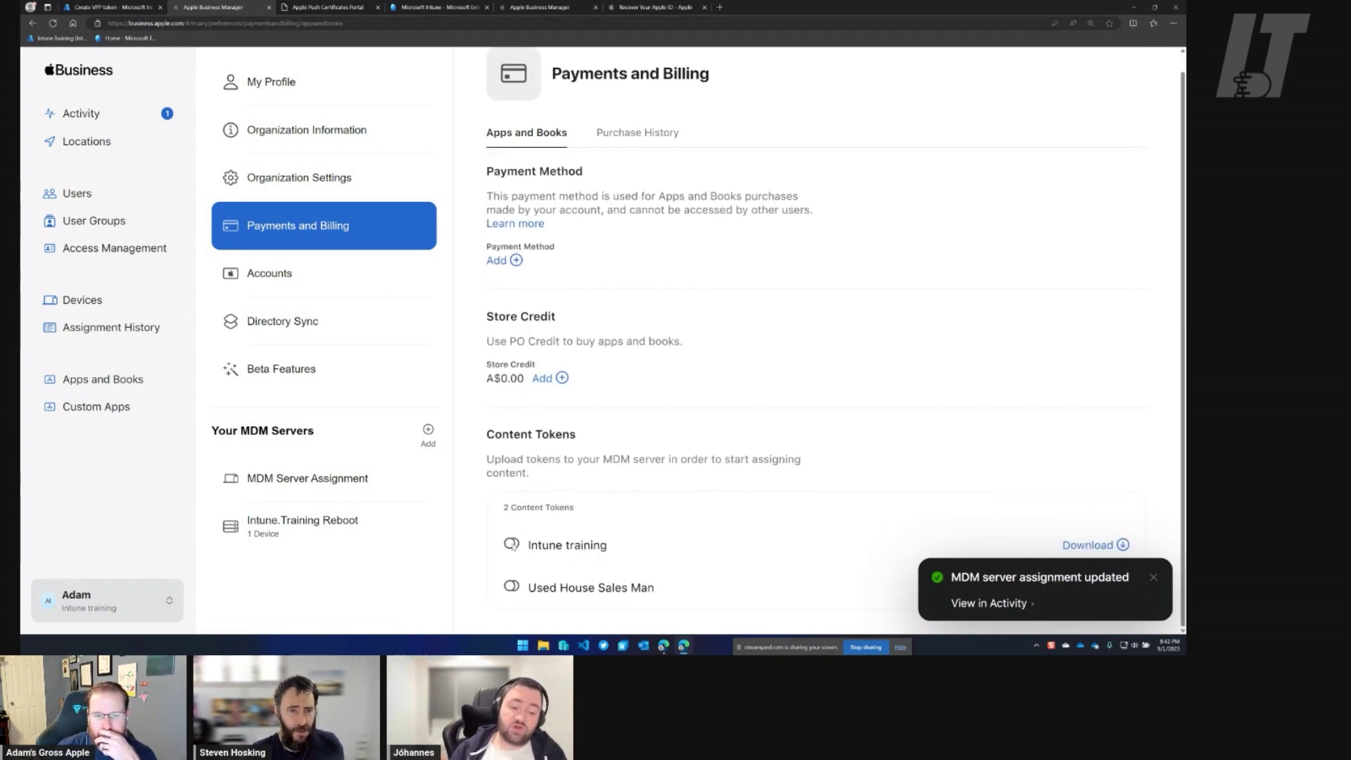
{"action": "left_click", "coordinate": [1153, 578]}
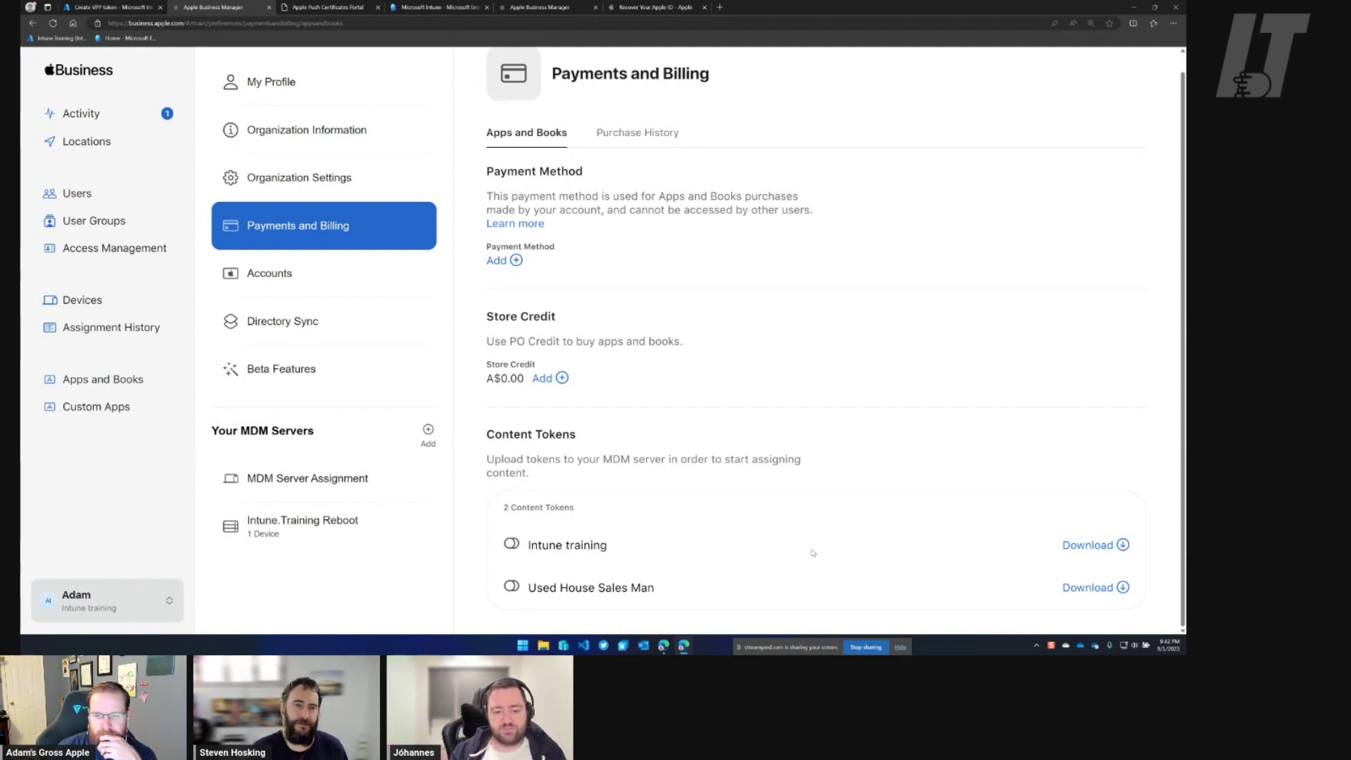
{"action": "left_click", "coordinate": [1122, 545]}
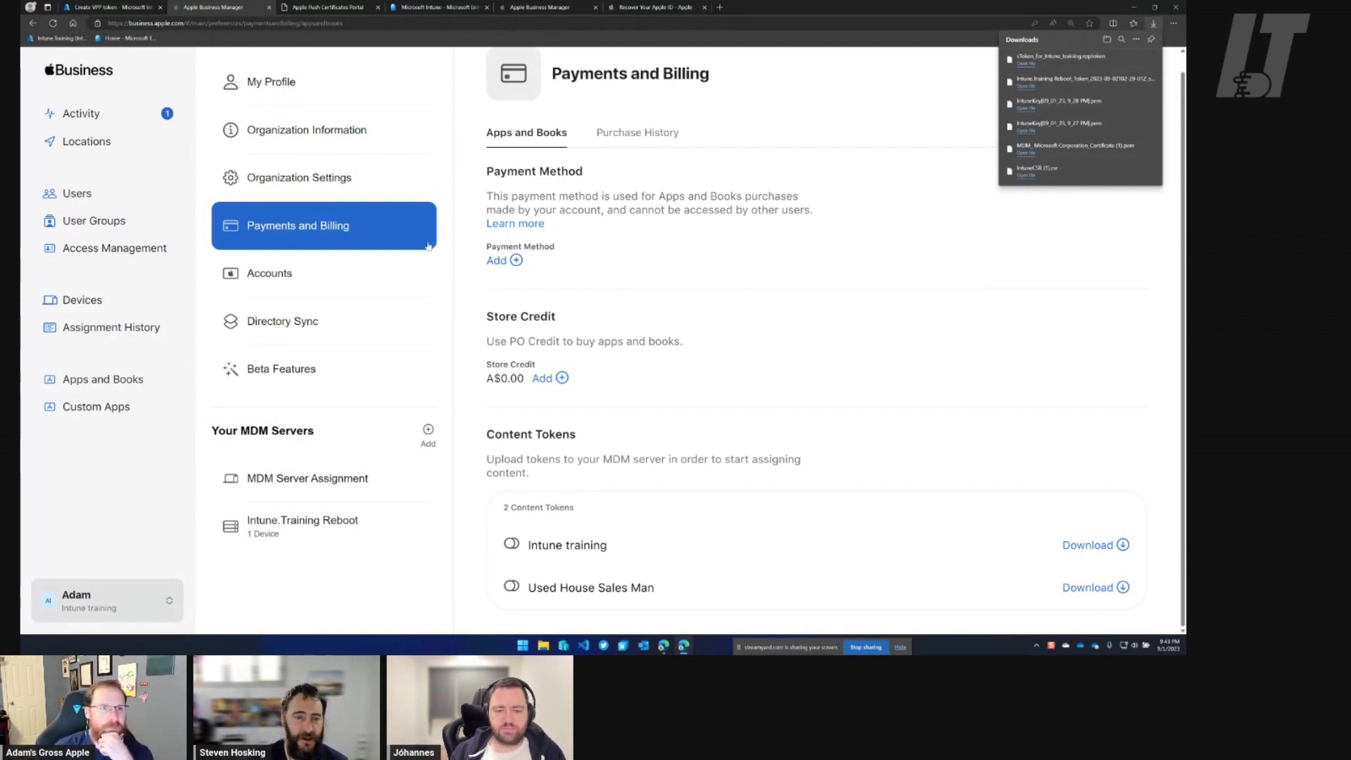
{"action": "left_click", "coordinate": [131, 8]}
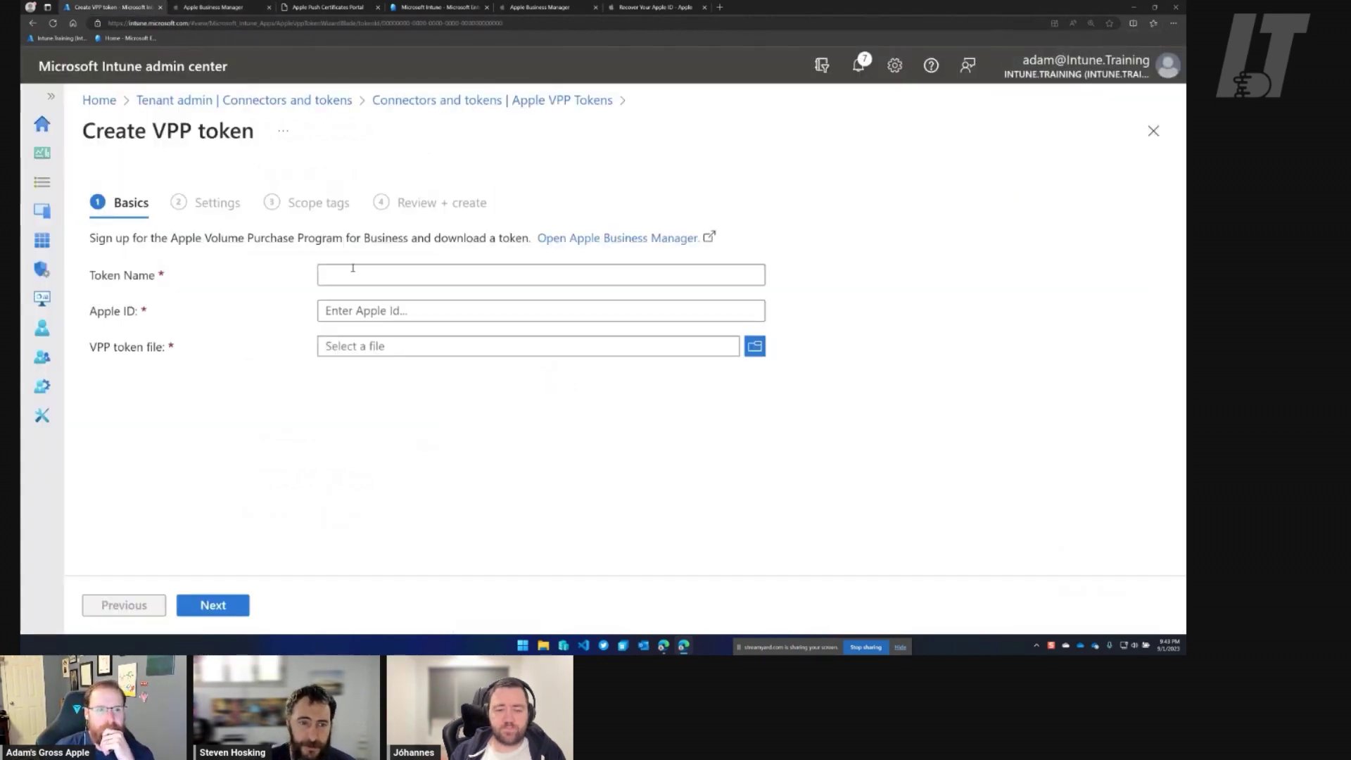
Step: Enter token name 'Intune.Training Reboot VPP', the managed Apple ID, and the downloaded .vpptoken file
{"action": "left_click", "coordinate": [396, 279]}
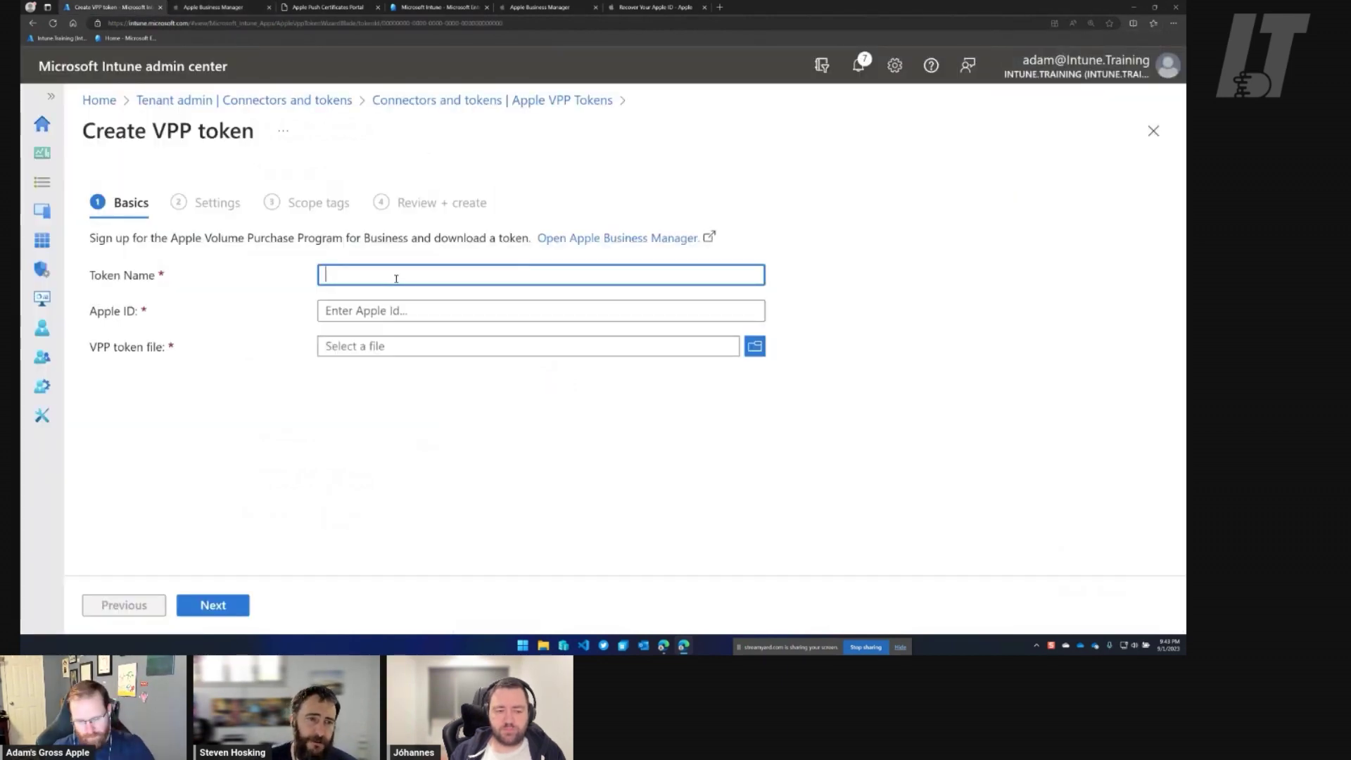
{"action": "type", "text": "Intune.Trainin"}
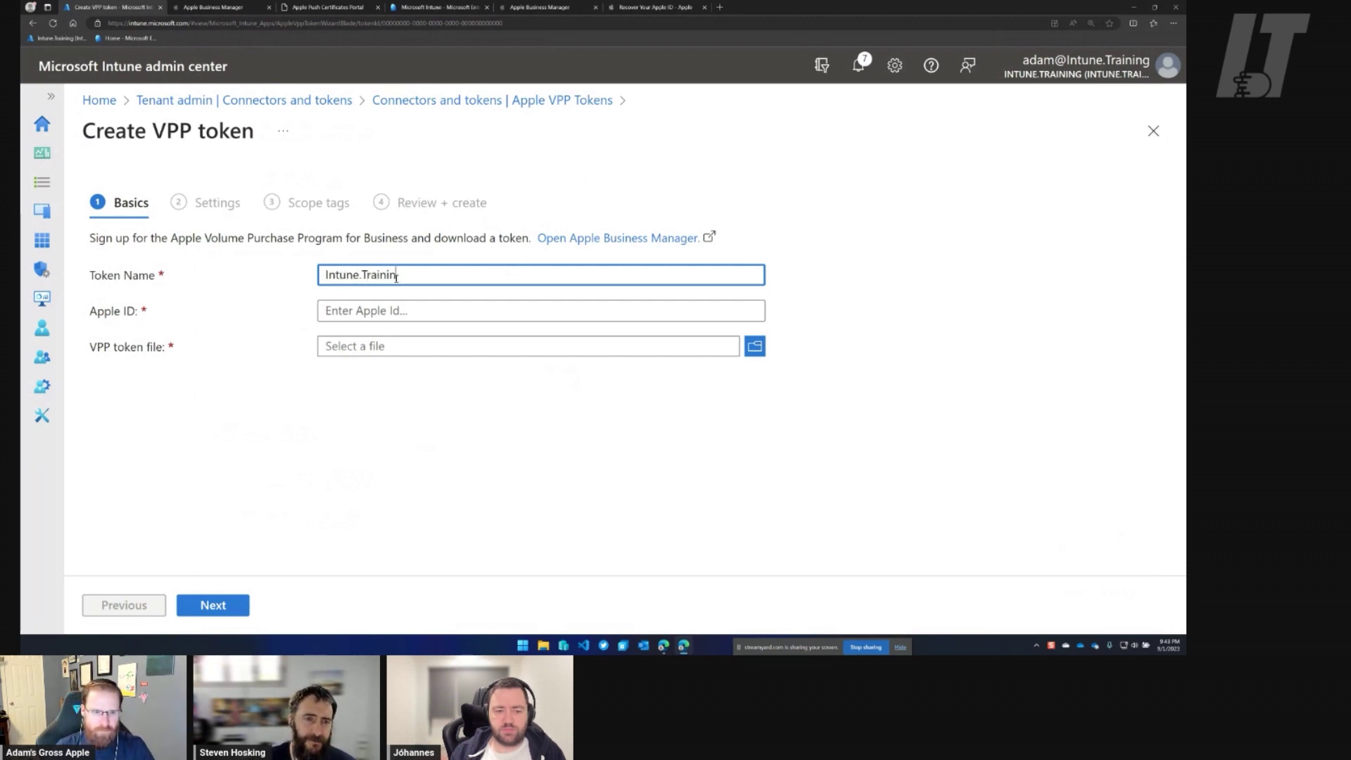
{"action": "type", "text": "g VP"}
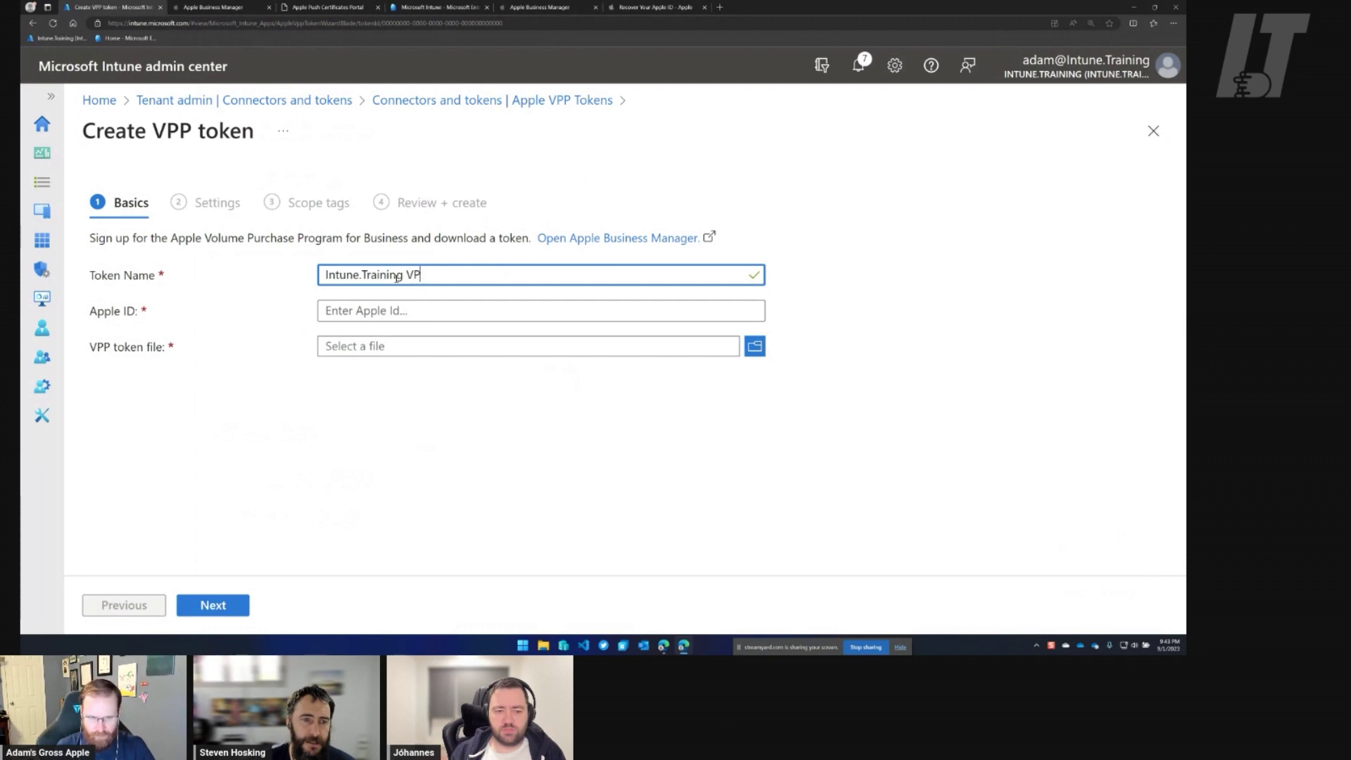
{"action": "type", "text": "P R"}
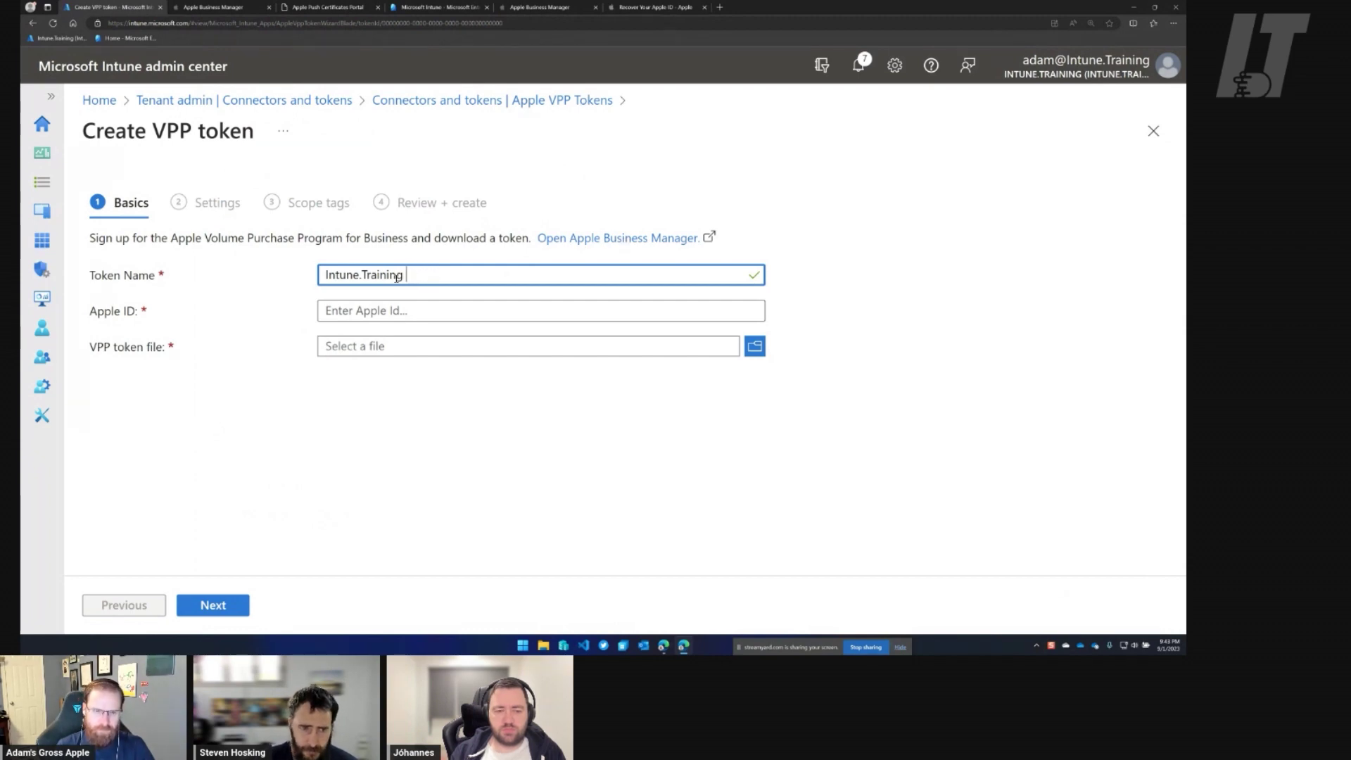
{"action": "type", "text": "Reboot B"}
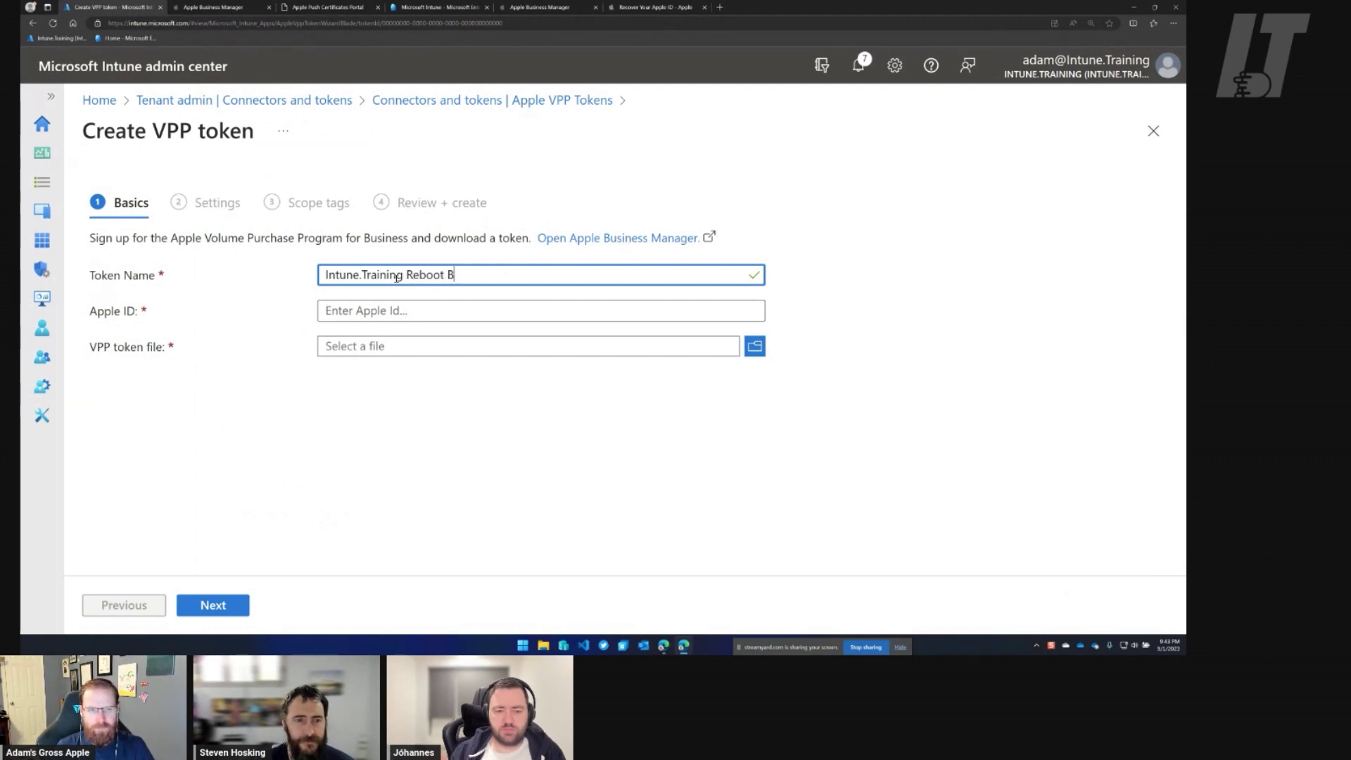
{"action": "key", "text": "BackSpace"}
{"action": "type", "text": "VPP"}
{"action": "left_click", "coordinate": [400, 310]}
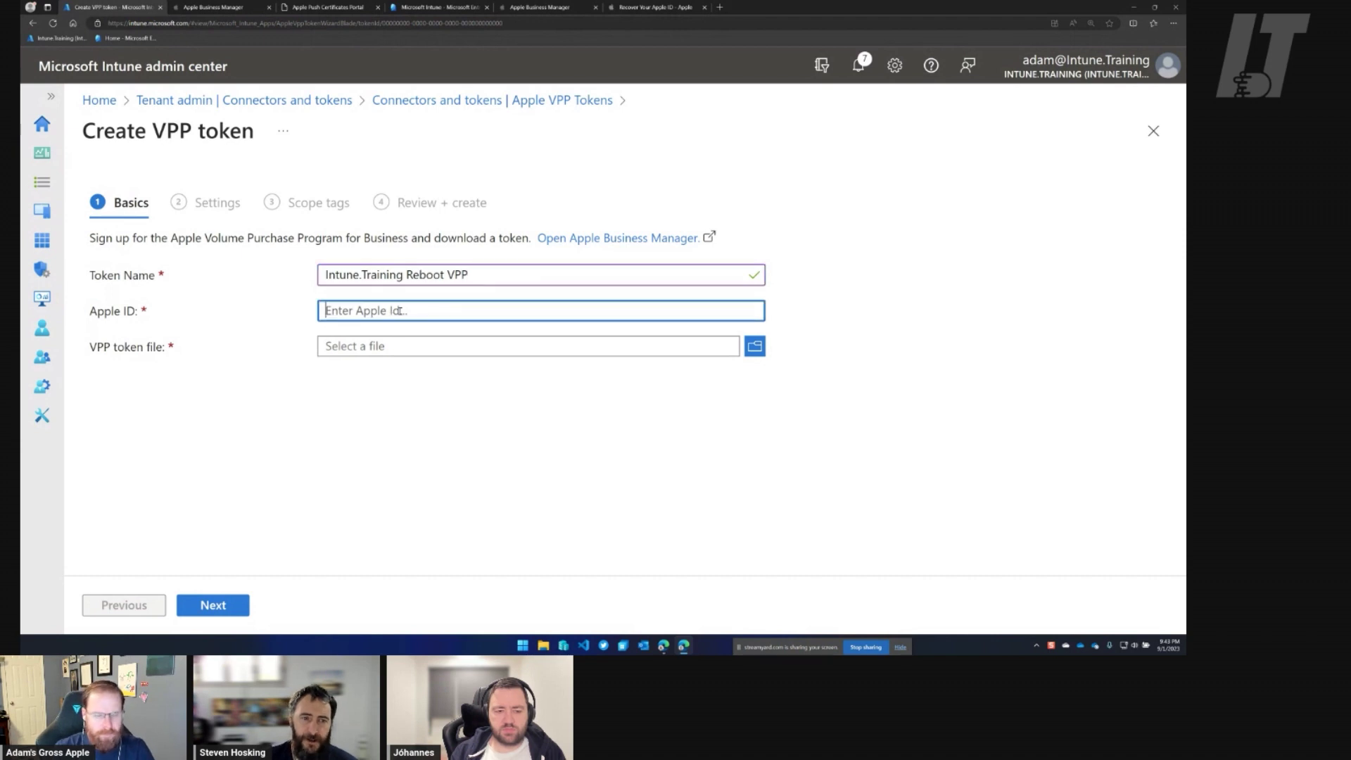
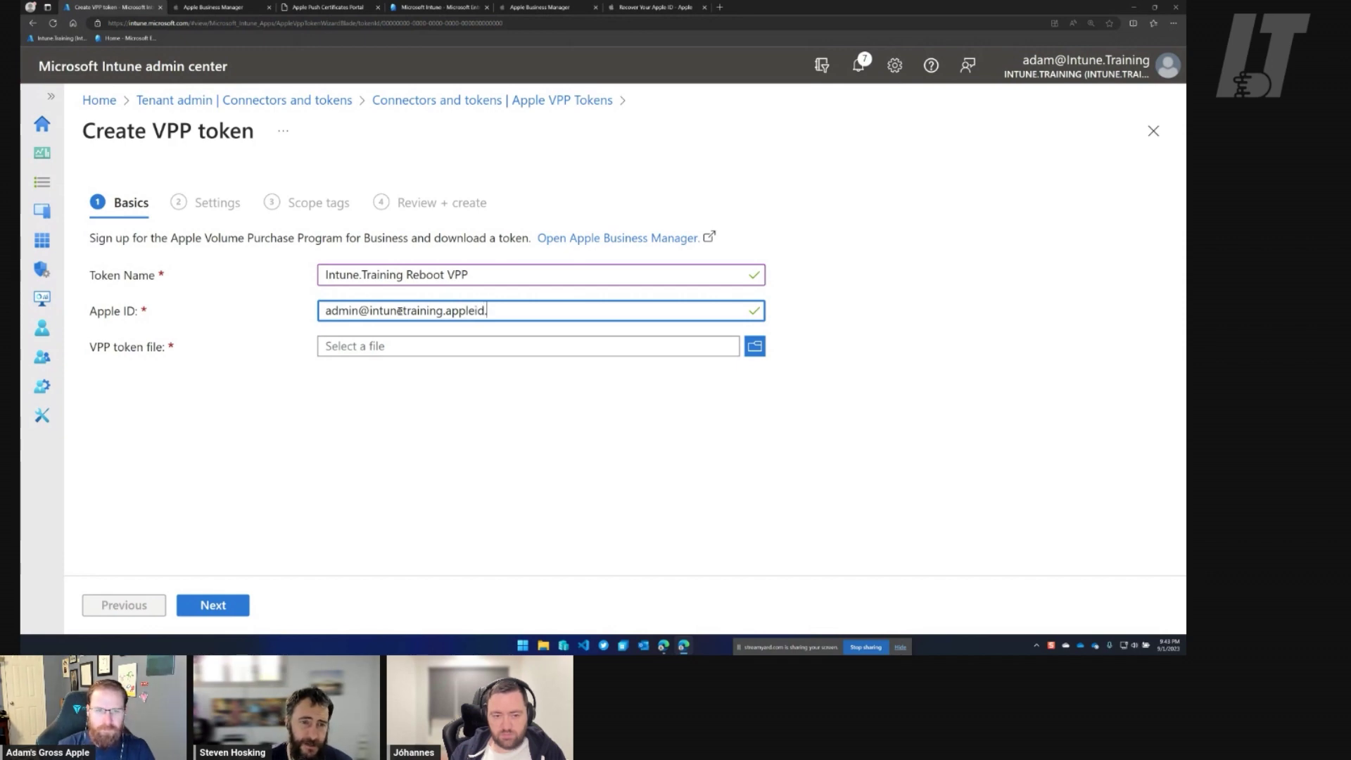
{"action": "key", "text": "Tab"}
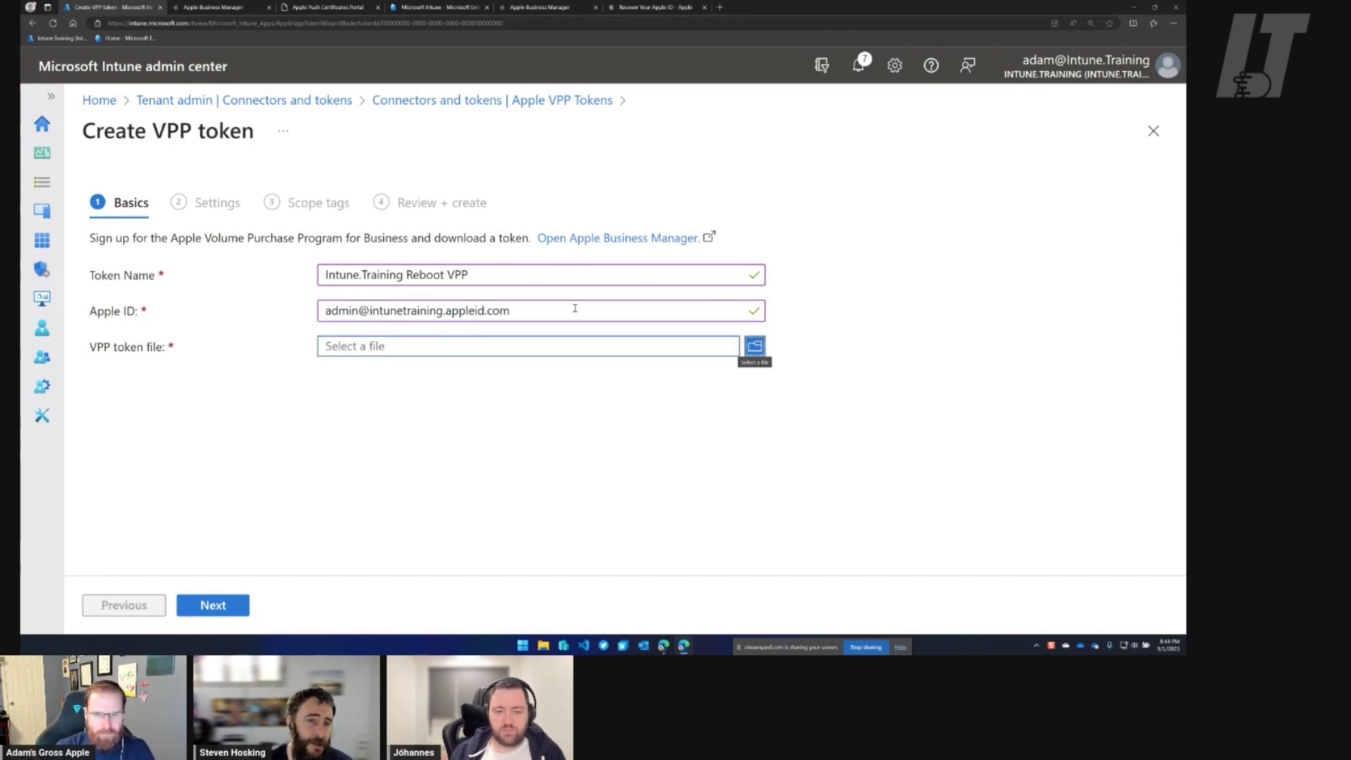
{"action": "left_click", "coordinate": [753, 349]}
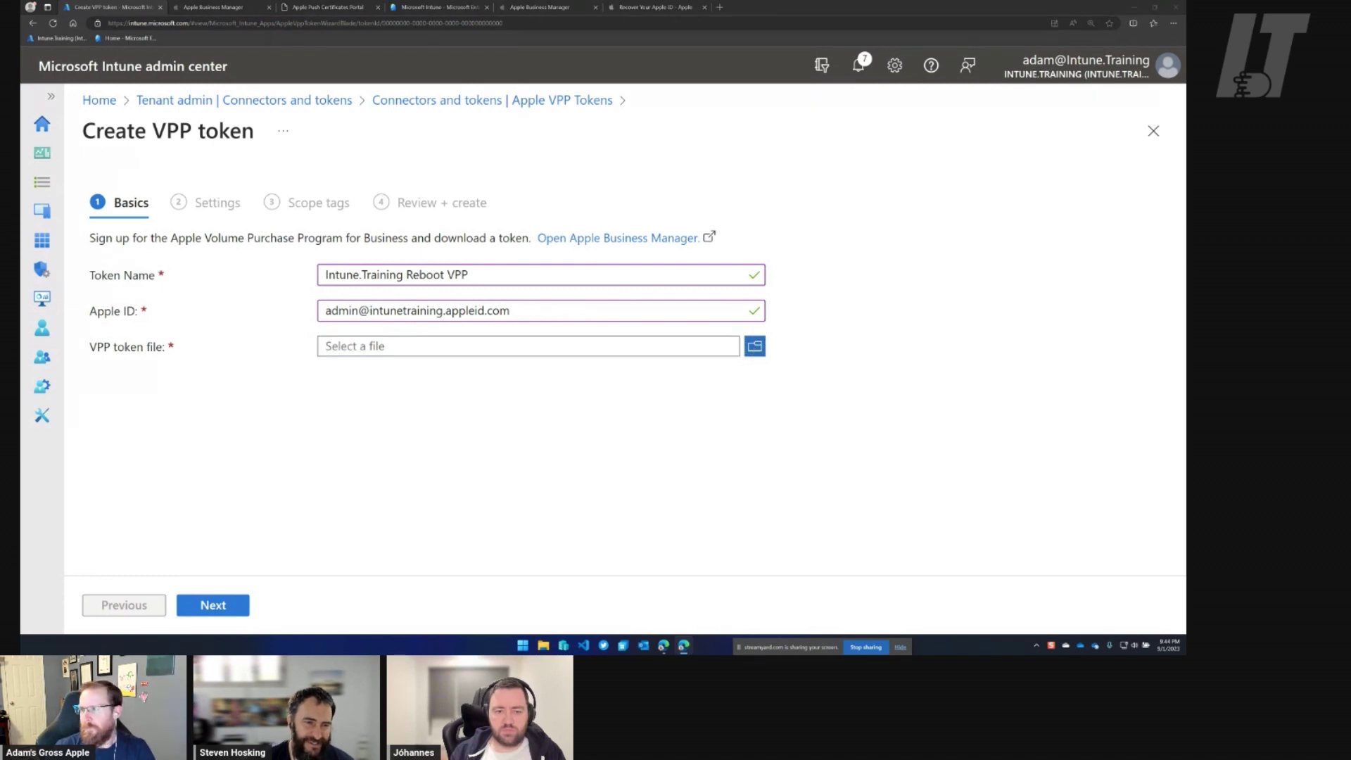
{"action": "key", "text": "Return"}
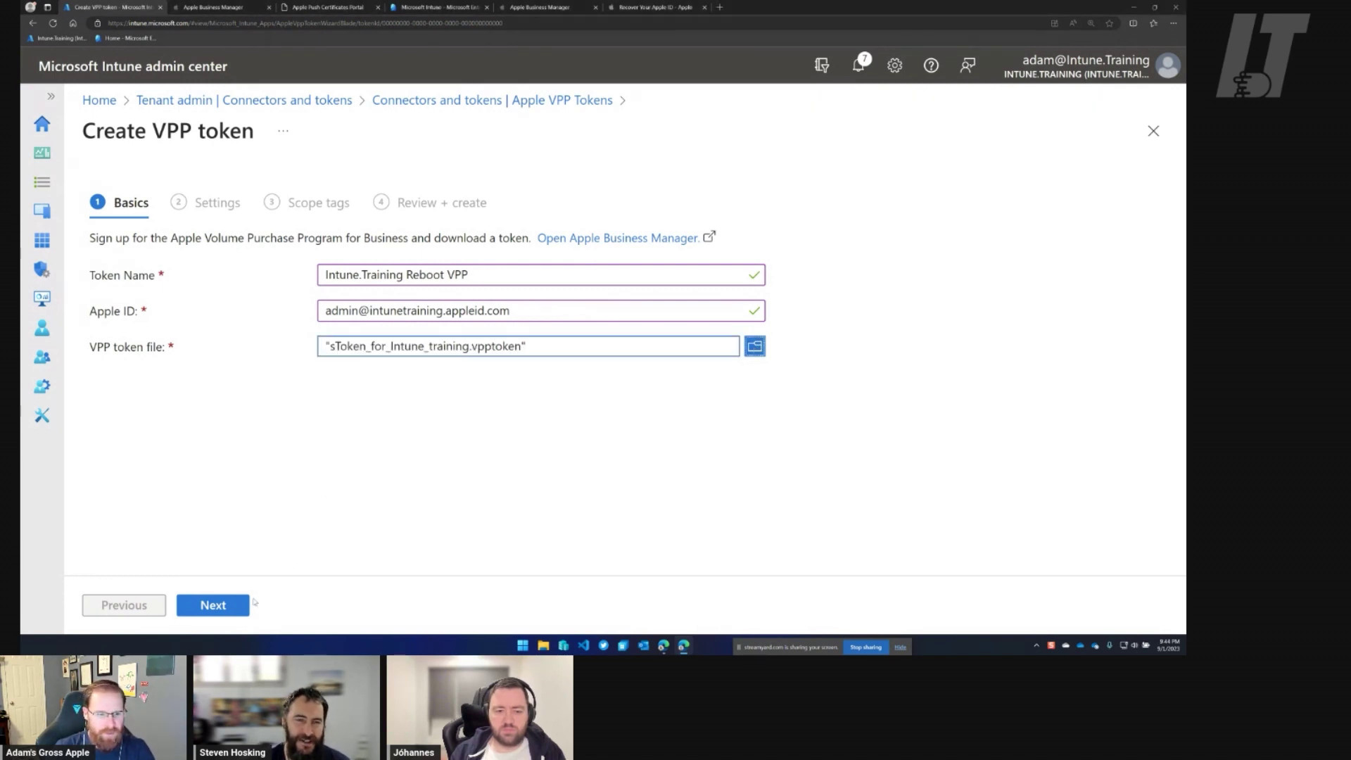
Step: Allow data sharing with Apple, turn on automatic app updates, and enable MDM takeover
{"action": "left_click", "coordinate": [235, 607]}
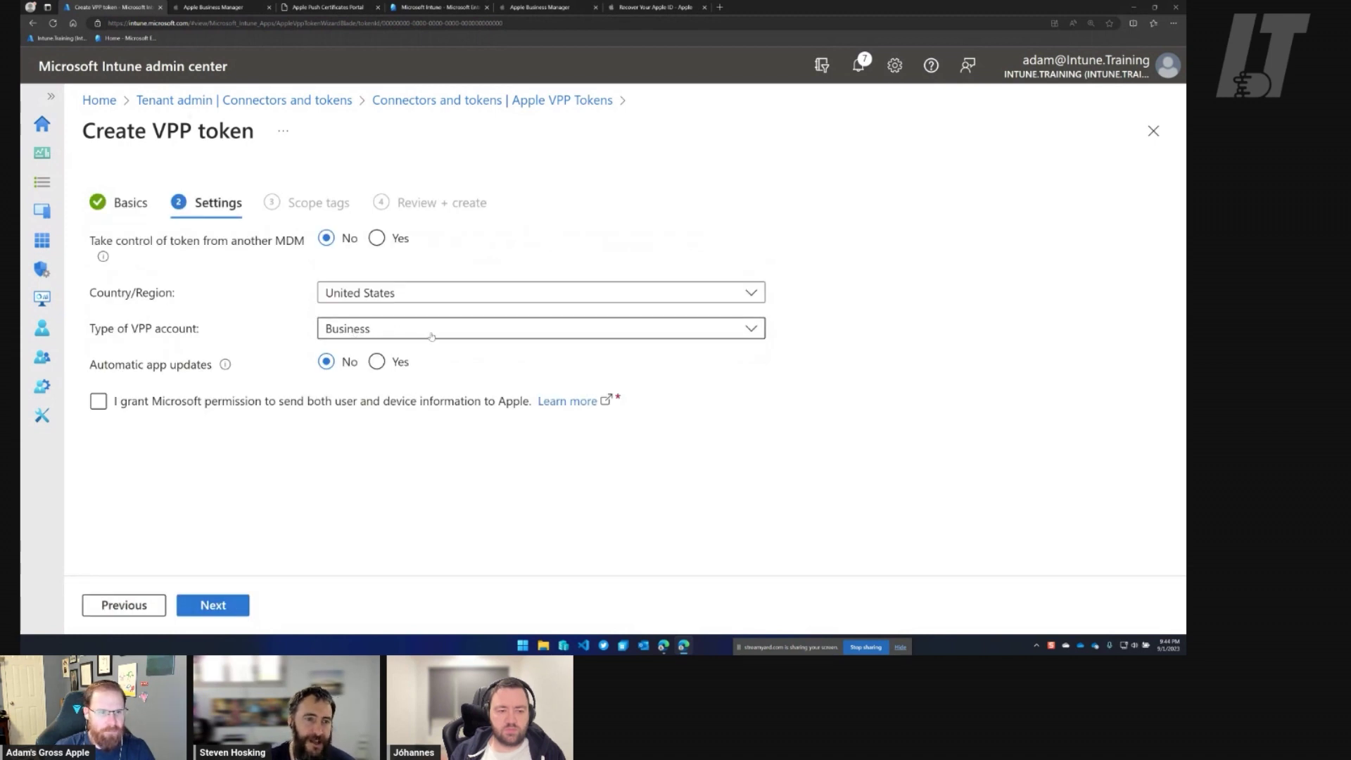
{"action": "left_click", "coordinate": [102, 401]}
{"action": "left_click", "coordinate": [99, 402]}
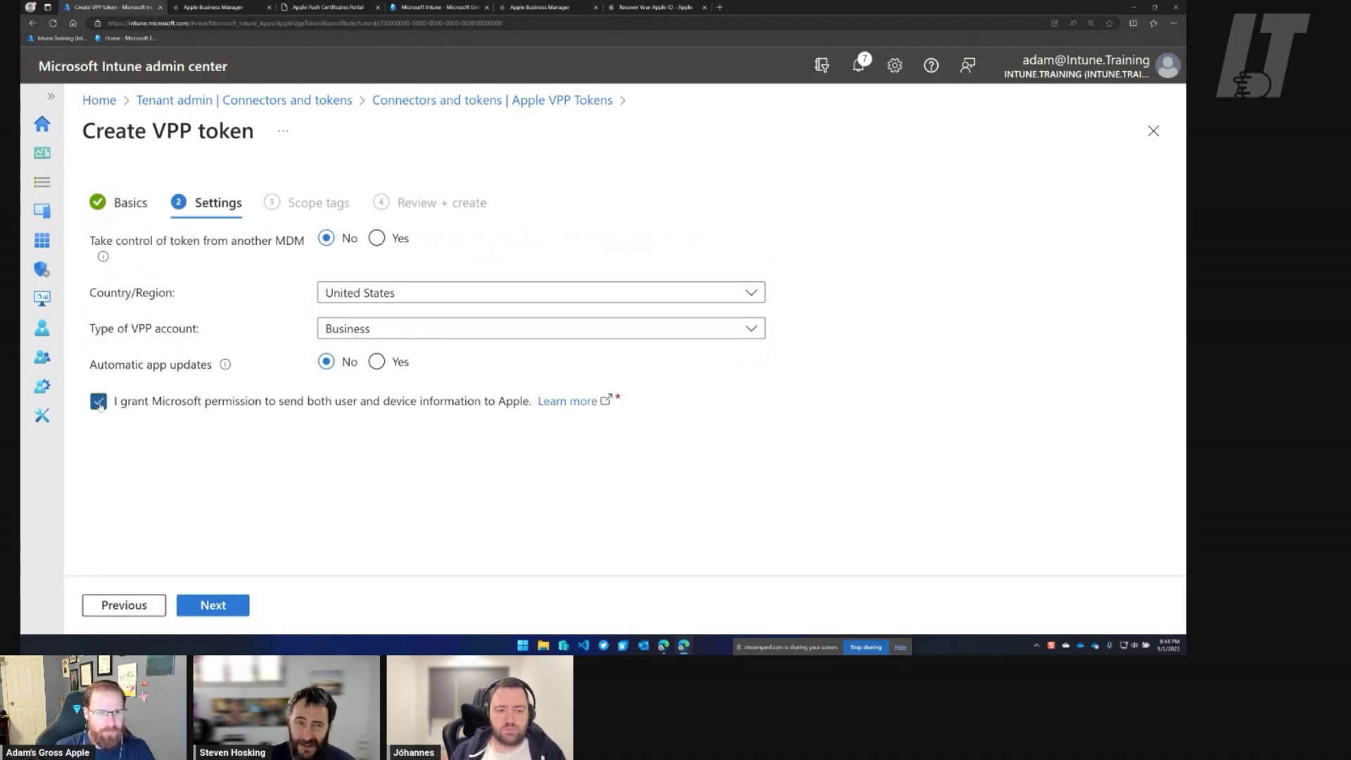
{"action": "left_click", "coordinate": [377, 363]}
{"action": "mouse_move", "coordinate": [225, 364]}
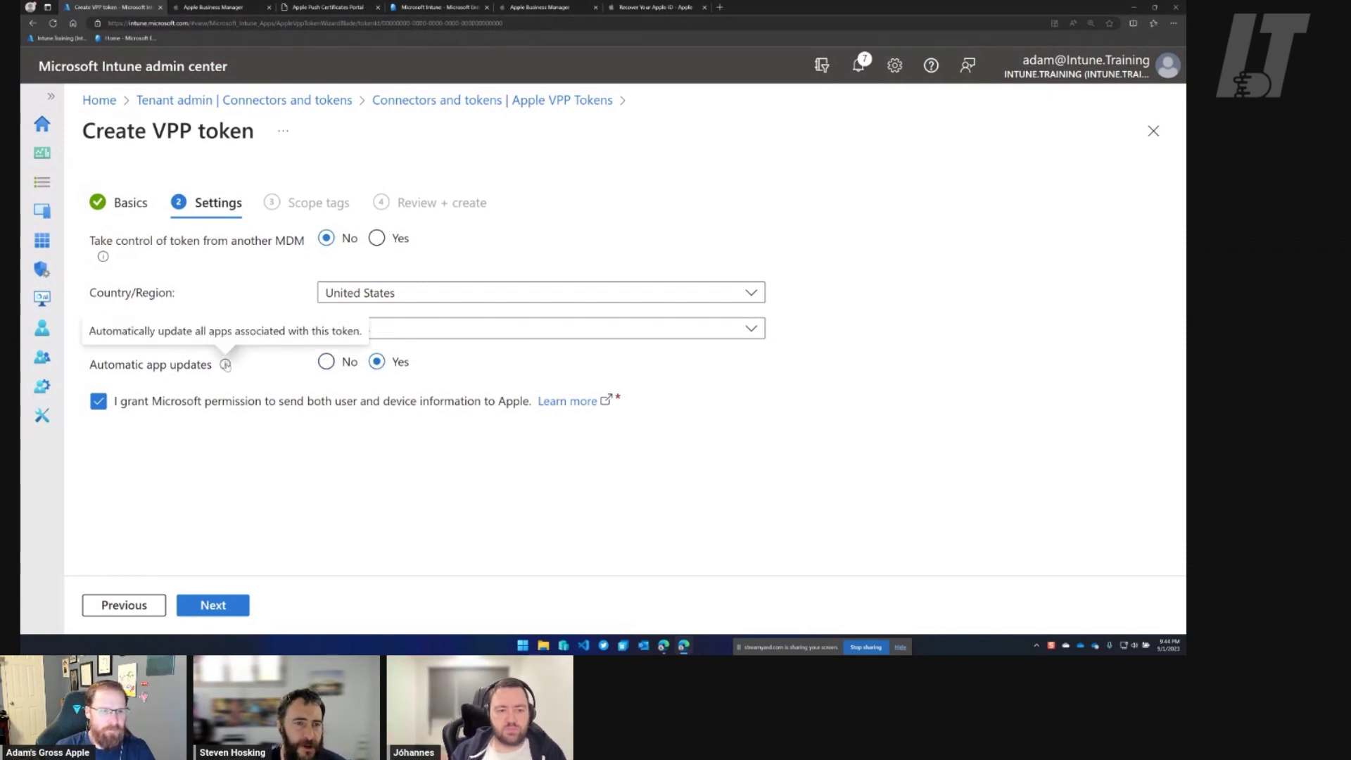
{"action": "left_click", "coordinate": [379, 238]}
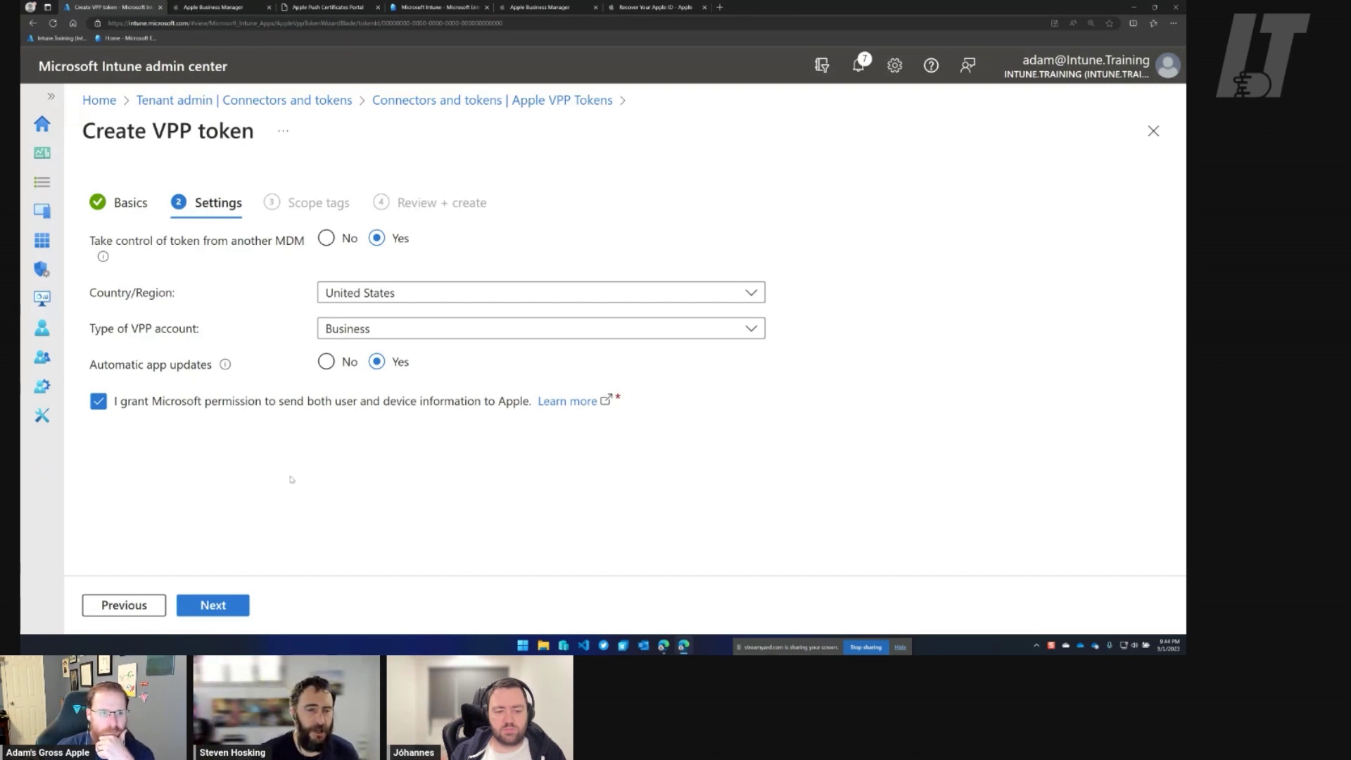
Step: Keep Business as the VPP account type and advance past Scope tags to review
{"action": "left_click", "coordinate": [229, 609]}
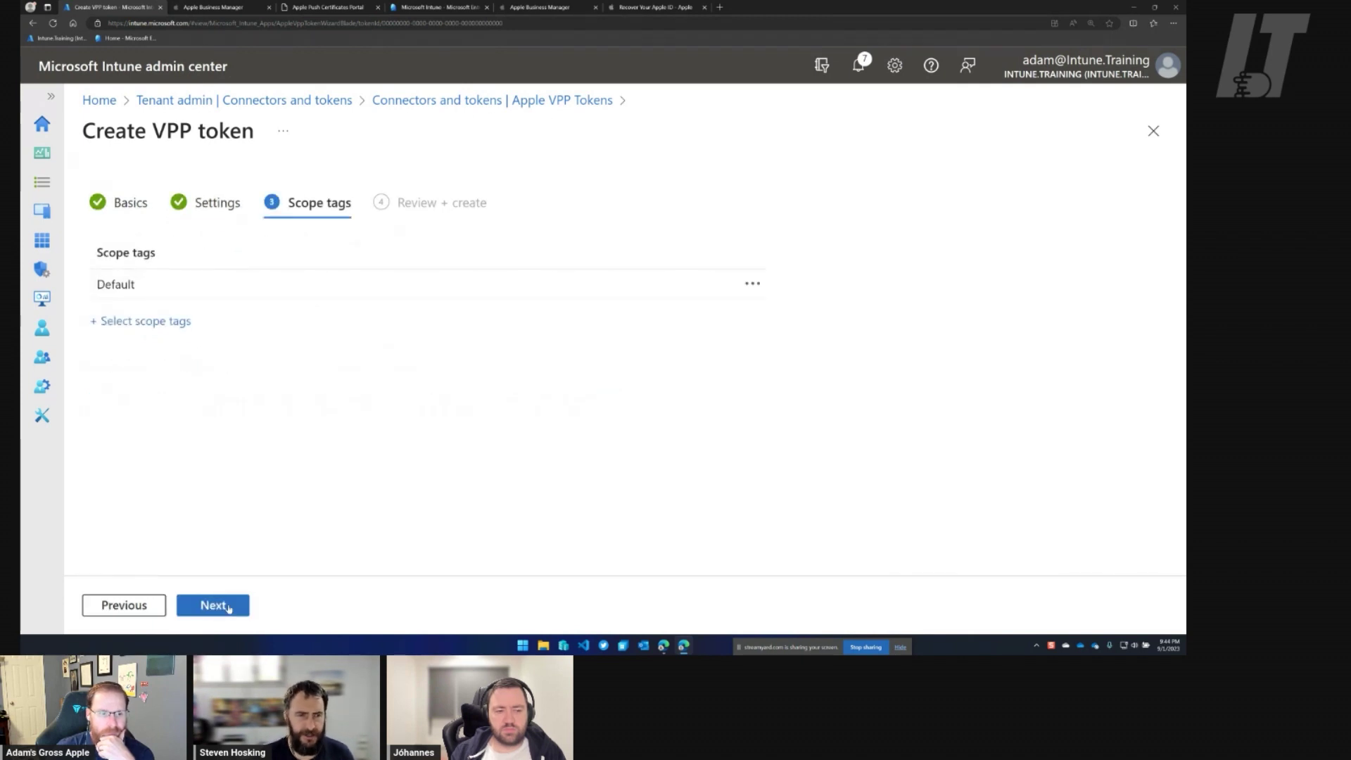
{"action": "left_click", "coordinate": [149, 605]}
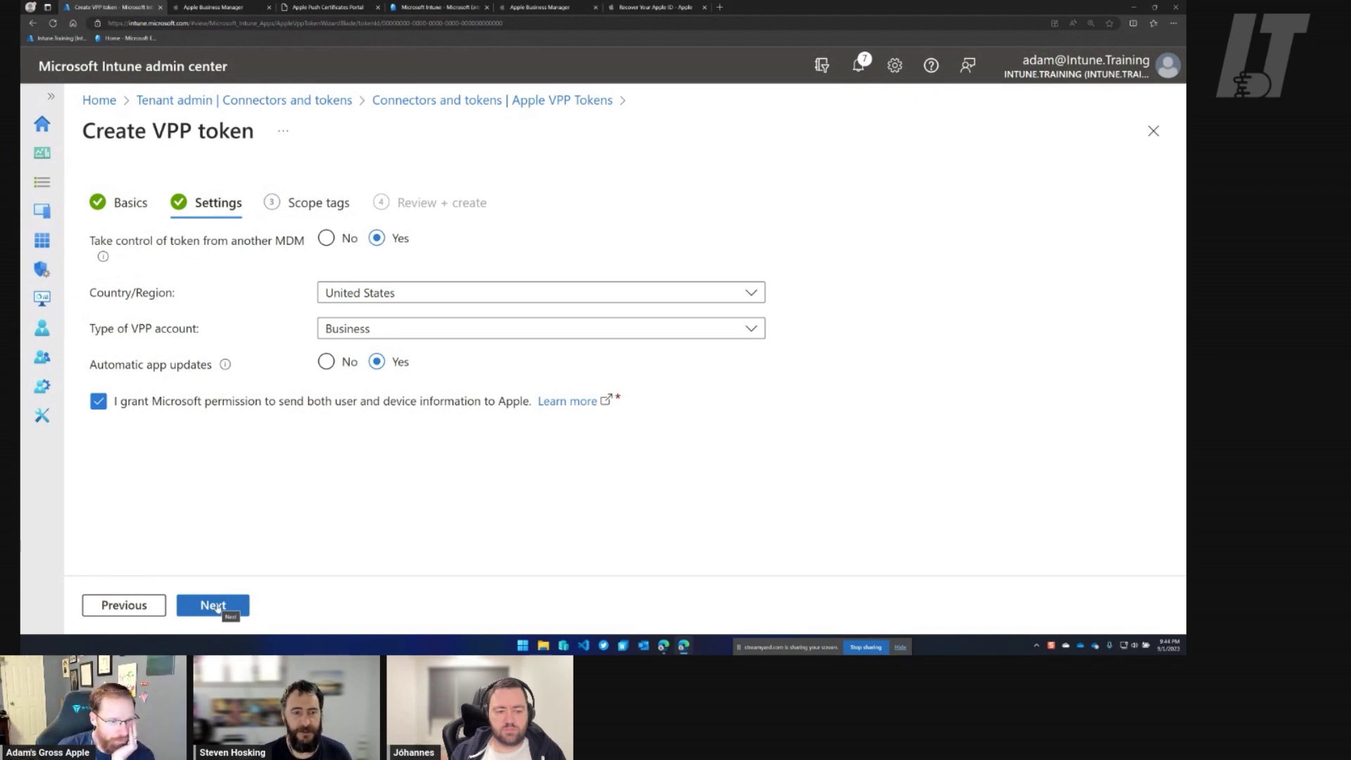
{"action": "left_click", "coordinate": [469, 333]}
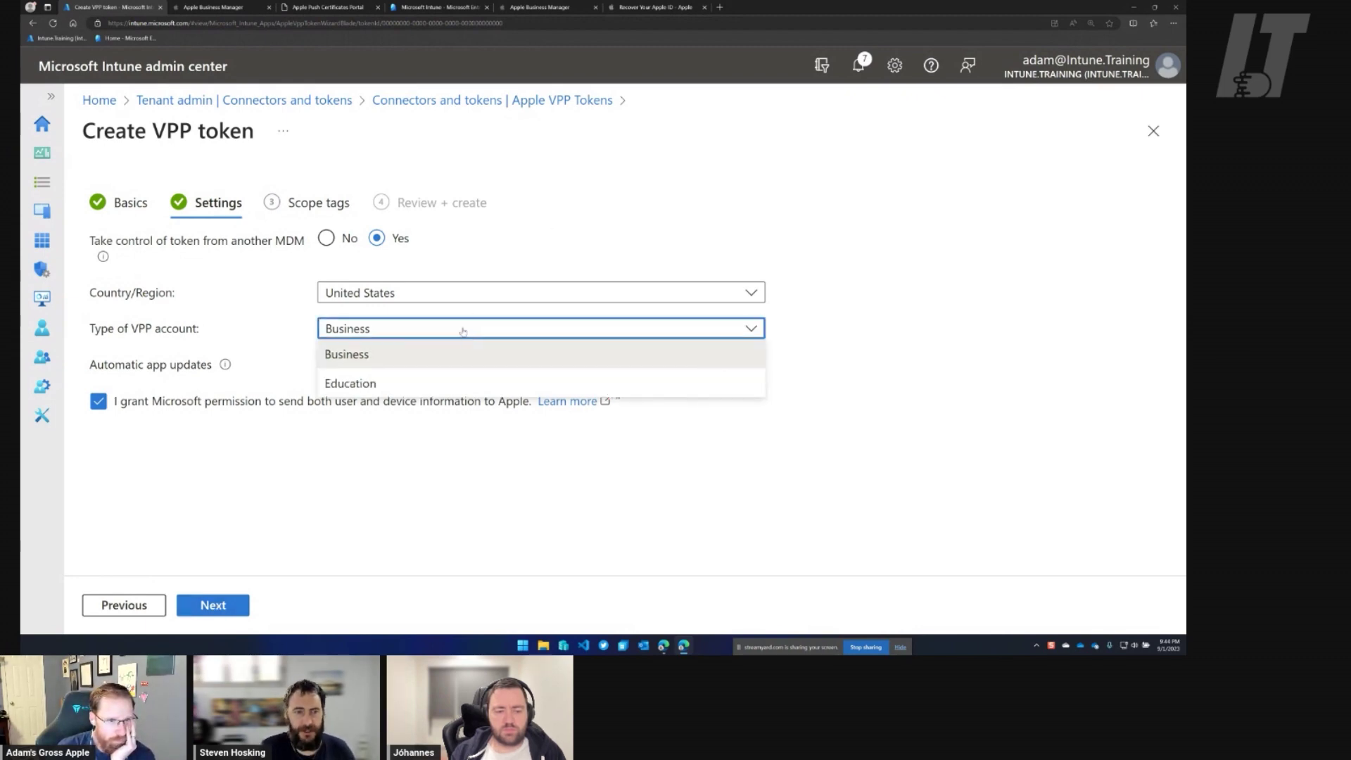
{"action": "left_click", "coordinate": [463, 332]}
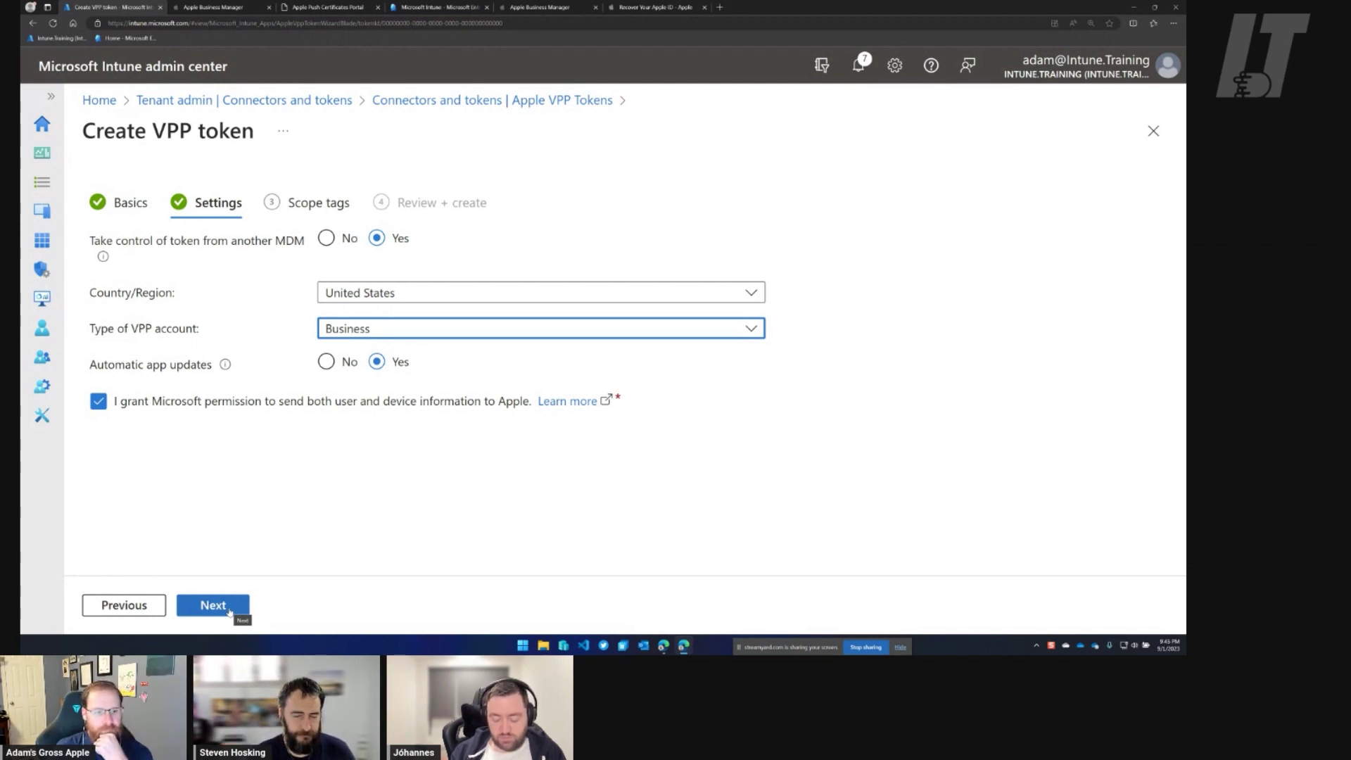
{"action": "left_click", "coordinate": [229, 608]}
{"action": "left_click", "coordinate": [229, 608]}
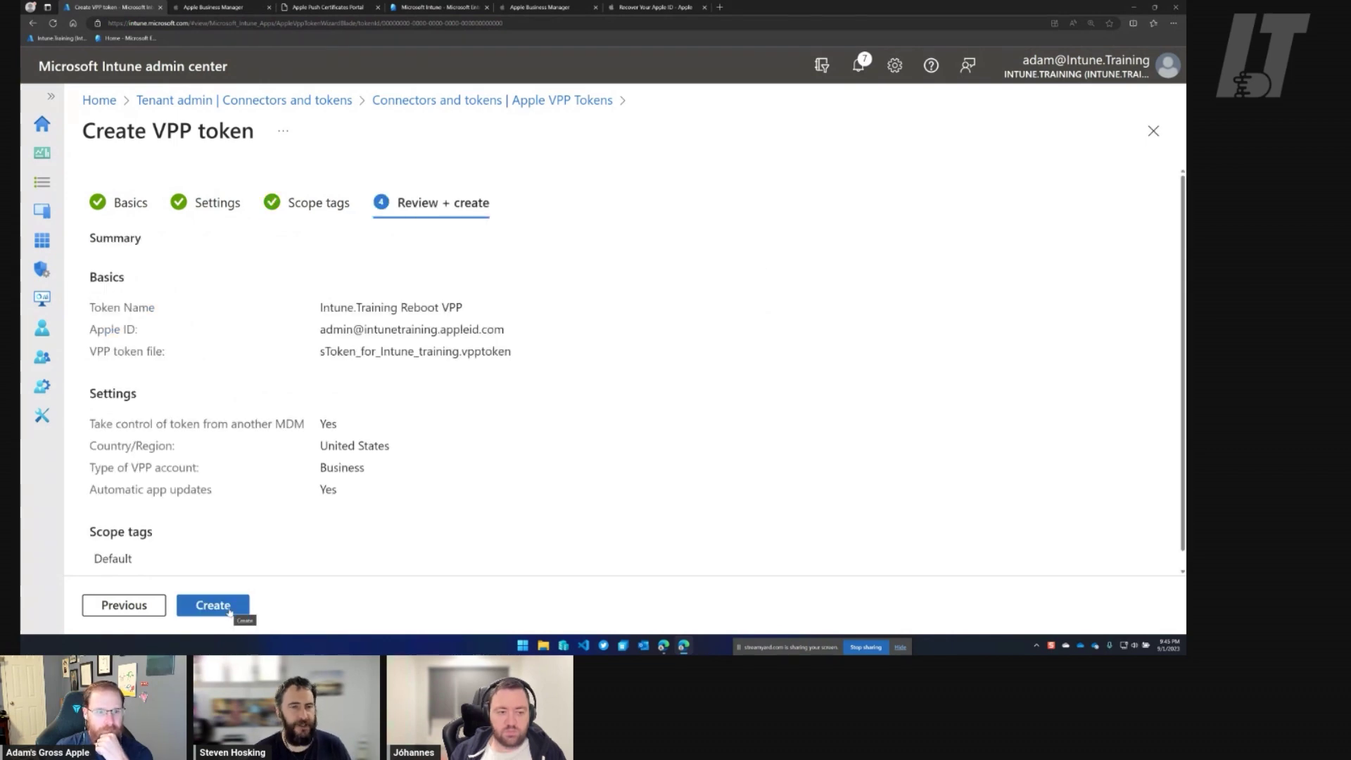
Step: Create the Apple VPP token and go to Devices > macOS > macOS enrollment
{"action": "left_click", "coordinate": [219, 606]}
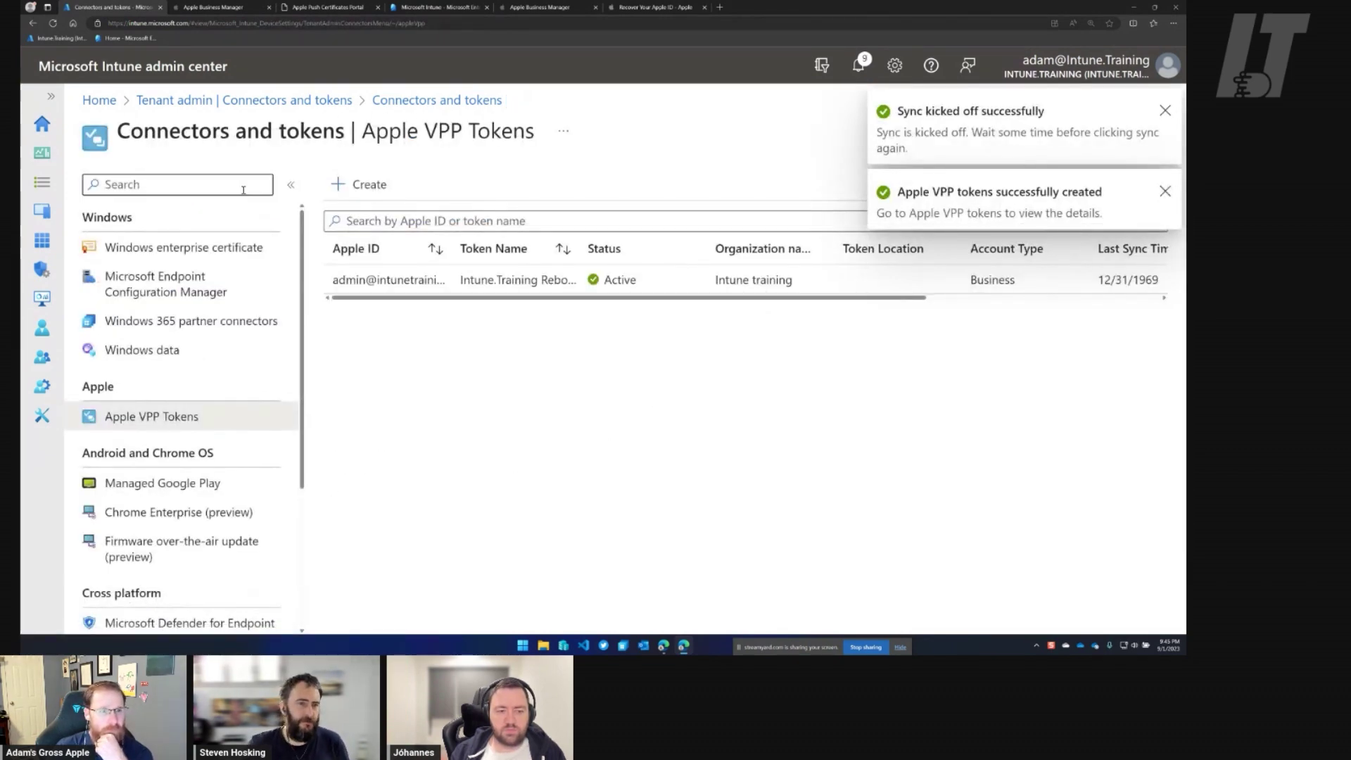
{"action": "left_click", "coordinate": [51, 97]}
{"action": "left_click", "coordinate": [70, 211]}
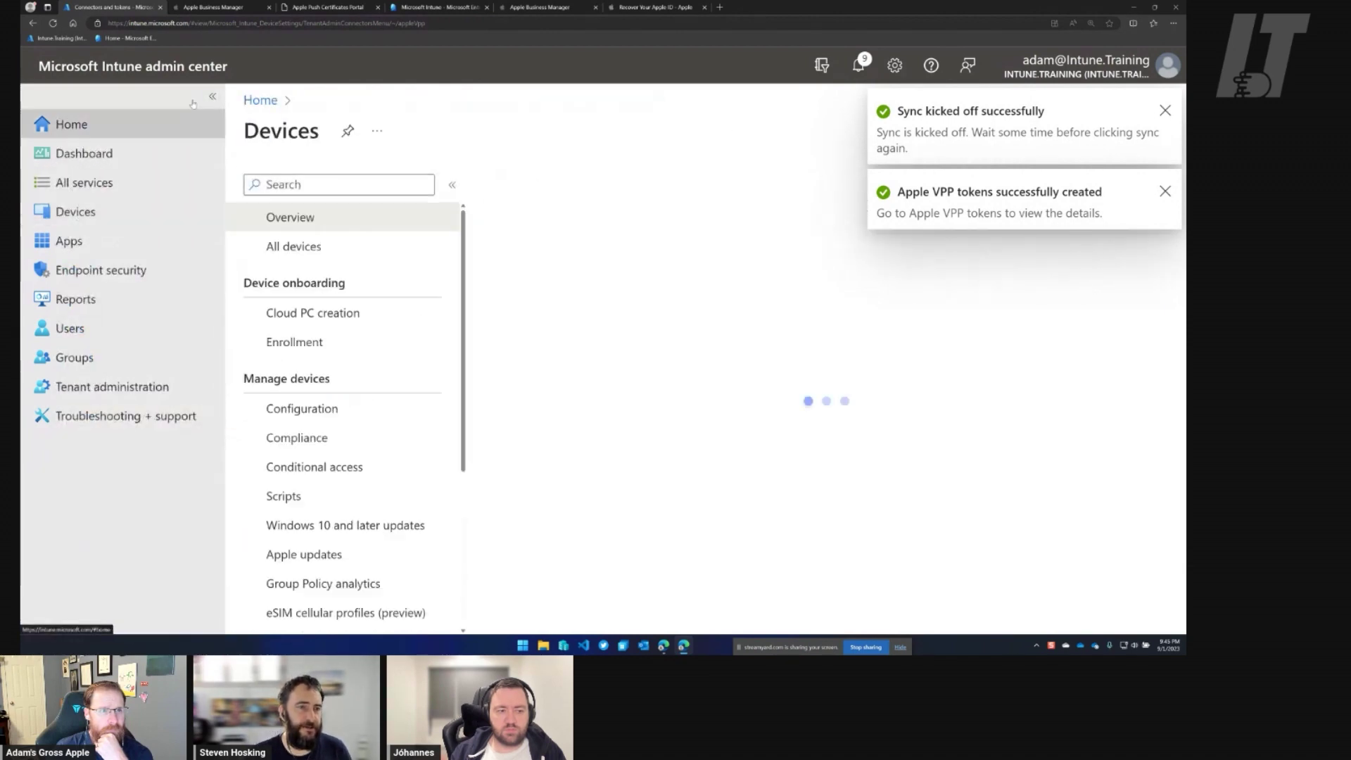
{"action": "left_click", "coordinate": [851, 285]}
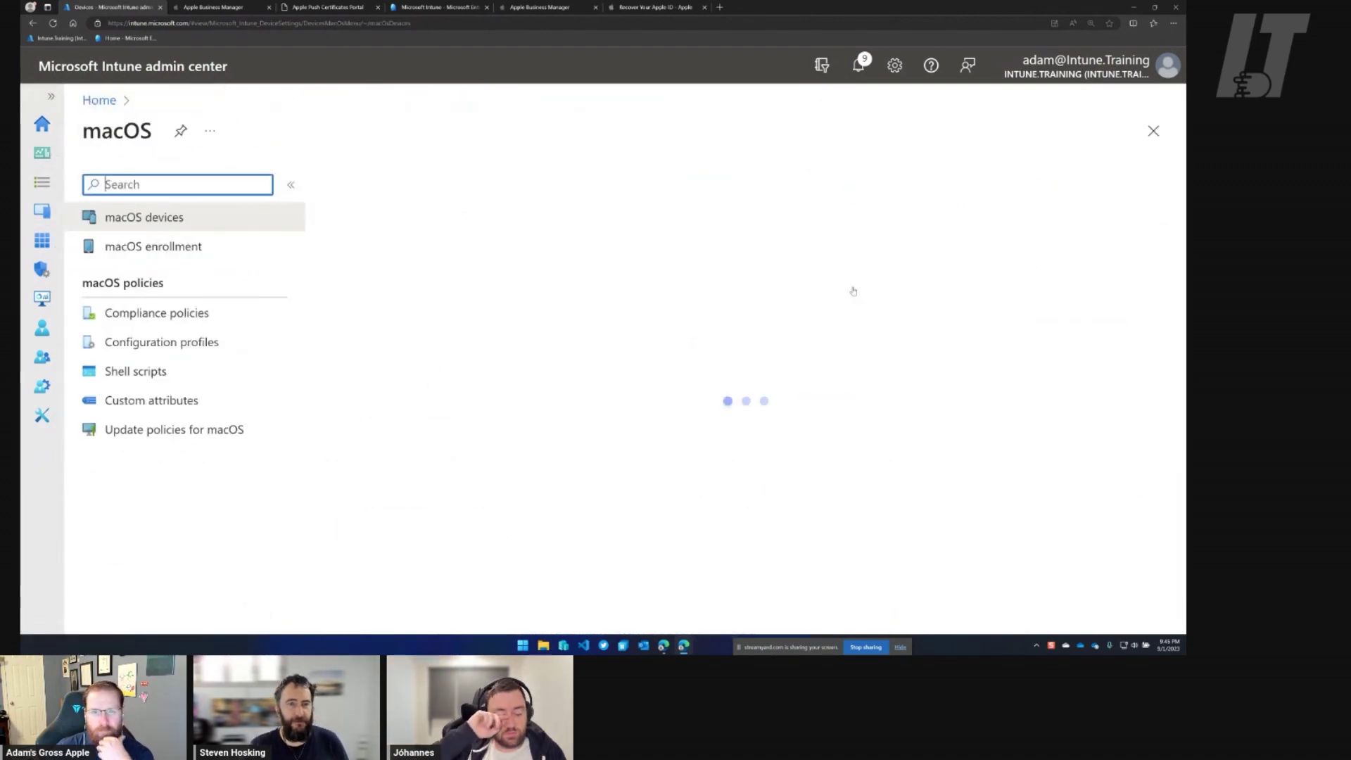
{"action": "left_click", "coordinate": [190, 247]}
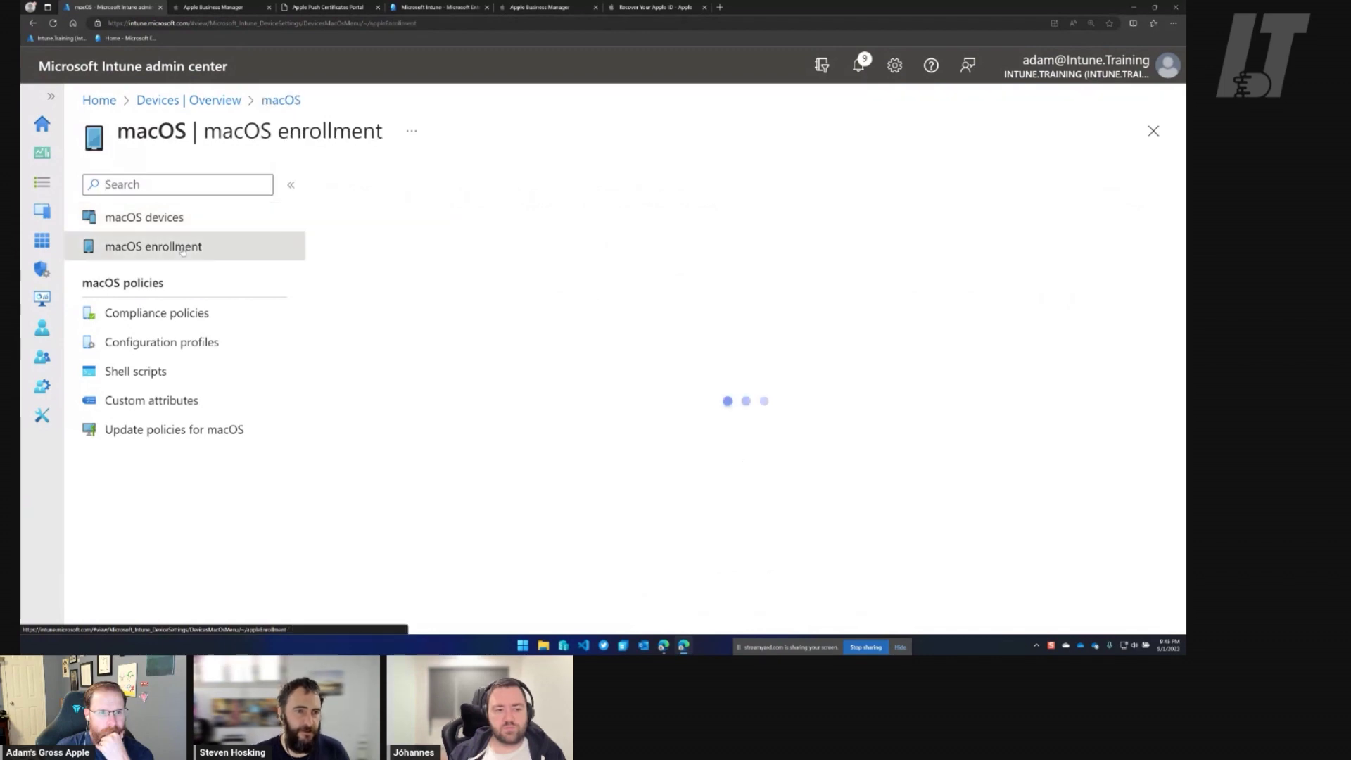
{"action": "scroll", "coordinate": [716, 451], "scroll_direction": "down", "scroll_amount": 2}
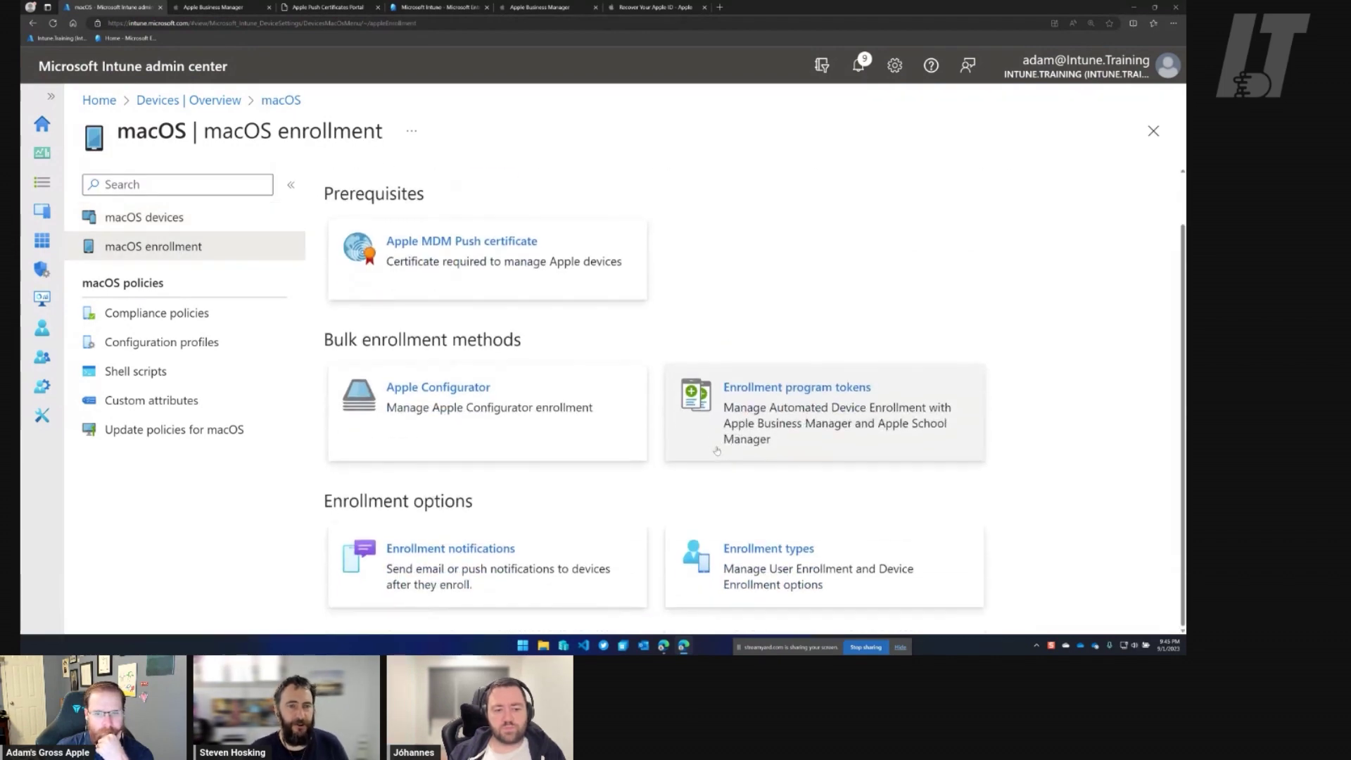
Step: Sync devices for the Intune.Training Reboot enrollment program token
{"action": "left_click", "coordinate": [858, 420]}
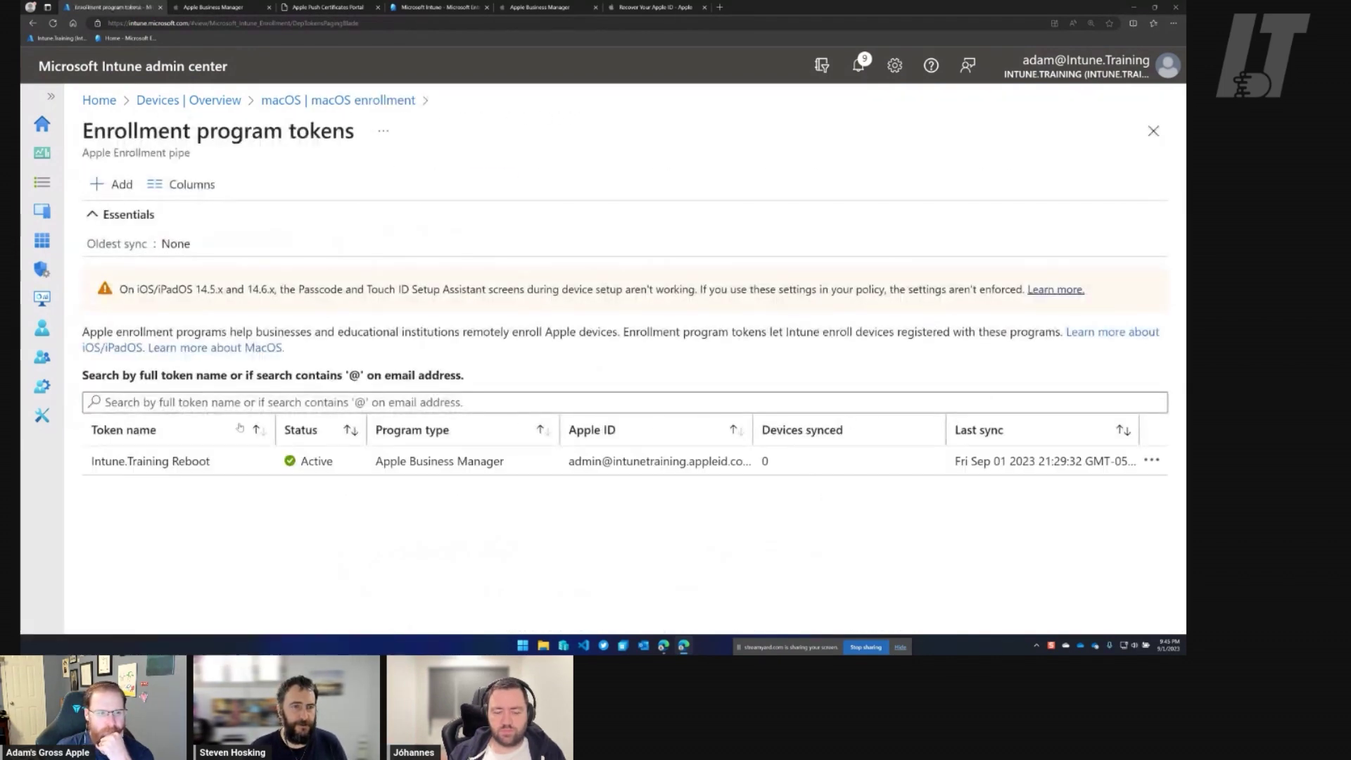
{"action": "left_click", "coordinate": [178, 462]}
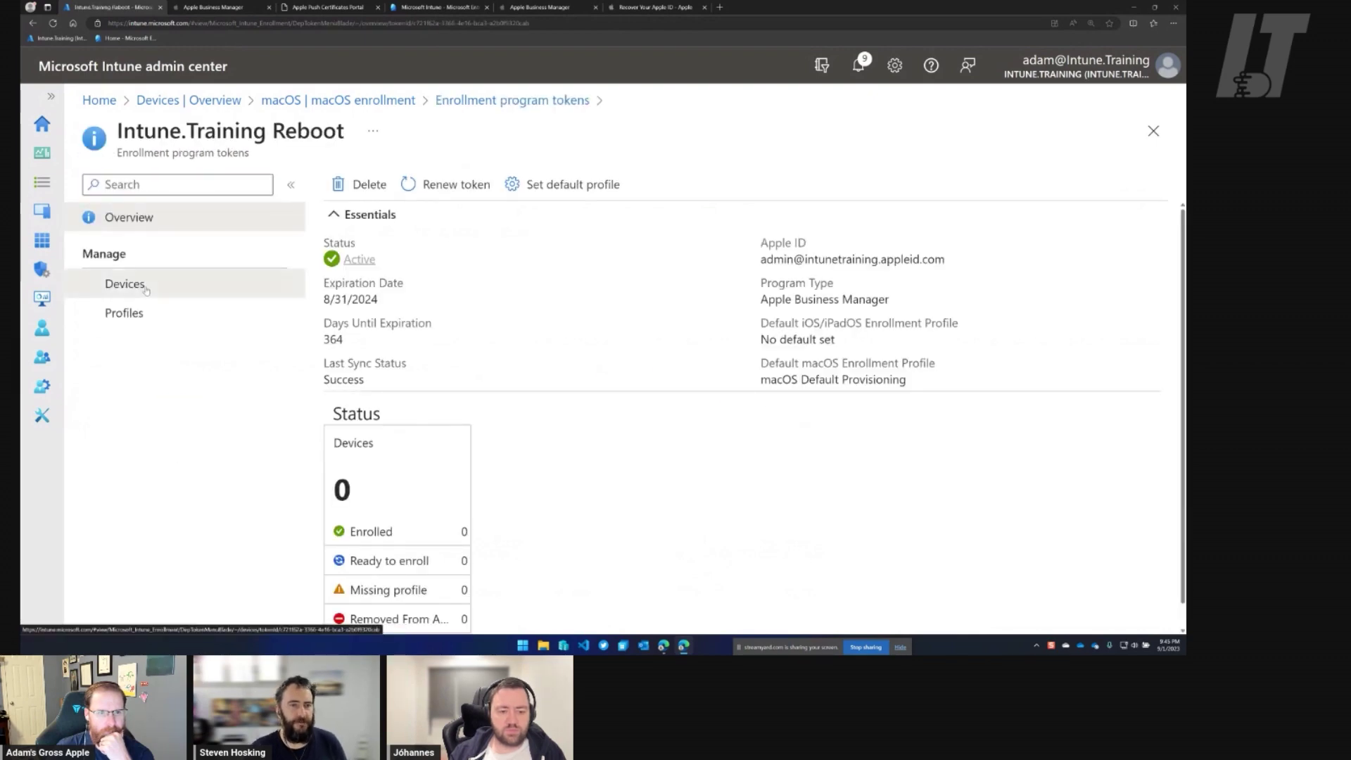
{"action": "left_click", "coordinate": [126, 283]}
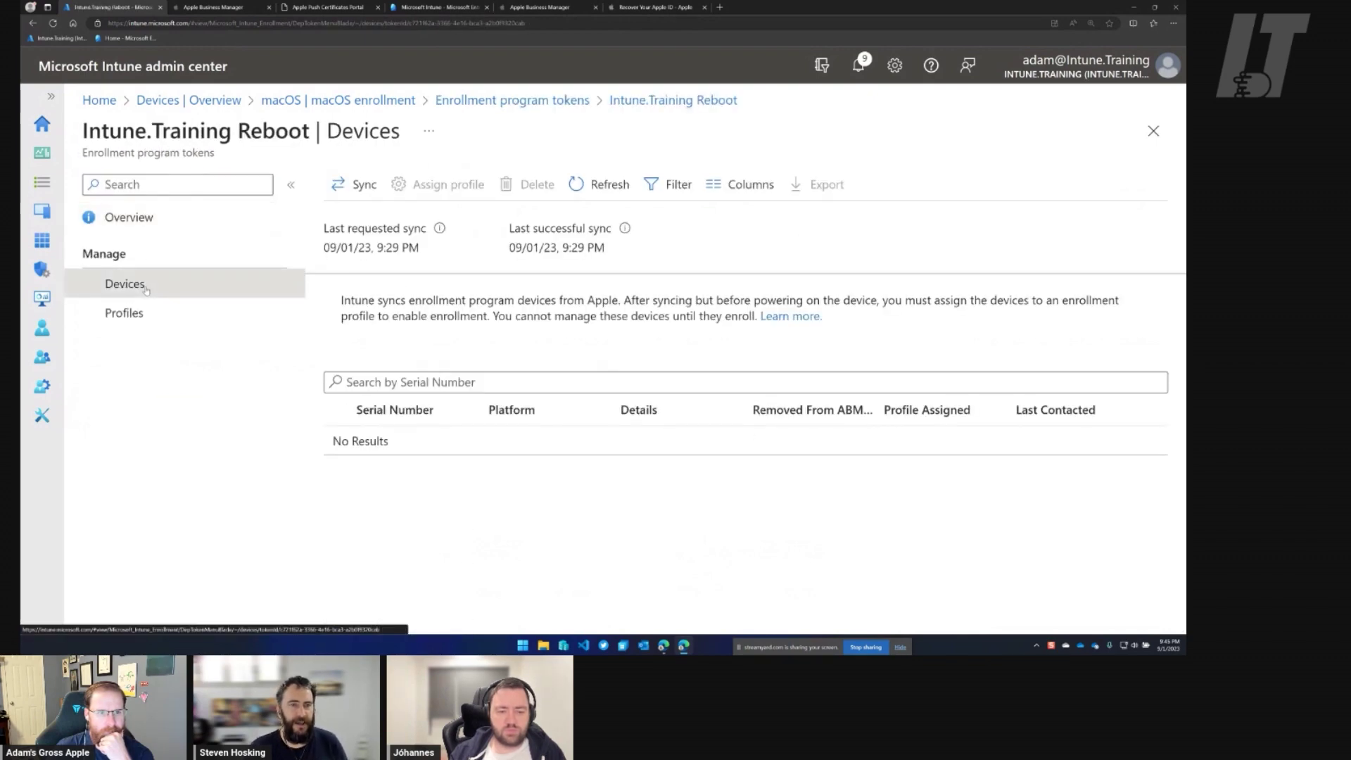
{"action": "left_click", "coordinate": [364, 186]}
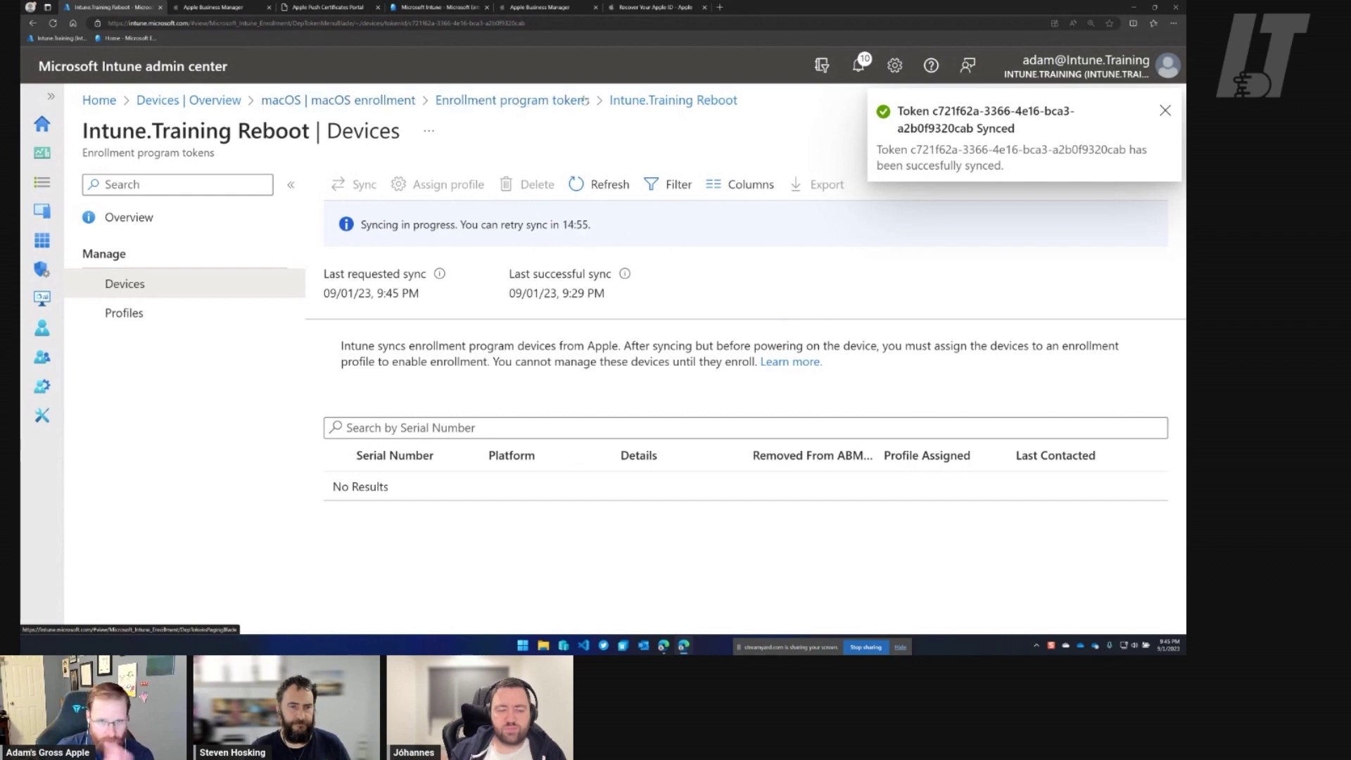
{"action": "left_click", "coordinate": [389, 102]}
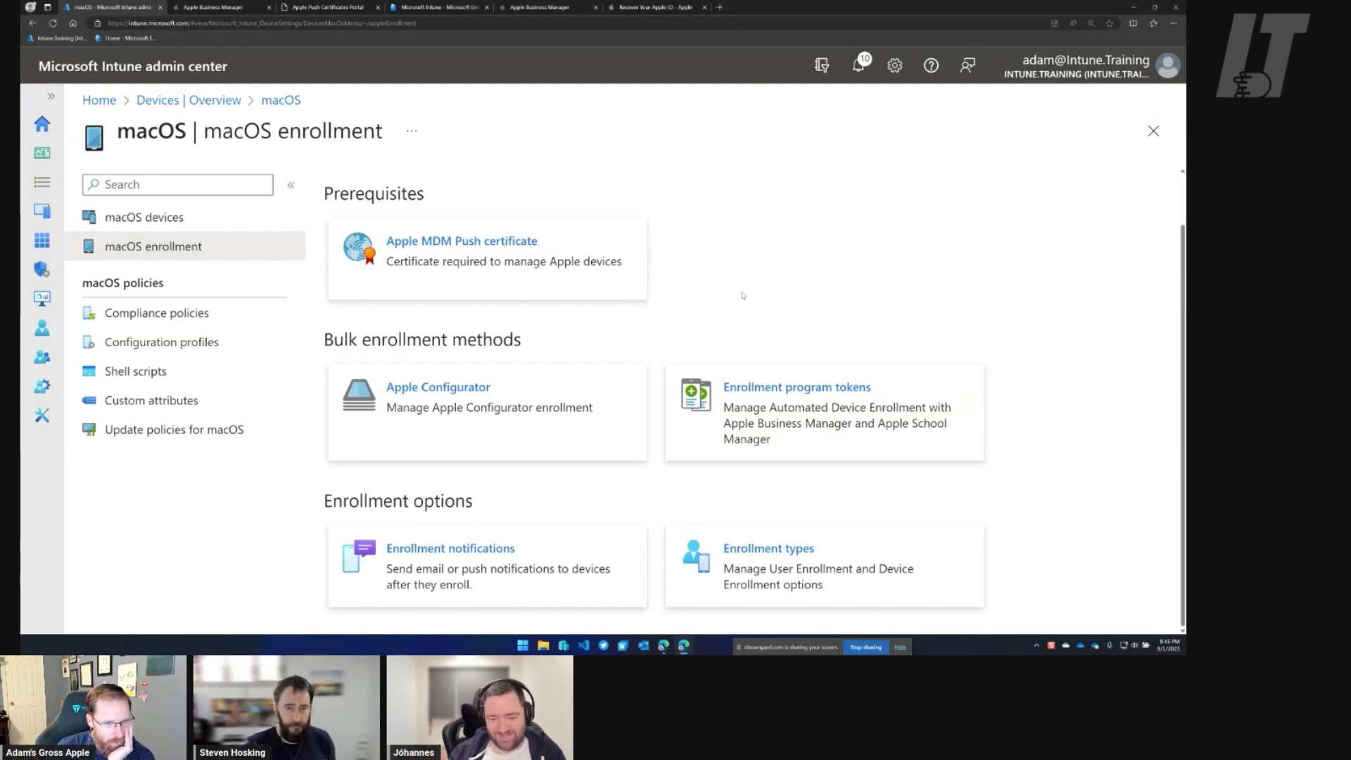
{"action": "left_click", "coordinate": [792, 438]}
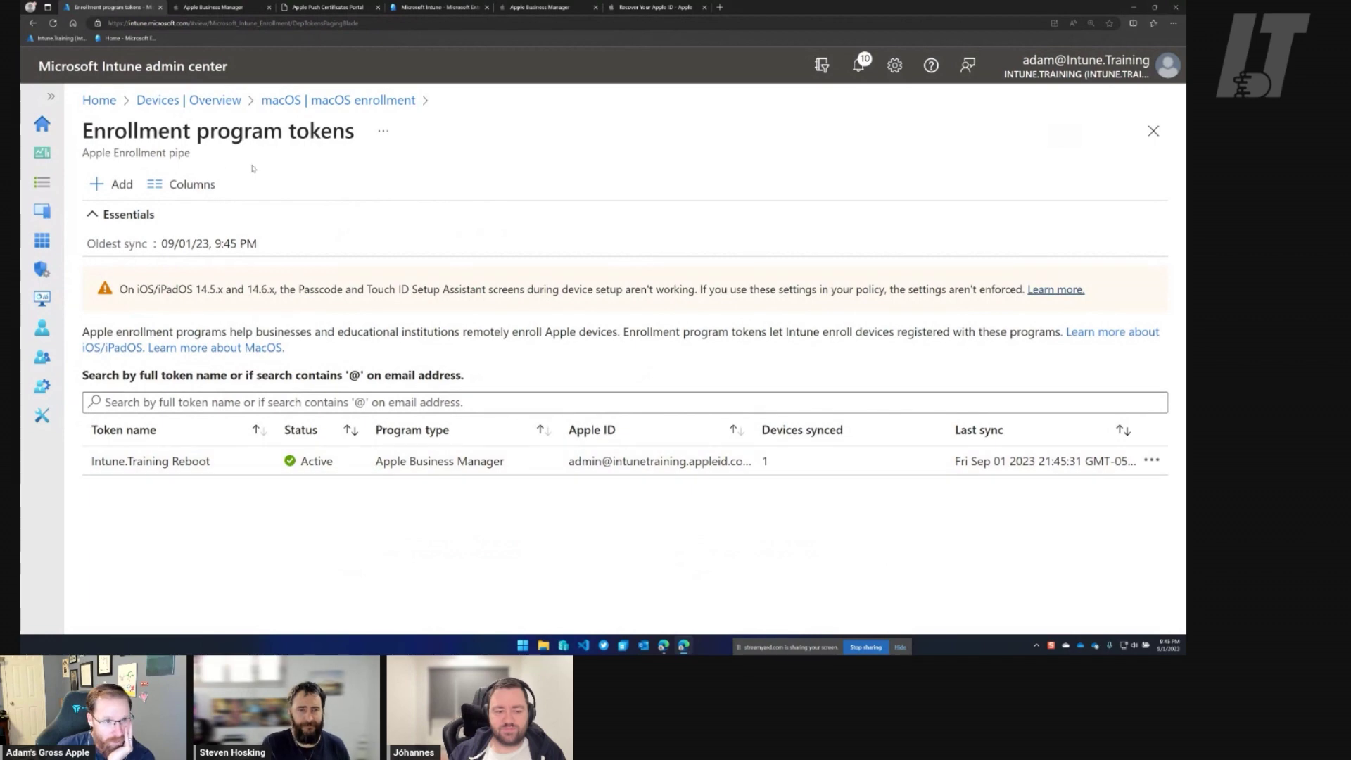
{"action": "left_click", "coordinate": [338, 100]}
{"action": "left_click", "coordinate": [549, 382]}
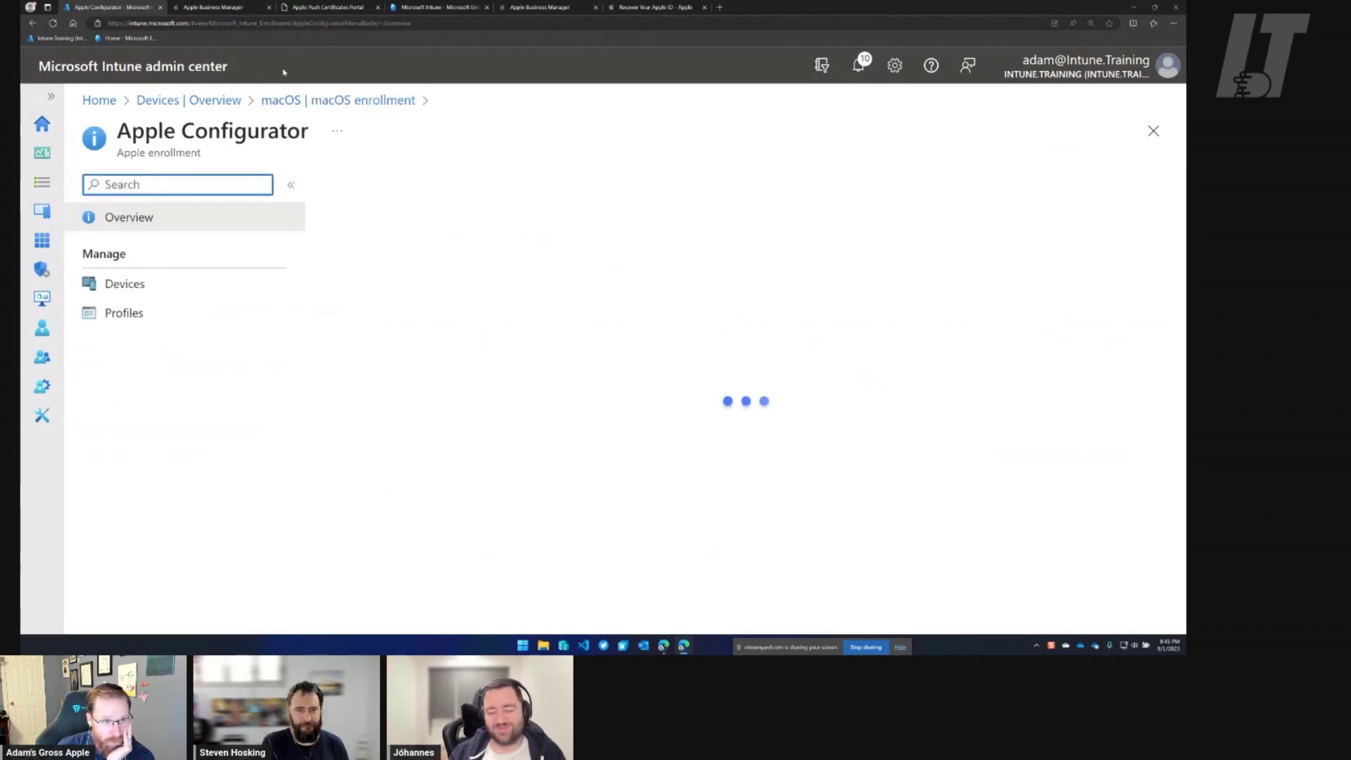
{"action": "left_click", "coordinate": [351, 102]}
{"action": "left_click", "coordinate": [429, 556]}
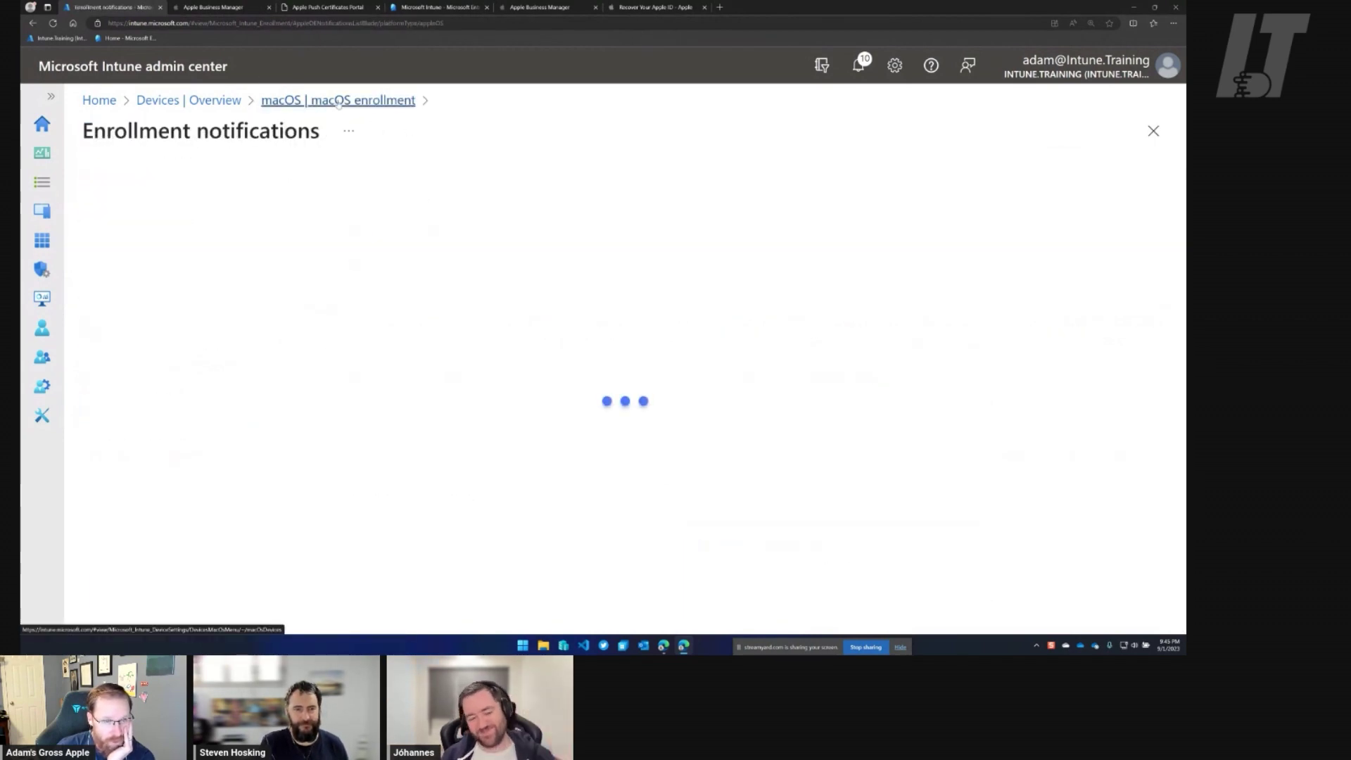
{"action": "left_click", "coordinate": [352, 102]}
{"action": "left_click", "coordinate": [774, 553]}
{"action": "left_click", "coordinate": [338, 100]}
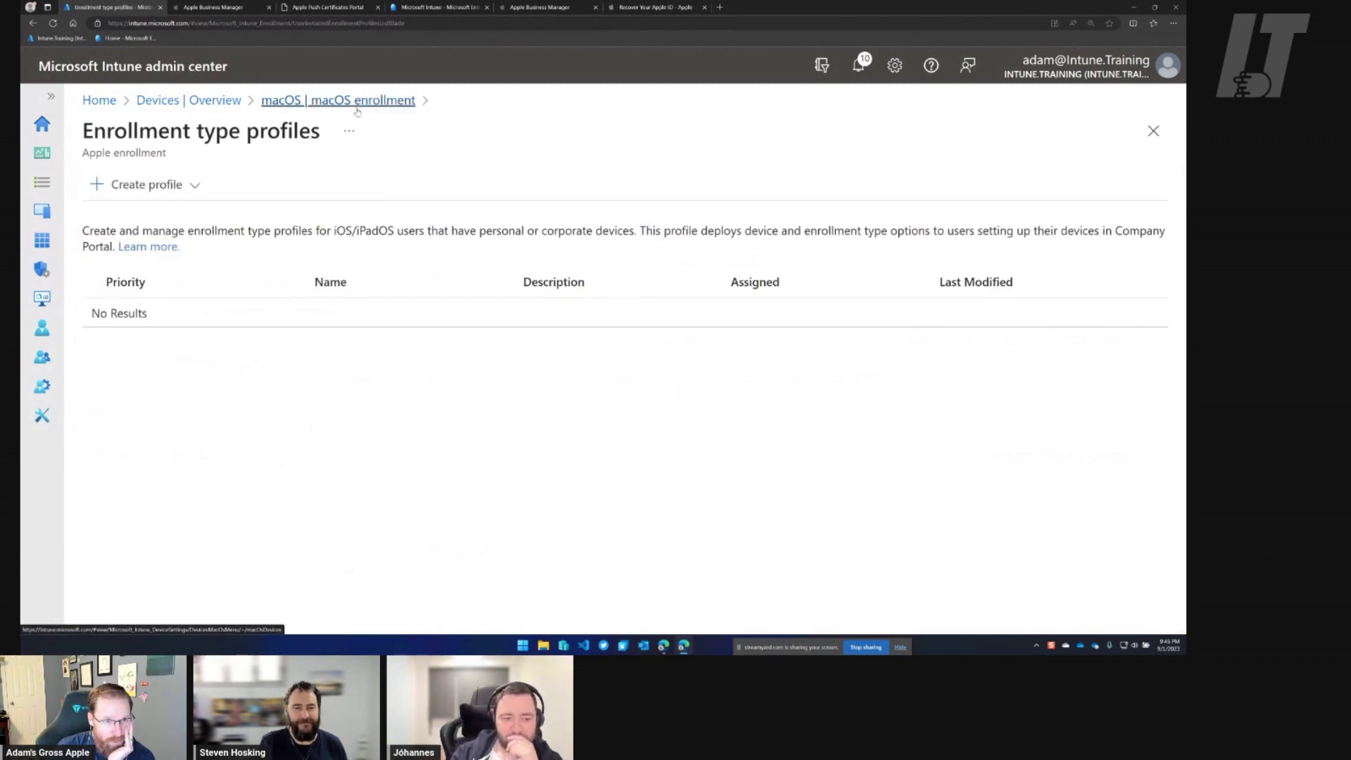
{"action": "left_click", "coordinate": [781, 470]}
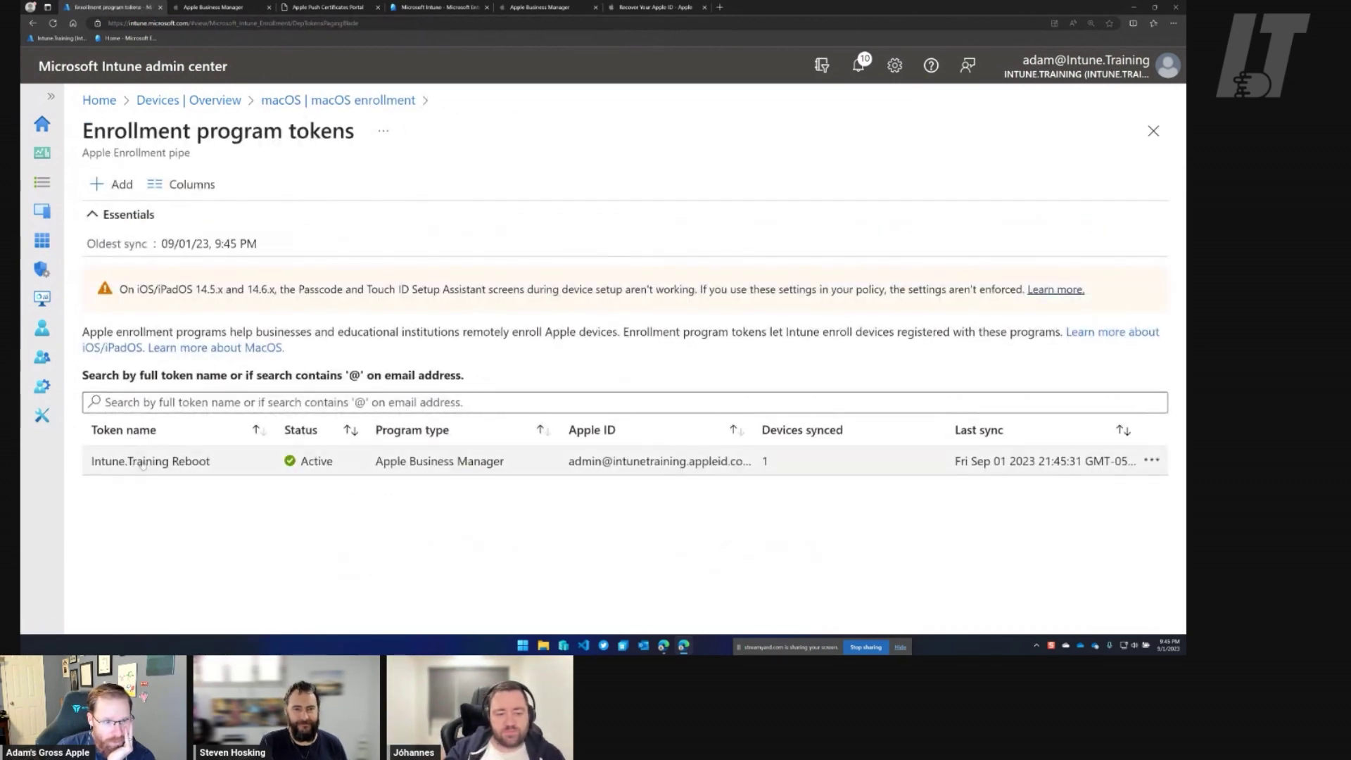
{"action": "left_click", "coordinate": [143, 462]}
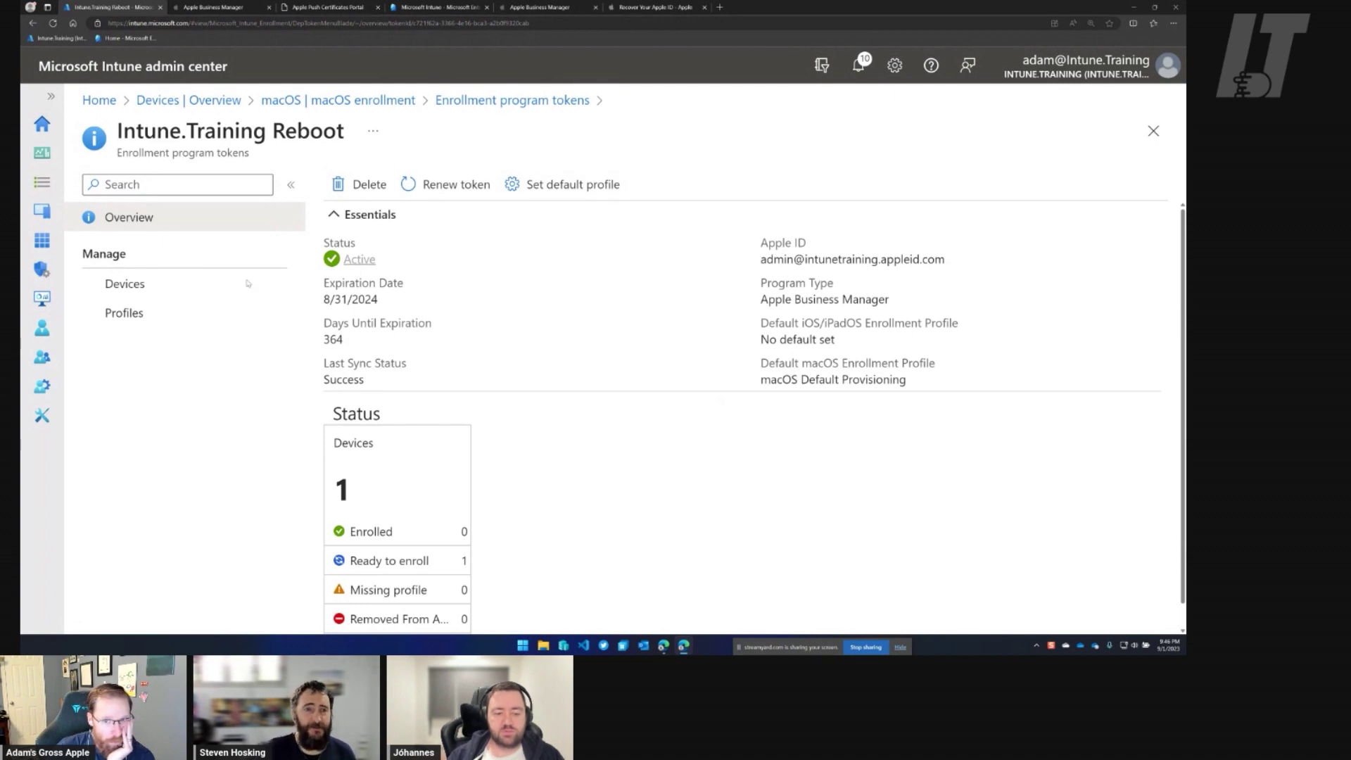
{"action": "left_click", "coordinate": [318, 106]}
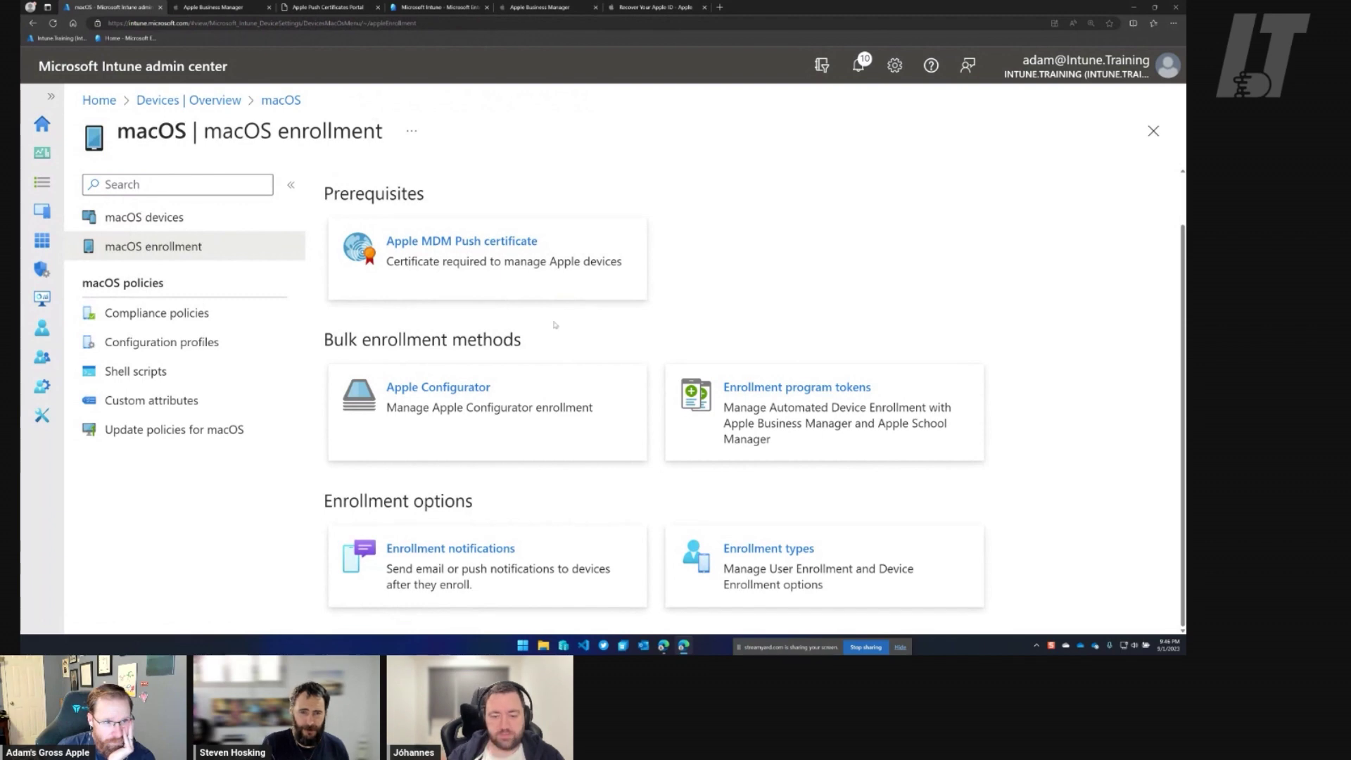
{"action": "left_click", "coordinate": [835, 398]}
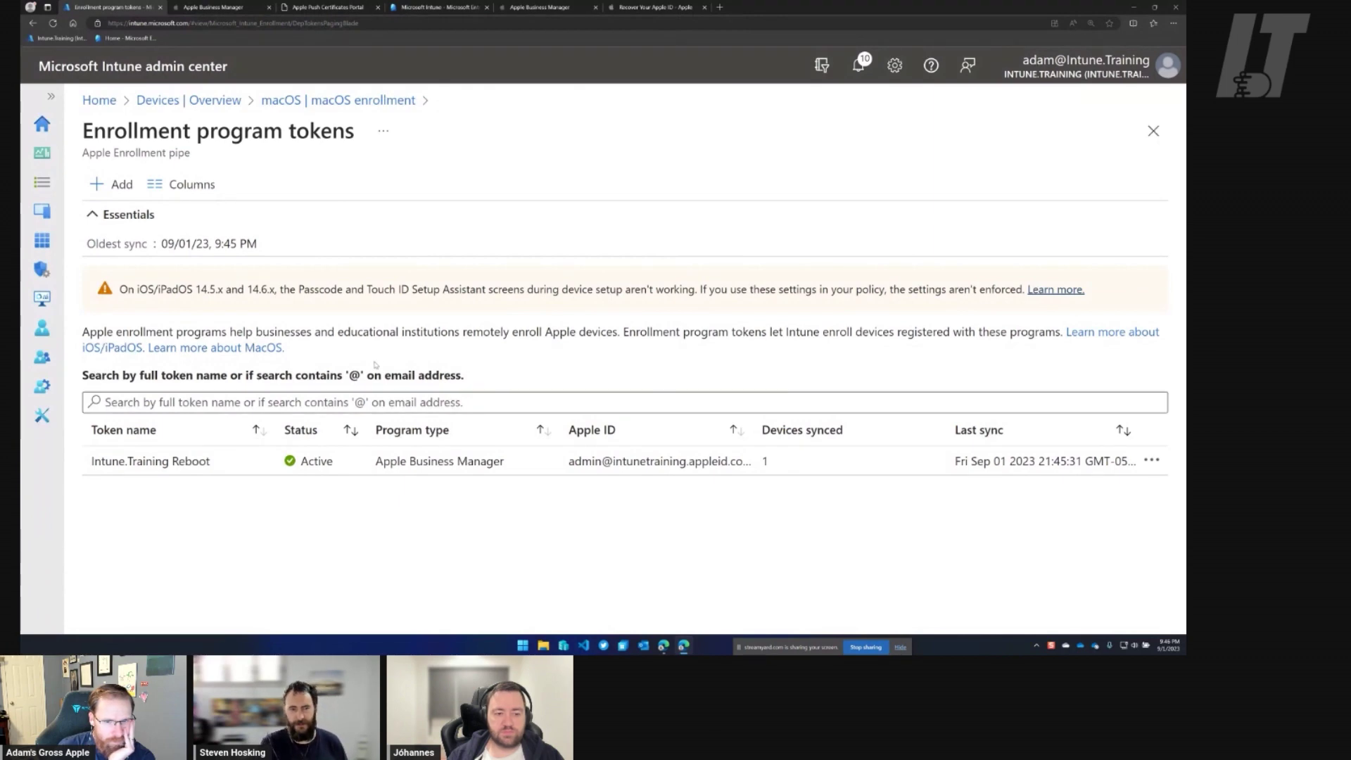
{"action": "left_click", "coordinate": [768, 463]}
{"action": "left_click", "coordinate": [166, 285]}
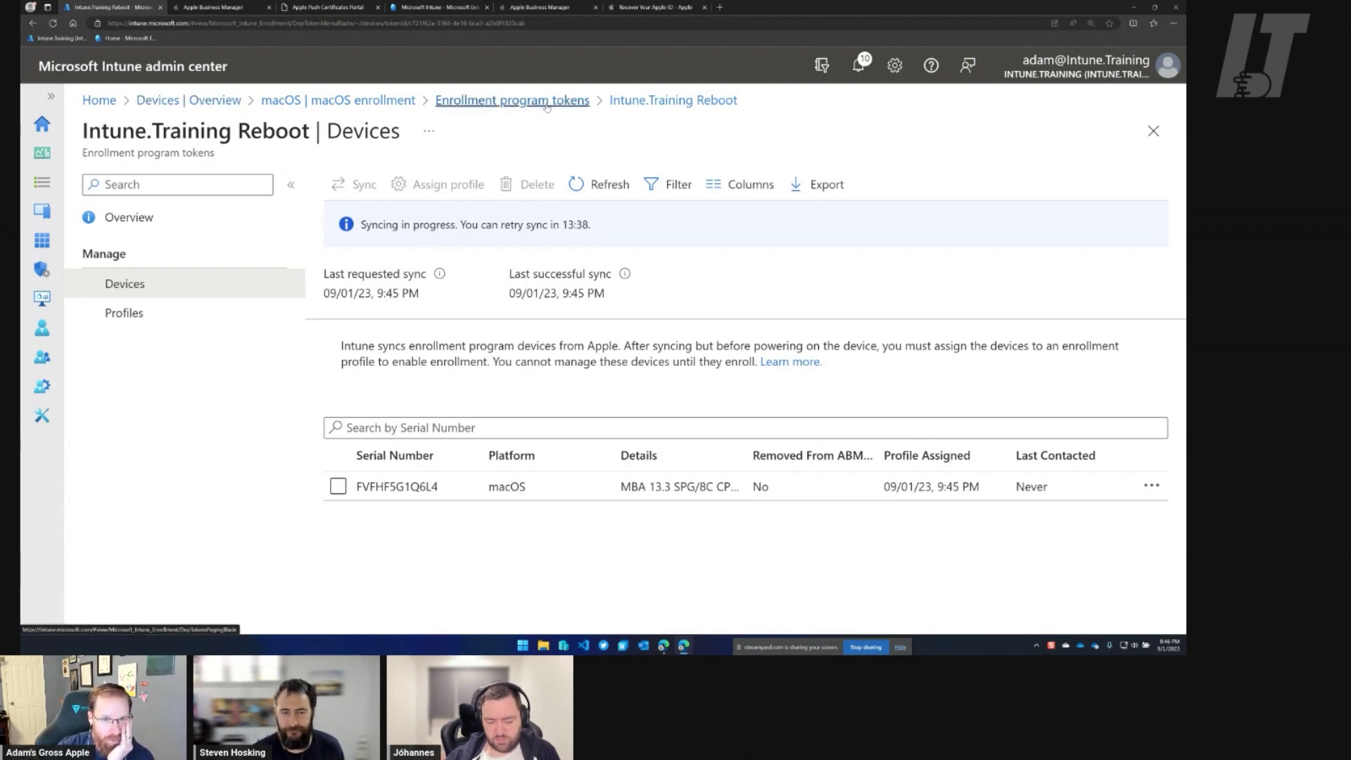
{"action": "left_click", "coordinate": [517, 100]}
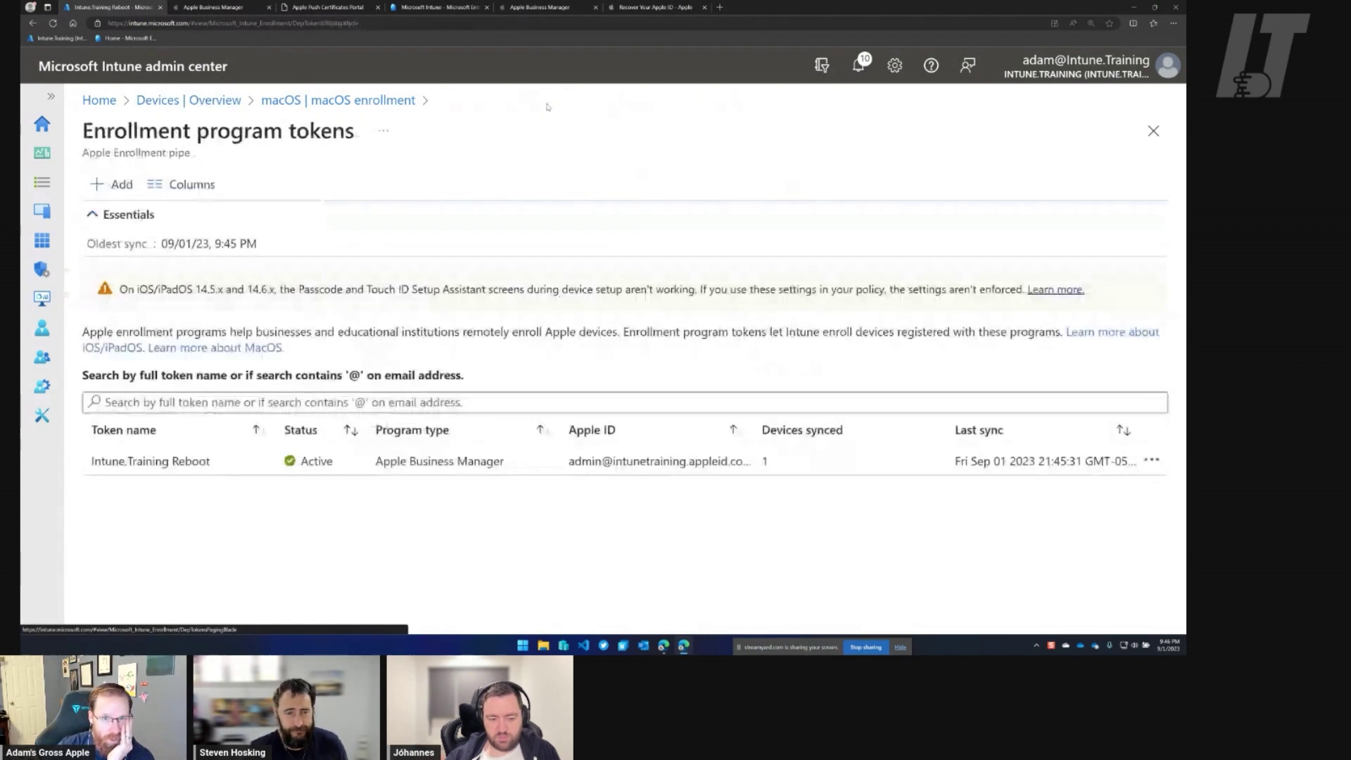
{"action": "left_click", "coordinate": [345, 101]}
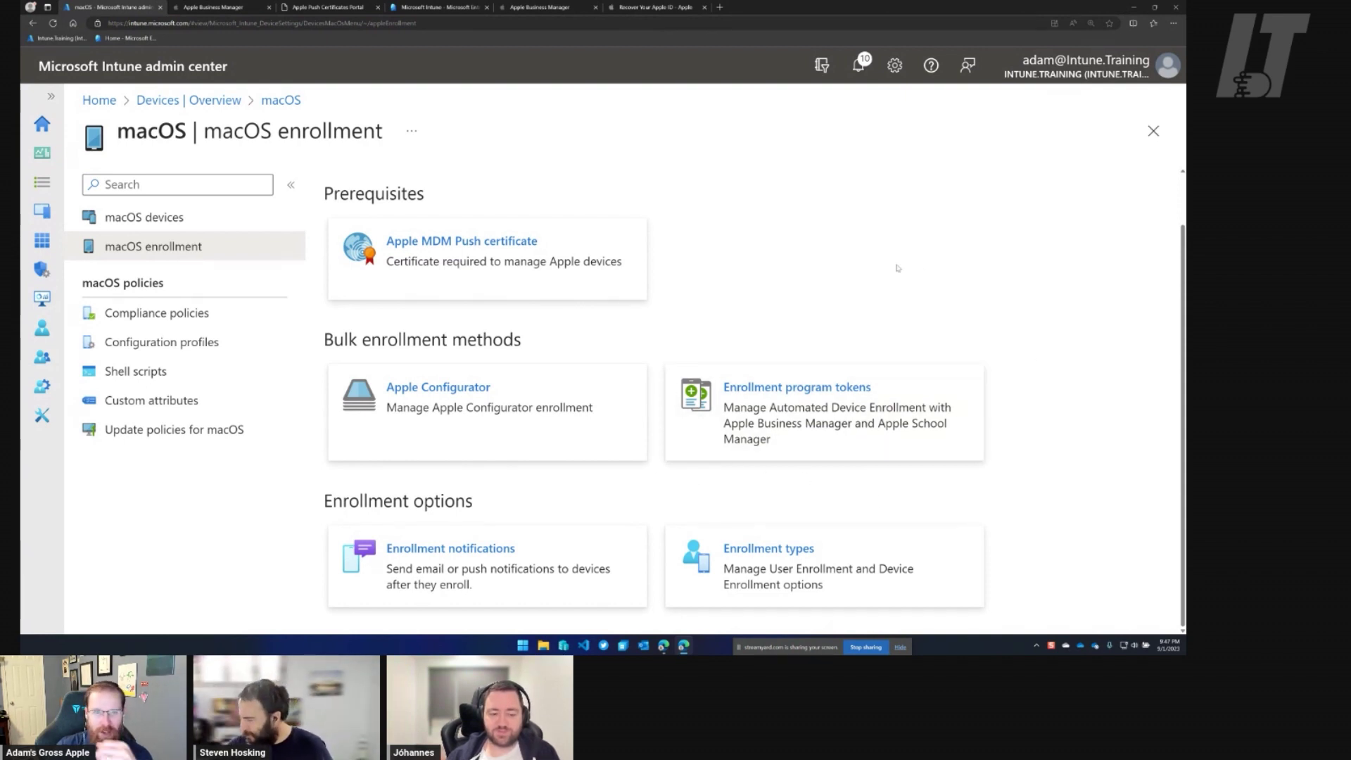
{"action": "scroll", "coordinate": [764, 228], "scroll_direction": "up", "scroll_amount": 1}
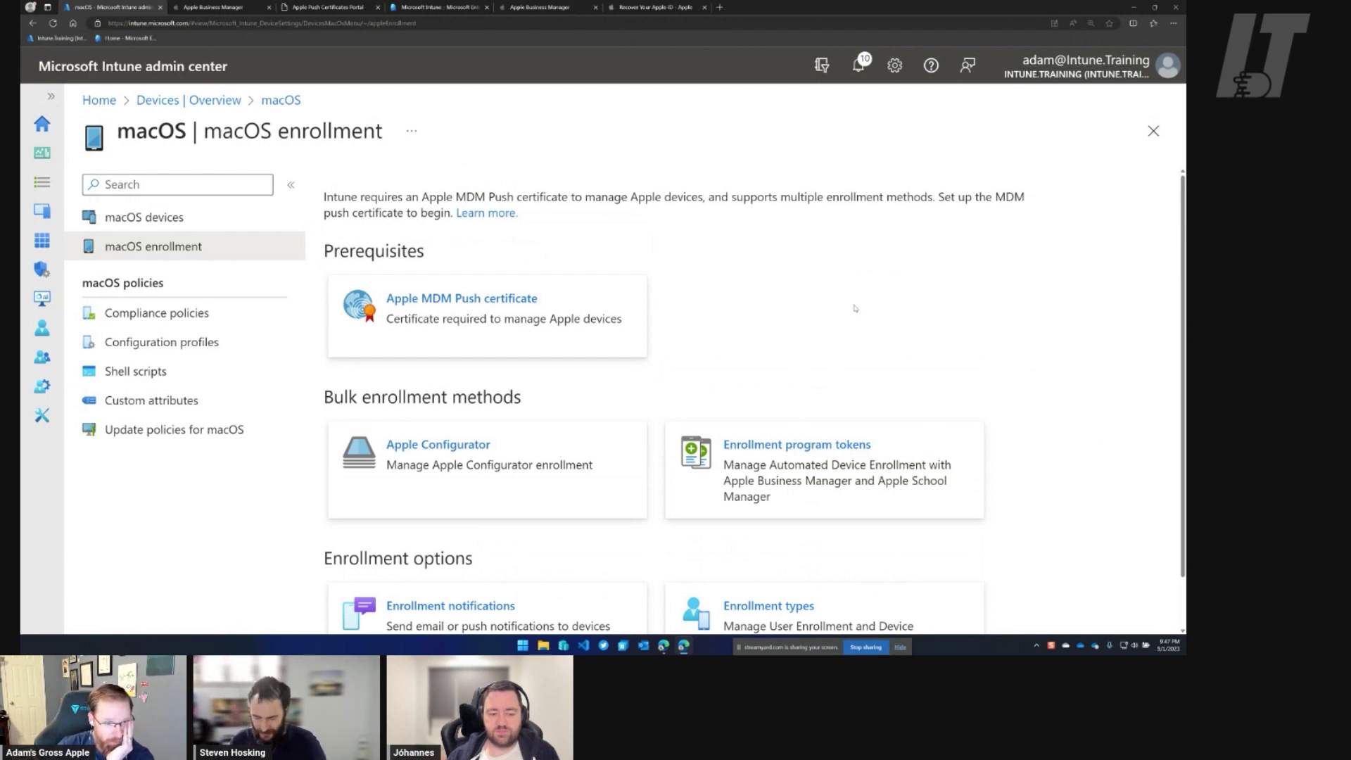
Step: Inspect the token's synced macOS device, then open the macOS Default Provisioning profile
{"action": "left_click", "coordinate": [818, 484]}
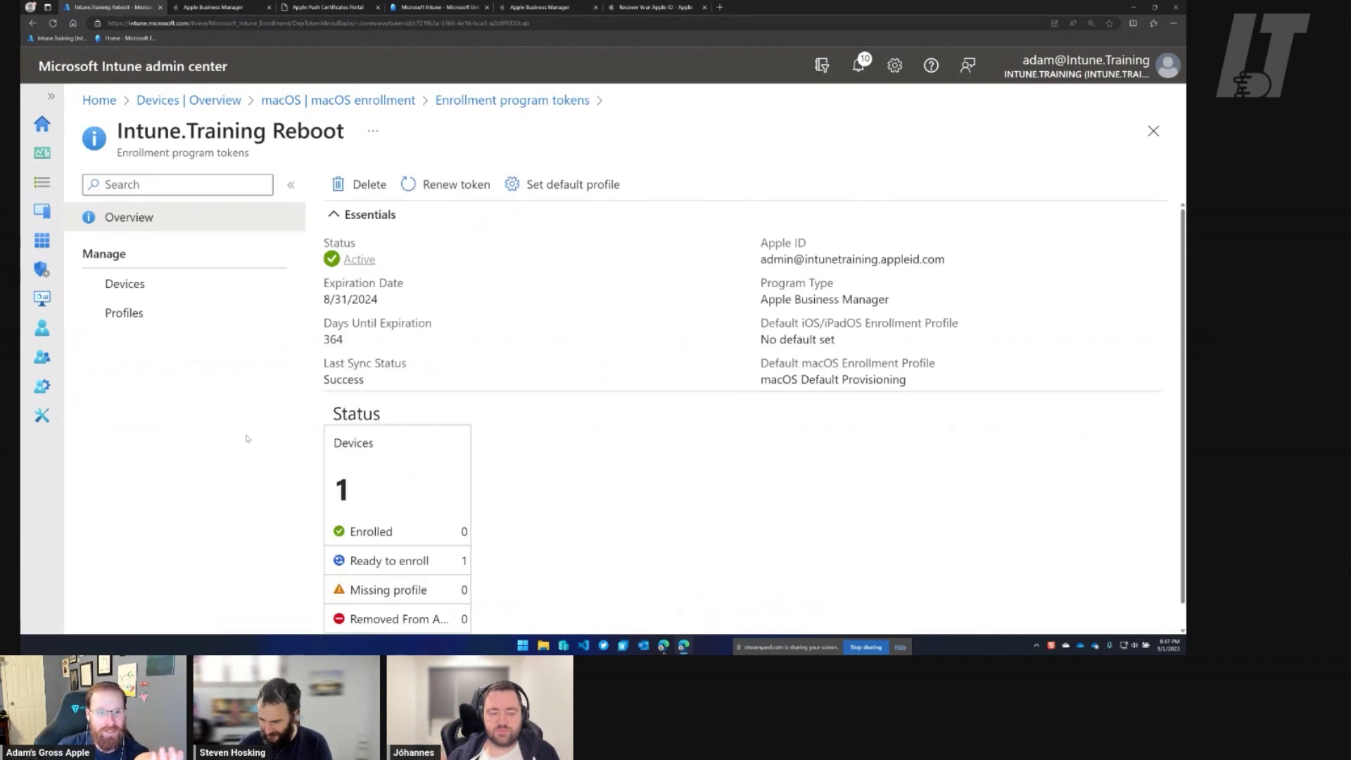
{"action": "left_click", "coordinate": [125, 283]}
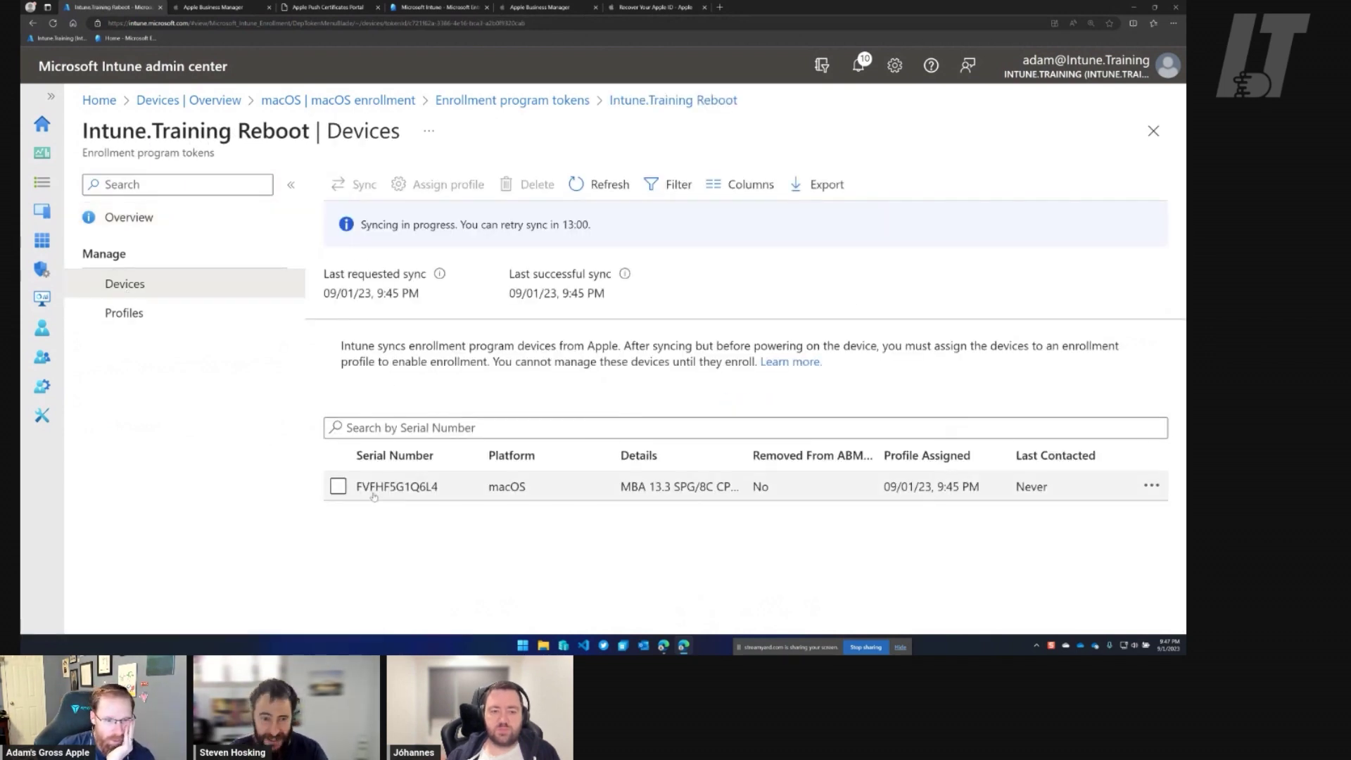
{"action": "left_click", "coordinate": [745, 486]}
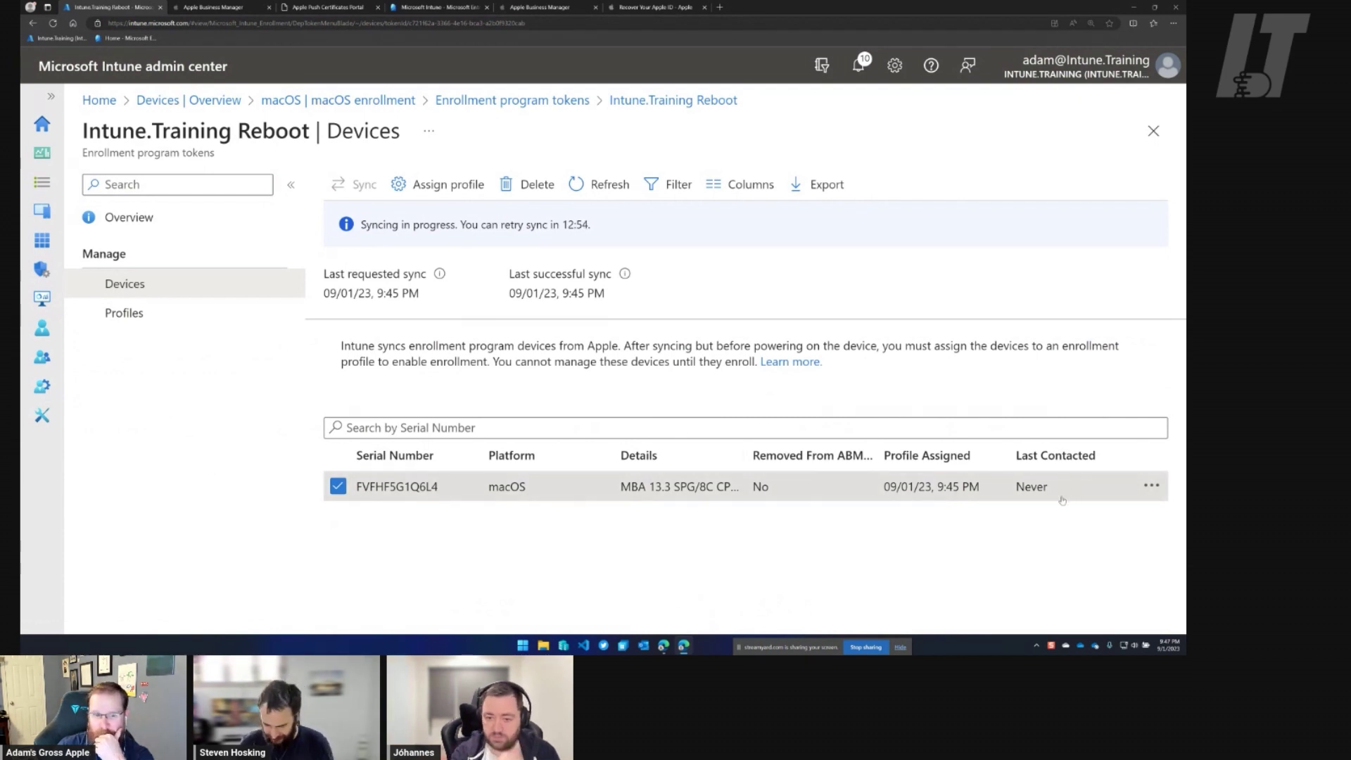
{"action": "left_click", "coordinate": [1159, 486]}
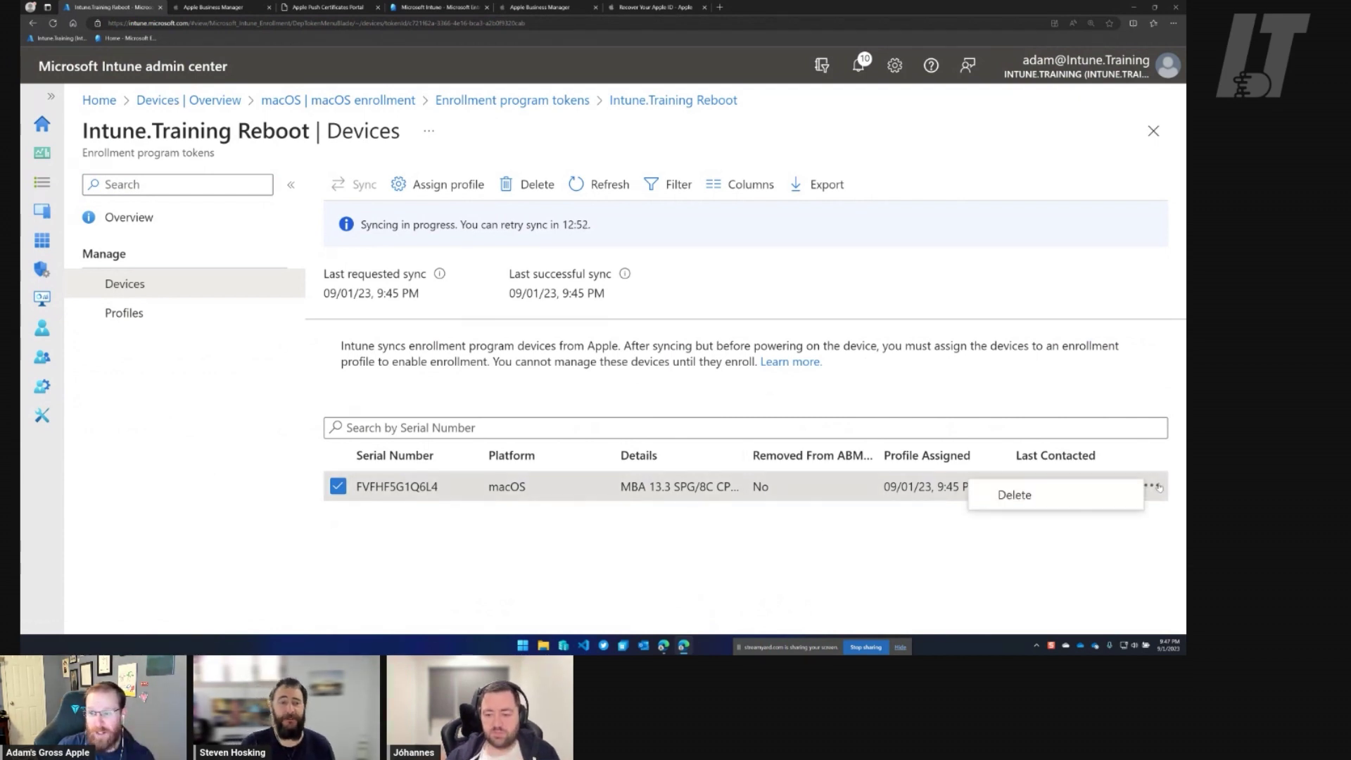
{"action": "left_click", "coordinate": [745, 557]}
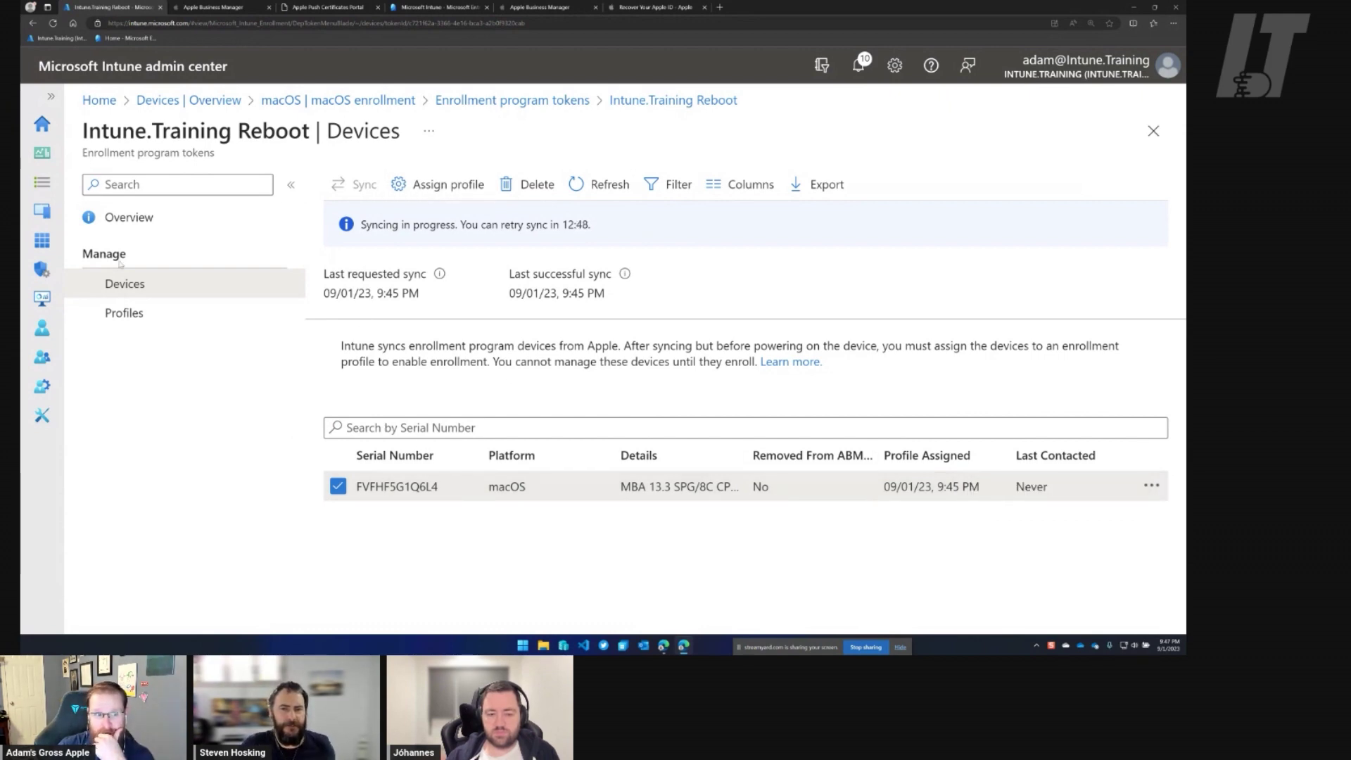
{"action": "left_click", "coordinate": [117, 315]}
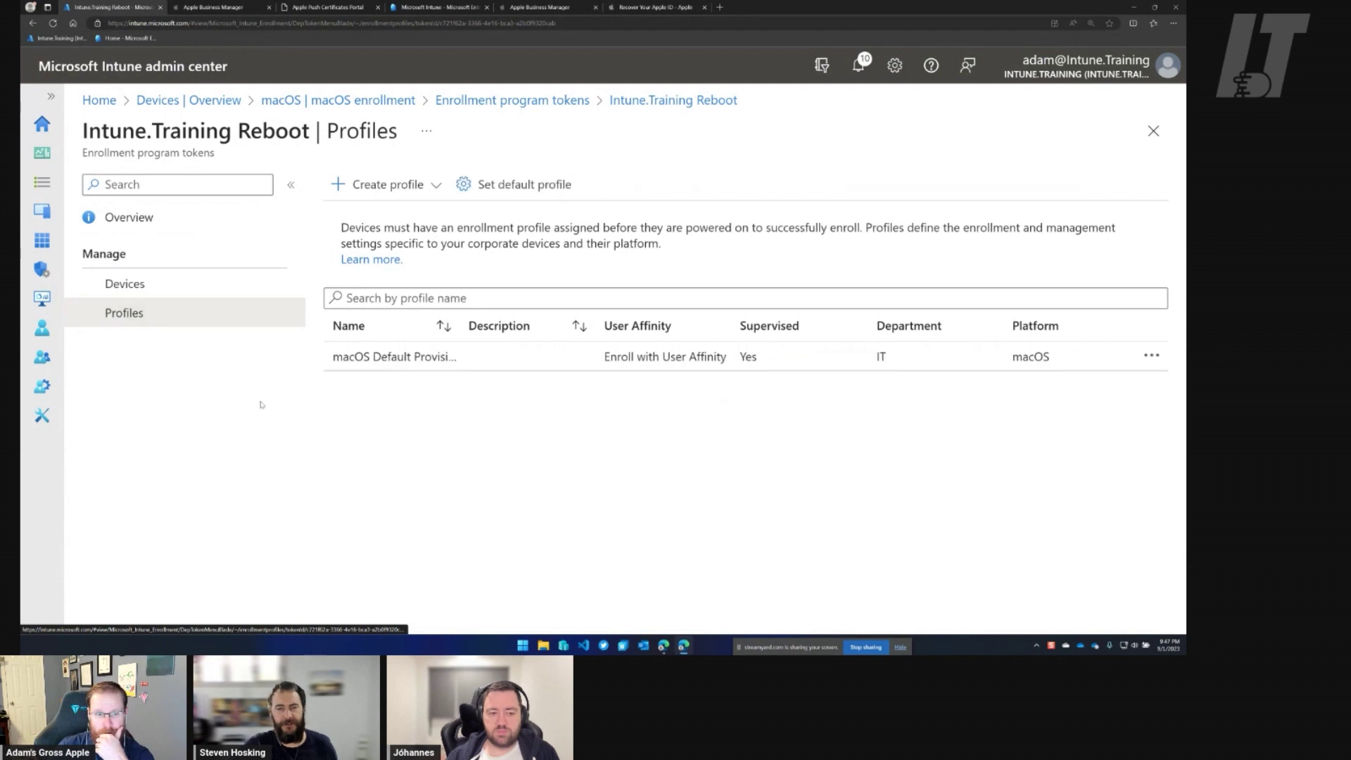
{"action": "left_click", "coordinate": [399, 361]}
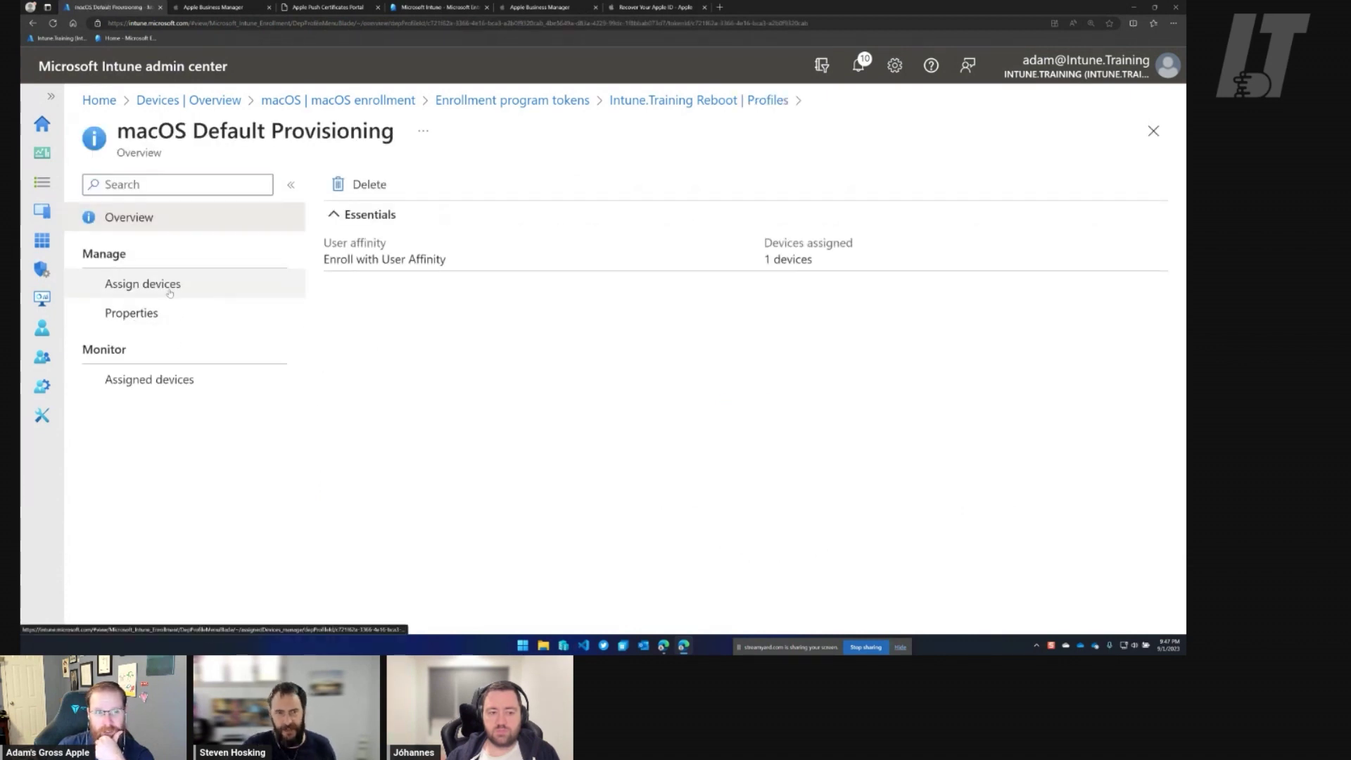
Step: Check the profile's device assignment, opening and closing the Add Devices pane without adding any
{"action": "left_click", "coordinate": [169, 288]}
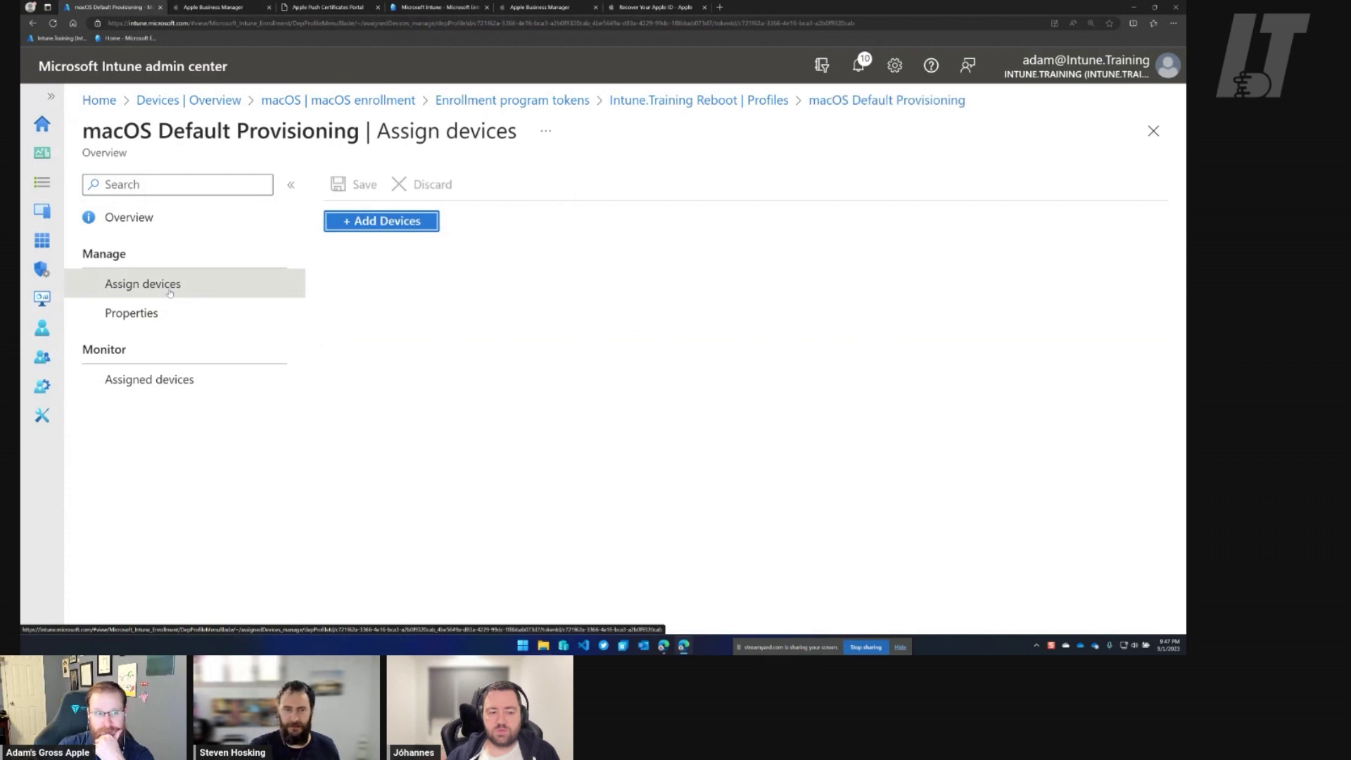
{"action": "left_click", "coordinate": [175, 379]}
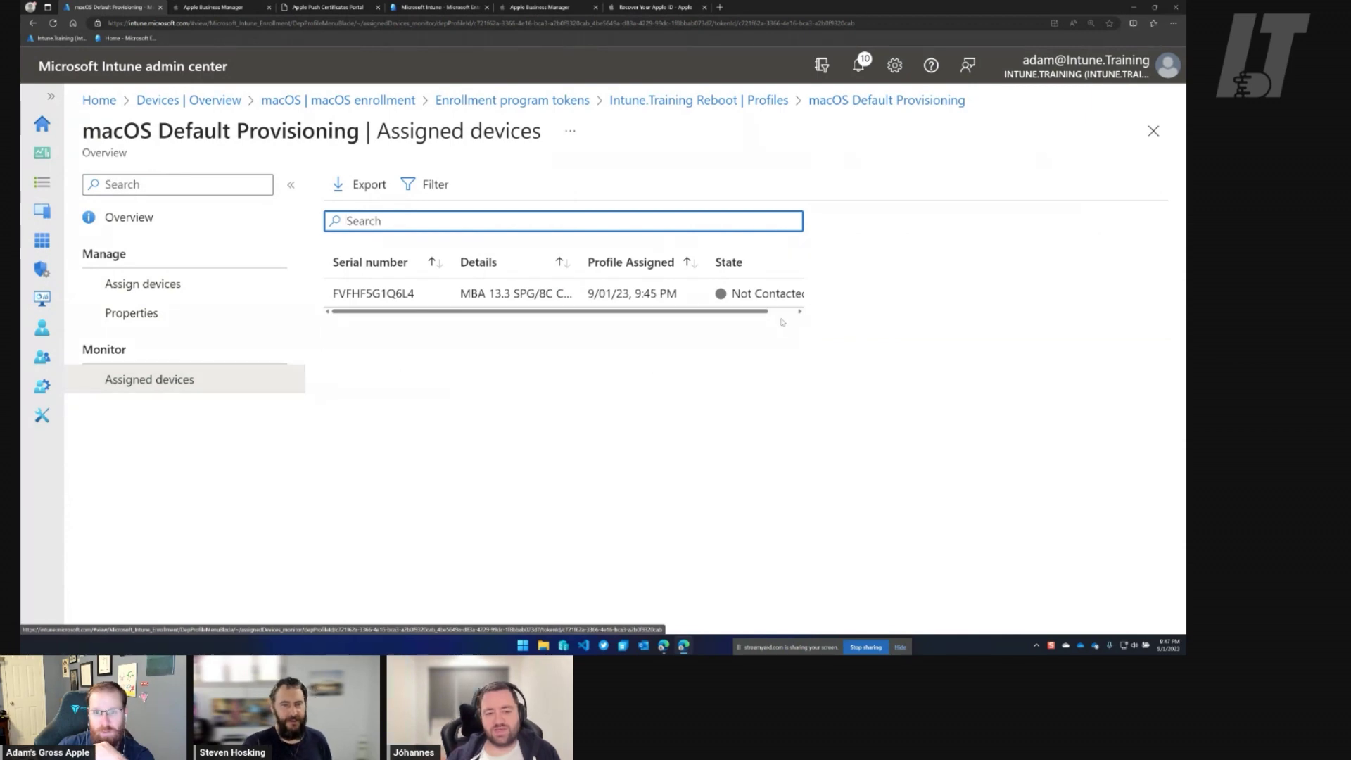
{"action": "left_click", "coordinate": [621, 305]}
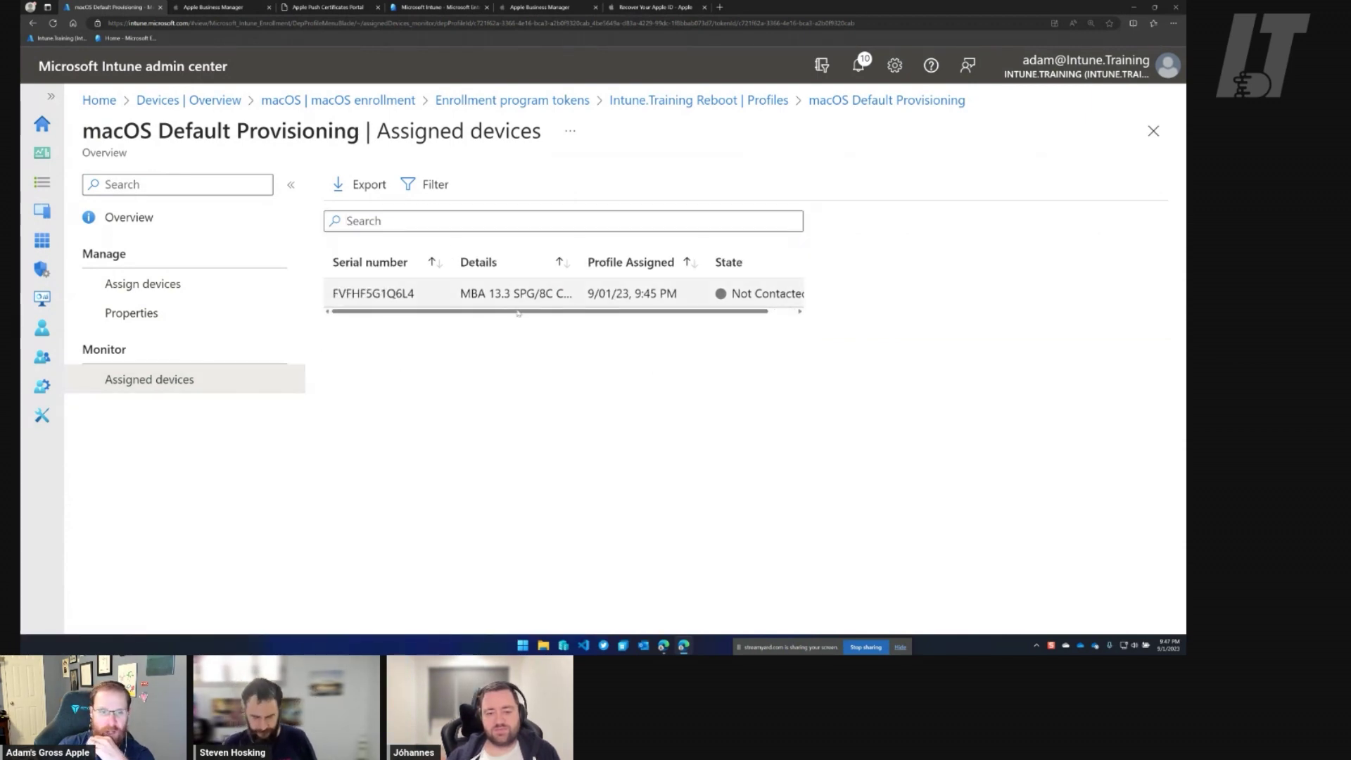
{"action": "left_click", "coordinate": [153, 288]}
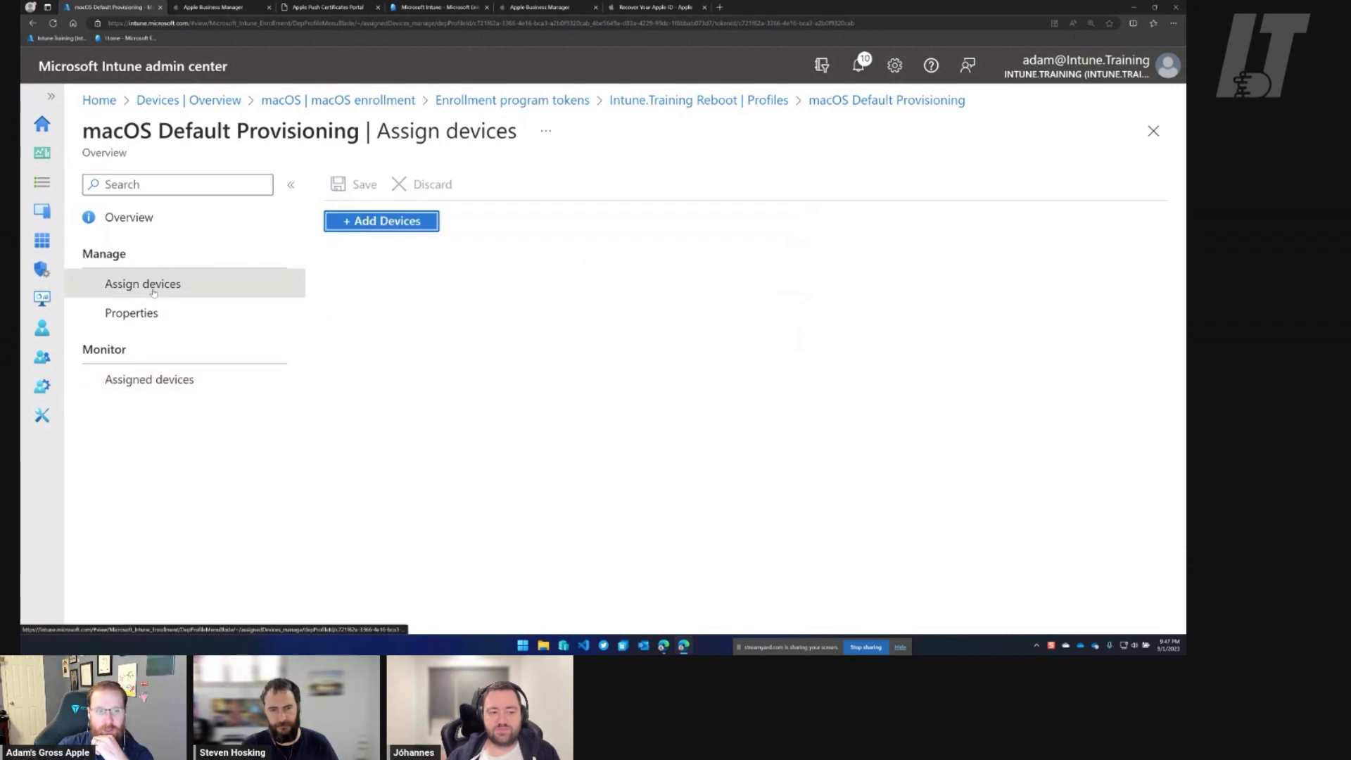
{"action": "left_click", "coordinate": [377, 221]}
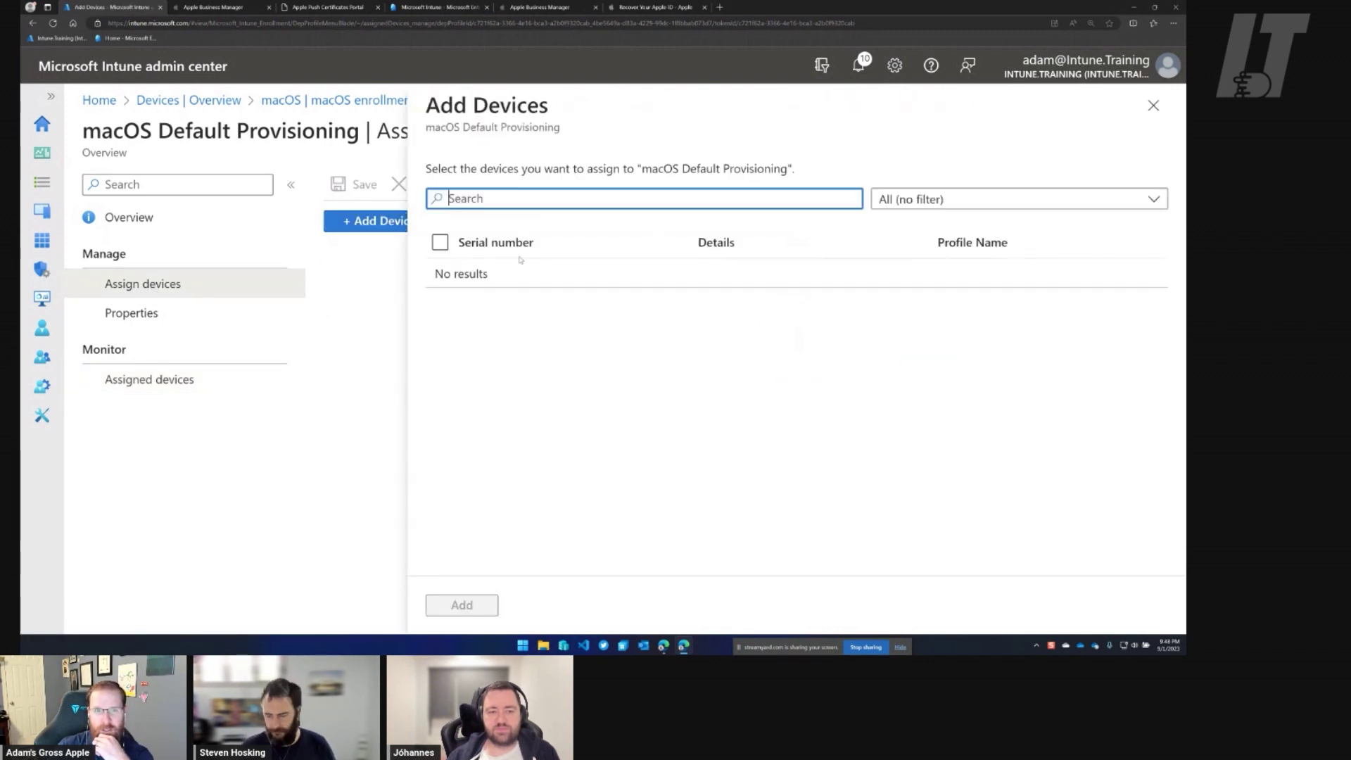
{"action": "left_click", "coordinate": [1153, 106]}
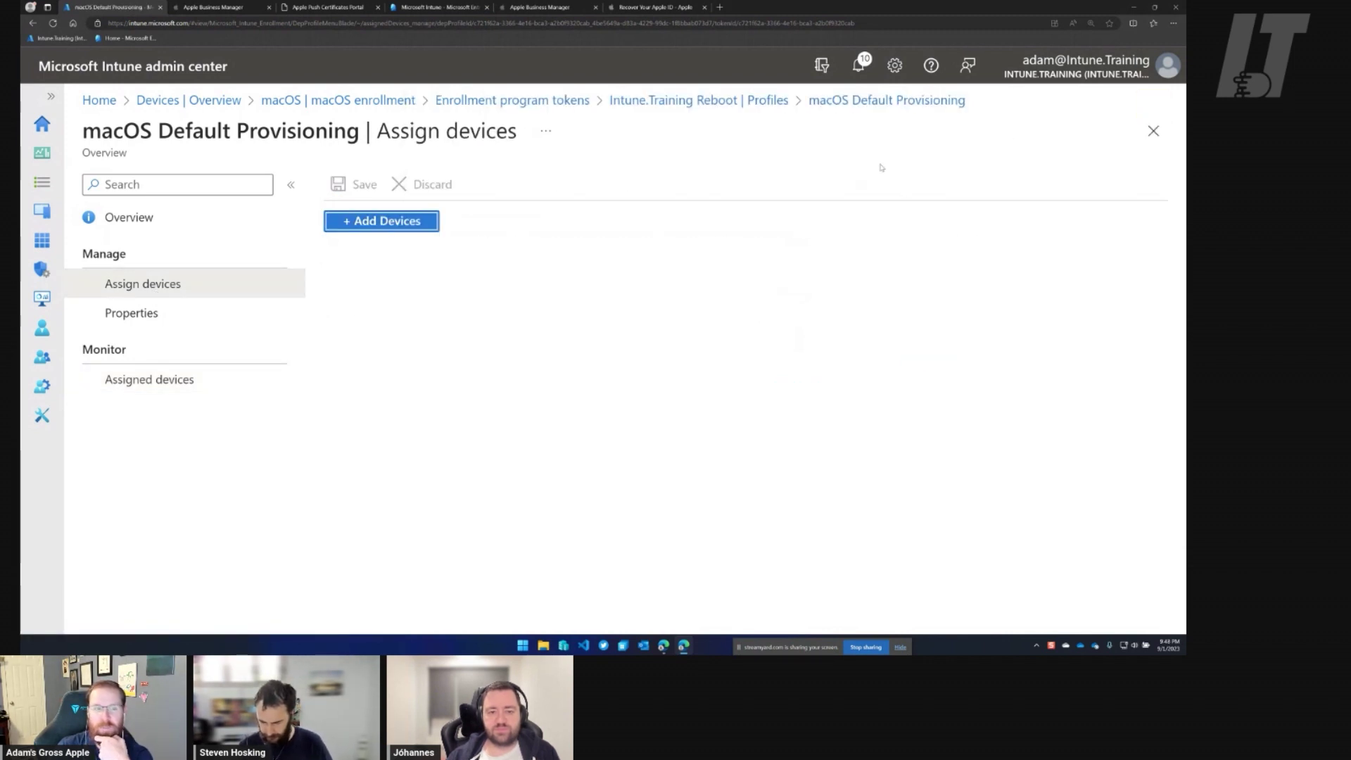
Step: View the properties of the single Not Contacted assigned device, then return to macOS enrollment
{"action": "left_click", "coordinate": [150, 380]}
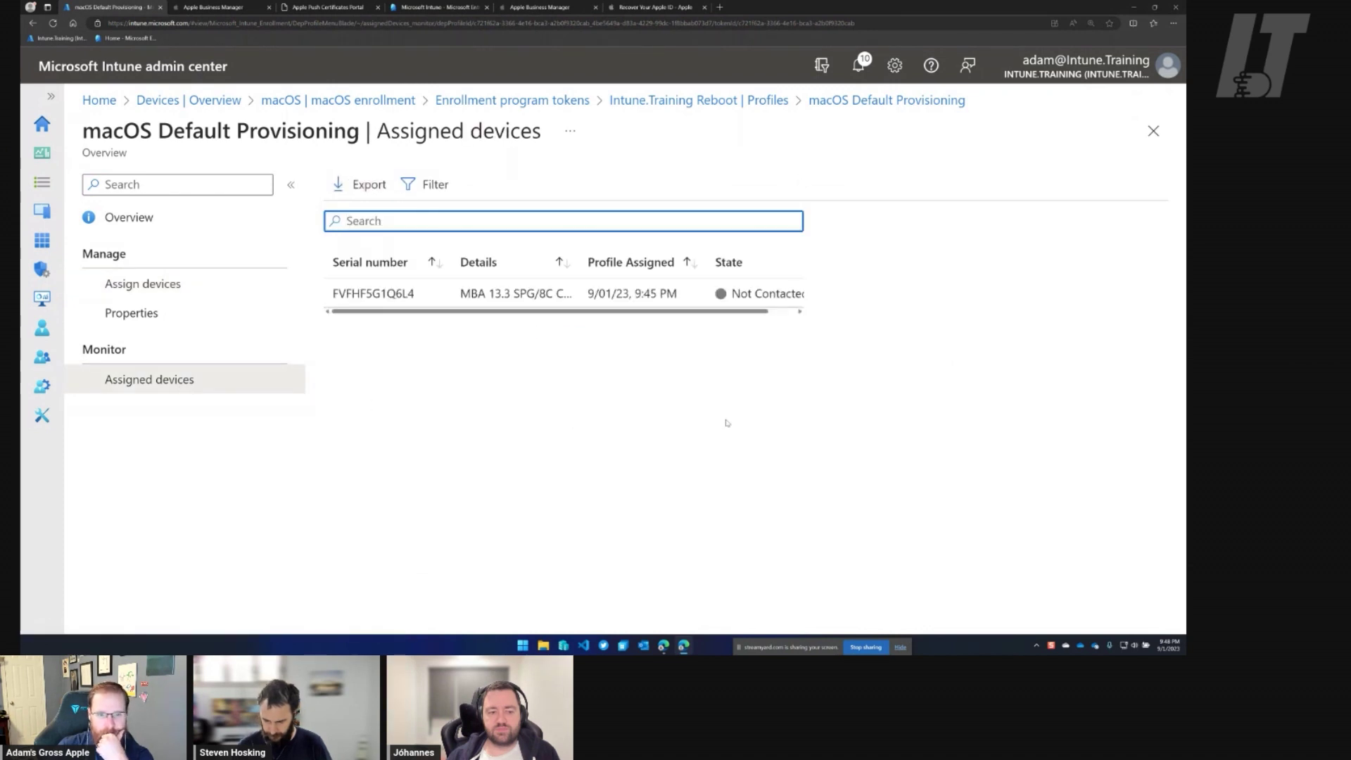
{"action": "left_click", "coordinate": [398, 295]}
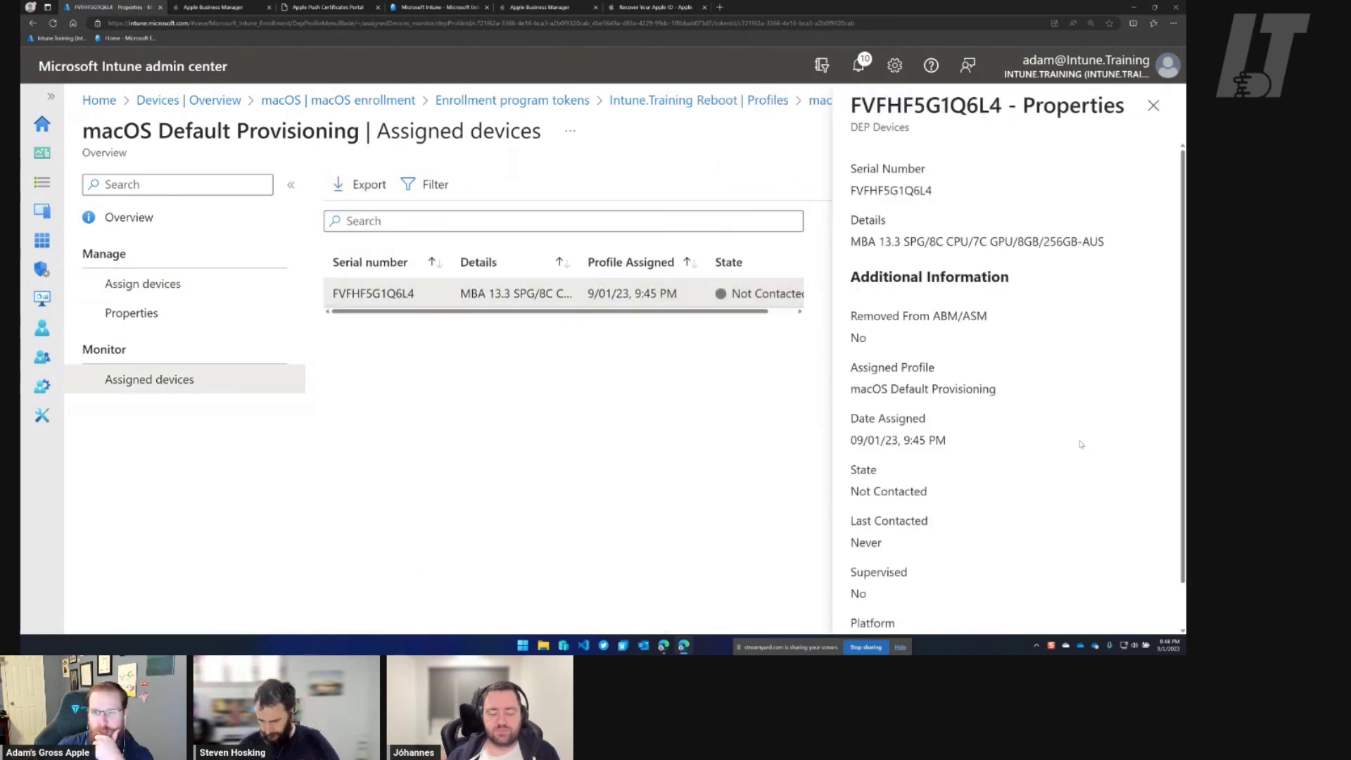
{"action": "scroll", "coordinate": [1023, 517], "scroll_direction": "down", "scroll_amount": 2}
{"action": "scroll", "coordinate": [1023, 516], "scroll_direction": "up", "scroll_amount": 2}
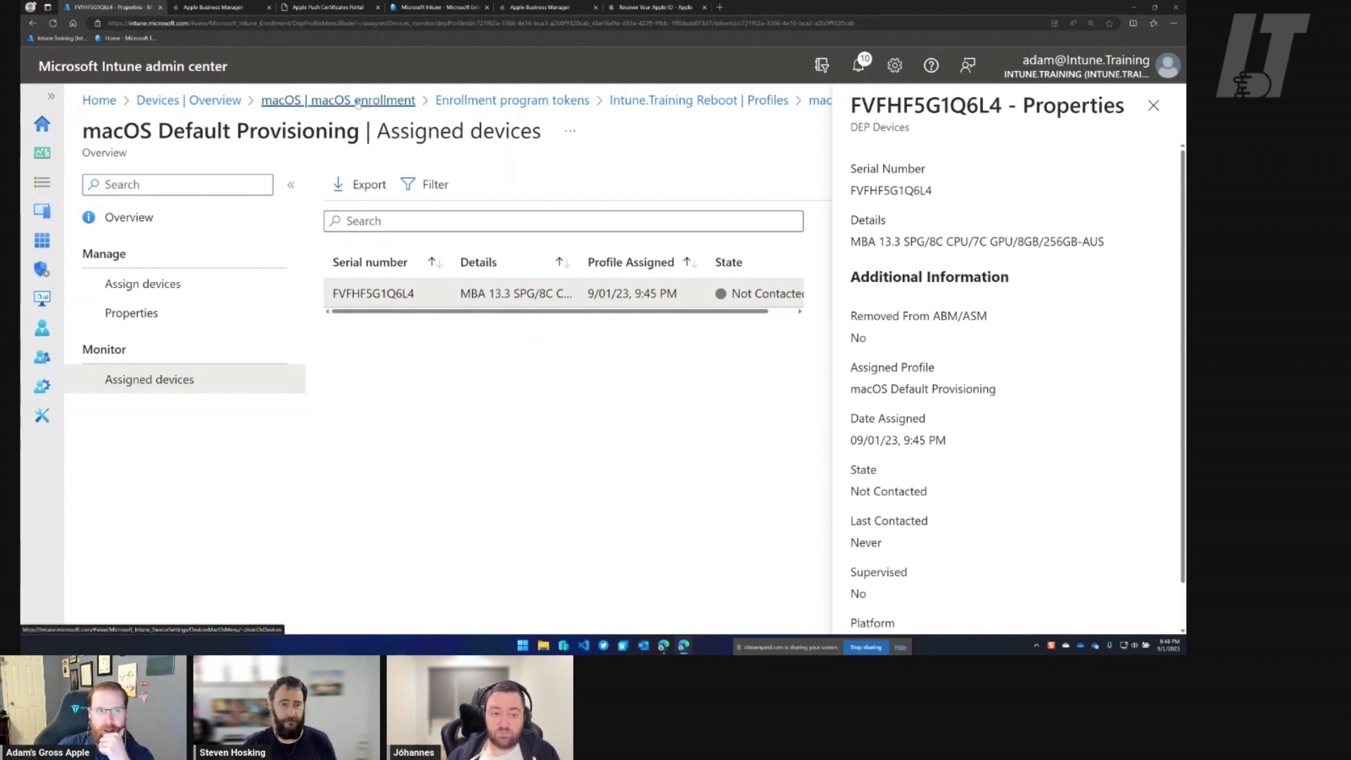
{"action": "left_click", "coordinate": [359, 102]}
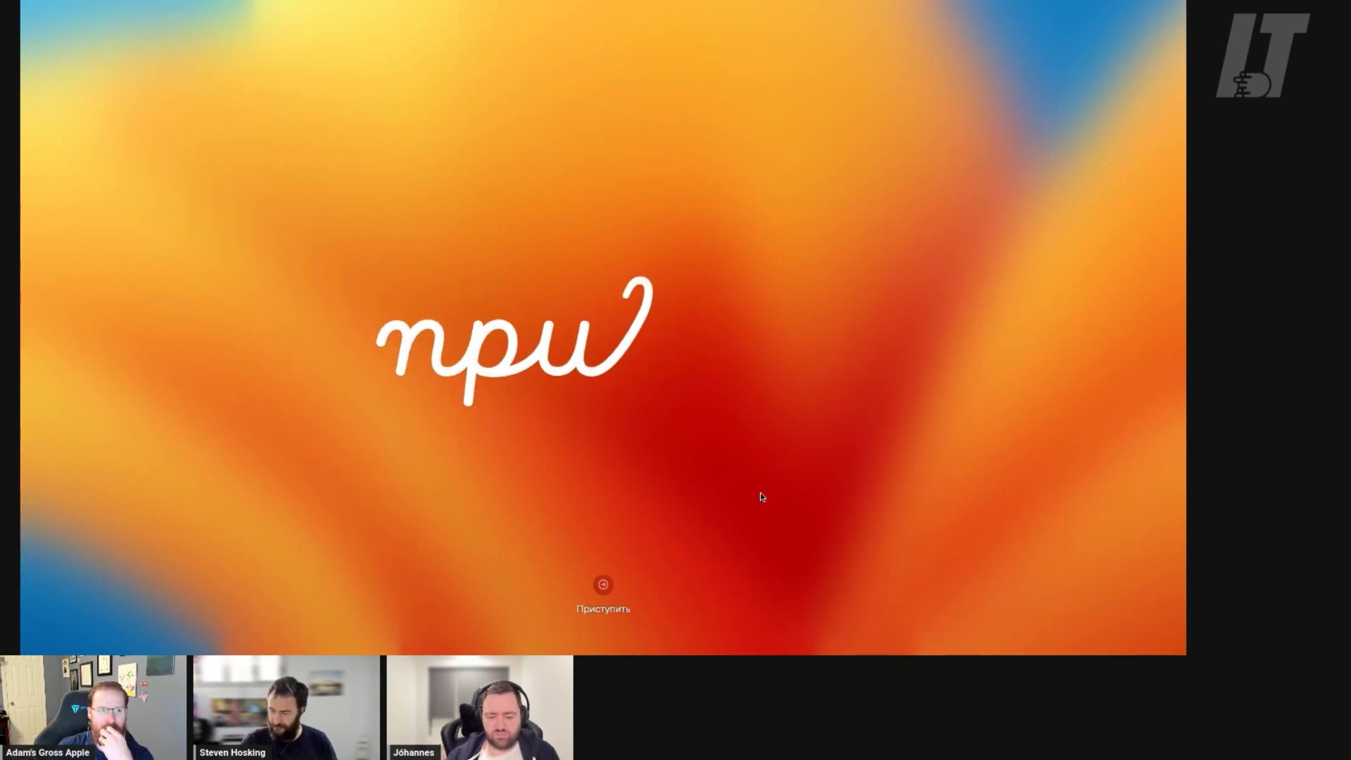
Step: Press Return on the hello screen so Setup Assistant starts loading
{"action": "key", "text": "Return"}
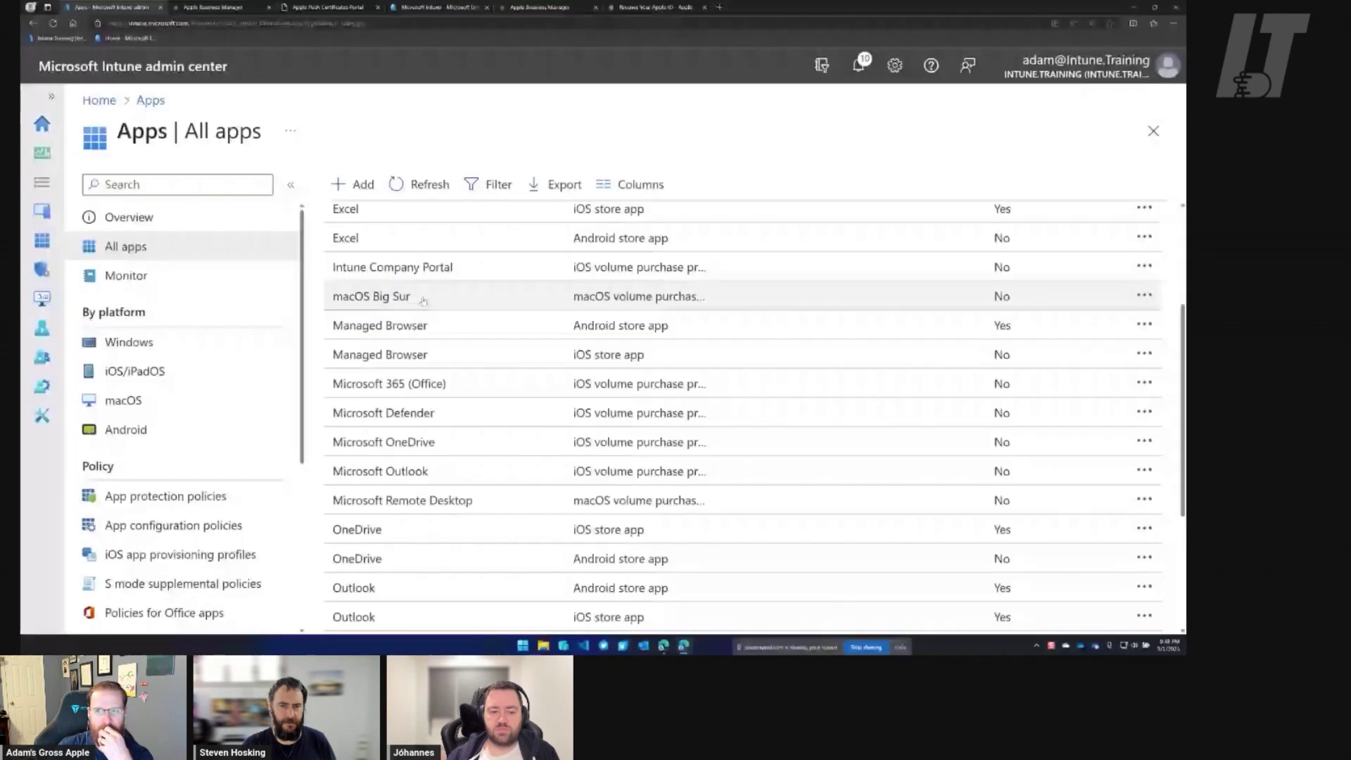
Step: Glance at Intune Company Portal, then filter All apps to the four macOS volume-purchased apps
{"action": "left_click", "coordinate": [377, 169]}
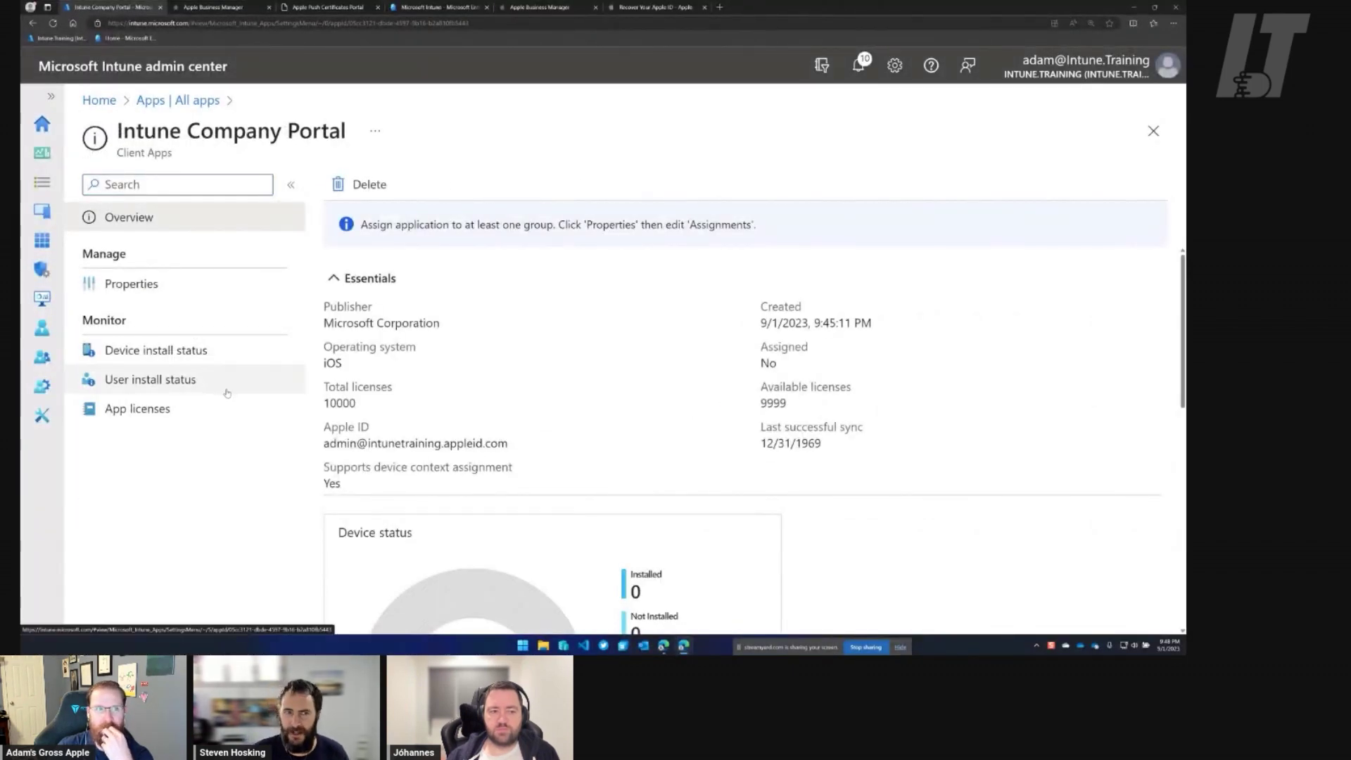
{"action": "left_click", "coordinate": [191, 104]}
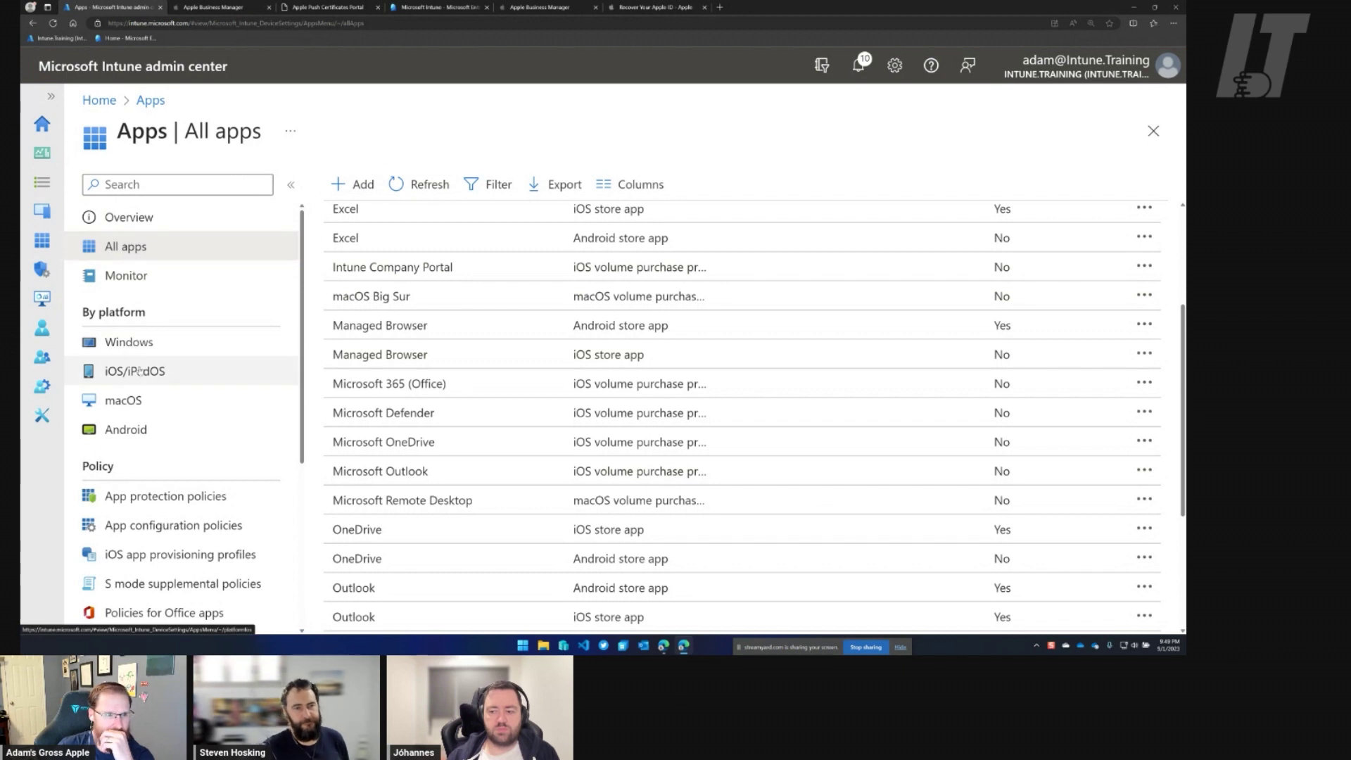
{"action": "left_click", "coordinate": [126, 401]}
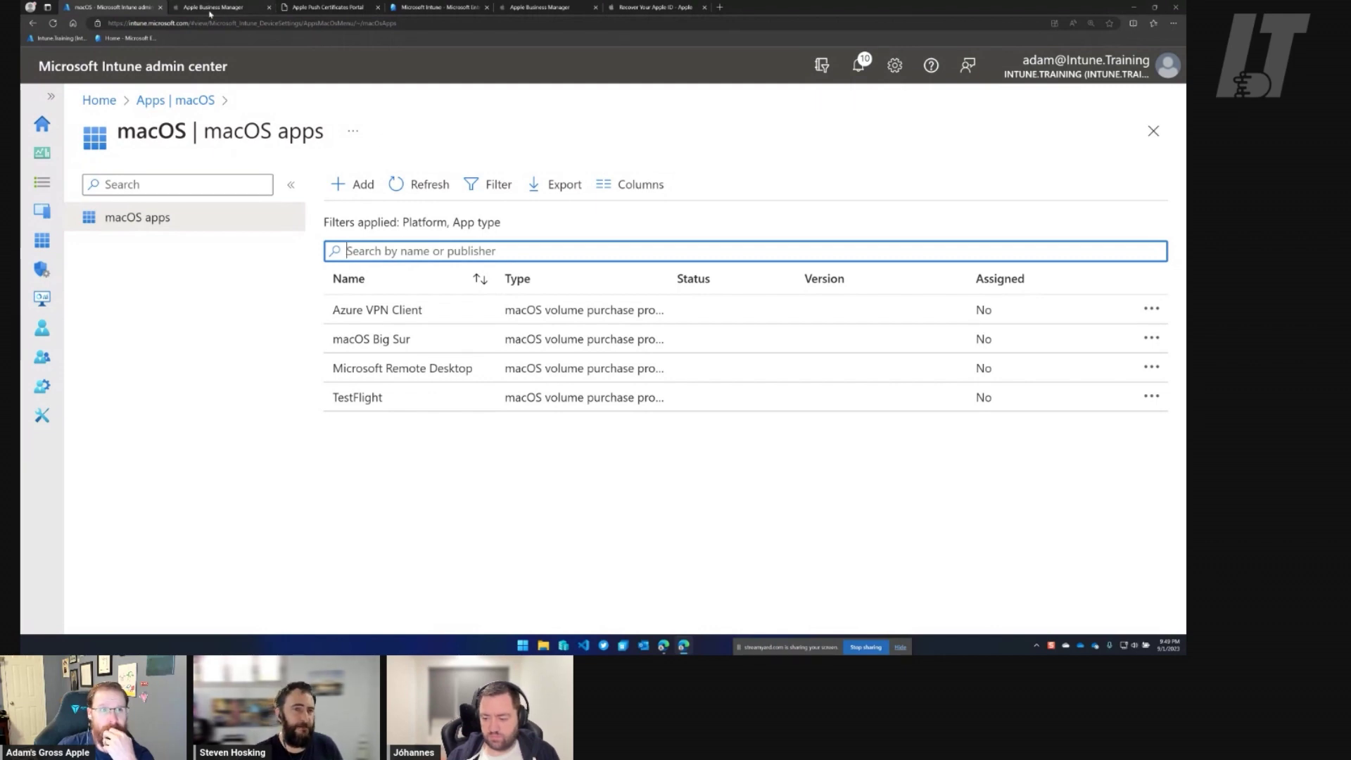
{"action": "left_click", "coordinate": [213, 7]}
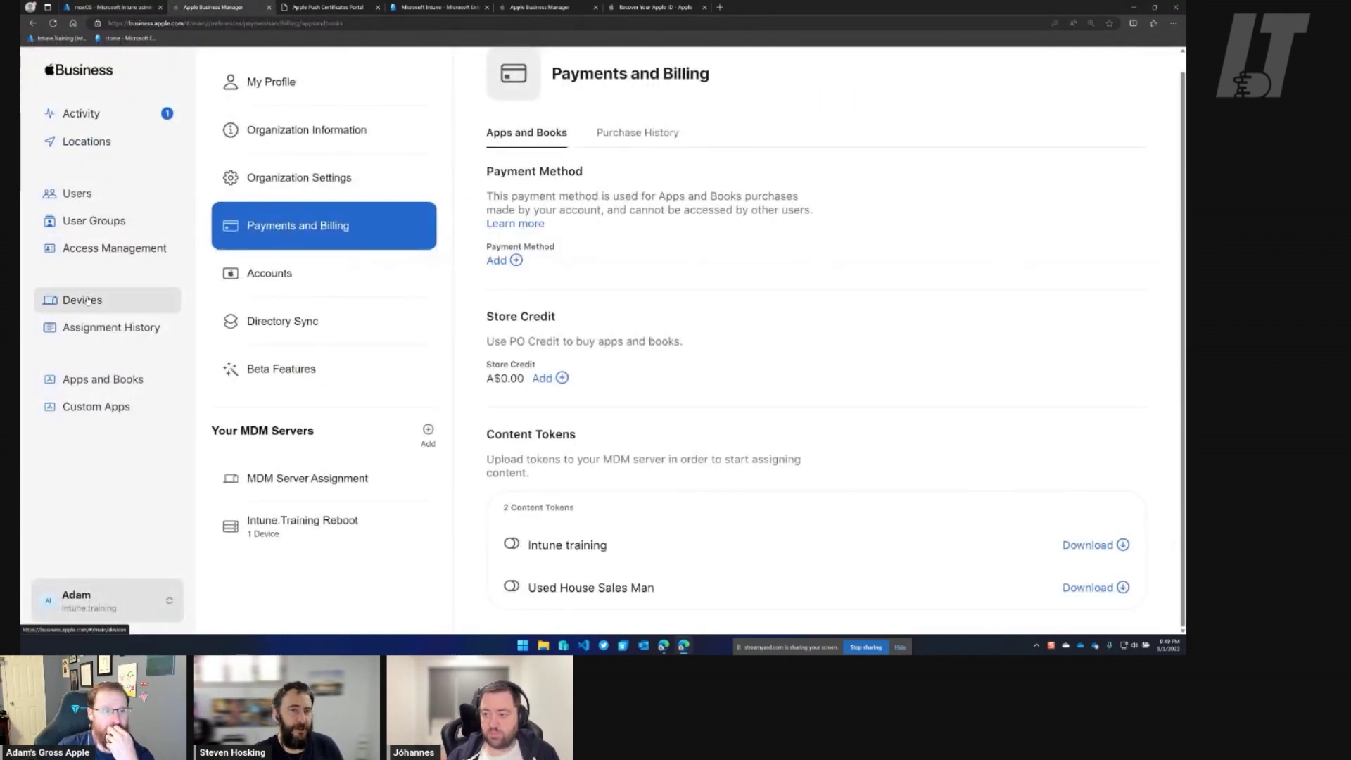
Step: Search Apps and Books for 'company portal' and open Intune Company Portal
{"action": "left_click", "coordinate": [98, 379]}
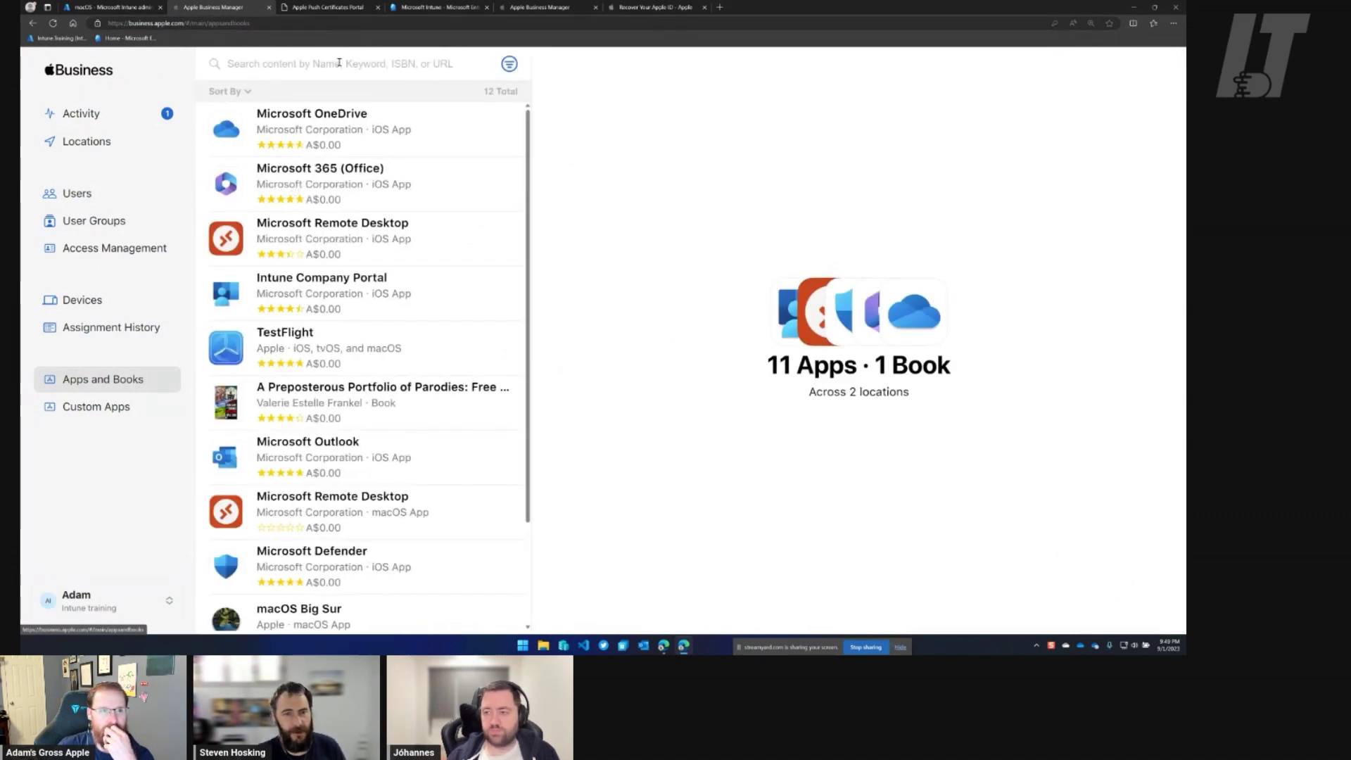
{"action": "left_click", "coordinate": [339, 63]}
{"action": "type", "text": "comp"}
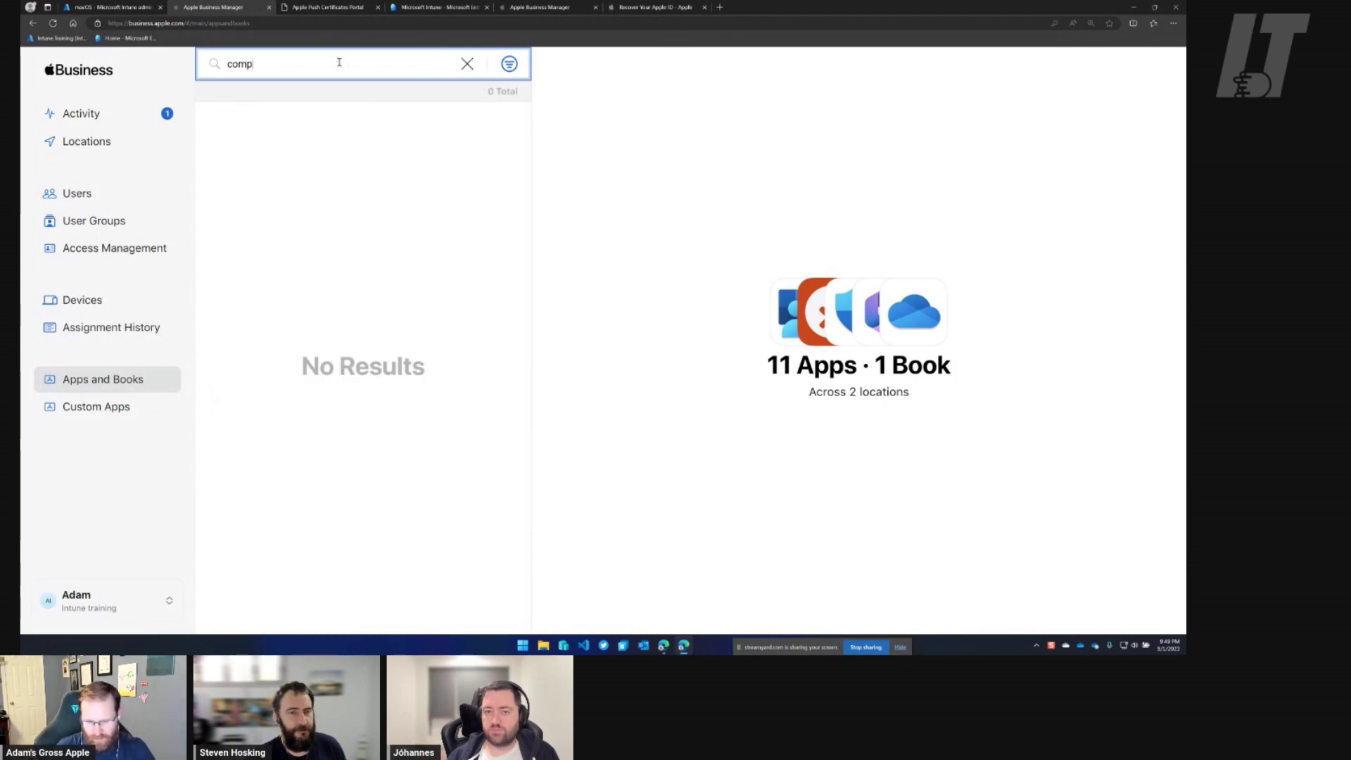
{"action": "type", "text": "any portal"}
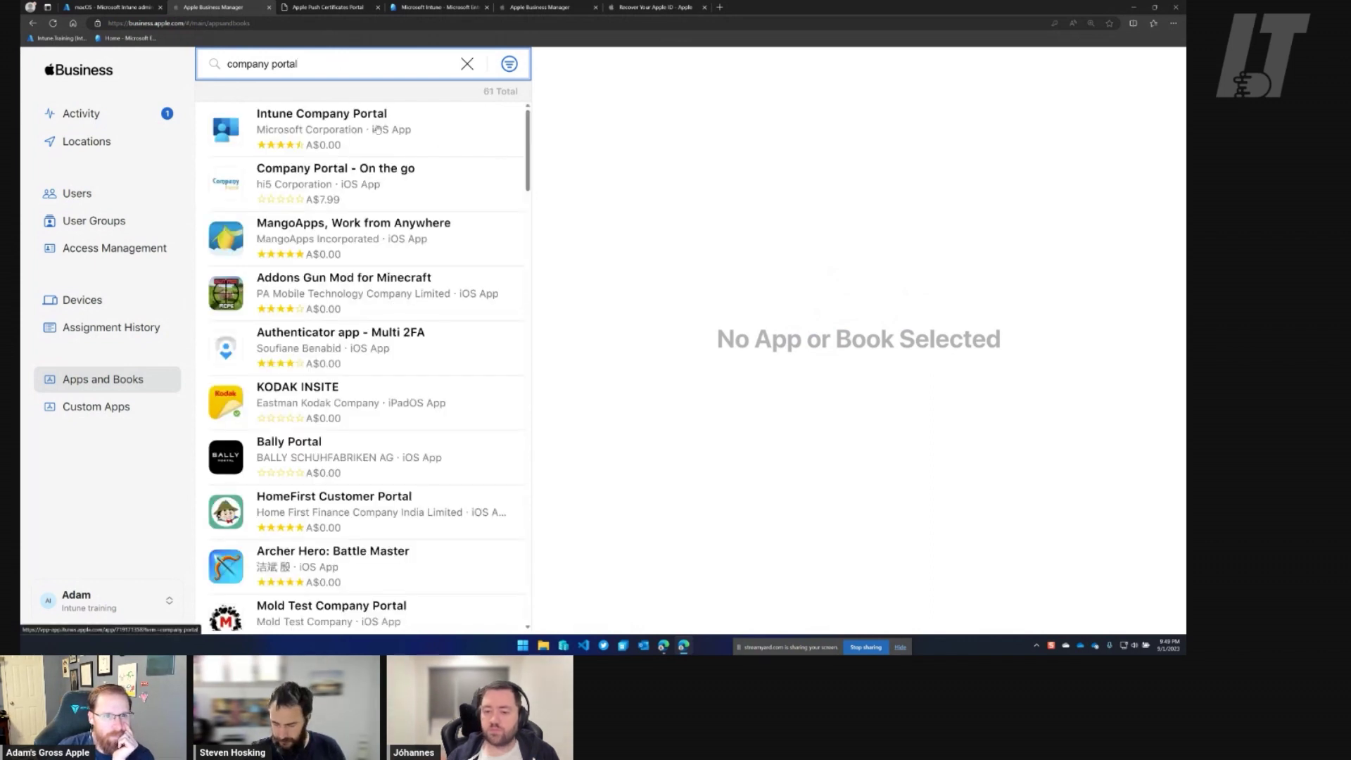
{"action": "left_click", "coordinate": [436, 127]}
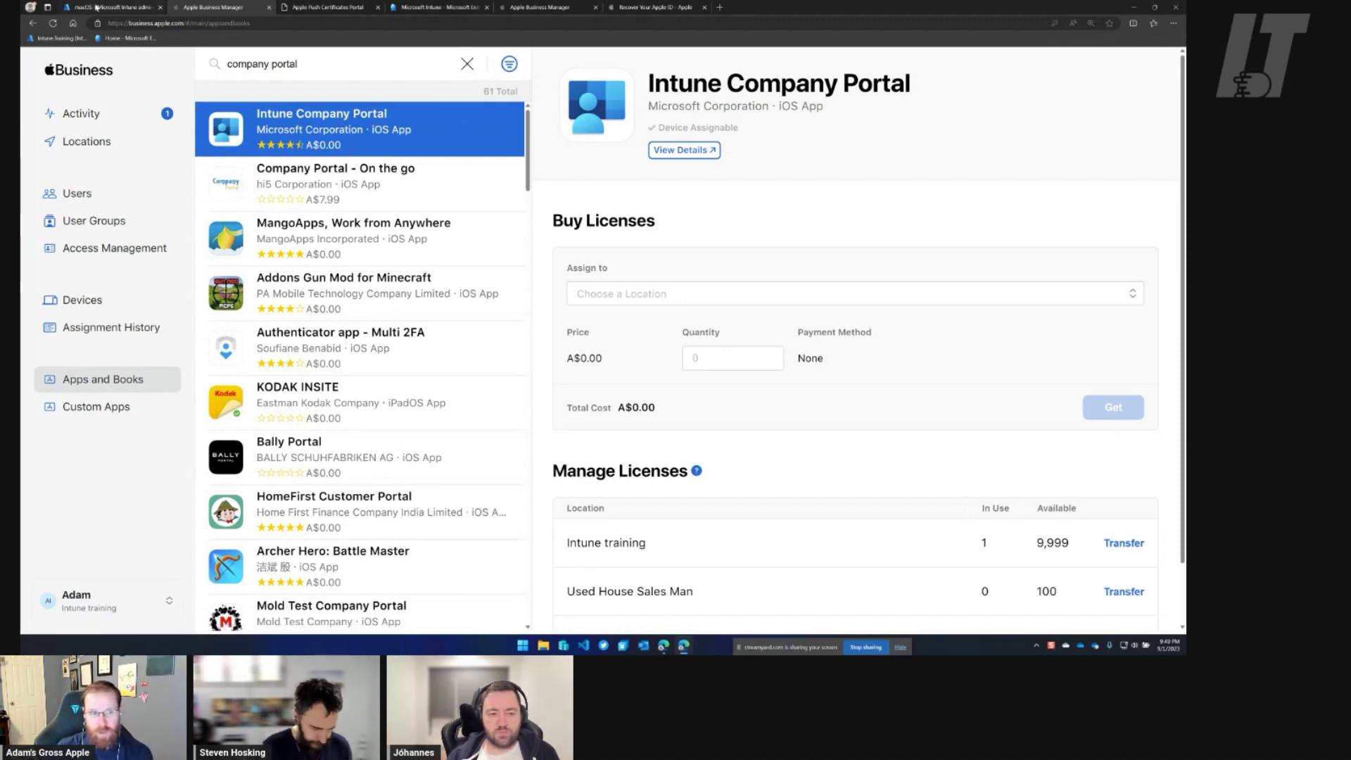
{"action": "mouse_move", "coordinate": [99, 10]}
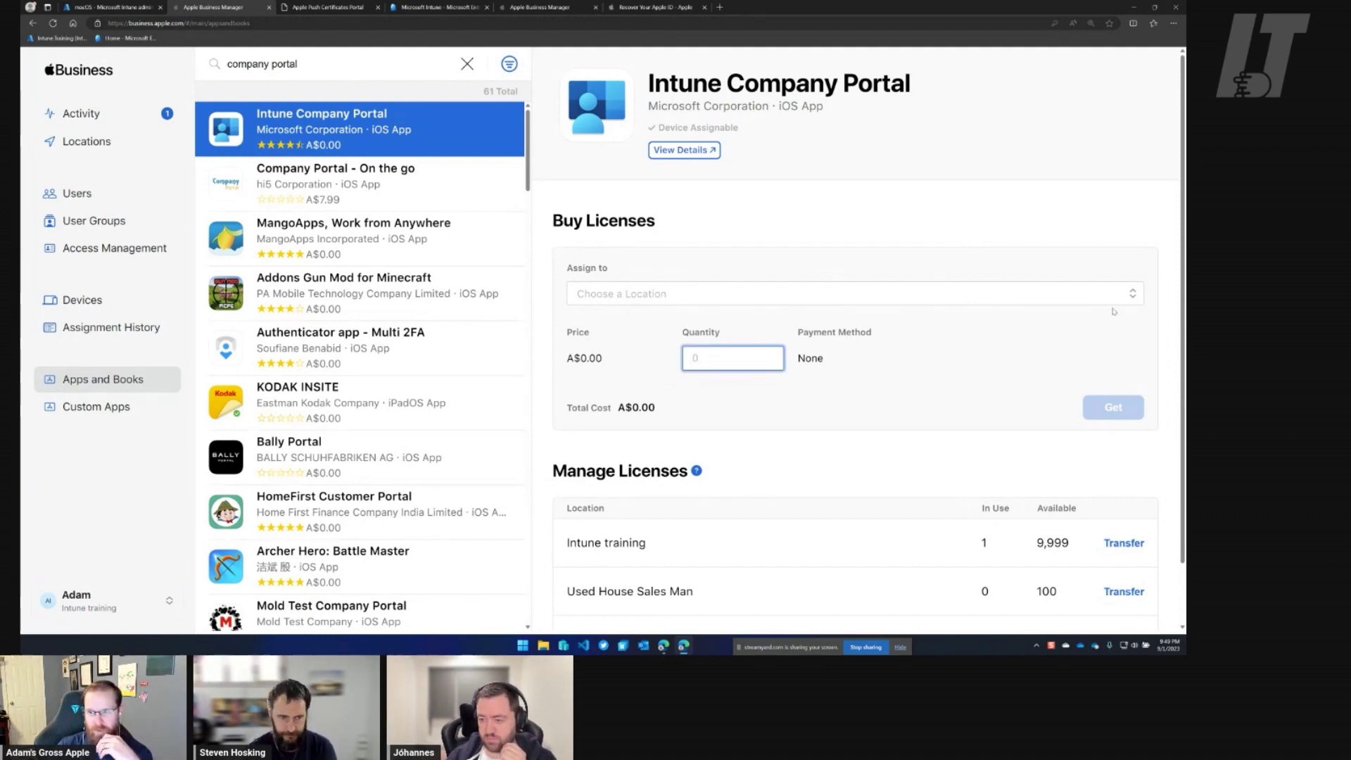
Step: Get 10,000 licences for the Intune training location and confirm the purchase
{"action": "left_click", "coordinate": [718, 295]}
{"action": "left_click", "coordinate": [645, 318]}
{"action": "left_click", "coordinate": [746, 360]}
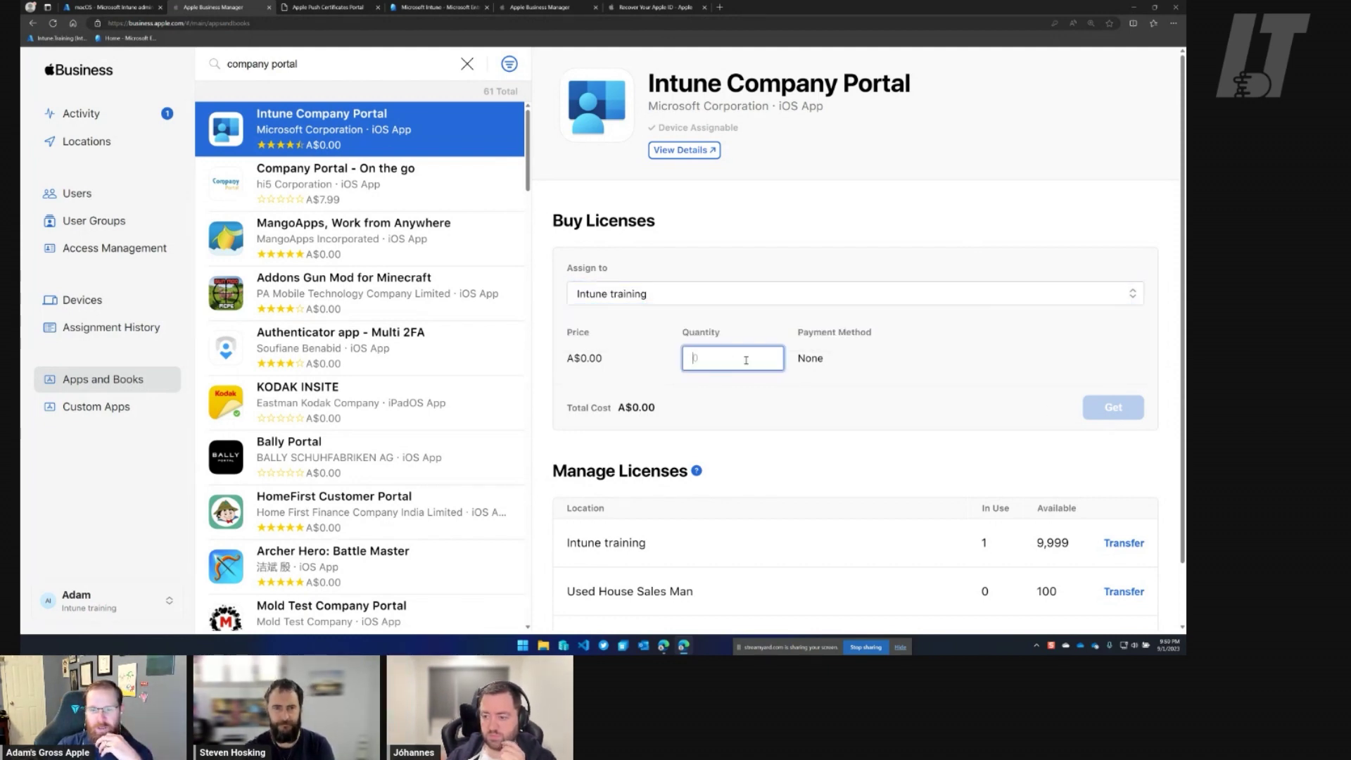
{"action": "type", "text": "10000"}
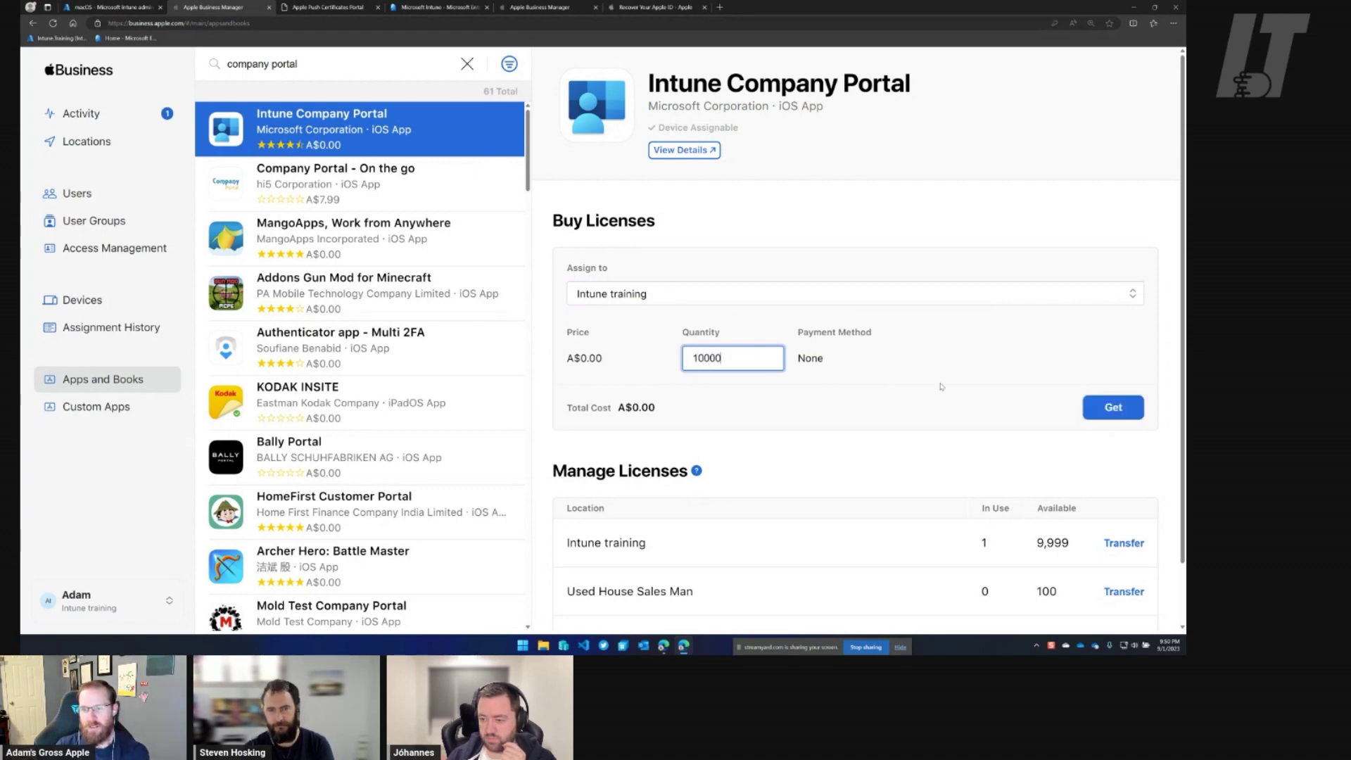
{"action": "left_click", "coordinate": [1113, 408]}
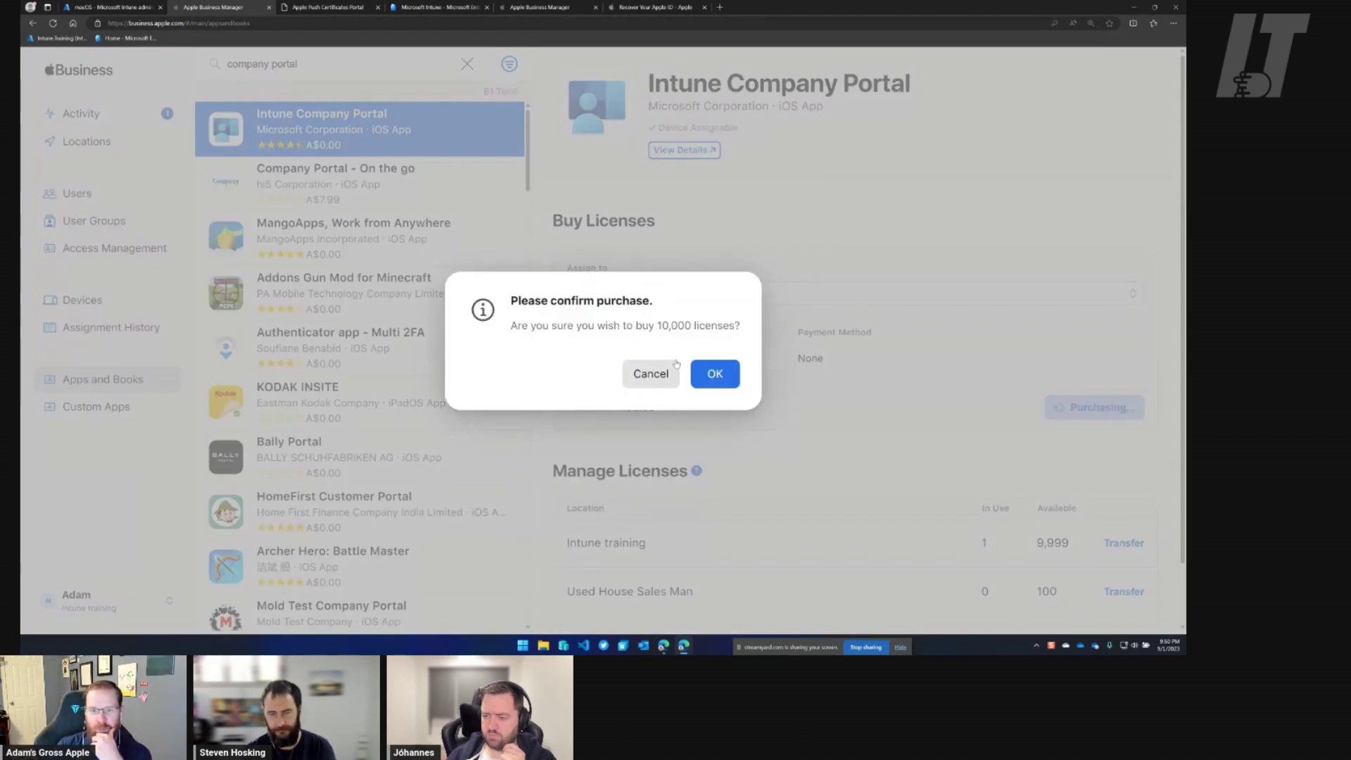
{"action": "left_click", "coordinate": [725, 378]}
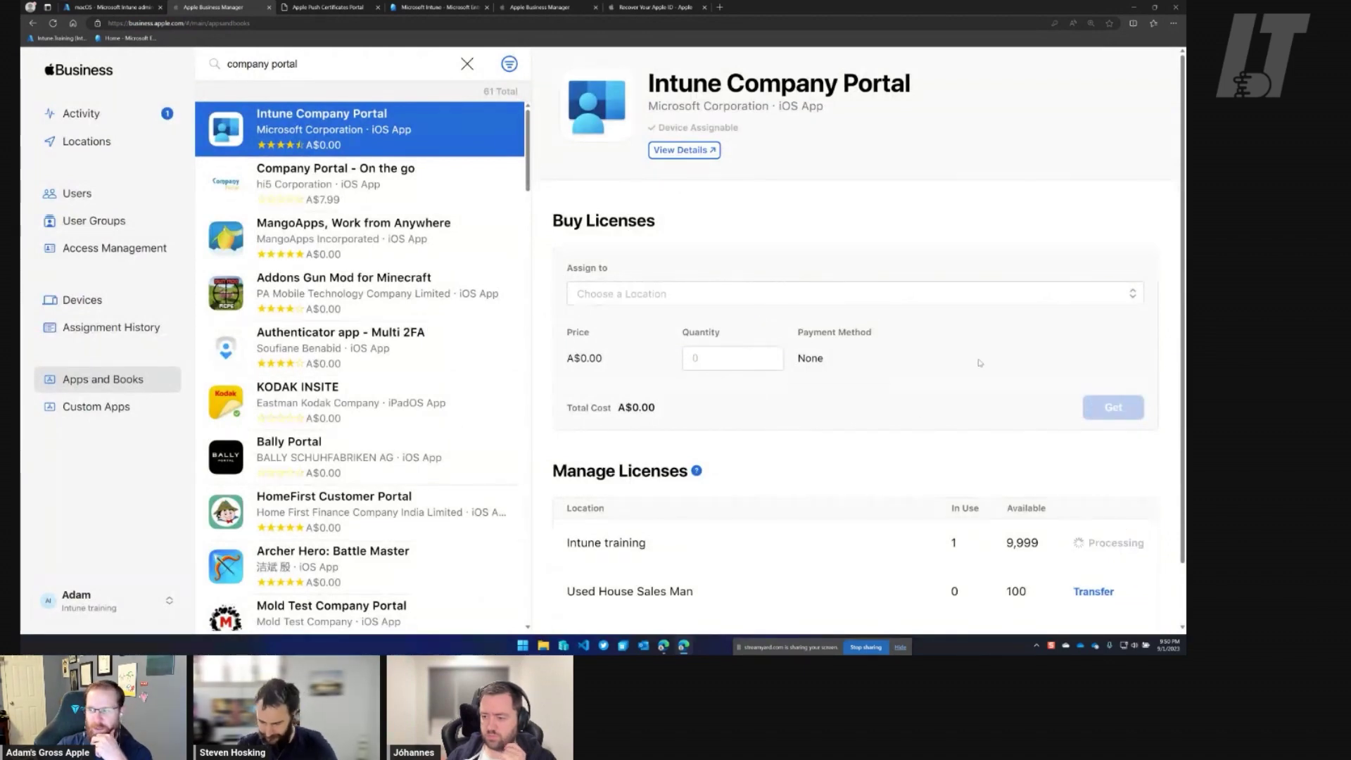
Step: Widen the Name and Type columns of the Intune macOS apps list
{"action": "left_click", "coordinate": [115, 10]}
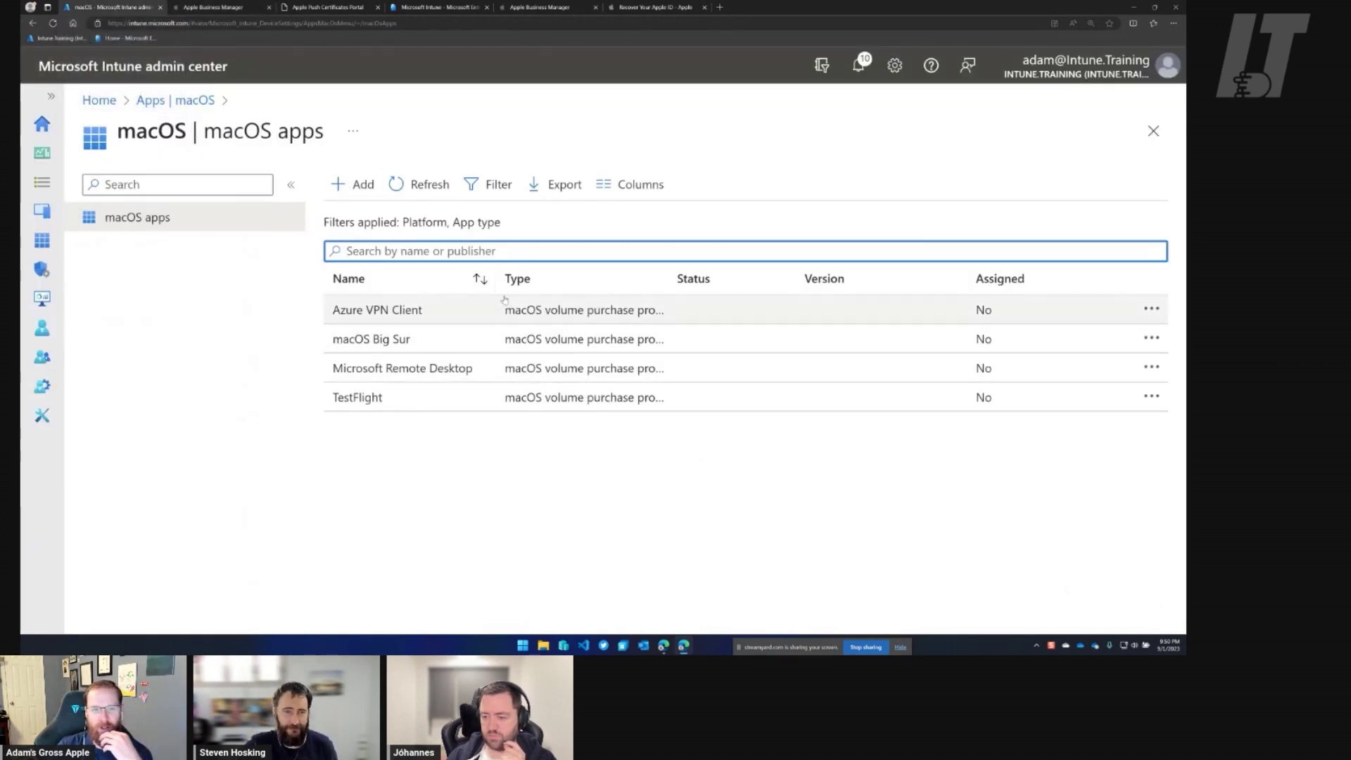
{"action": "left_click_drag", "start_coordinate": [517, 284], "coordinate": [536, 284]}
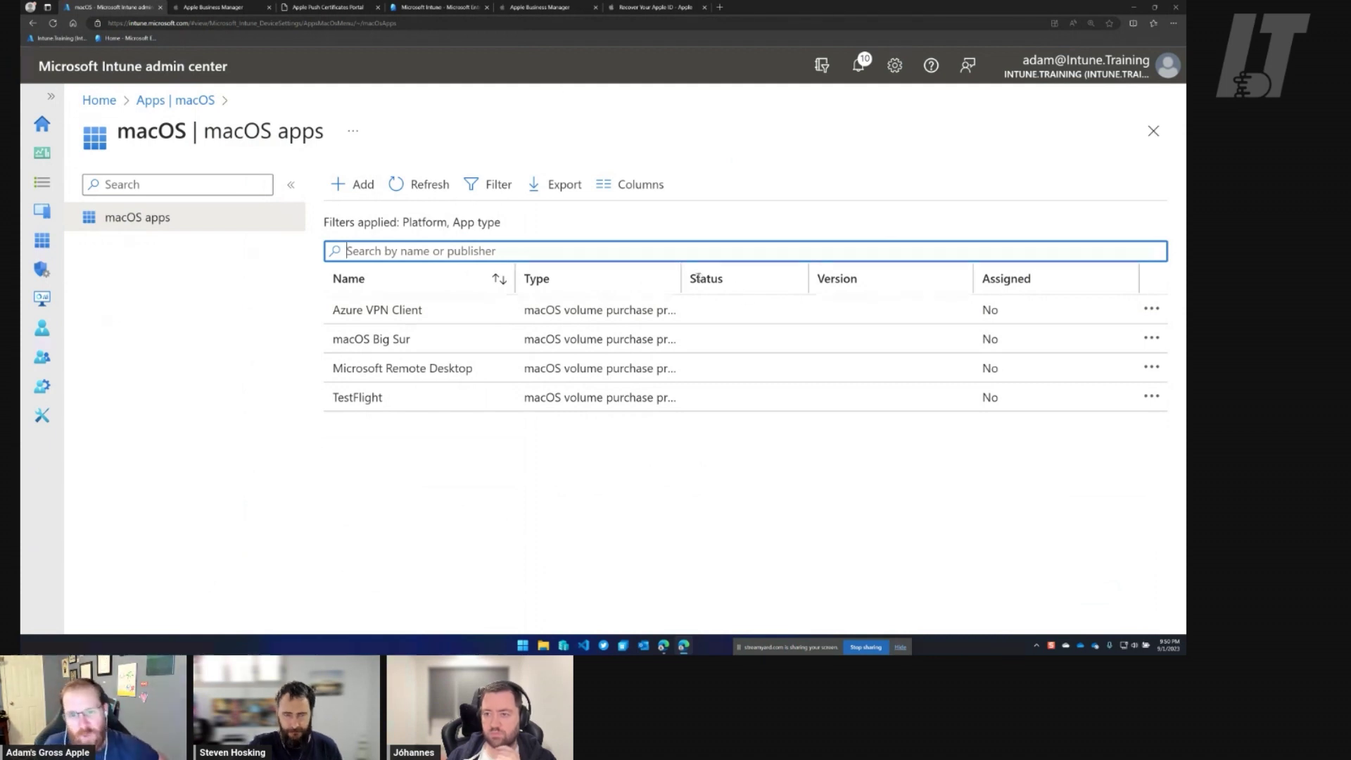
{"action": "left_click_drag", "start_coordinate": [681, 278], "coordinate": [738, 274]}
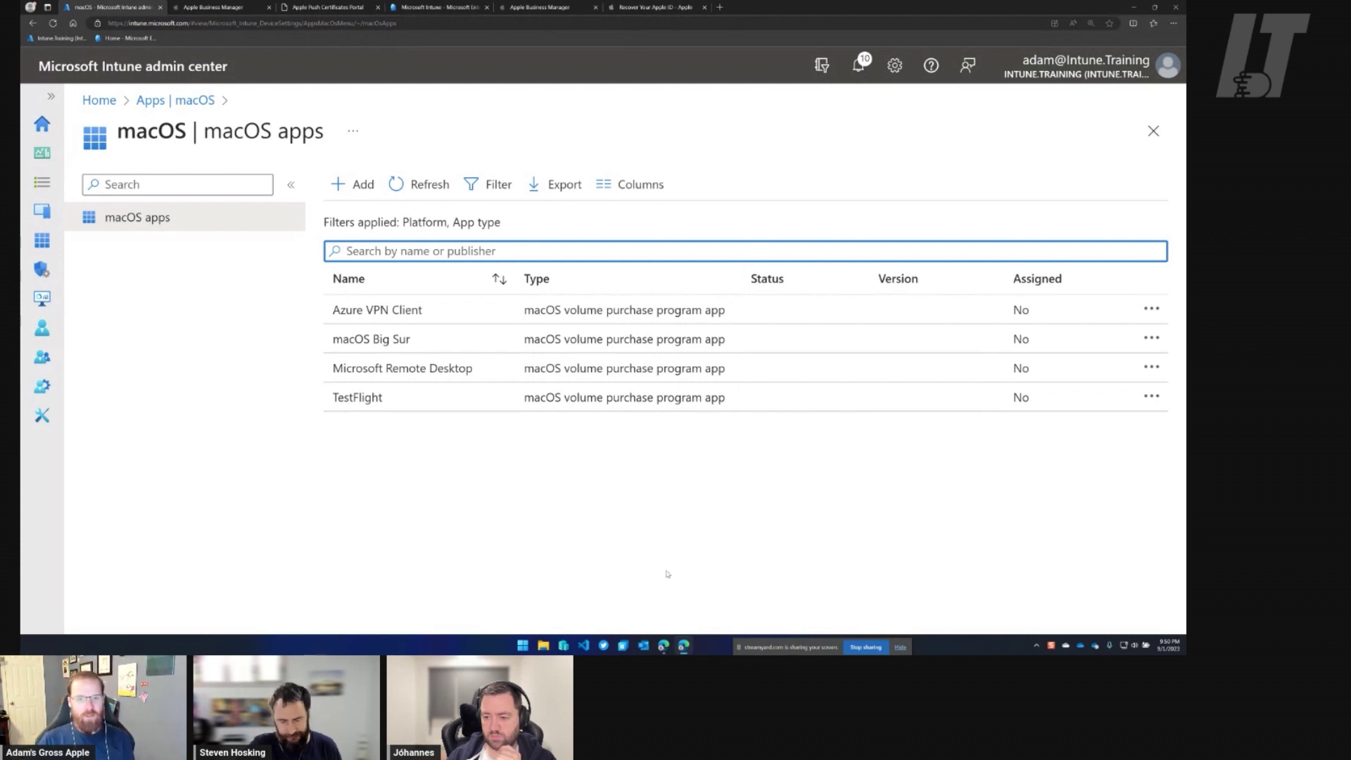
{"action": "left_click", "coordinate": [641, 494]}
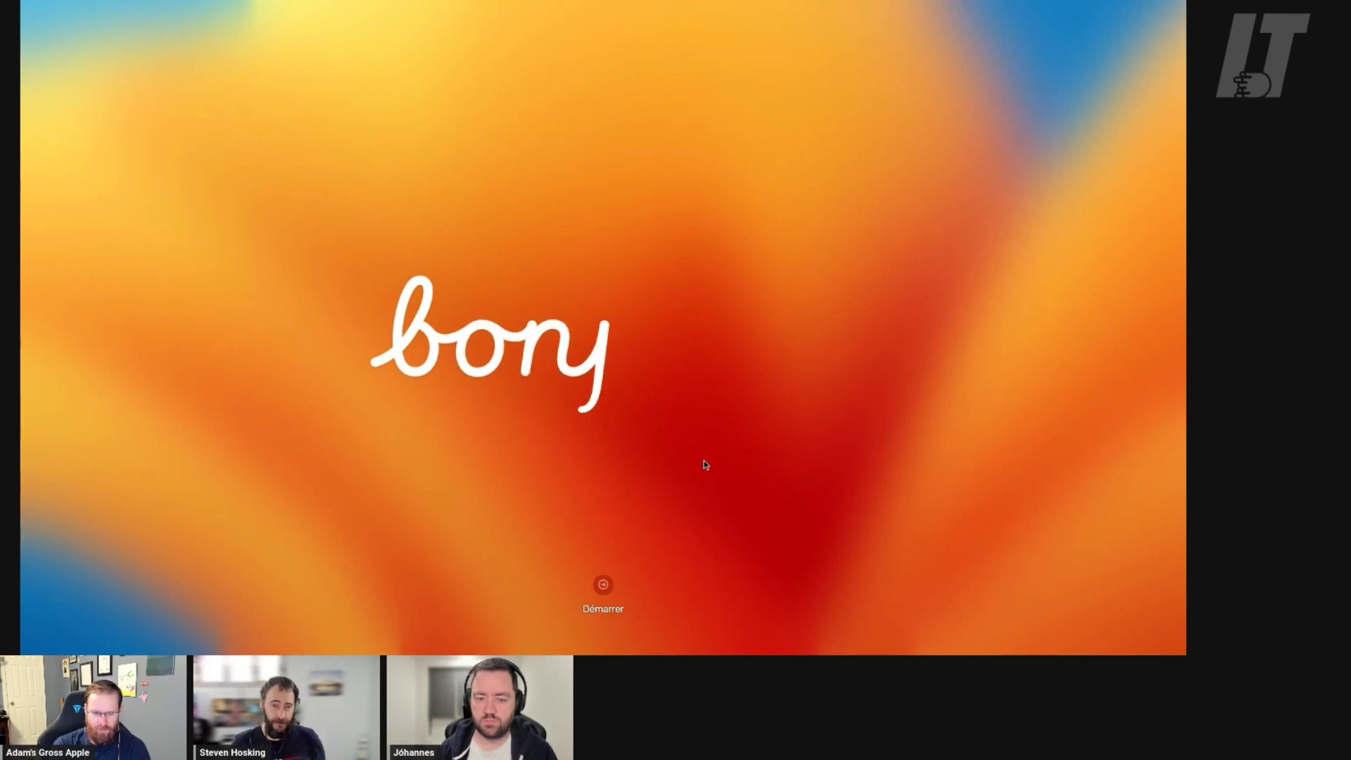
Step: Select Démarrer on the hello screen to reach the Language list
{"action": "left_click", "coordinate": [603, 585]}
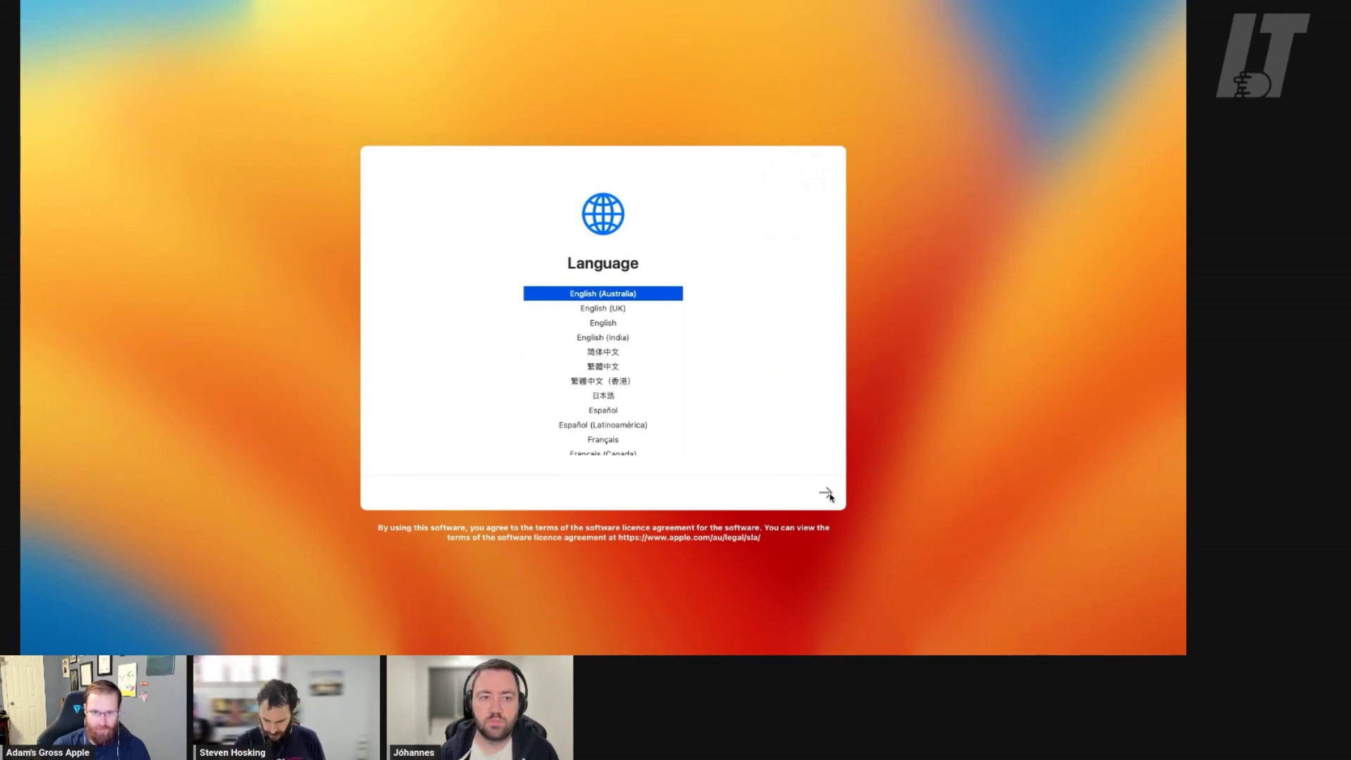
Step: Keep English (Australia) and region Australia, then choose Not Now for Accessibility
{"action": "left_click", "coordinate": [826, 493]}
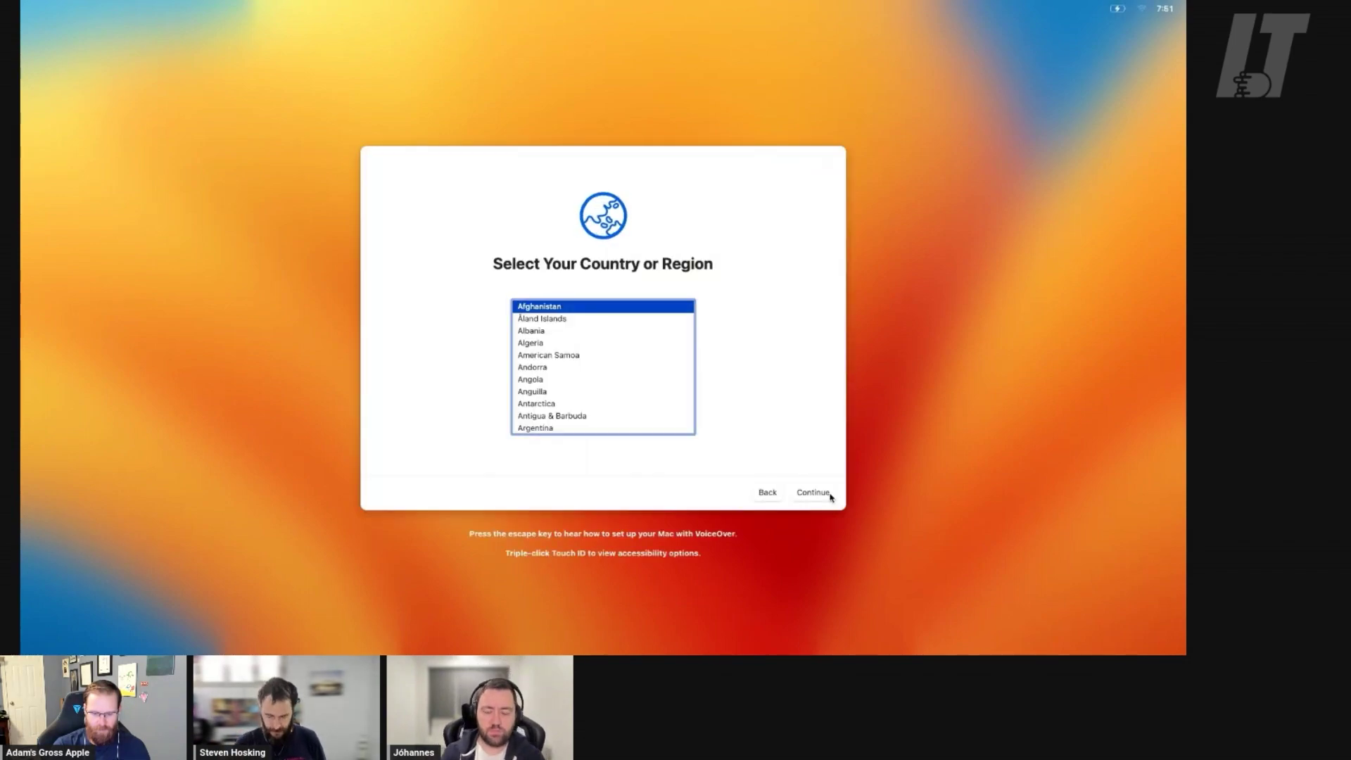
{"action": "left_click", "coordinate": [814, 492]}
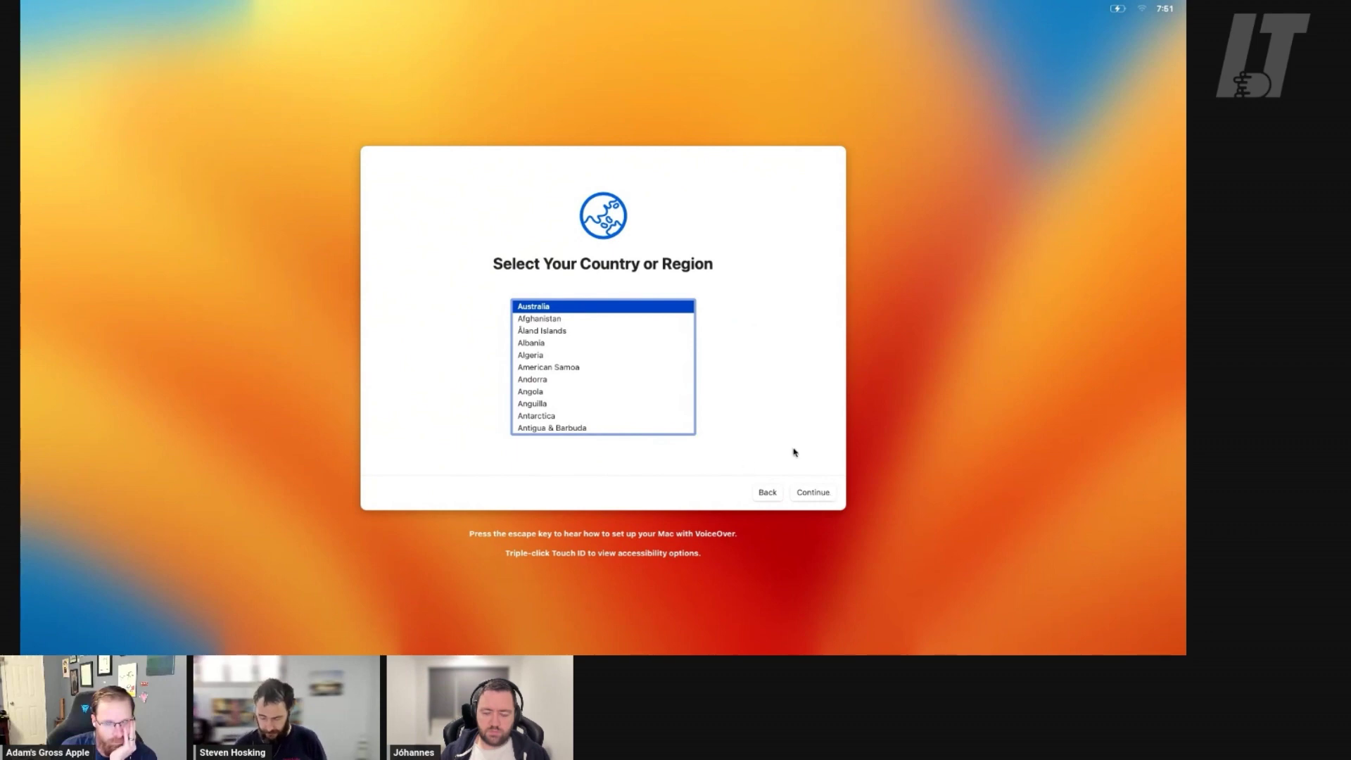
{"action": "left_click", "coordinate": [807, 498]}
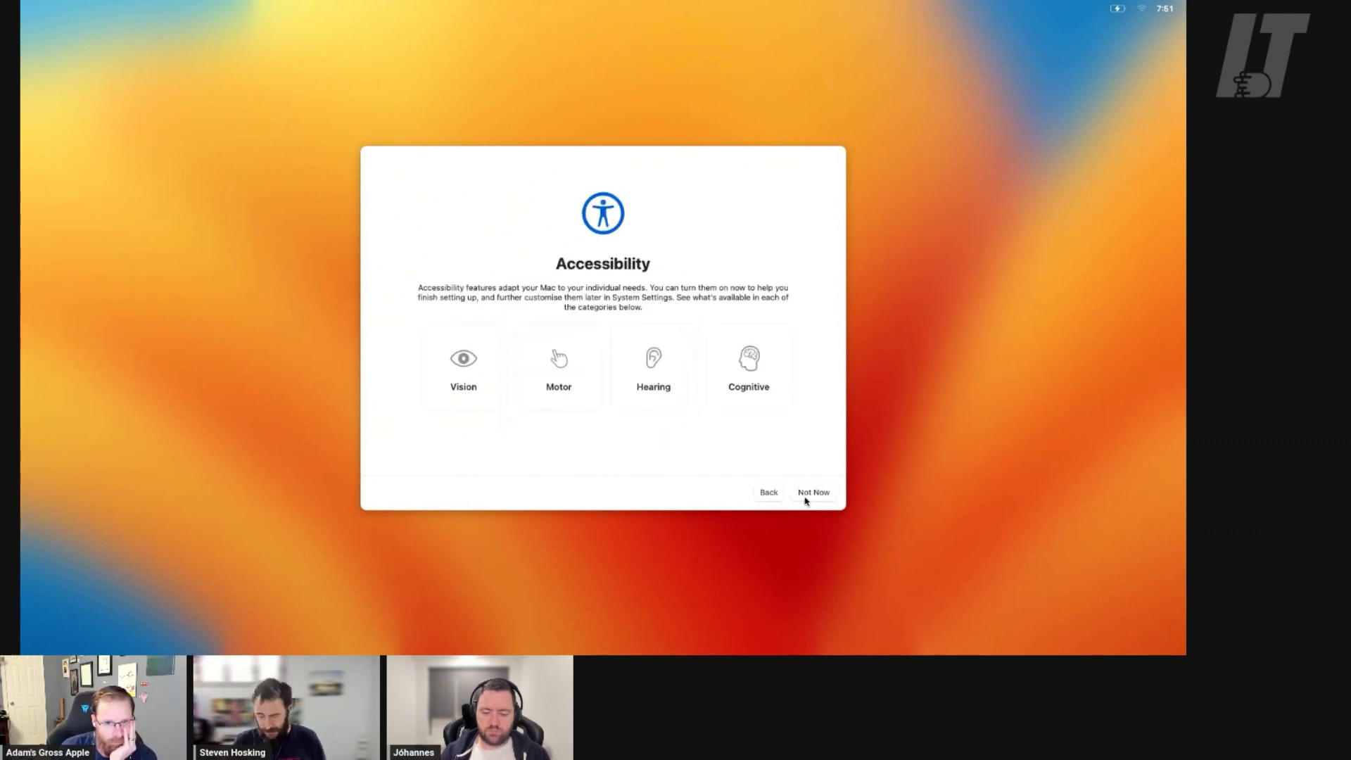
{"action": "left_click", "coordinate": [807, 498]}
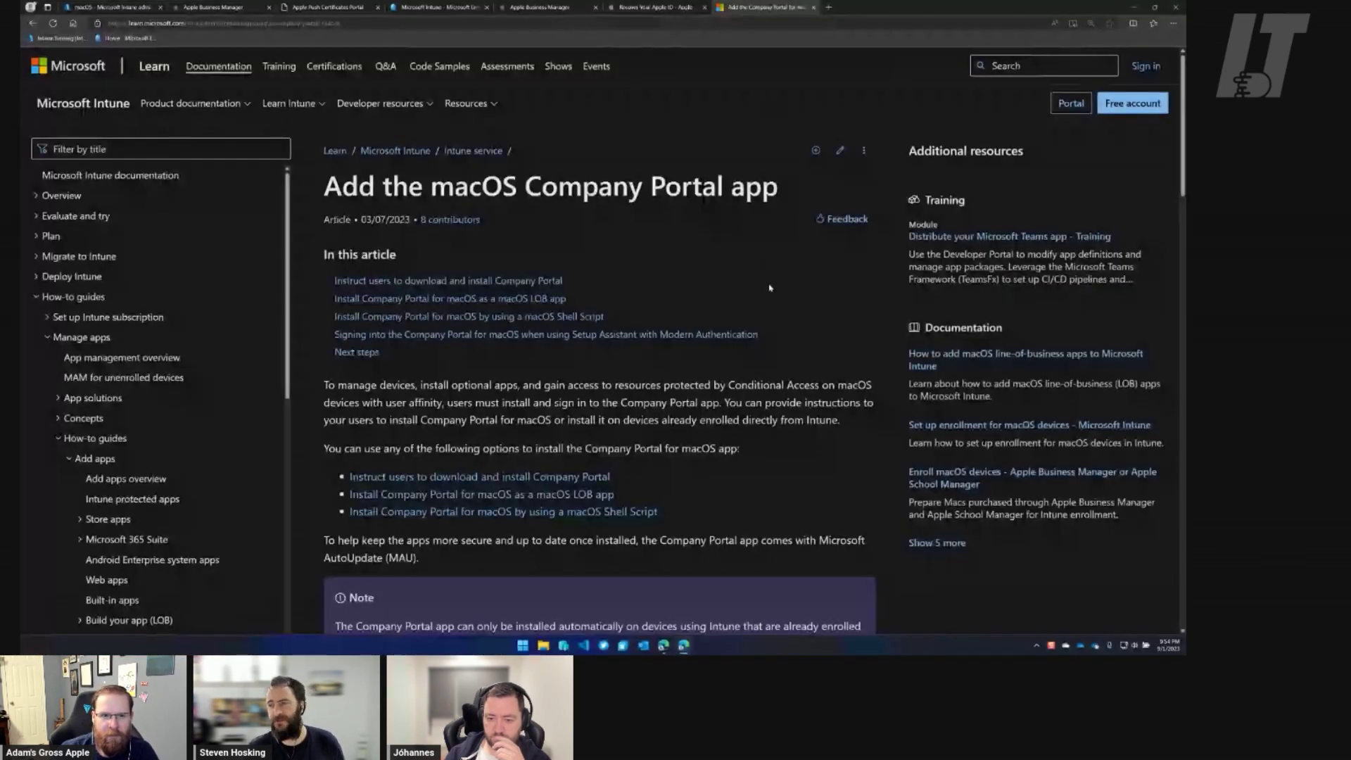
Step: Scroll the article down to 'Install Company Portal for macOS by using a macOS Shell Script'
{"action": "scroll", "coordinate": [769, 287], "scroll_direction": "down", "scroll_amount": 2}
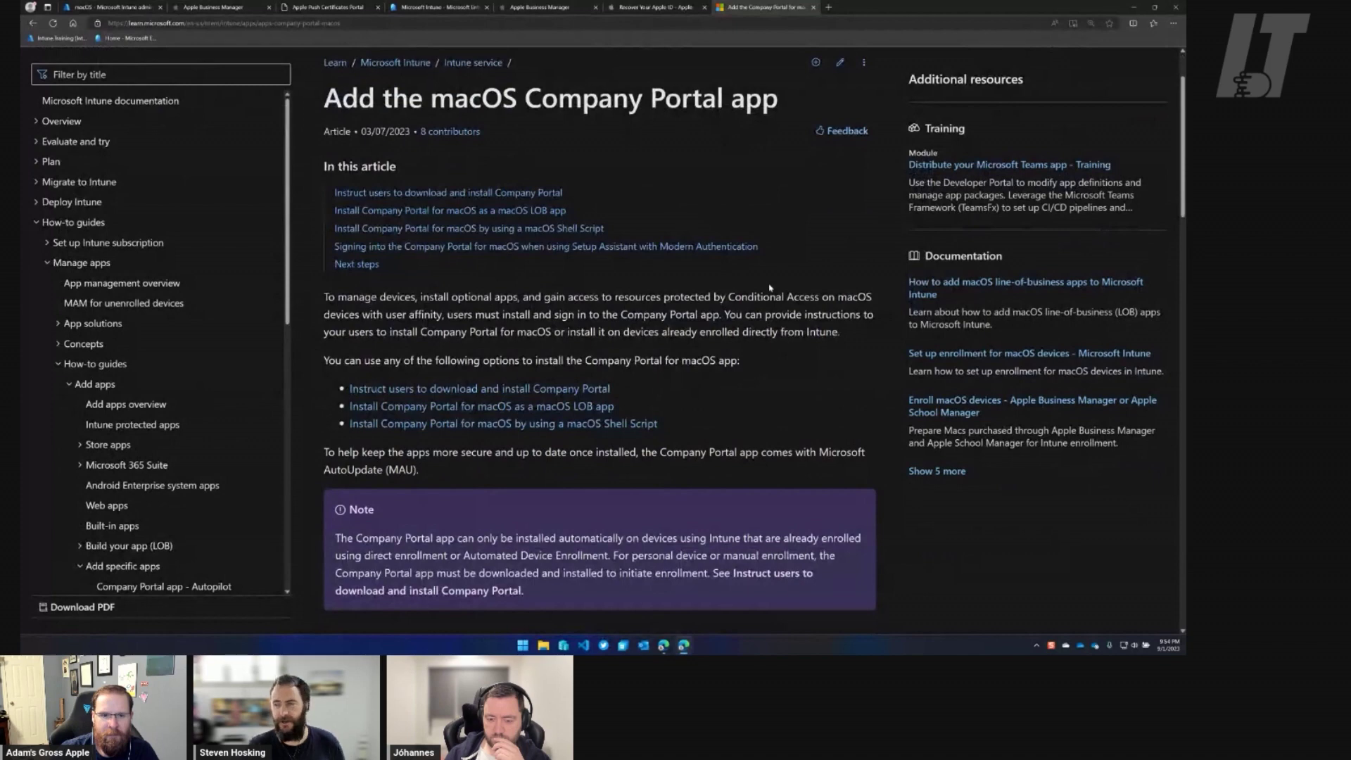
{"action": "scroll", "coordinate": [770, 288], "scroll_direction": "down", "scroll_amount": 2}
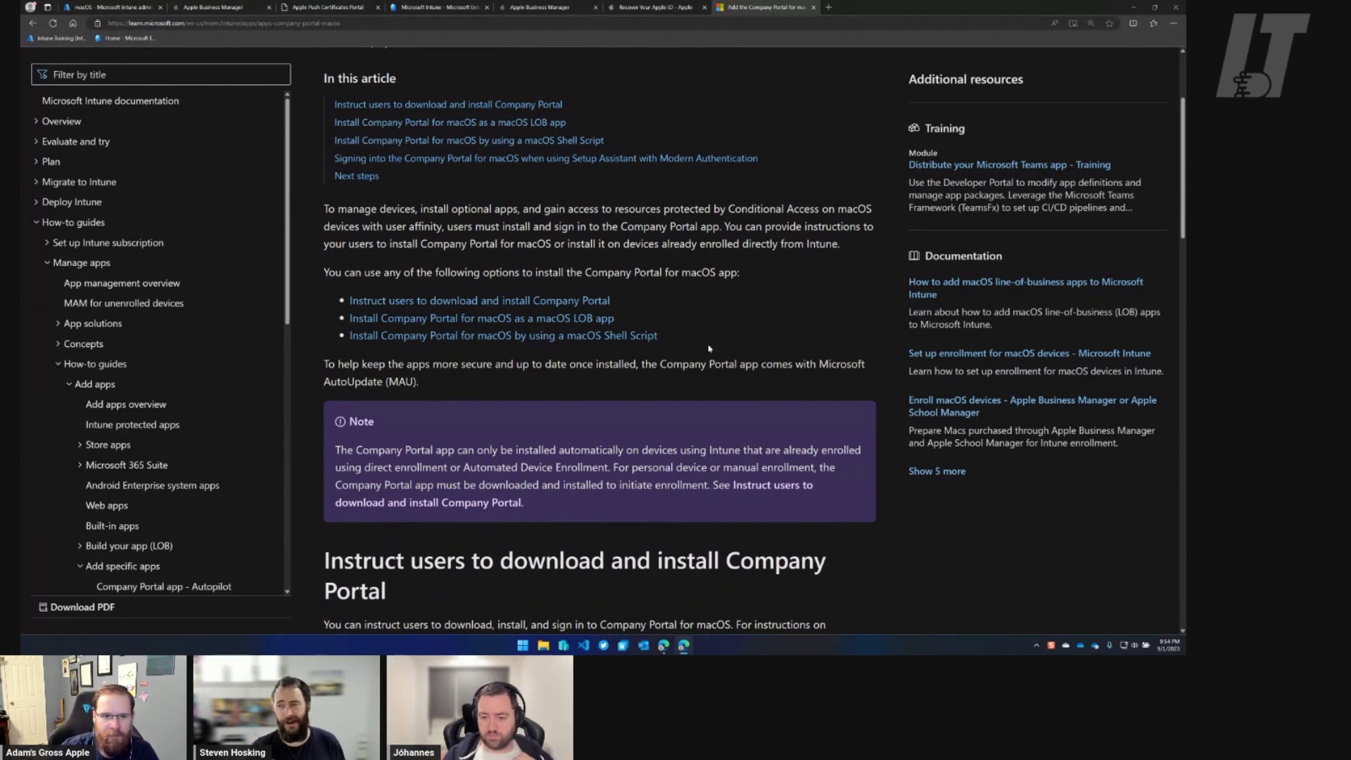
{"action": "scroll", "coordinate": [556, 403], "scroll_direction": "down", "scroll_amount": 2}
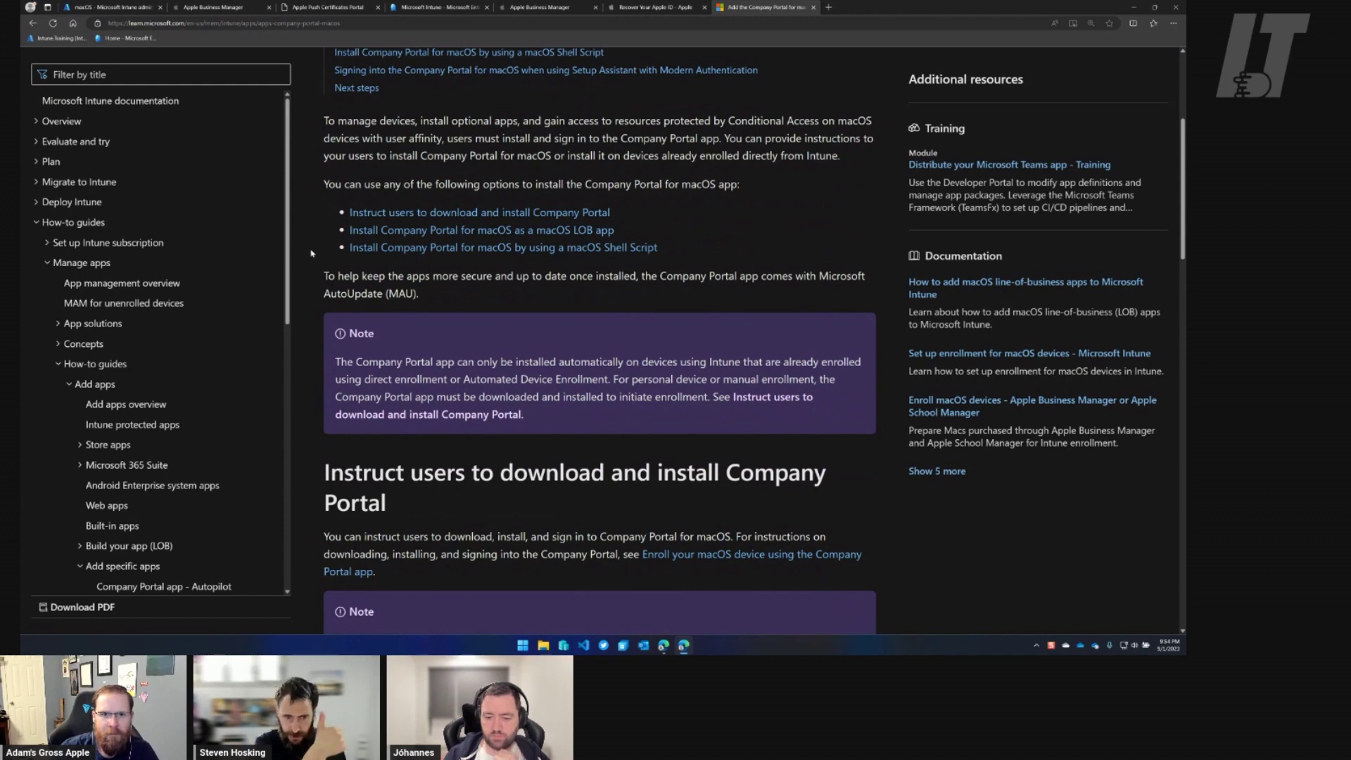
{"action": "scroll", "coordinate": [312, 253], "scroll_direction": "down", "scroll_amount": 4}
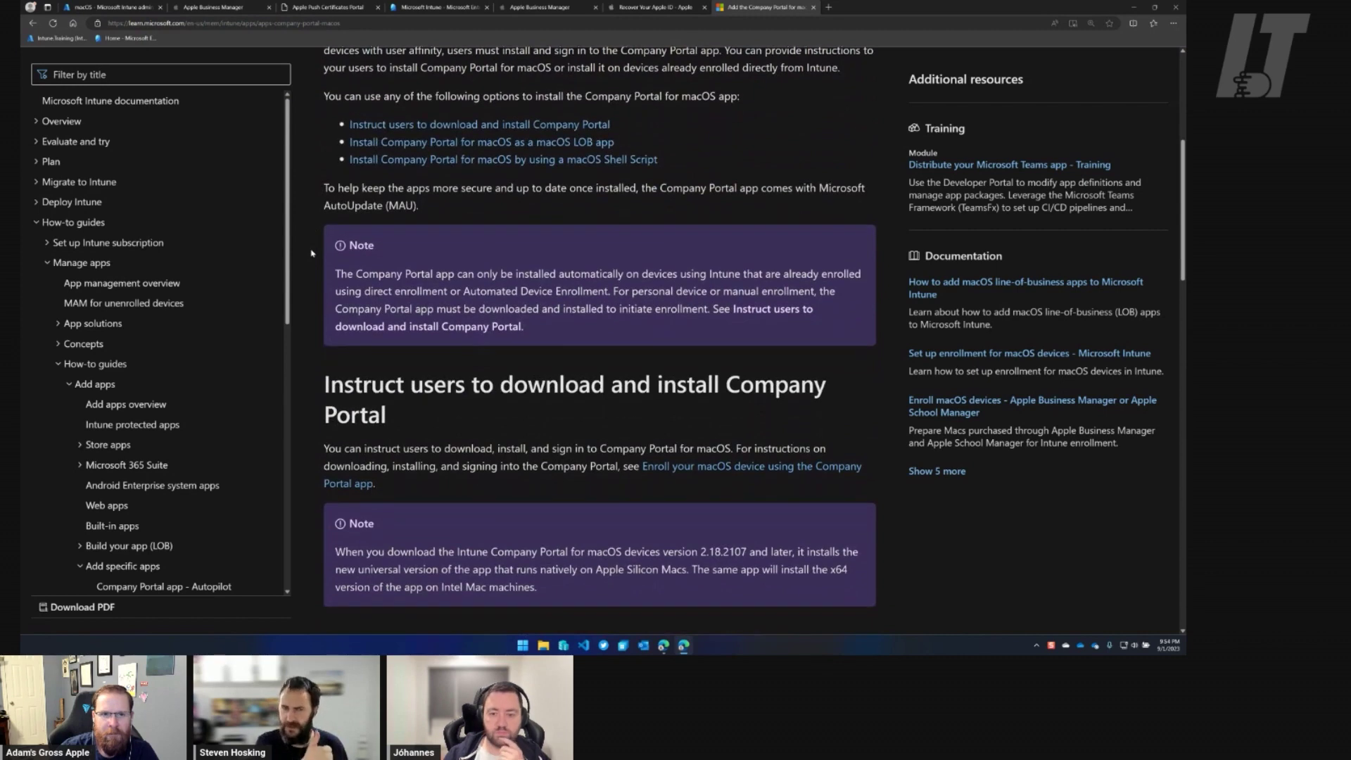
{"action": "scroll", "coordinate": [312, 253], "scroll_direction": "down", "scroll_amount": 4}
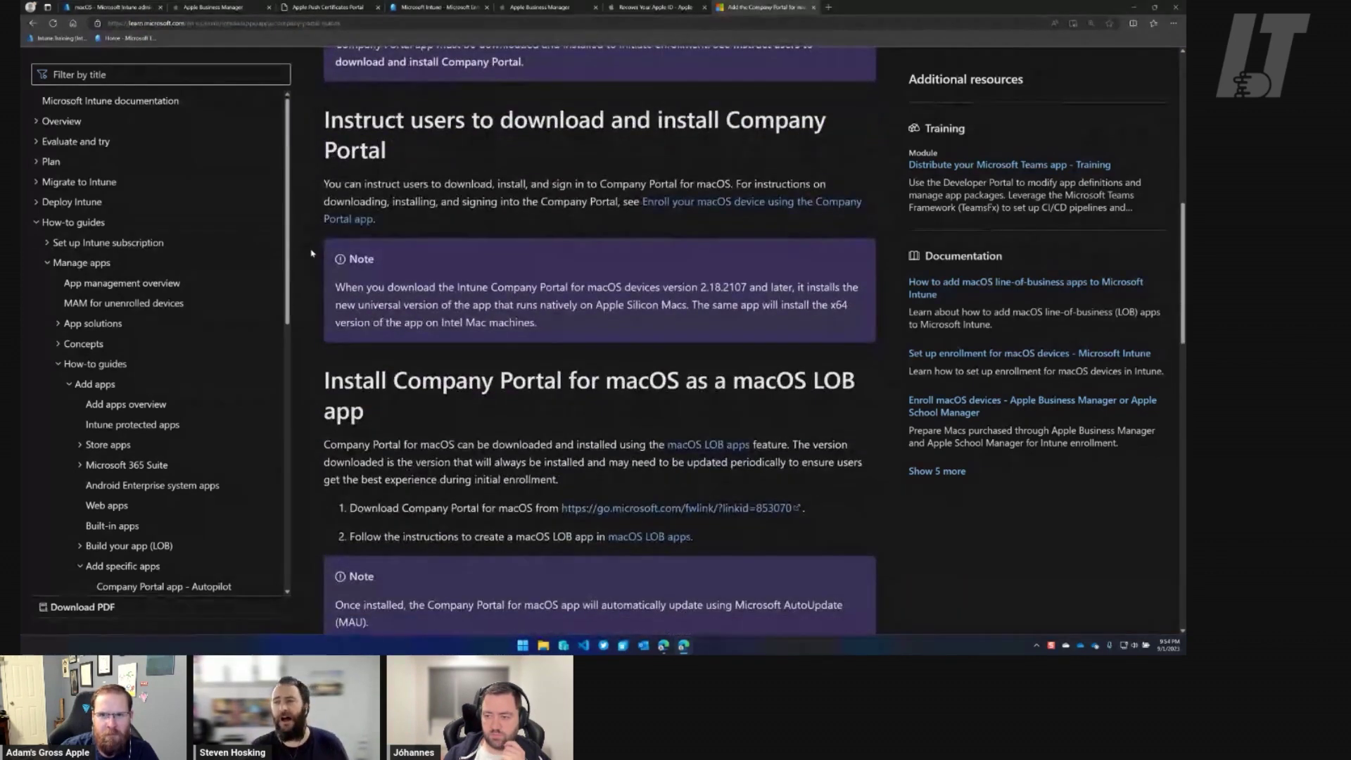
{"action": "scroll", "coordinate": [312, 253], "scroll_direction": "down", "scroll_amount": 5}
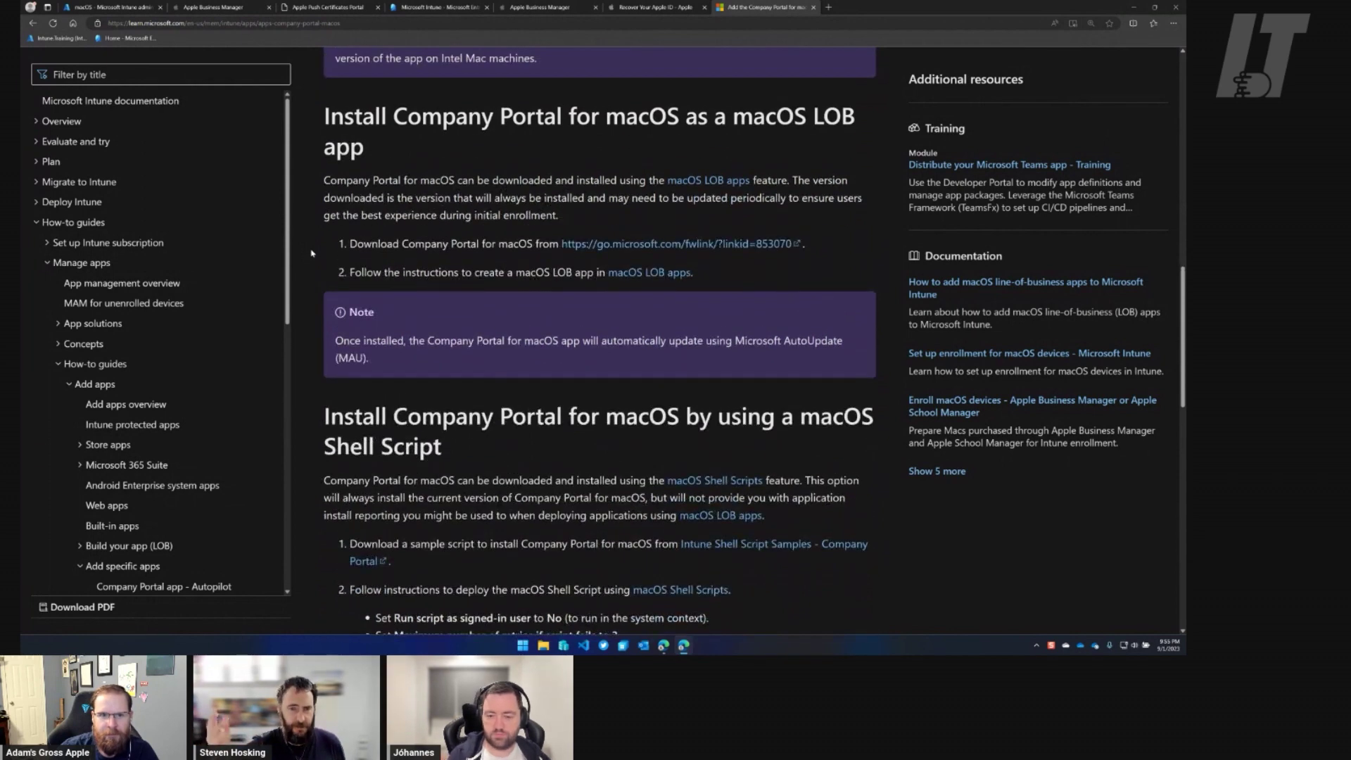
{"action": "scroll", "coordinate": [312, 253], "scroll_direction": "down", "scroll_amount": 3}
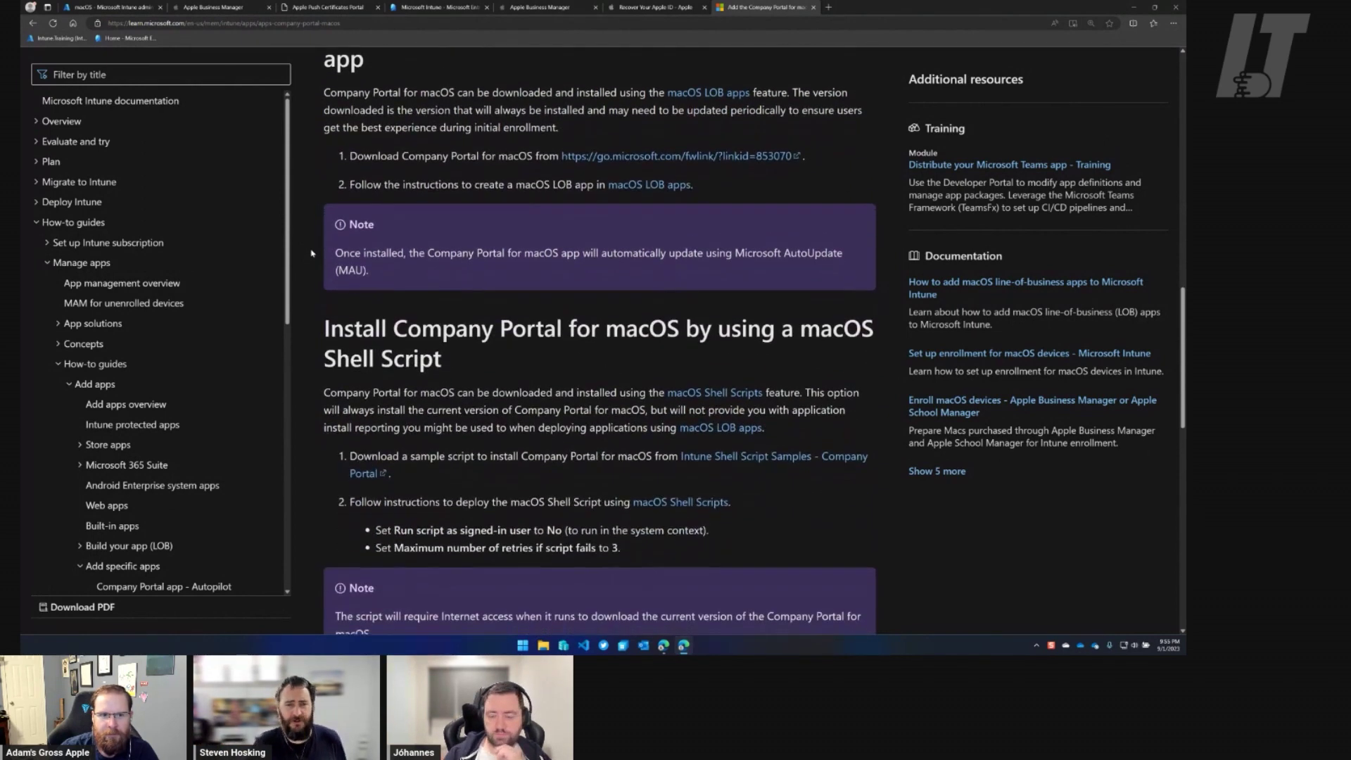
{"action": "scroll", "coordinate": [312, 253], "scroll_direction": "down", "scroll_amount": 3}
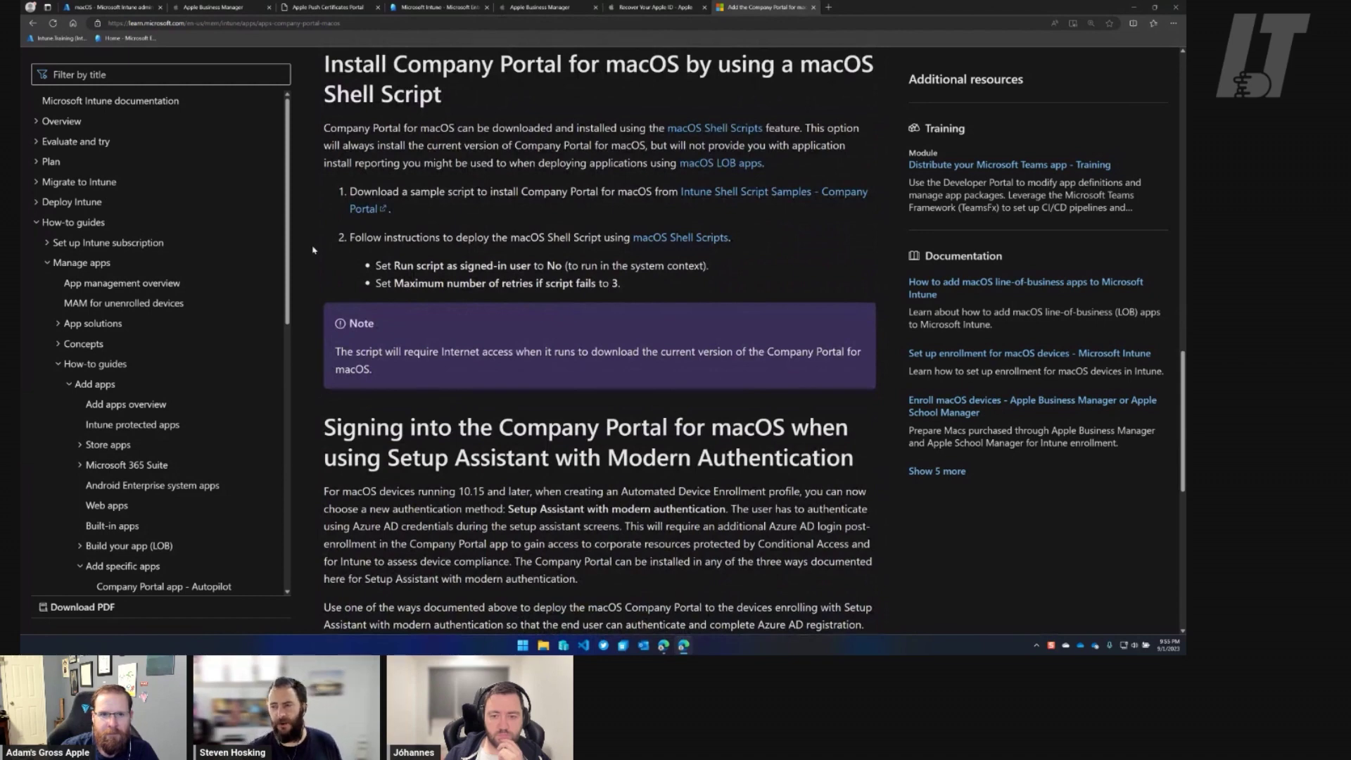
Step: Follow the Company Portal shell script samples link and zoom the GitHub page to 150%
{"action": "left_click", "coordinate": [362, 209]}
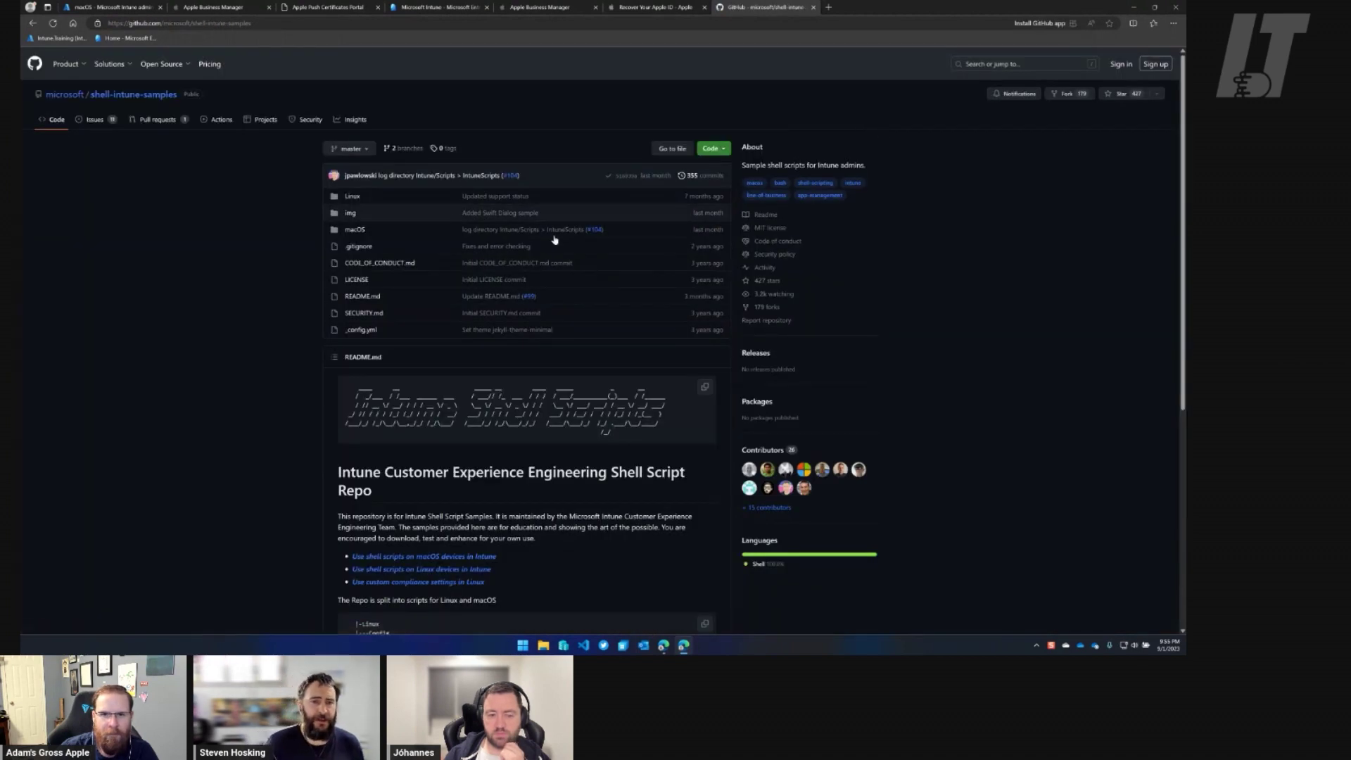
{"action": "left_click", "coordinate": [1173, 23]}
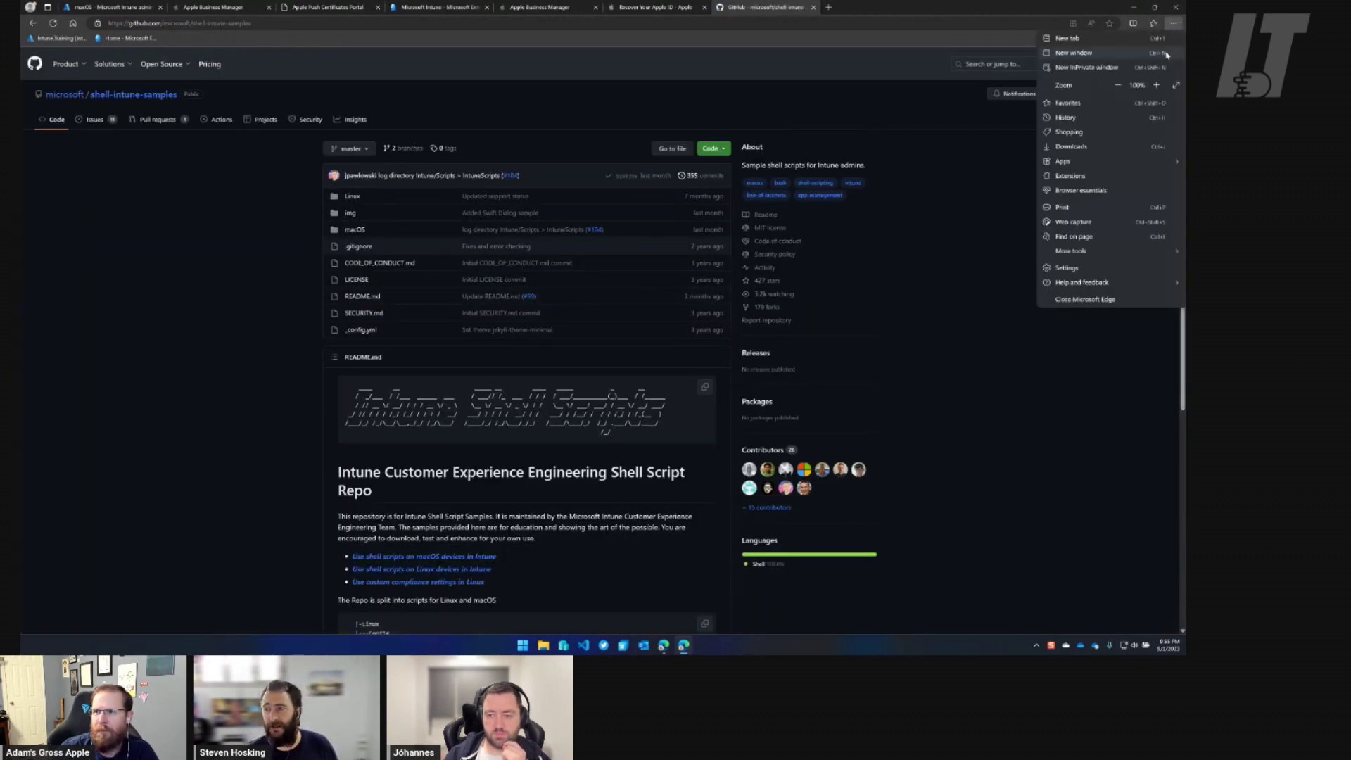
{"action": "left_click", "coordinate": [1156, 85]}
{"action": "left_click", "coordinate": [1156, 85]}
{"action": "left_click", "coordinate": [1156, 85]}
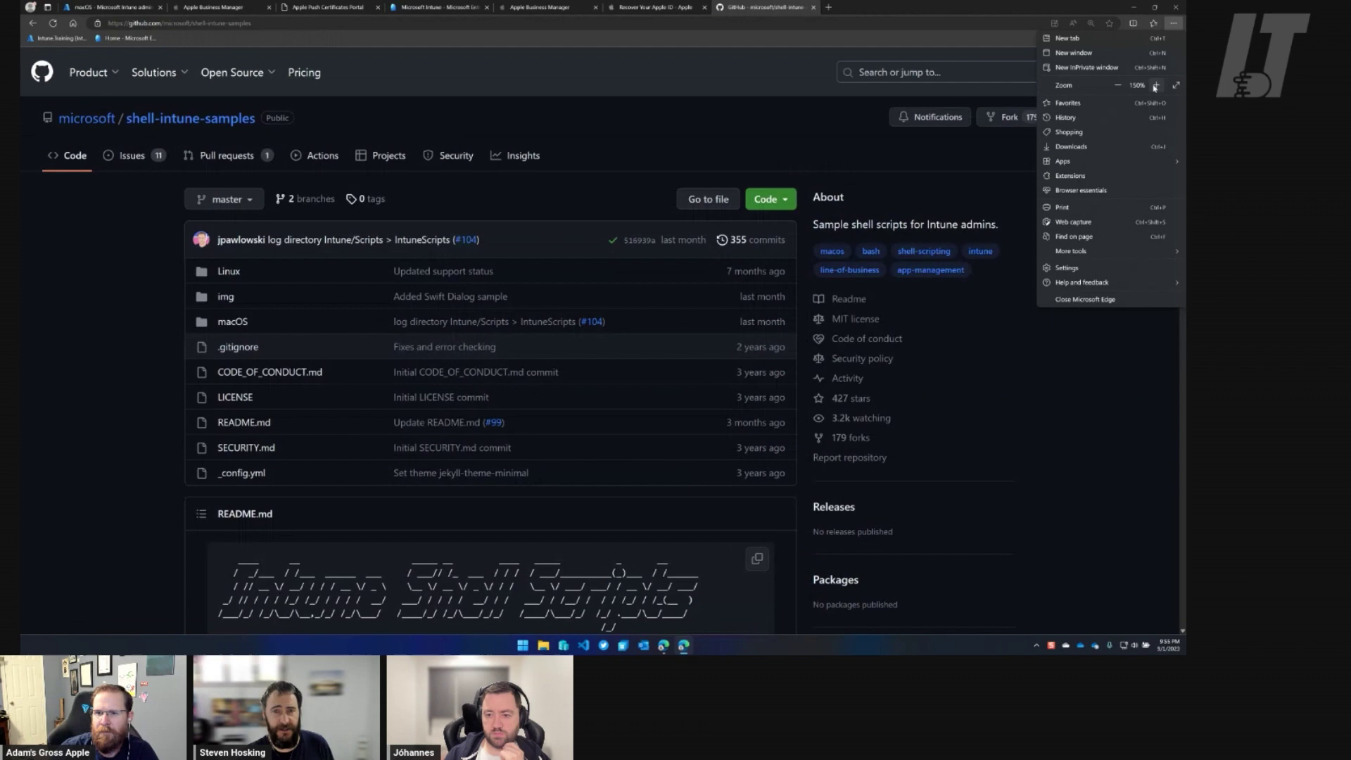
{"action": "left_click", "coordinate": [1032, 413]}
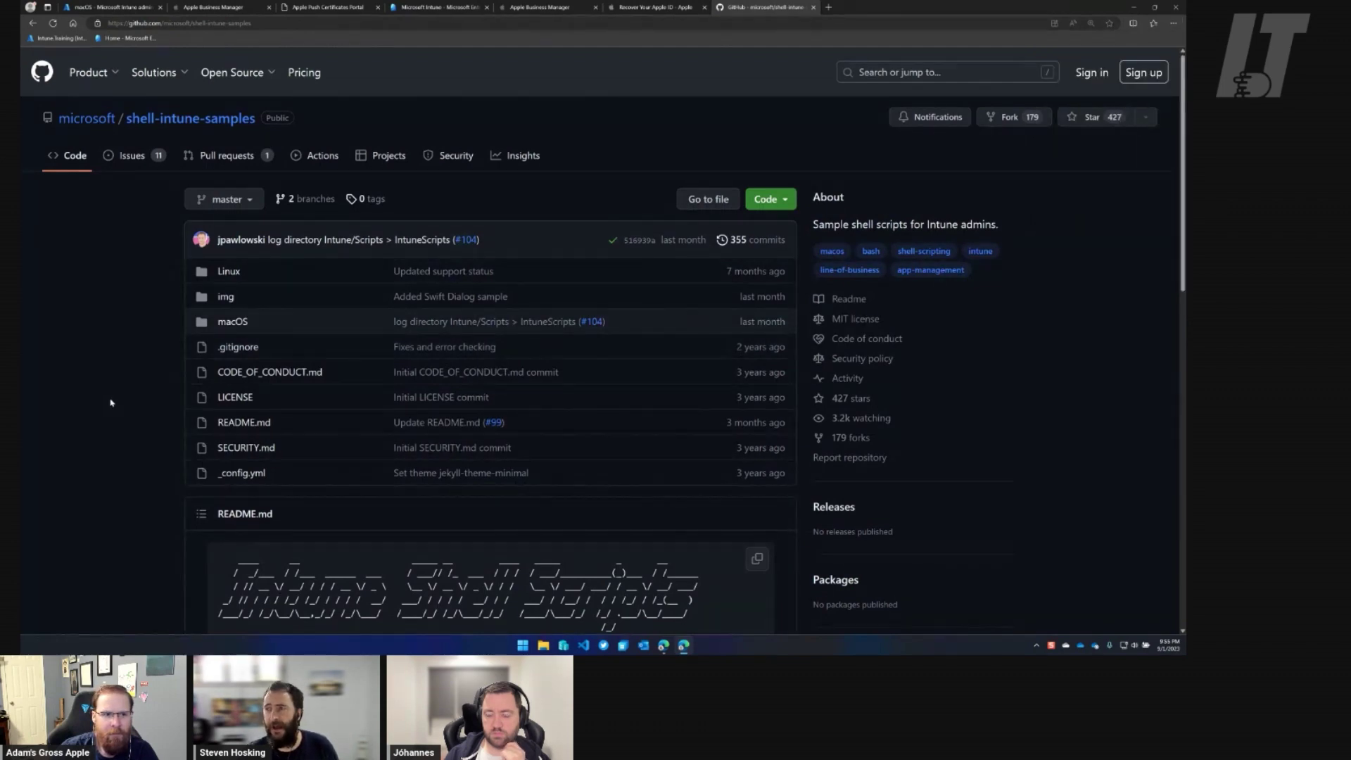
Step: Skim the repository README, then open the macOS folder
{"action": "scroll", "coordinate": [111, 402], "scroll_direction": "down", "scroll_amount": 3}
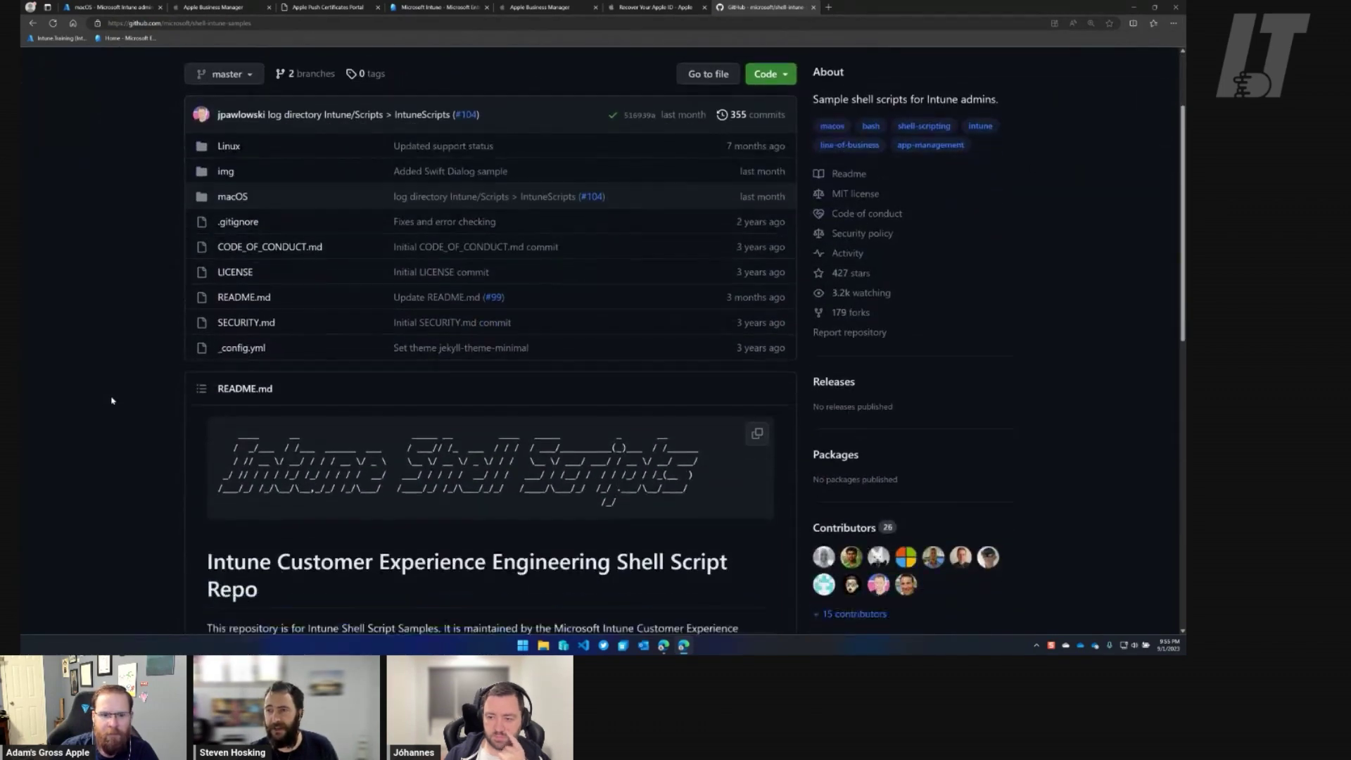
{"action": "scroll", "coordinate": [111, 399], "scroll_direction": "down", "scroll_amount": 4}
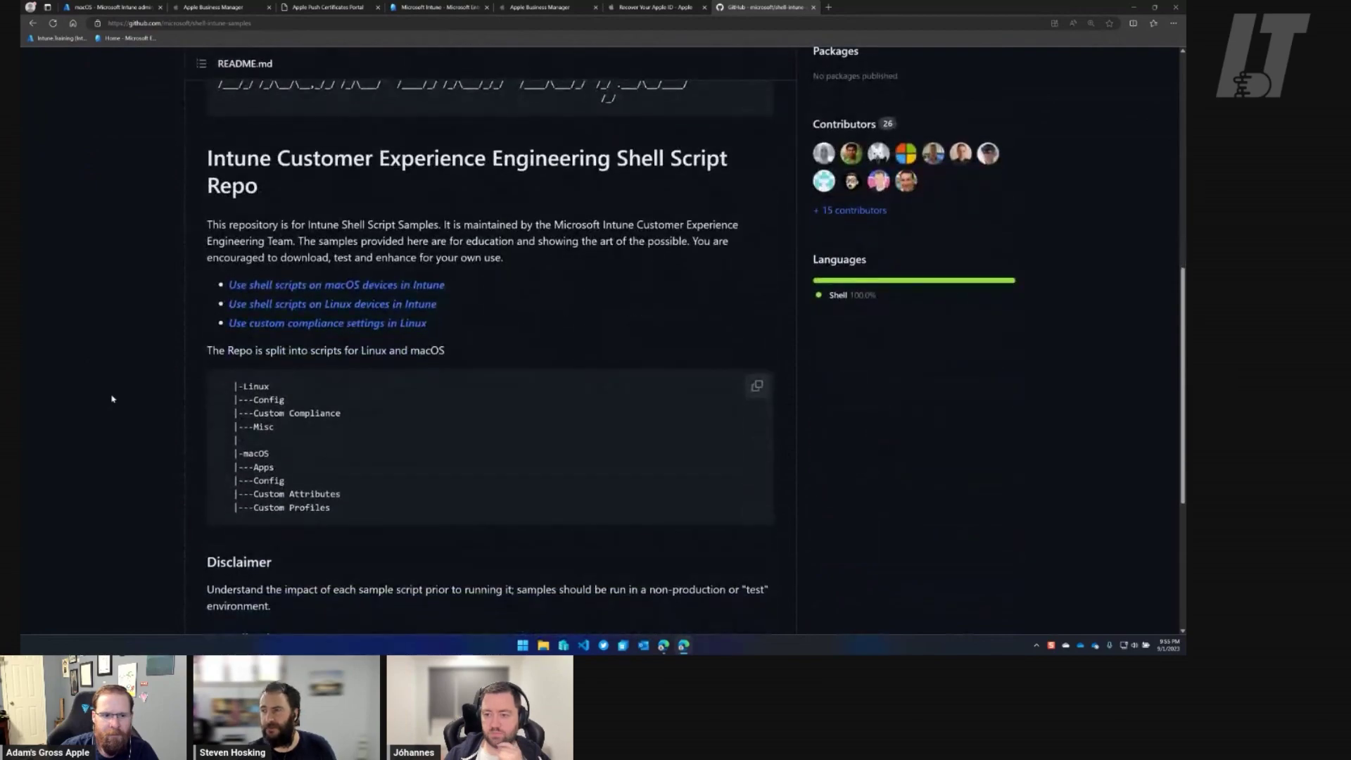
{"action": "scroll", "coordinate": [111, 399], "scroll_direction": "down", "scroll_amount": 1}
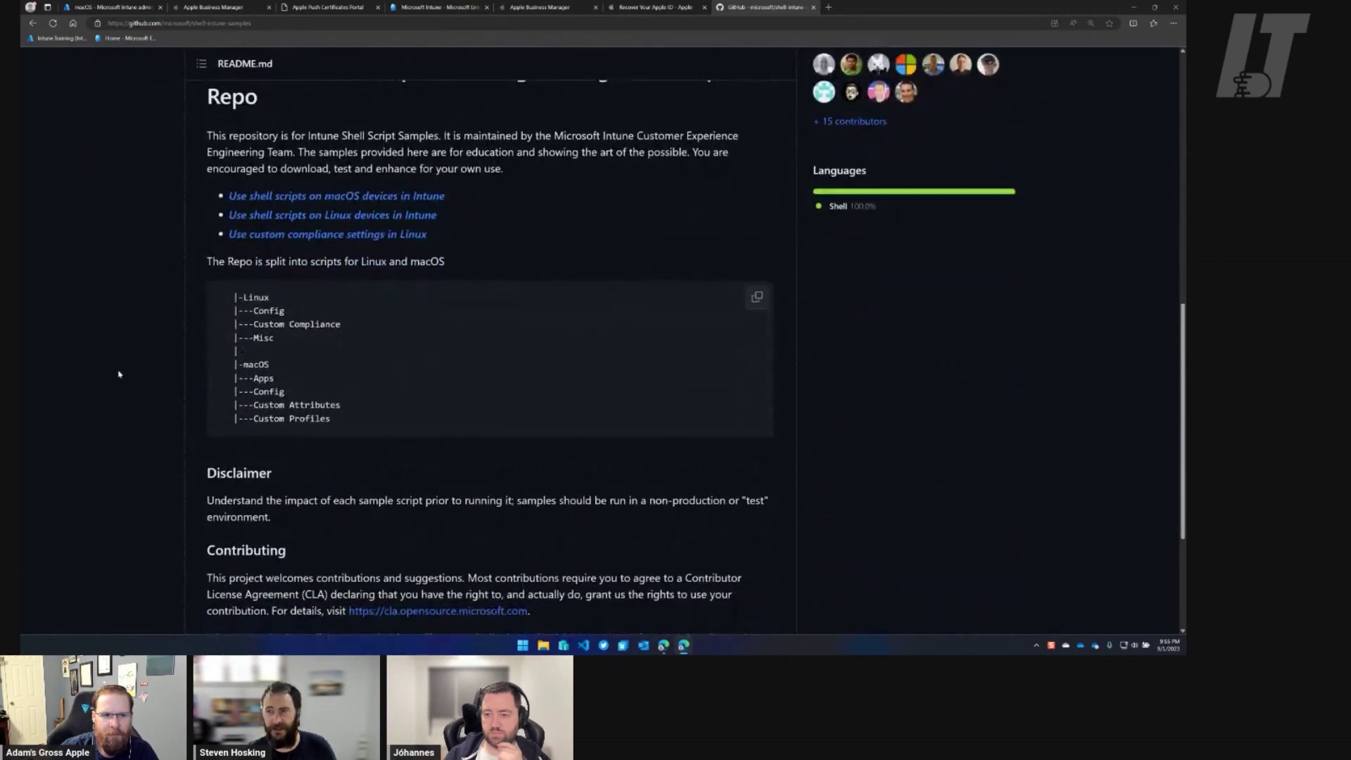
{"action": "scroll", "coordinate": [119, 374], "scroll_direction": "down", "scroll_amount": 3}
{"action": "scroll", "coordinate": [119, 375], "scroll_direction": "up", "scroll_amount": 3}
{"action": "scroll", "coordinate": [119, 375], "scroll_direction": "up", "scroll_amount": 7}
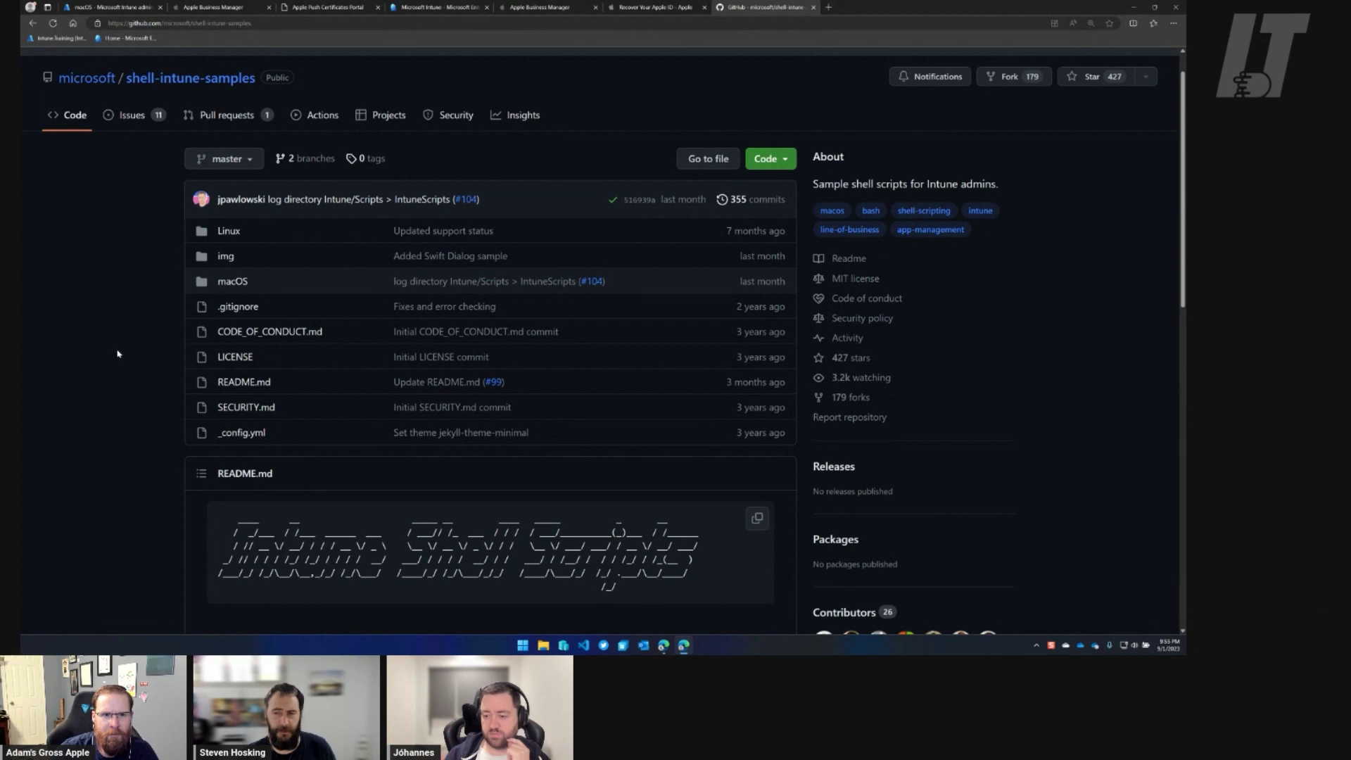
{"action": "left_click", "coordinate": [231, 281]}
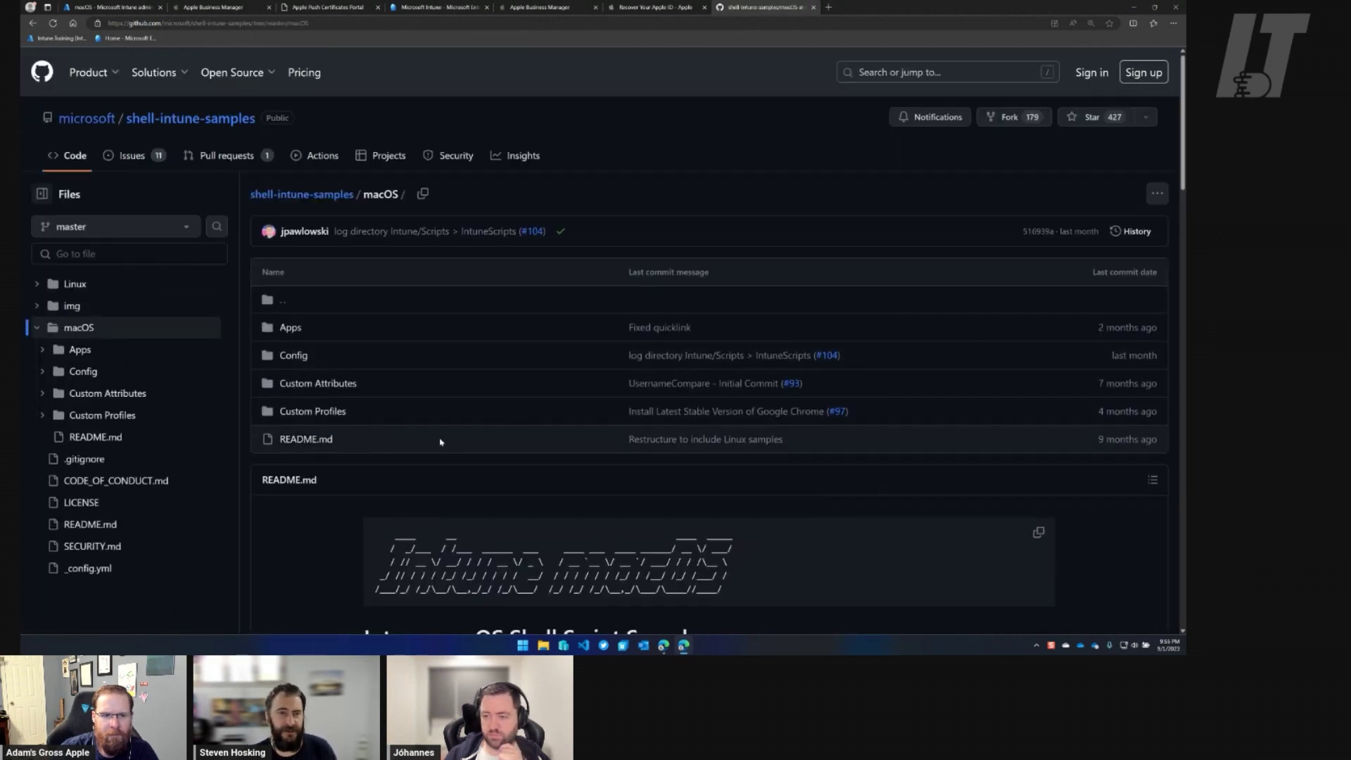
Step: Browse the macOS Apps folder listing, briefly entering the Company Portal folder
{"action": "left_click", "coordinate": [291, 327]}
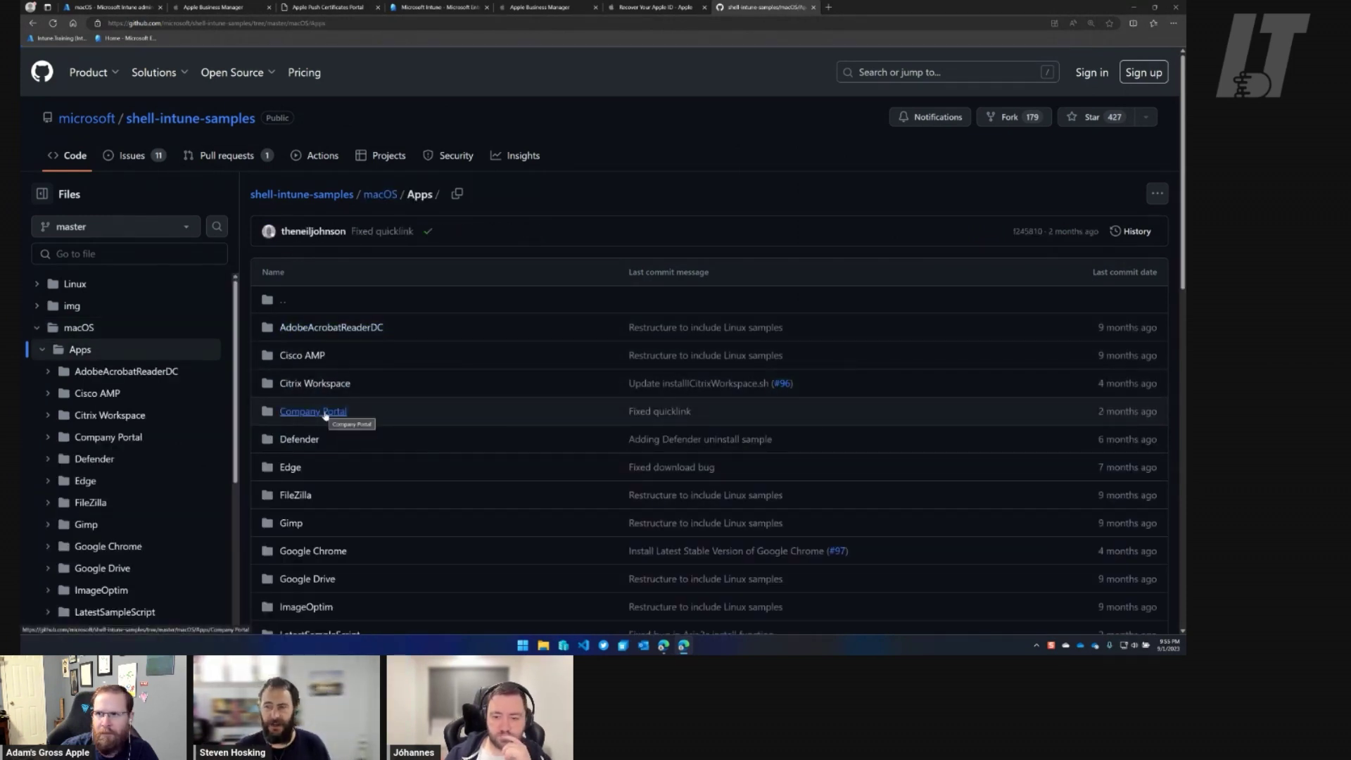
{"action": "left_click", "coordinate": [325, 413]}
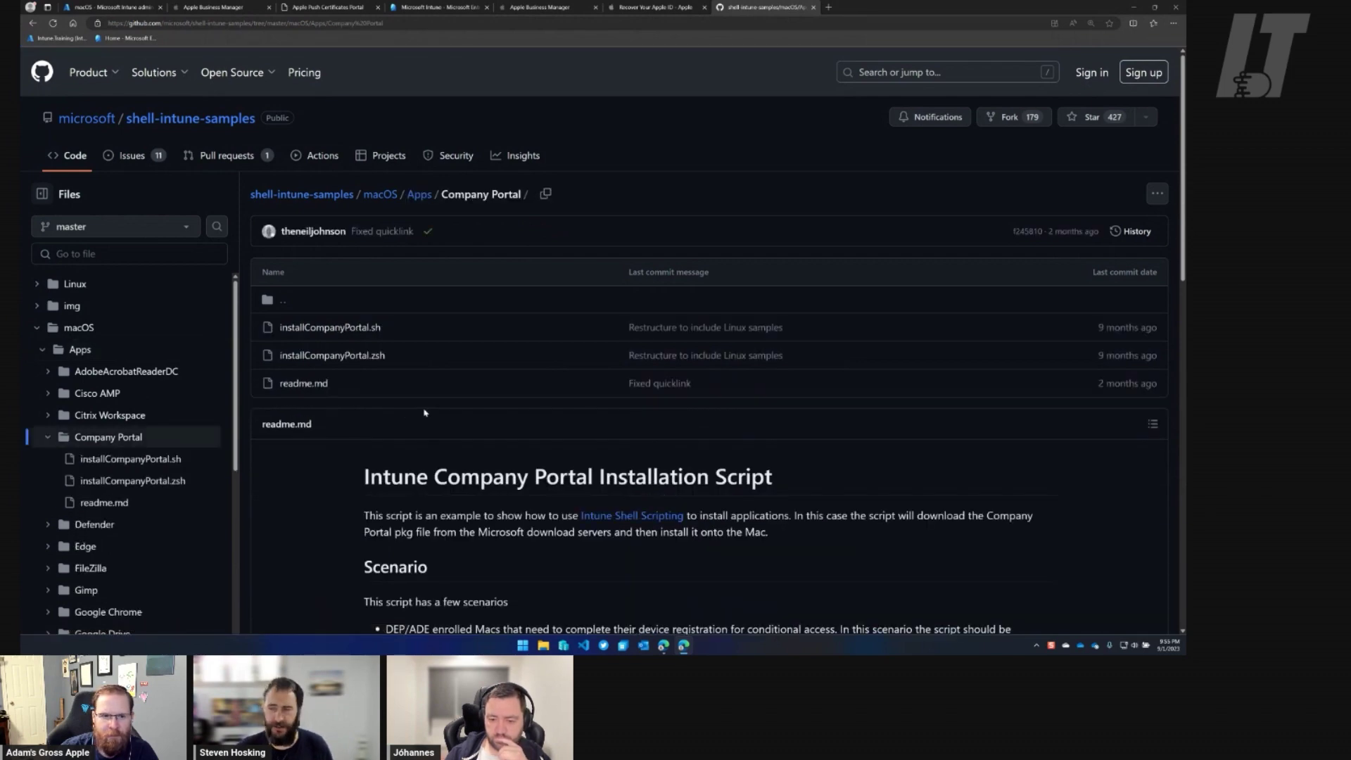
{"action": "left_click", "coordinate": [420, 195]}
{"action": "scroll", "coordinate": [446, 458], "scroll_direction": "down", "scroll_amount": 1}
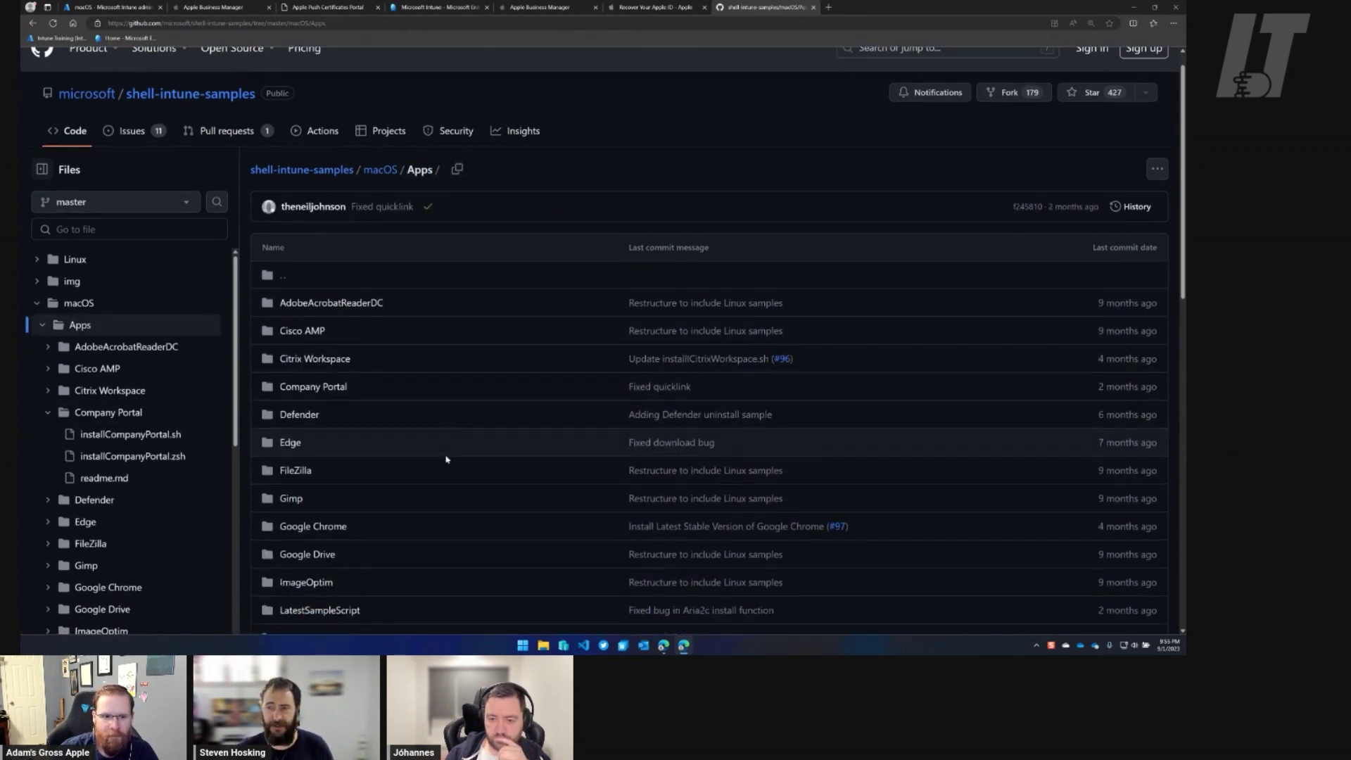
{"action": "scroll", "coordinate": [446, 459], "scroll_direction": "down", "scroll_amount": 8}
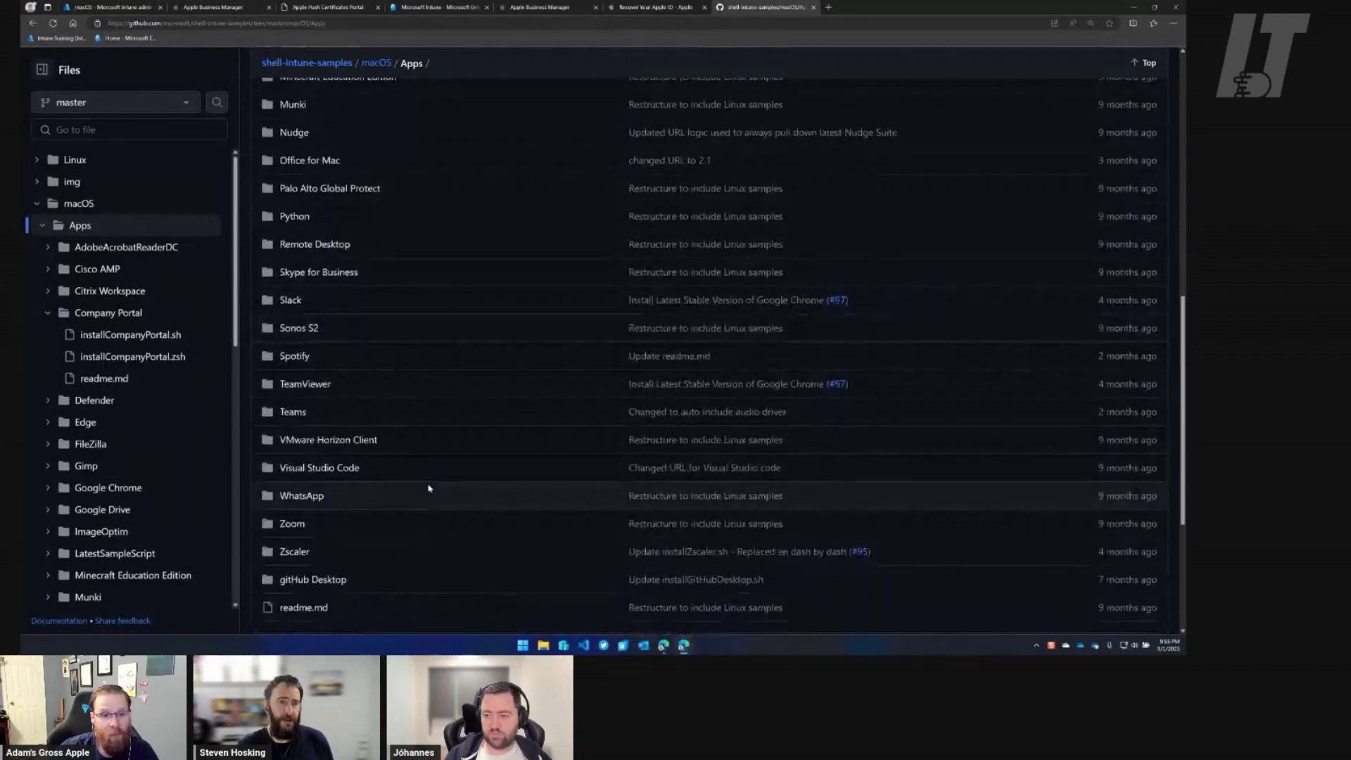
{"action": "scroll", "coordinate": [428, 489], "scroll_direction": "down", "scroll_amount": 5}
{"action": "scroll", "coordinate": [423, 492], "scroll_direction": "up", "scroll_amount": 2}
{"action": "scroll", "coordinate": [384, 474], "scroll_direction": "up", "scroll_amount": 1}
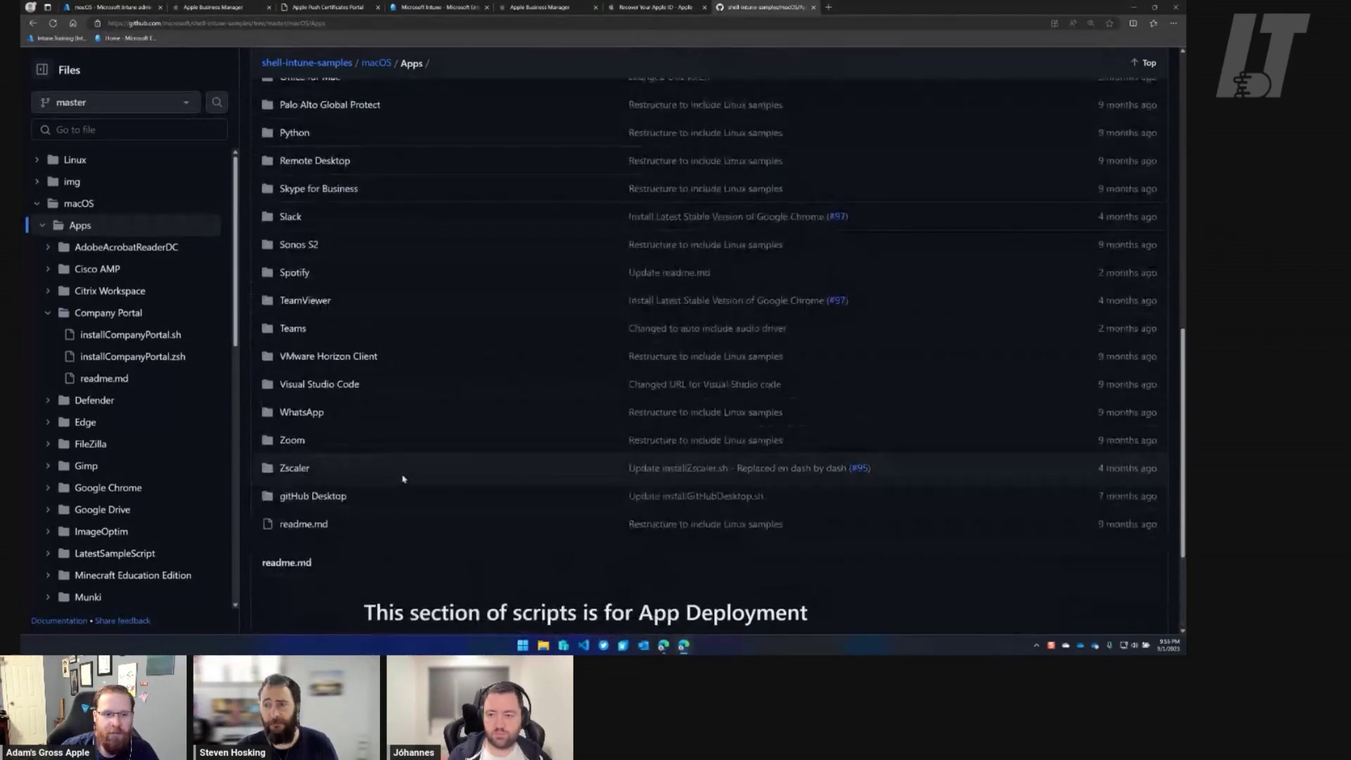
{"action": "scroll", "coordinate": [416, 475], "scroll_direction": "up", "scroll_amount": 10}
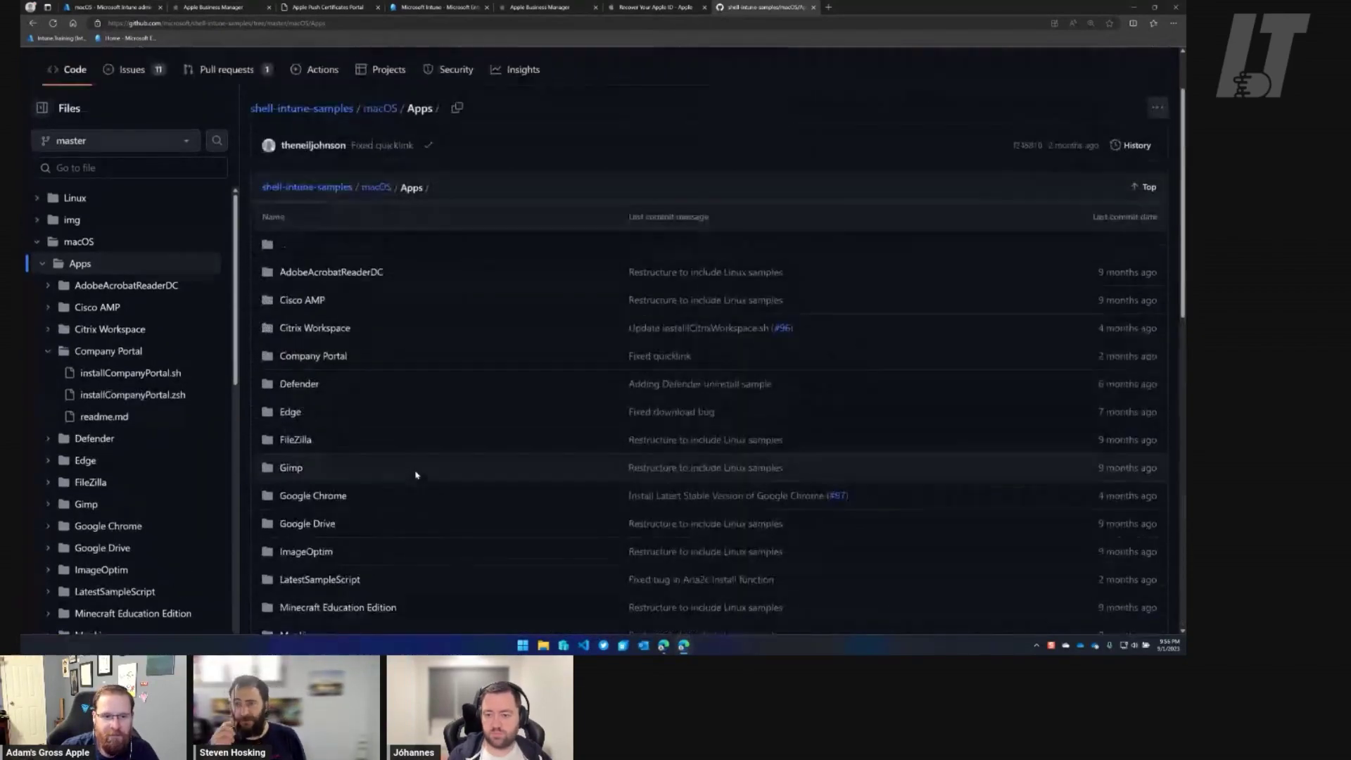
Step: Open the Company Portal folder and read through its installation script readme
{"action": "left_click", "coordinate": [338, 361]}
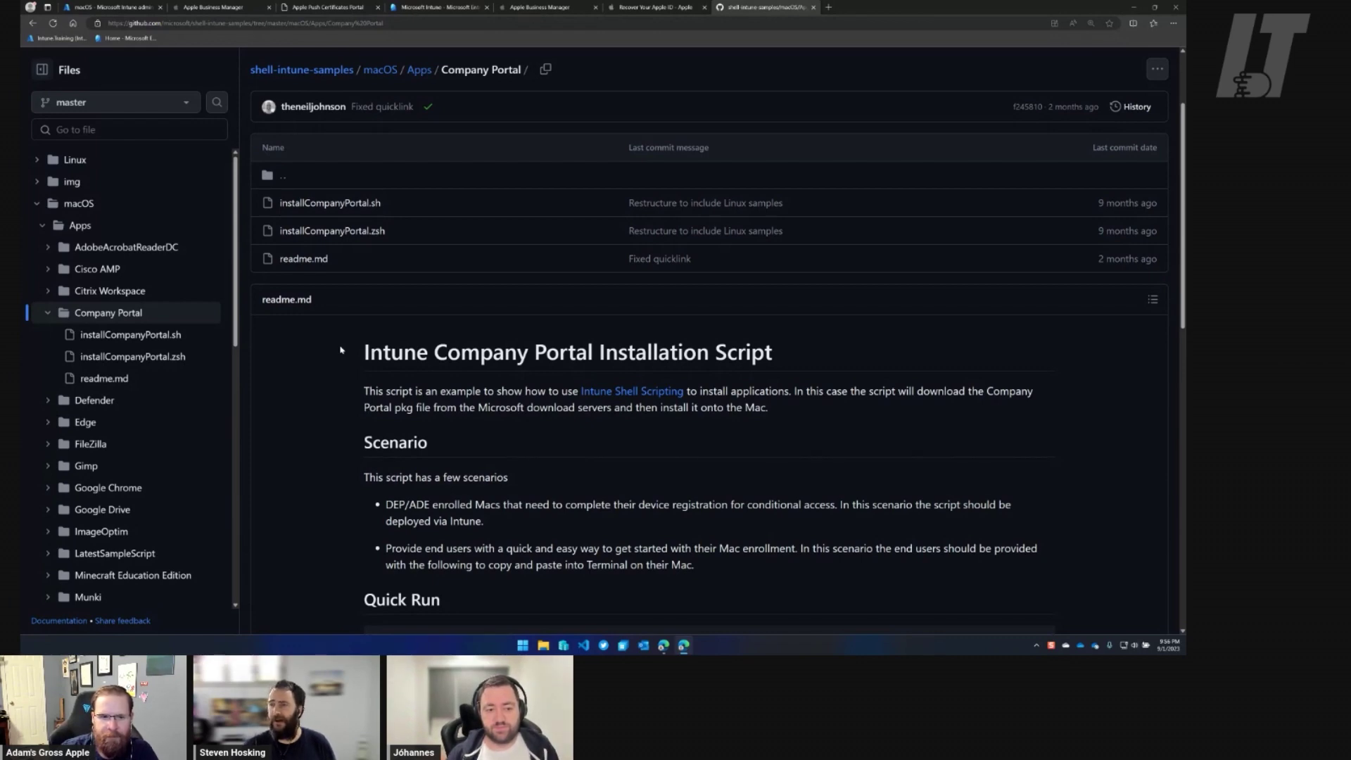
{"action": "scroll", "coordinate": [344, 345], "scroll_direction": "down", "scroll_amount": 2}
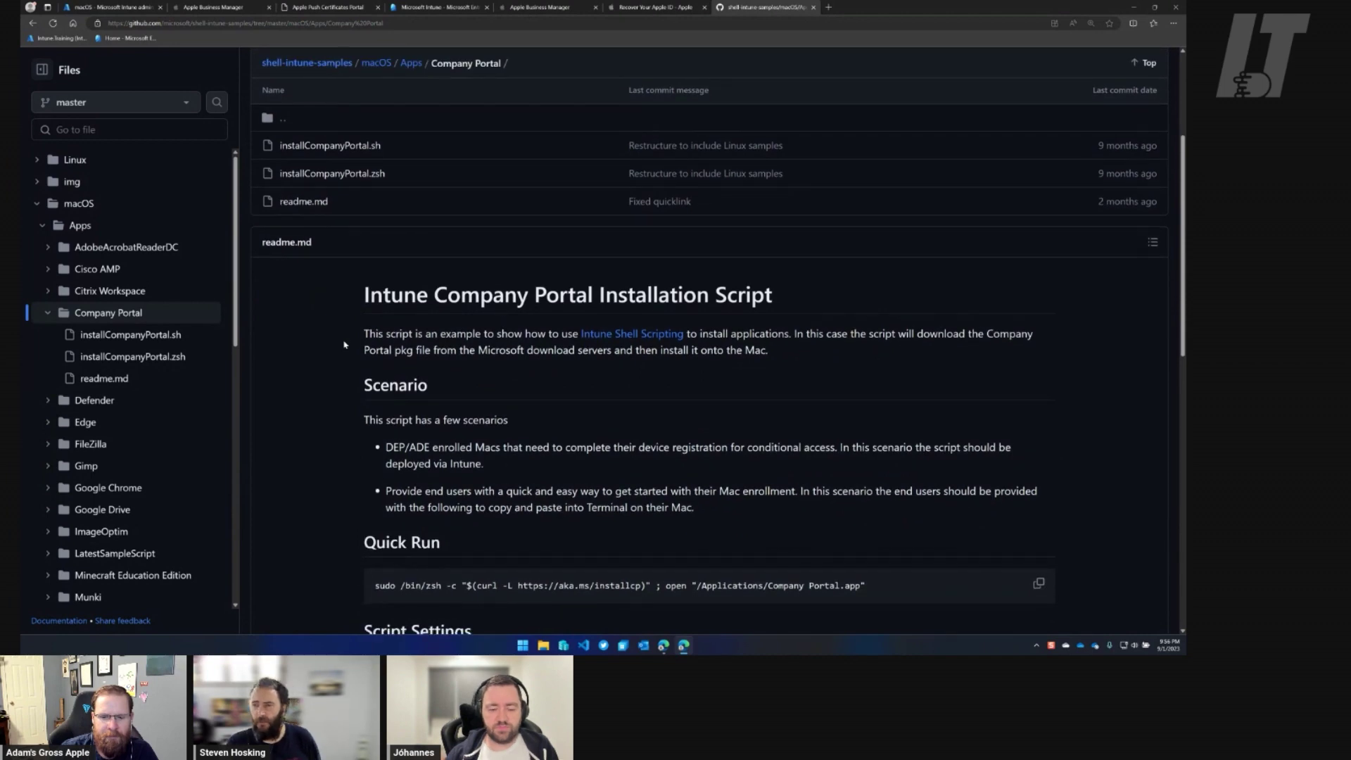
{"action": "scroll", "coordinate": [380, 282], "scroll_direction": "up", "scroll_amount": 2}
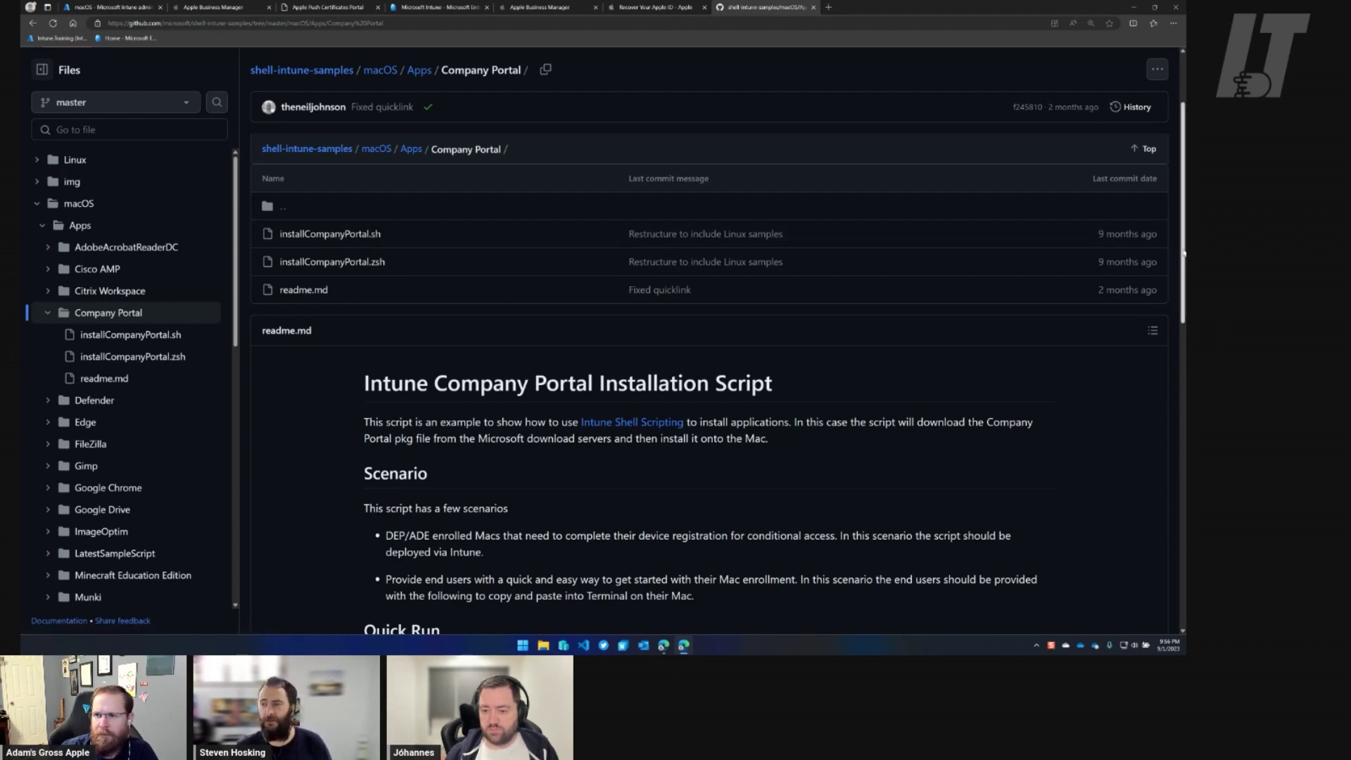
{"action": "left_click_drag", "start_coordinate": [1183, 254], "coordinate": [1183, 360]}
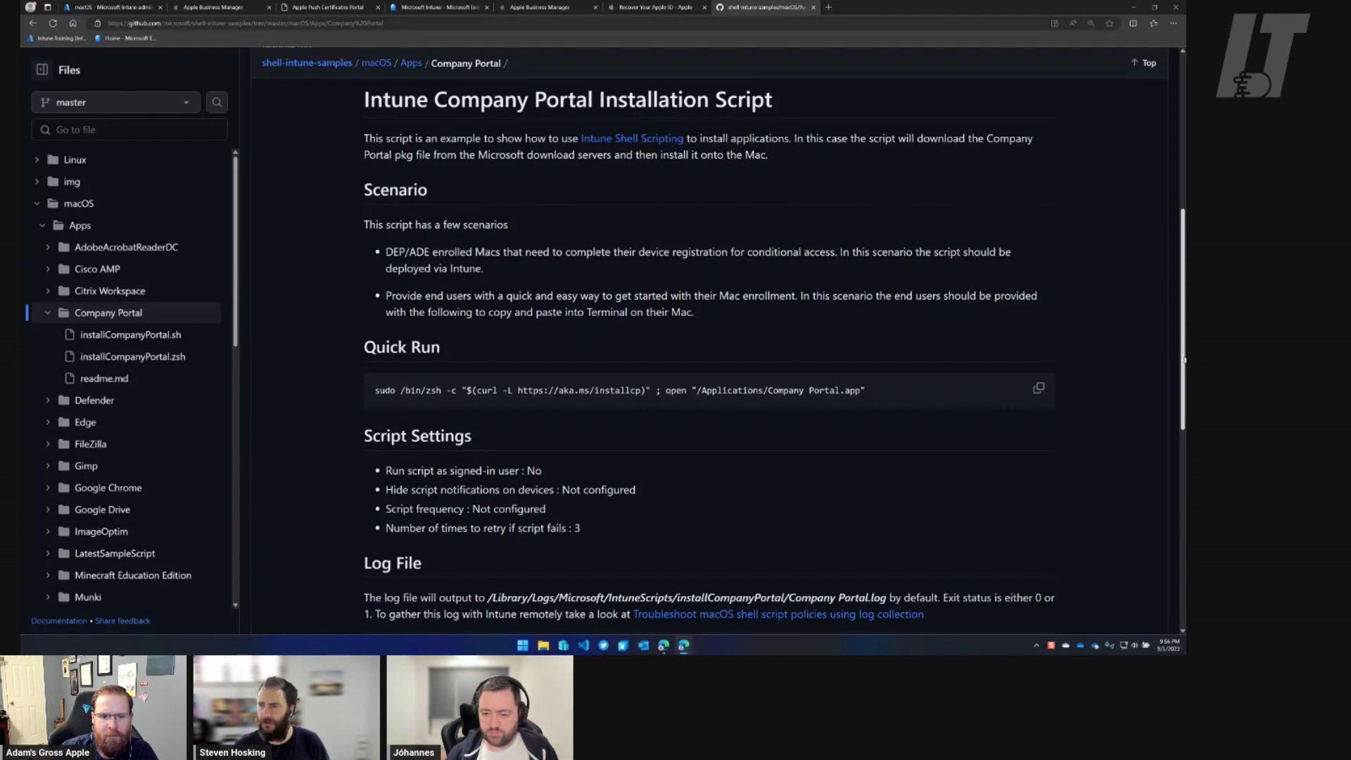
{"action": "scroll", "coordinate": [1184, 360], "scroll_direction": "down", "scroll_amount": 1}
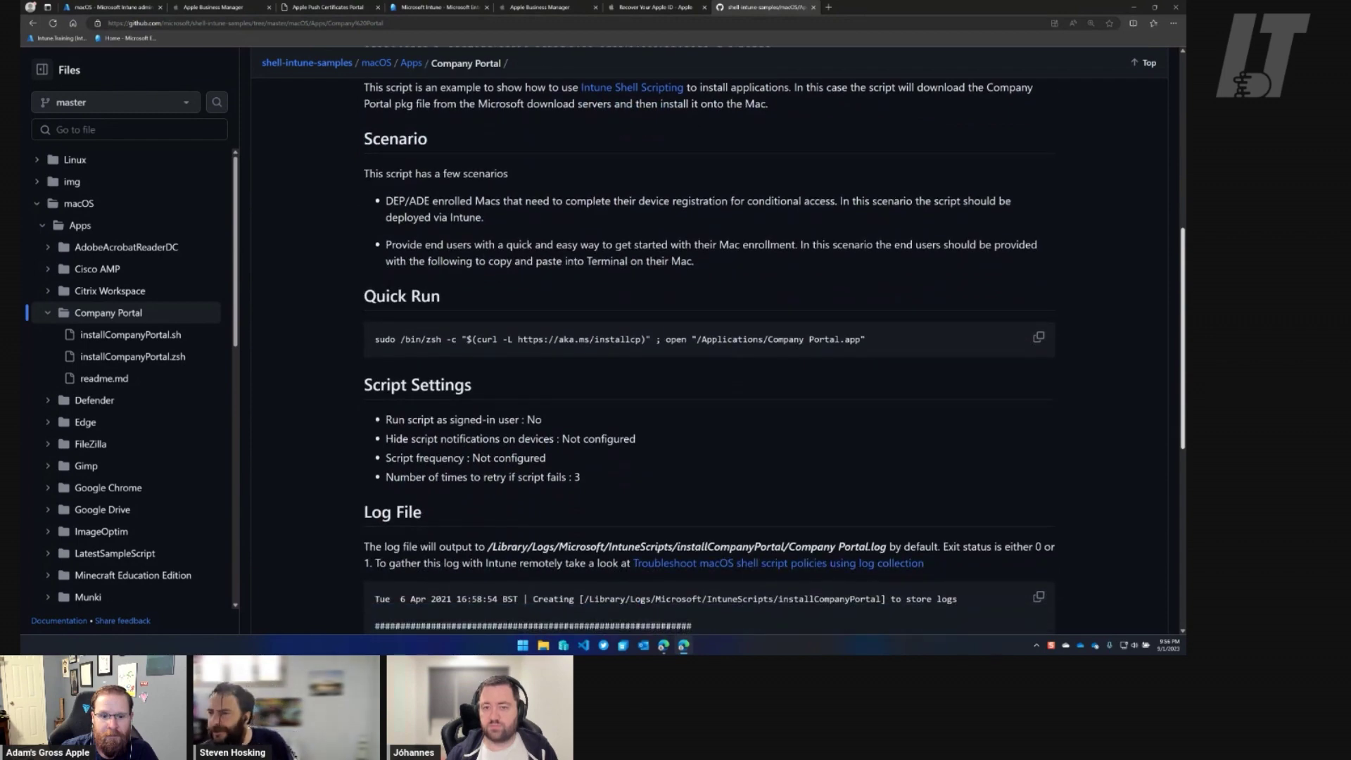
{"action": "scroll", "coordinate": [1184, 360], "scroll_direction": "down", "scroll_amount": 1}
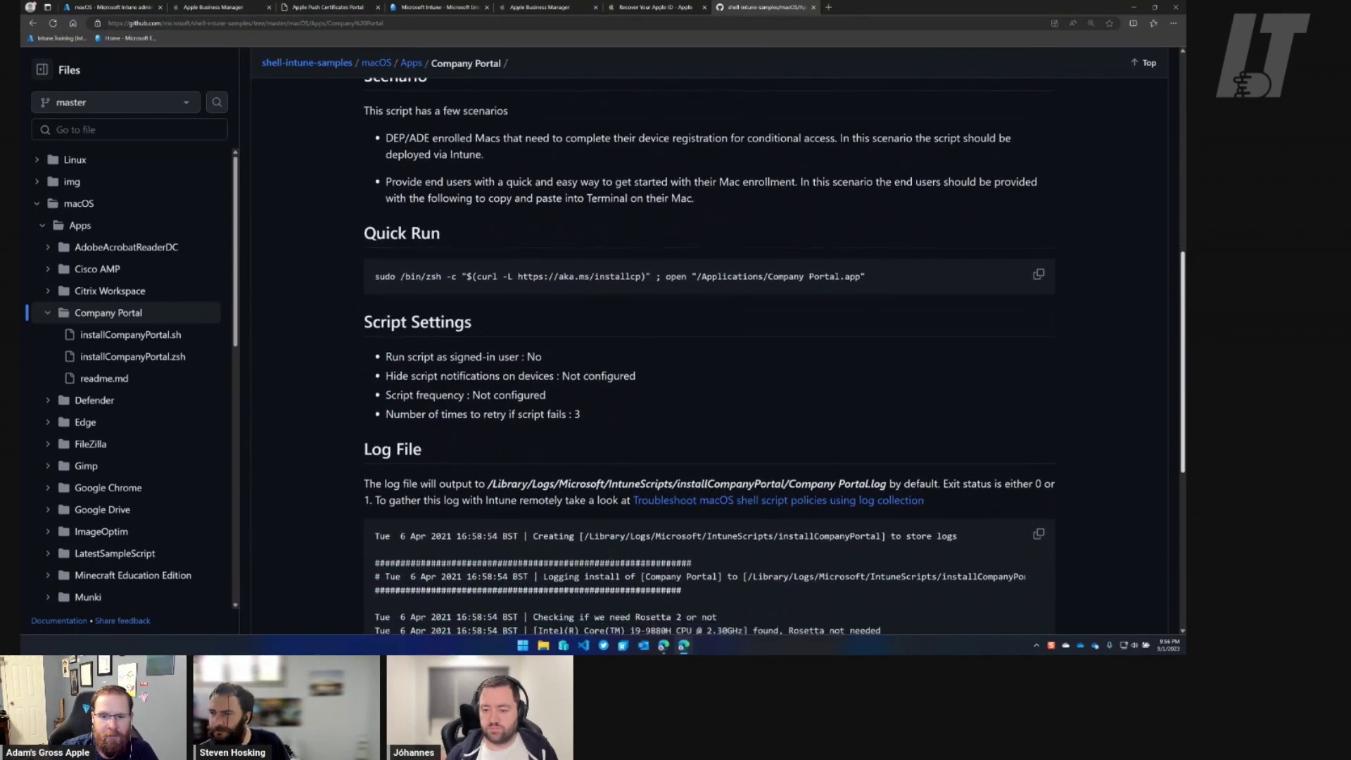
{"action": "scroll", "coordinate": [1184, 360], "scroll_direction": "down", "scroll_amount": 5}
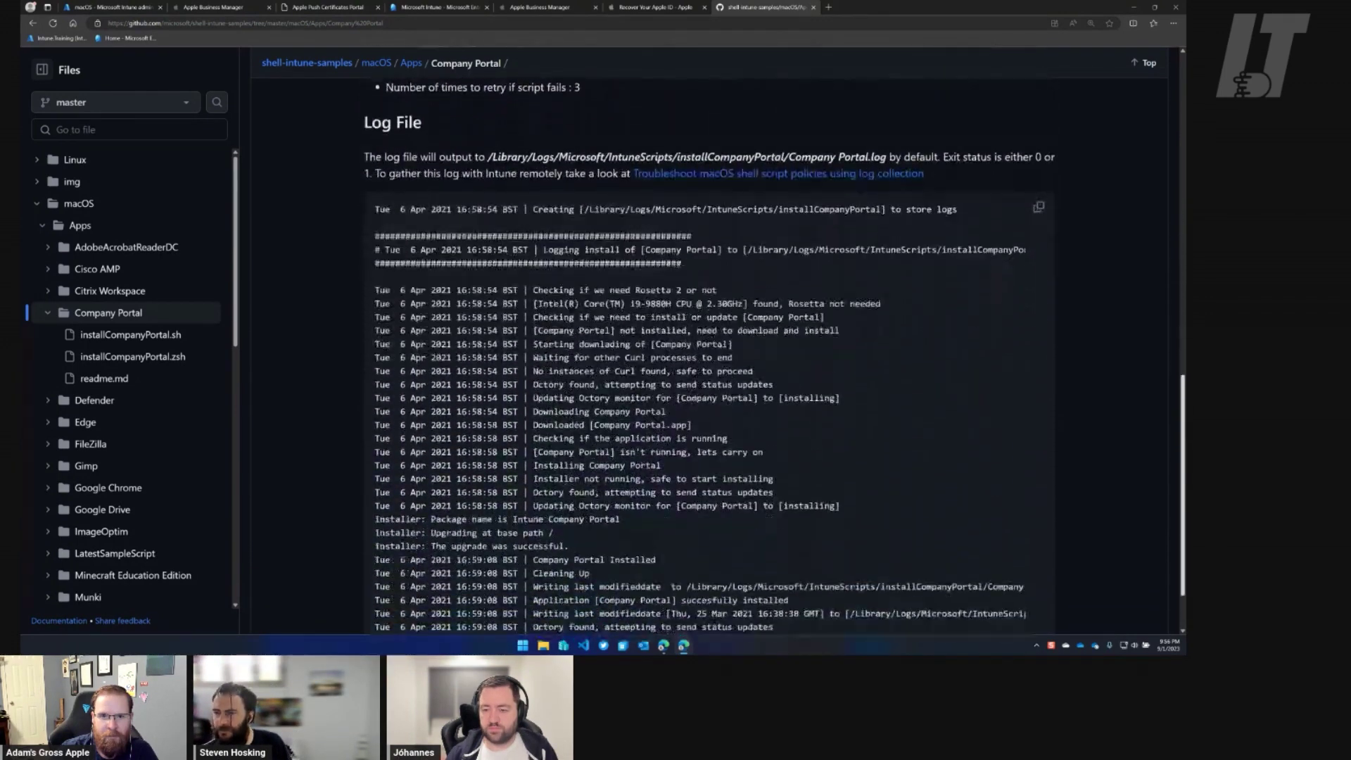
{"action": "scroll", "coordinate": [709, 360], "scroll_direction": "down", "scroll_amount": 1}
{"action": "scroll", "coordinate": [360, 356], "scroll_direction": "up", "scroll_amount": 15}
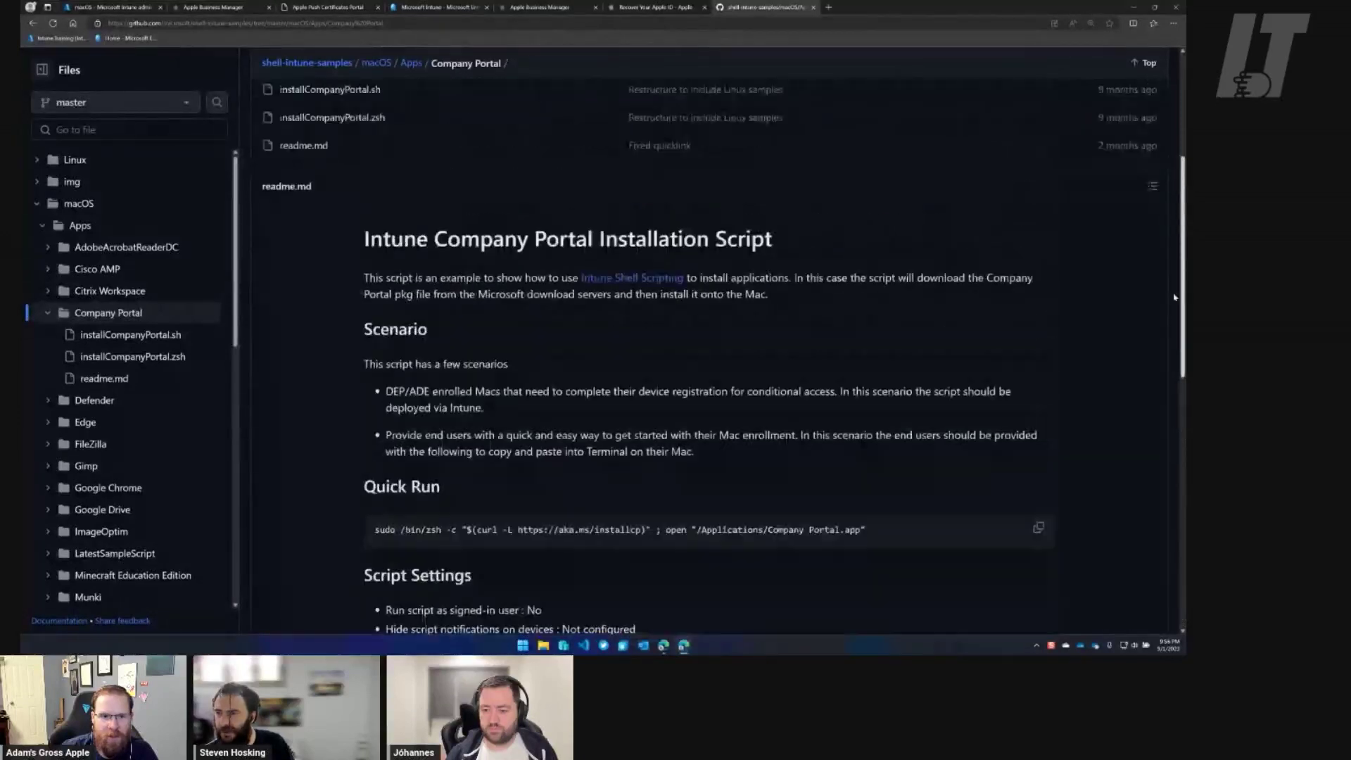
{"action": "left_click", "coordinate": [361, 356]}
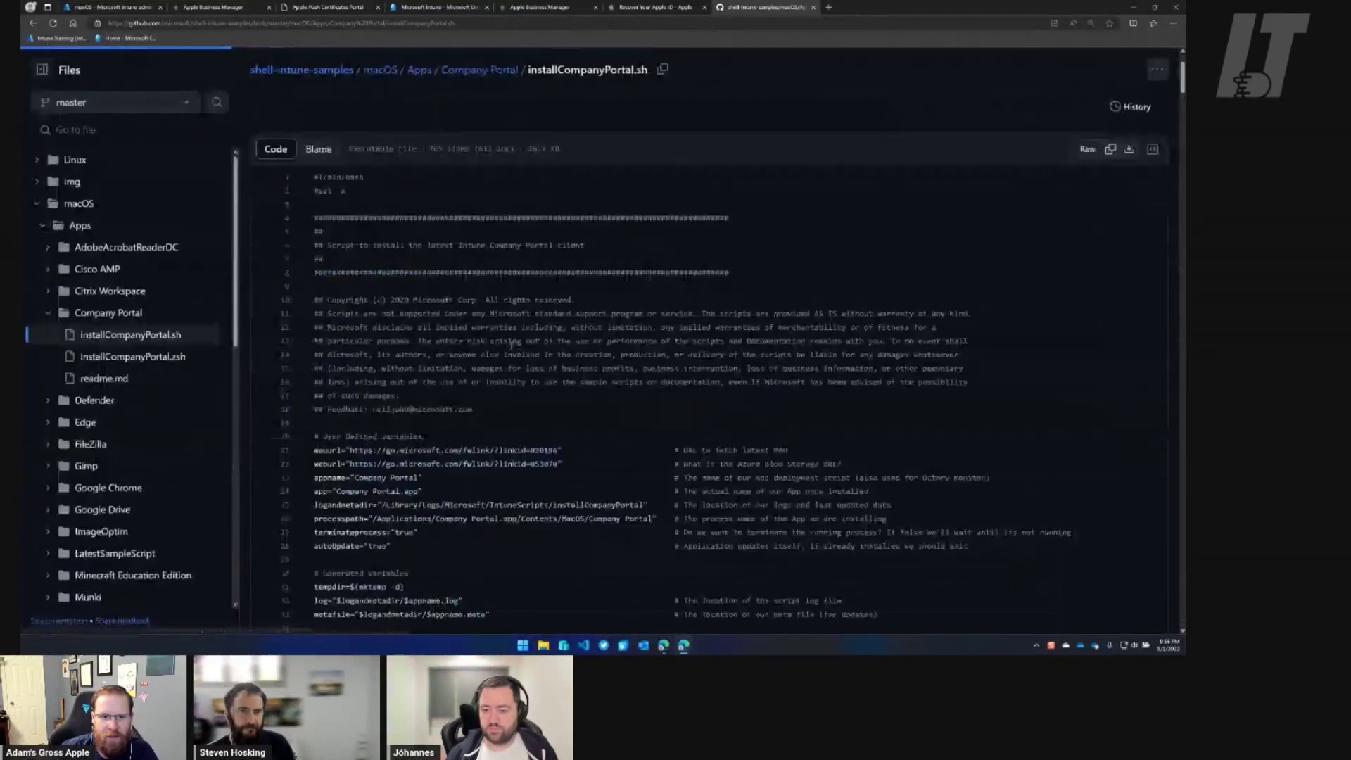
{"action": "scroll", "coordinate": [609, 357], "scroll_direction": "down", "scroll_amount": 2}
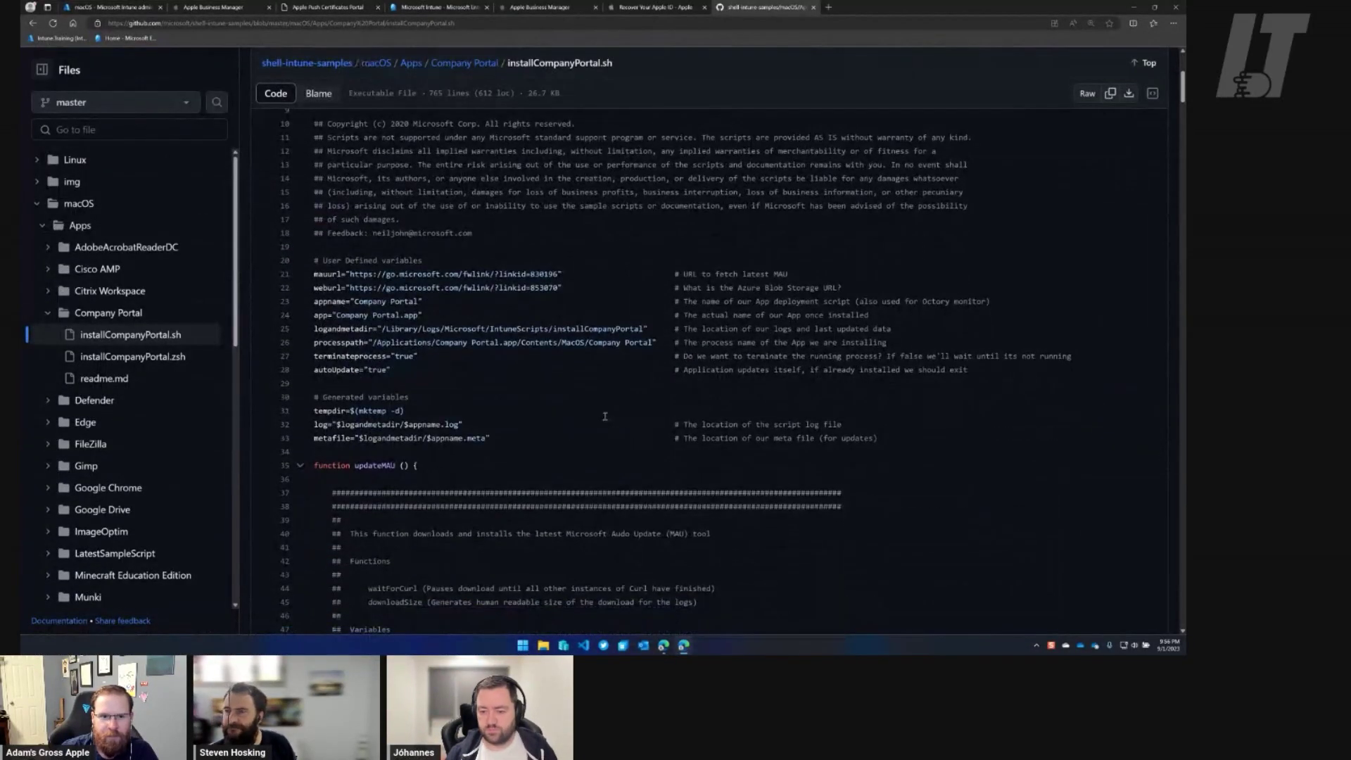
{"action": "scroll", "coordinate": [606, 387], "scroll_direction": "down", "scroll_amount": 3}
{"action": "scroll", "coordinate": [604, 416], "scroll_direction": "down", "scroll_amount": 20}
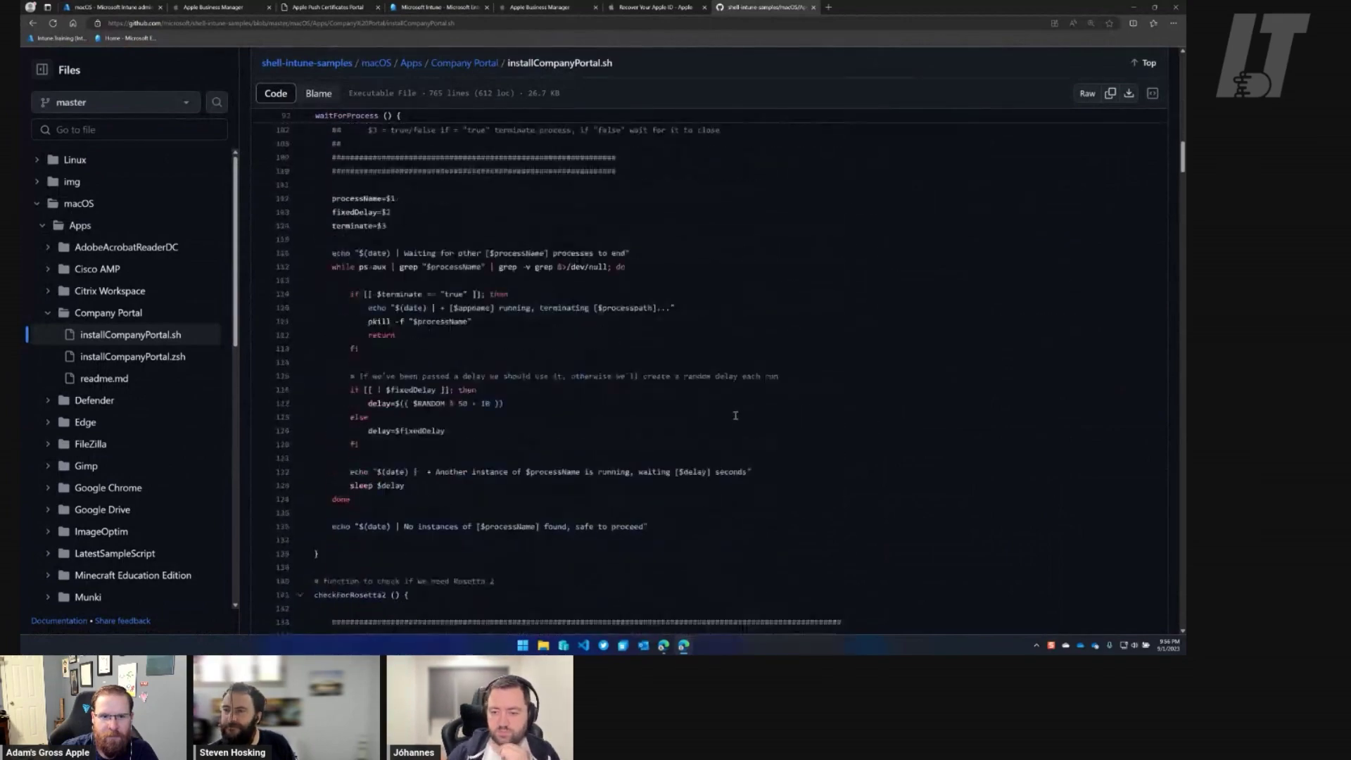
{"action": "scroll", "coordinate": [735, 415], "scroll_direction": "down", "scroll_amount": 20}
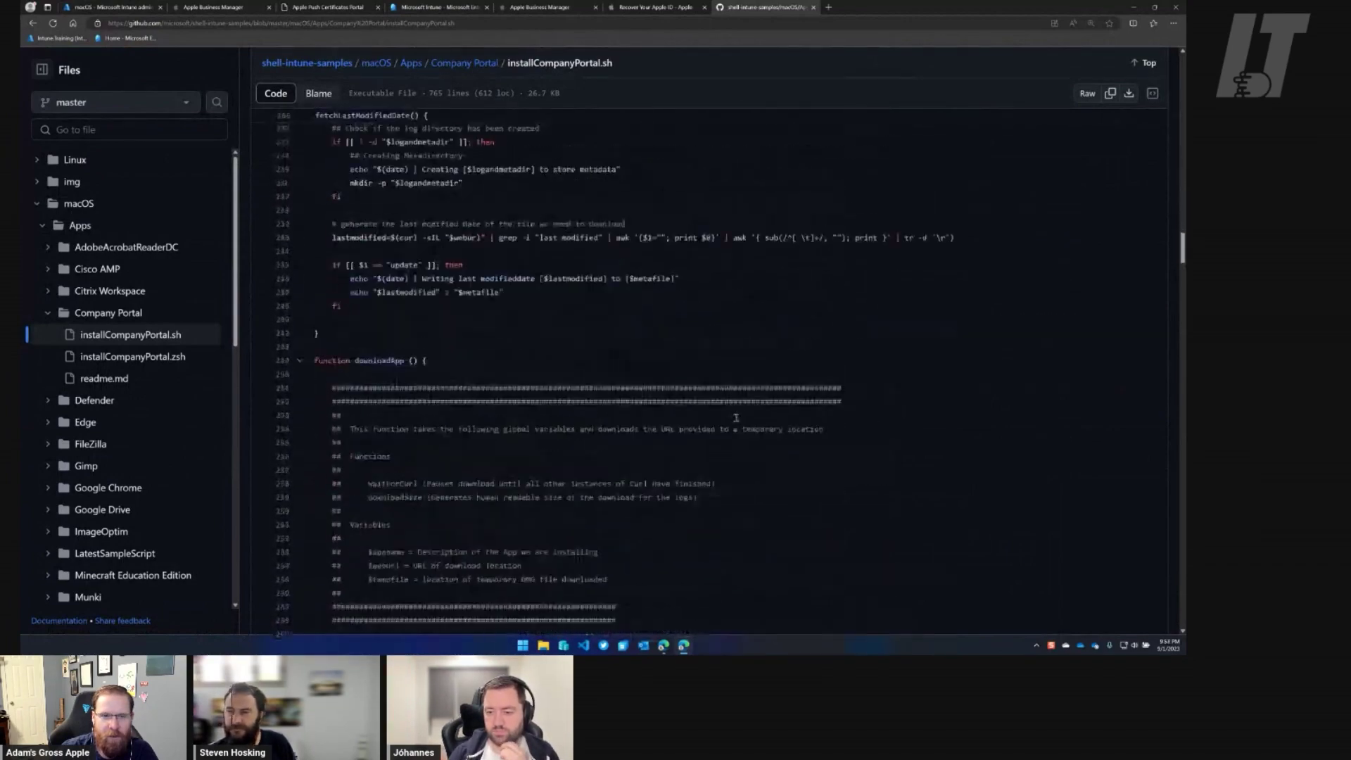
{"action": "scroll", "coordinate": [735, 420], "scroll_direction": "up", "scroll_amount": 20}
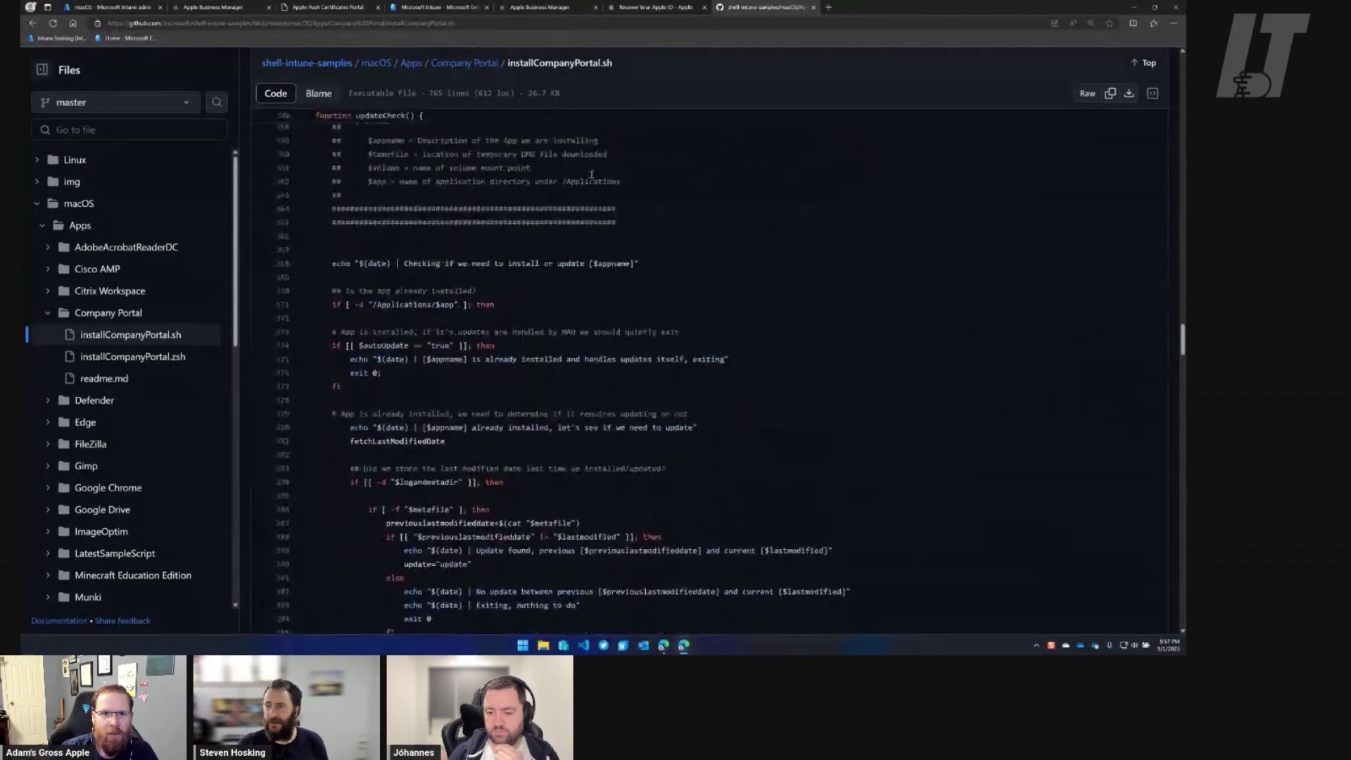
Step: Return to the Company Portal folder and copy the aka.ms/installcp link from Quick Run
{"action": "left_click", "coordinate": [475, 63]}
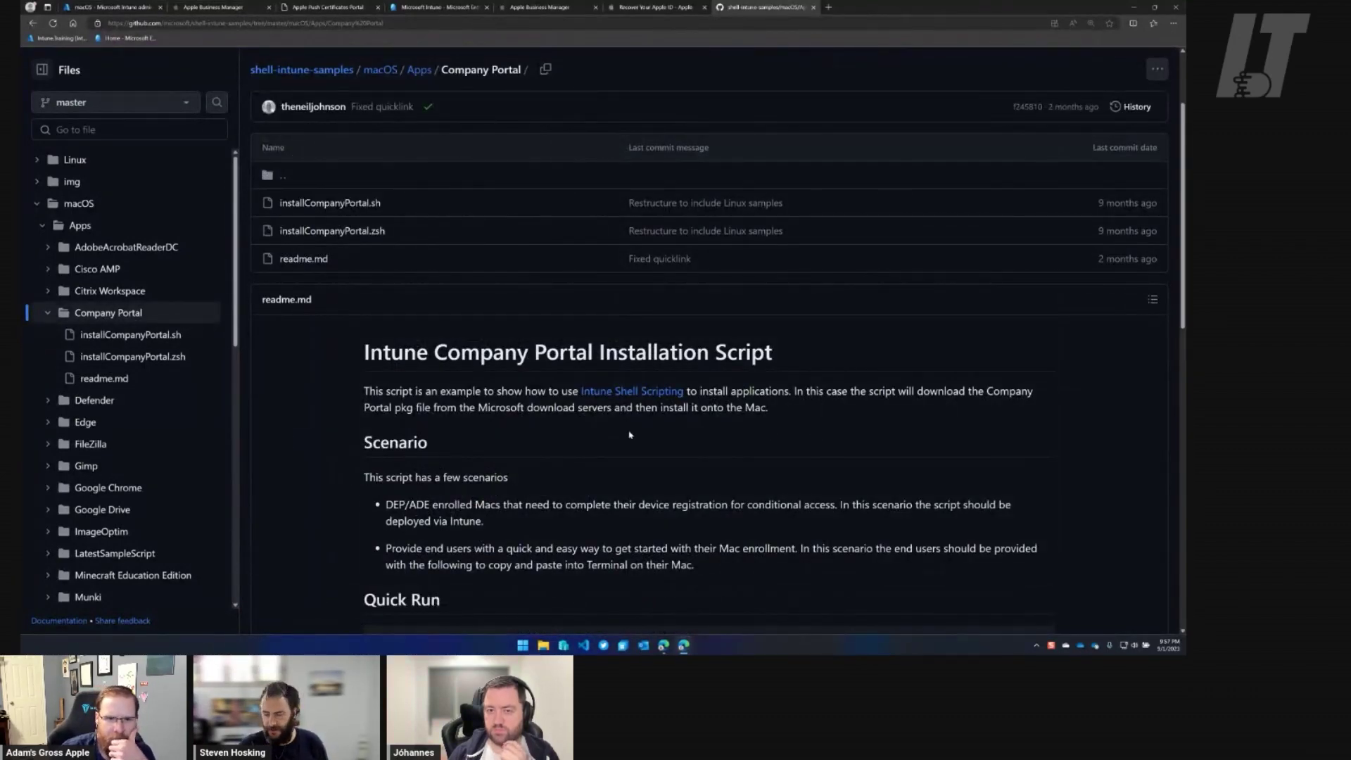
{"action": "scroll", "coordinate": [661, 405], "scroll_direction": "down", "scroll_amount": 1}
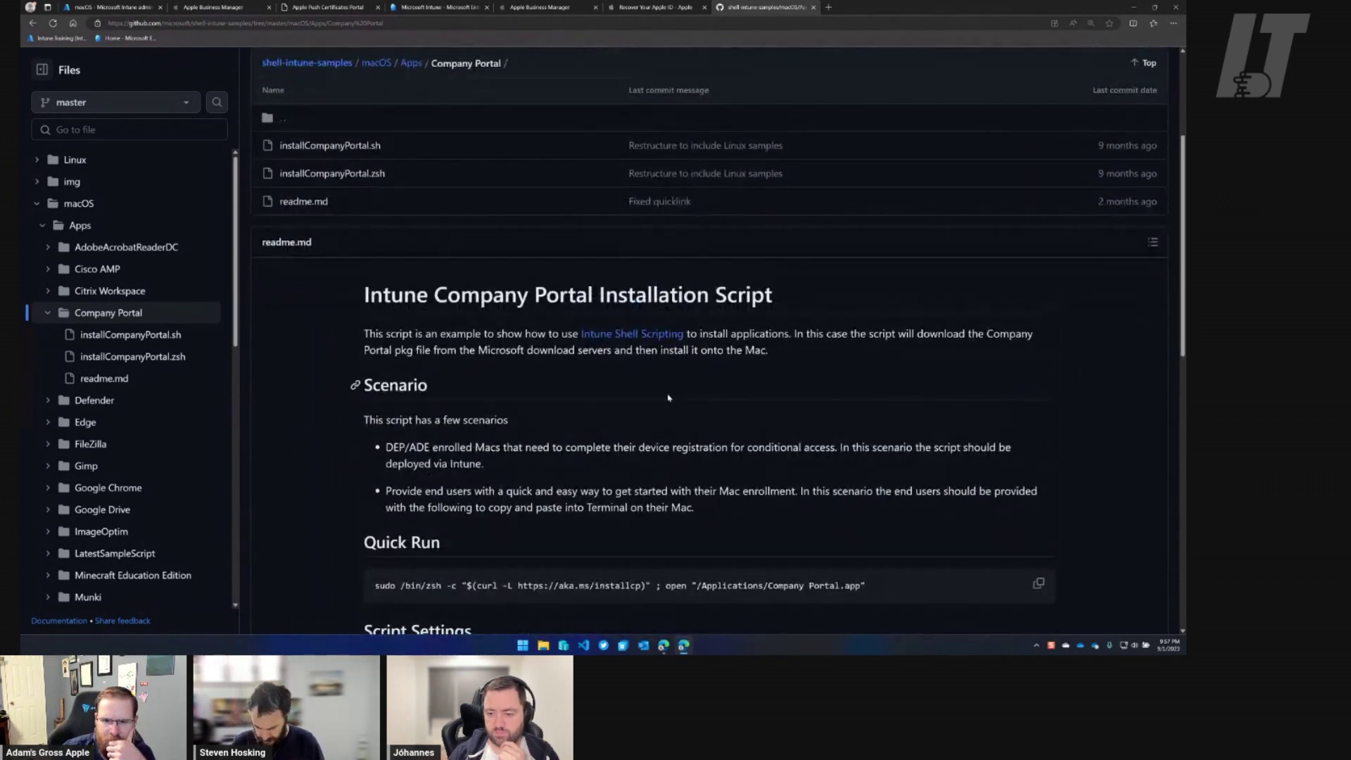
{"action": "scroll", "coordinate": [667, 398], "scroll_direction": "down", "scroll_amount": 1}
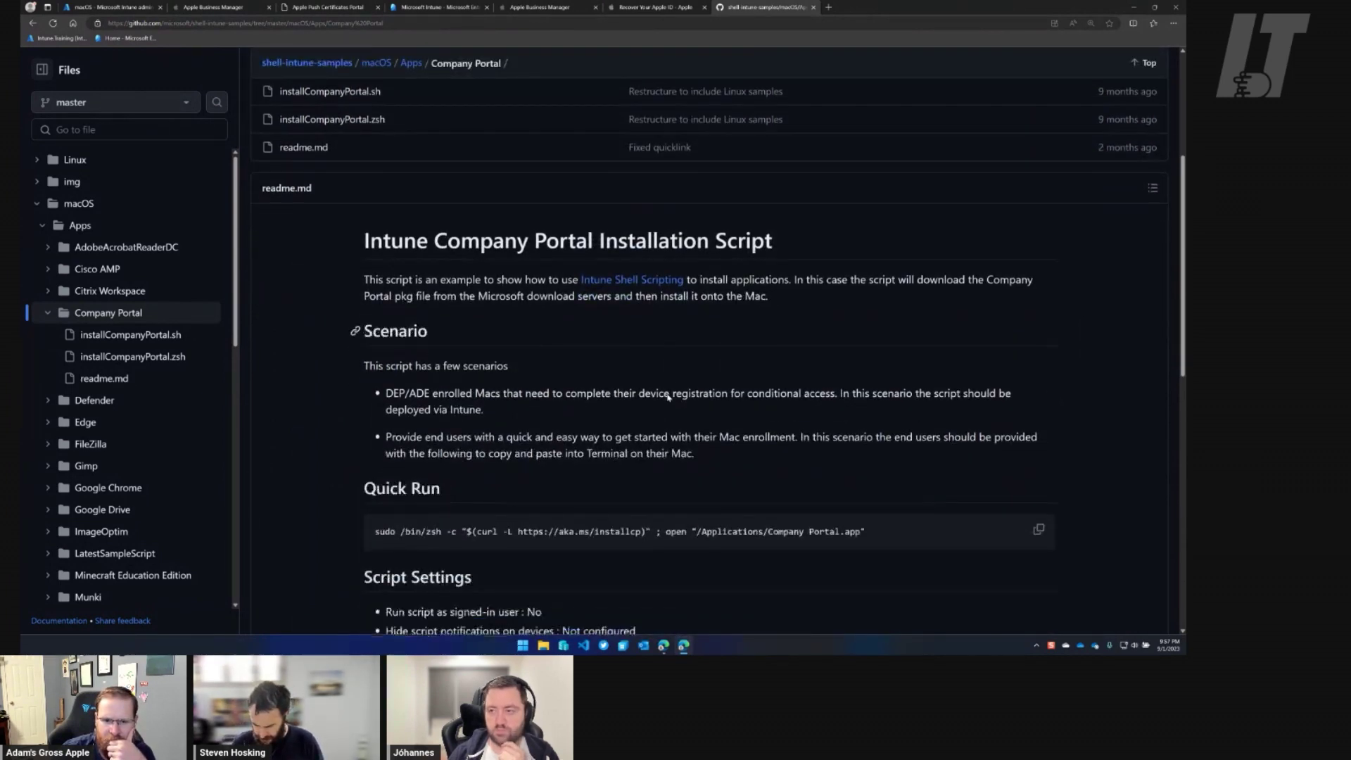
{"action": "left_click_drag", "start_coordinate": [517, 501], "coordinate": [641, 500]}
{"action": "key", "text": "ctrl+c"}
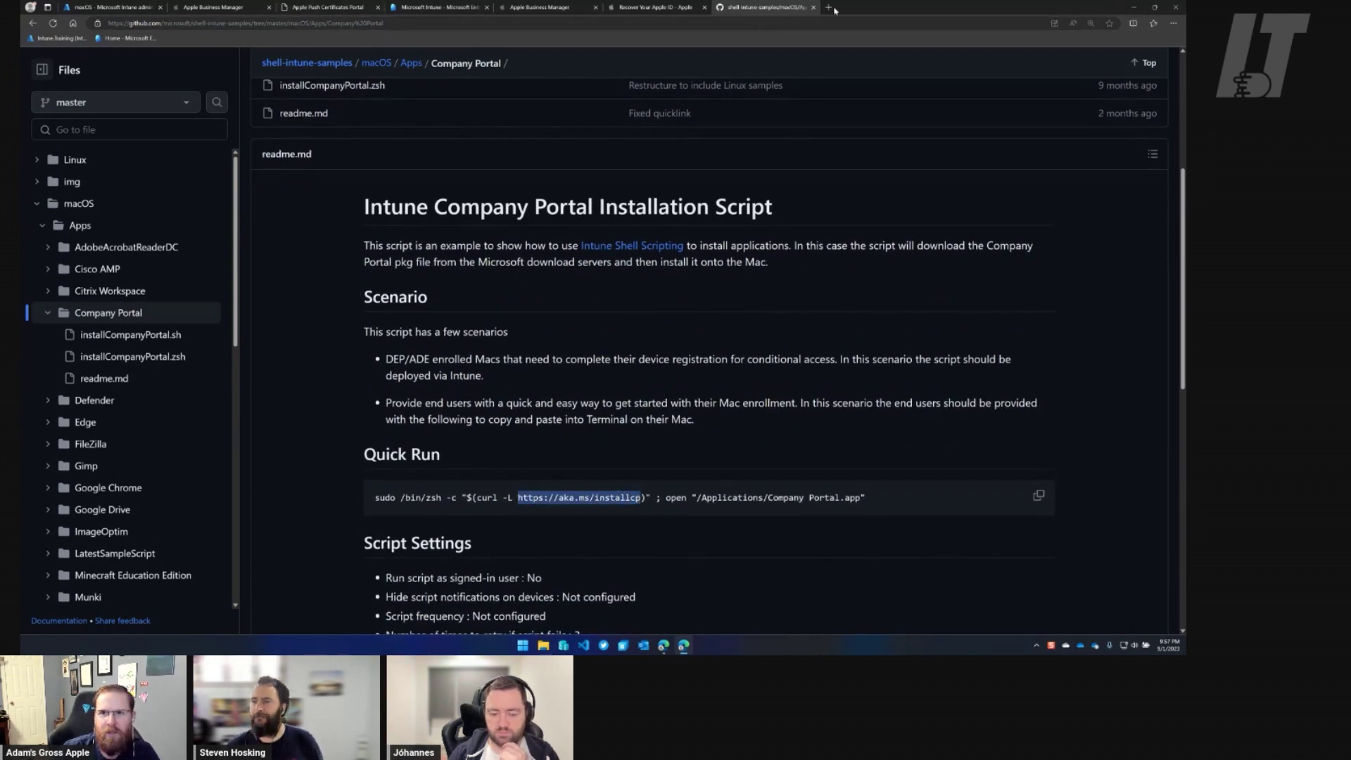
Step: Load the aka.ms/installcp link in a new tab to see the raw script, then reselect it on the readme
{"action": "left_click", "coordinate": [828, 7]}
{"action": "key", "text": "ctrl+v"}
{"action": "key", "text": "Return"}
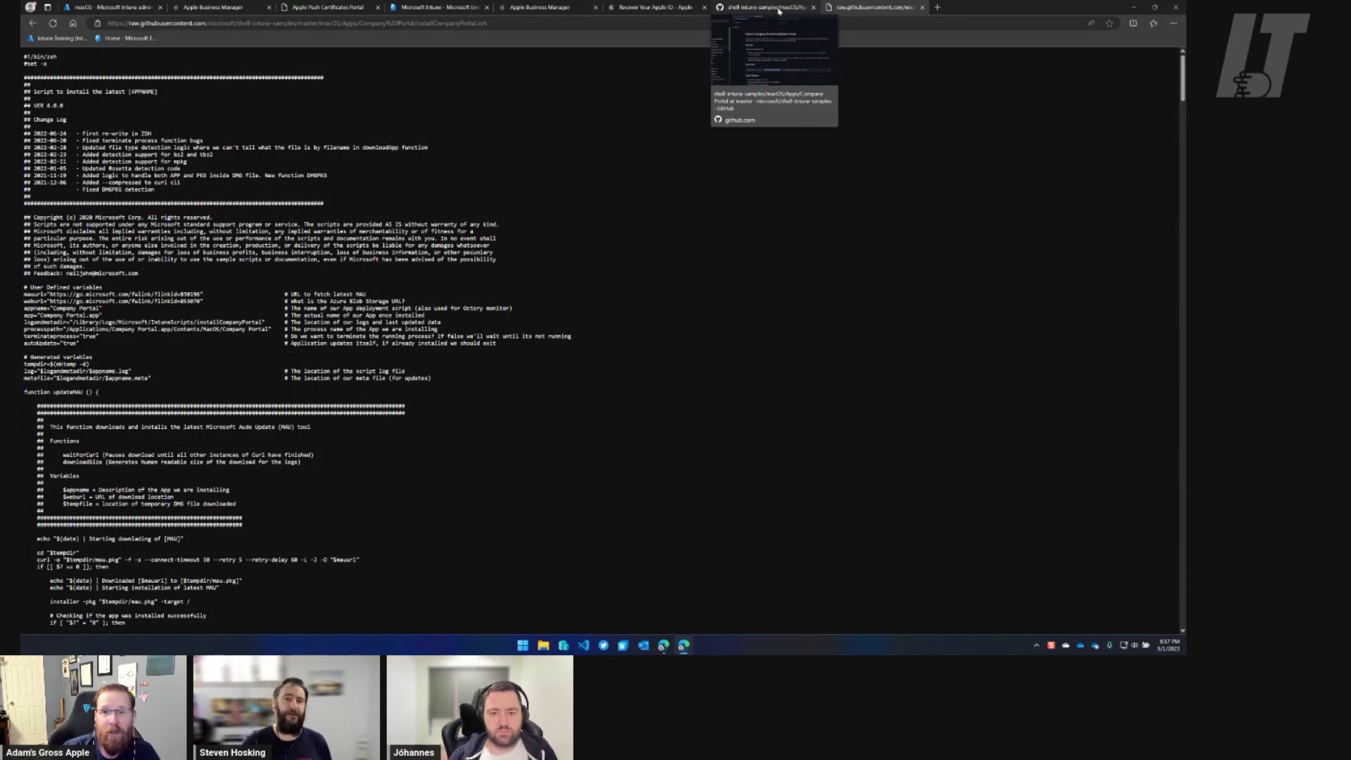
{"action": "left_click", "coordinate": [779, 11]}
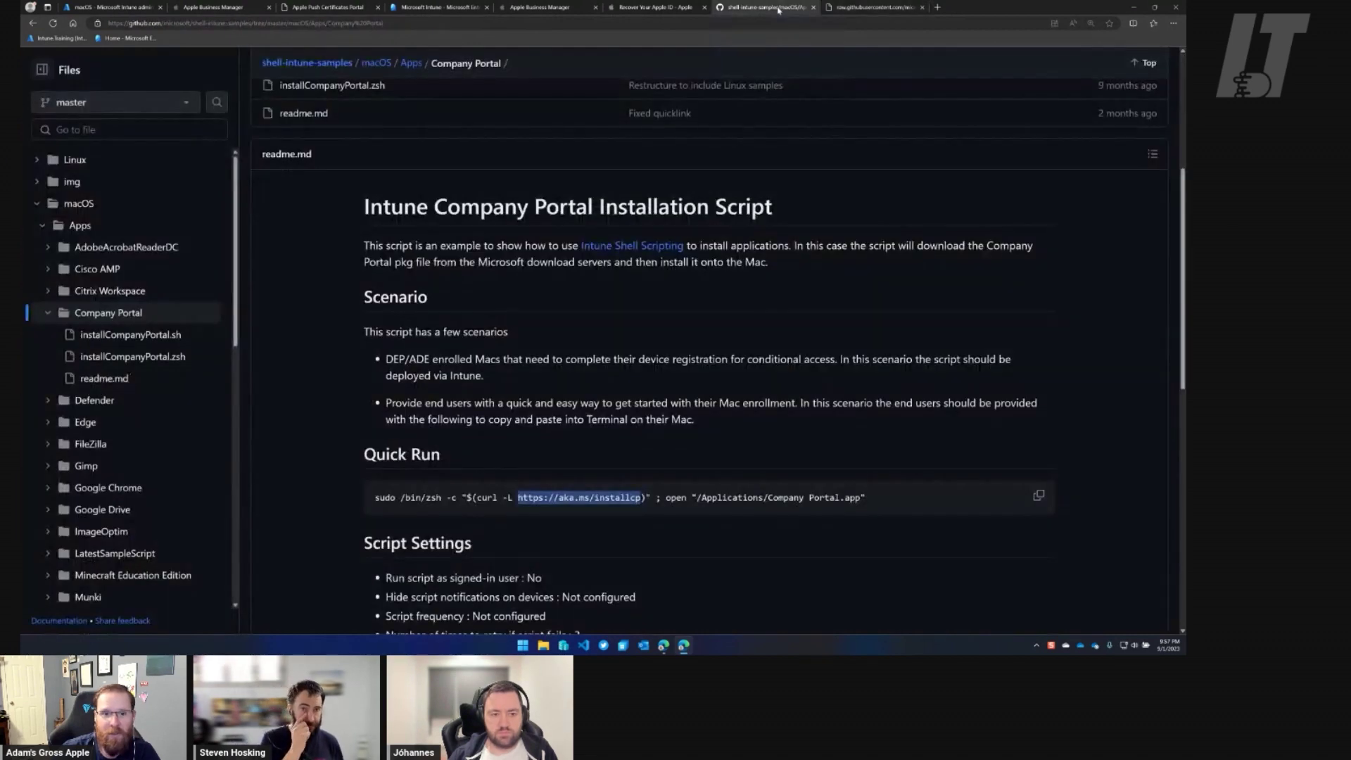
{"action": "left_click", "coordinate": [609, 500]}
{"action": "left_click_drag", "start_coordinate": [518, 498], "coordinate": [639, 497]}
{"action": "scroll", "coordinate": [370, 331], "scroll_direction": "up", "scroll_amount": 4}
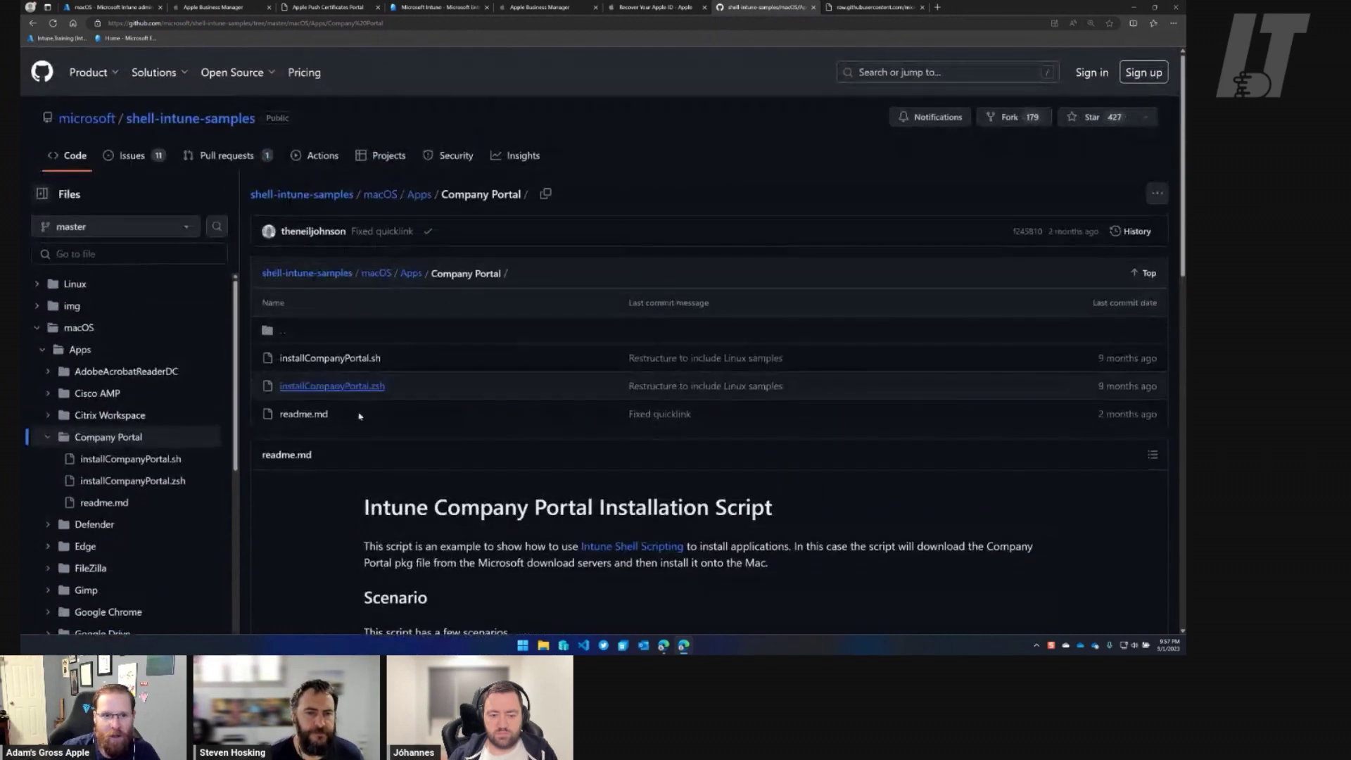
Step: View installCompanyPortal.sh as raw plain text, then go back to its code view
{"action": "left_click", "coordinate": [370, 328]}
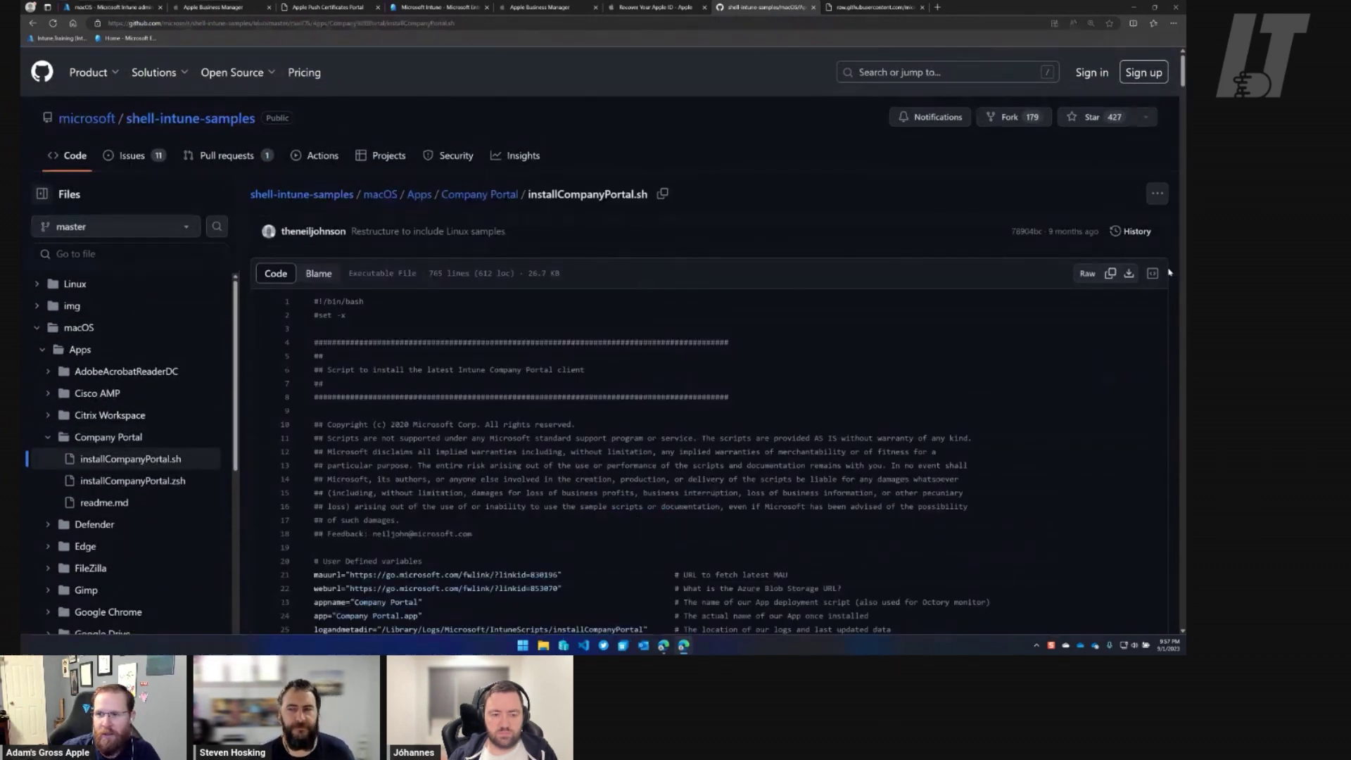
{"action": "left_click", "coordinate": [1087, 276]}
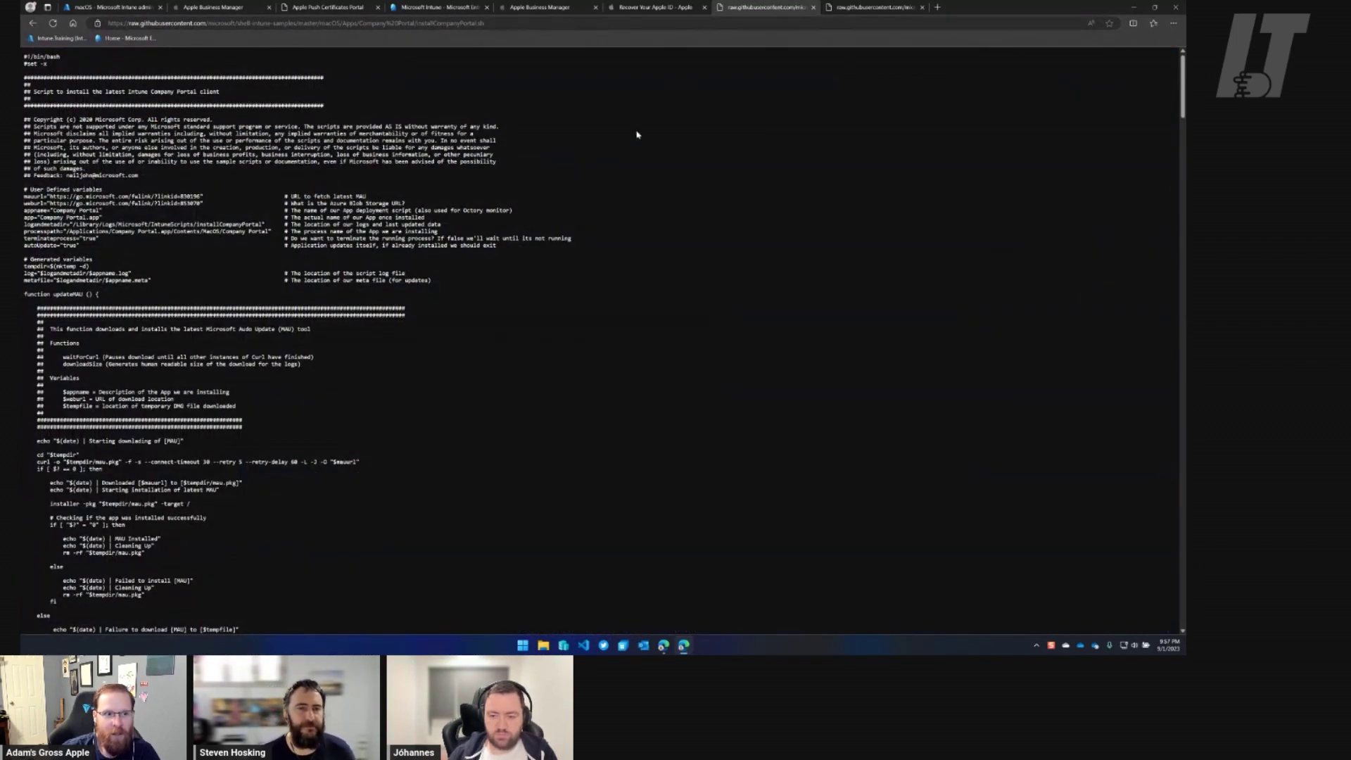
{"action": "key", "text": "alt+Left"}
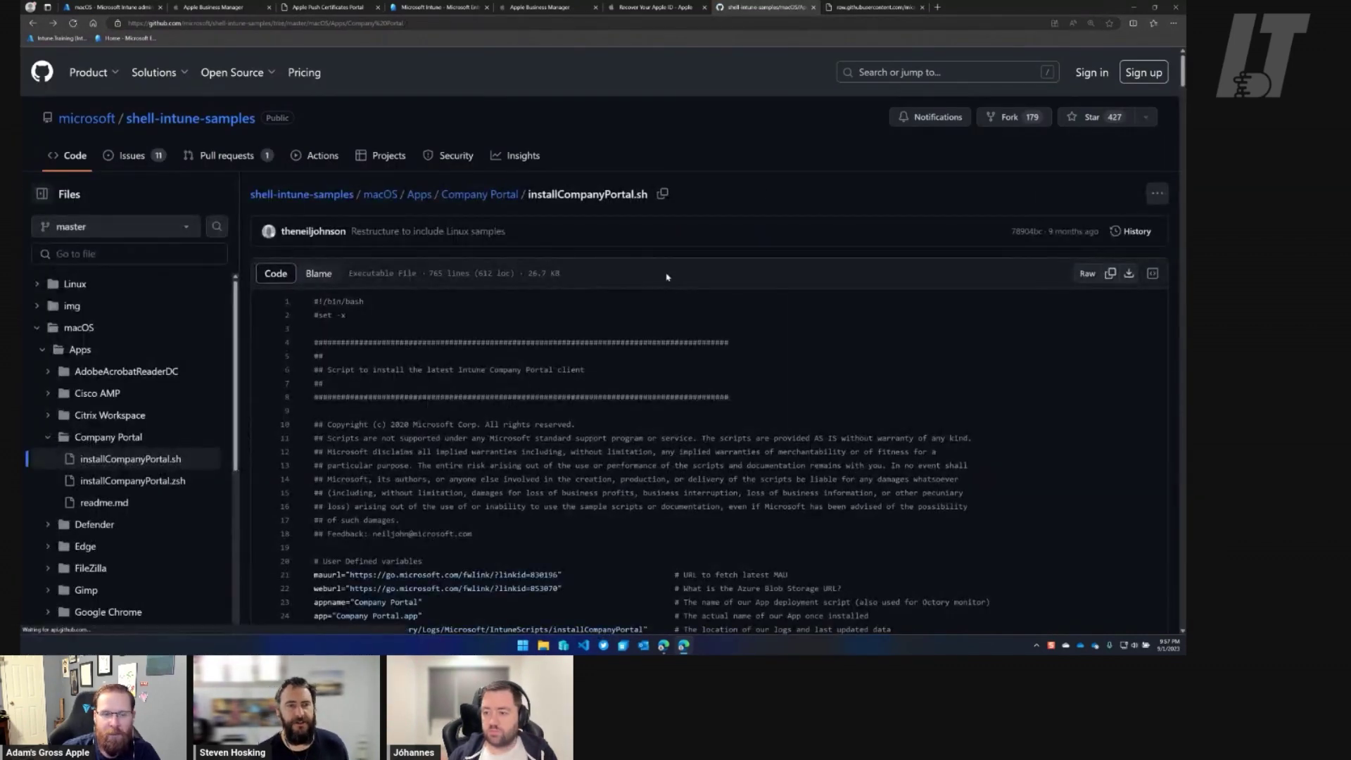
Step: Copy the full Quick Run install command from the Company Portal readme and return to Intune
{"action": "left_click", "coordinate": [501, 207]}
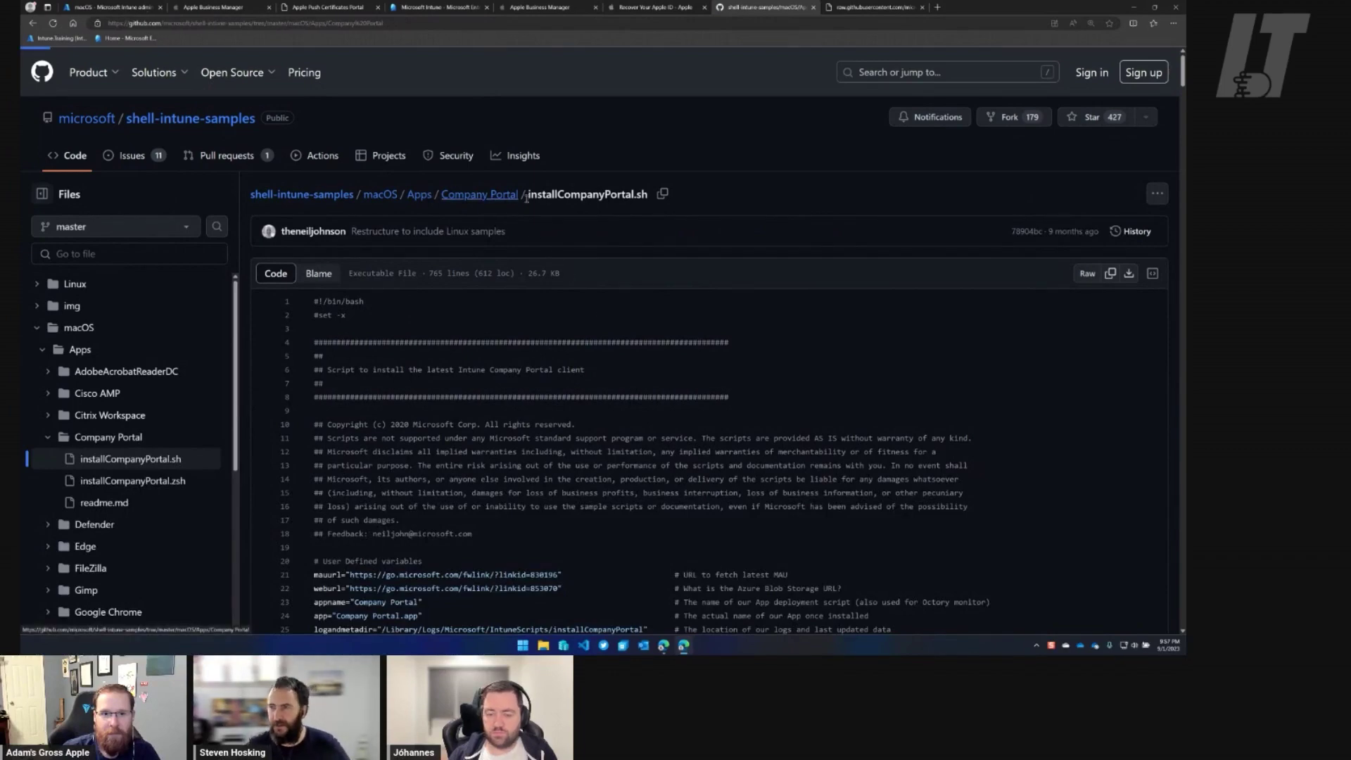
{"action": "scroll", "coordinate": [684, 368], "scroll_direction": "down", "scroll_amount": 5}
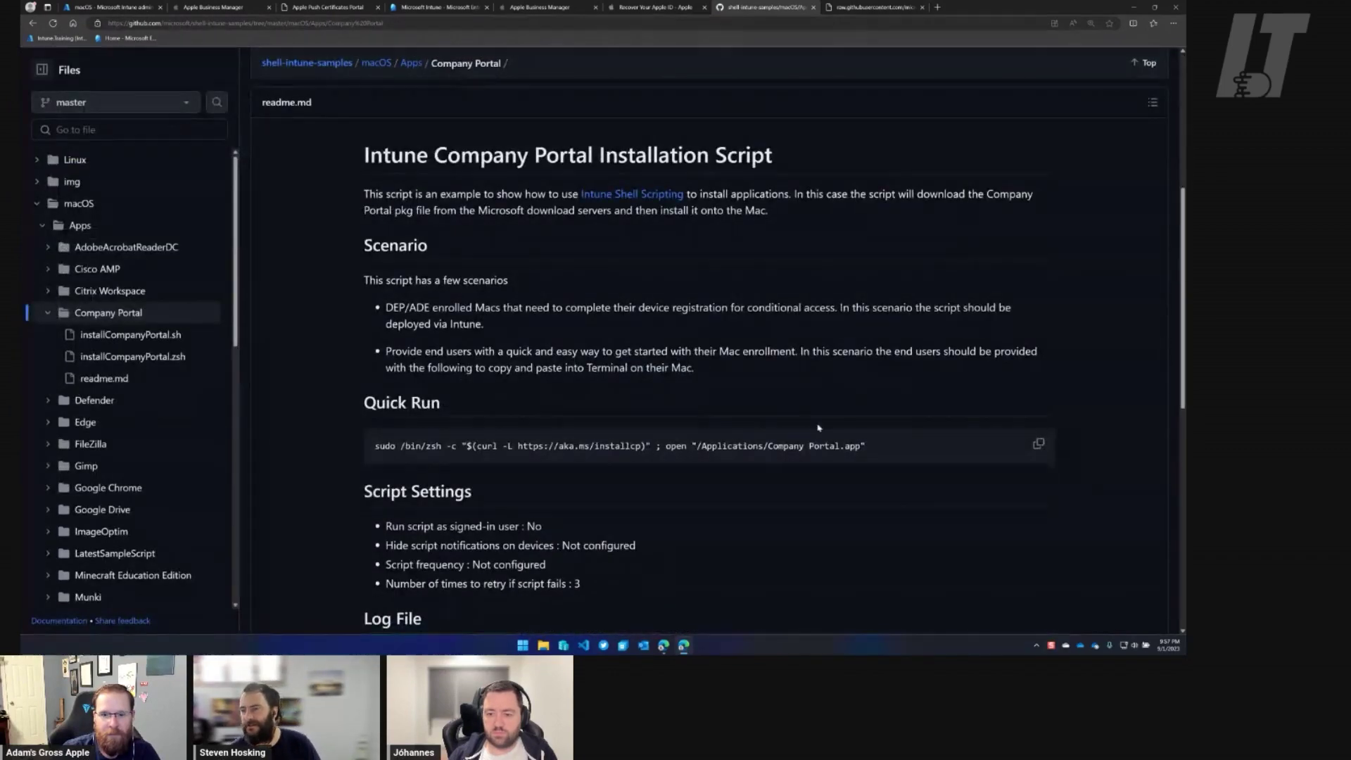
{"action": "left_click", "coordinate": [1039, 444]}
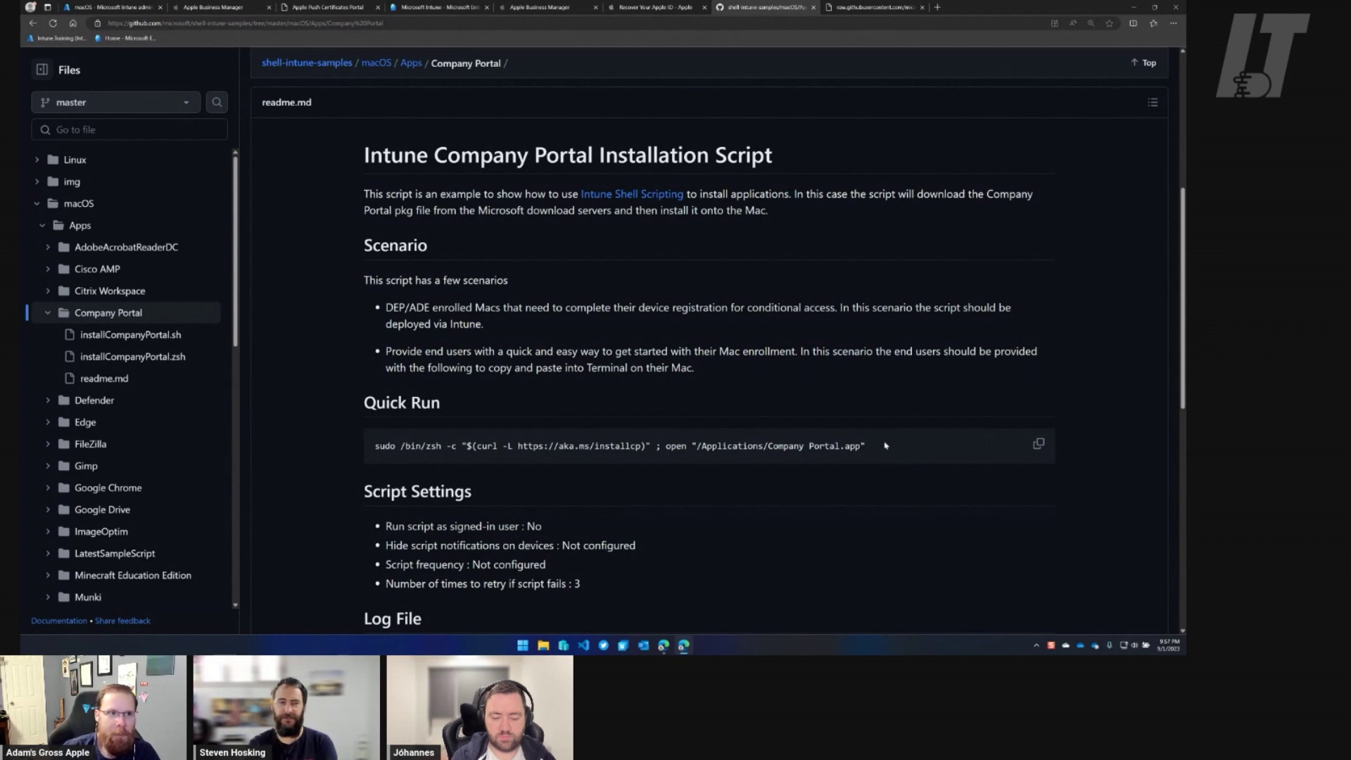
{"action": "left_click", "coordinate": [118, 9]}
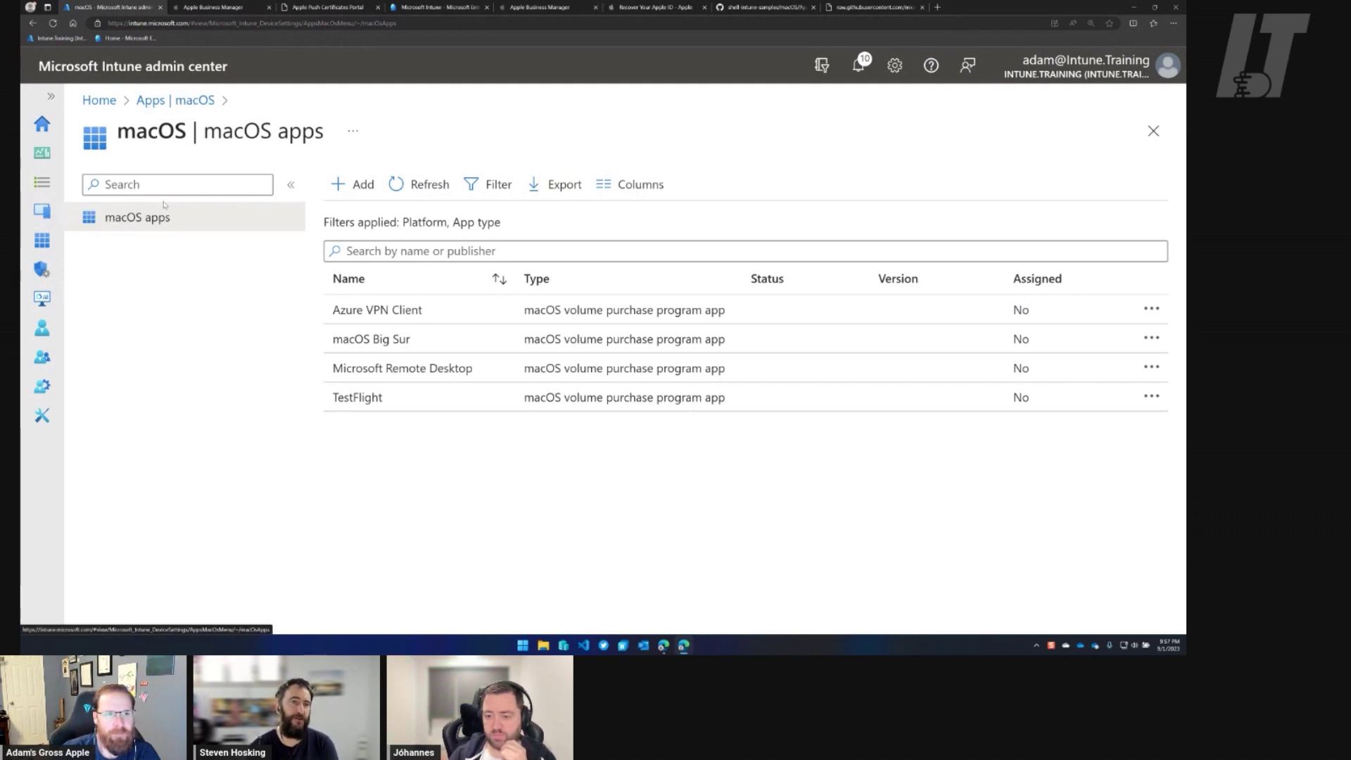
Step: Add a new macOS shell script named 'Company Portal Installer' and continue to Script settings
{"action": "left_click", "coordinate": [41, 211]}
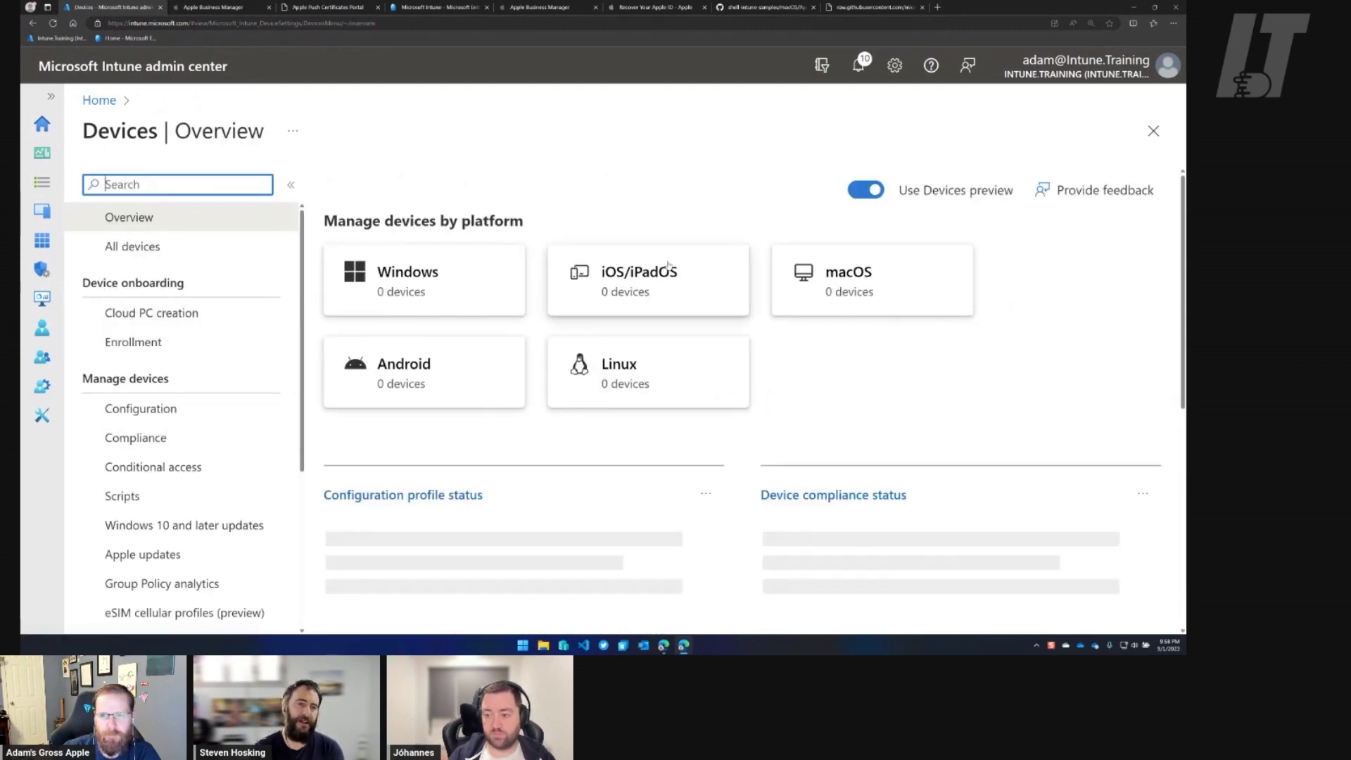
{"action": "left_click", "coordinate": [845, 280]}
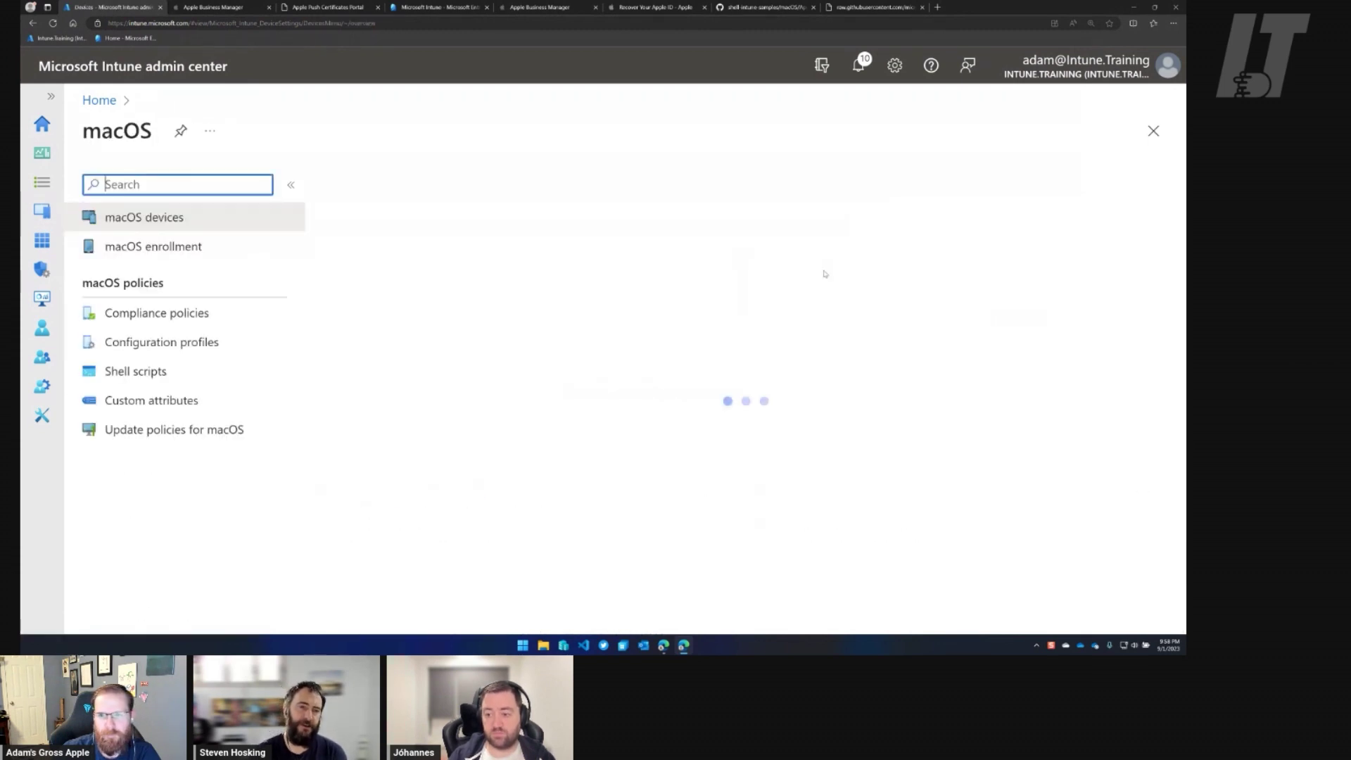
{"action": "left_click", "coordinate": [154, 371]}
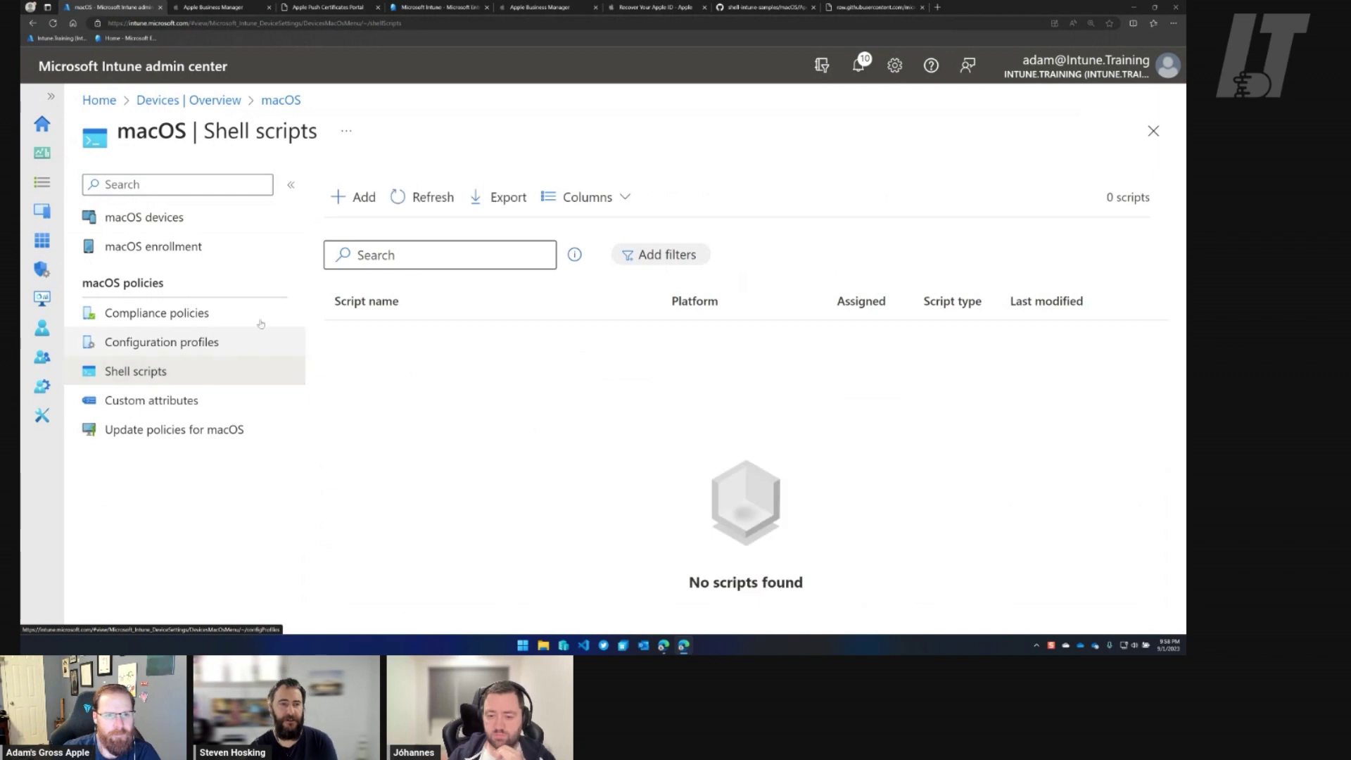
{"action": "left_click", "coordinate": [351, 200]}
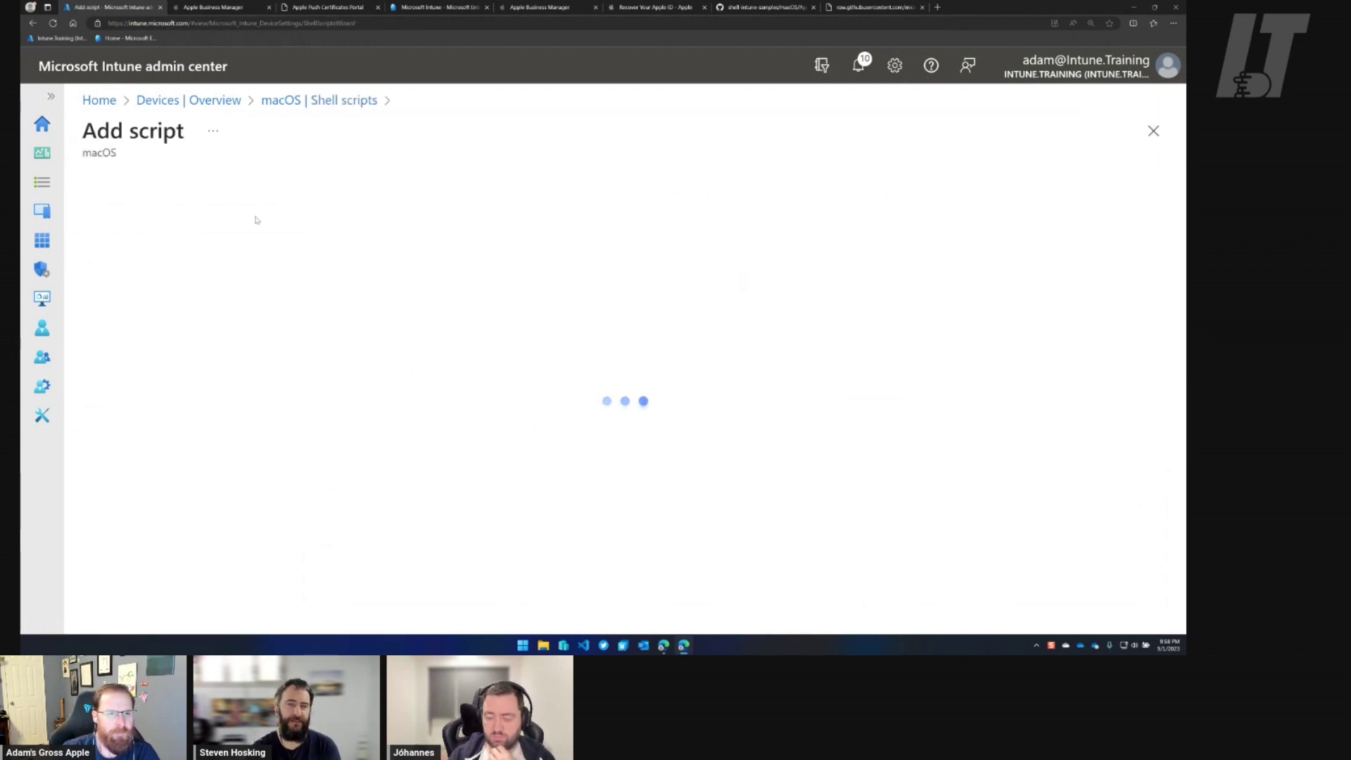
{"action": "left_click", "coordinate": [381, 242]}
{"action": "type", "text": "Compan"}
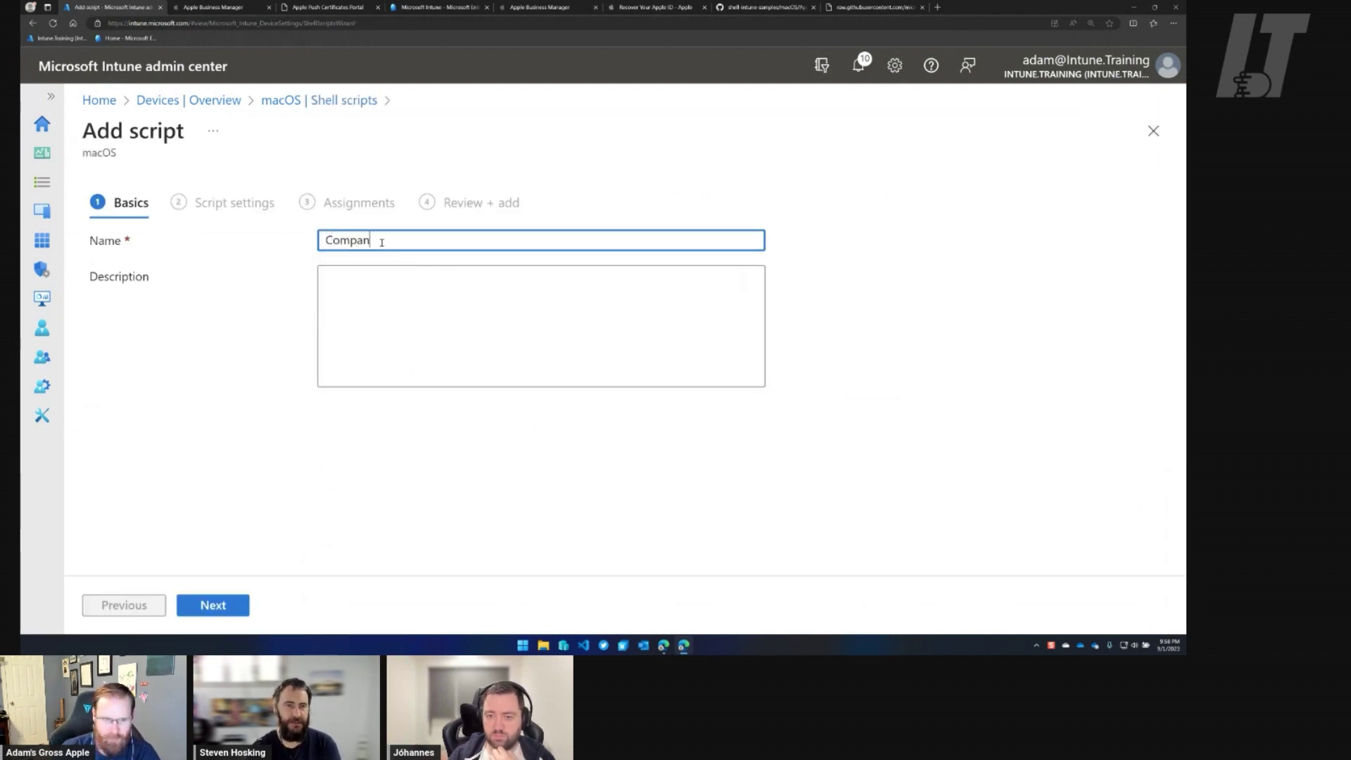
{"action": "type", "text": "y Portal Installer"}
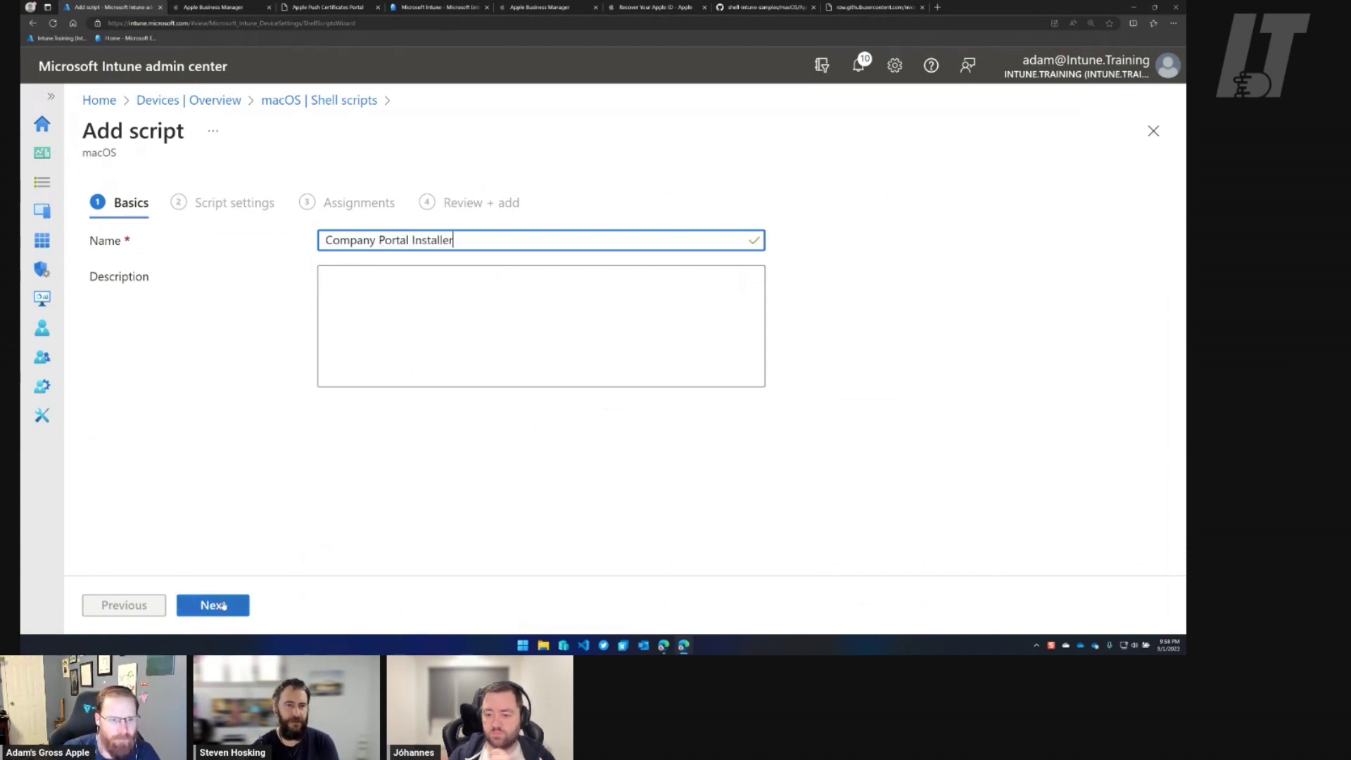
{"action": "left_click", "coordinate": [222, 606]}
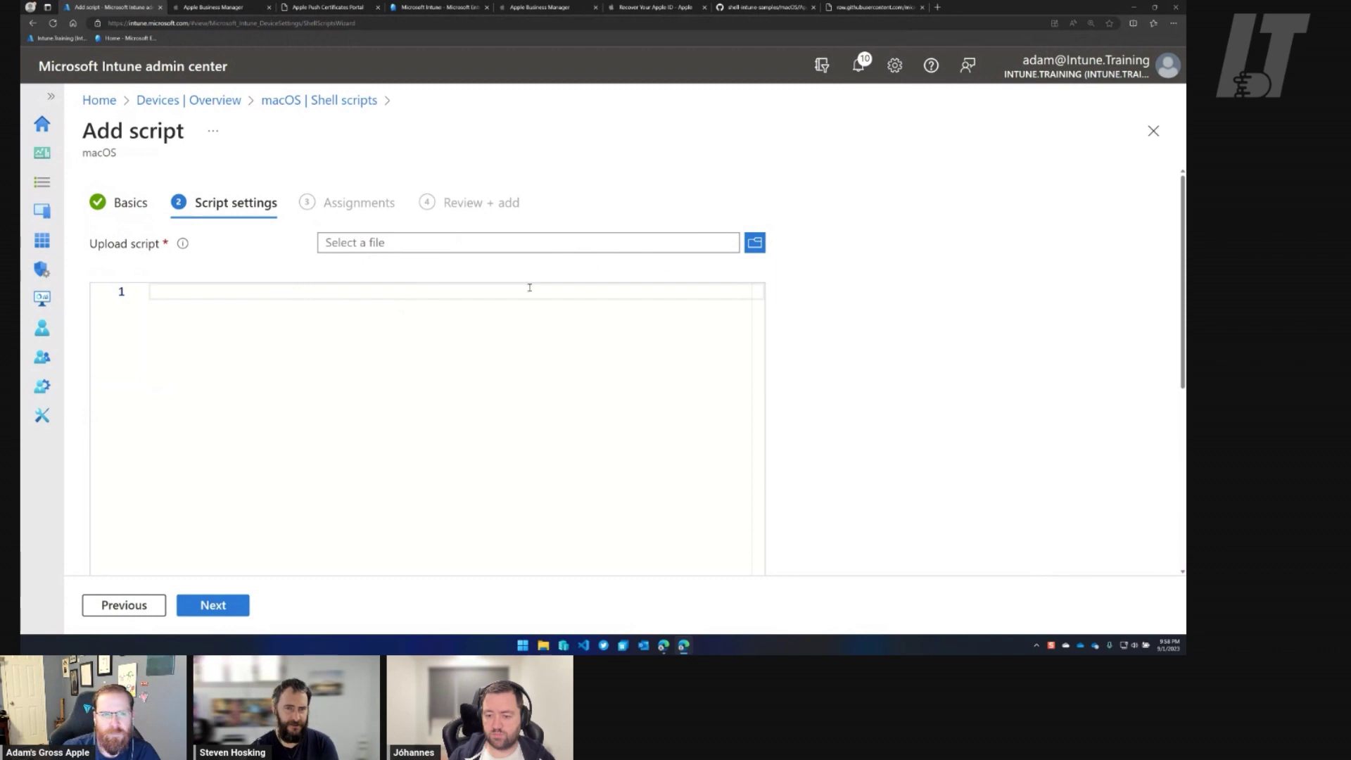
Step: Attempt to paste into the script editor, then launch Notepad and move it aside
{"action": "left_click", "coordinate": [279, 296]}
{"action": "key", "text": "ctrl+v"}
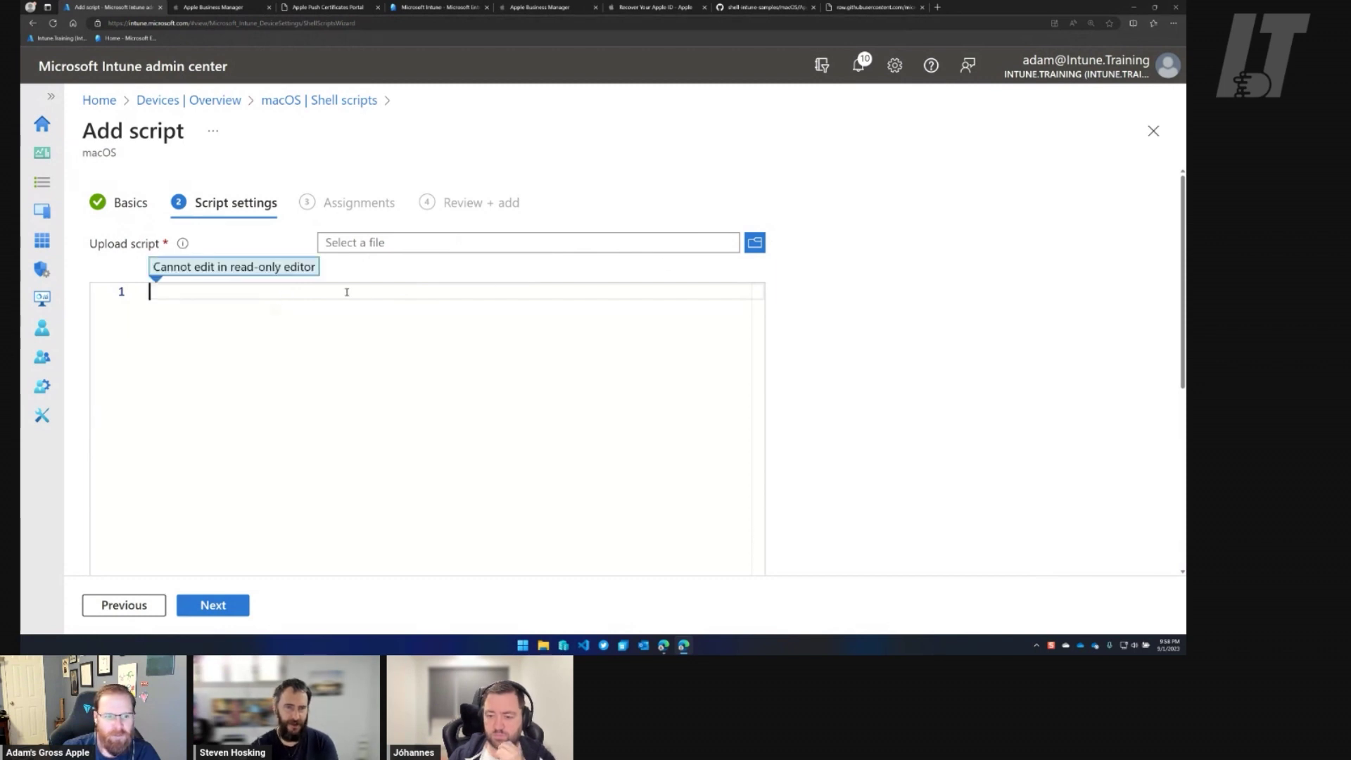
{"action": "mouse_move", "coordinate": [183, 244]}
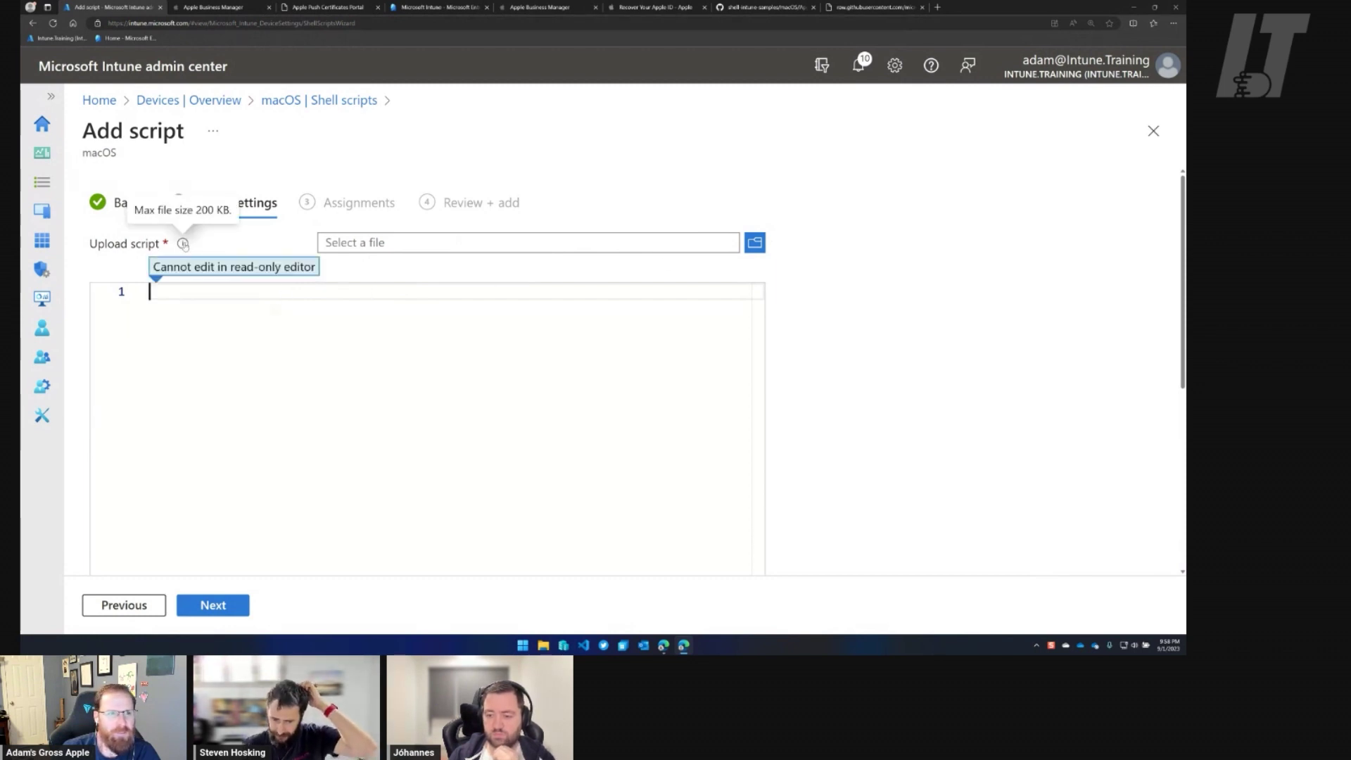
{"action": "left_click", "coordinate": [524, 645]}
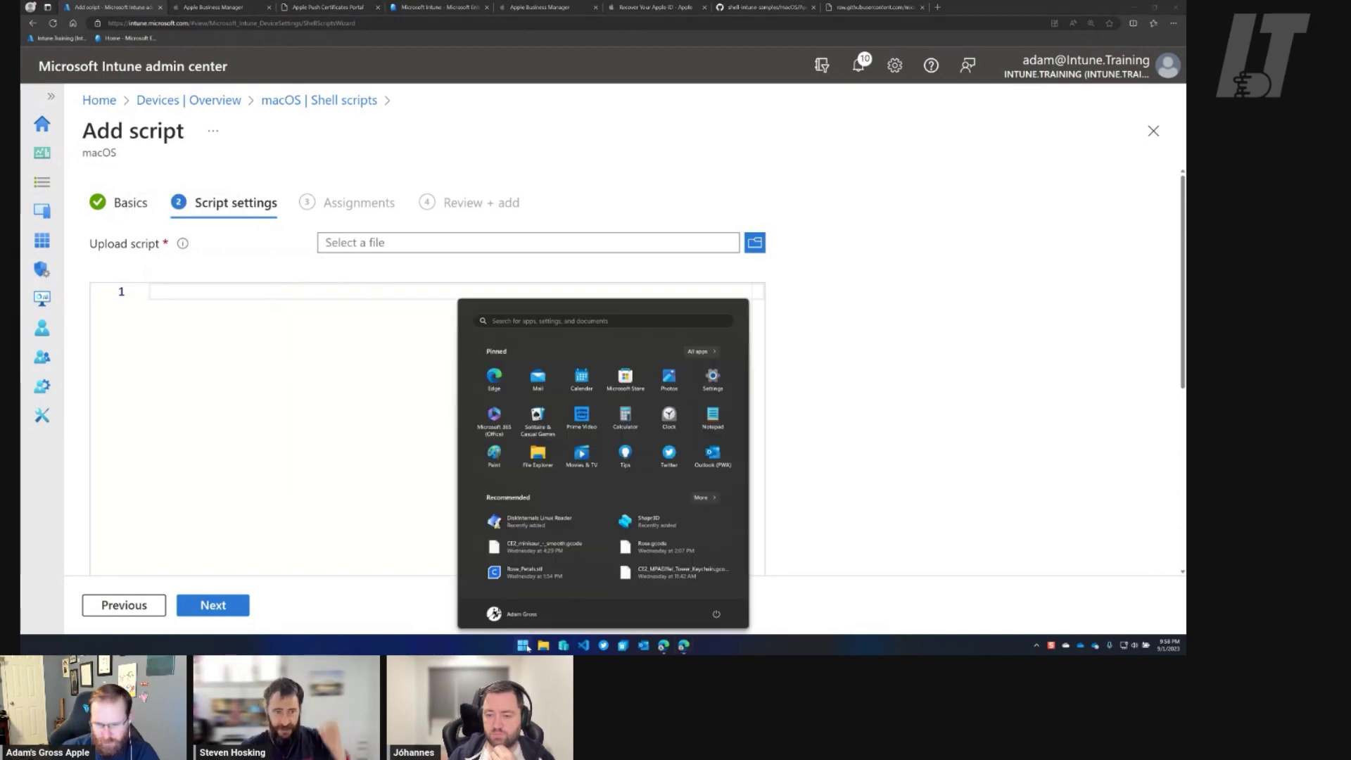
{"action": "type", "text": "notepad"}
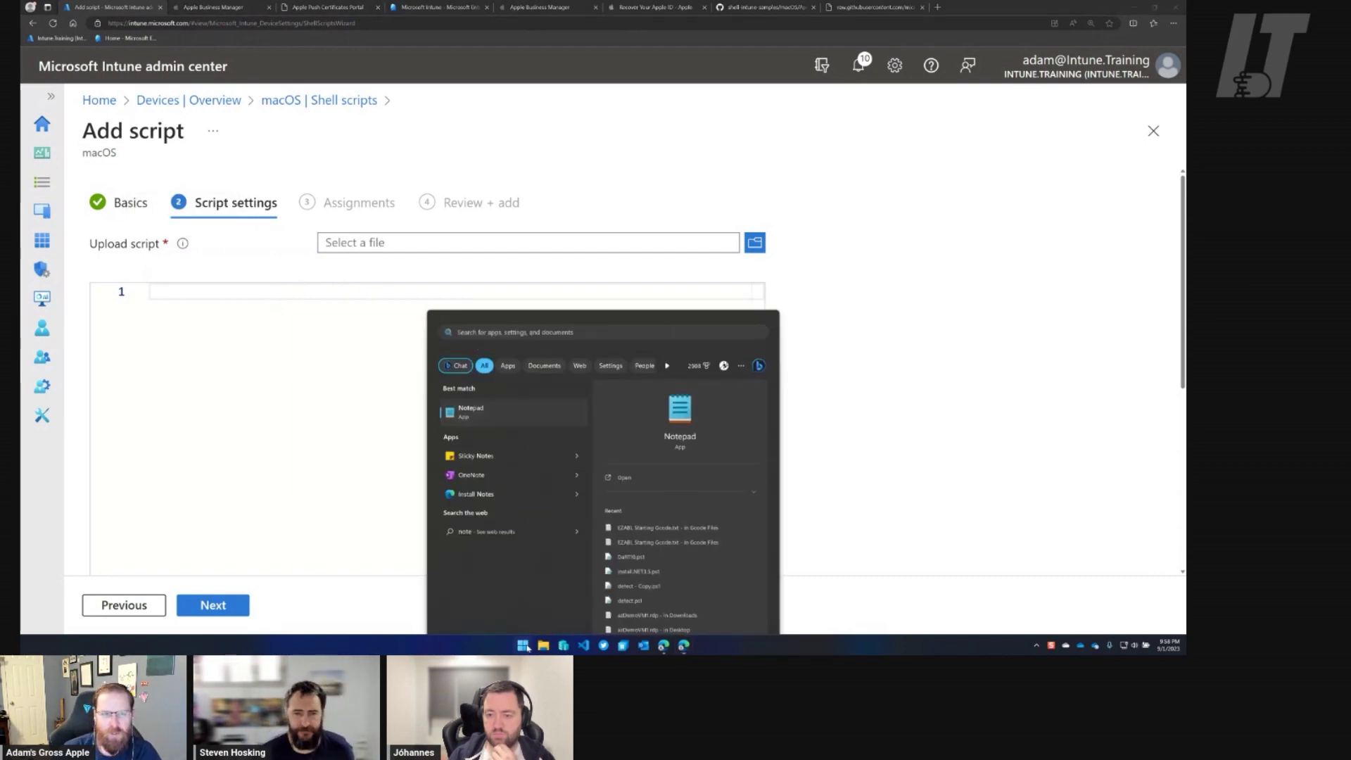
{"action": "key", "text": "Return"}
{"action": "left_click_drag", "start_coordinate": [277, 12], "coordinate": [1185, 141]}
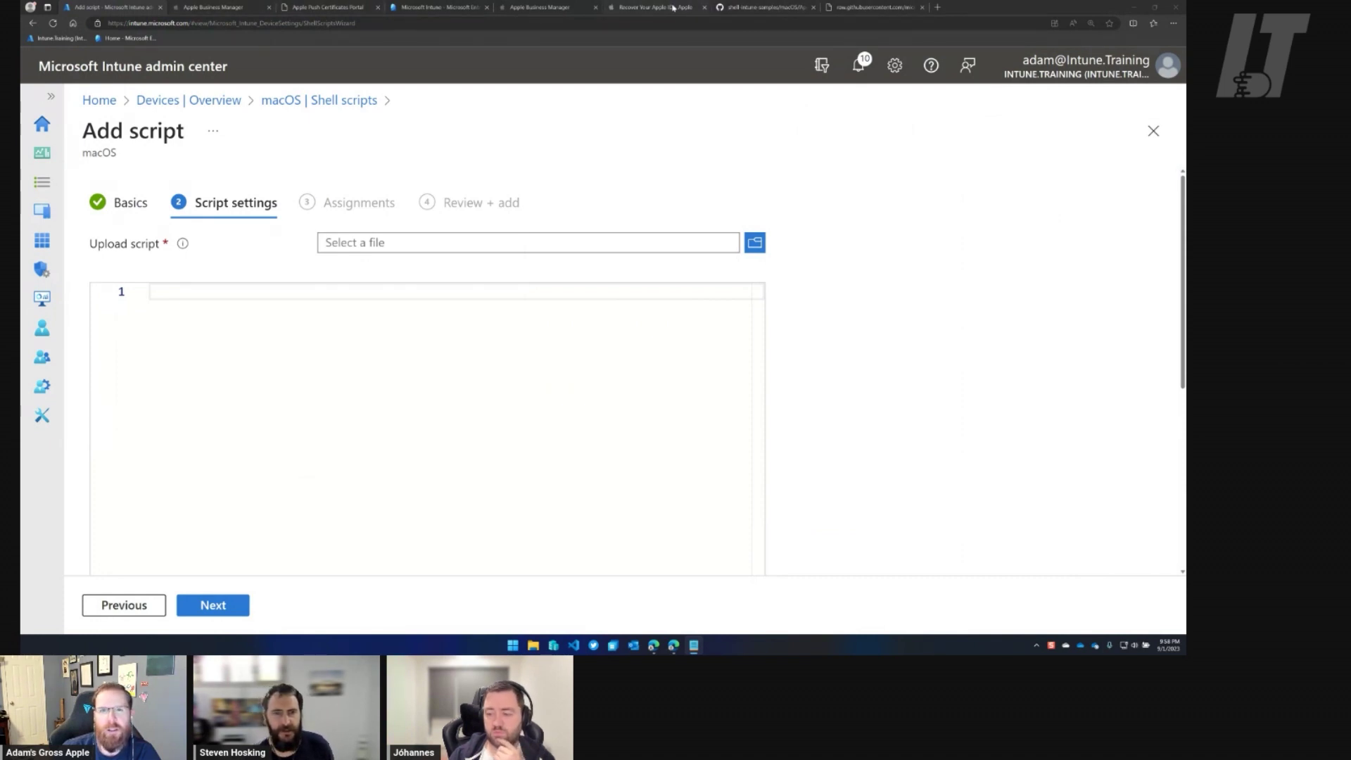
Step: Open installCompanyPortal.sh from GitHub's macOS/Apps/Company Portal folder and browse its 765-line code
{"action": "left_click", "coordinate": [774, 8]}
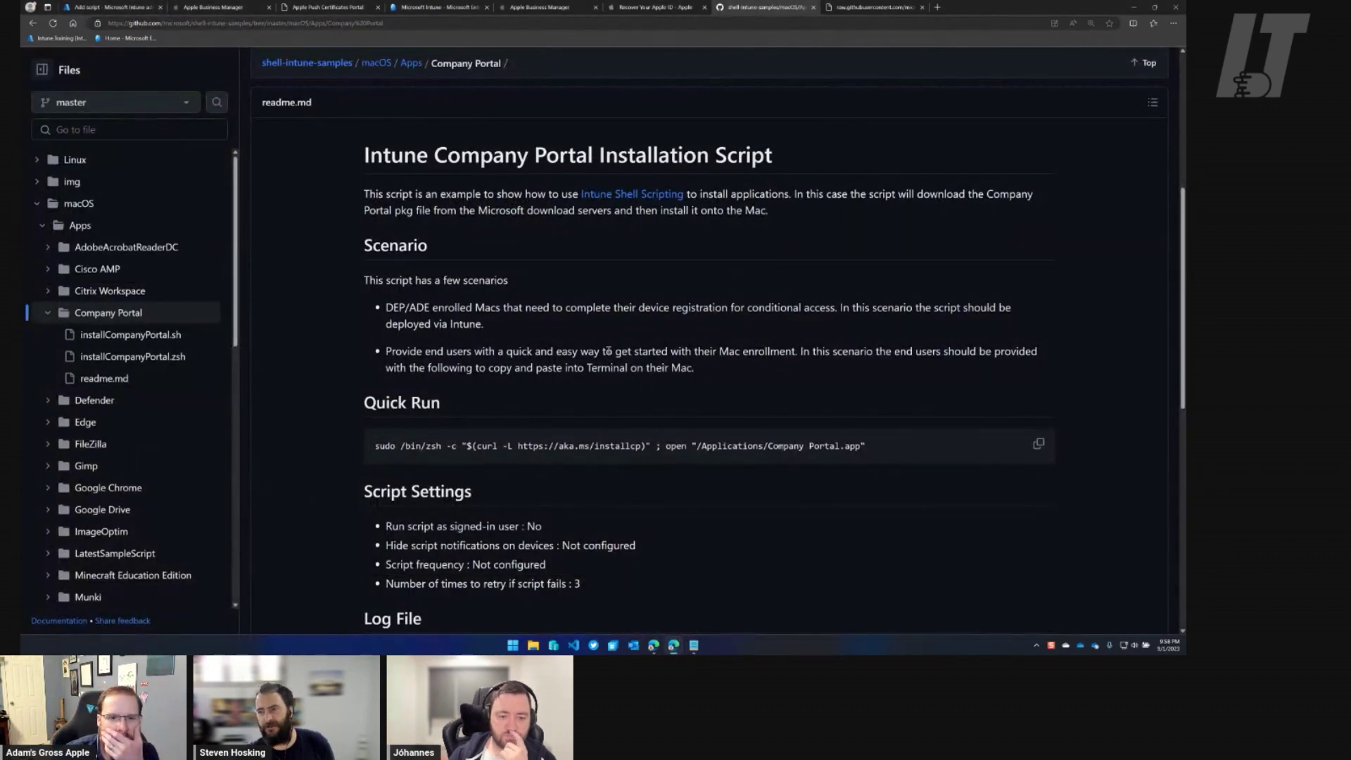
{"action": "scroll", "coordinate": [630, 372], "scroll_direction": "down", "scroll_amount": 2}
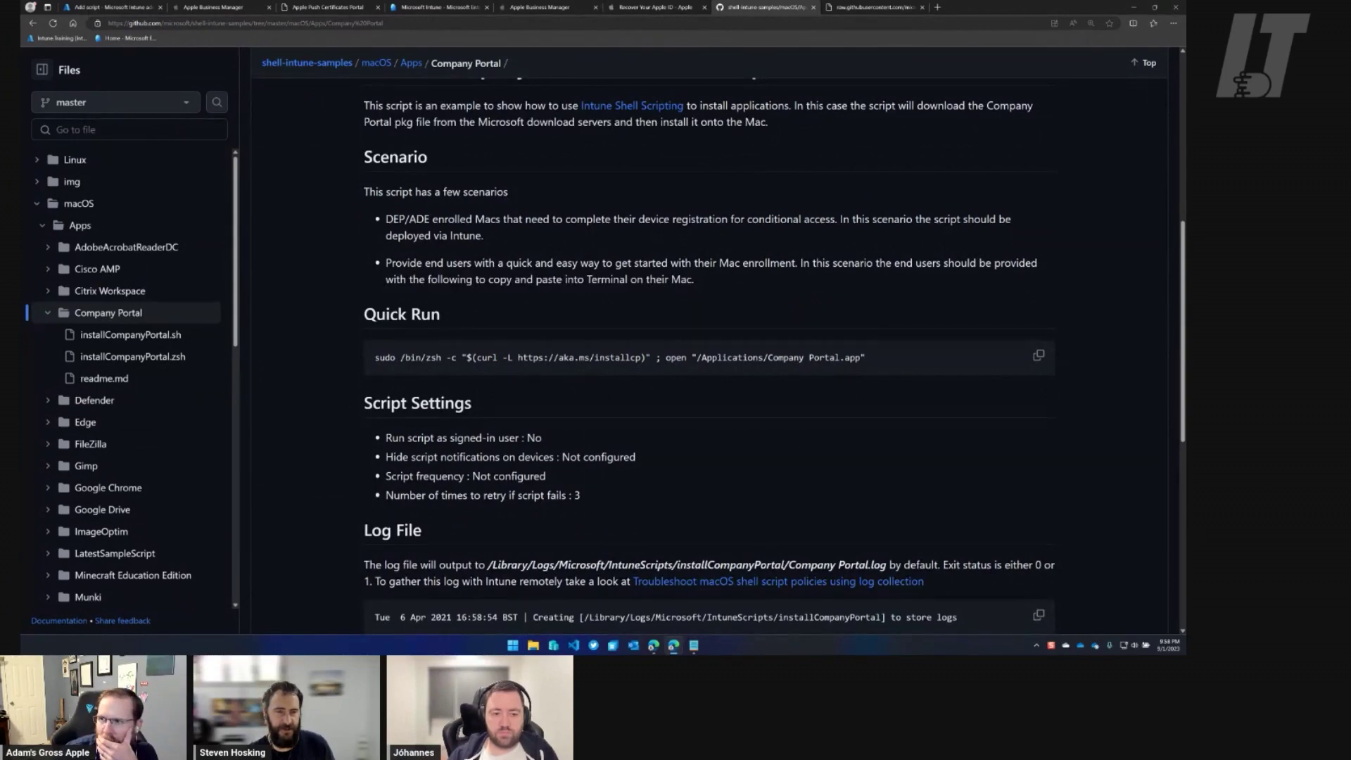
{"action": "key", "text": "alt+Tab"}
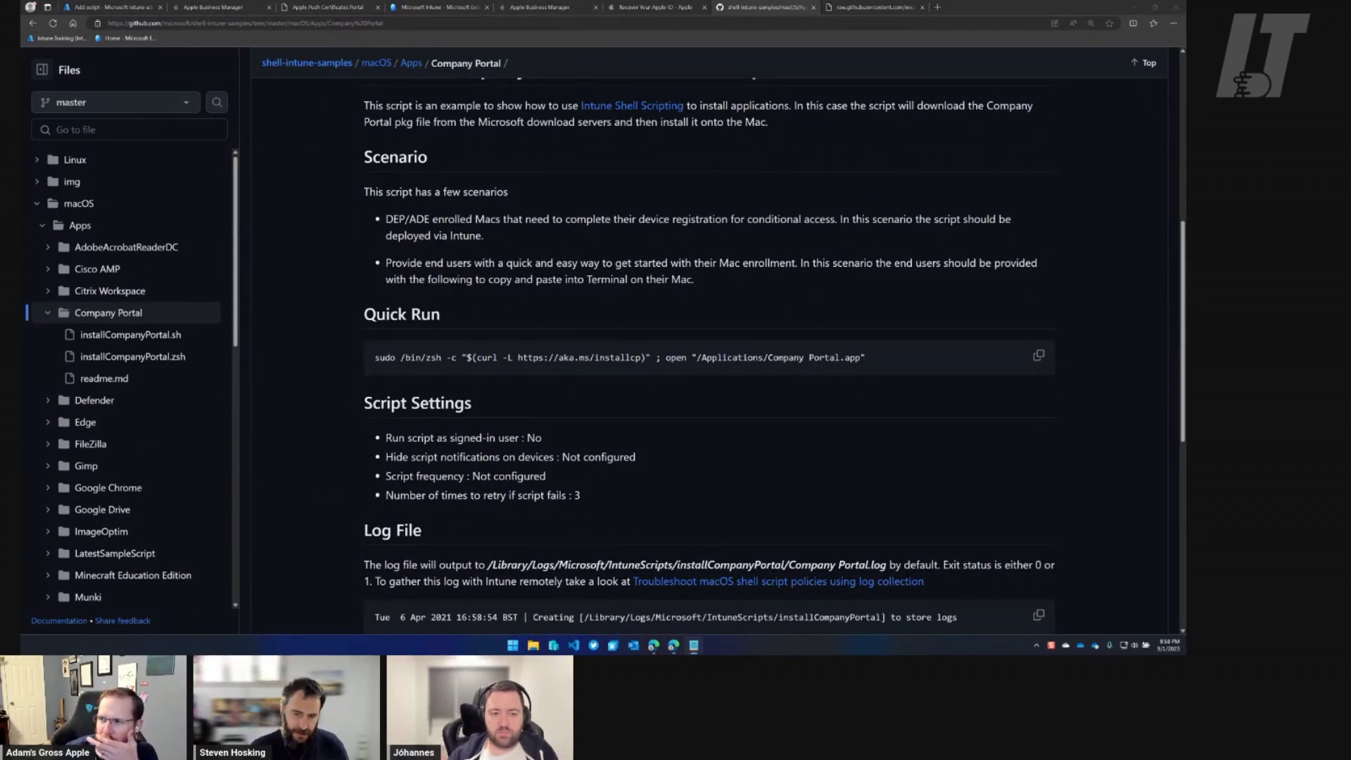
{"action": "scroll", "coordinate": [563, 220], "scroll_direction": "up", "scroll_amount": 2}
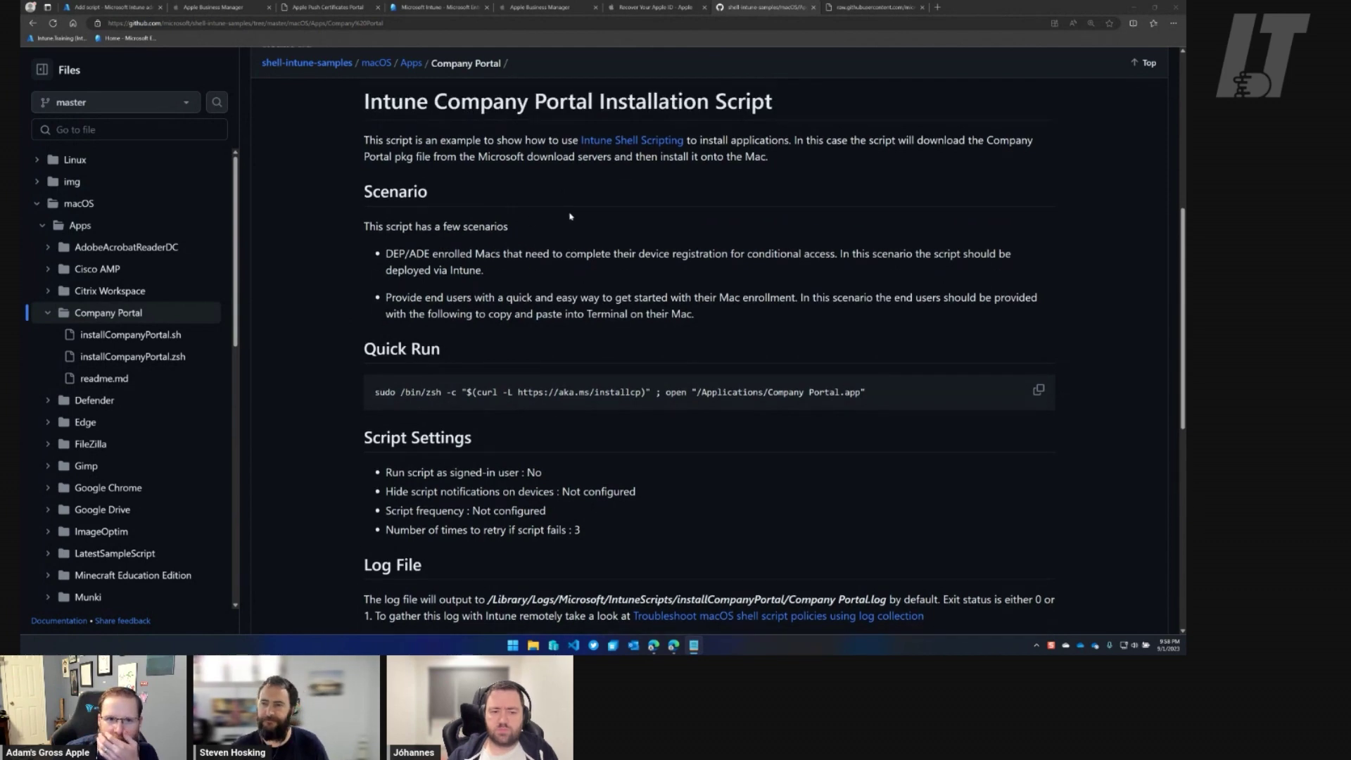
{"action": "scroll", "coordinate": [563, 220], "scroll_direction": "up", "scroll_amount": 4}
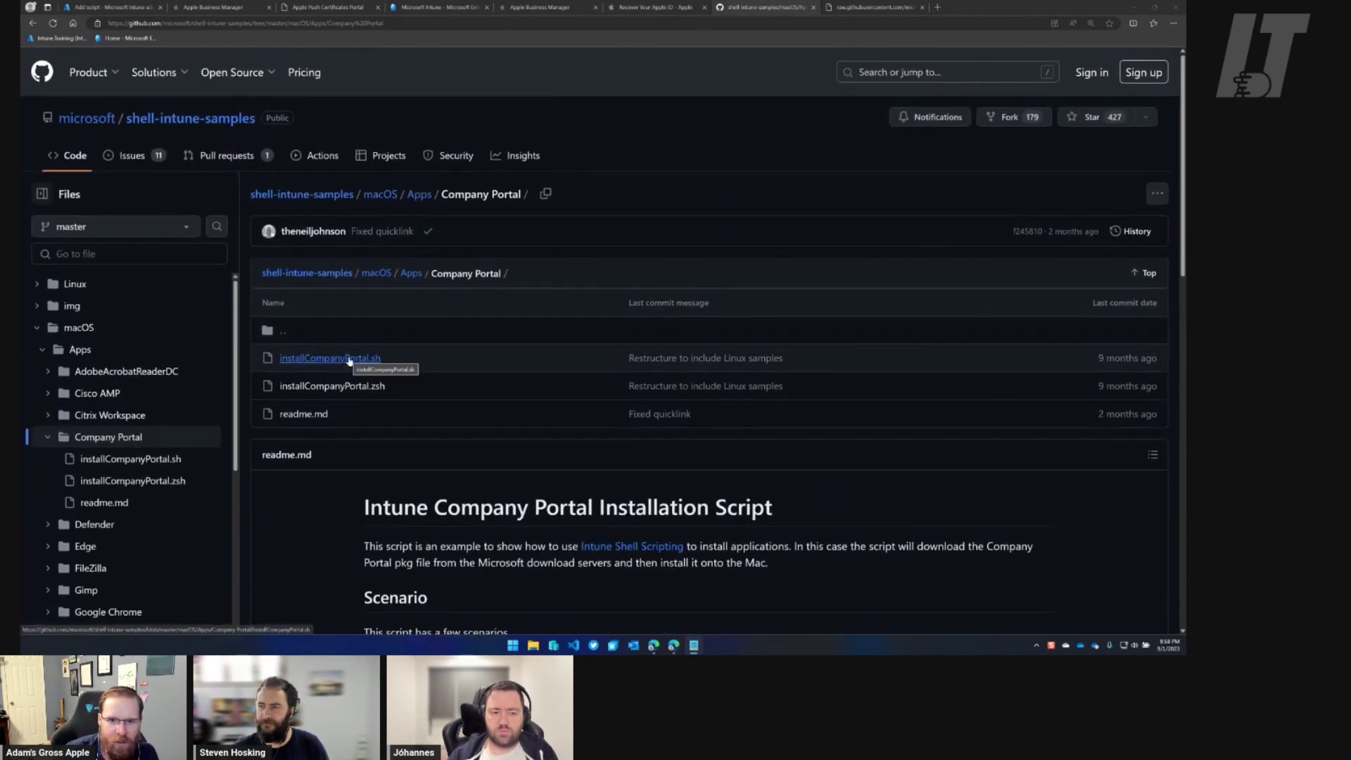
{"action": "scroll", "coordinate": [552, 356], "scroll_direction": "down", "scroll_amount": 1}
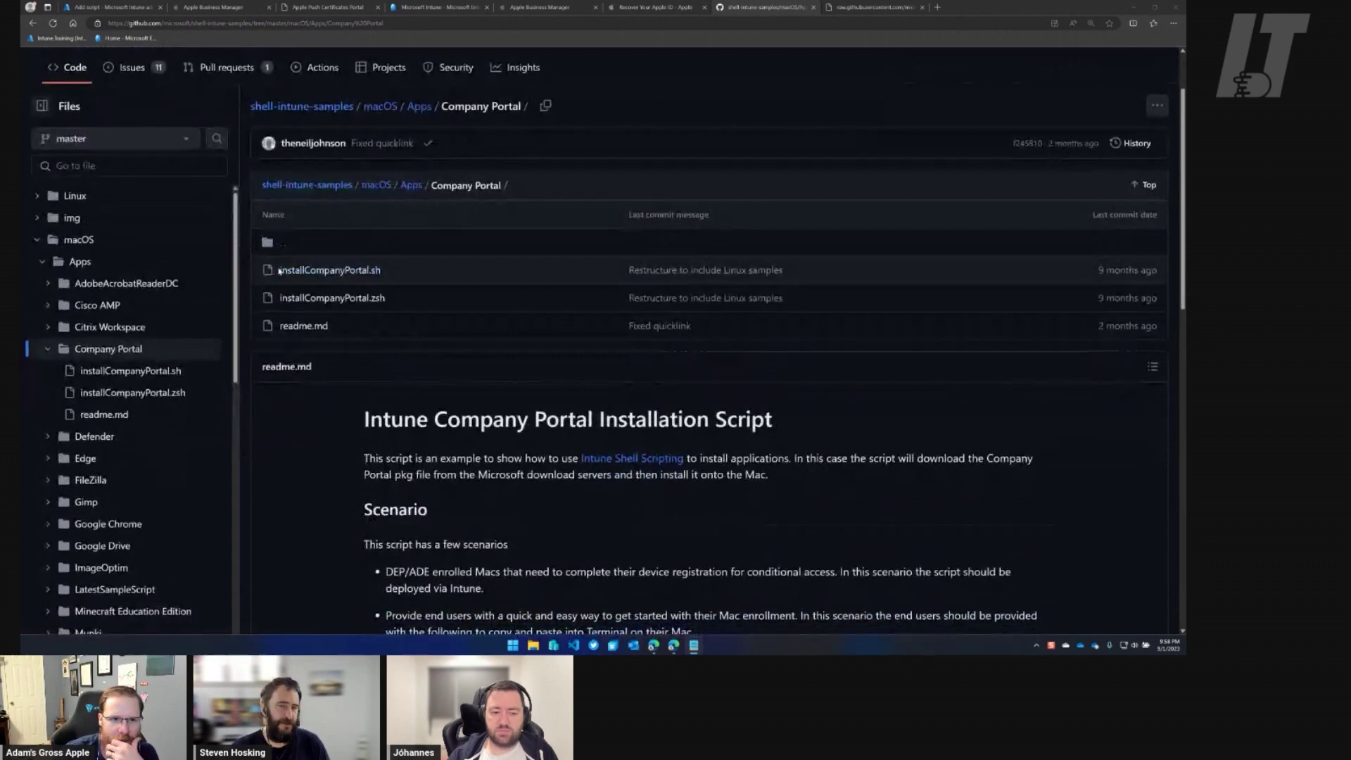
{"action": "left_click", "coordinate": [371, 271]}
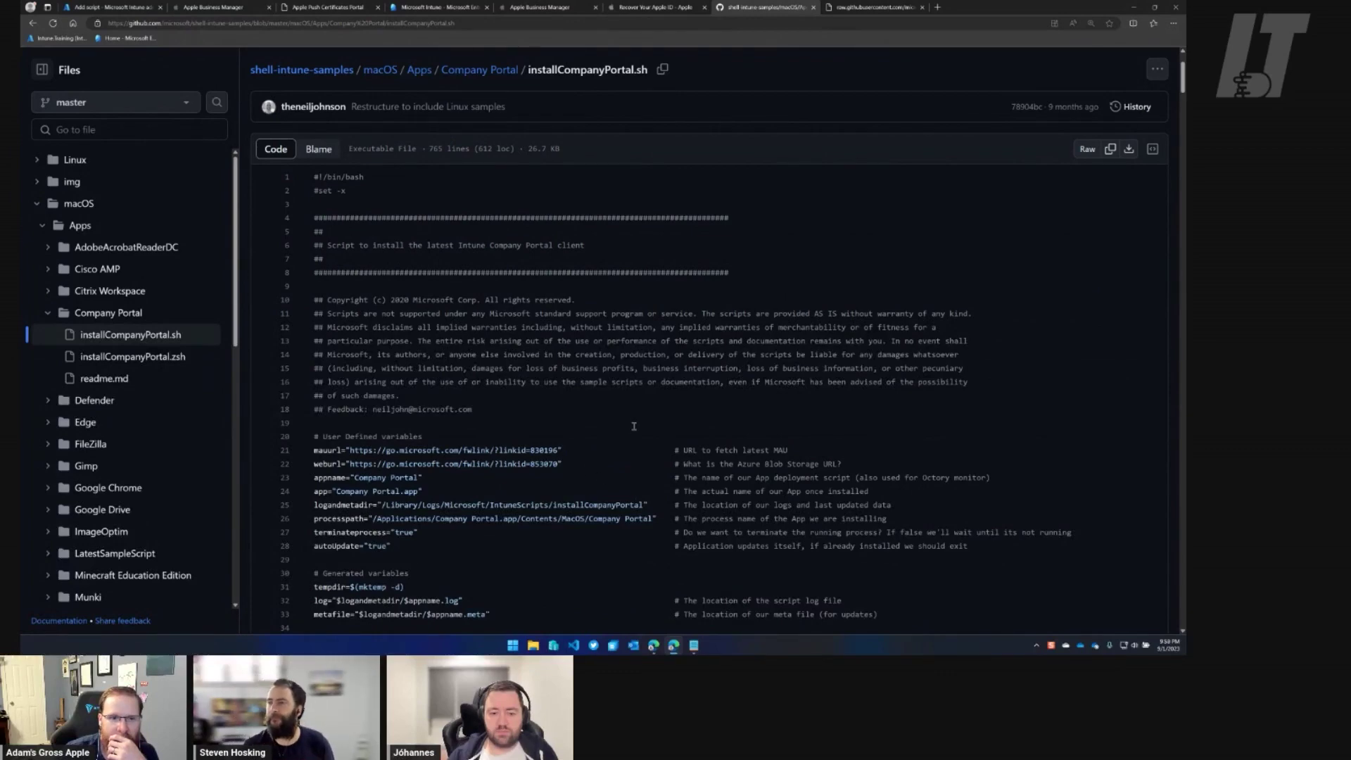
{"action": "scroll", "coordinate": [634, 425], "scroll_direction": "down", "scroll_amount": 2}
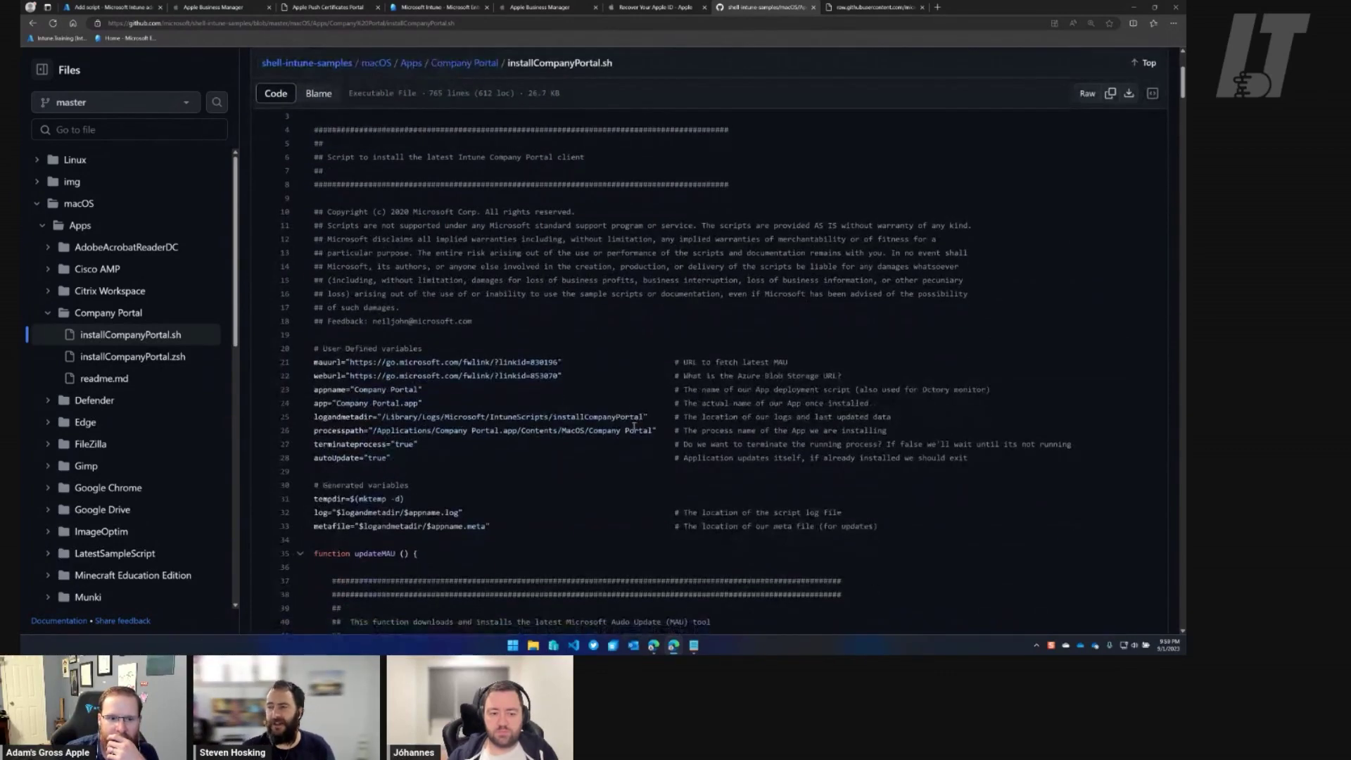
{"action": "scroll", "coordinate": [634, 425], "scroll_direction": "up", "scroll_amount": 5}
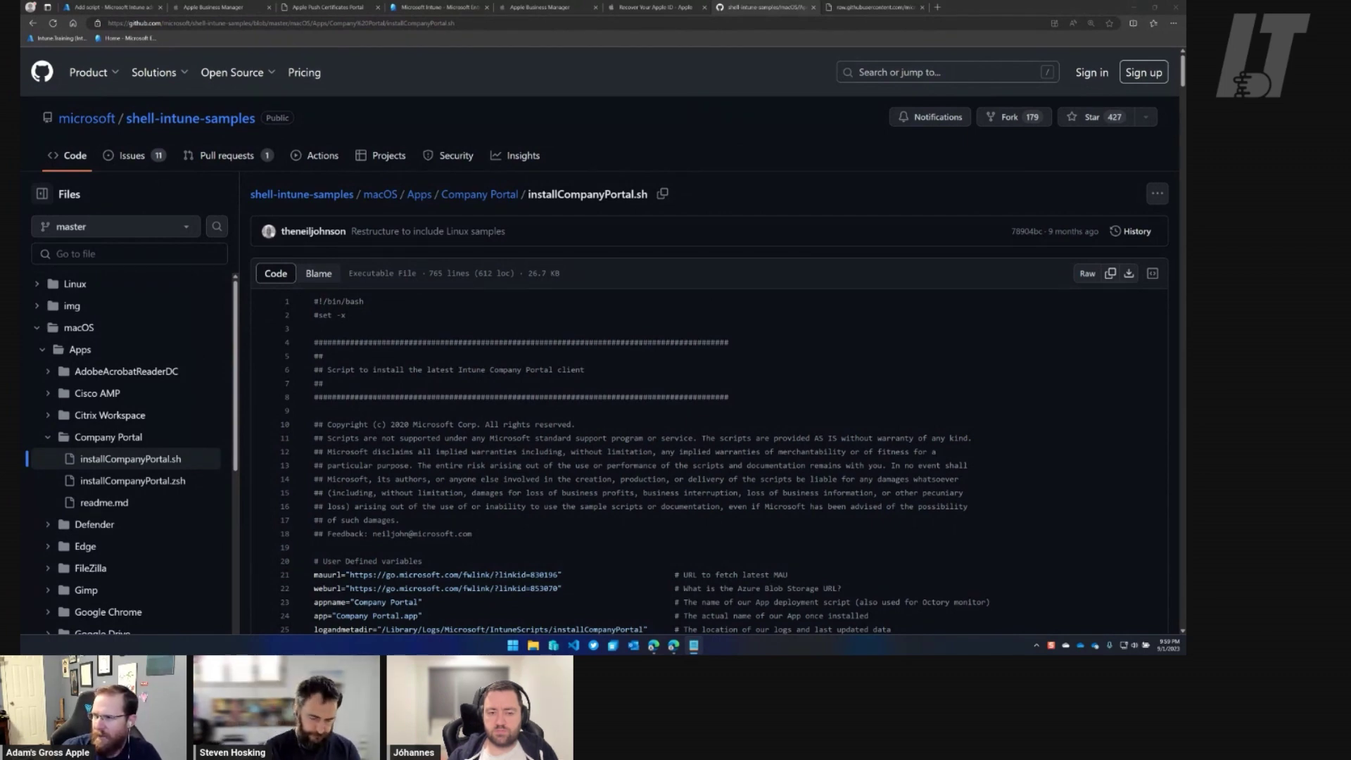
Step: Inspect the one-line install command in Notepad, then browse for a script file in Intune's Script settings
{"action": "key", "text": "alt+Tab"}
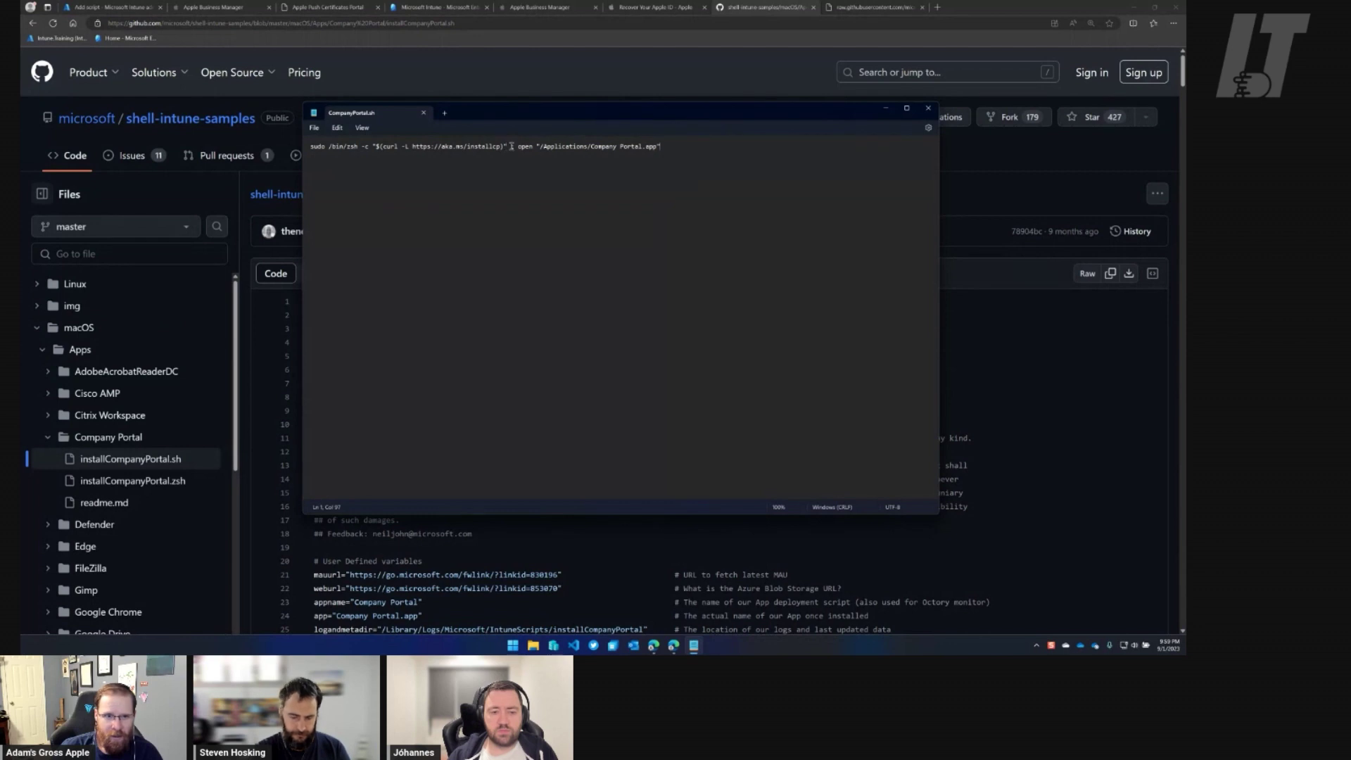
{"action": "left_click_drag", "start_coordinate": [510, 147], "coordinate": [310, 147]}
{"action": "left_click", "coordinate": [412, 146]}
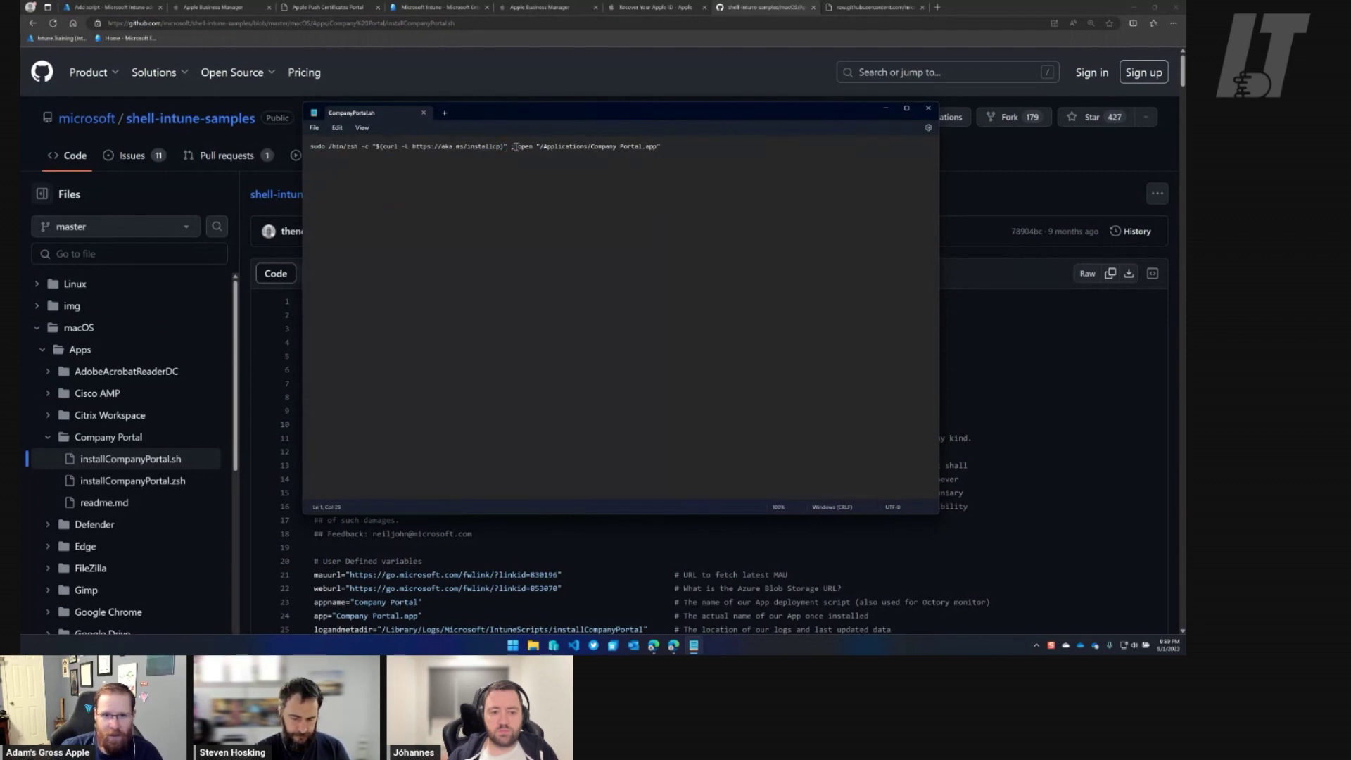
{"action": "left_click_drag", "start_coordinate": [515, 146], "coordinate": [1184, 141]}
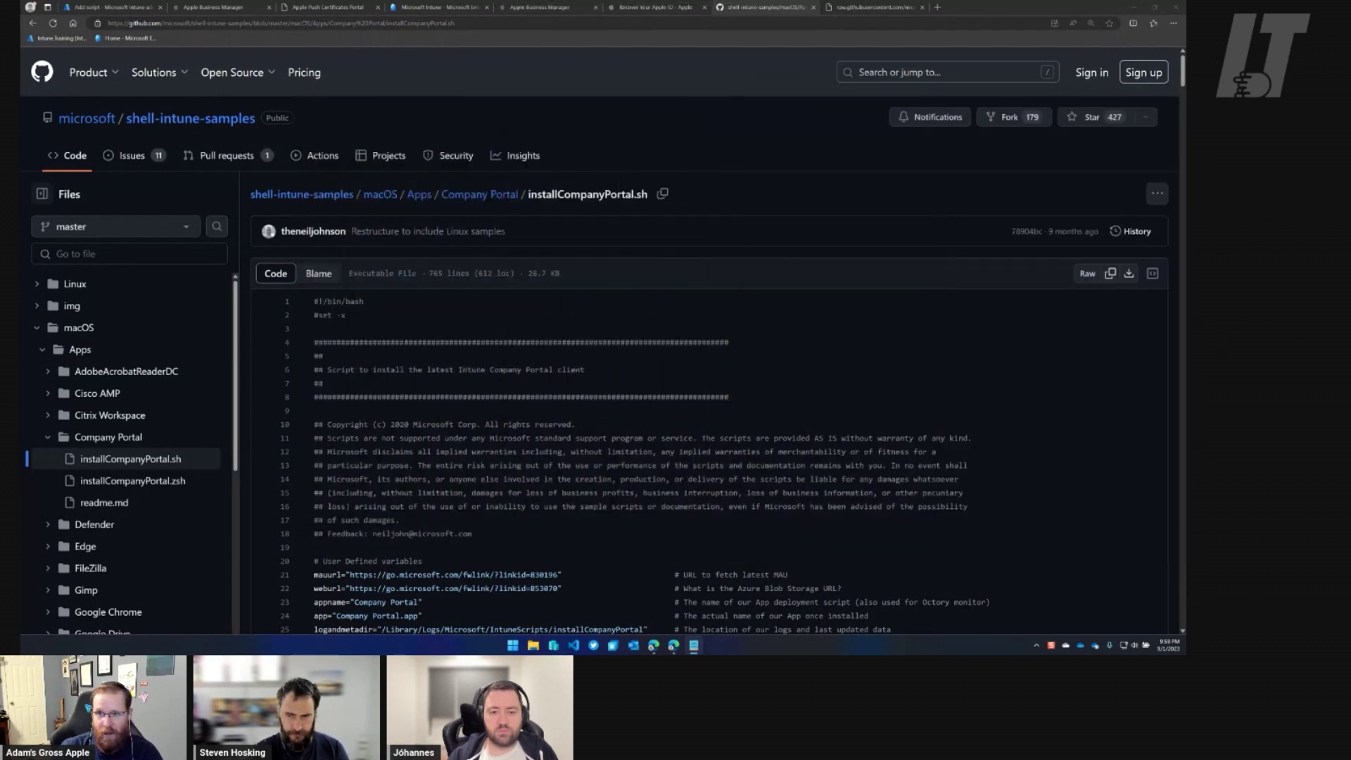
{"action": "left_click", "coordinate": [111, 7]}
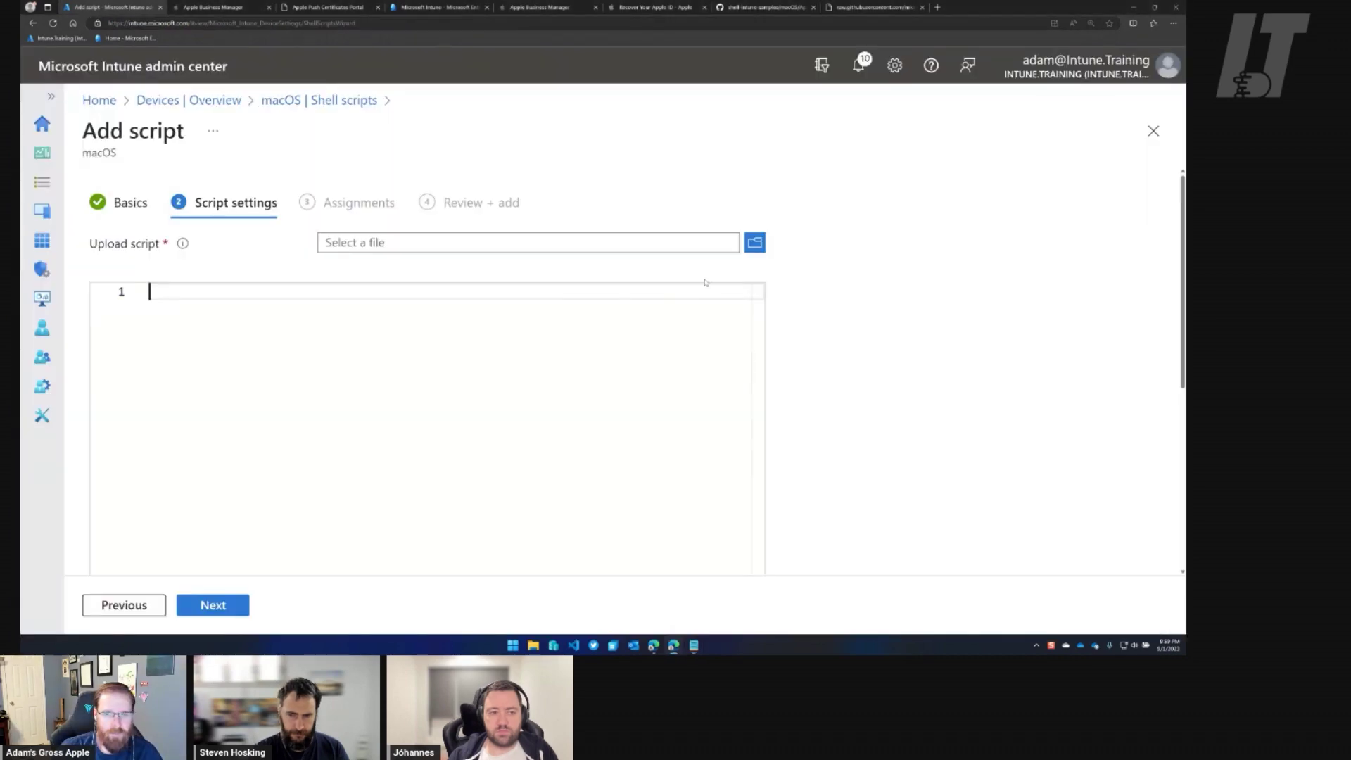
{"action": "left_click", "coordinate": [755, 242]}
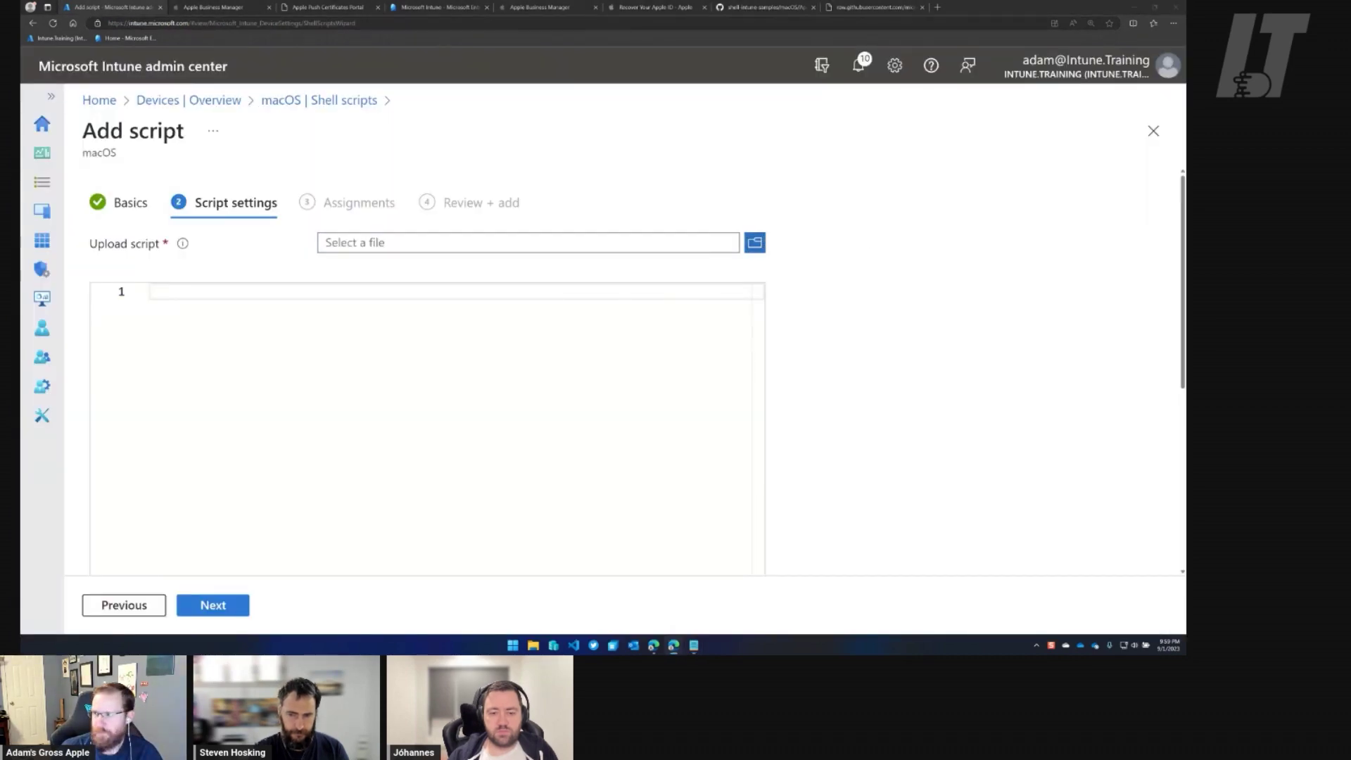
Step: Upload CompanyPortal.sh, which Intune rejects as not a valid script, then switch to GitHub
{"action": "key", "text": "Return"}
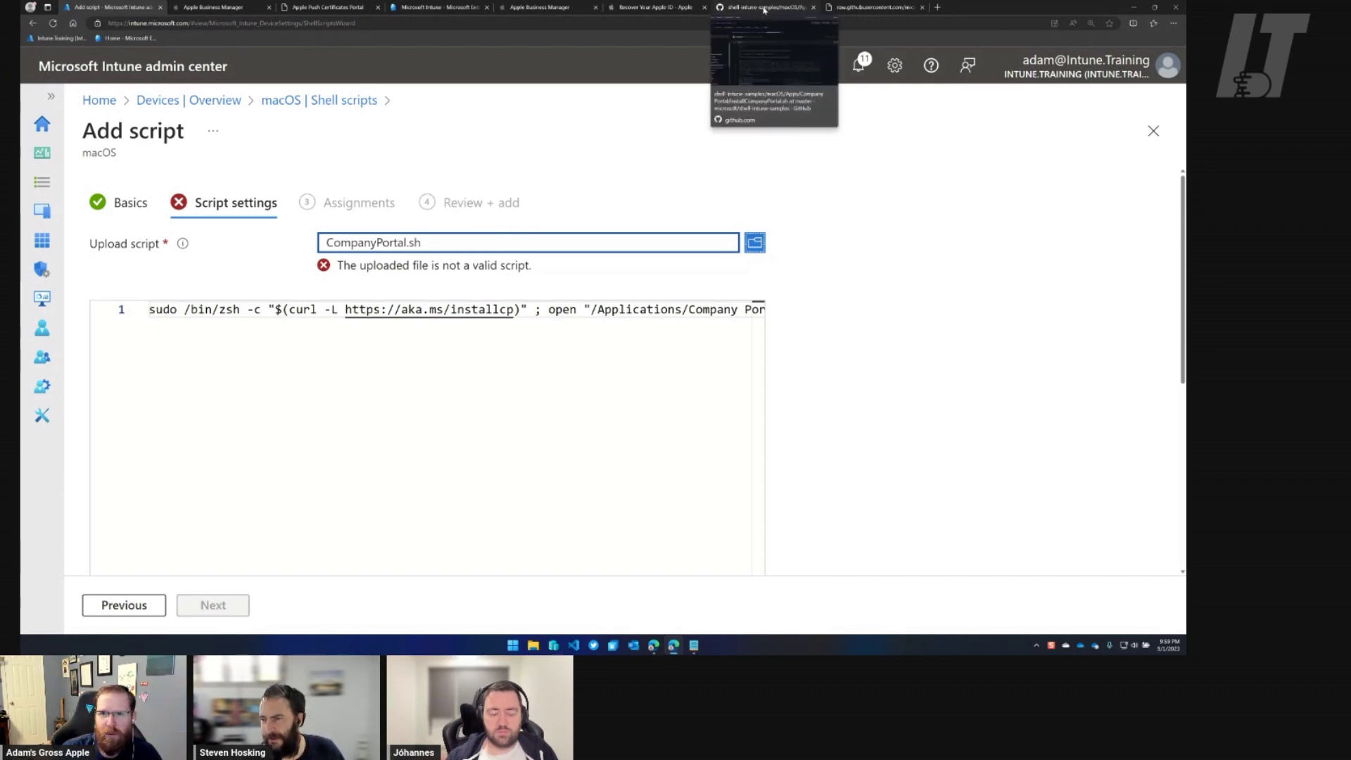
{"action": "left_click", "coordinate": [764, 10]}
Step: From the Company Portal readme, open the Intune Shell Scripting docs on Microsoft Learn in a new tab
{"action": "scroll", "coordinate": [781, 384], "scroll_direction": "down", "scroll_amount": 5}
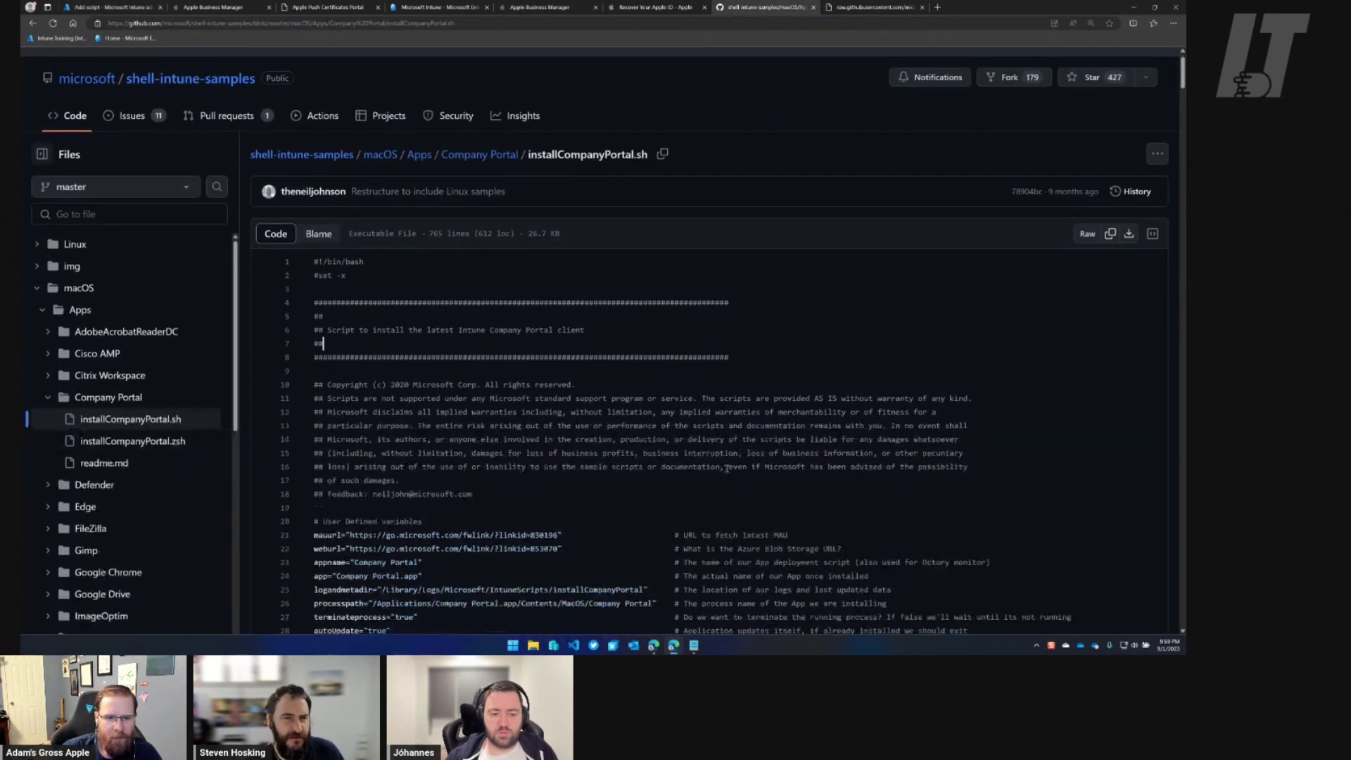
{"action": "scroll", "coordinate": [609, 468], "scroll_direction": "up", "scroll_amount": 5}
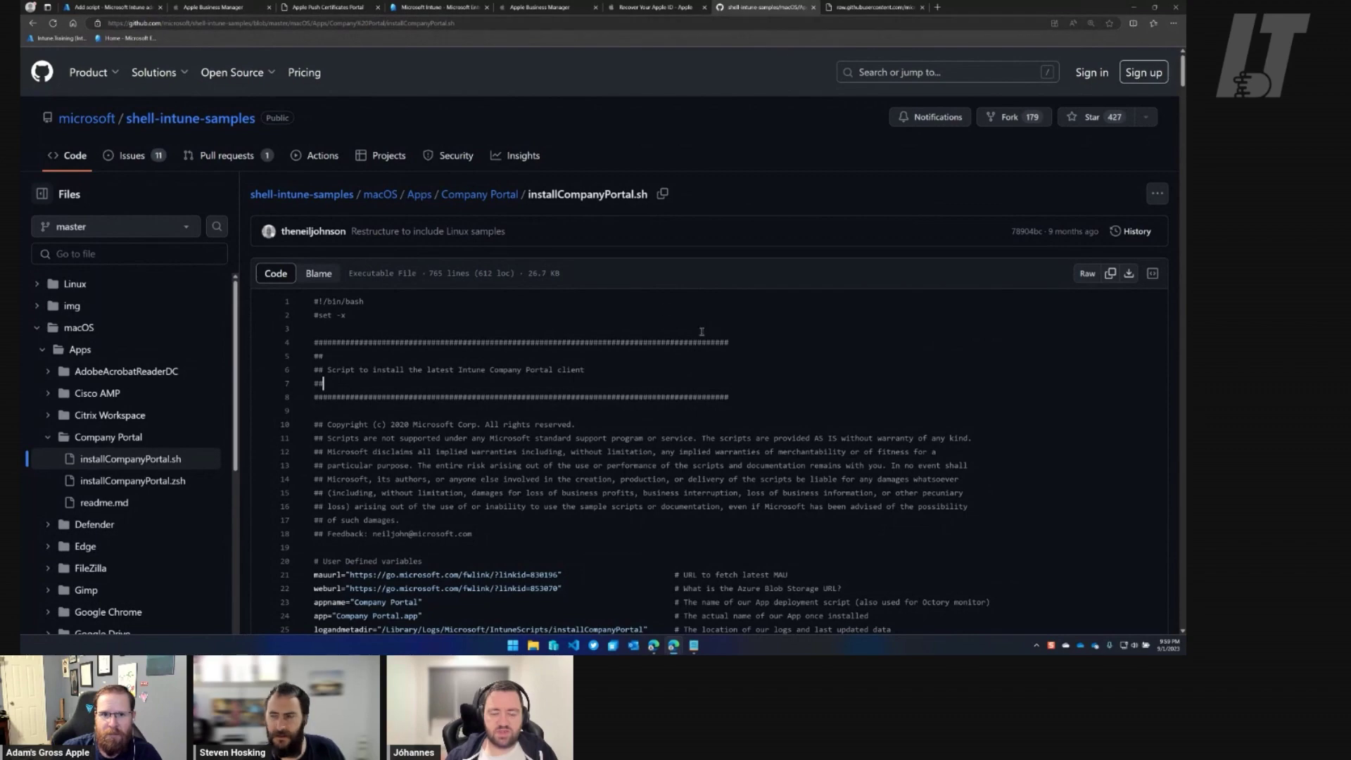
{"action": "left_click", "coordinate": [503, 195]}
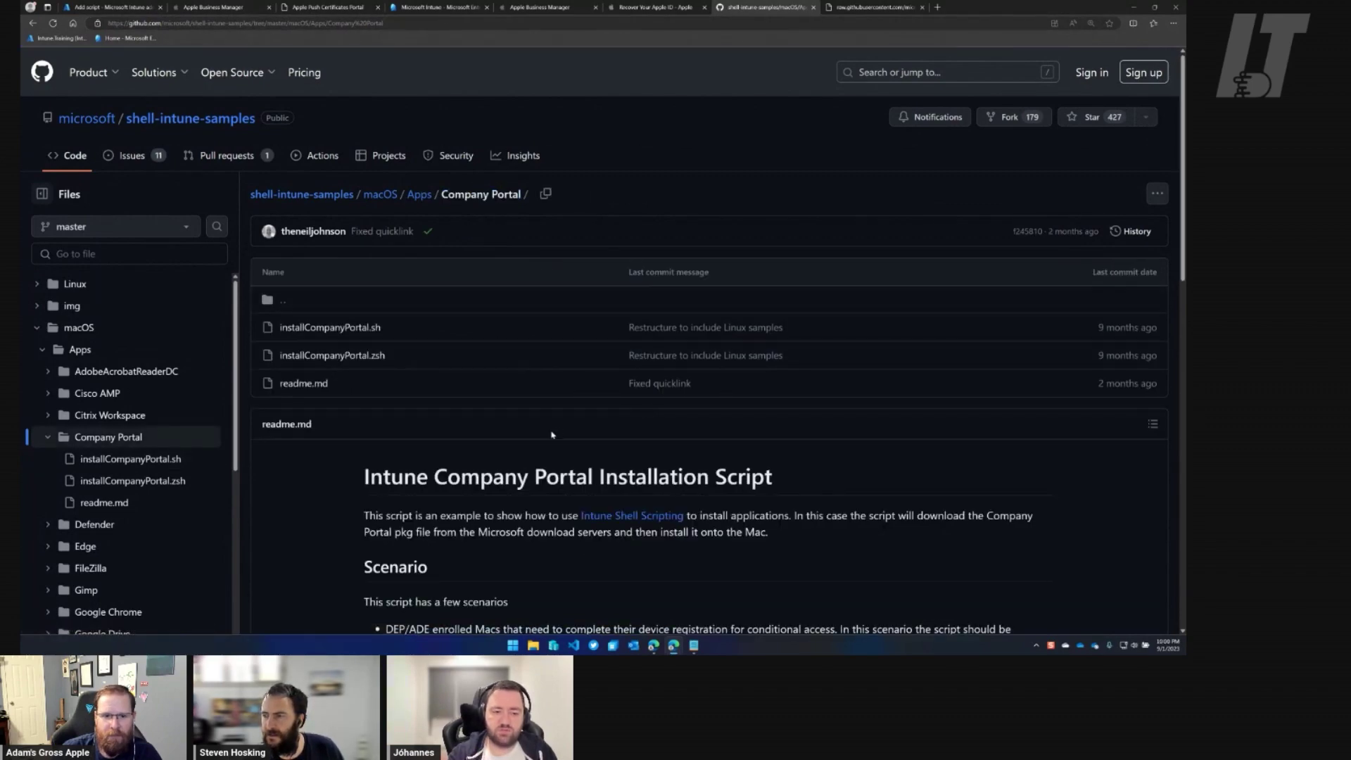
{"action": "scroll", "coordinate": [552, 434], "scroll_direction": "down", "scroll_amount": 3}
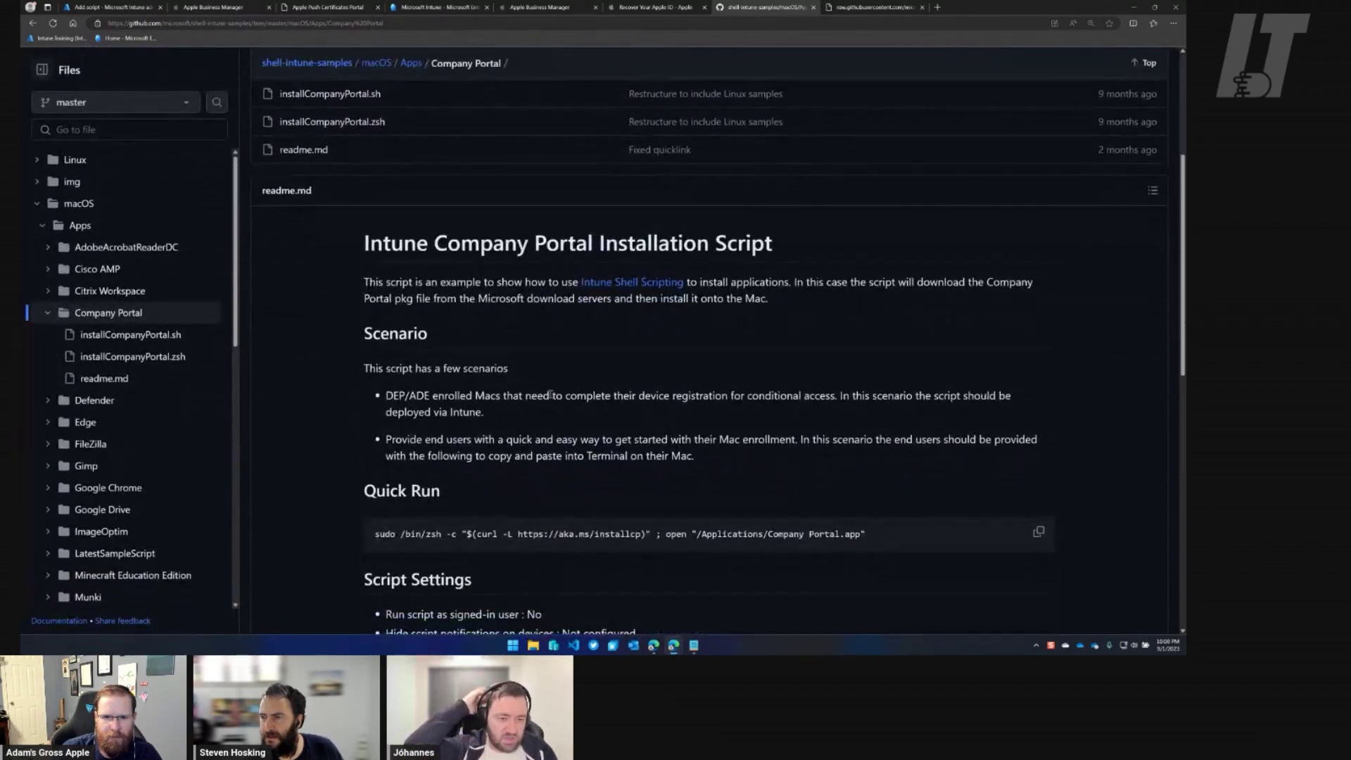
{"action": "middle_click", "coordinate": [638, 282]}
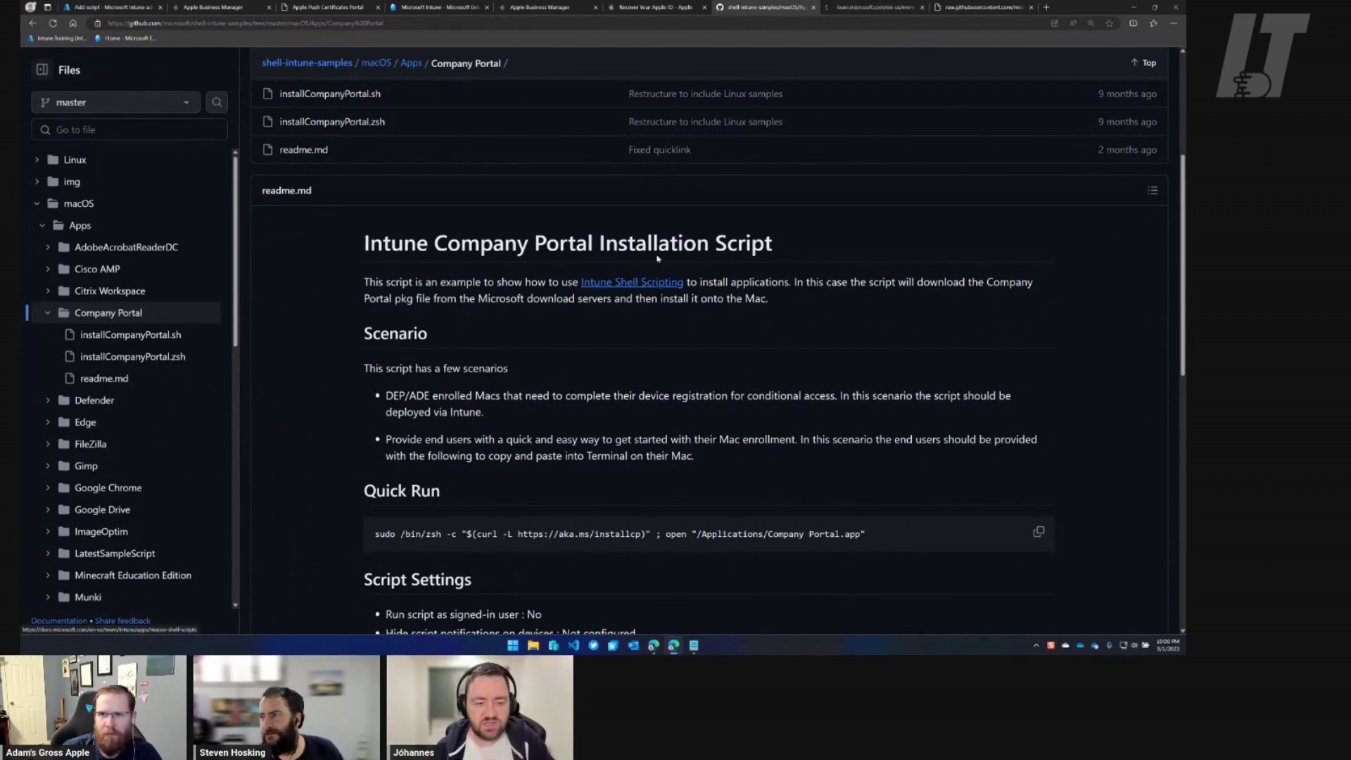
{"action": "left_click", "coordinate": [871, 9]}
Step: Read the Learn article's prerequisites and 'Create and assign a shell script policy' steps, then return to Intune
{"action": "scroll", "coordinate": [745, 378], "scroll_direction": "down", "scroll_amount": 8}
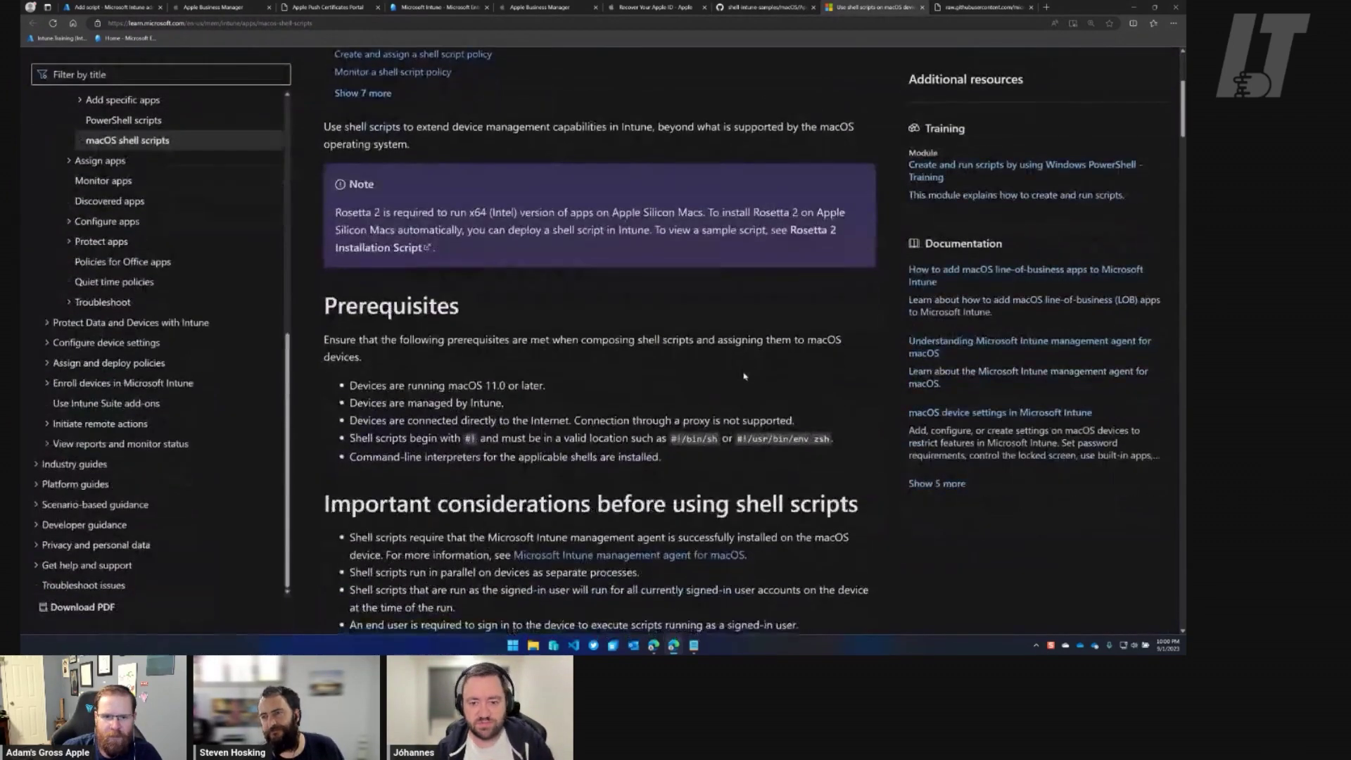
{"action": "scroll", "coordinate": [745, 378], "scroll_direction": "down", "scroll_amount": 15}
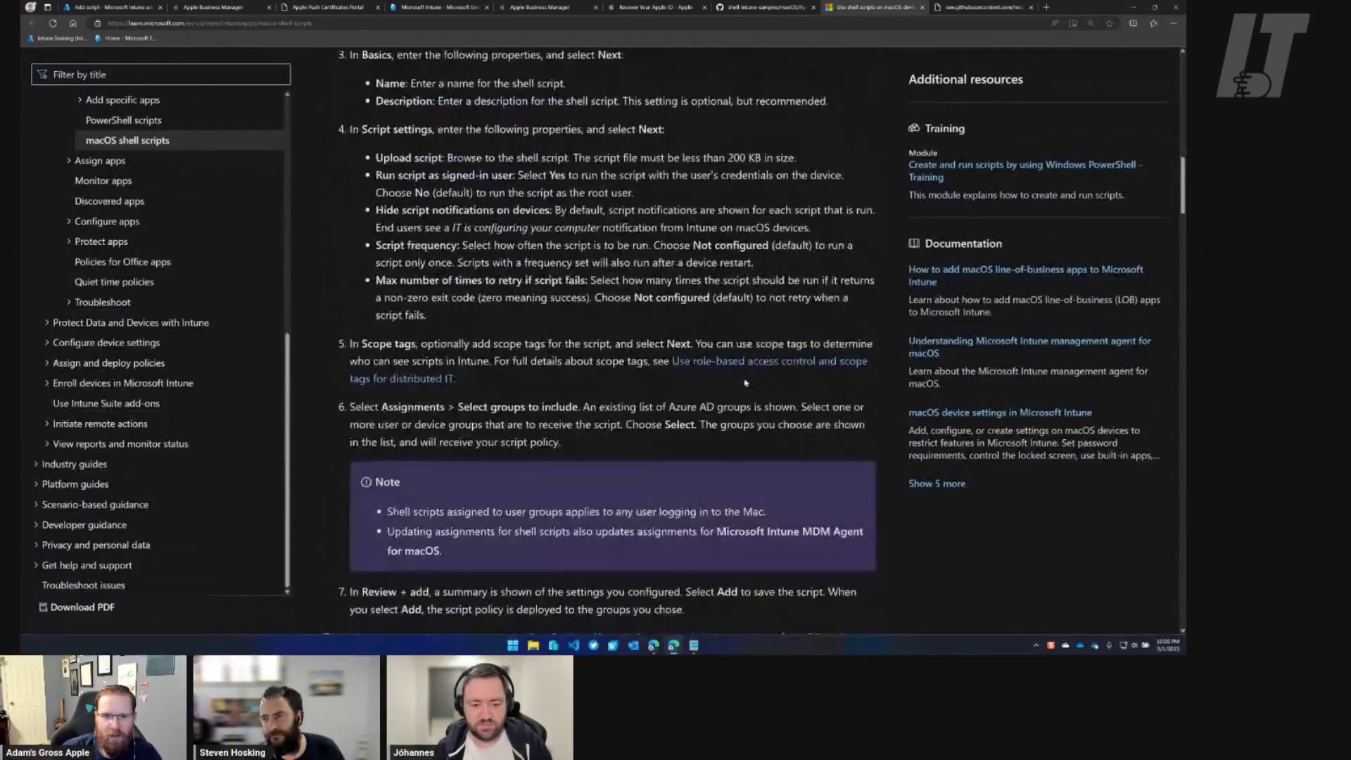
{"action": "scroll", "coordinate": [743, 380], "scroll_direction": "down", "scroll_amount": 6}
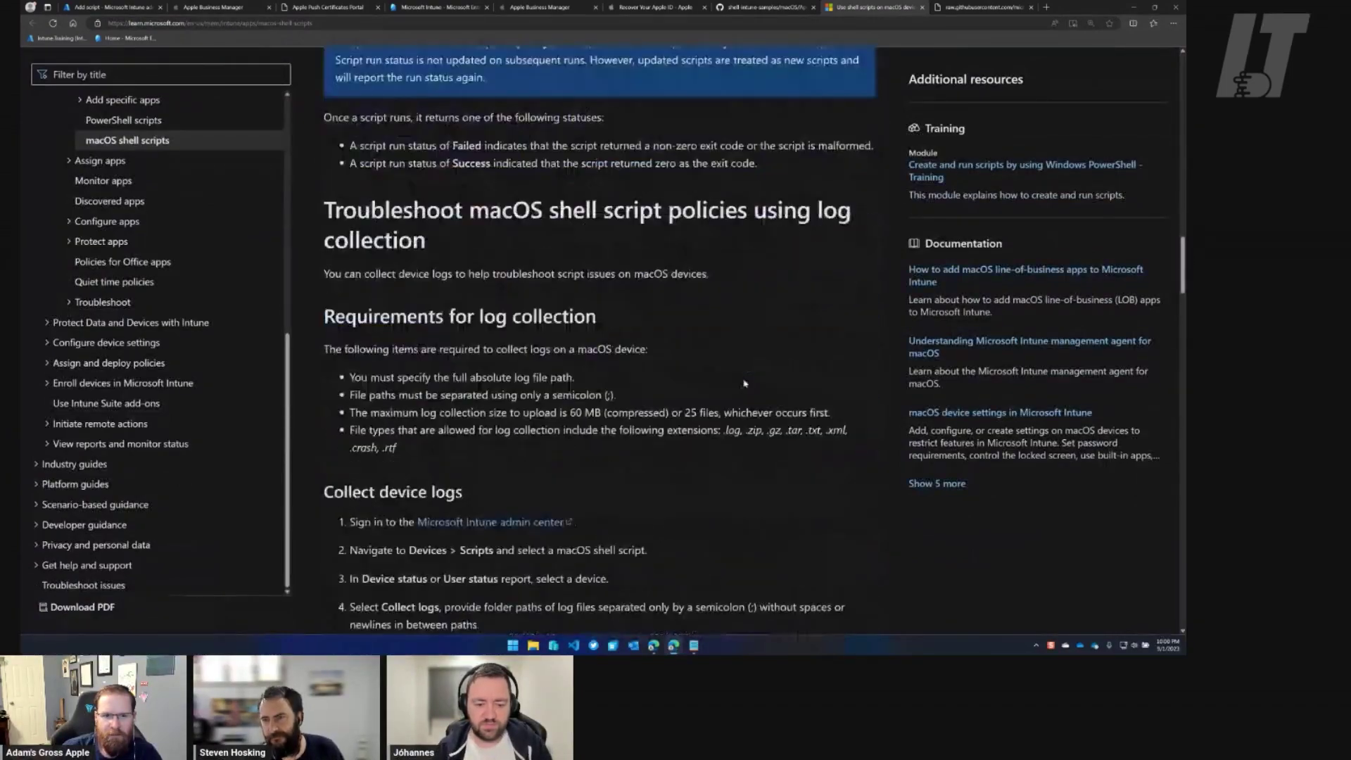
{"action": "key", "text": "Home"}
{"action": "scroll", "coordinate": [741, 381], "scroll_direction": "down", "scroll_amount": 5}
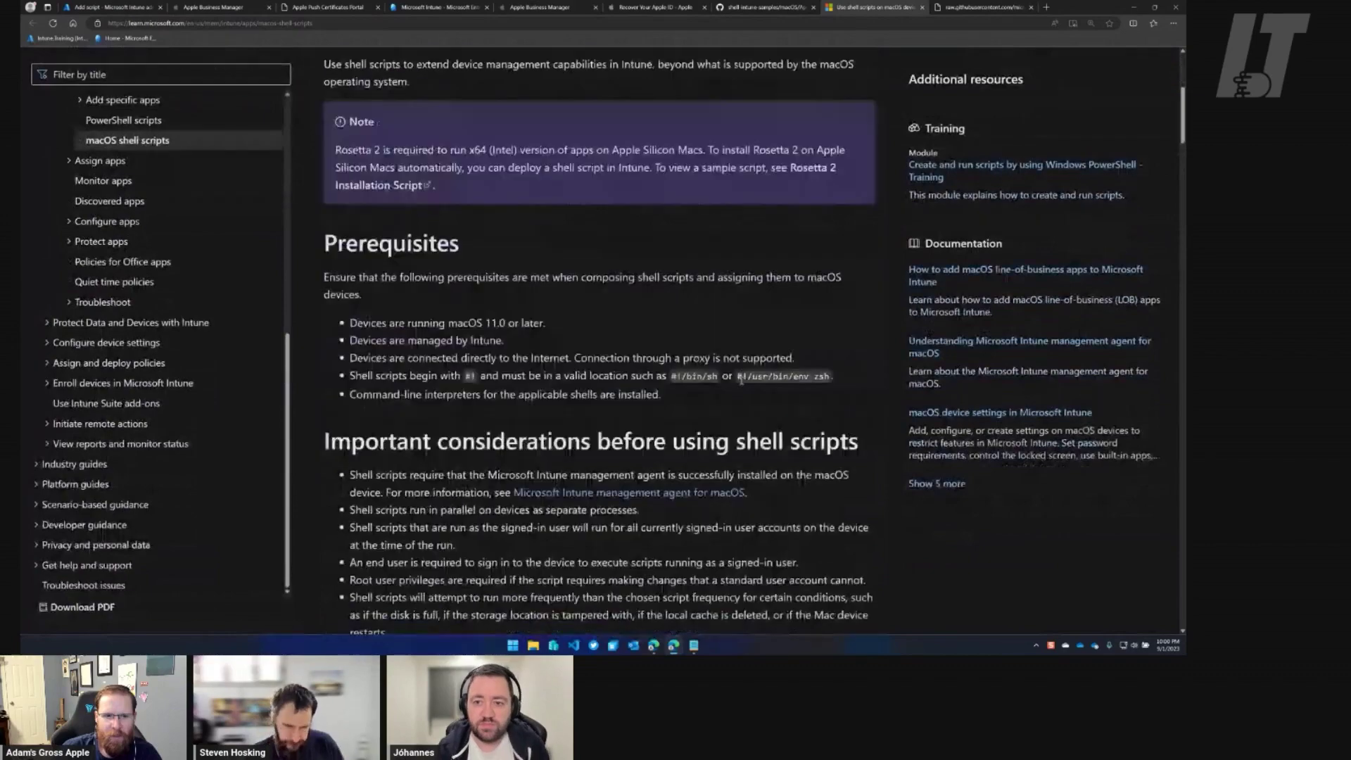
{"action": "scroll", "coordinate": [742, 381], "scroll_direction": "down", "scroll_amount": 1}
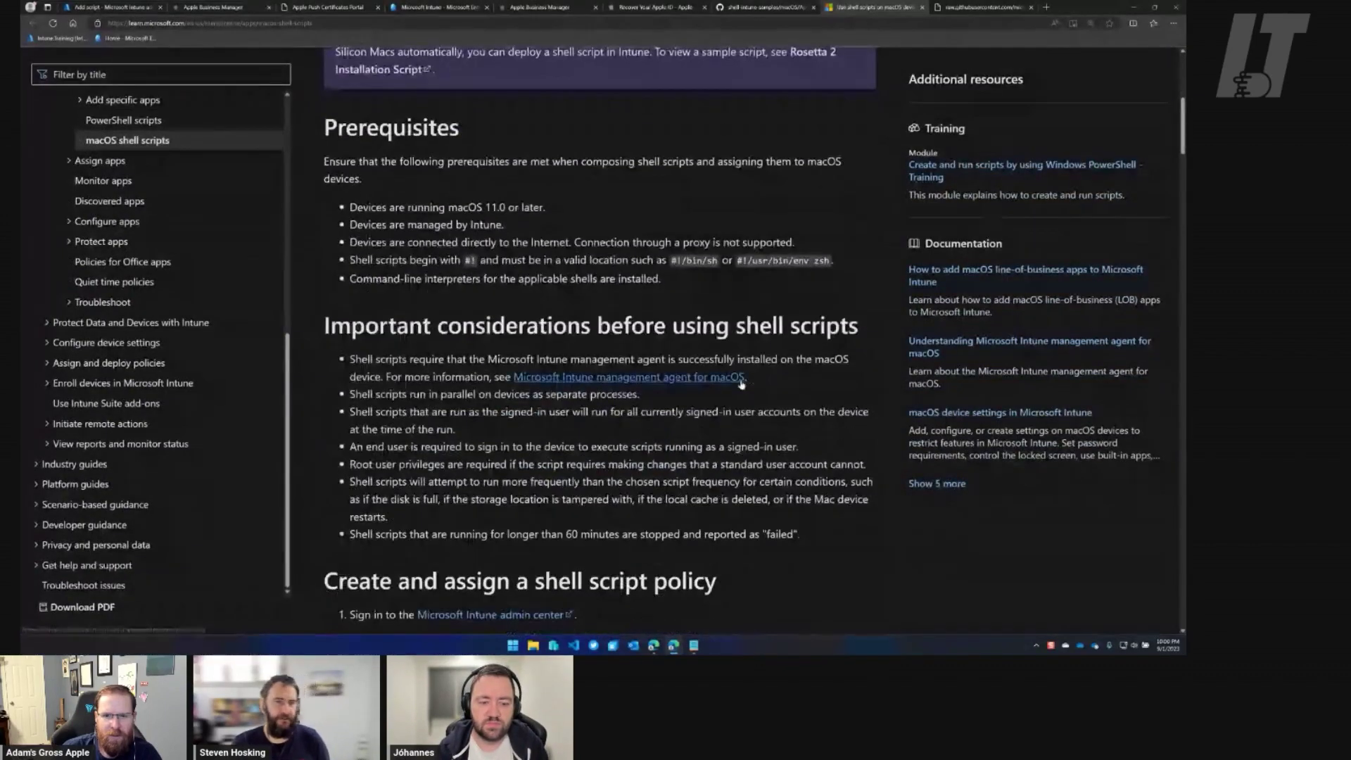
{"action": "scroll", "coordinate": [809, 396], "scroll_direction": "down", "scroll_amount": 4}
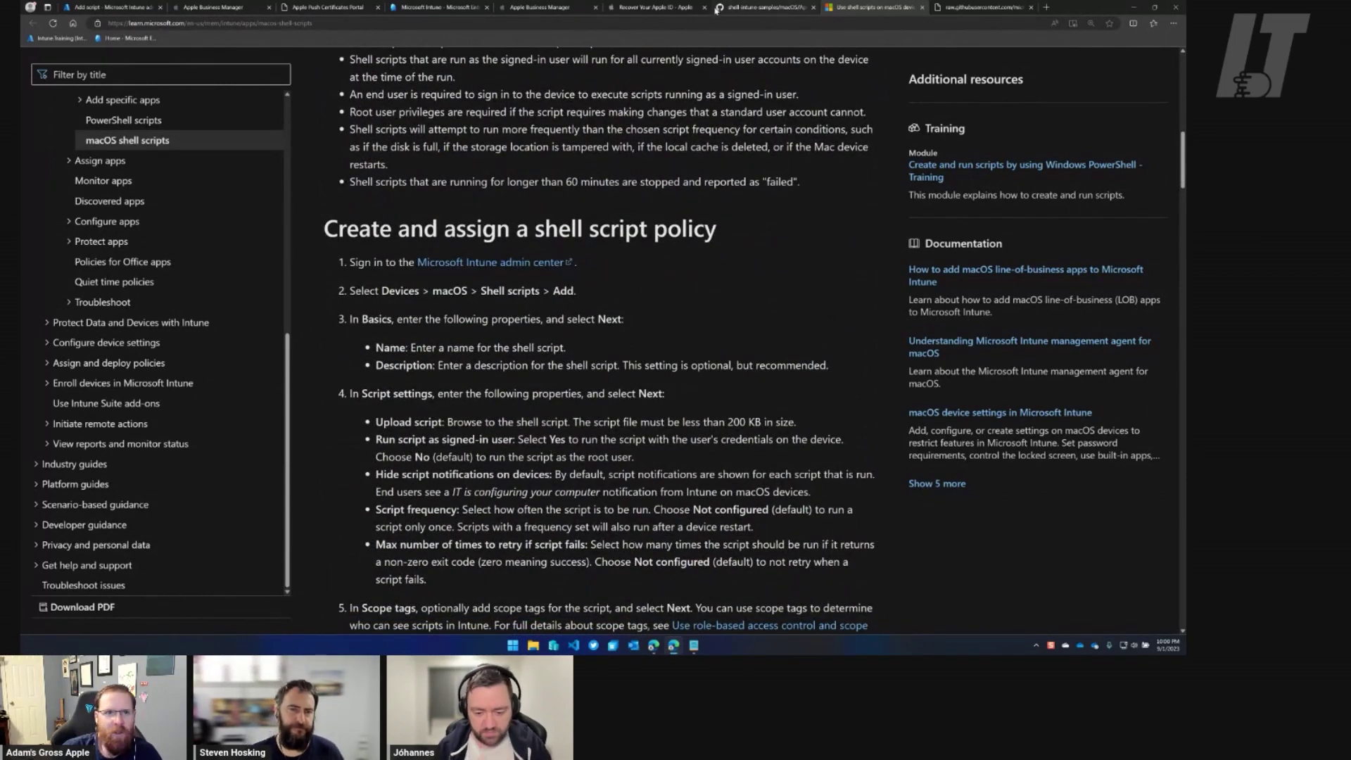
{"action": "left_click", "coordinate": [109, 7]}
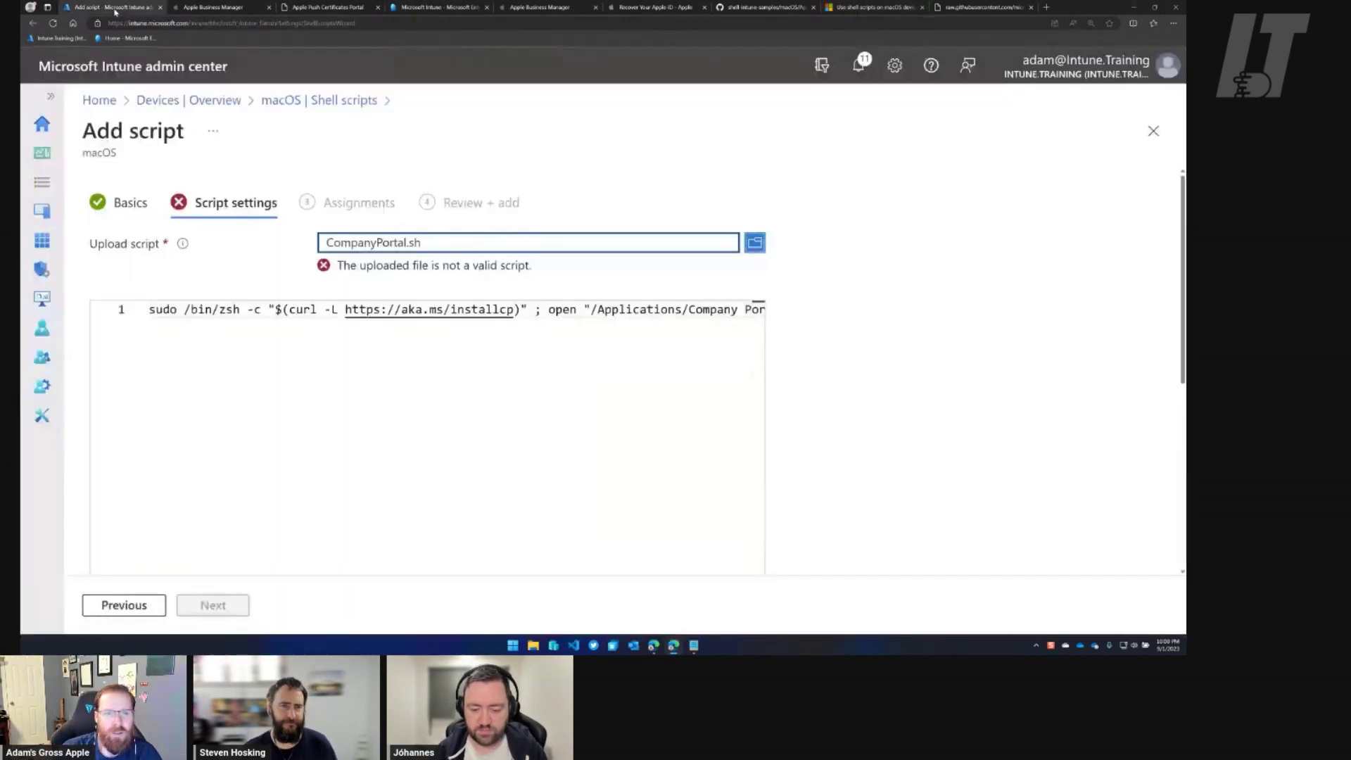
Step: Select and copy the entire raw installCompanyPortal script from GitHub, then return to the Intune wizard
{"action": "left_click", "coordinate": [765, 7]}
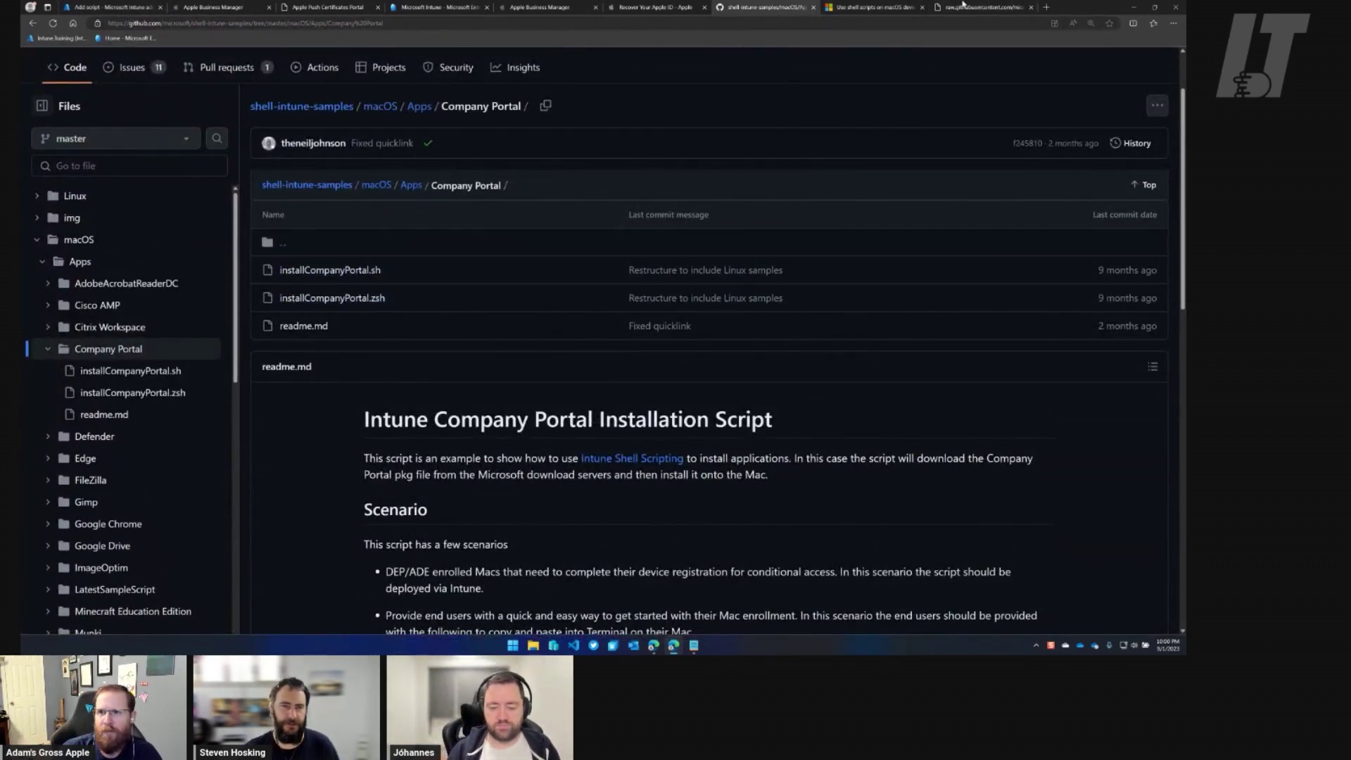
{"action": "left_click", "coordinate": [964, 6]}
{"action": "key", "text": "ctrl+a"}
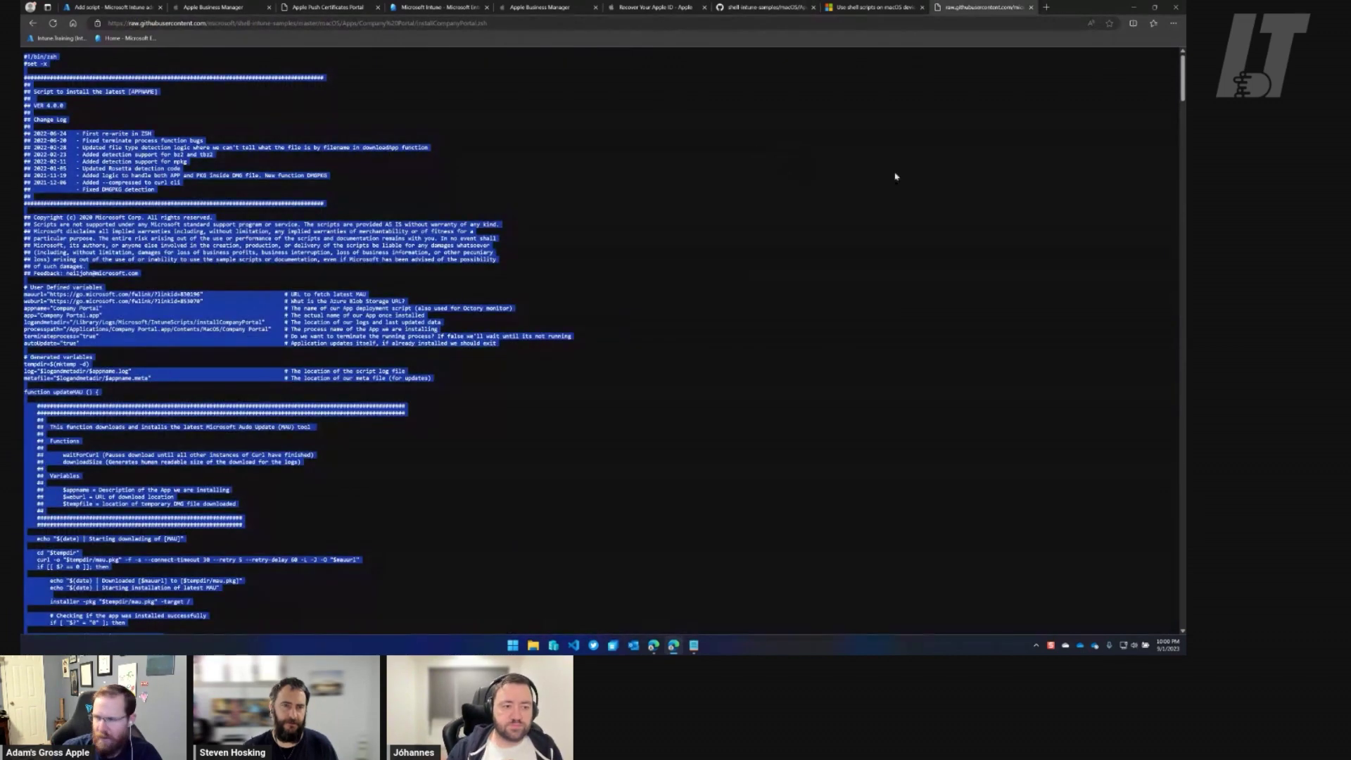
{"action": "key", "text": "alt+Tab"}
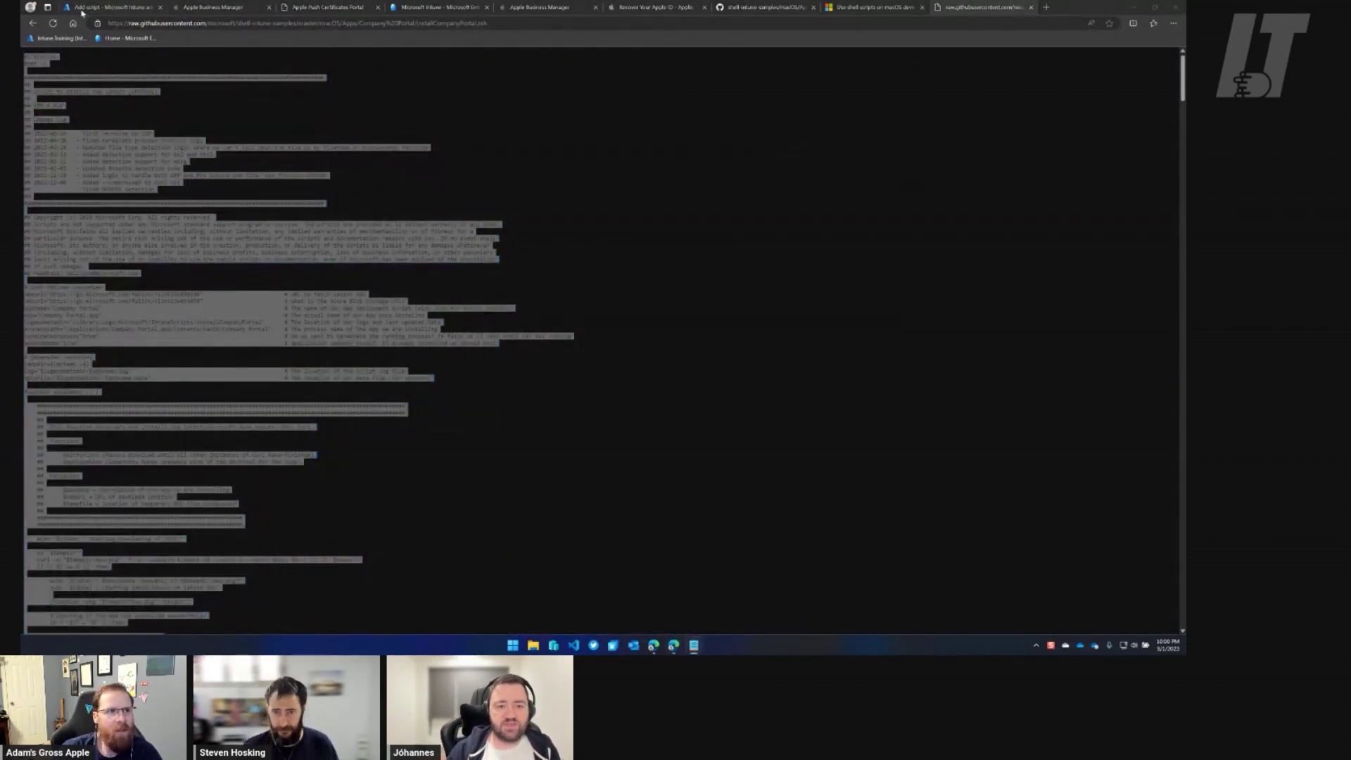
{"action": "left_click", "coordinate": [83, 9]}
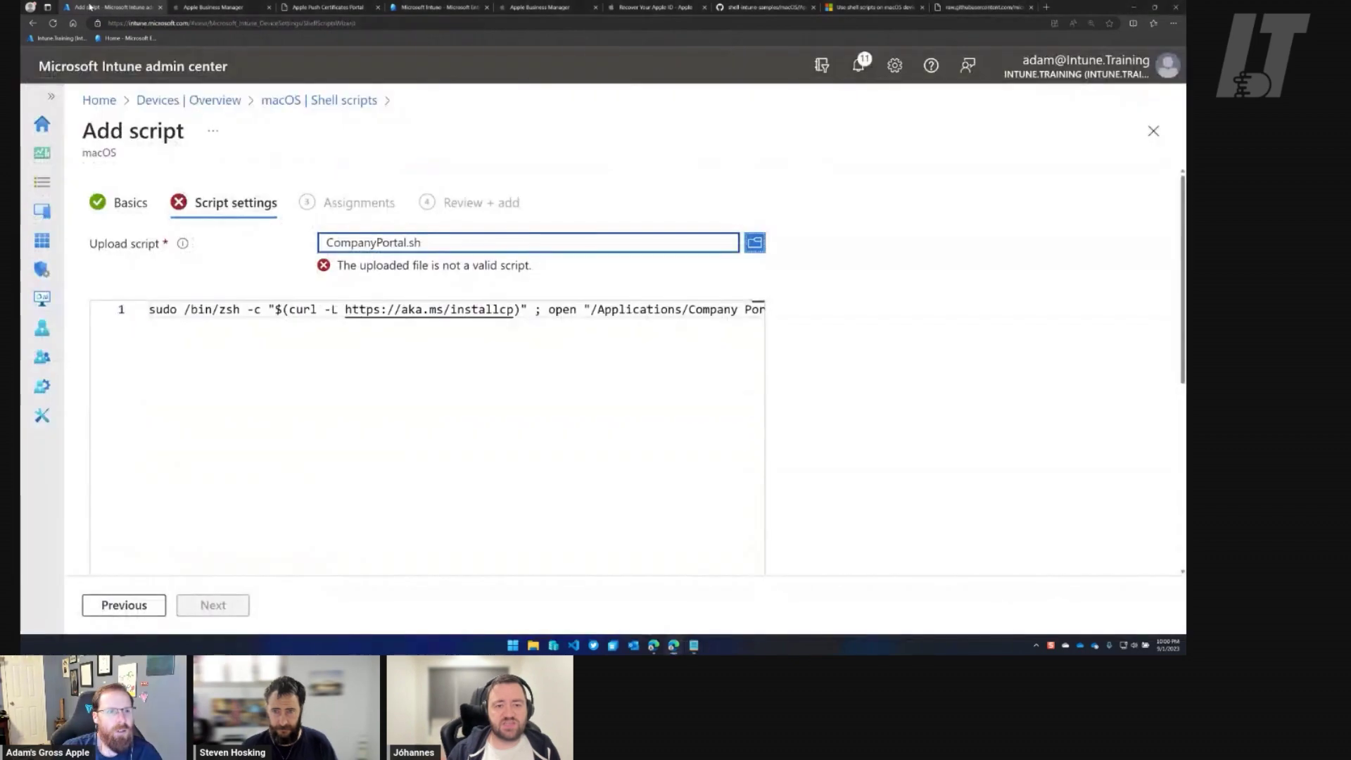
Step: Upload the full 37.27 KiB CompanyPortal.sh, review its code, and advance to Assignments
{"action": "left_click", "coordinate": [753, 243]}
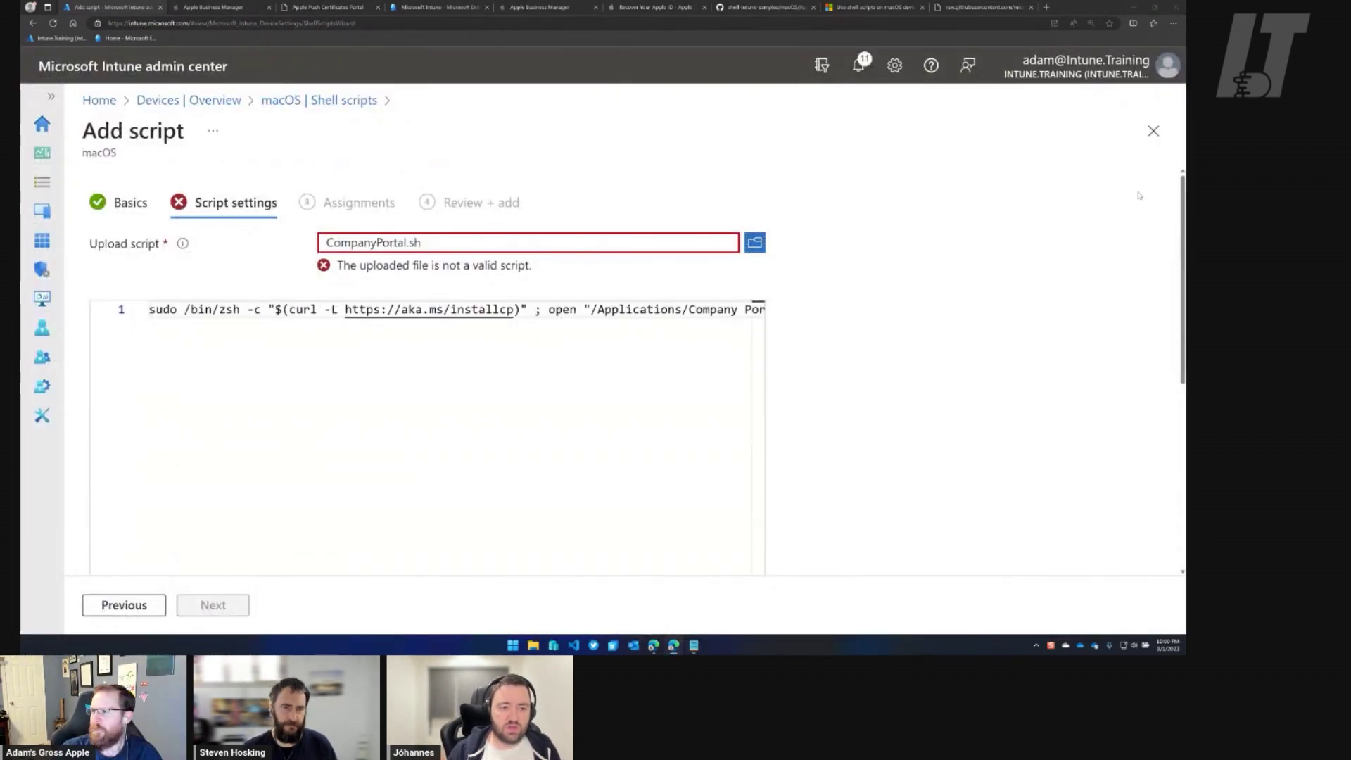
{"action": "key", "text": "Return"}
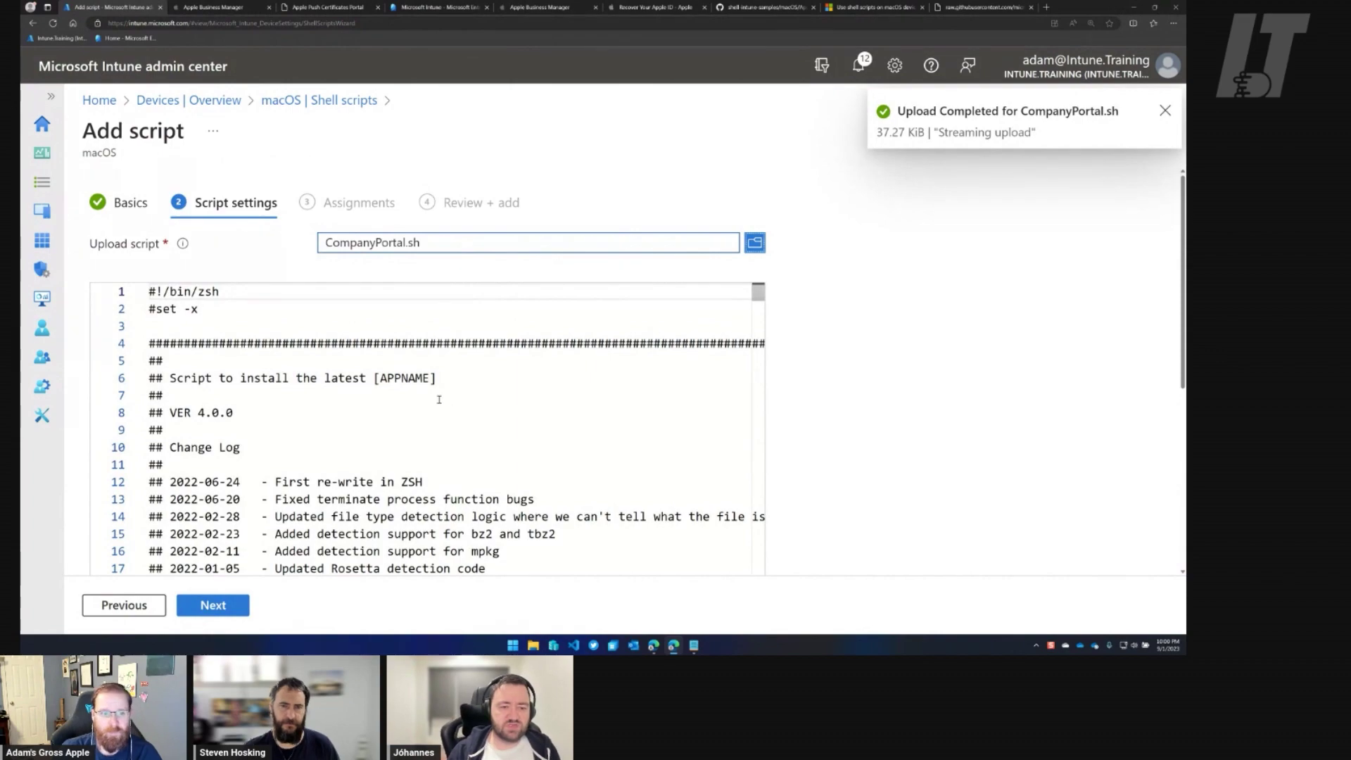
{"action": "scroll", "coordinate": [415, 404], "scroll_direction": "down", "scroll_amount": 8}
{"action": "scroll", "coordinate": [415, 405], "scroll_direction": "down", "scroll_amount": 3}
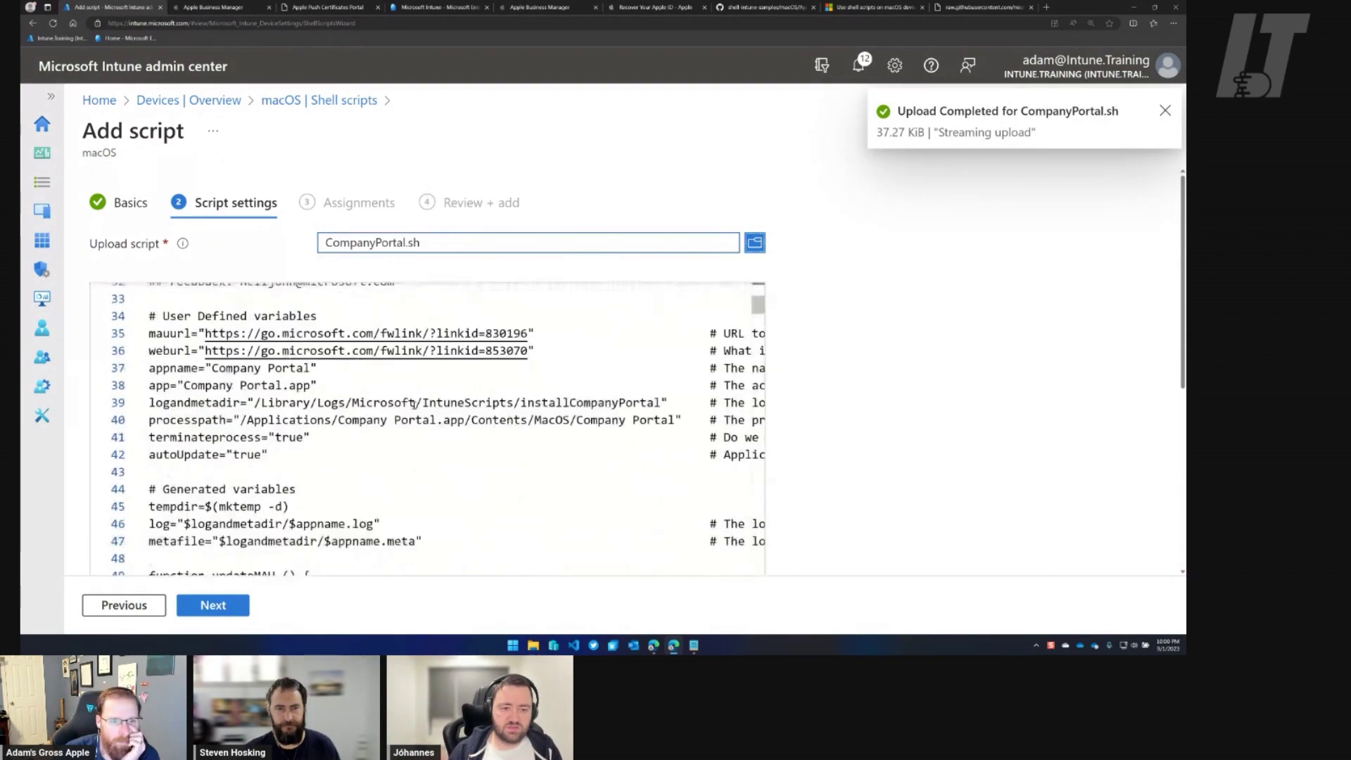
{"action": "scroll", "coordinate": [413, 413], "scroll_direction": "down", "scroll_amount": 6}
{"action": "scroll", "coordinate": [413, 413], "scroll_direction": "down", "scroll_amount": 20}
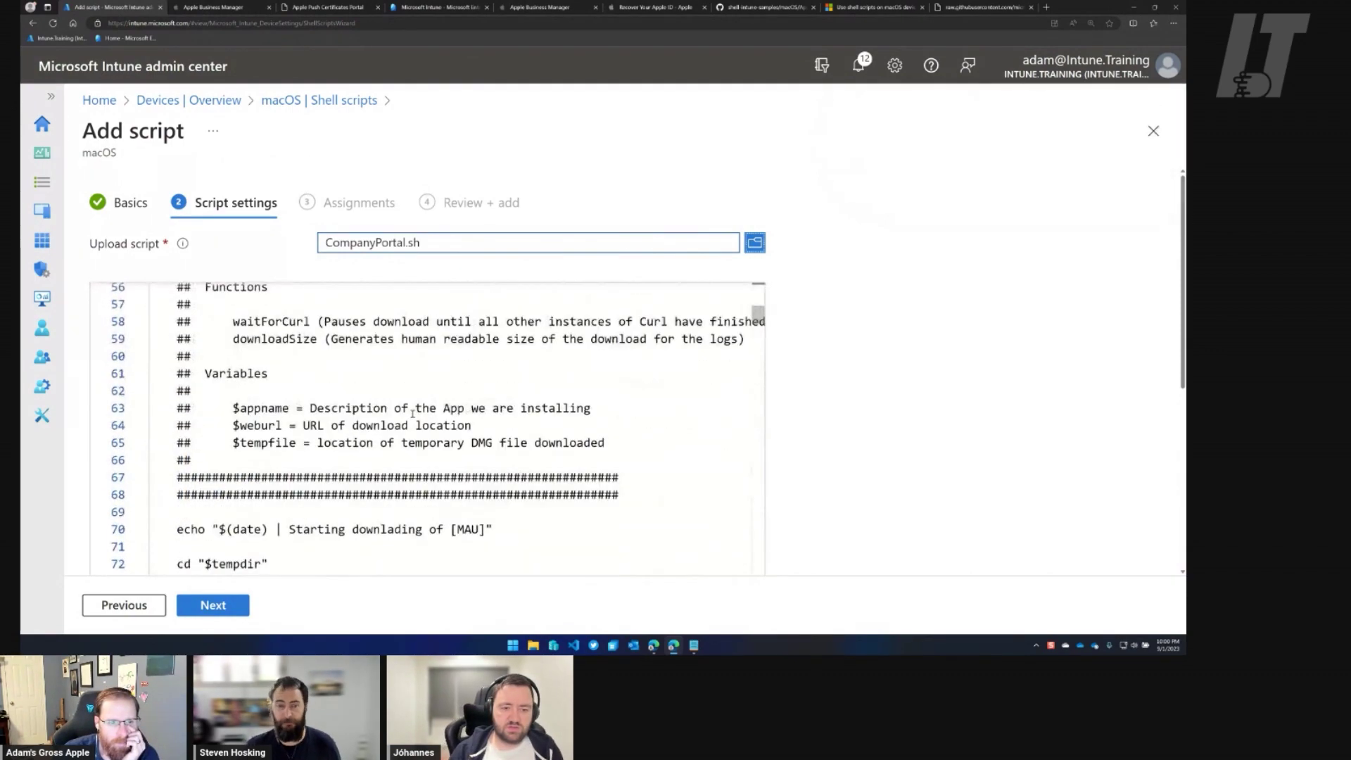
{"action": "left_click", "coordinate": [202, 607]}
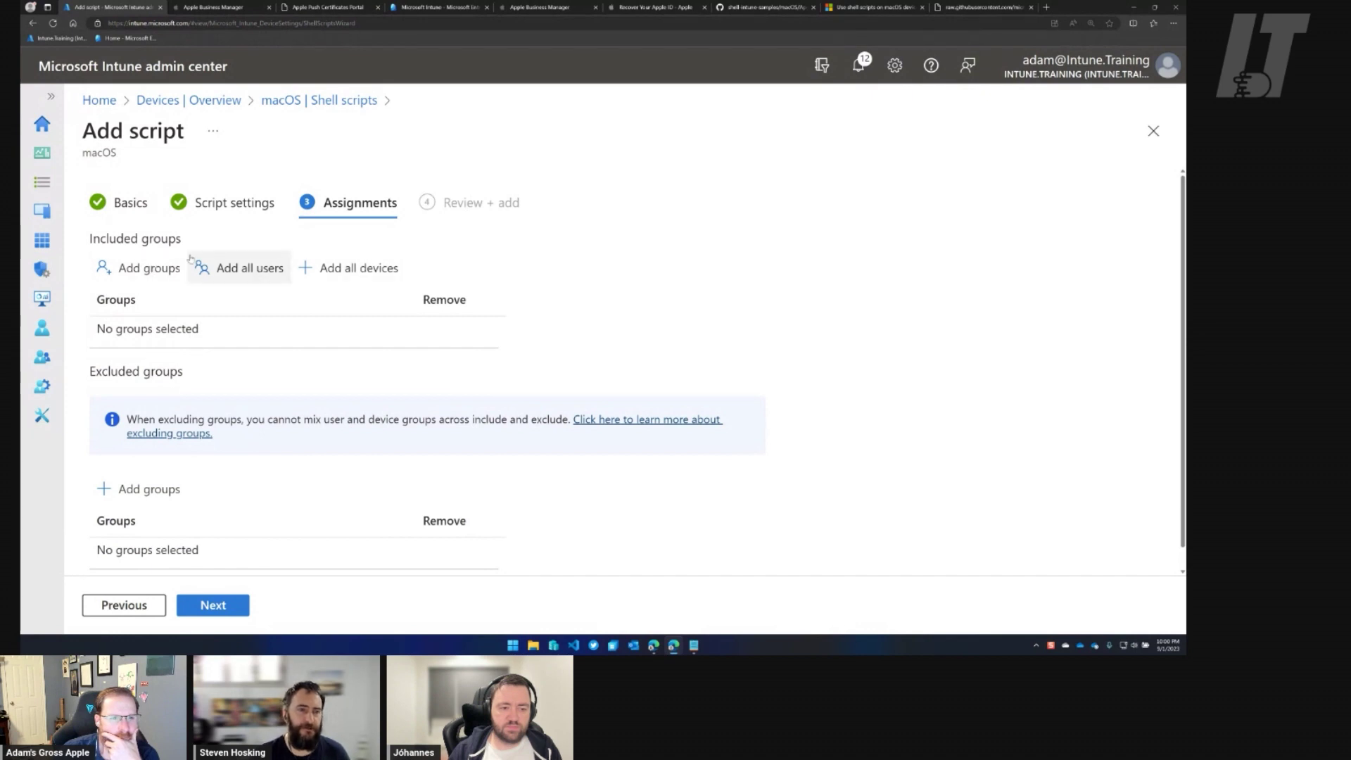
Step: Add the License group as an included group for the script assignment
{"action": "left_click", "coordinate": [133, 270]}
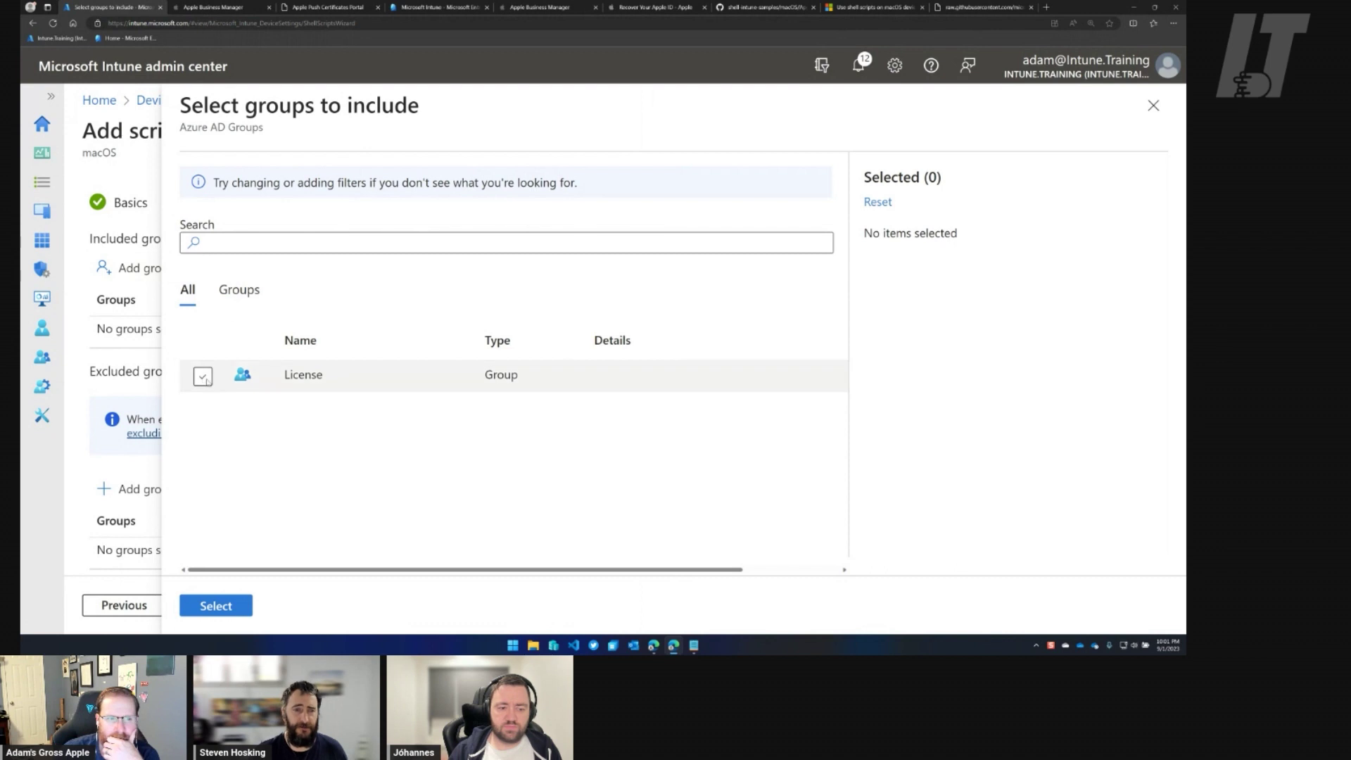
{"action": "left_click", "coordinate": [203, 377]}
{"action": "left_click", "coordinate": [235, 606]}
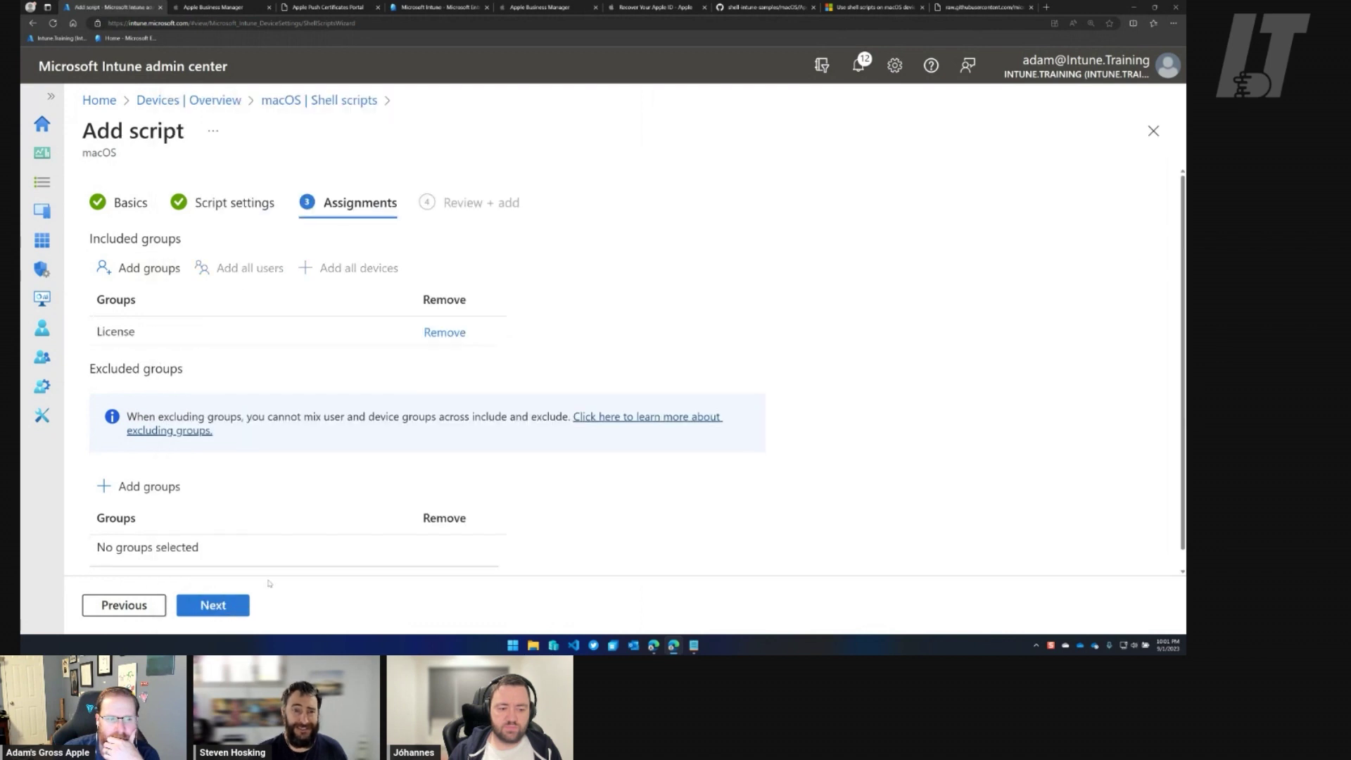
Step: Advance to the Review + add summary and scroll through the script settings and assignments
{"action": "left_click", "coordinate": [224, 609]}
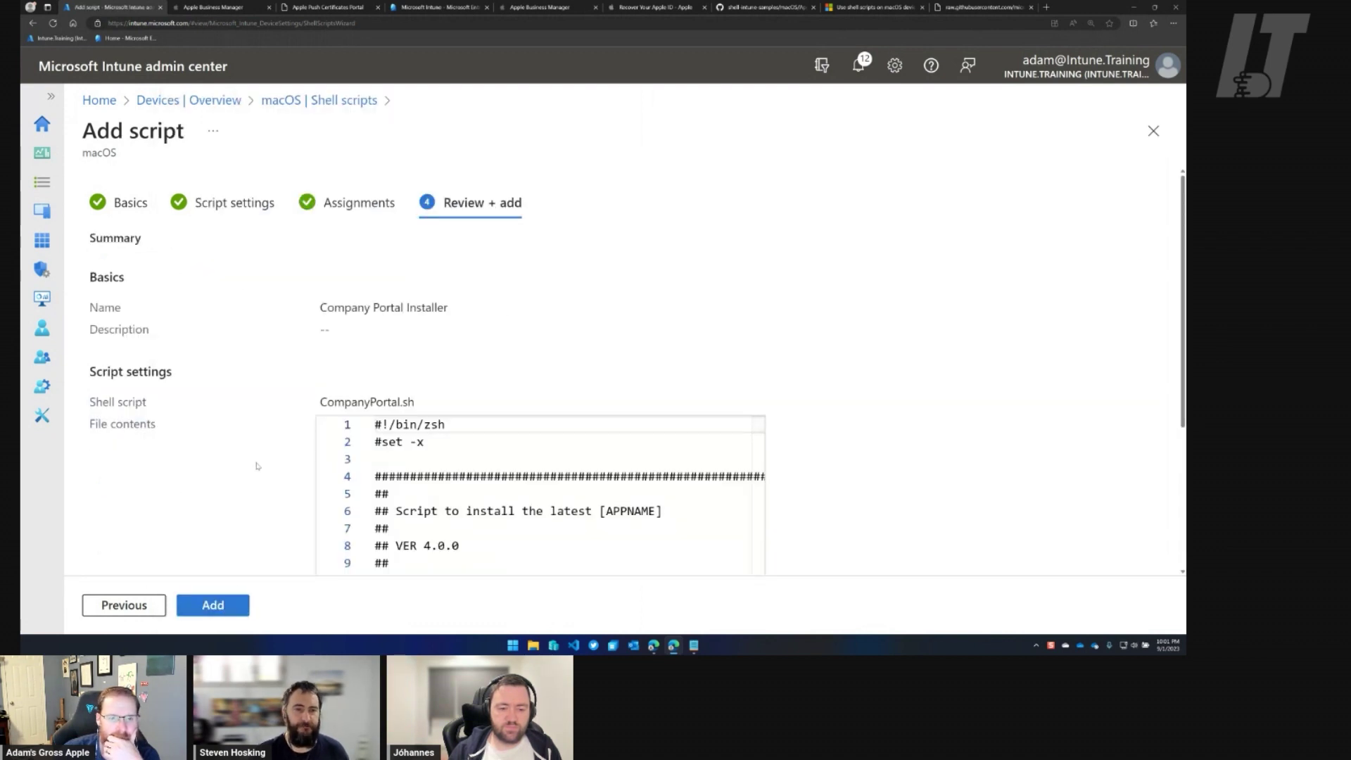
{"action": "scroll", "coordinate": [225, 608], "scroll_direction": "down", "scroll_amount": 1}
{"action": "left_click", "coordinate": [219, 605]}
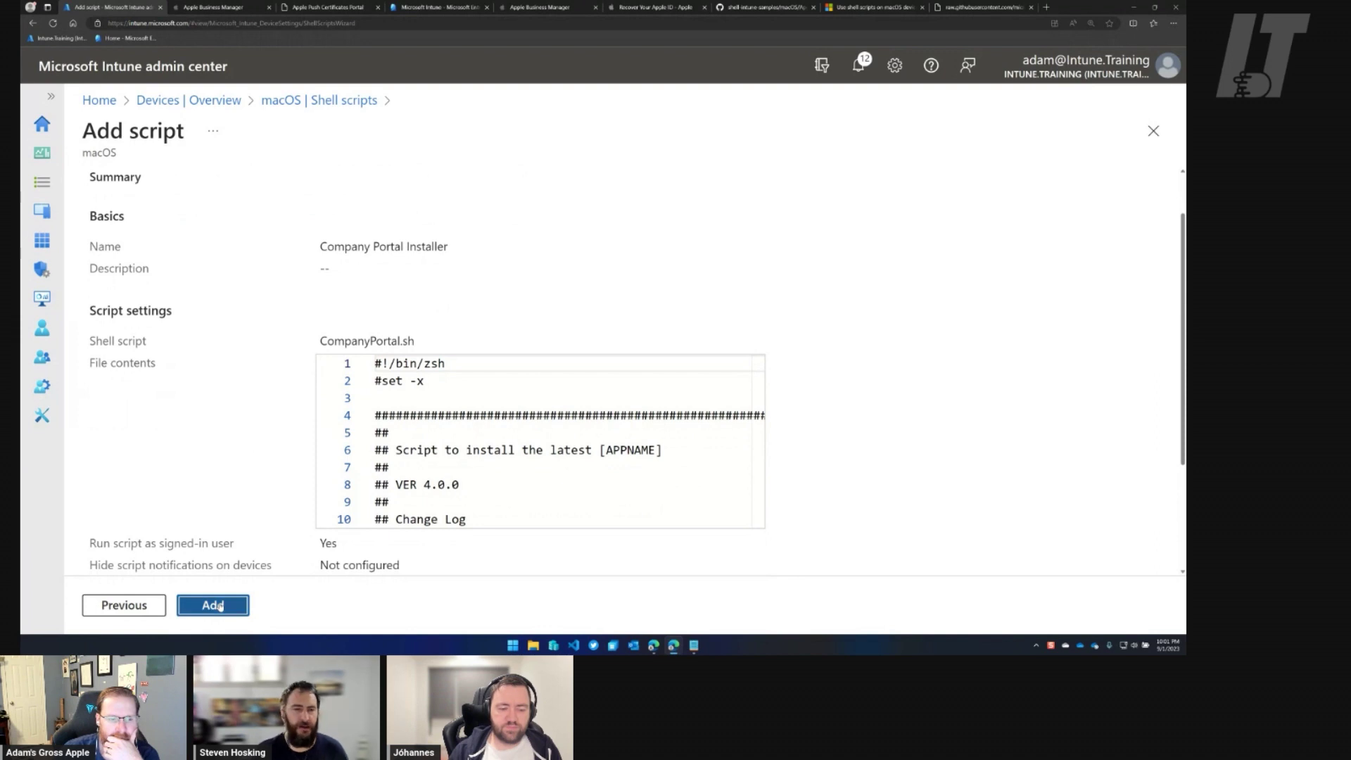
{"action": "scroll", "coordinate": [250, 491], "scroll_direction": "down", "scroll_amount": 3}
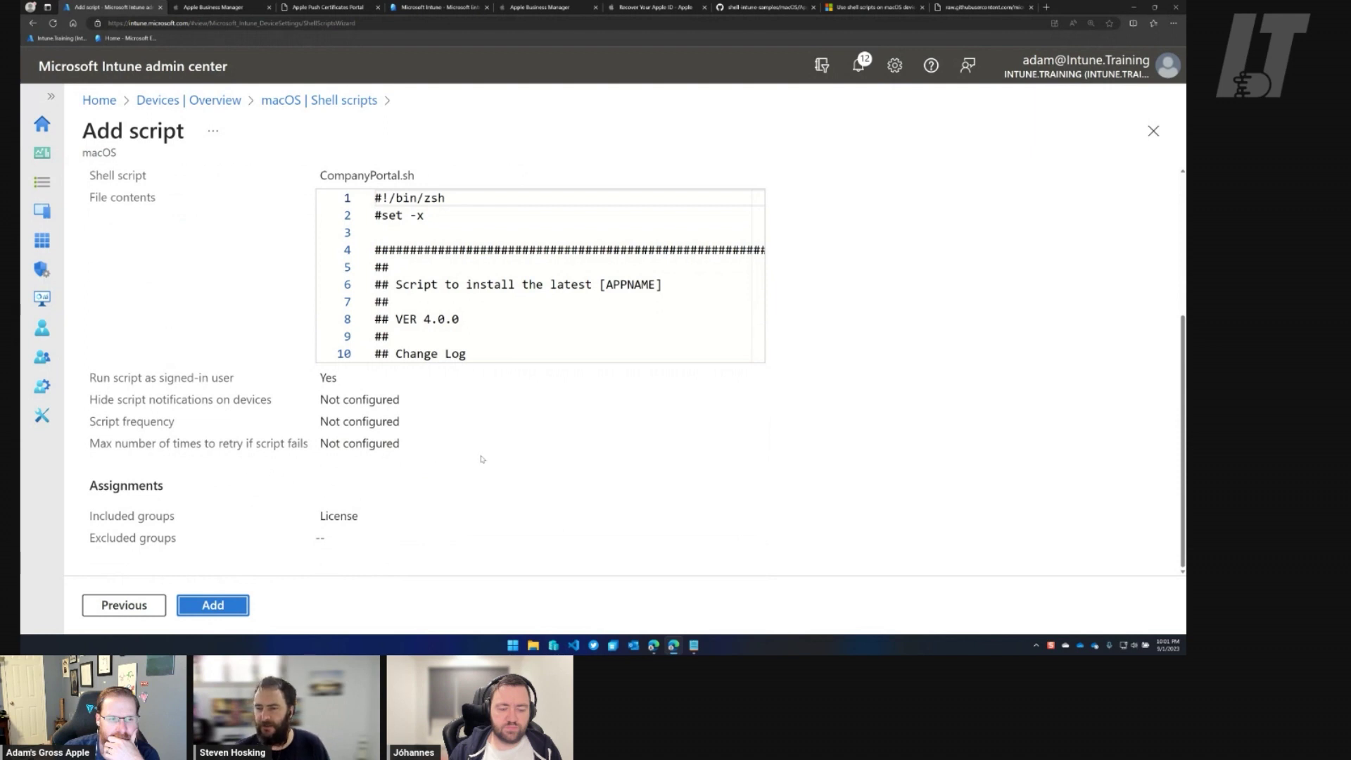
{"action": "scroll", "coordinate": [482, 459], "scroll_direction": "up", "scroll_amount": 2}
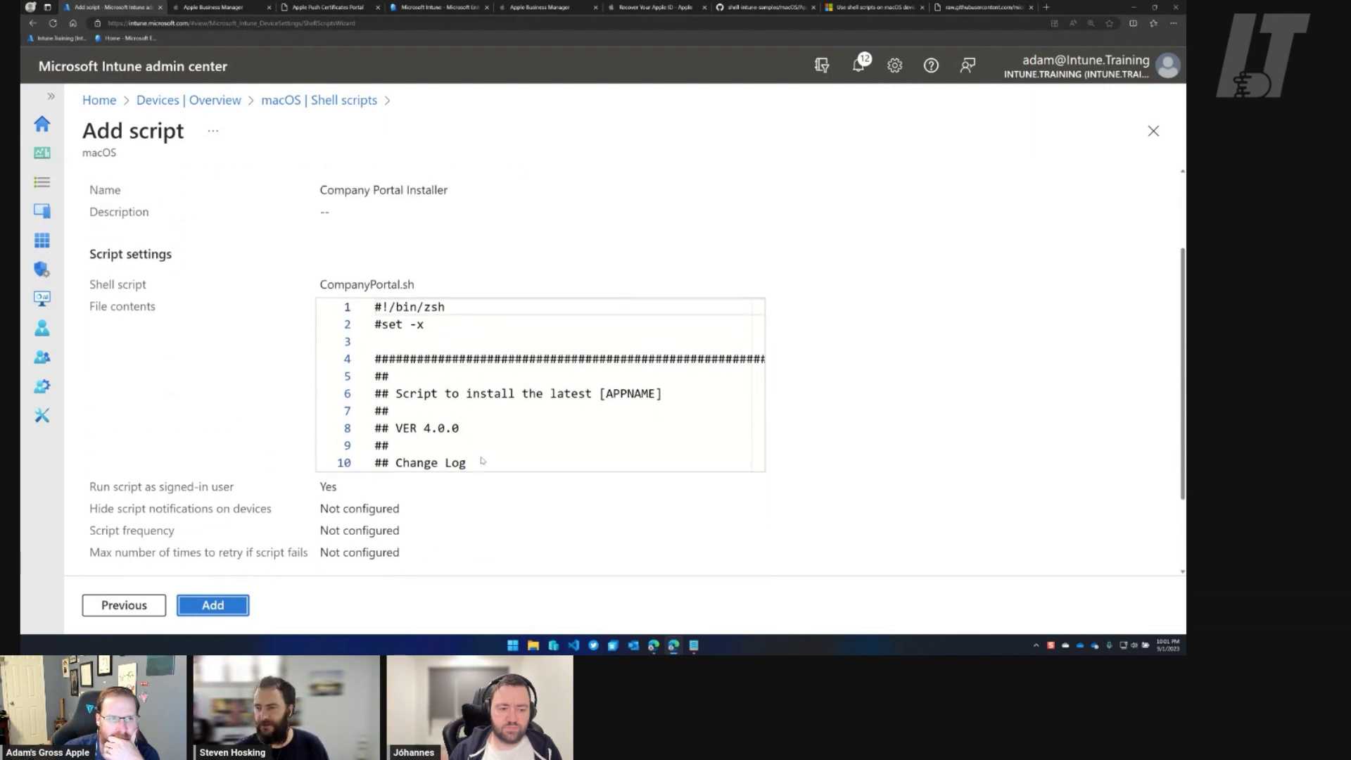
{"action": "scroll", "coordinate": [481, 458], "scroll_direction": "down", "scroll_amount": 2}
{"action": "scroll", "coordinate": [211, 493], "scroll_direction": "down", "scroll_amount": 2}
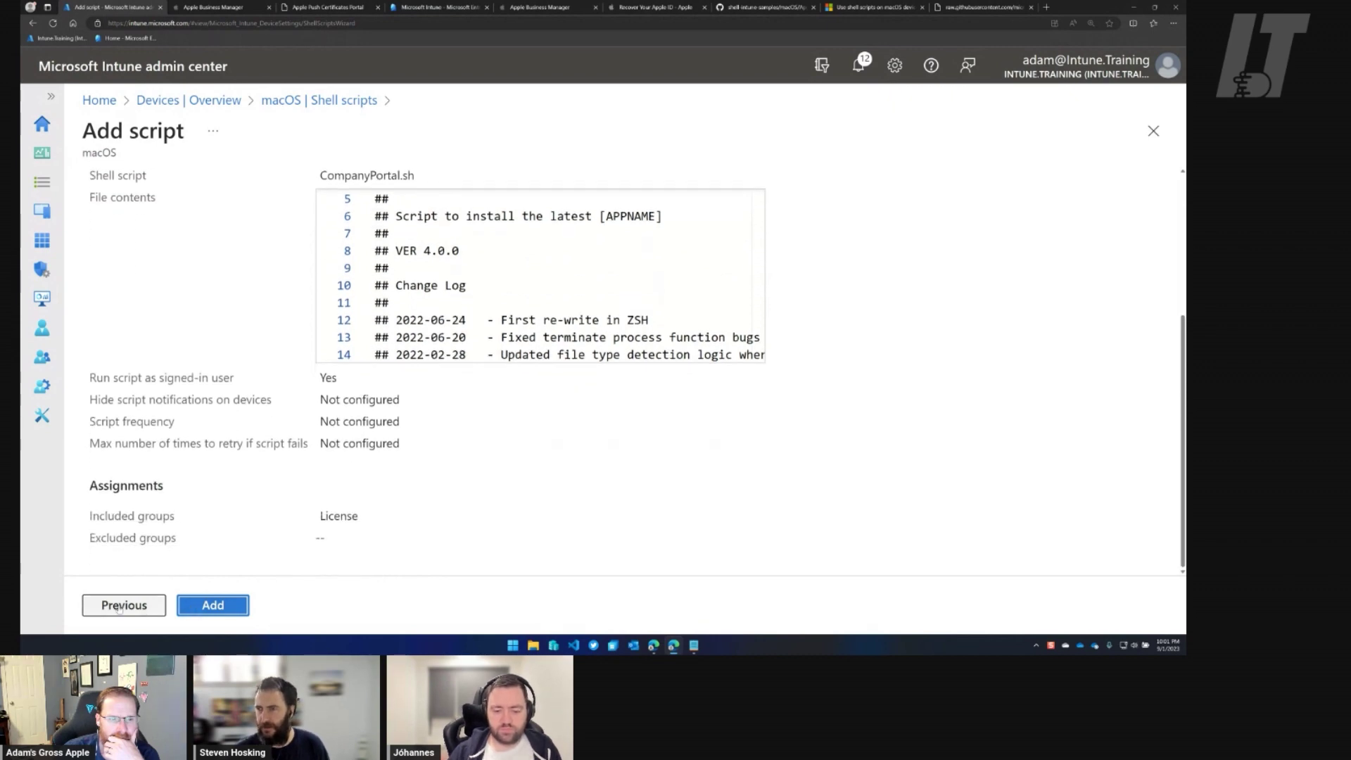
Step: Back in script settings, set Run script as signed-in user to No and Max retries to 3 times
{"action": "left_click", "coordinate": [111, 607]}
{"action": "left_click", "coordinate": [111, 606]}
{"action": "scroll", "coordinate": [422, 351], "scroll_direction": "down", "scroll_amount": 5}
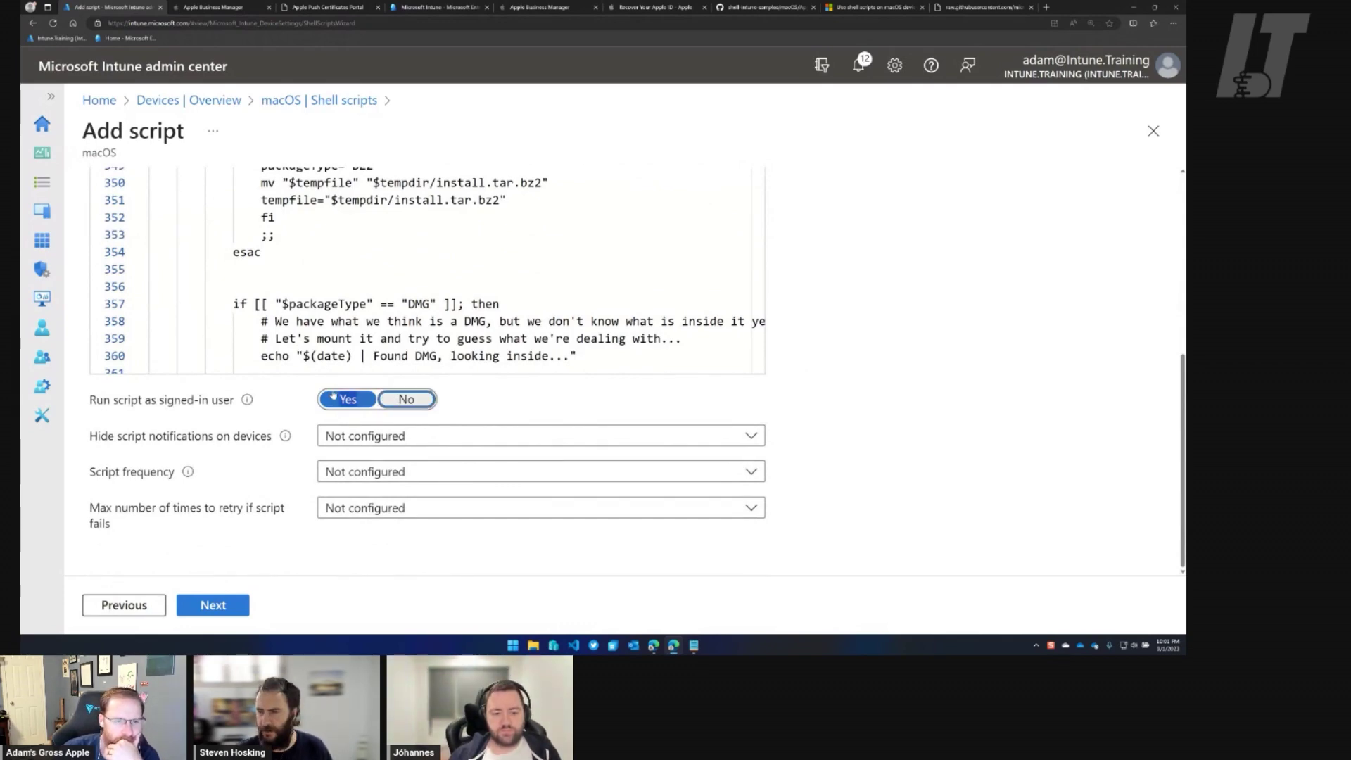
{"action": "double_click", "coordinate": [407, 401]}
{"action": "left_click", "coordinate": [313, 414]}
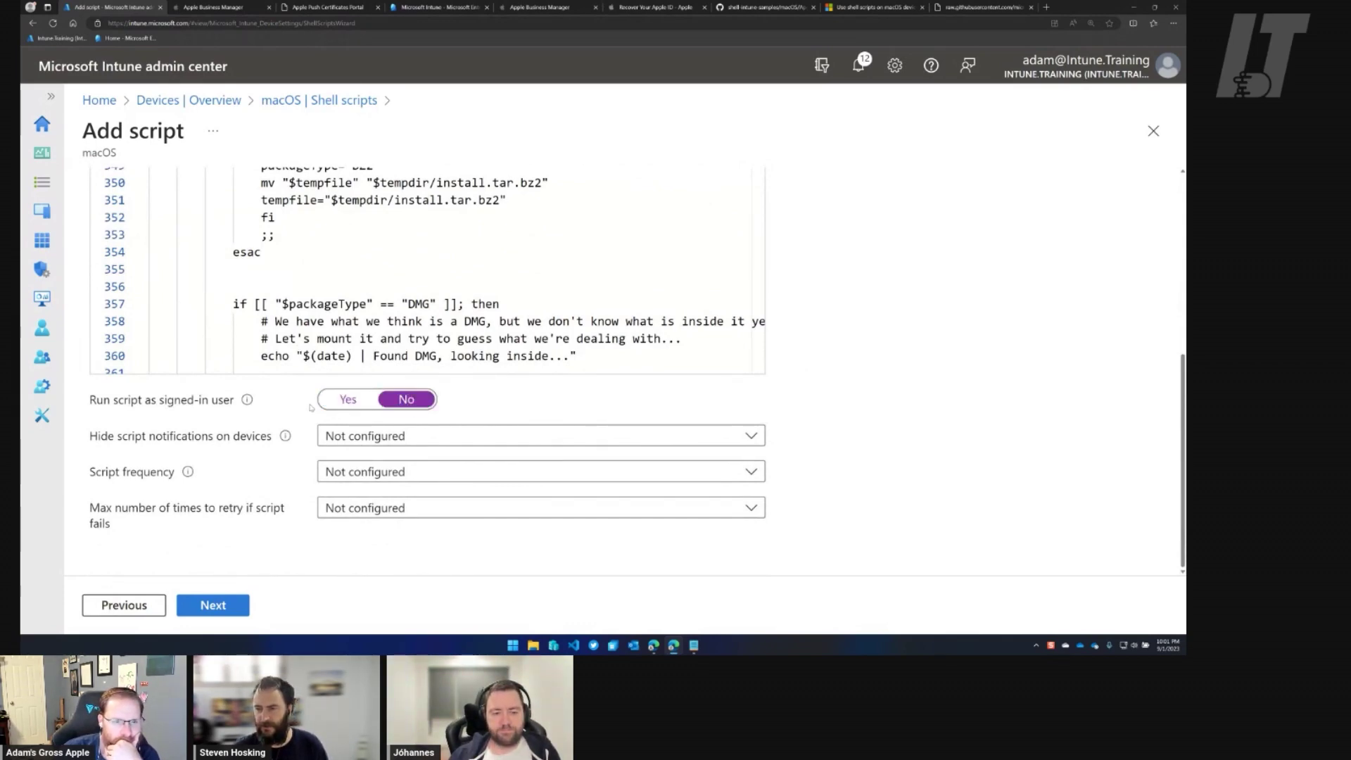
{"action": "left_click", "coordinate": [367, 509]}
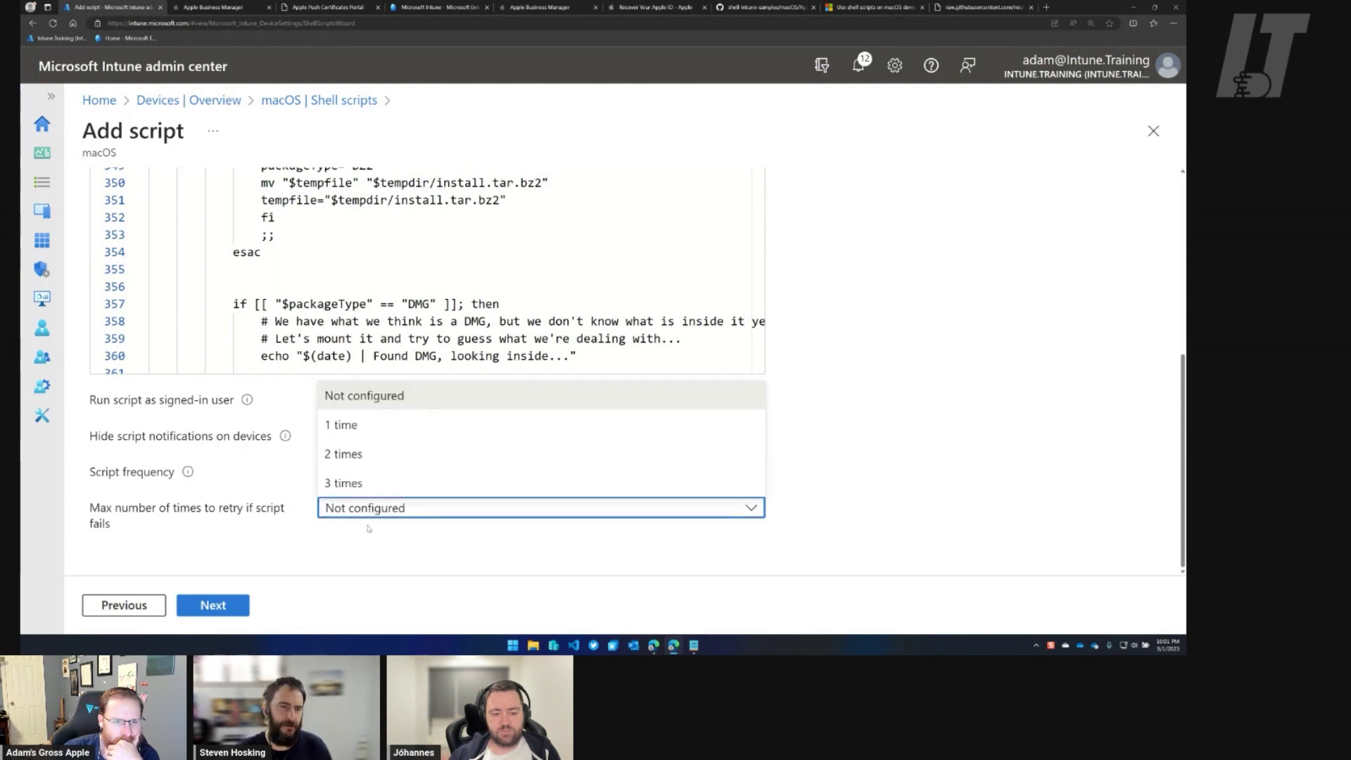
{"action": "left_click", "coordinate": [365, 483]}
Step: Proceed through assignments and review, then add the Company Portal Installer script
{"action": "left_click", "coordinate": [214, 609]}
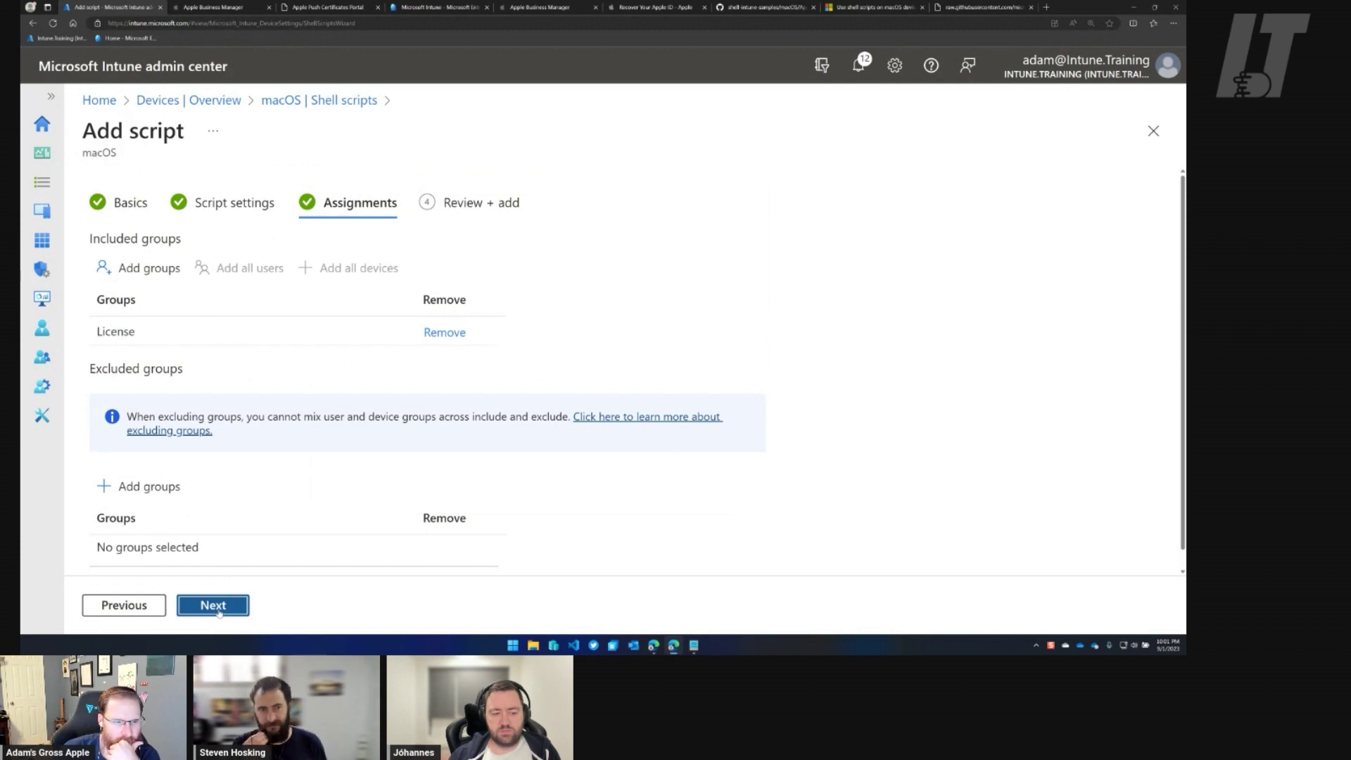
{"action": "left_click", "coordinate": [213, 605]}
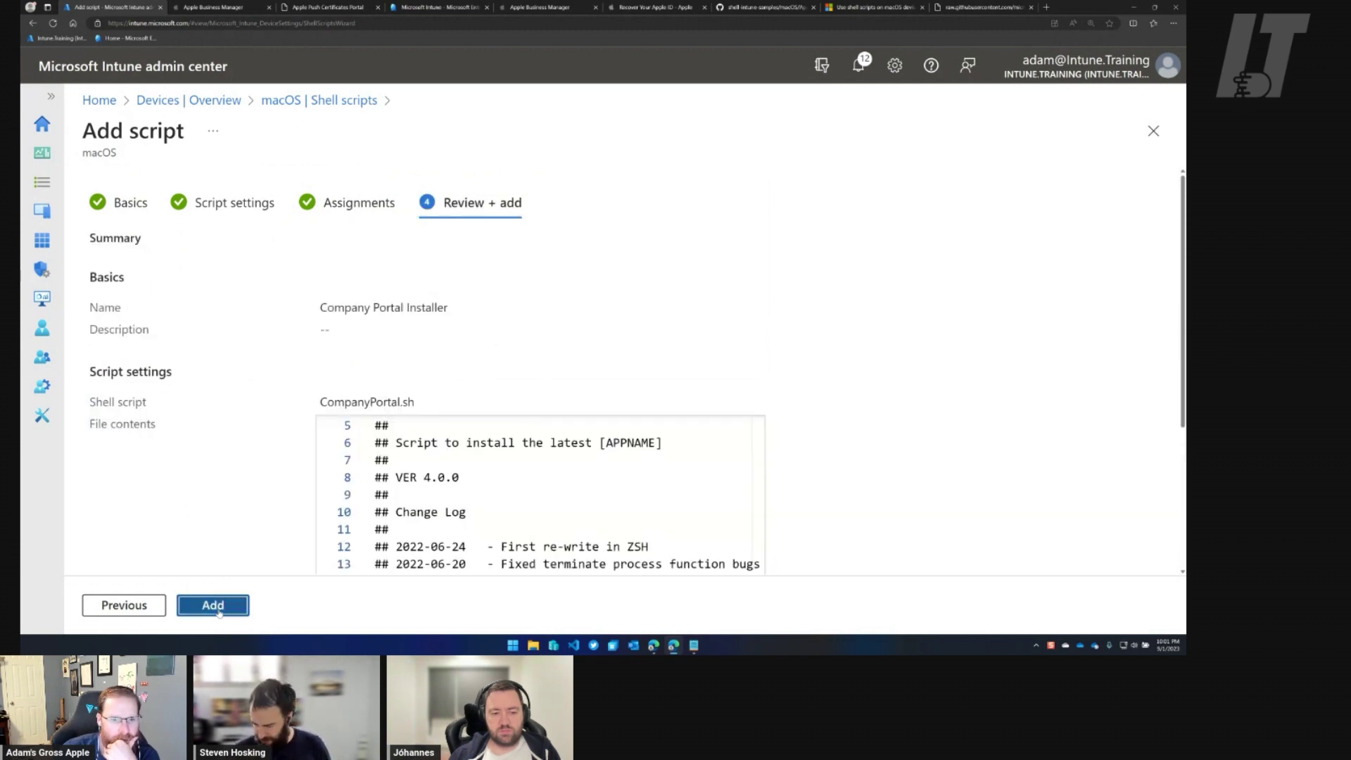
{"action": "left_click", "coordinate": [215, 607]}
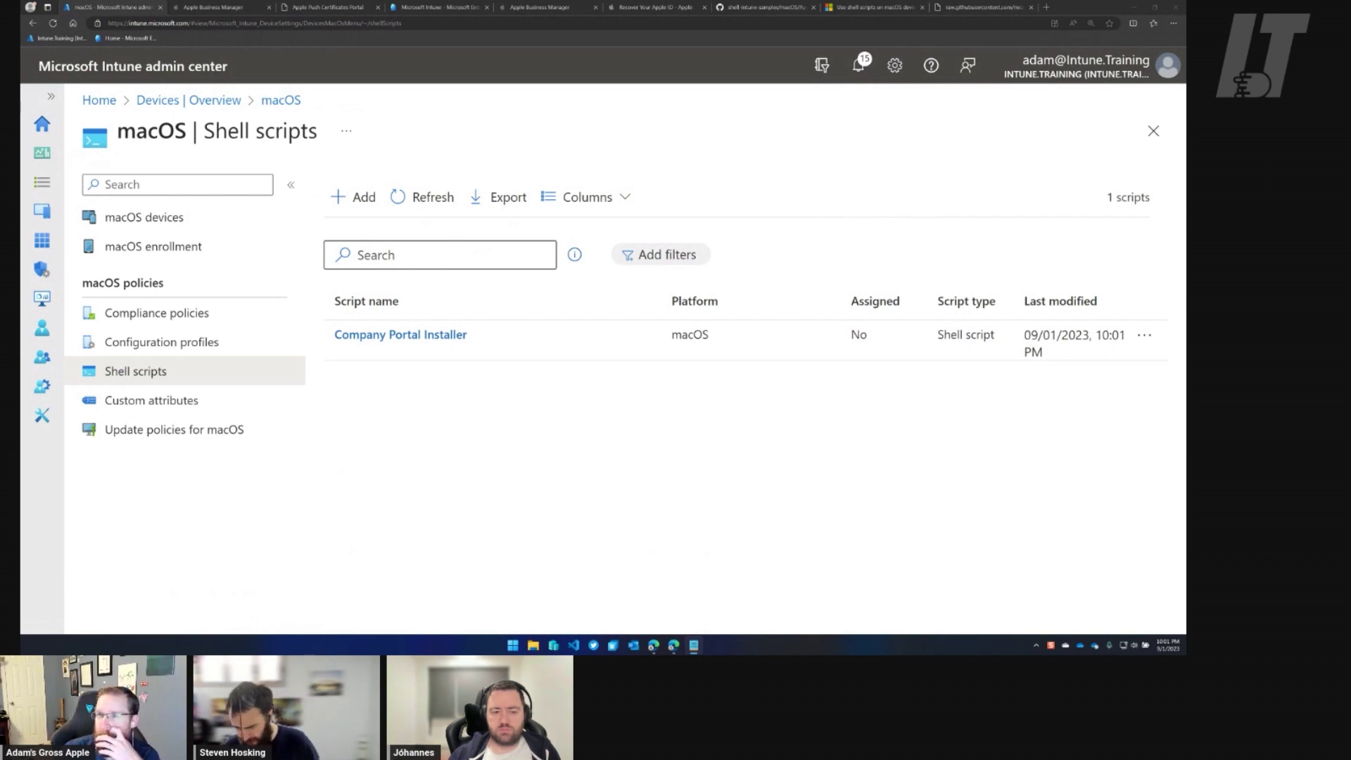
Step: Close the GitHub samples tab and return to the Intune macOS Shell scripts list
{"action": "left_click", "coordinate": [758, 7]}
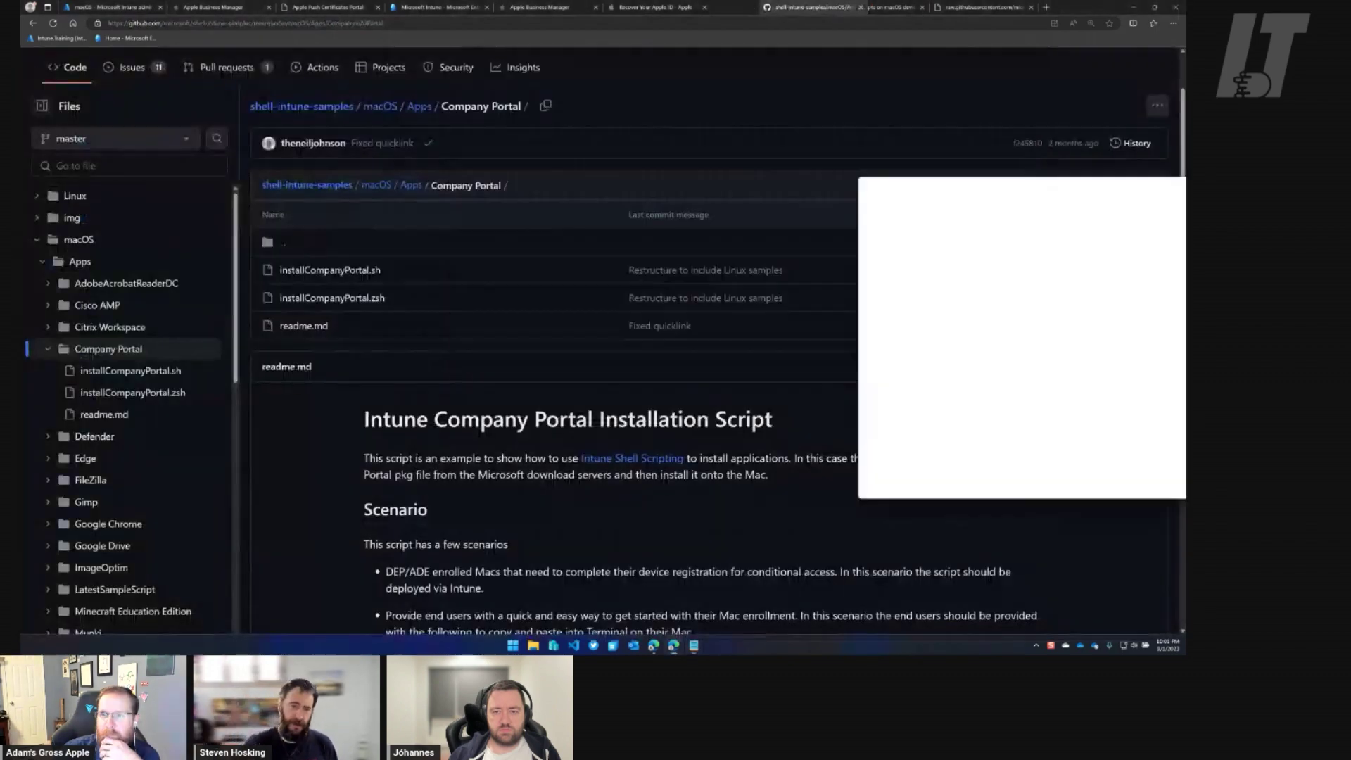
{"action": "key", "text": "ctrl+w"}
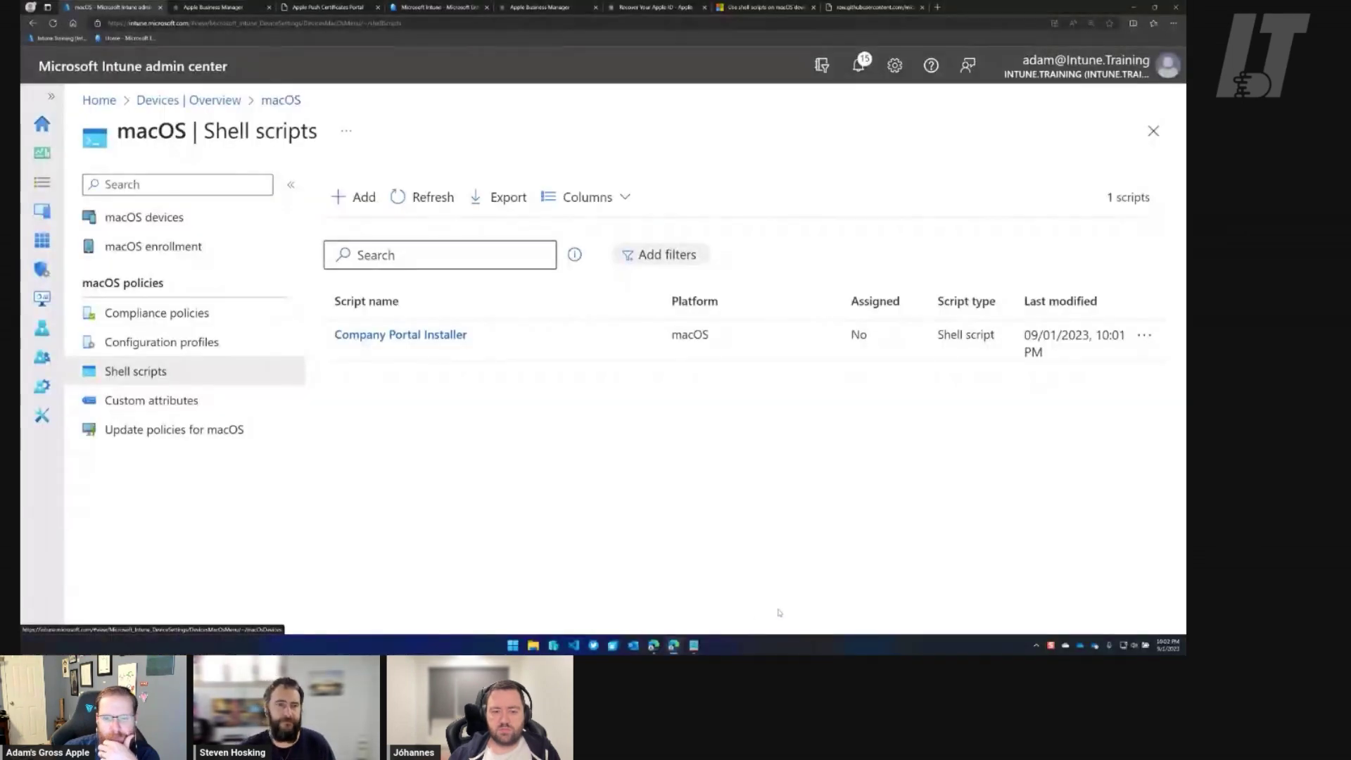
{"action": "mouse_move", "coordinate": [654, 645]}
{"action": "left_click", "coordinate": [506, 598]}
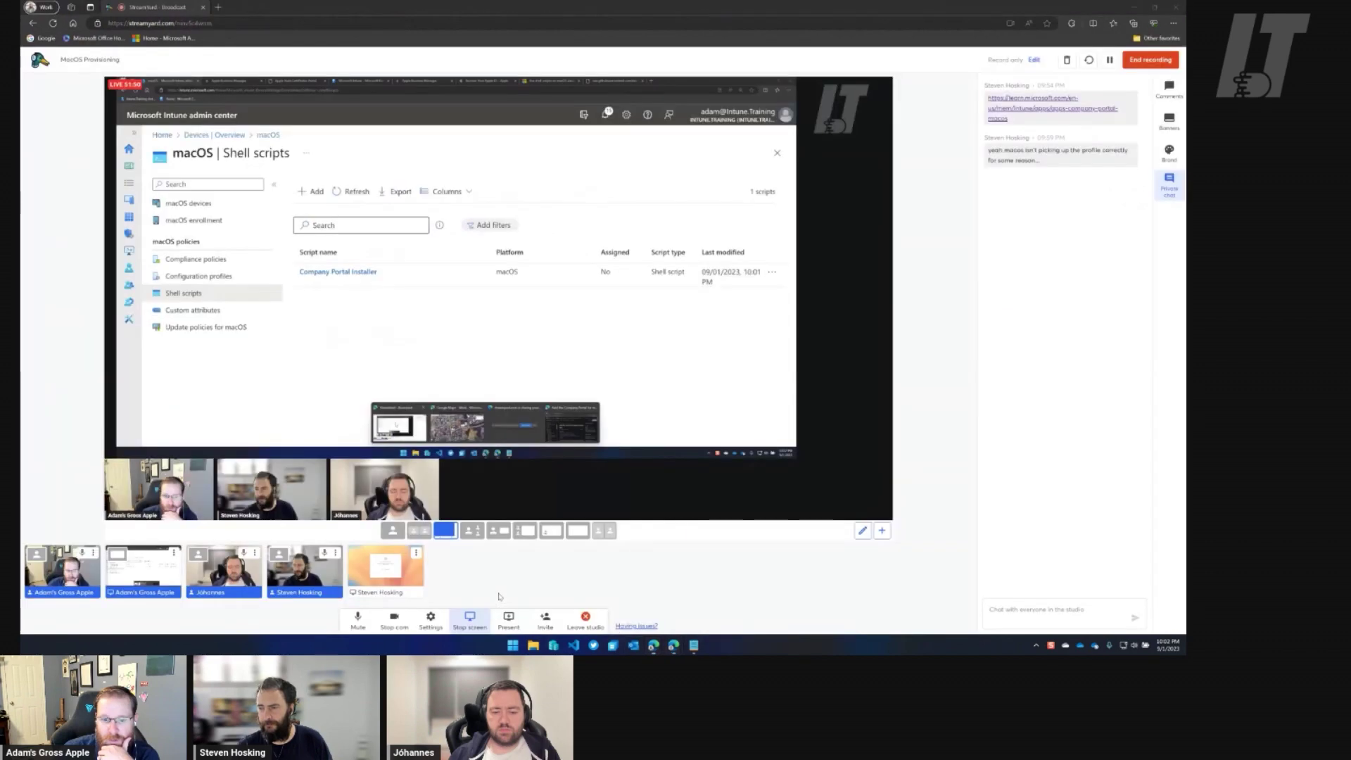
{"action": "key", "text": "alt+Tab"}
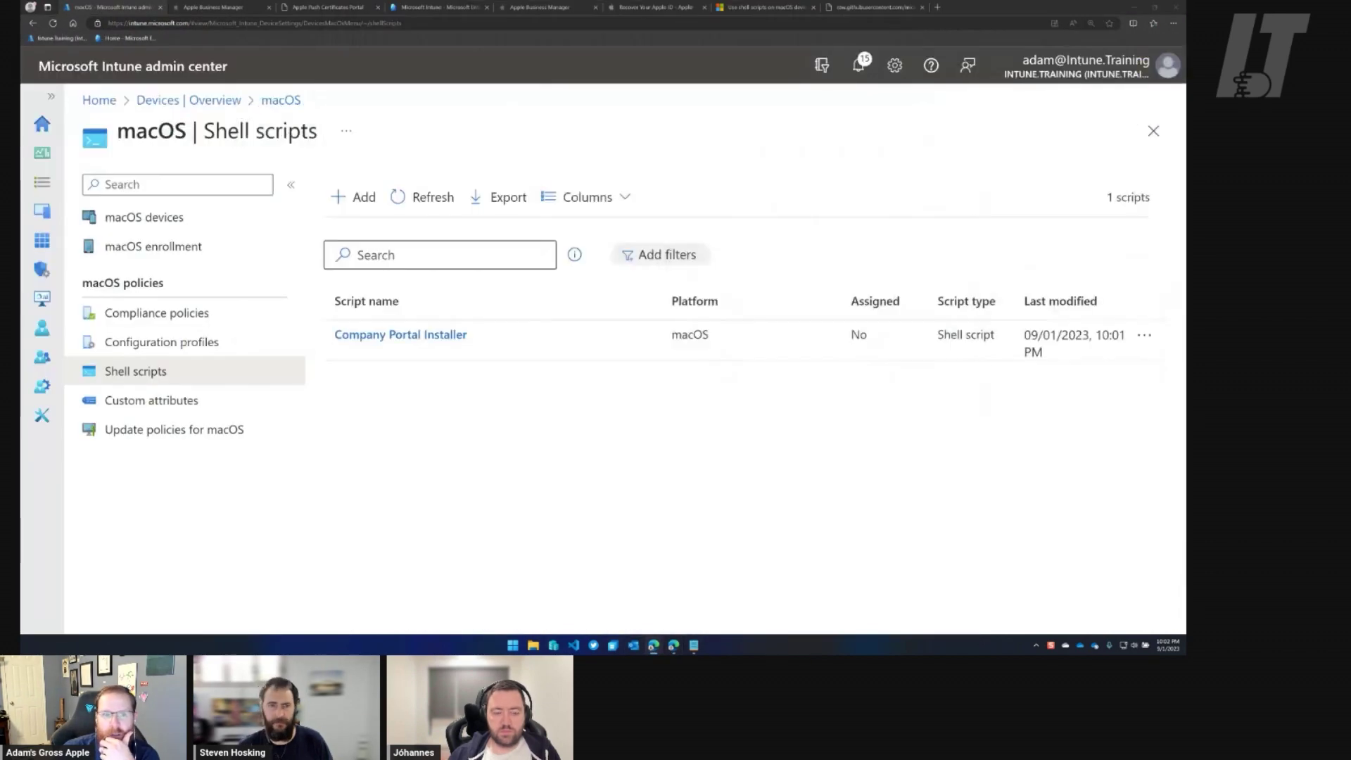
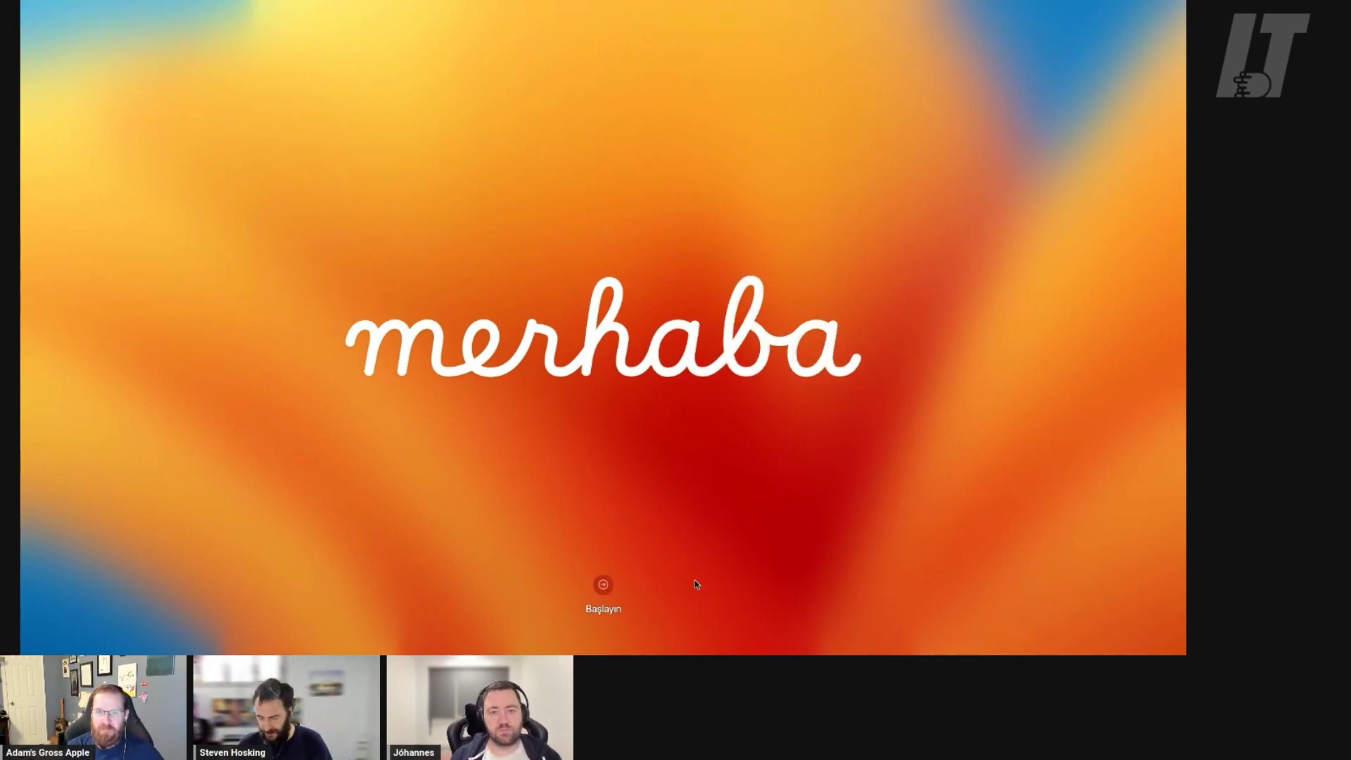
Step: Start Mac setup, keep English (Australia) and Australia as region, and skip Accessibility with Not Now
{"action": "left_click", "coordinate": [605, 585]}
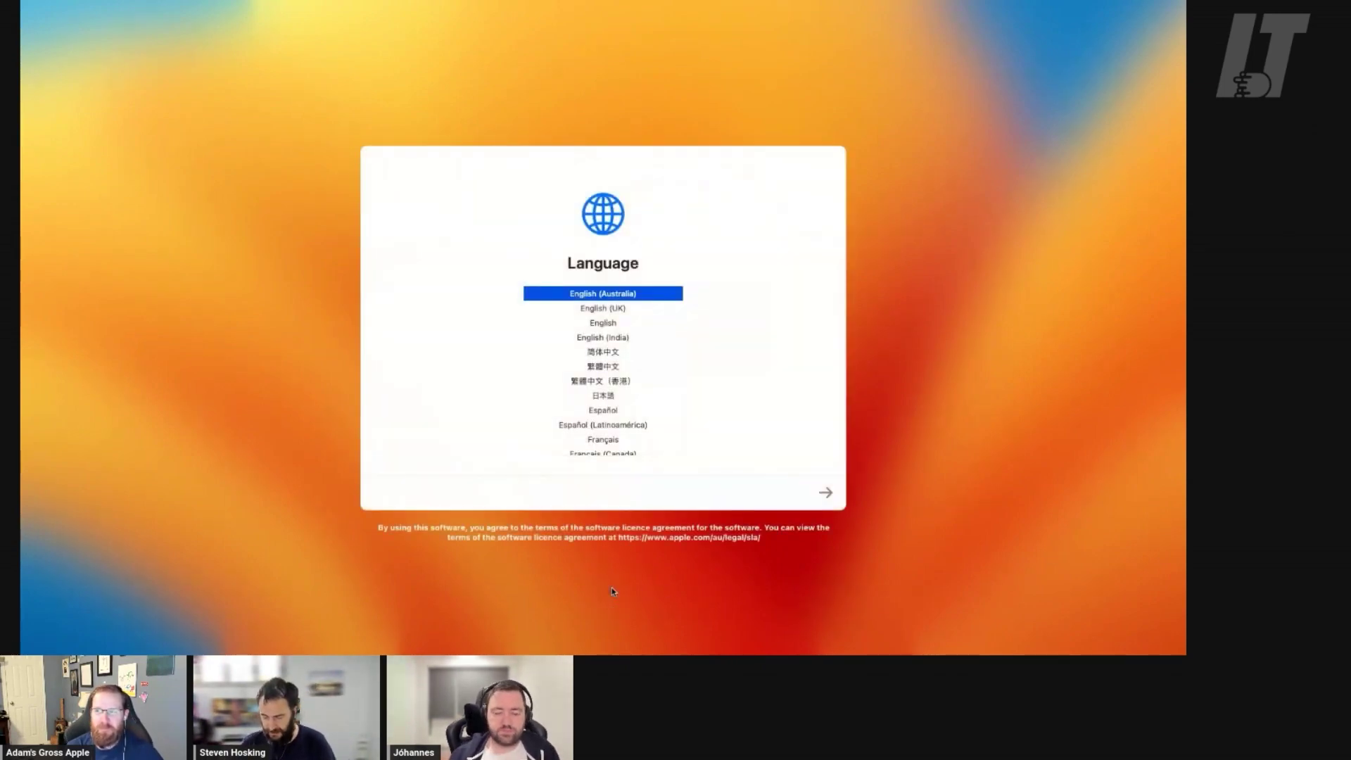
{"action": "left_click", "coordinate": [826, 496]}
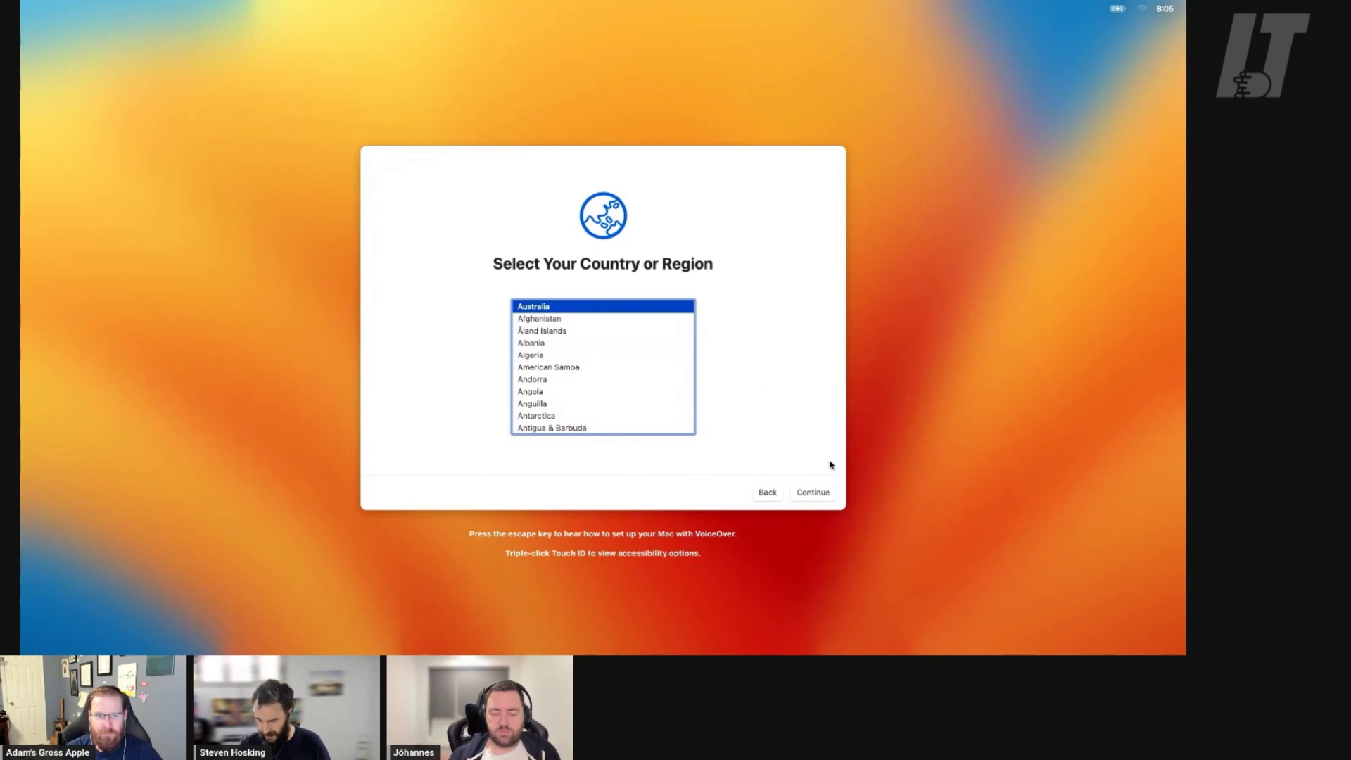
{"action": "left_click", "coordinate": [823, 495]}
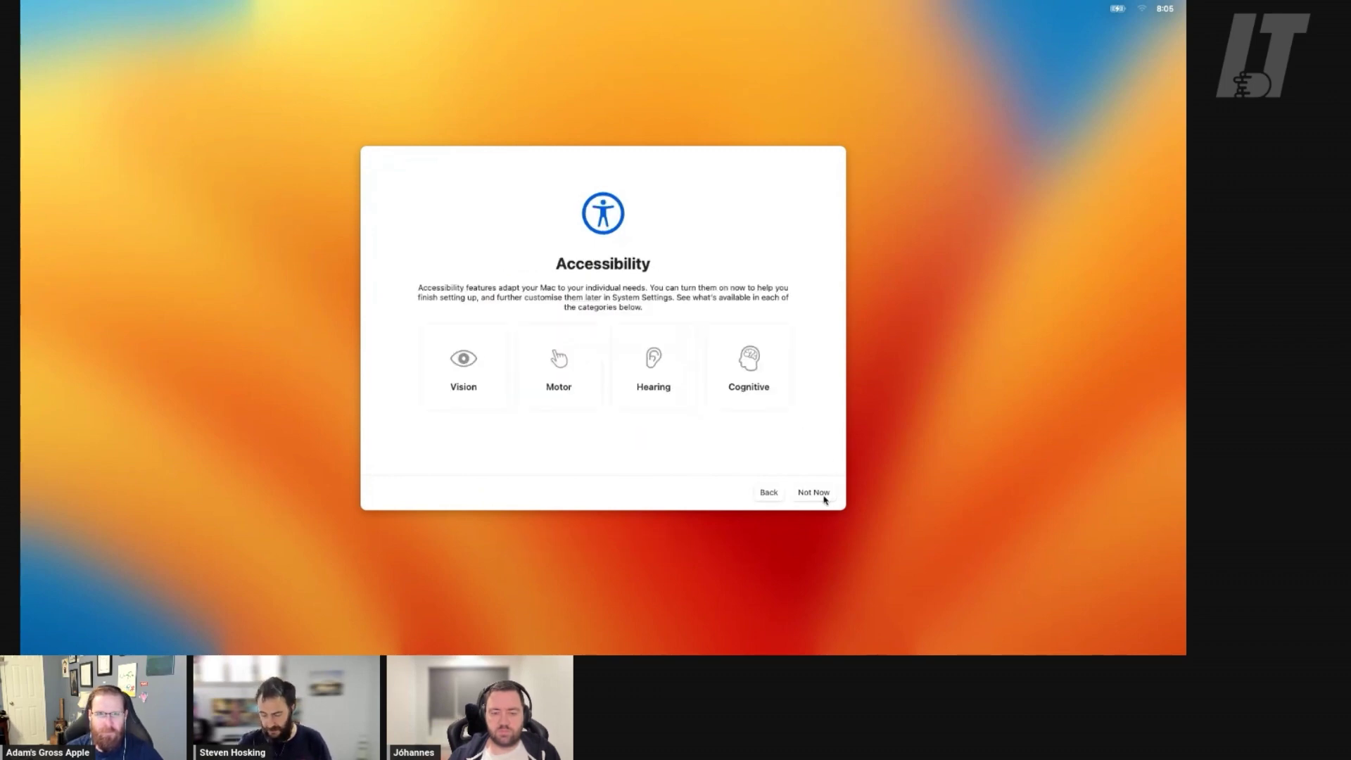
{"action": "left_click", "coordinate": [823, 495]}
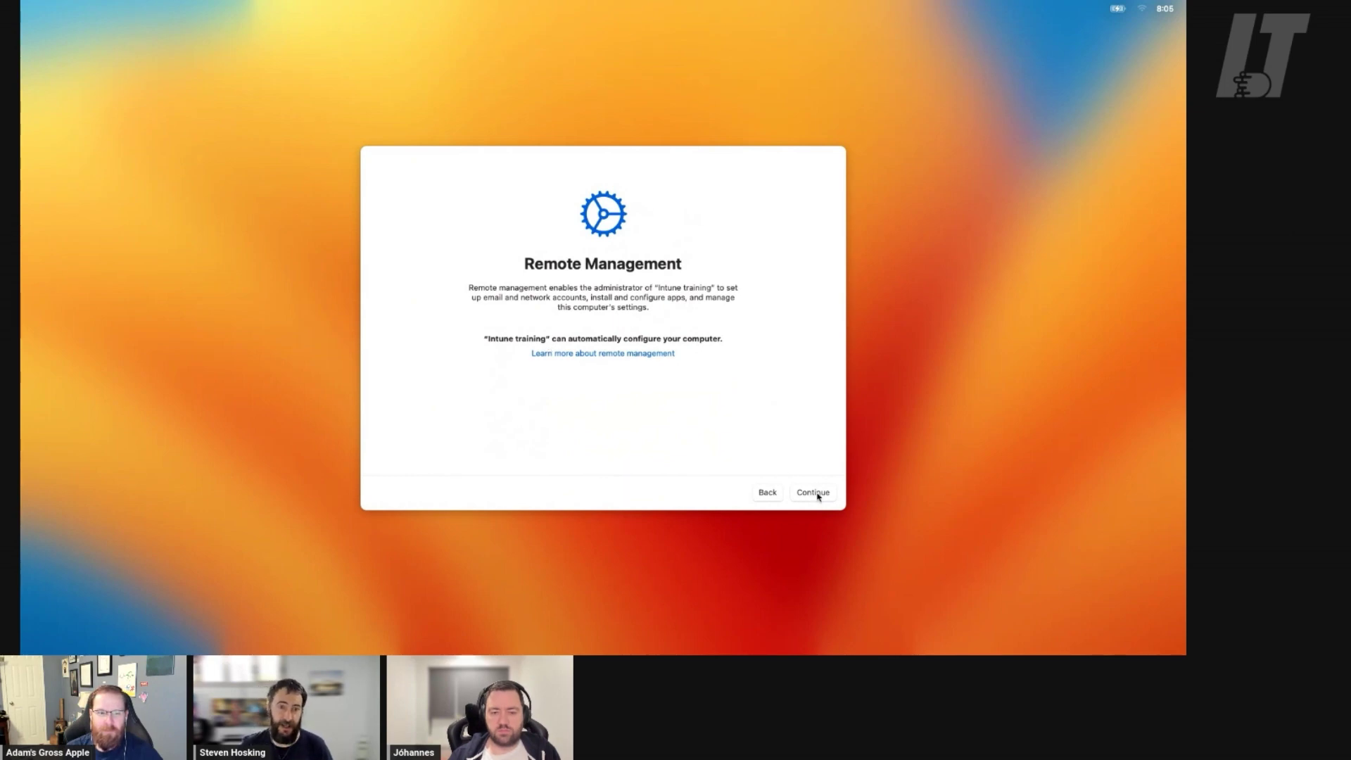
Step: Accept remote management by Intune training and sign in with the work email and password
{"action": "left_click", "coordinate": [815, 494]}
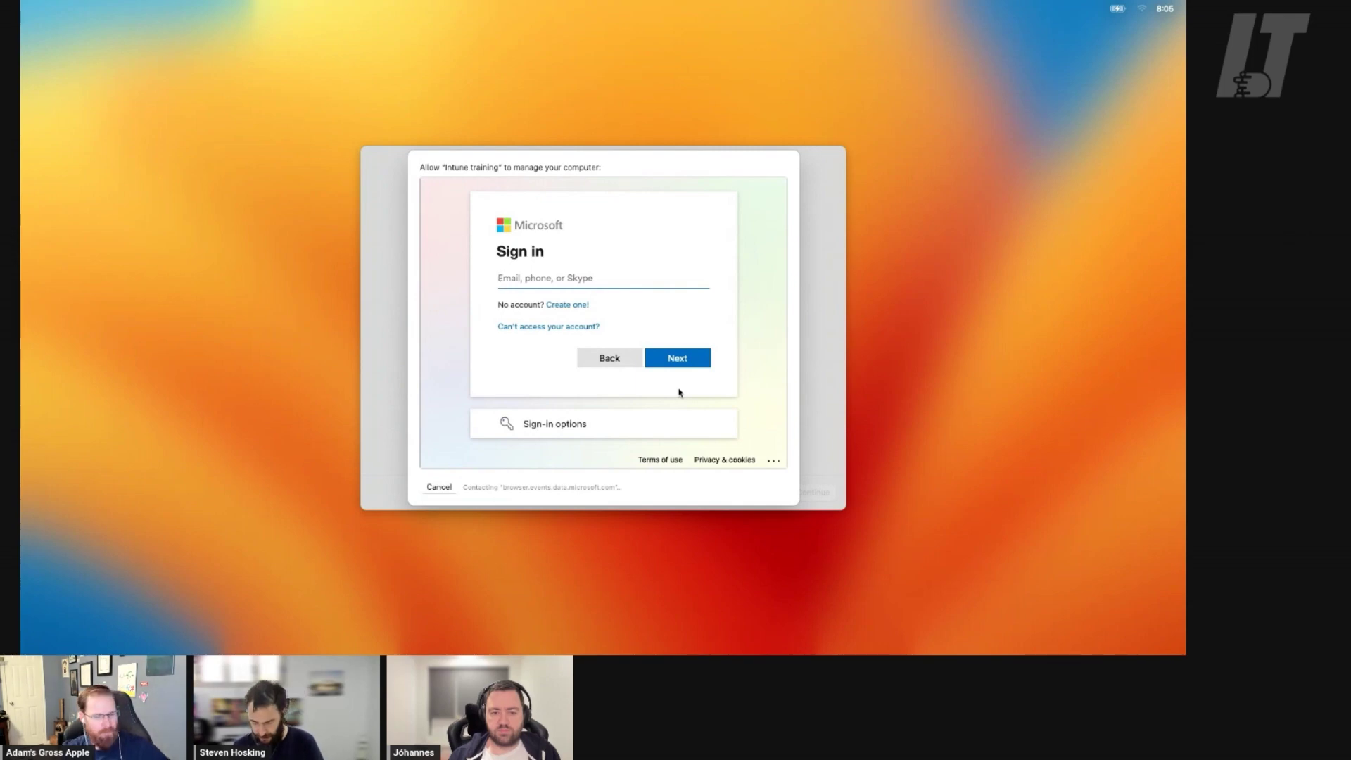
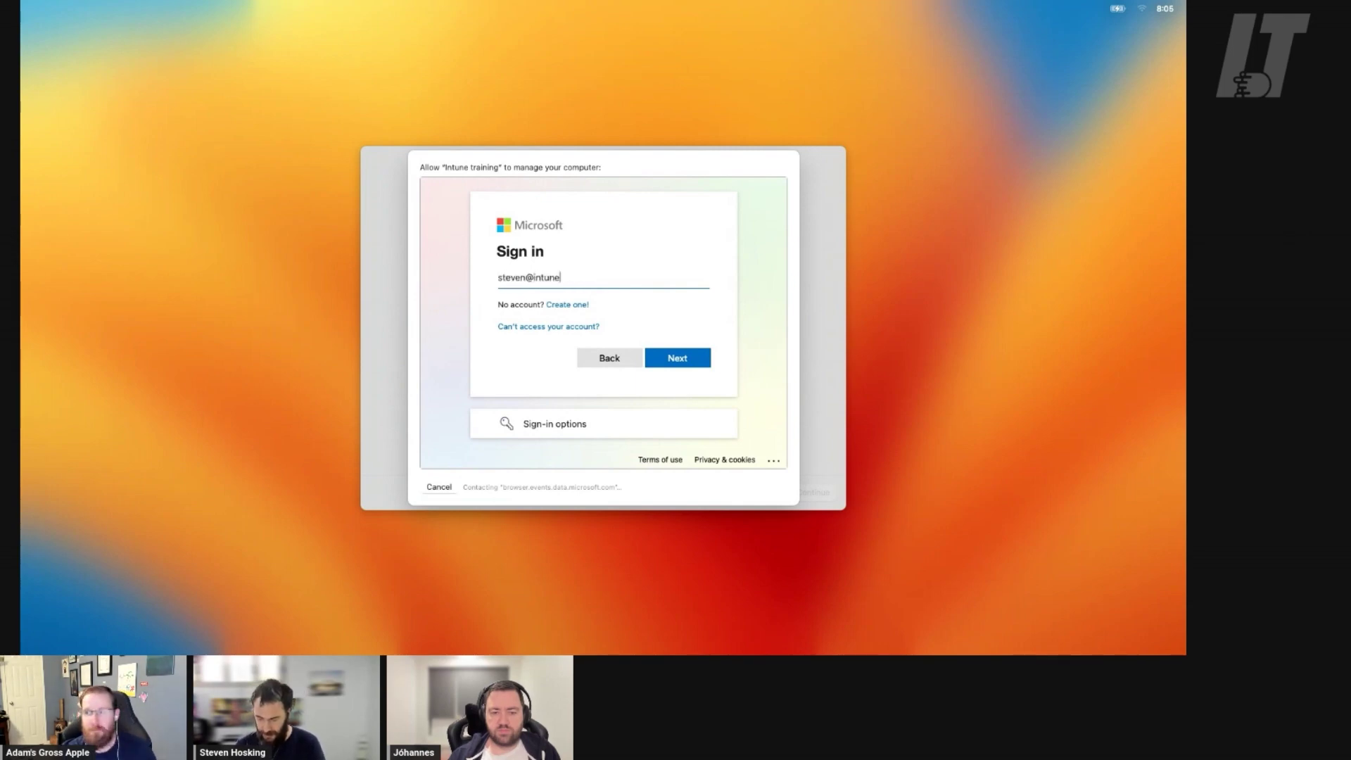
{"action": "key", "text": "Return"}
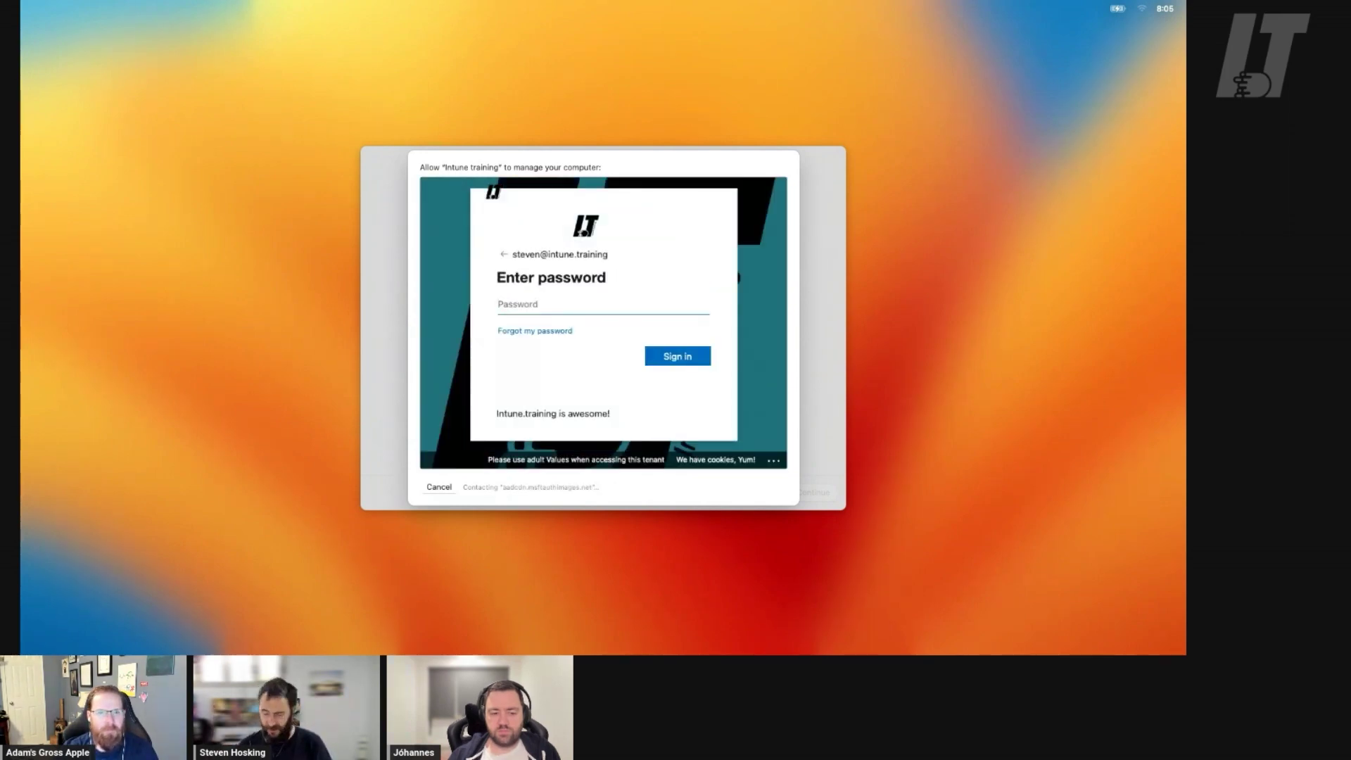
{"action": "type", "text": "•••••••••"}
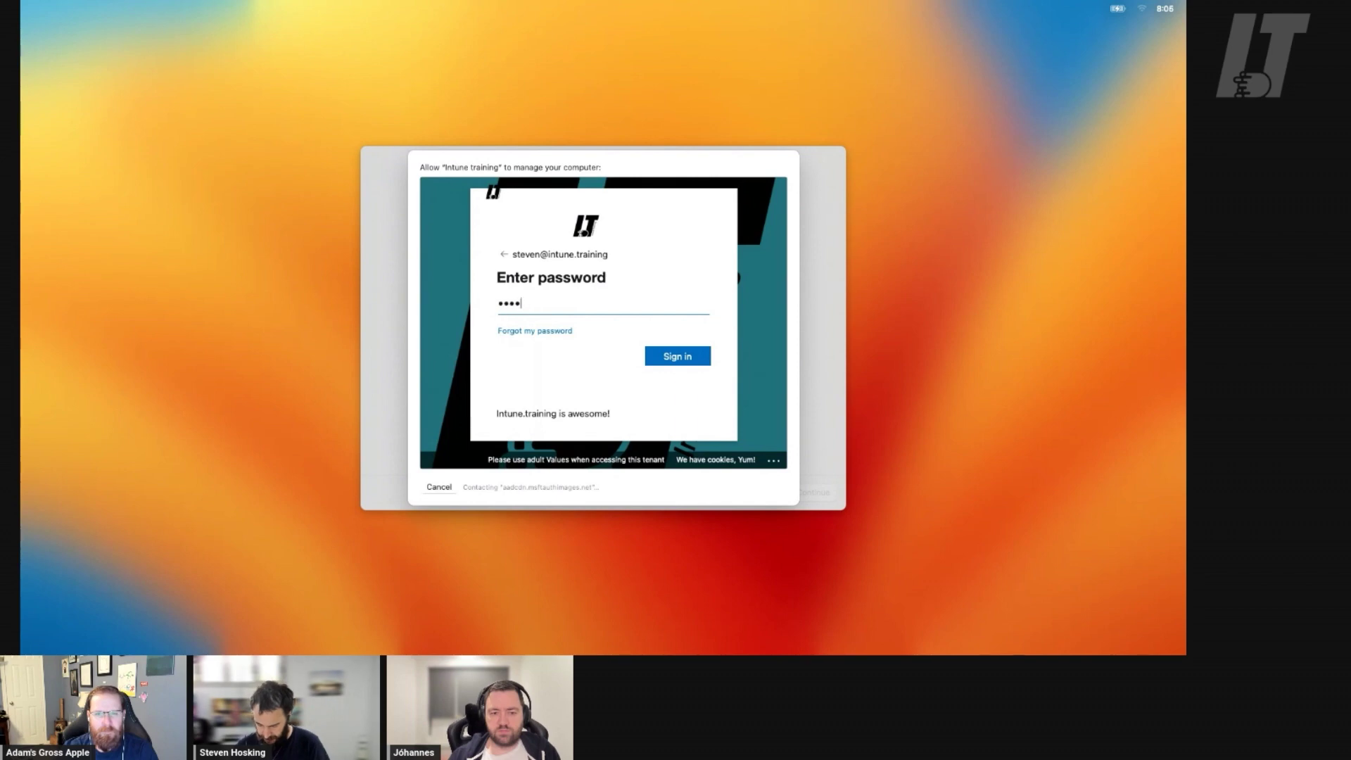
{"action": "key", "text": "Return"}
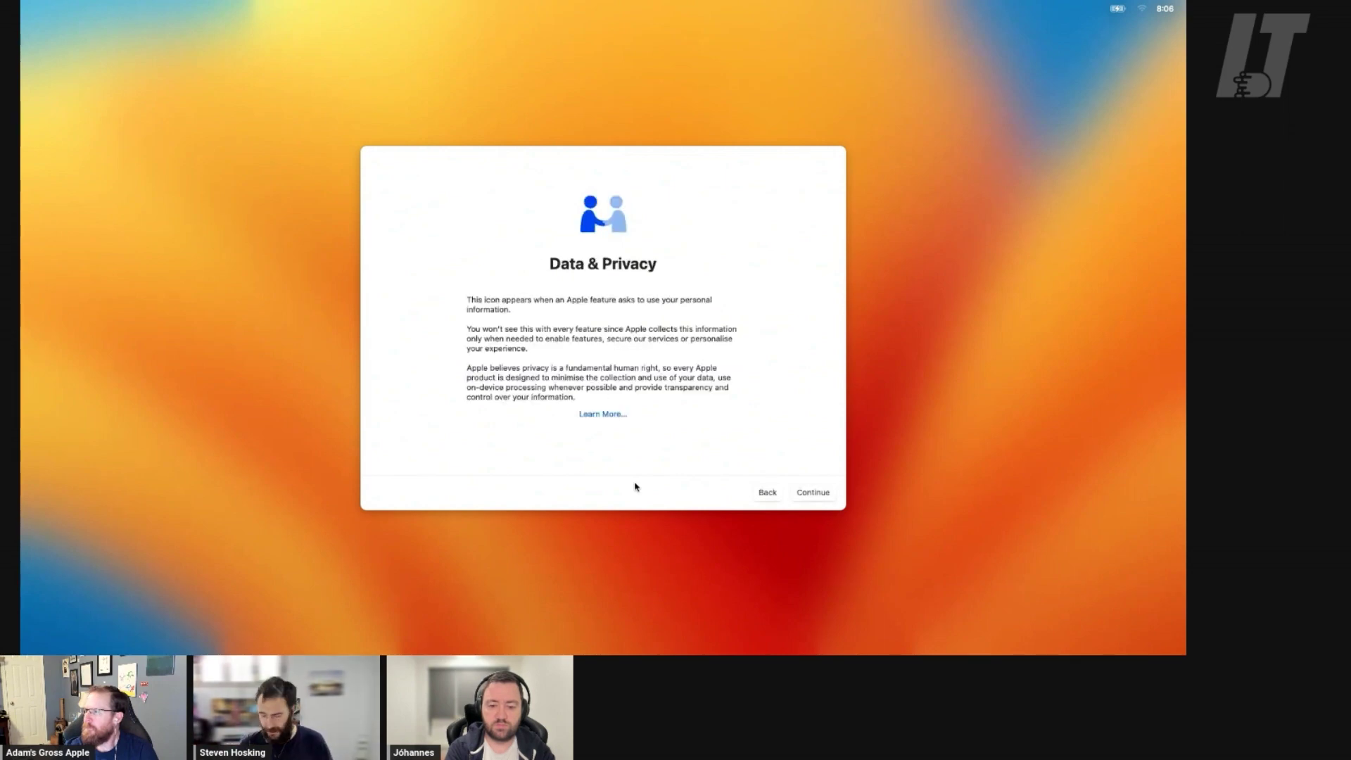
Step: Continue past Data & Privacy and agree to the macOS Software Licence Agreement
{"action": "left_click", "coordinate": [812, 492]}
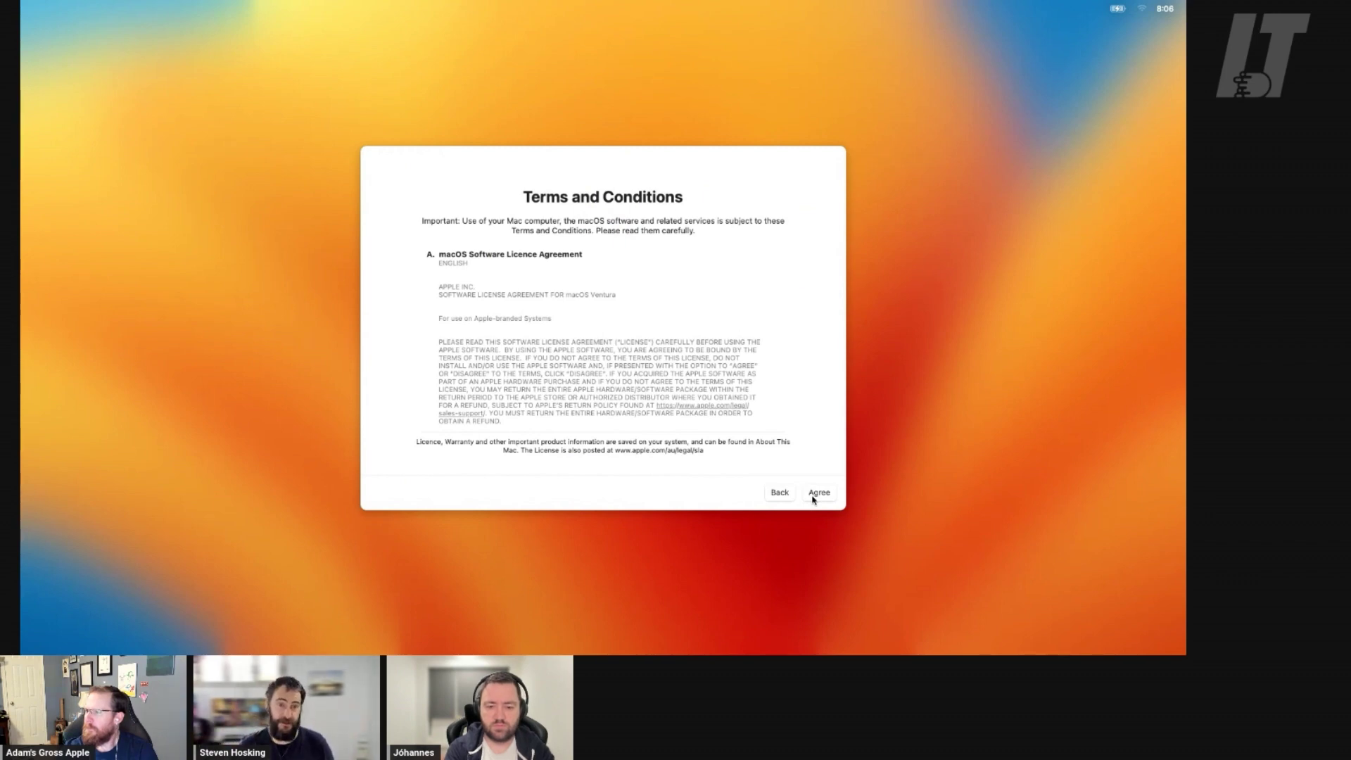
{"action": "left_click", "coordinate": [817, 493]}
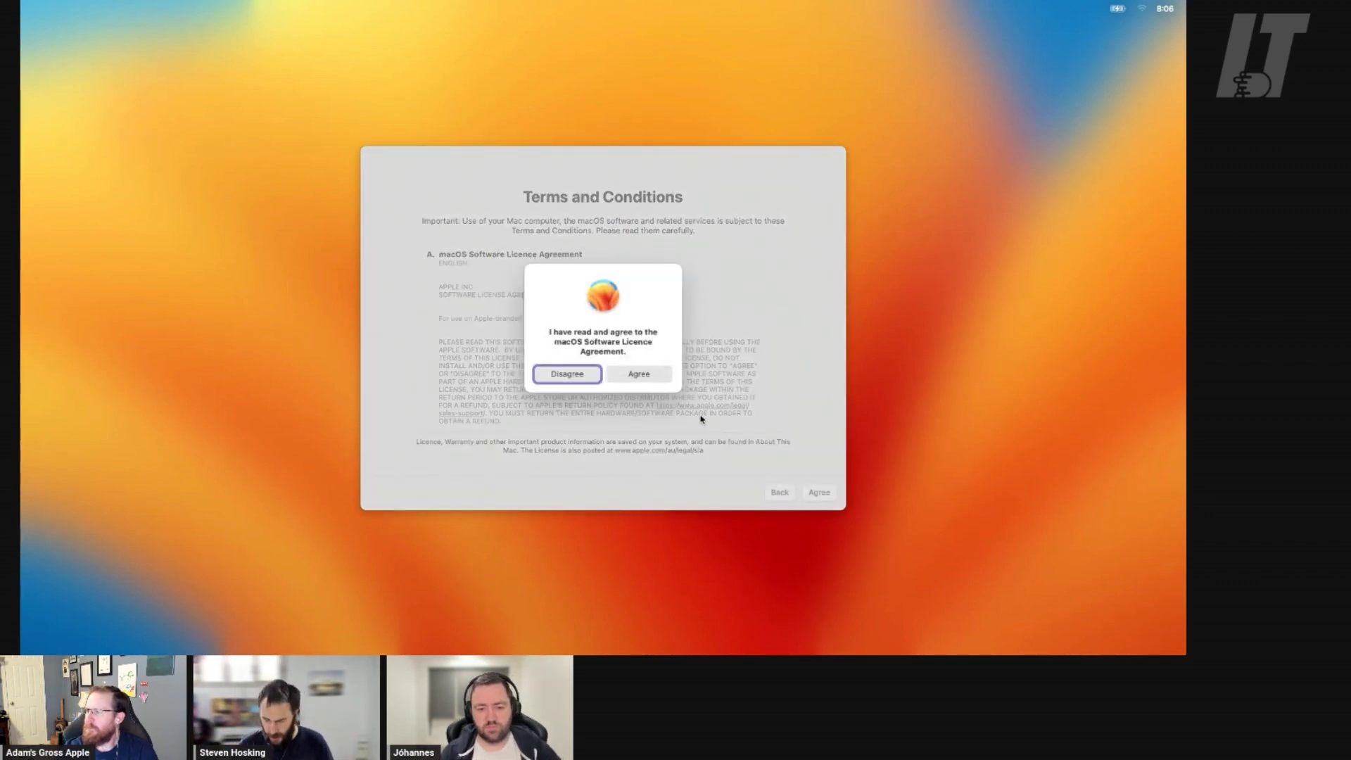
{"action": "left_click", "coordinate": [654, 376]}
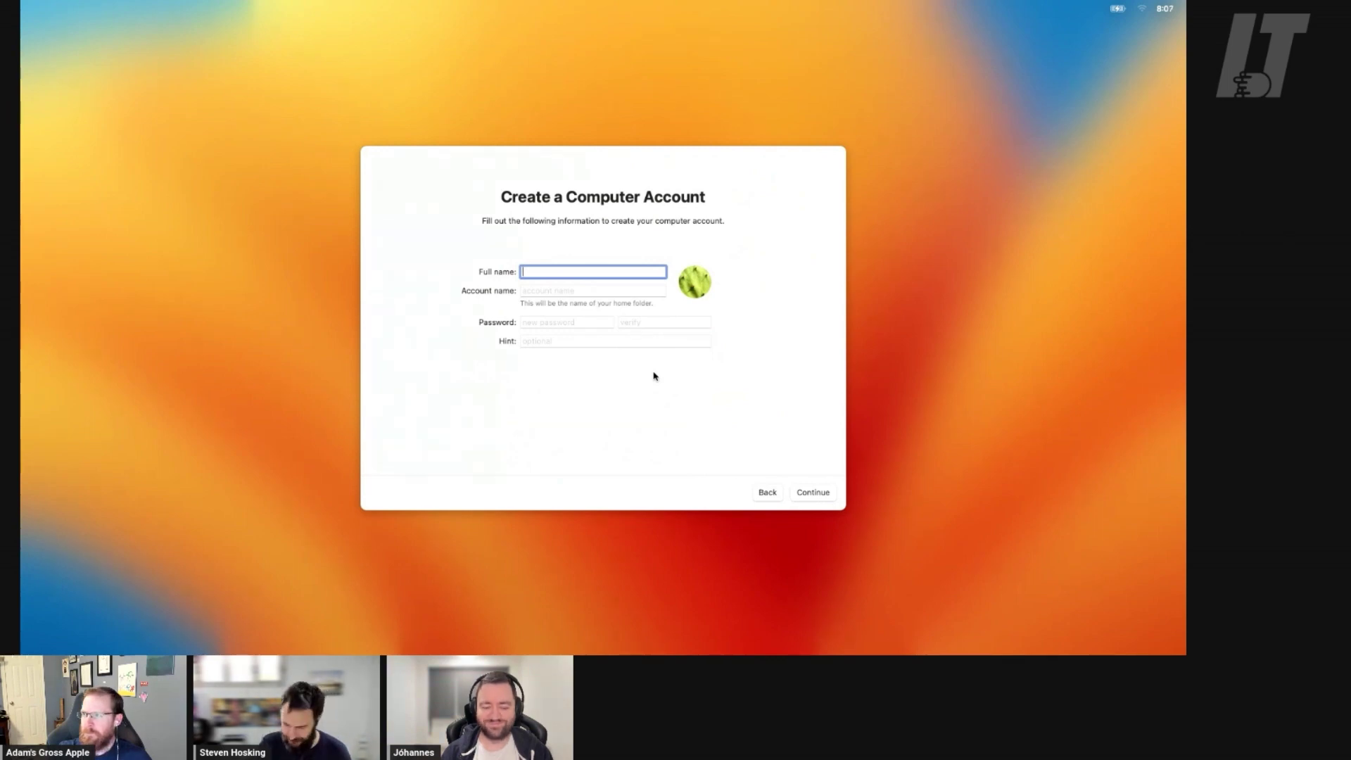
Step: Enter the user's full name, keep the suggested account name, and enter and verify the password
{"action": "type", "text": "Steven"}
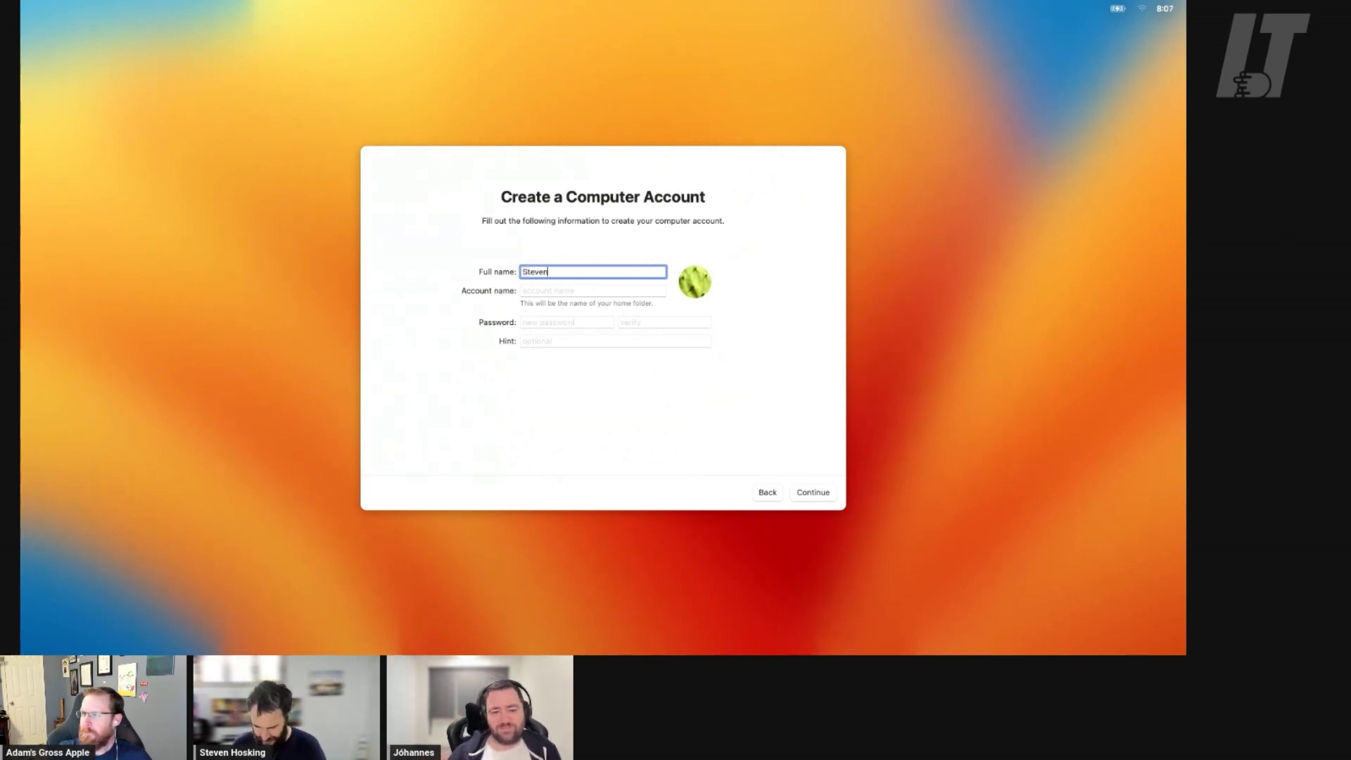
{"action": "type", "text": " Hosking"}
{"action": "key", "text": "Tab"}
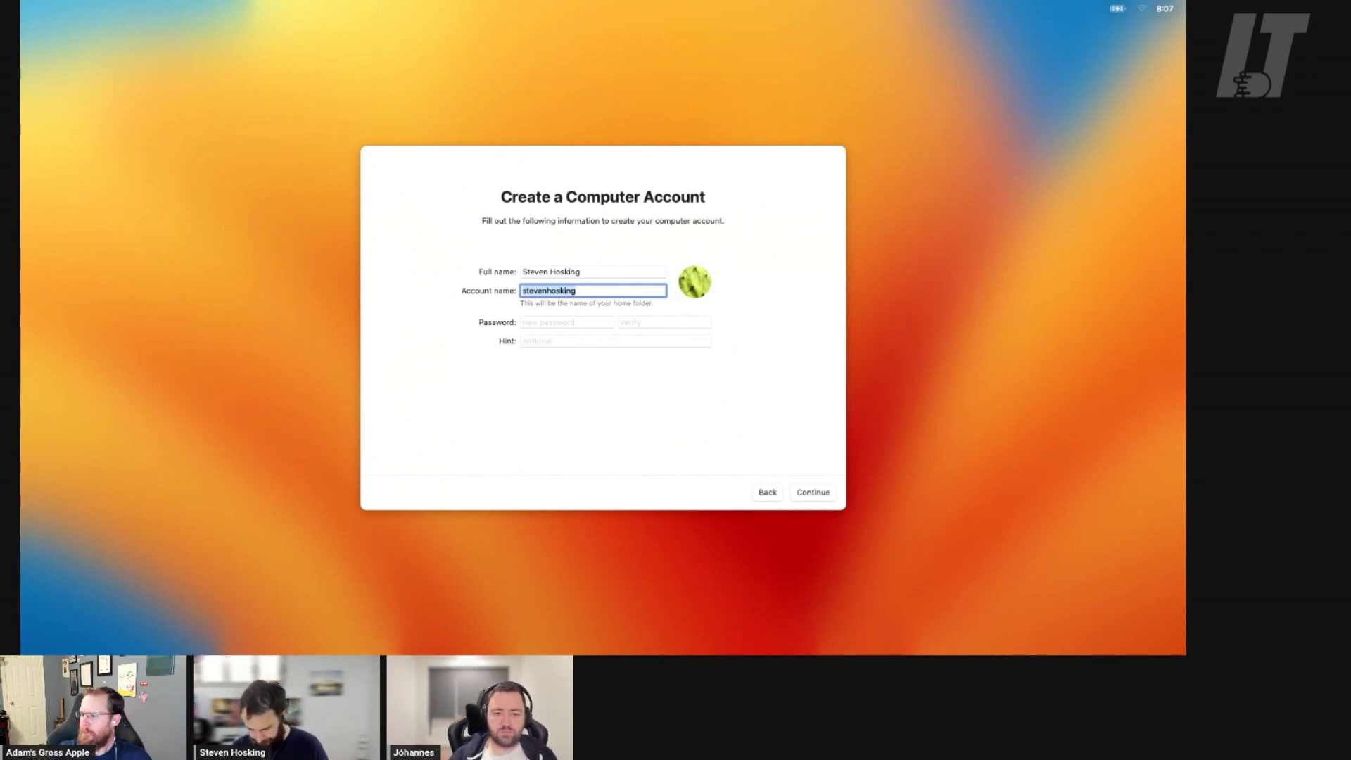
{"action": "key", "text": "Tab"}
{"action": "type", "text": "p"}
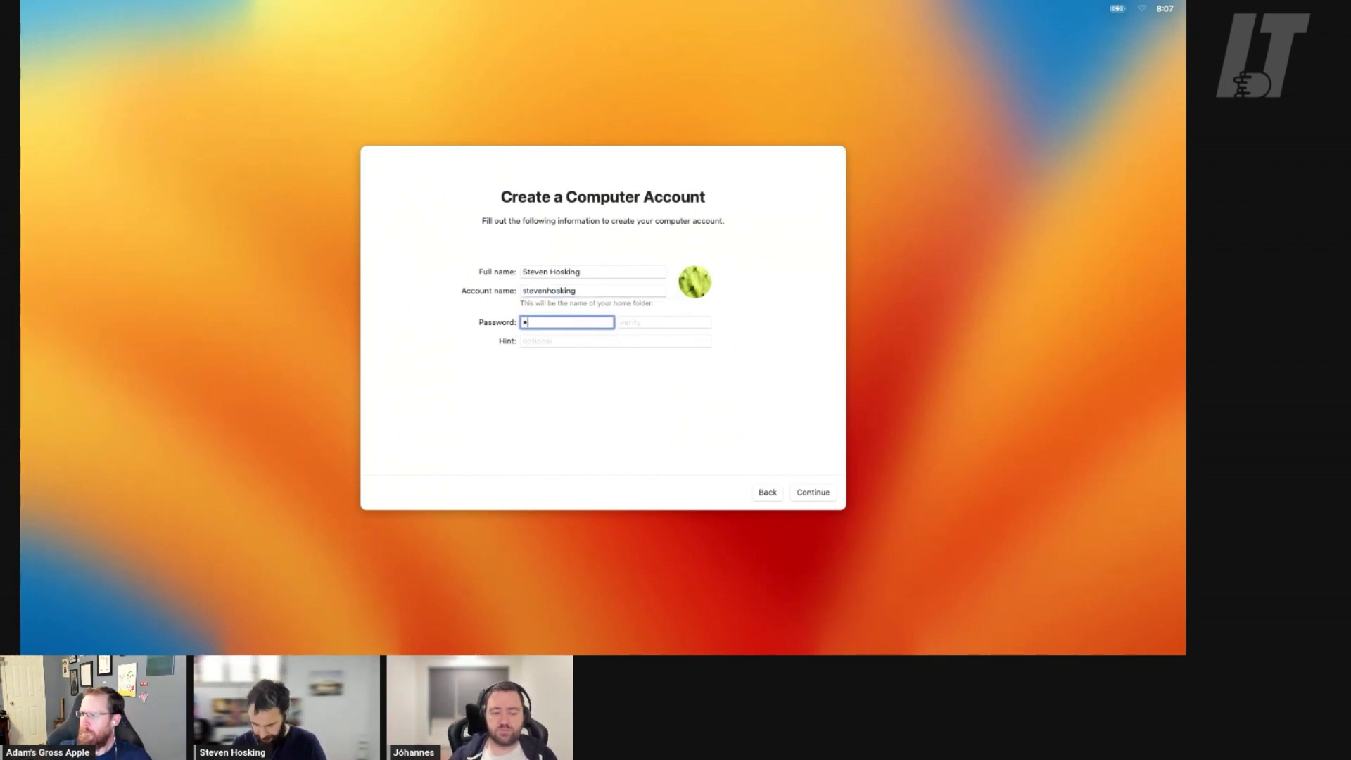
{"action": "type", "text": "ppppppp"}
{"action": "key", "text": "Tab"}
{"action": "type", "text": "ppp"}
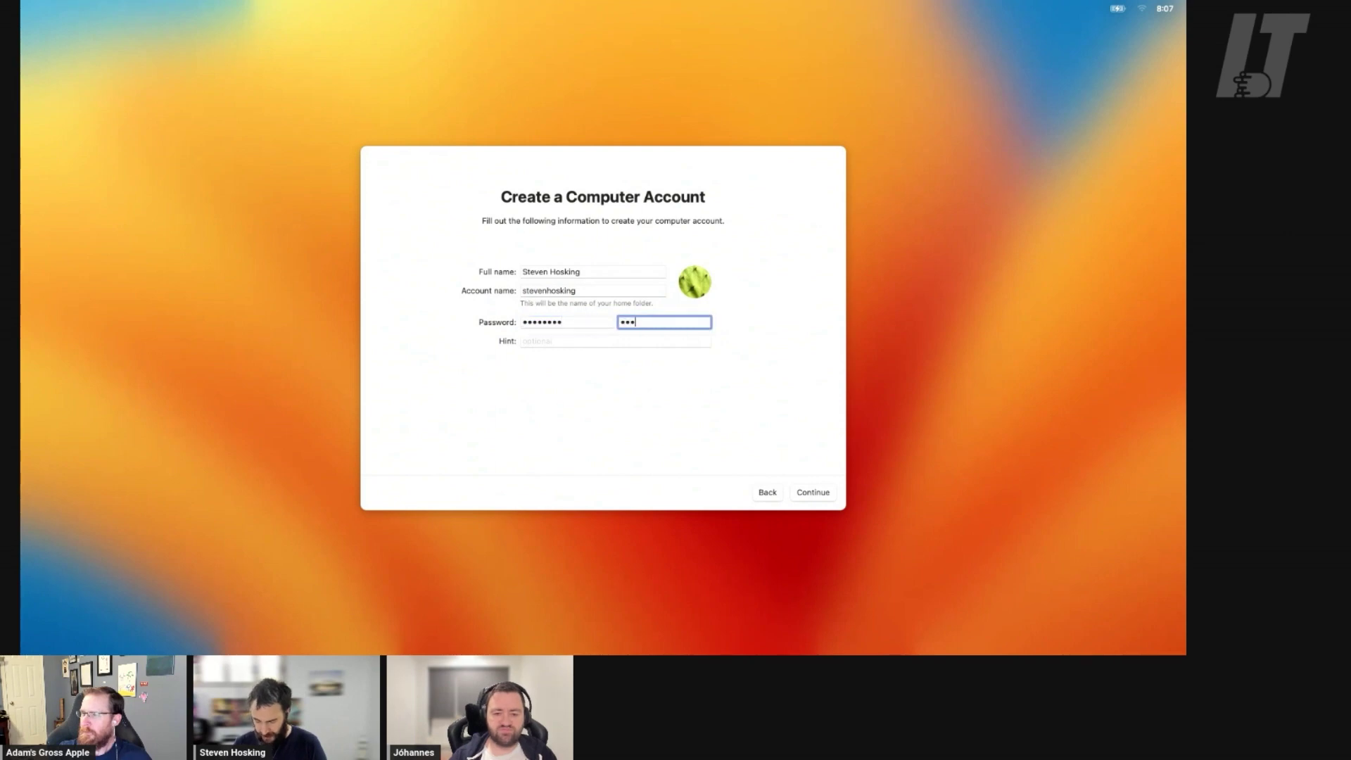
{"action": "type", "text": "ppppp"}
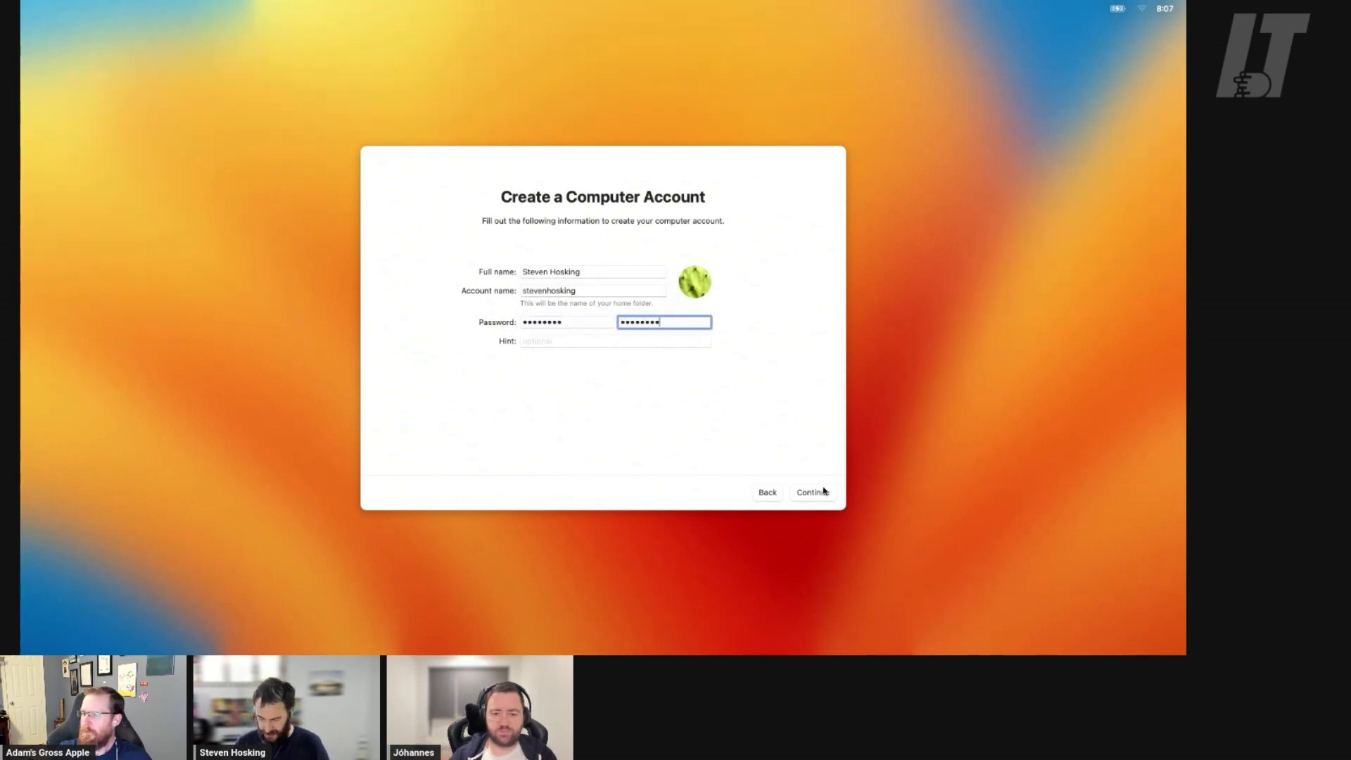
Step: Create the computer account and wait for the Enable Location Services page
{"action": "left_click", "coordinate": [822, 496]}
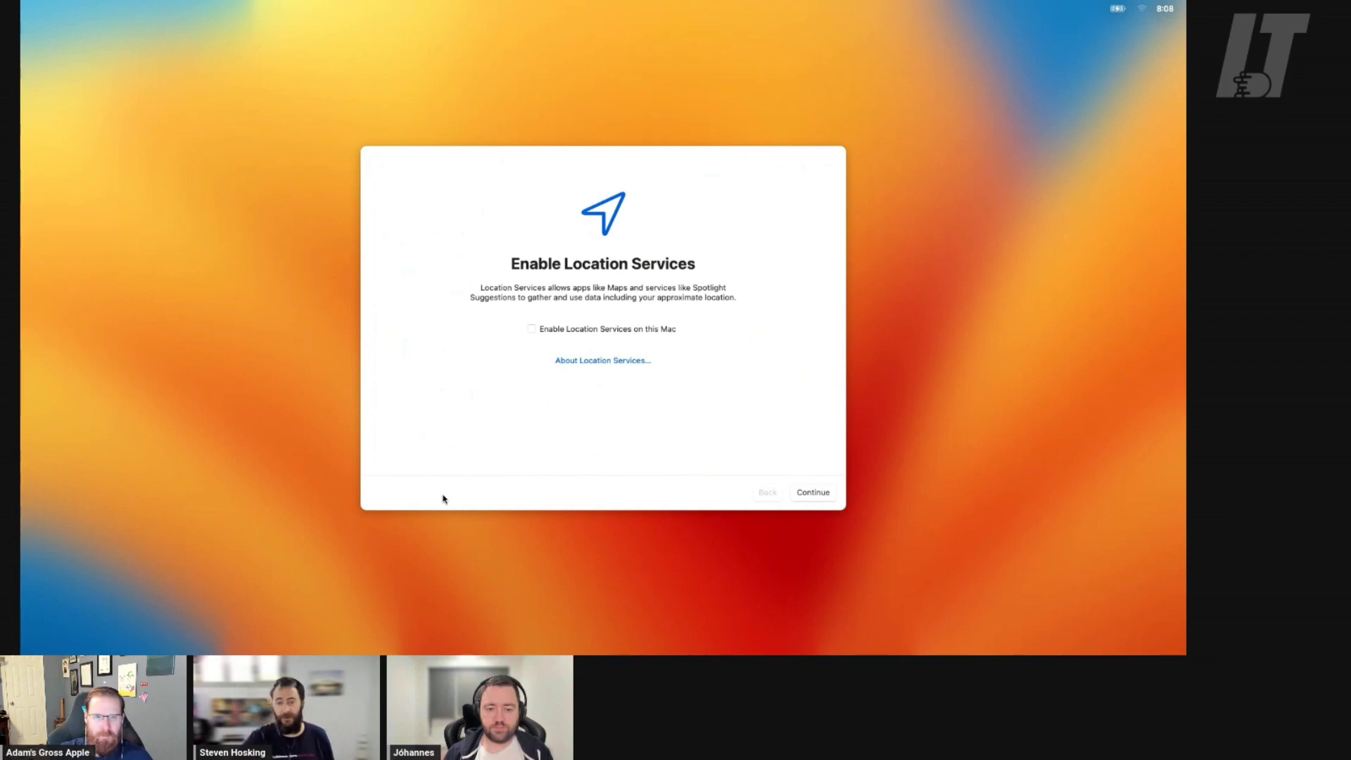
Step: Enable Location Services and accept the default Analytics settings
{"action": "left_click", "coordinate": [532, 329]}
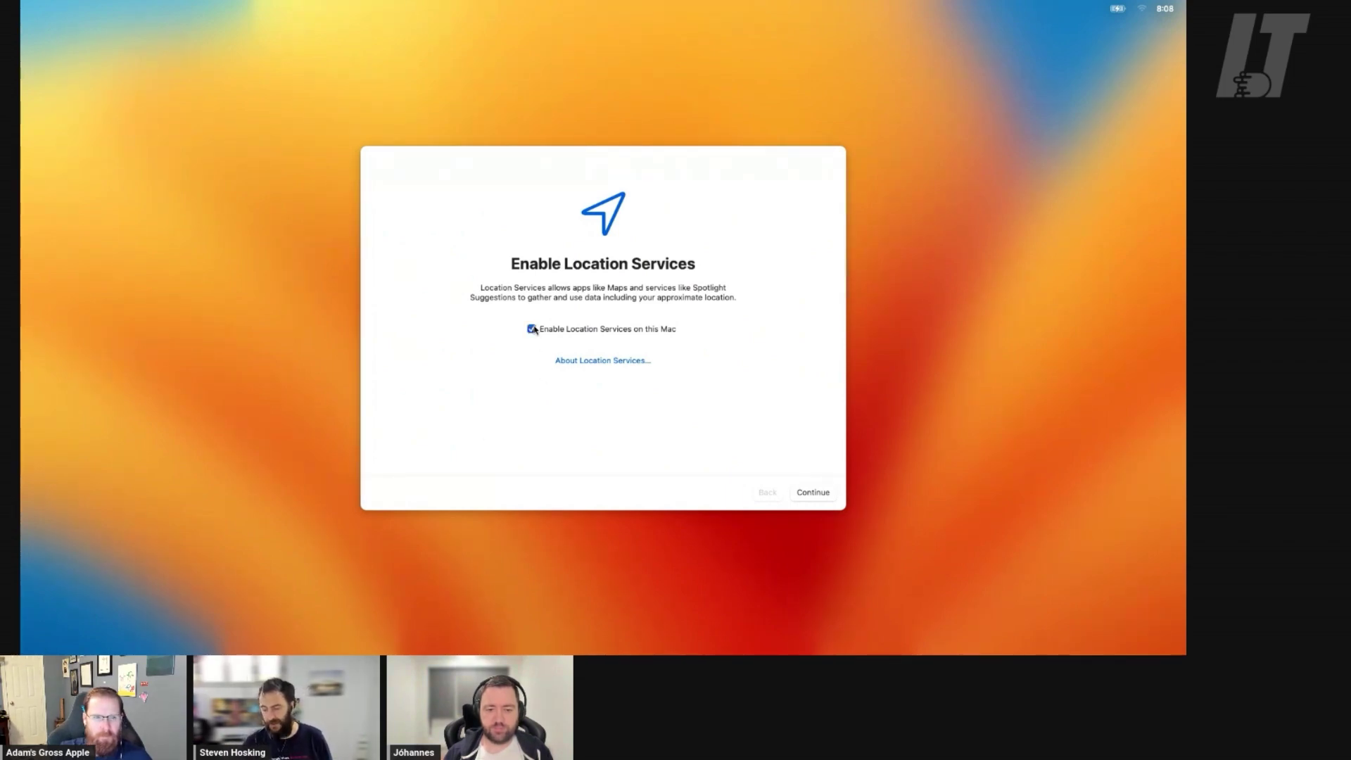
{"action": "left_click", "coordinate": [809, 498]}
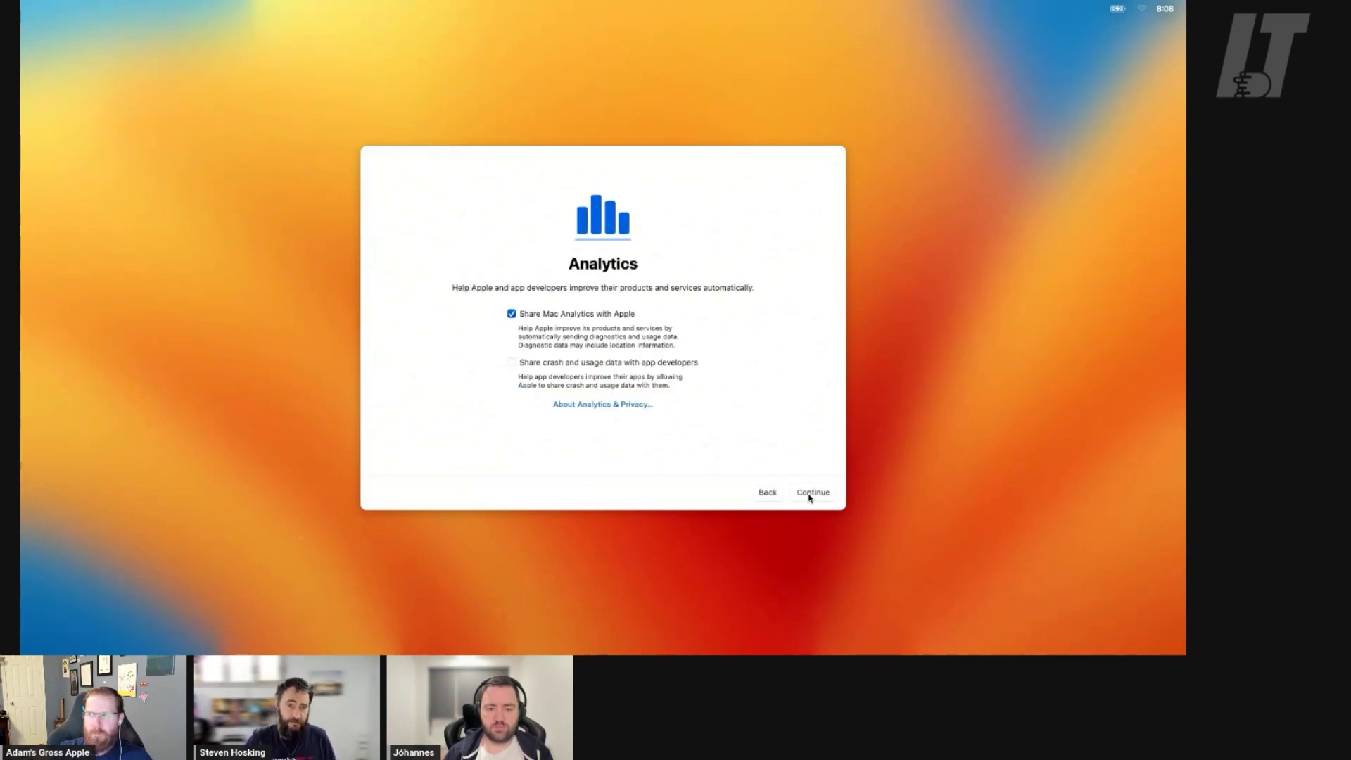
{"action": "left_click", "coordinate": [809, 495]}
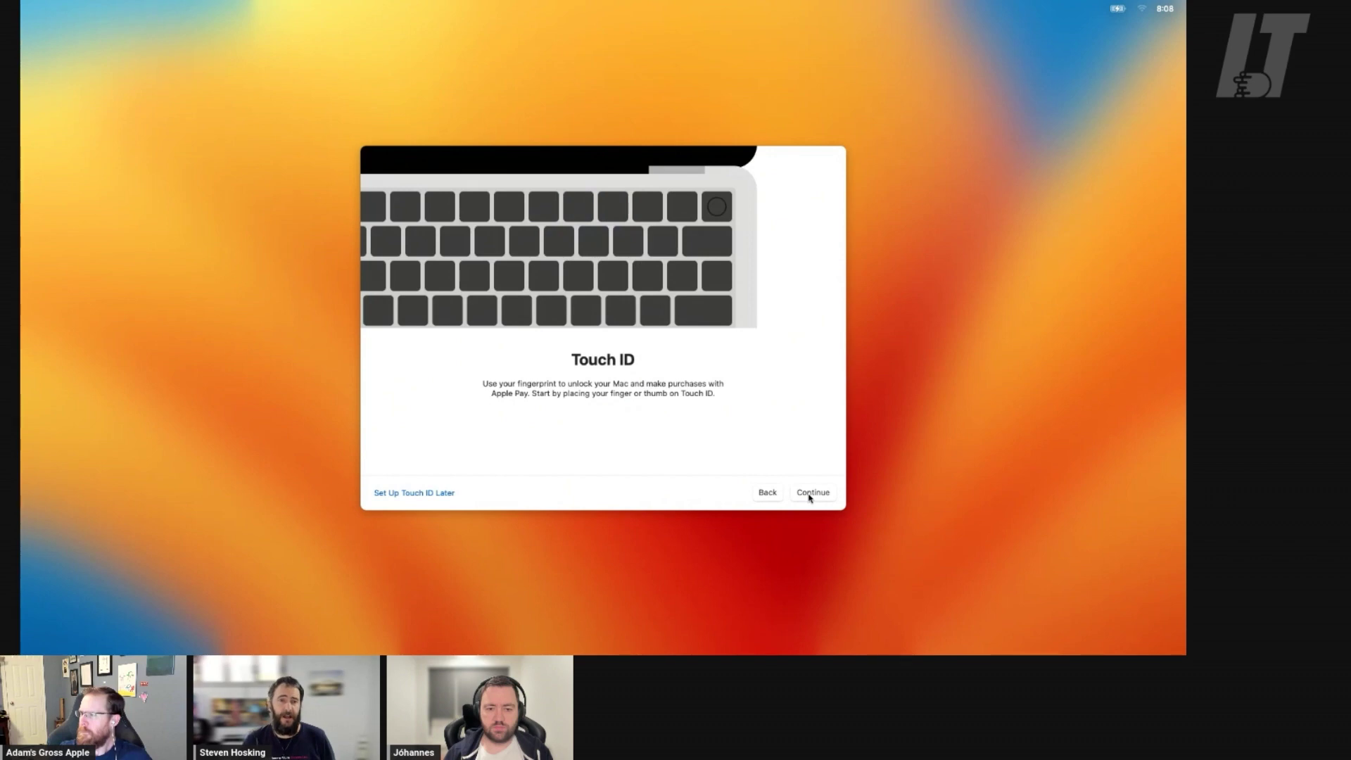
Step: Enrol a Touch ID fingerprint and choose the Dark appearance to finish setup
{"action": "left_click", "coordinate": [809, 495]}
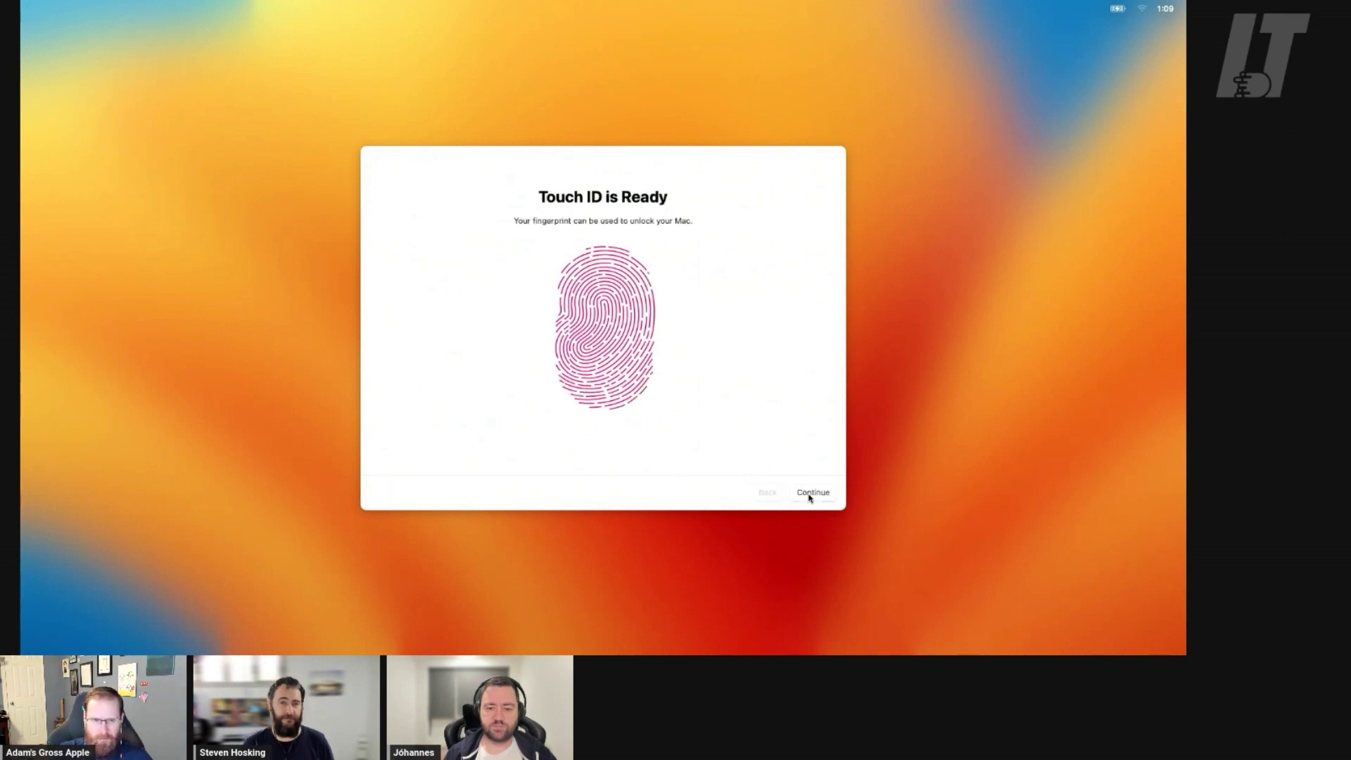
{"action": "left_click", "coordinate": [809, 494]}
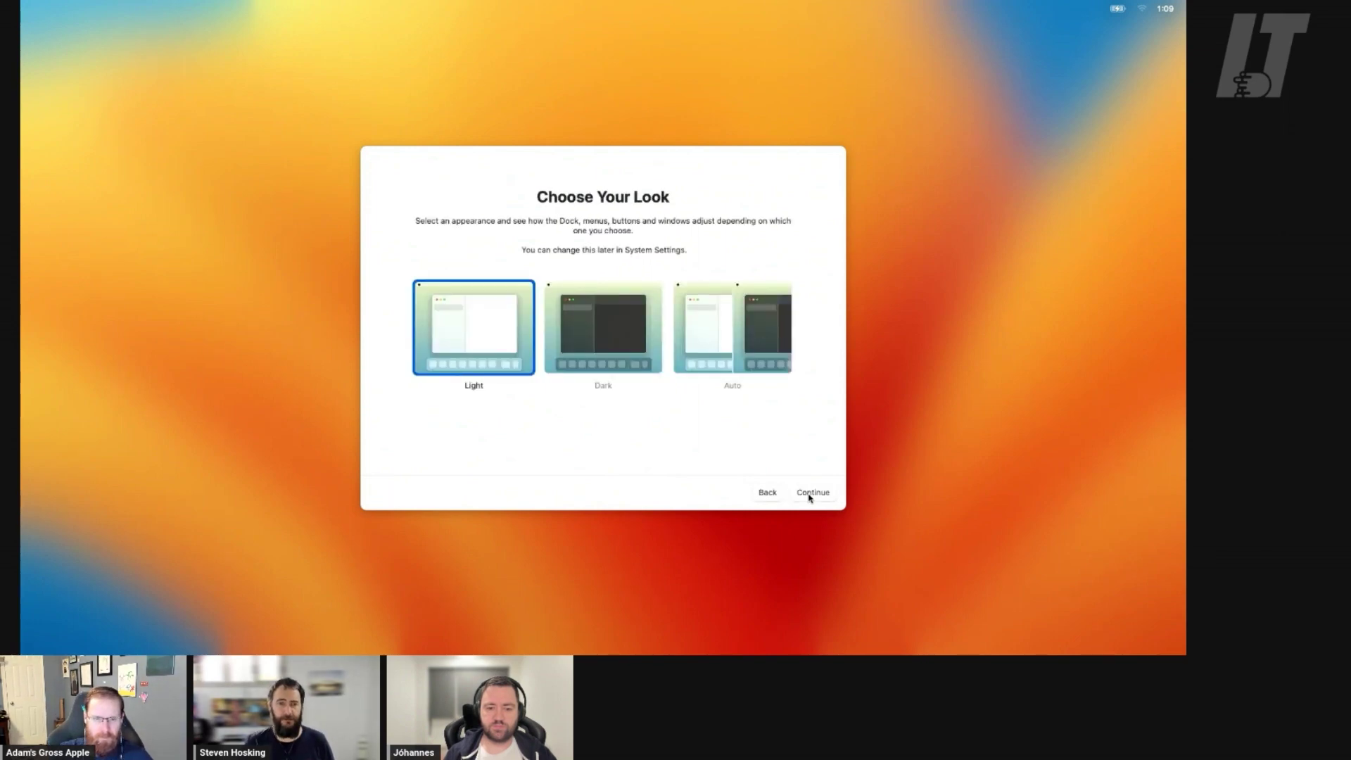
{"action": "left_click", "coordinate": [646, 366]}
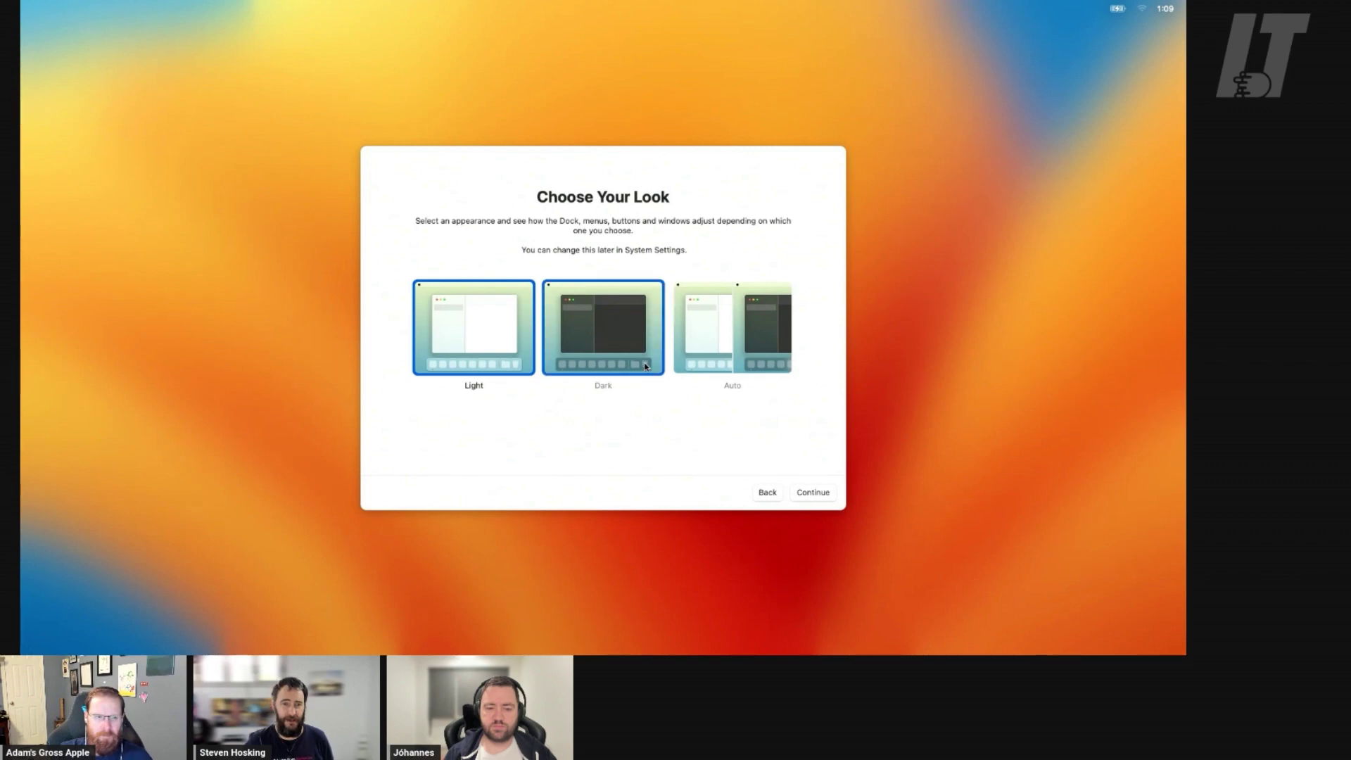
{"action": "left_click", "coordinate": [810, 492]}
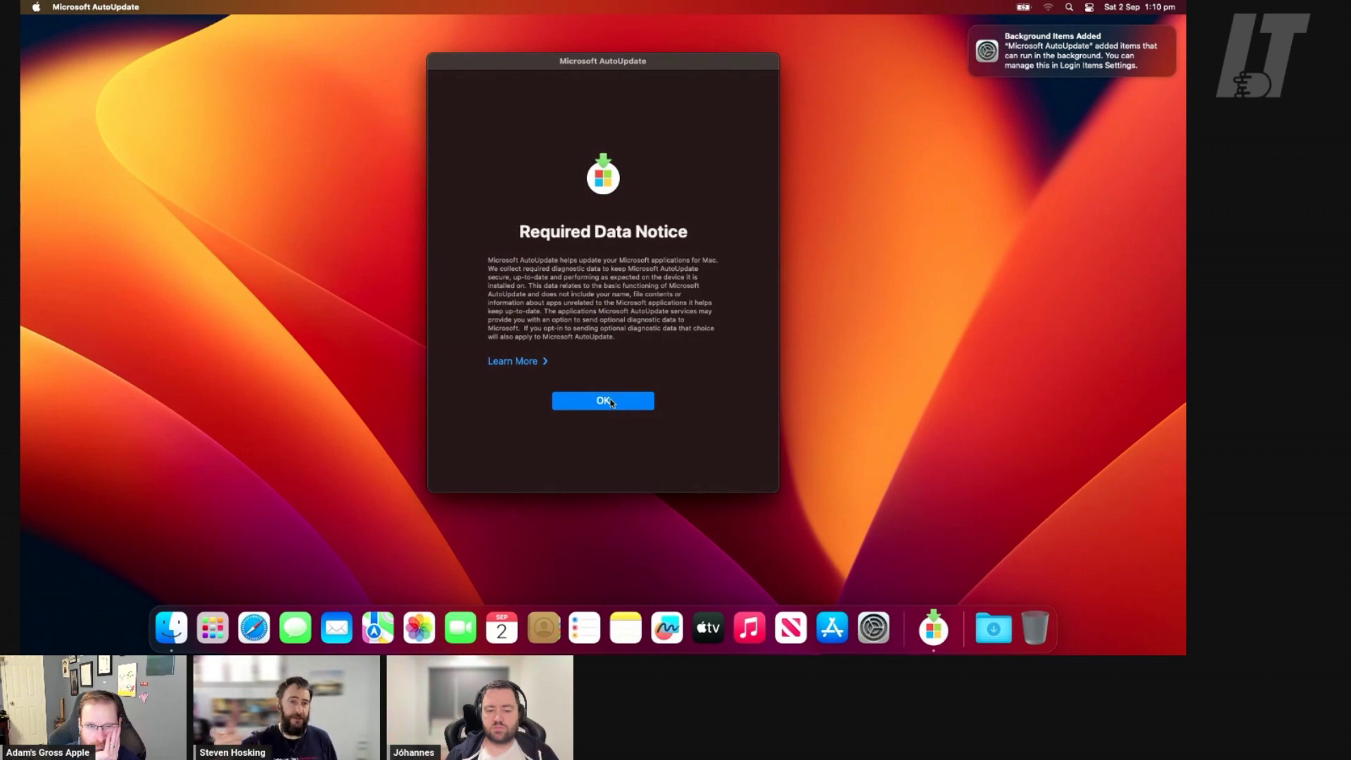
{"action": "left_click", "coordinate": [611, 402]}
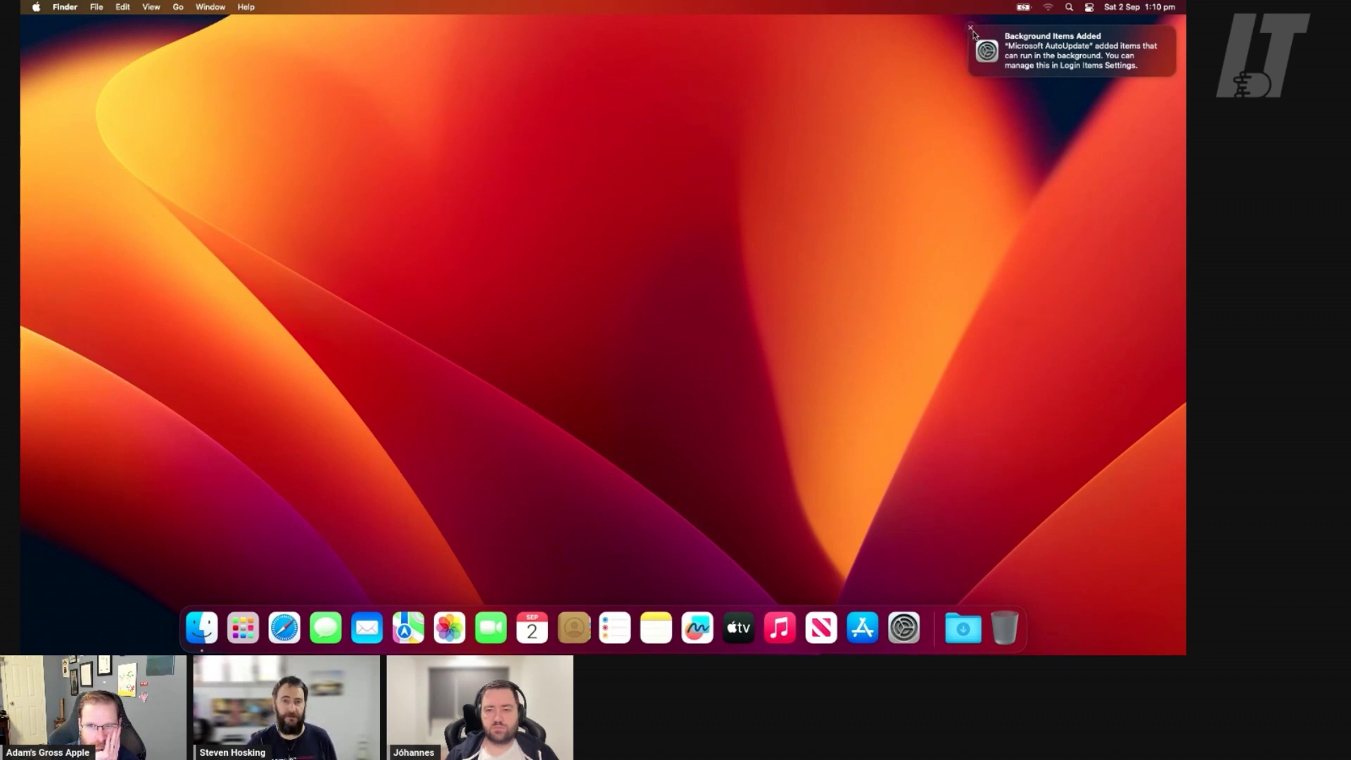
{"action": "left_click", "coordinate": [971, 29]}
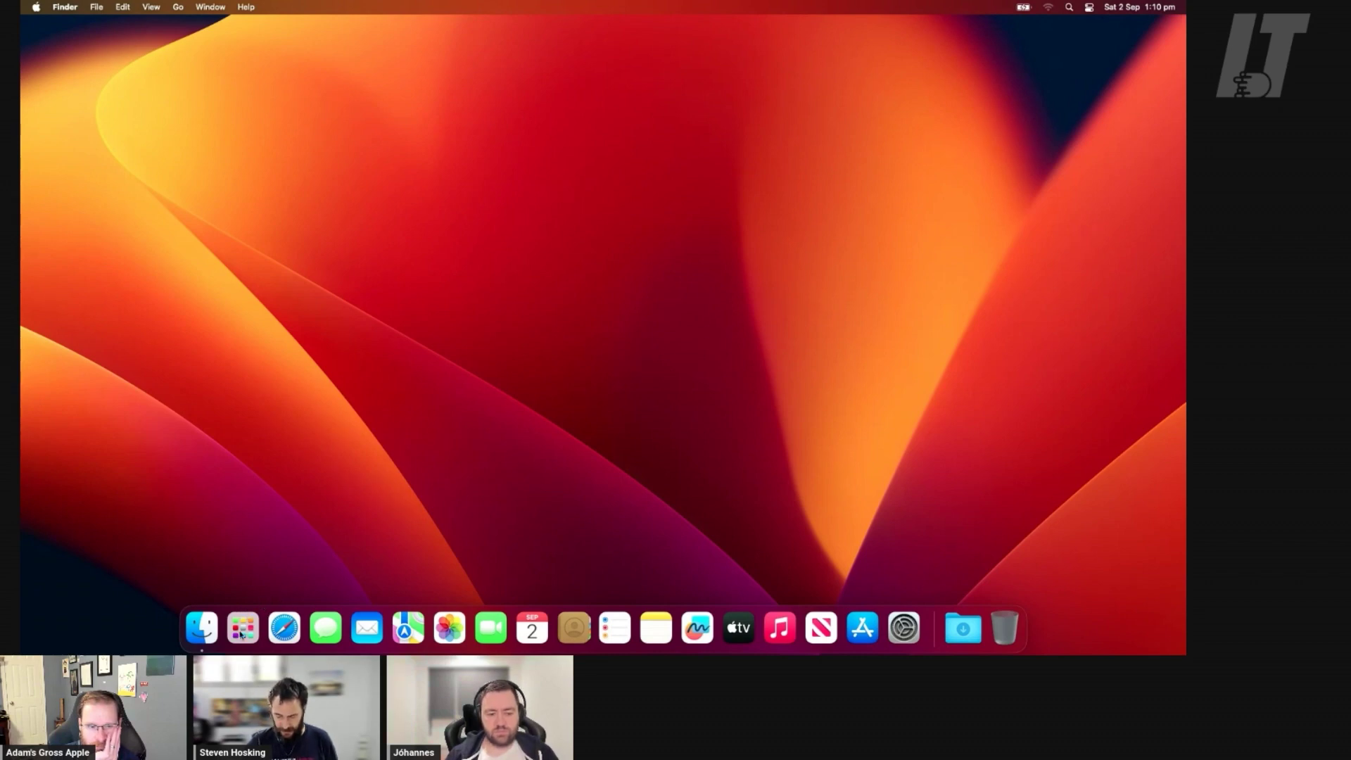
{"action": "left_click", "coordinate": [240, 633]}
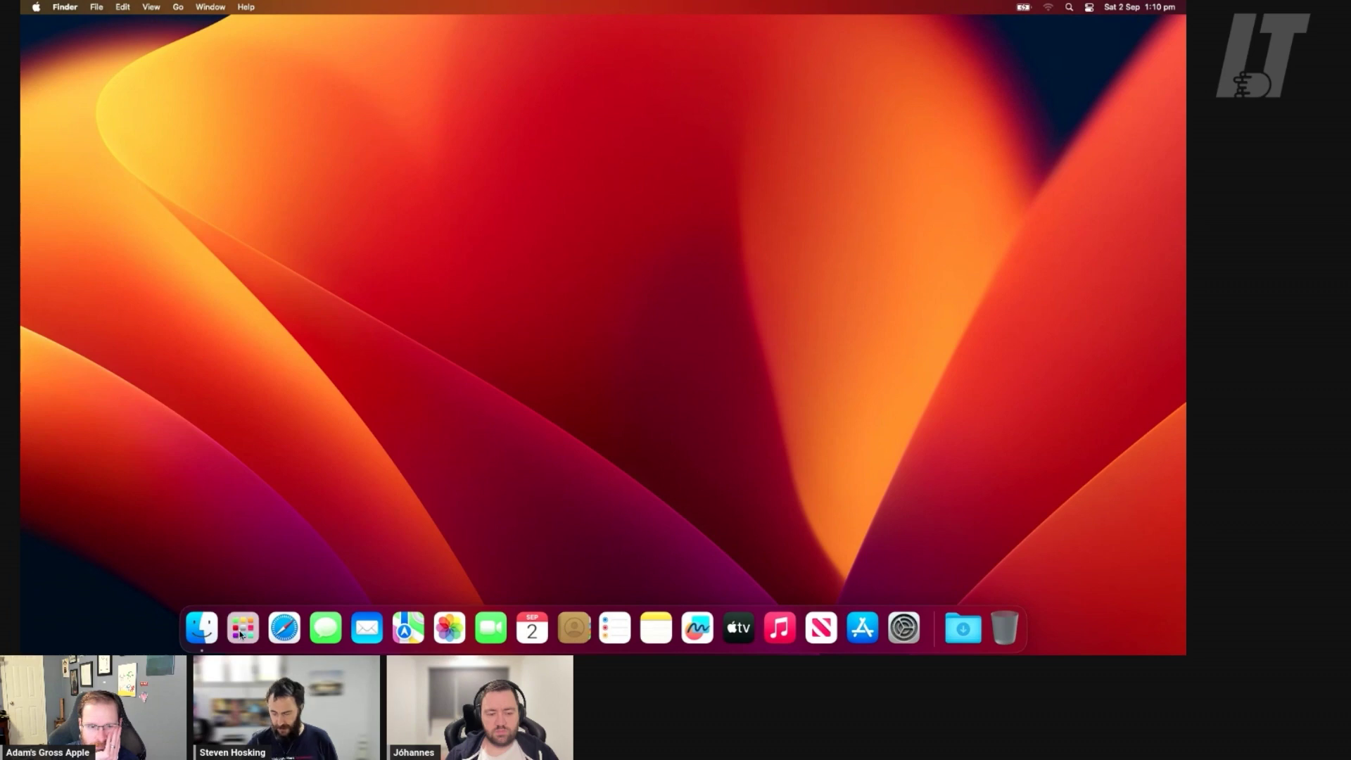
{"action": "left_click", "coordinate": [240, 632]}
{"action": "left_click", "coordinate": [240, 632]}
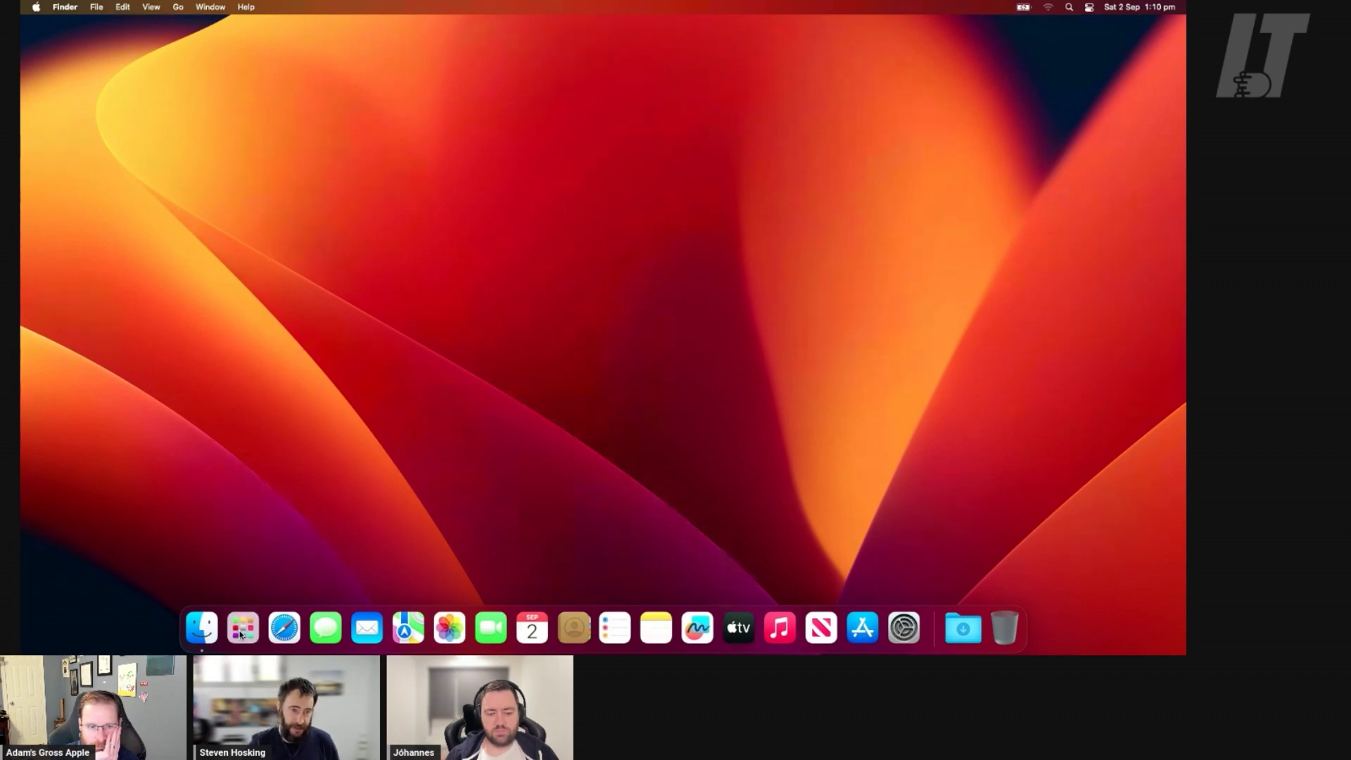
{"action": "left_click", "coordinate": [240, 633]}
{"action": "left_click", "coordinate": [240, 632]}
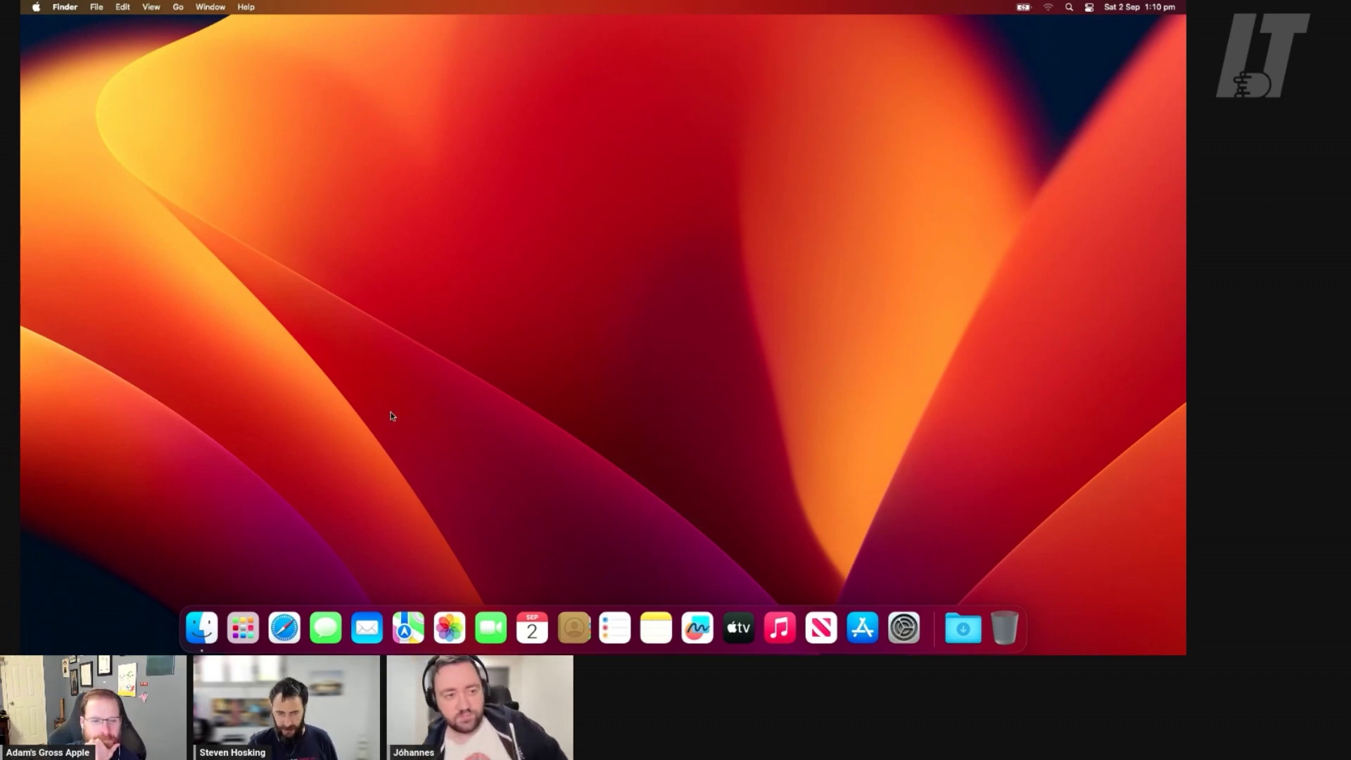
{"action": "left_click", "coordinate": [250, 634]}
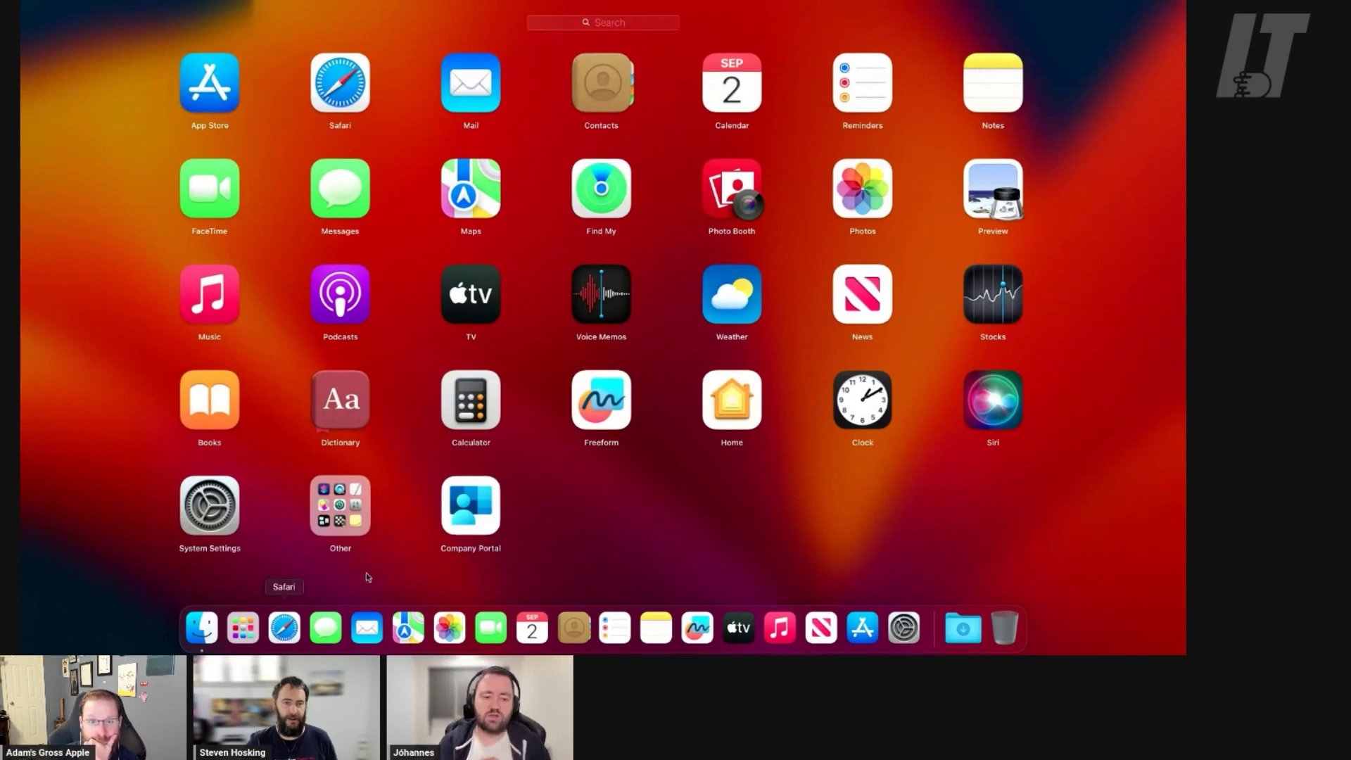
Step: Launch Company Portal and sign in with the work email and password
{"action": "left_click", "coordinate": [476, 516]}
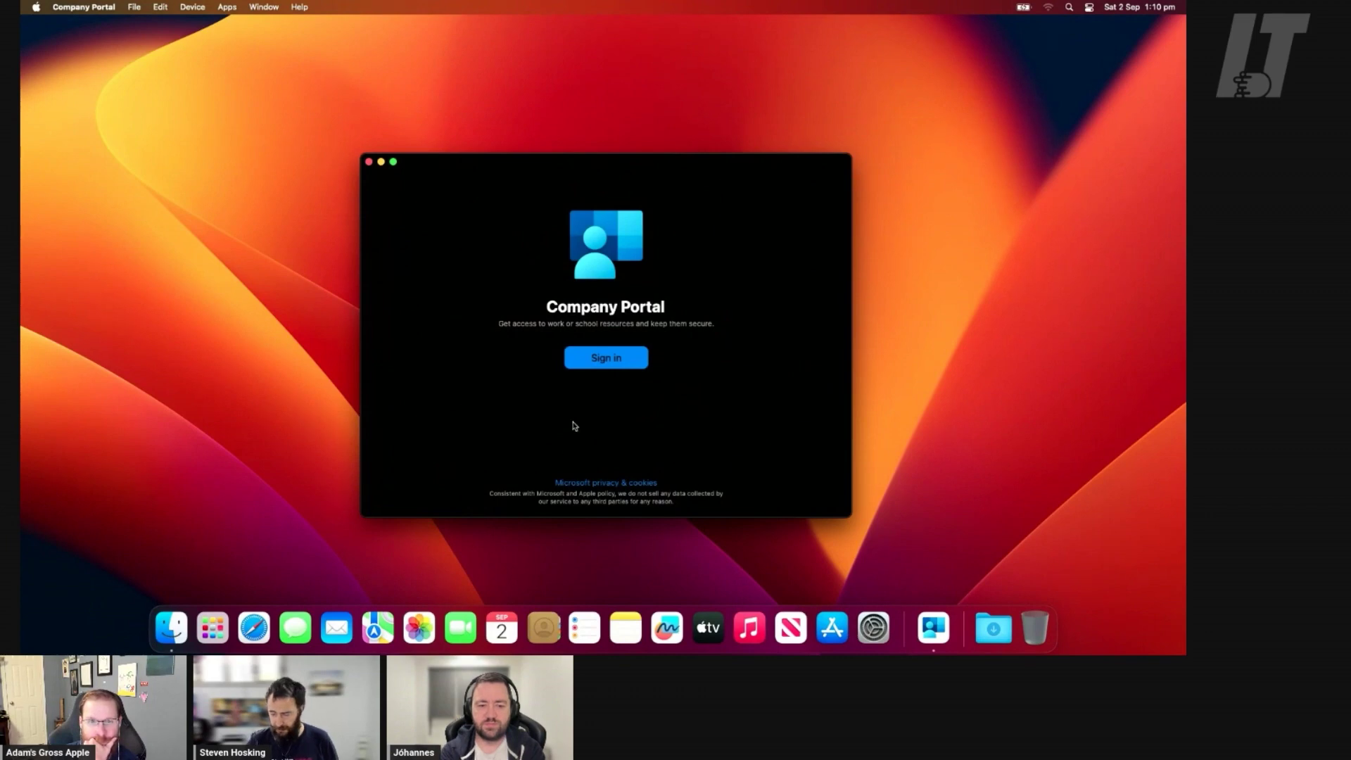
{"action": "left_click", "coordinate": [600, 361]}
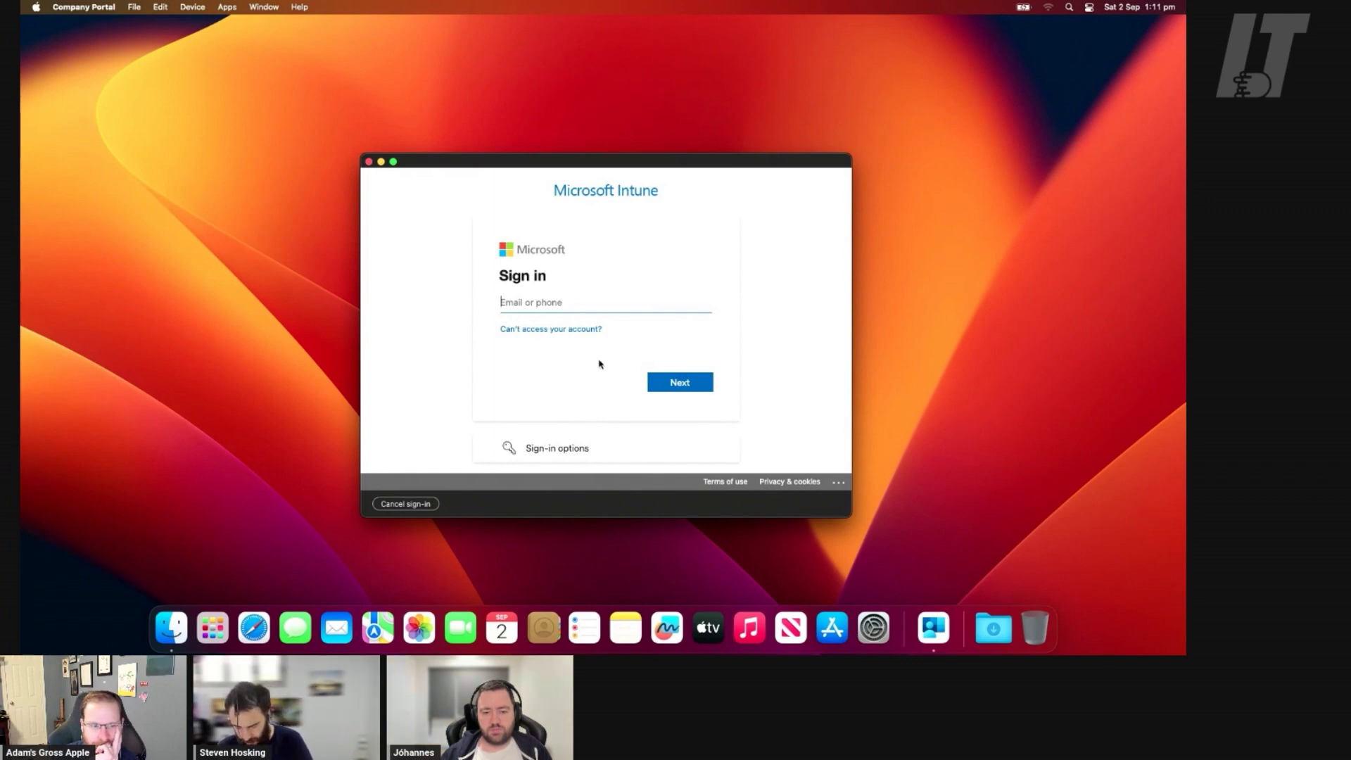
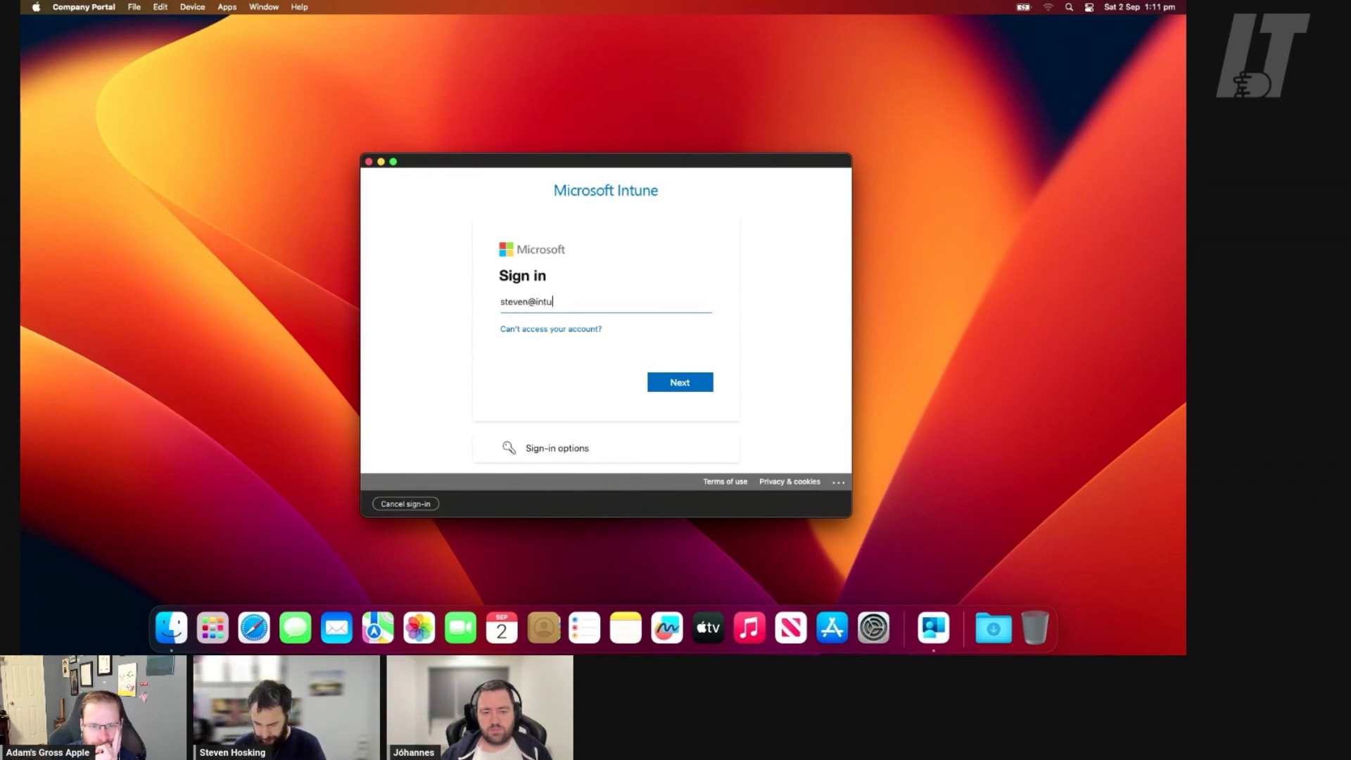
{"action": "key", "text": "Return"}
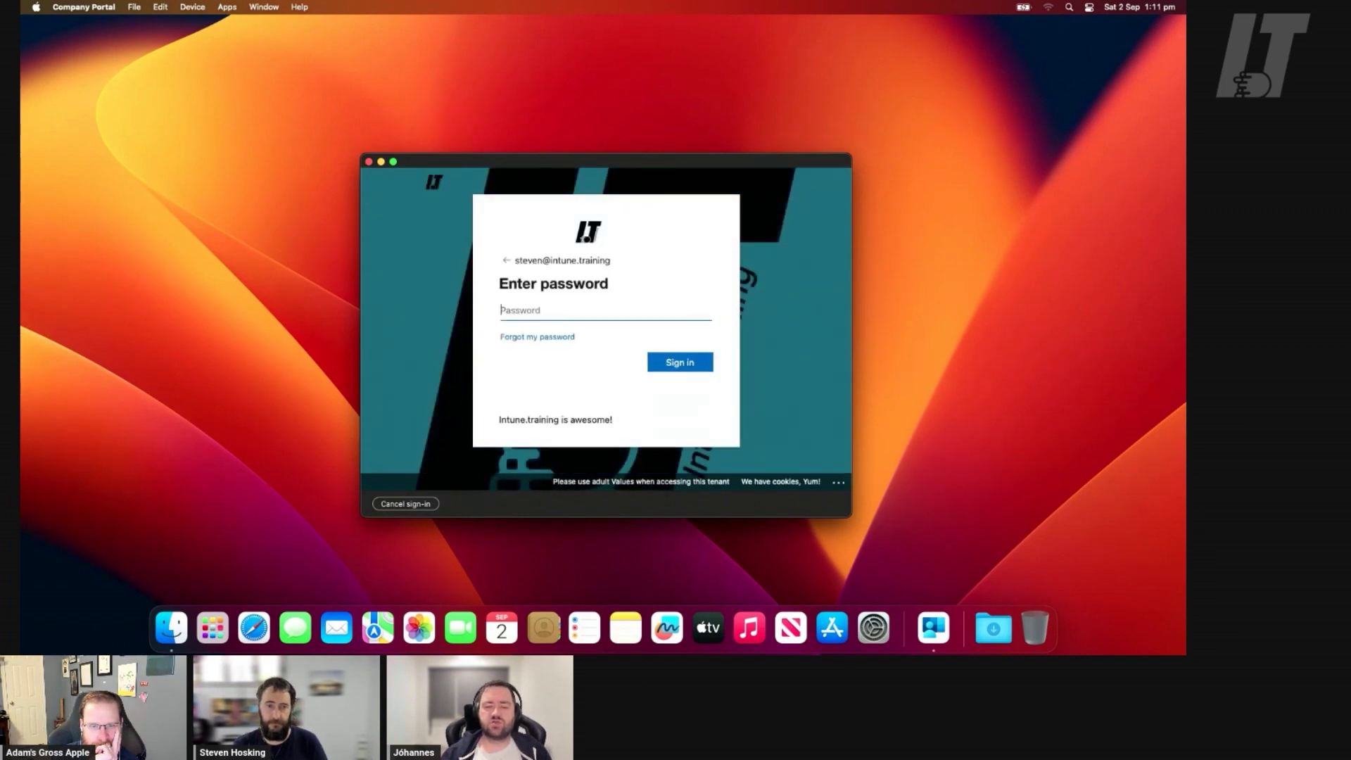
{"action": "type", "text": "•••••••"}
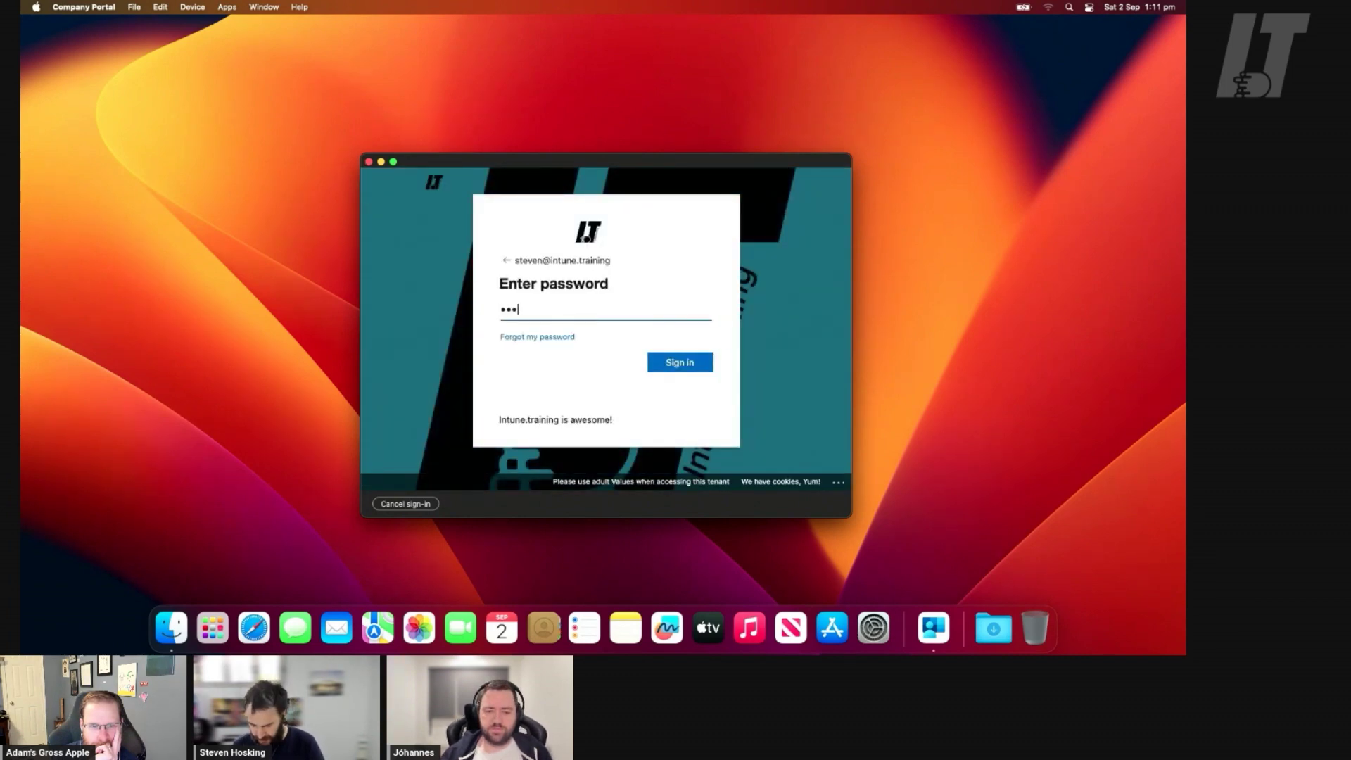
{"action": "type", "text": "••"}
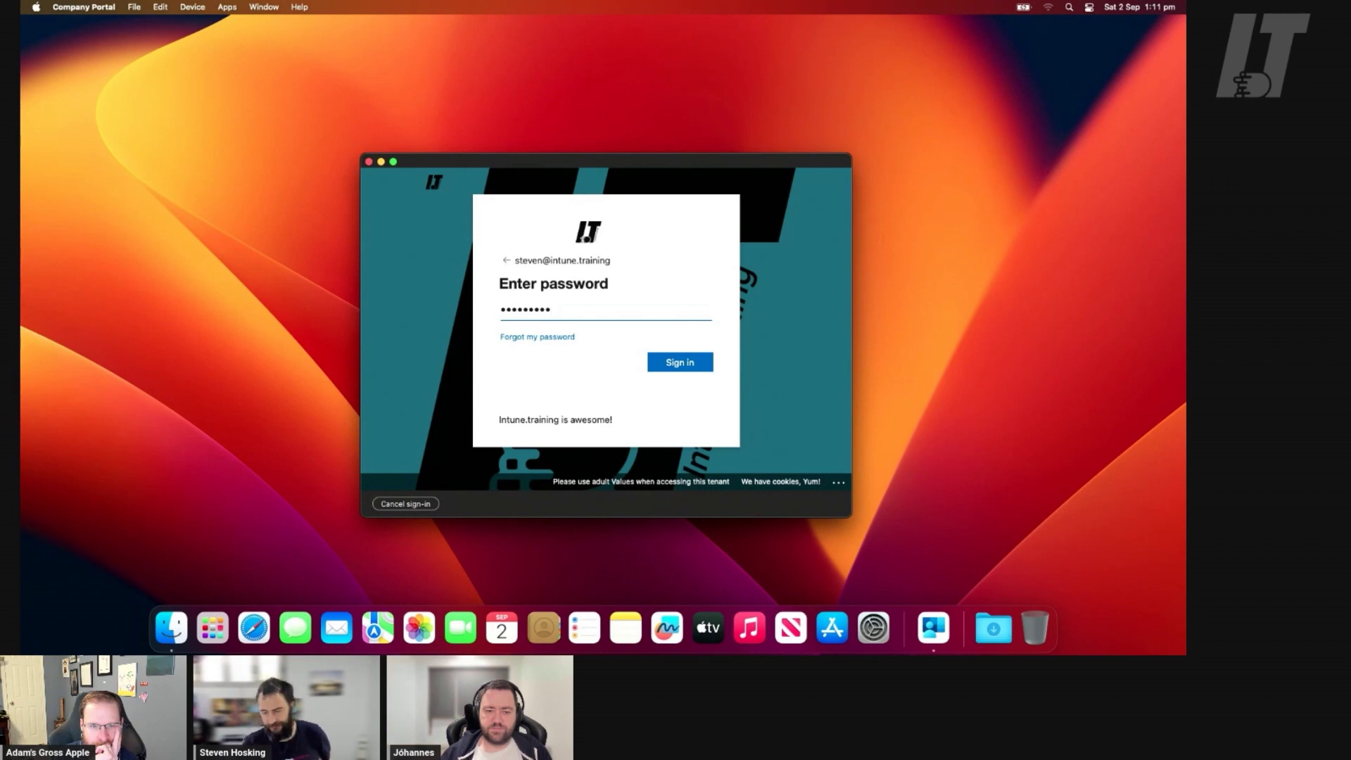
{"action": "key", "text": "Return"}
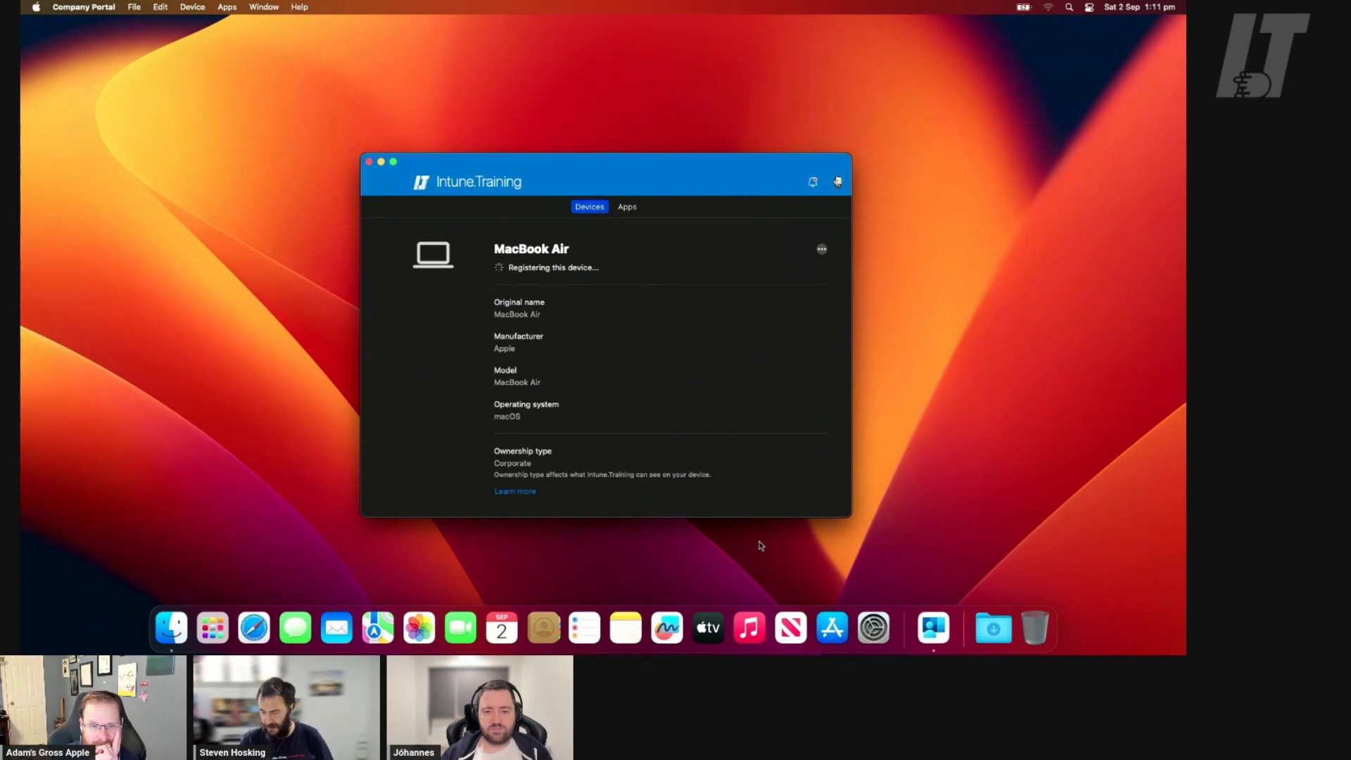
Step: In System Settings, search 'prof' and open the Profiles pane
{"action": "left_click", "coordinate": [880, 630]}
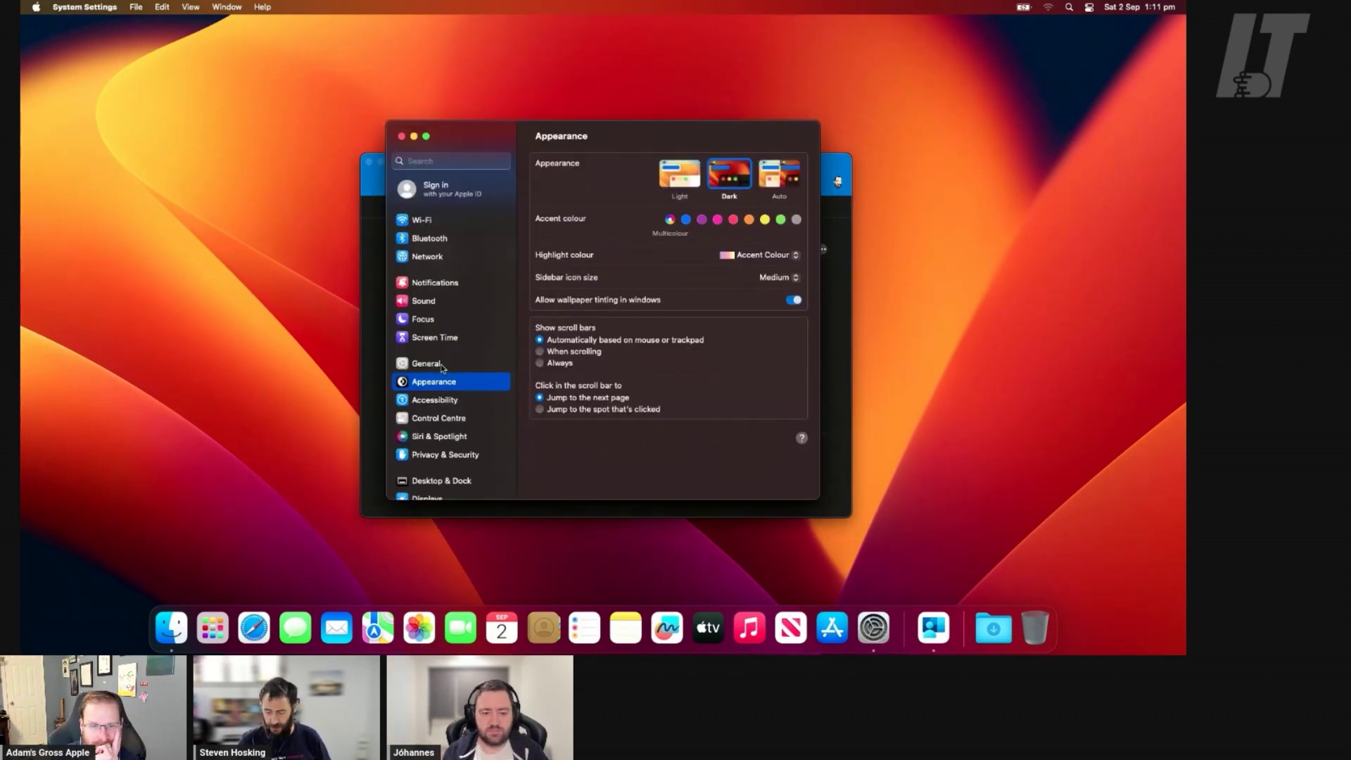
{"action": "left_click", "coordinate": [441, 365]}
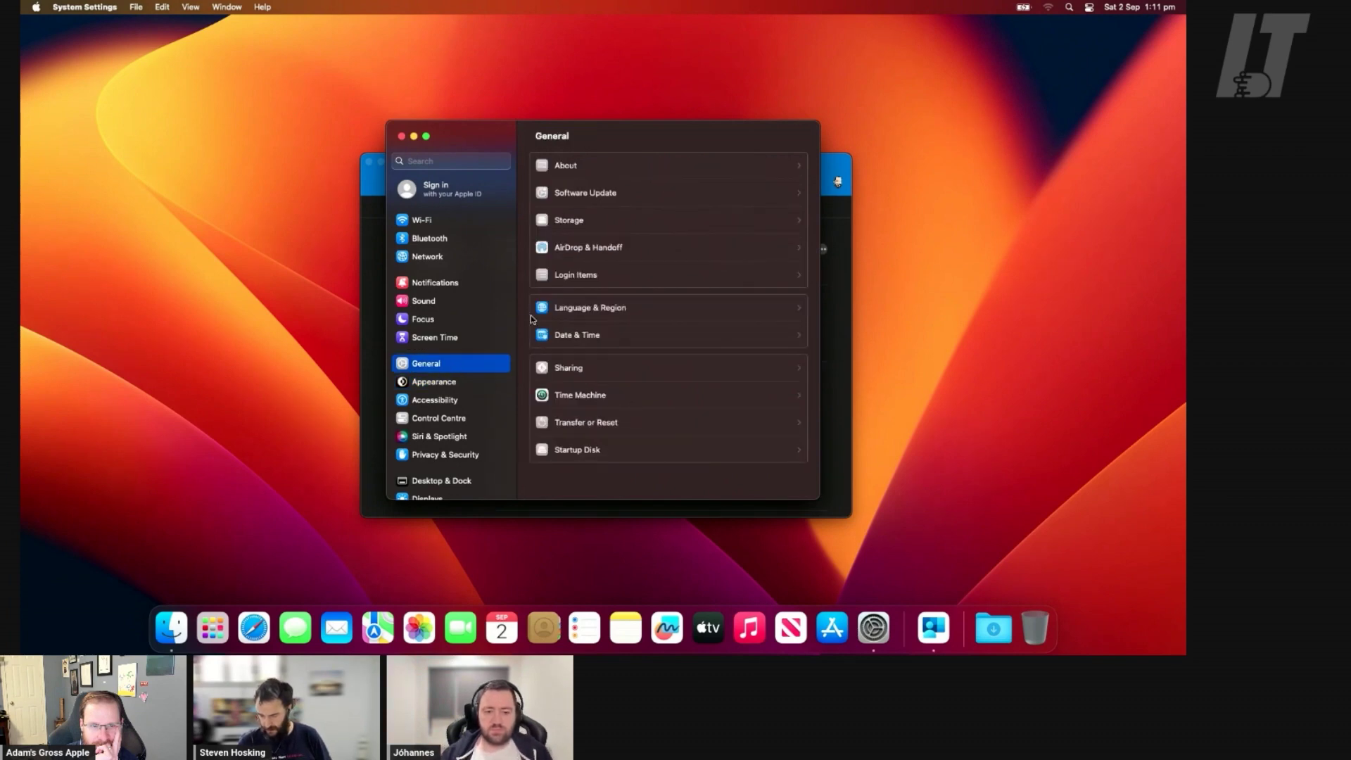
{"action": "left_click", "coordinate": [437, 161]}
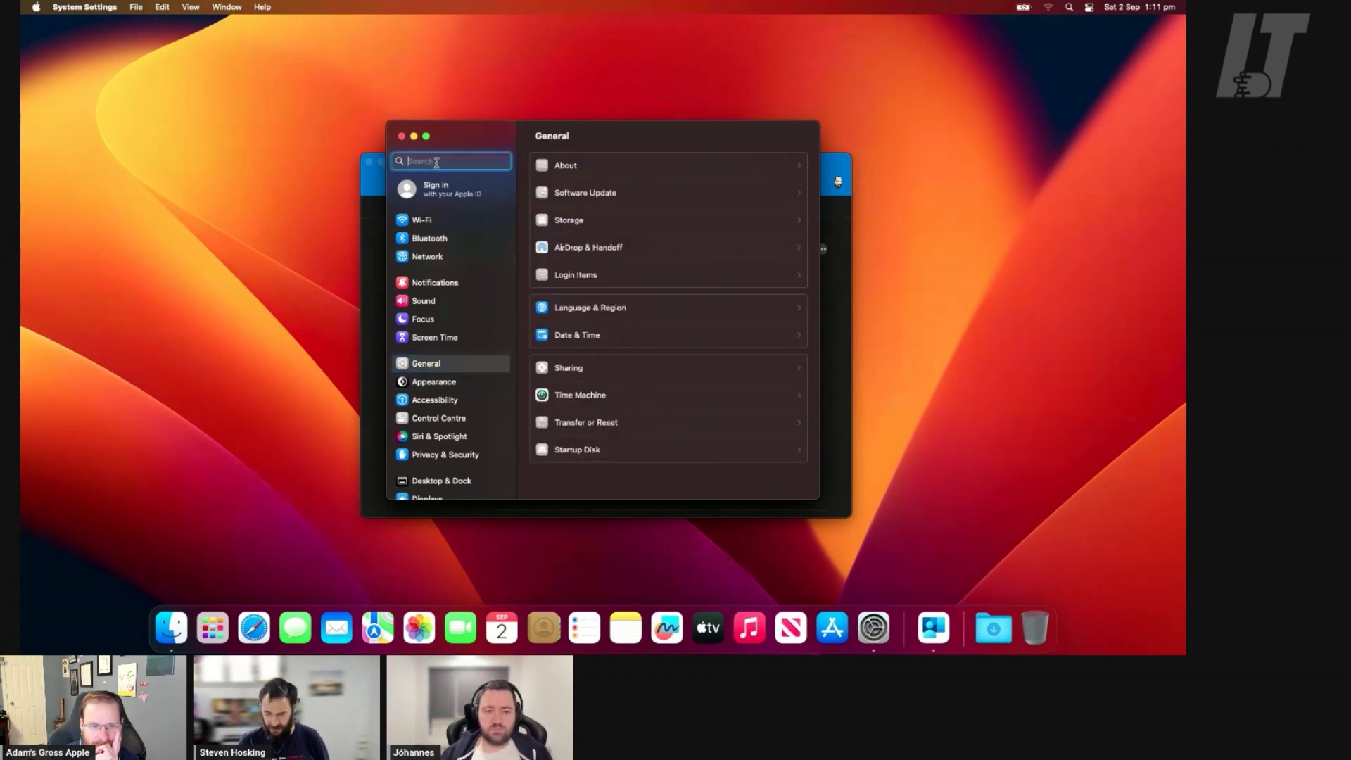
{"action": "type", "text": "profiles"}
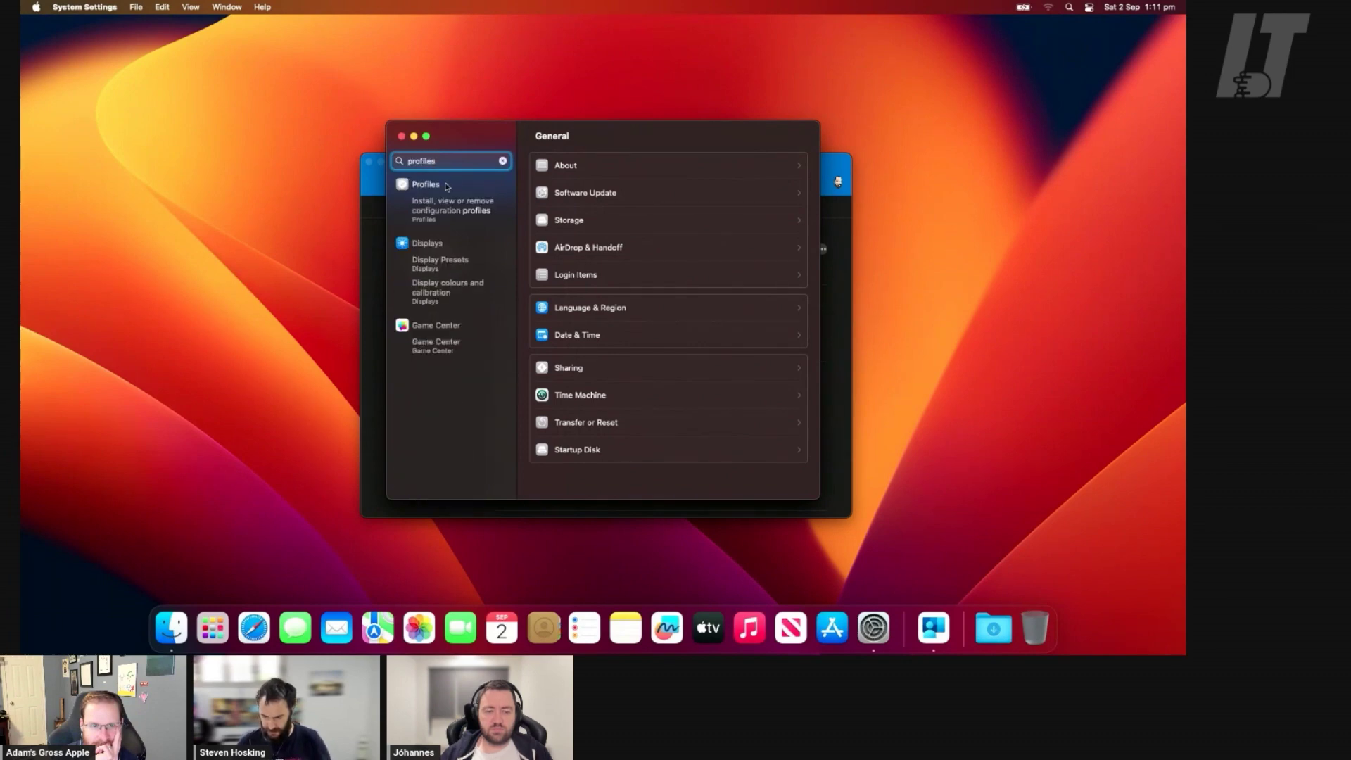
{"action": "left_click", "coordinate": [450, 212]}
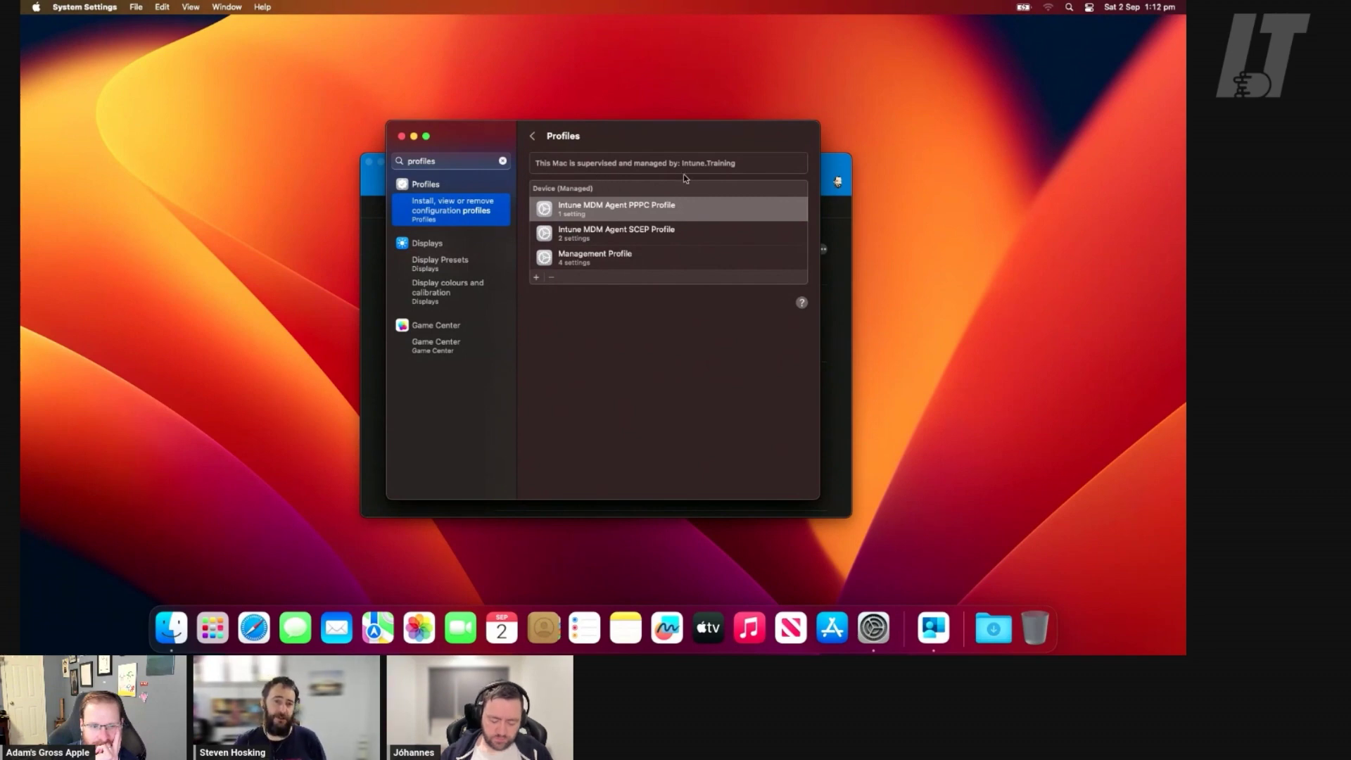
Step: Review the Management Profile details, glance at the SCEP and PPPC profiles, then close System Settings
{"action": "left_click", "coordinate": [647, 261]}
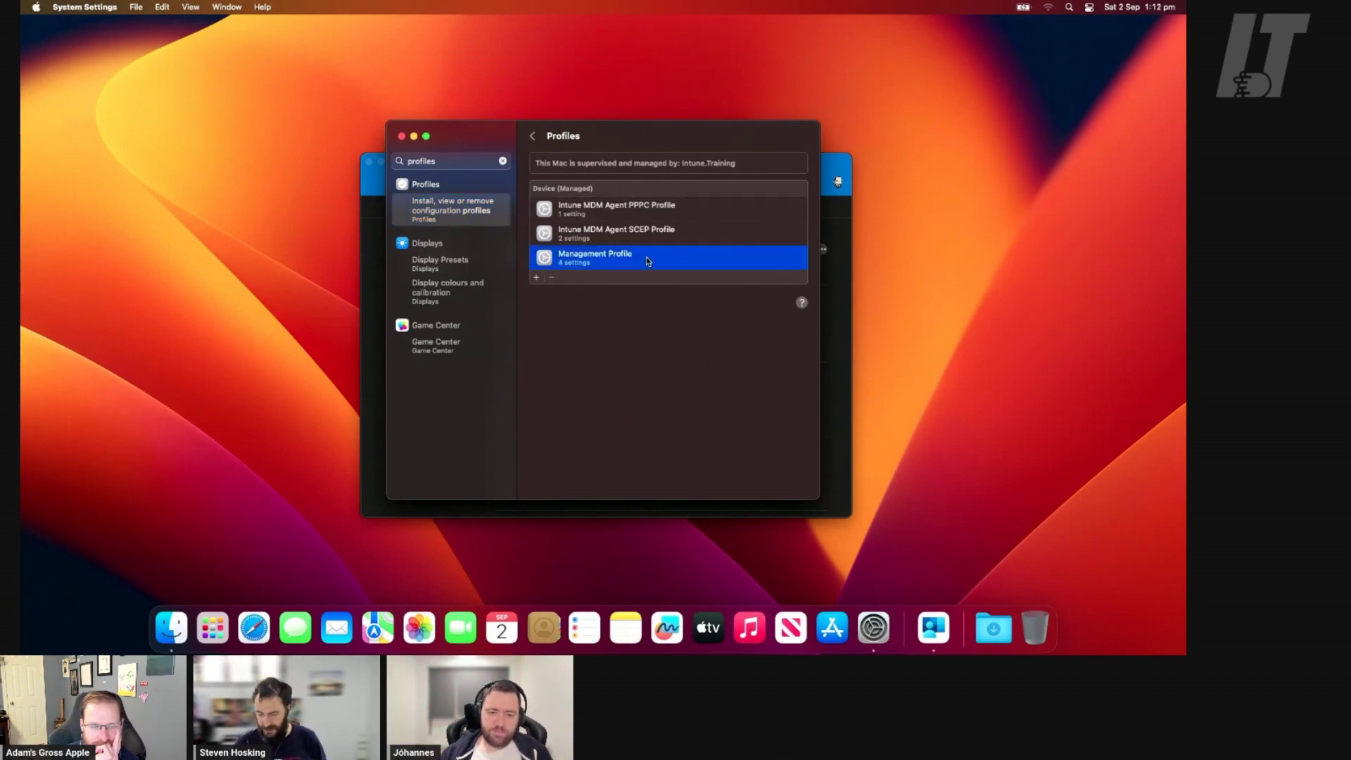
{"action": "double_click", "coordinate": [553, 262]}
{"action": "scroll", "coordinate": [609, 343], "scroll_direction": "down", "scroll_amount": 5}
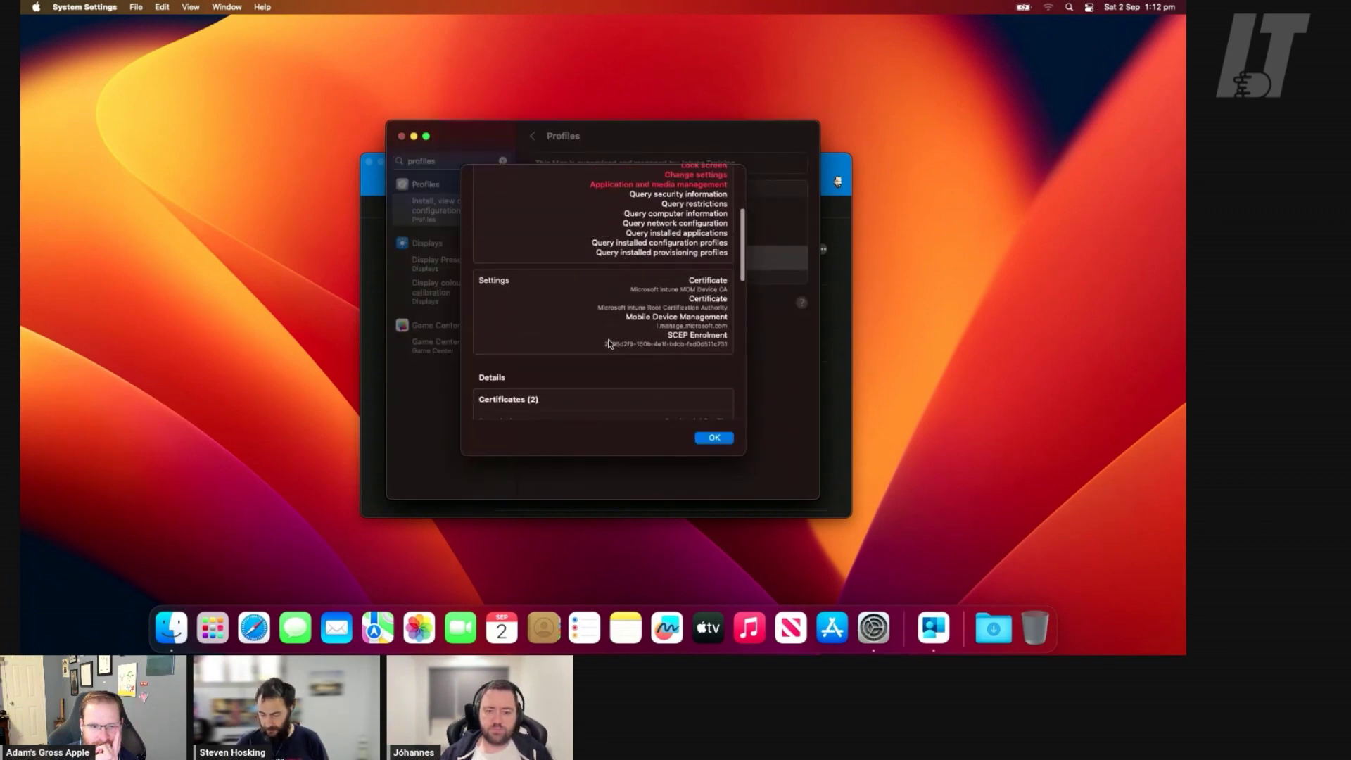
{"action": "scroll", "coordinate": [610, 344], "scroll_direction": "down", "scroll_amount": 10}
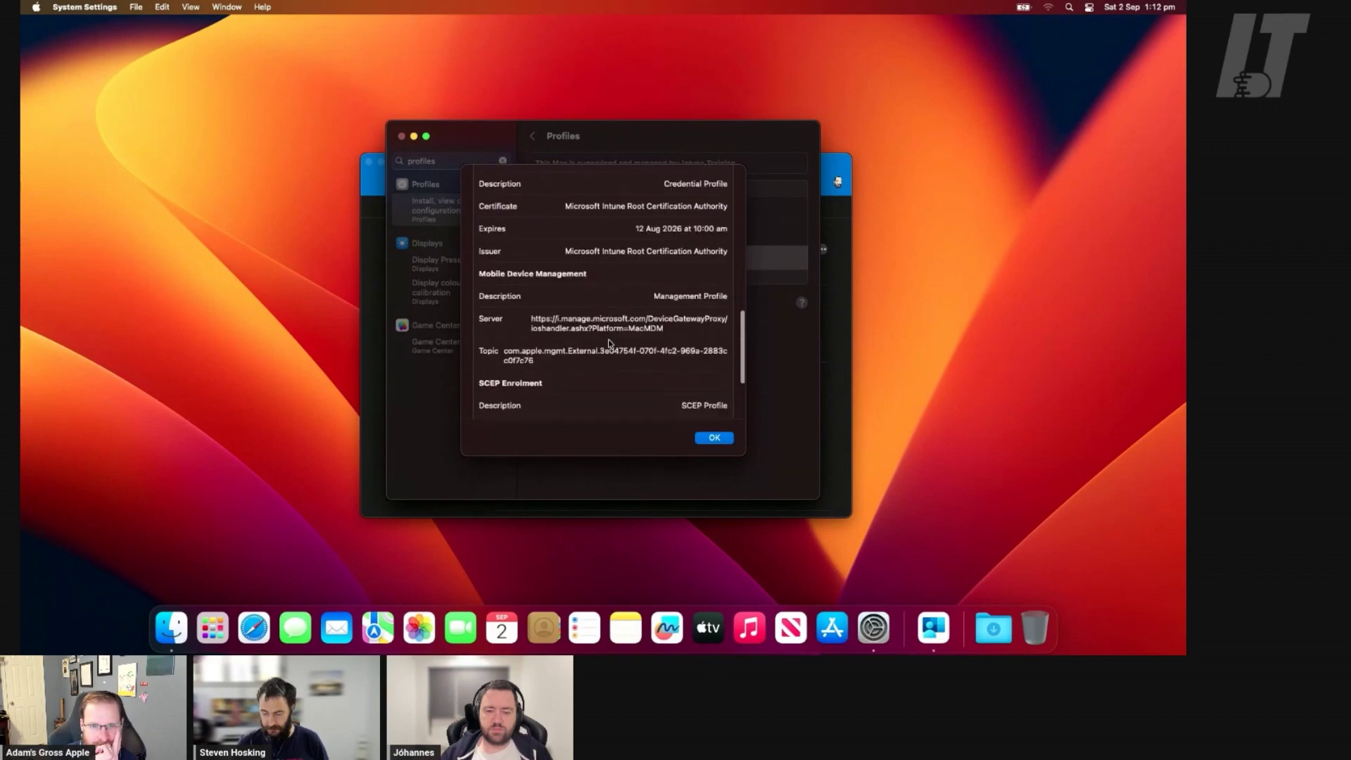
{"action": "scroll", "coordinate": [609, 343], "scroll_direction": "down", "scroll_amount": 4}
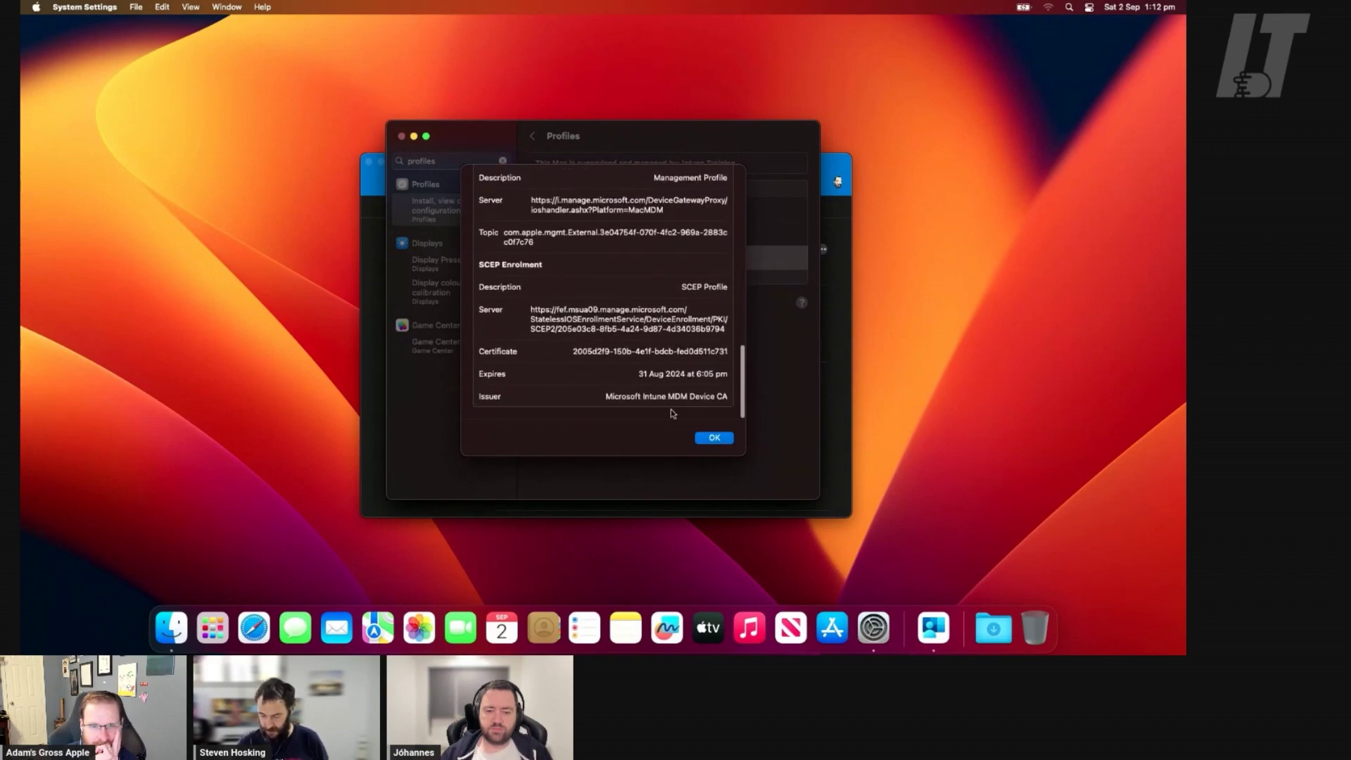
{"action": "left_click", "coordinate": [719, 440]}
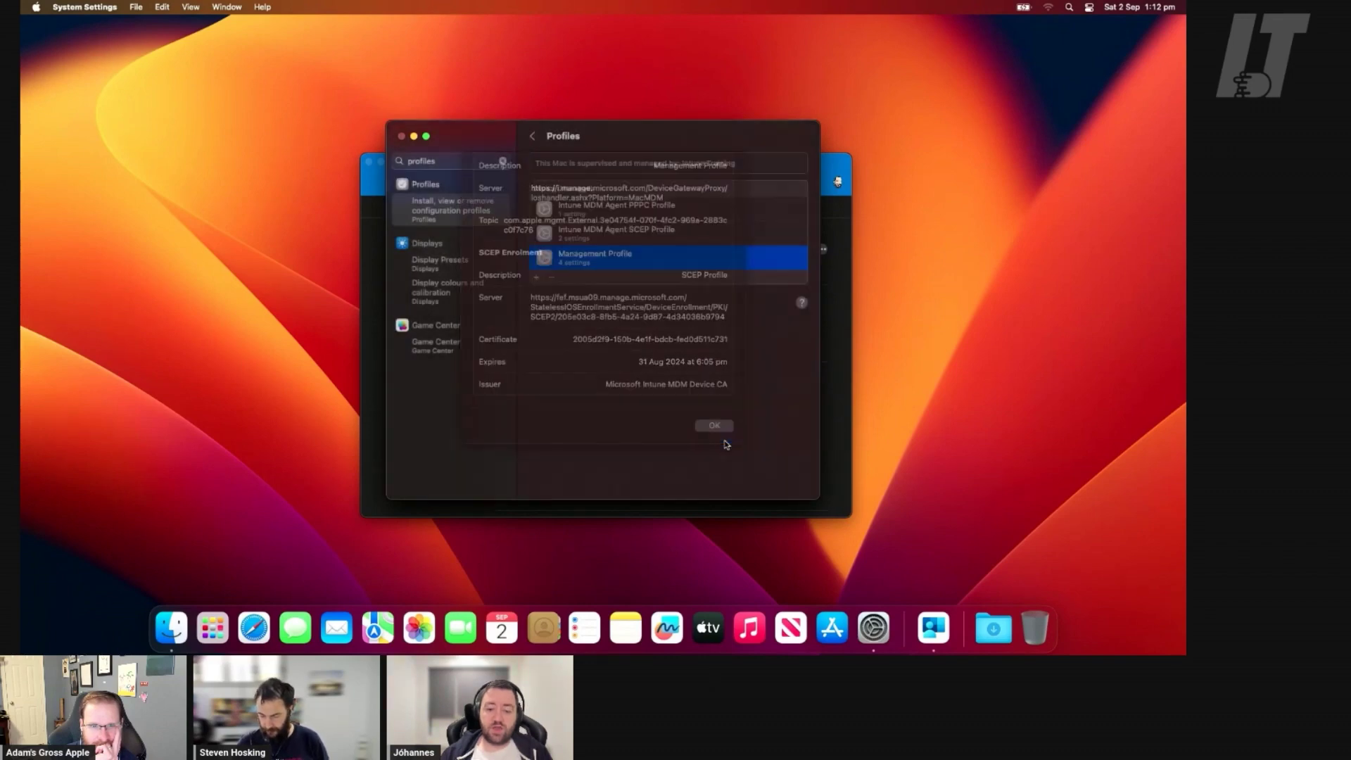
{"action": "left_click", "coordinate": [594, 231]}
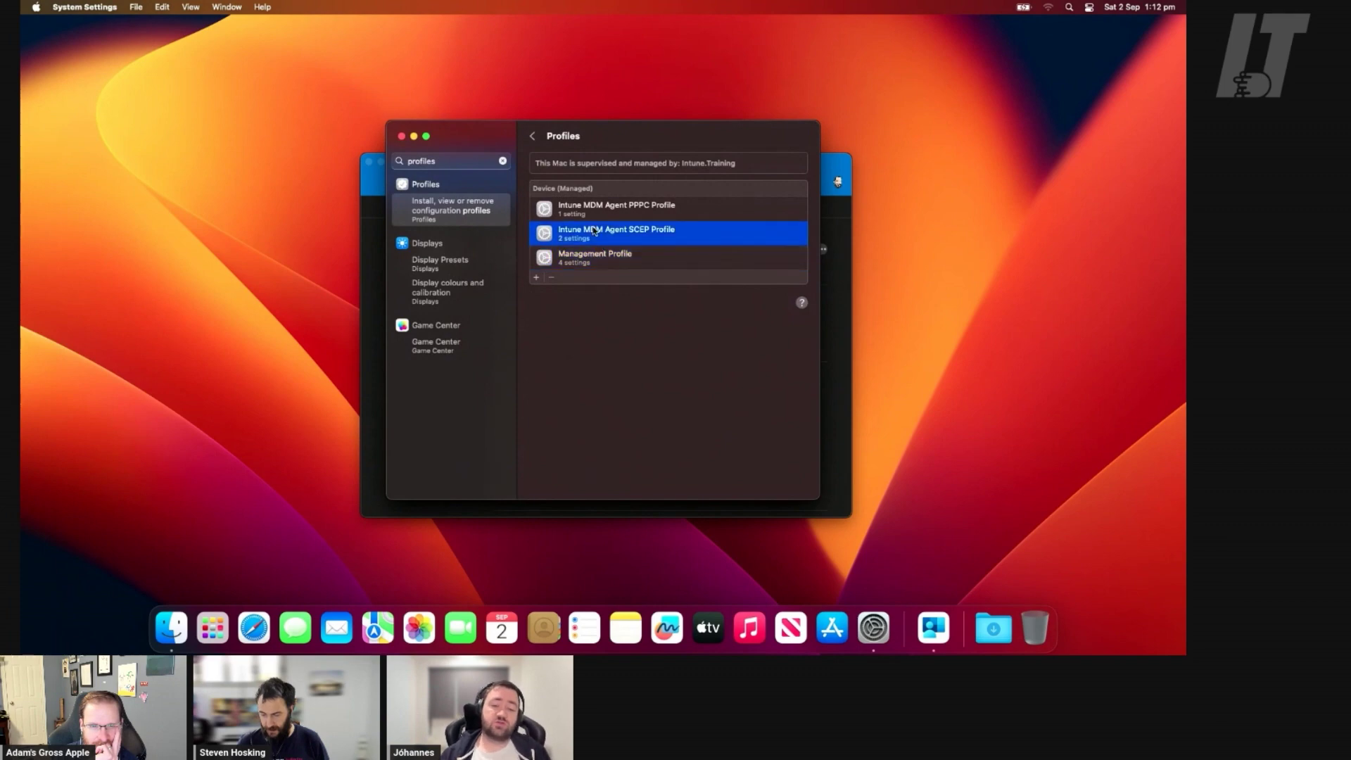
{"action": "left_click", "coordinate": [590, 209]}
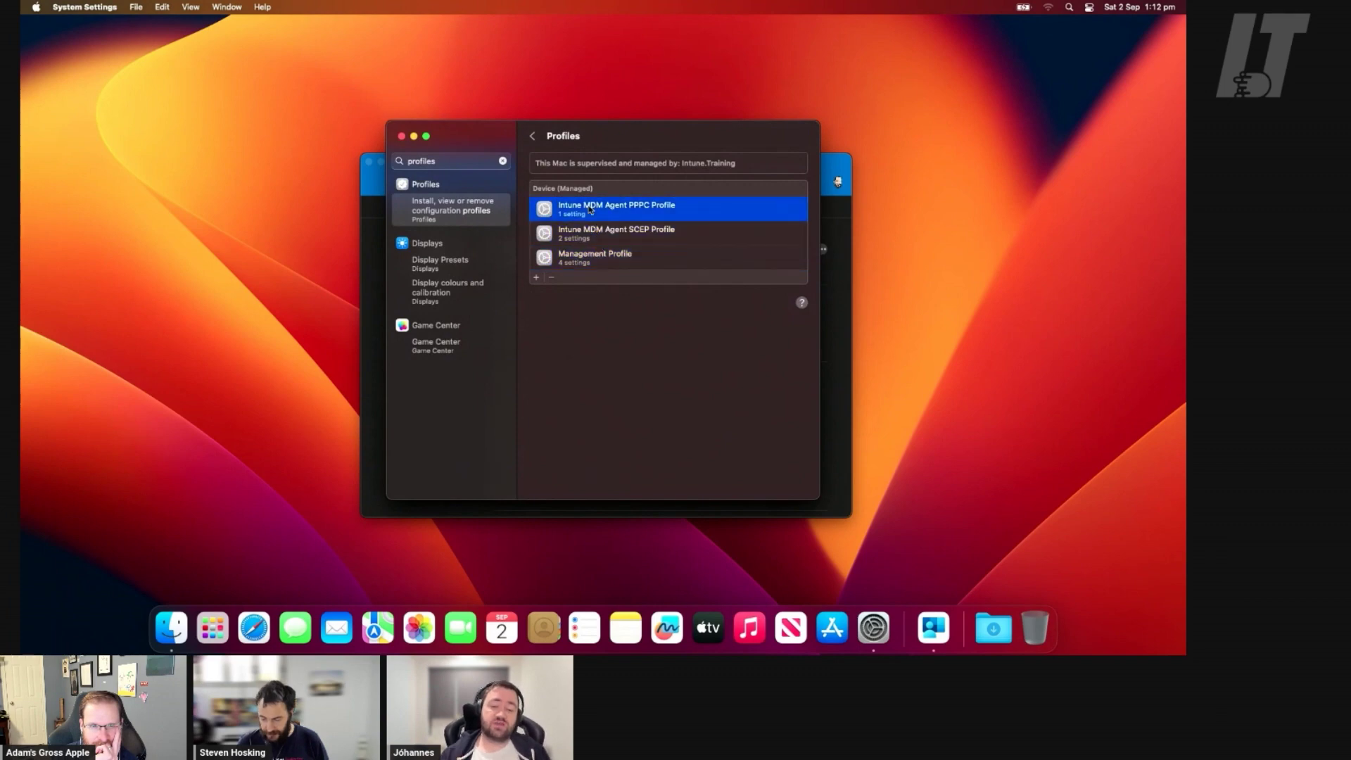
{"action": "left_click", "coordinate": [401, 136]}
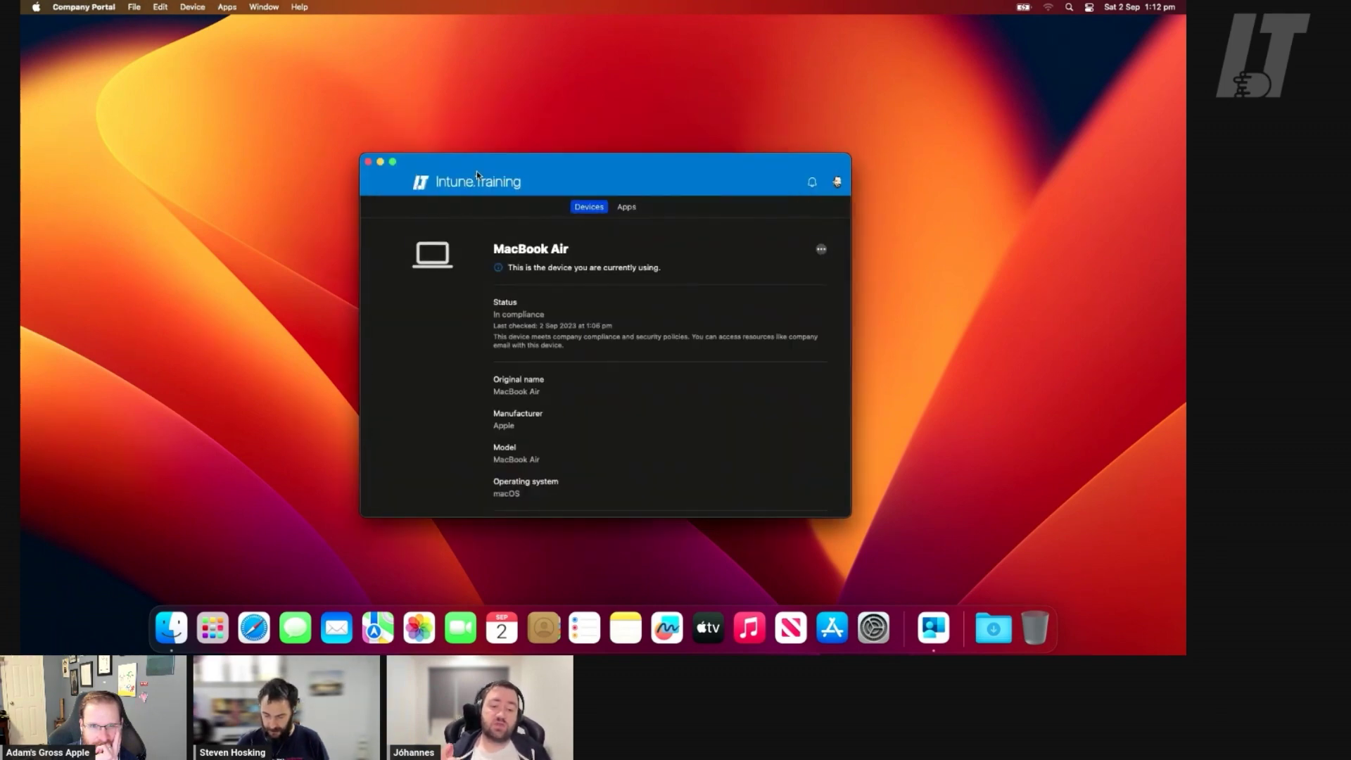
Step: Move Company Portal aside and reopen Profiles in System Settings via a 'prof' search
{"action": "left_click_drag", "start_coordinate": [477, 171], "coordinate": [286, 87]}
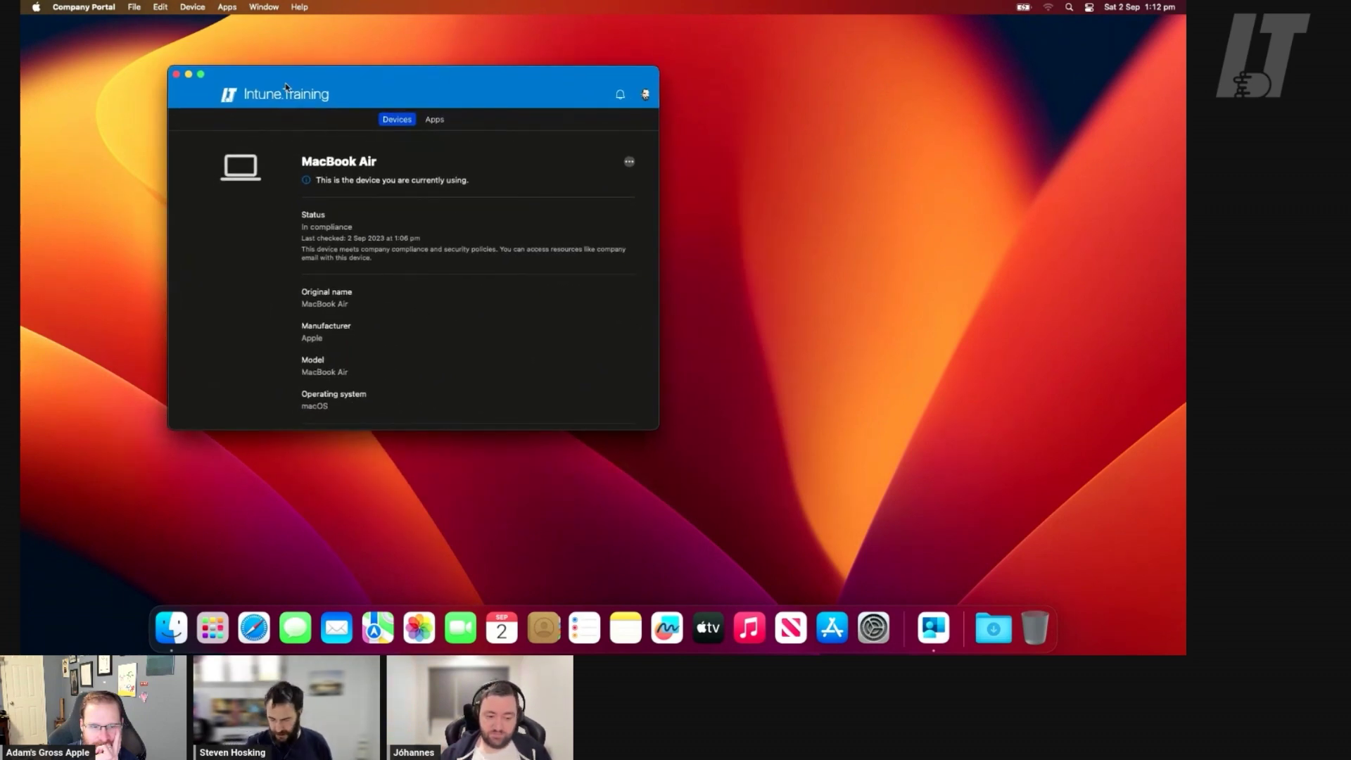
{"action": "left_click", "coordinate": [873, 628]}
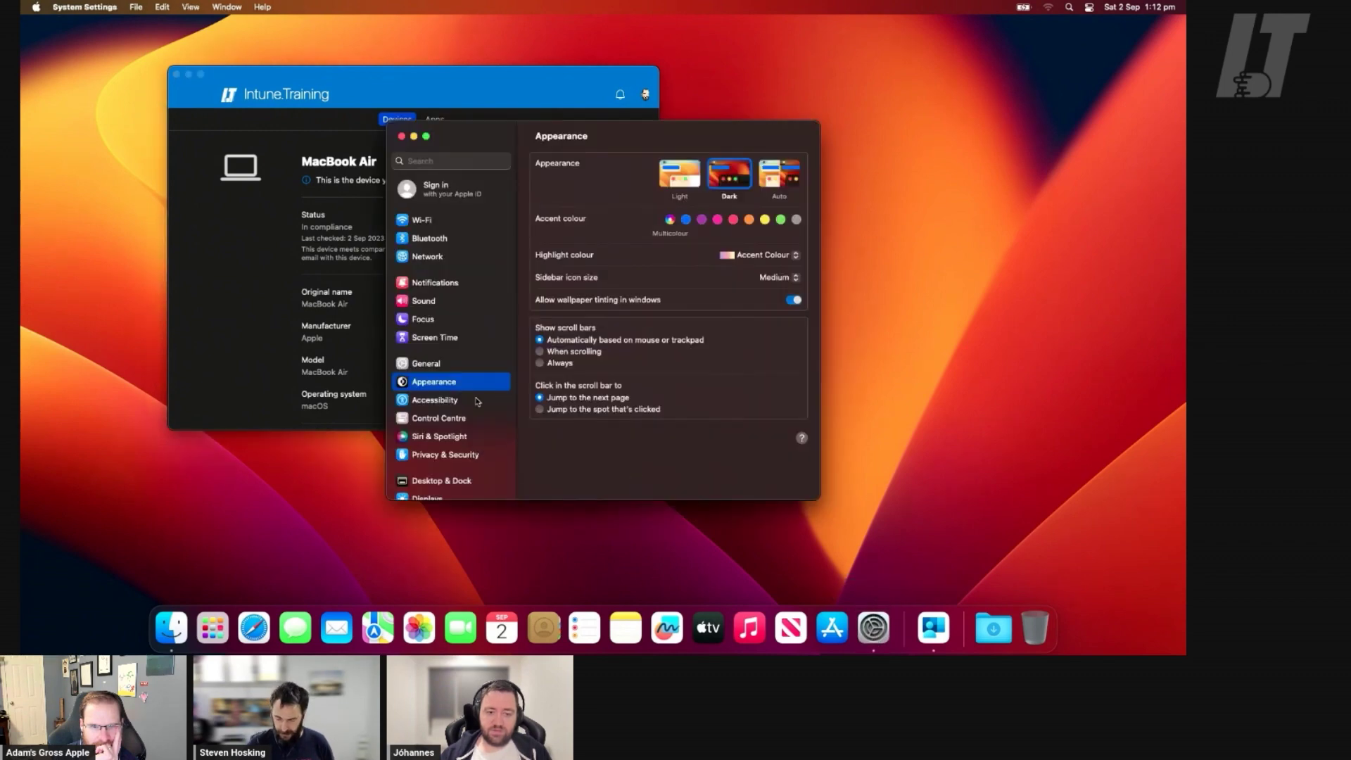
{"action": "left_click", "coordinate": [429, 365]}
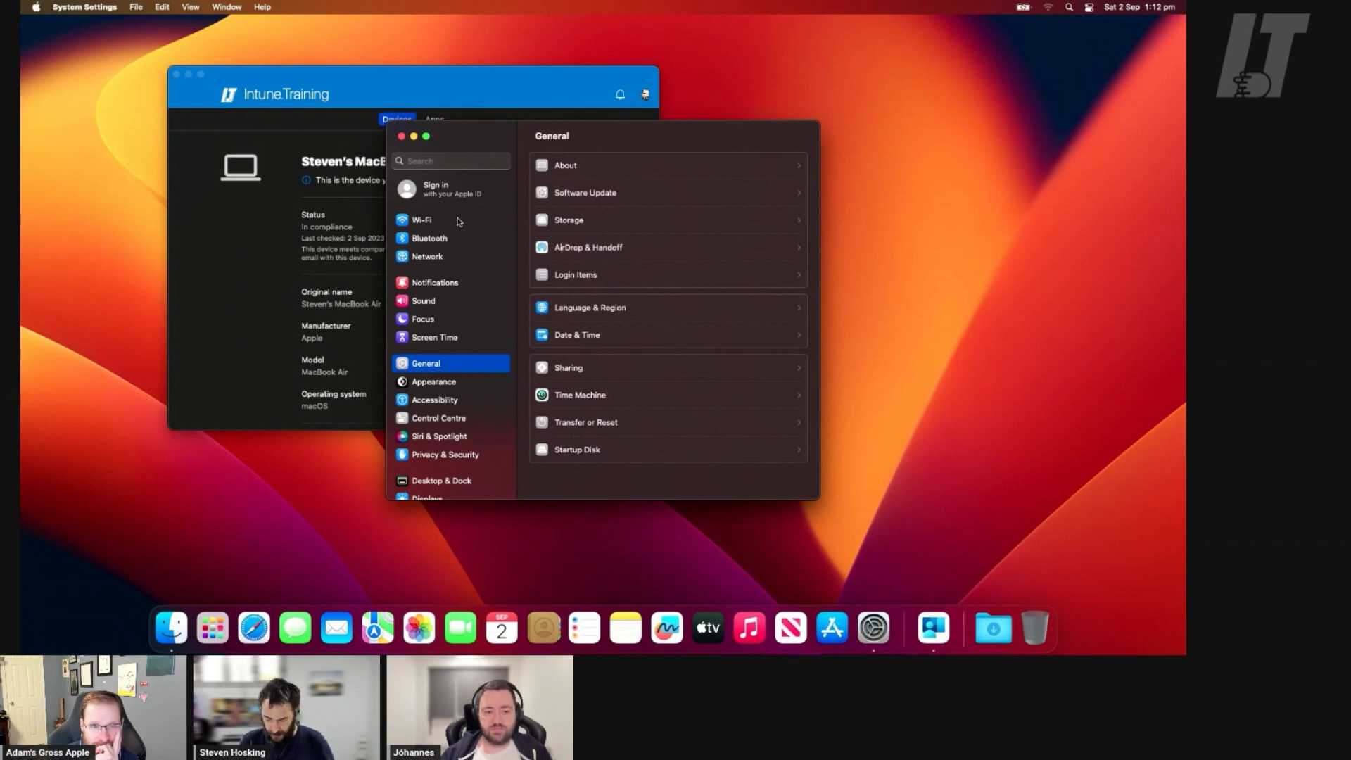
{"action": "left_click", "coordinate": [443, 162]}
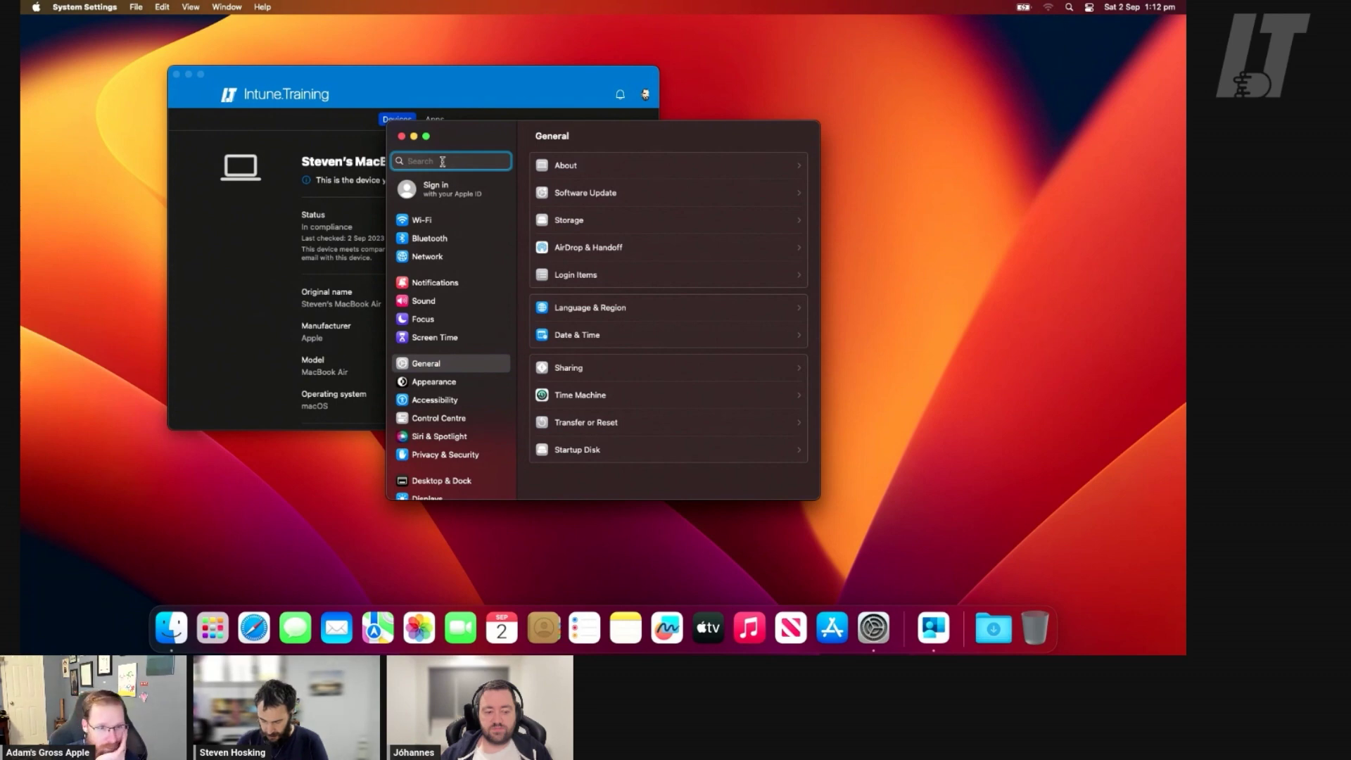
{"action": "type", "text": "profile"}
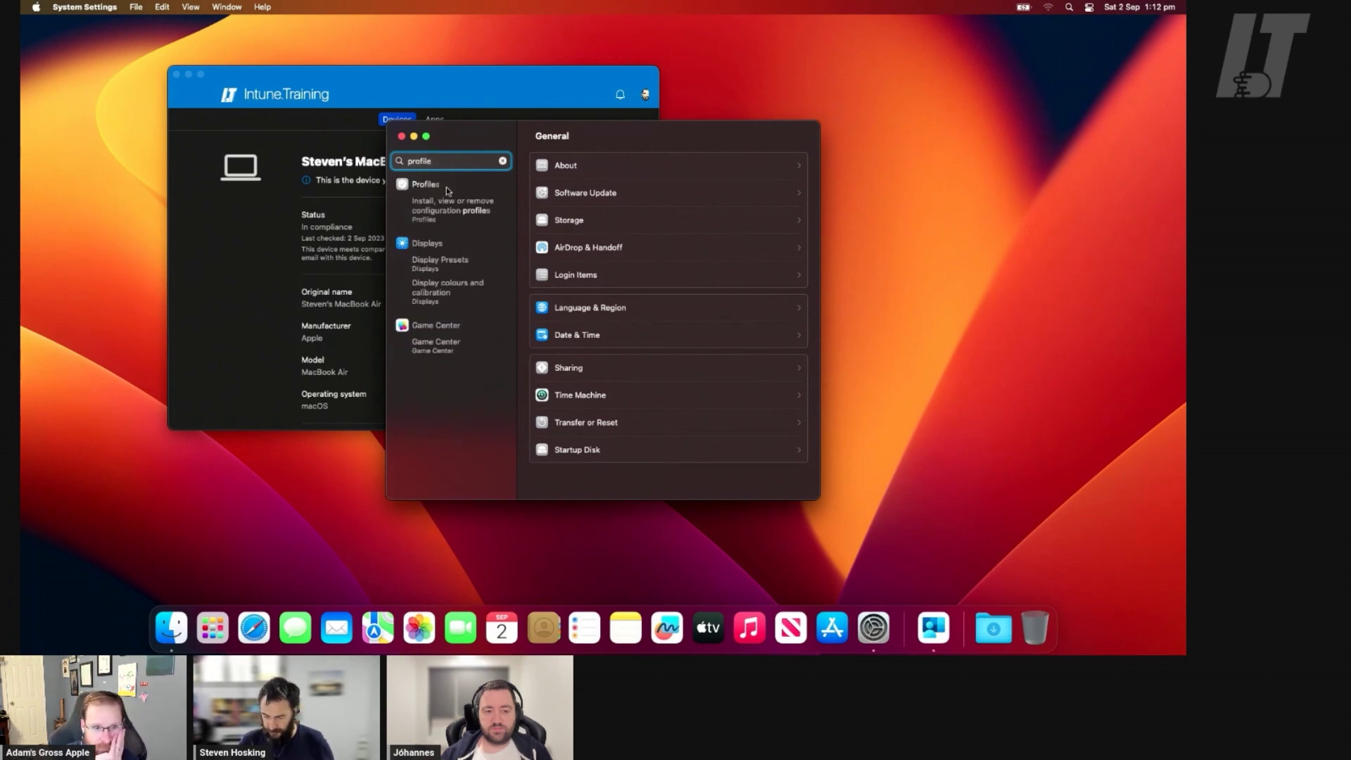
{"action": "left_click", "coordinate": [446, 190]}
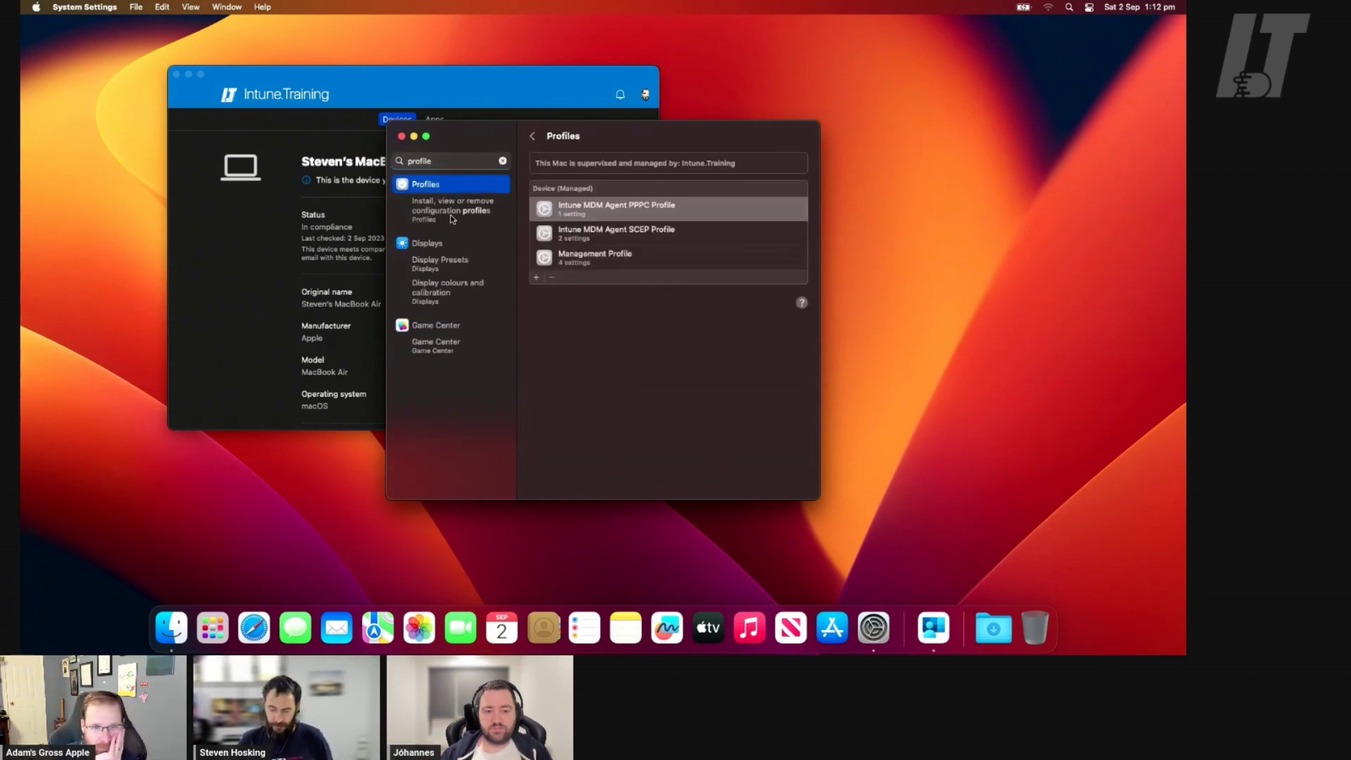
Step: Inspect the Management, Intune MDM Agent SCEP and PPPC profiles, then clear the search
{"action": "left_click", "coordinate": [593, 257]}
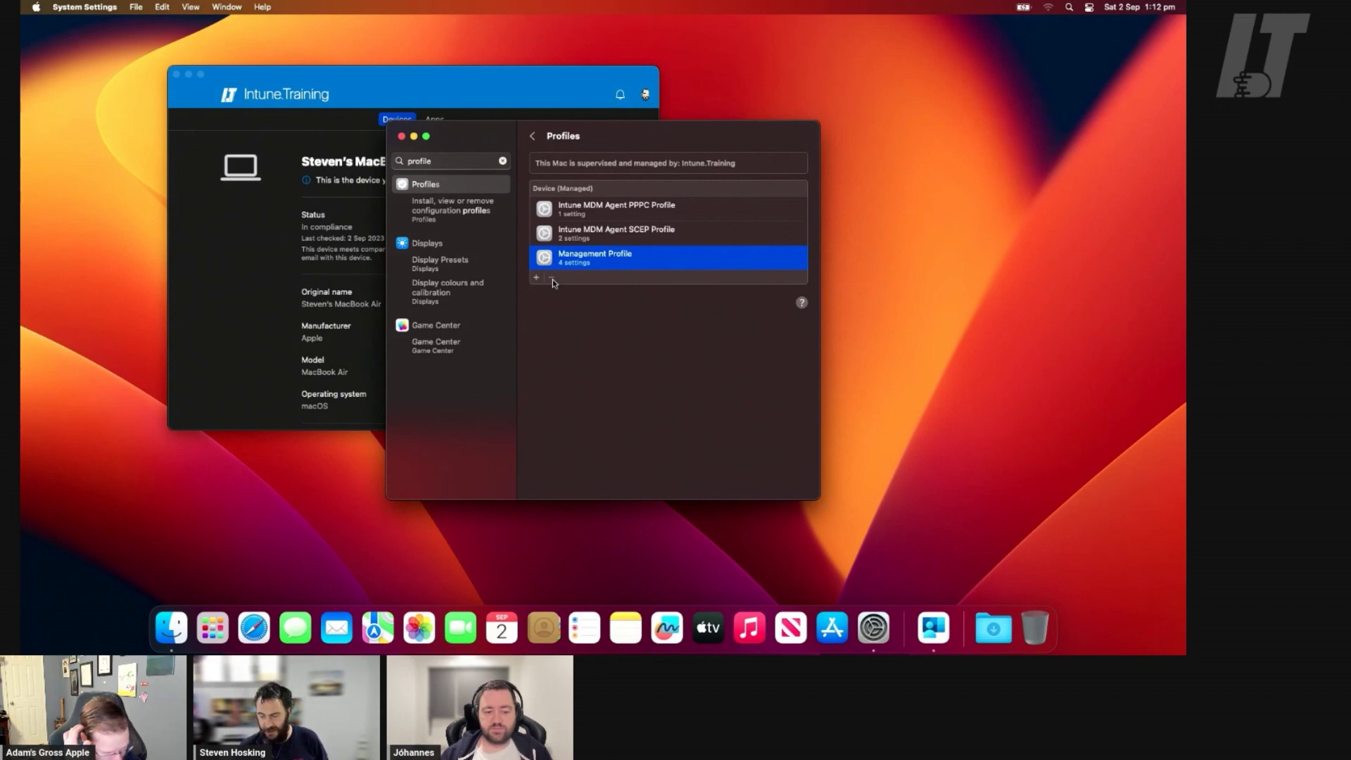
{"action": "left_click", "coordinate": [571, 243]}
{"action": "left_click", "coordinate": [572, 206]}
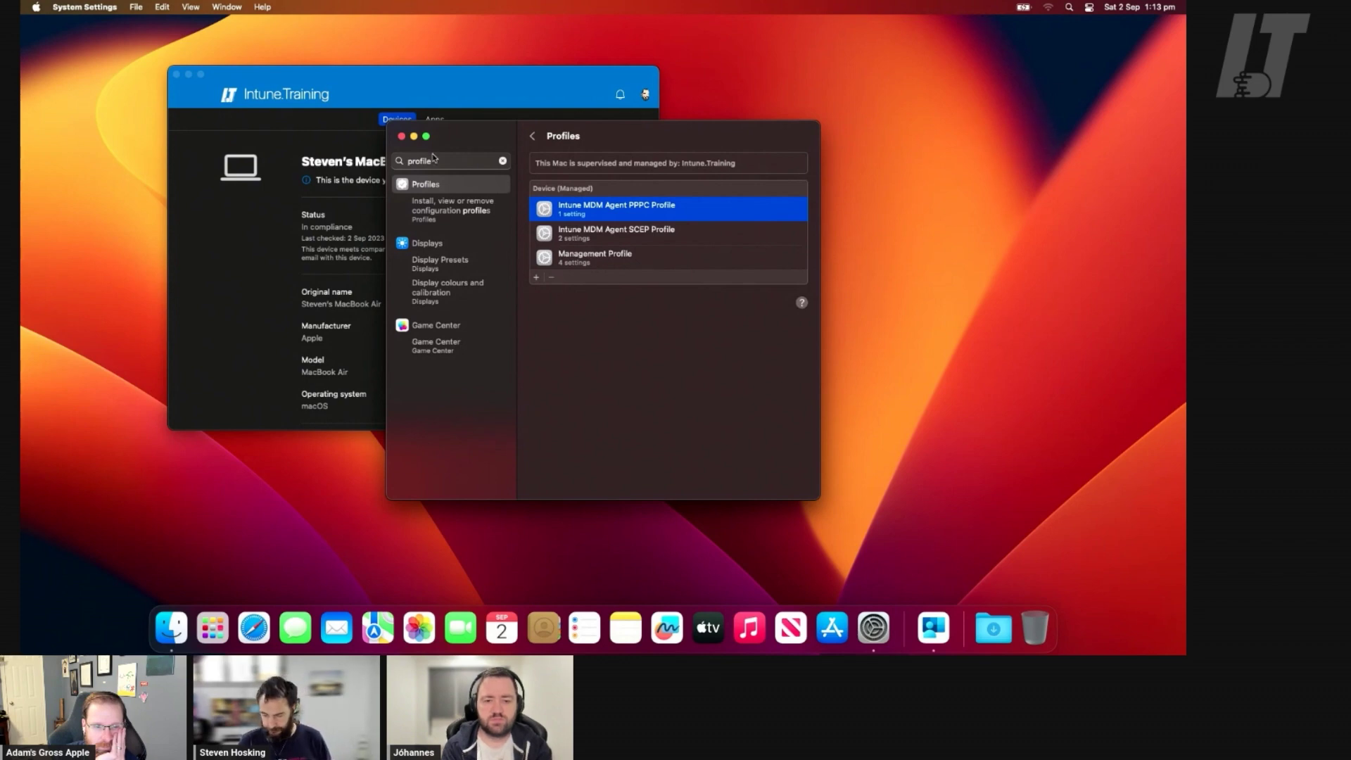
{"action": "left_click", "coordinate": [502, 161]}
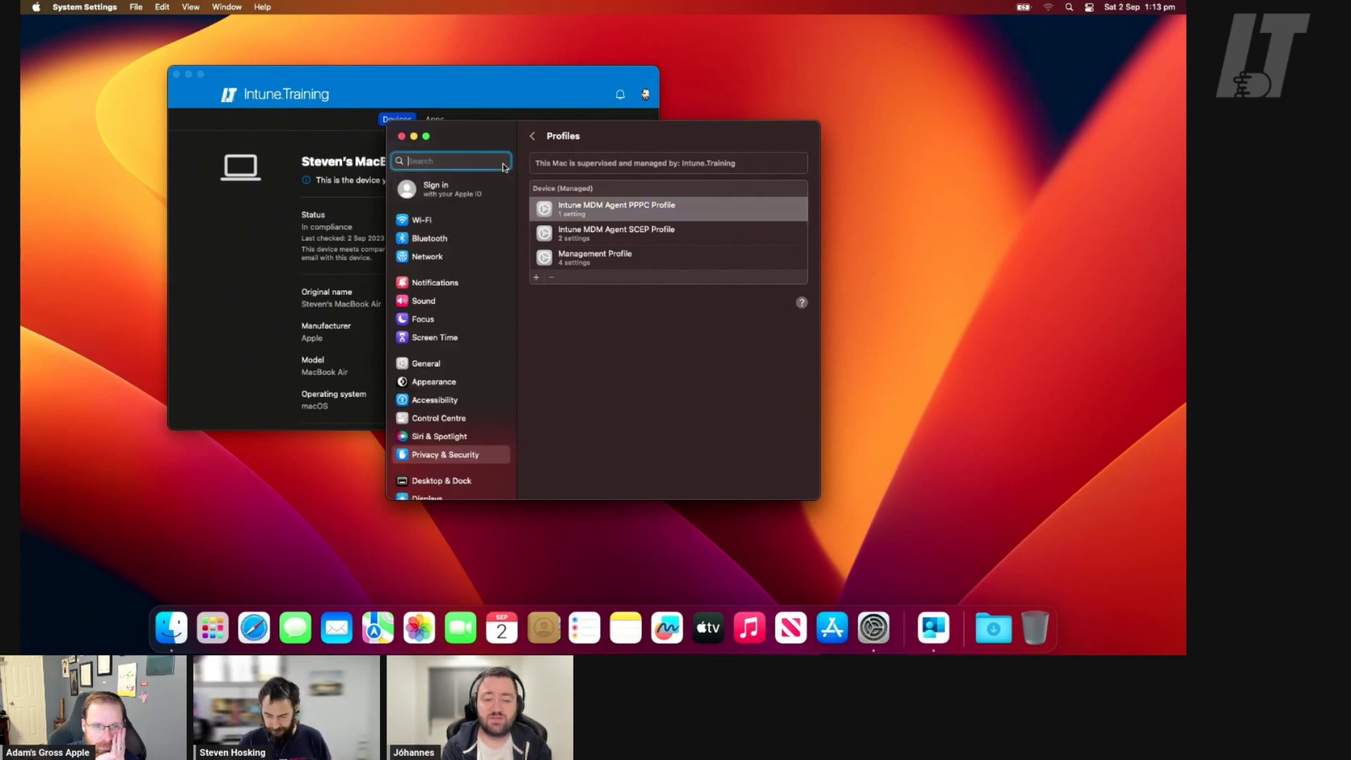
Step: Close System Settings, recentre Company Portal, and check the empty Apps tab before returning to Devices
{"action": "left_click", "coordinate": [402, 137]}
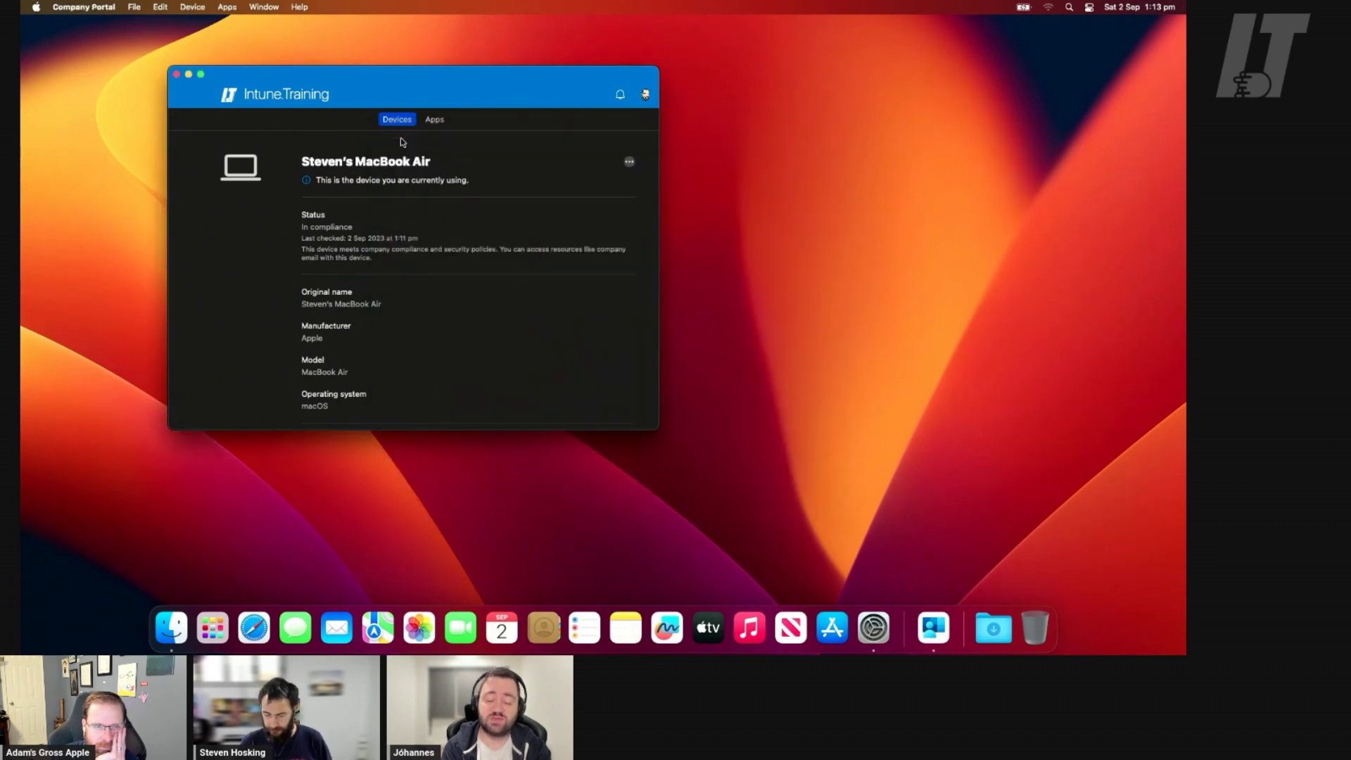
{"action": "left_click_drag", "start_coordinate": [332, 80], "coordinate": [412, 103]}
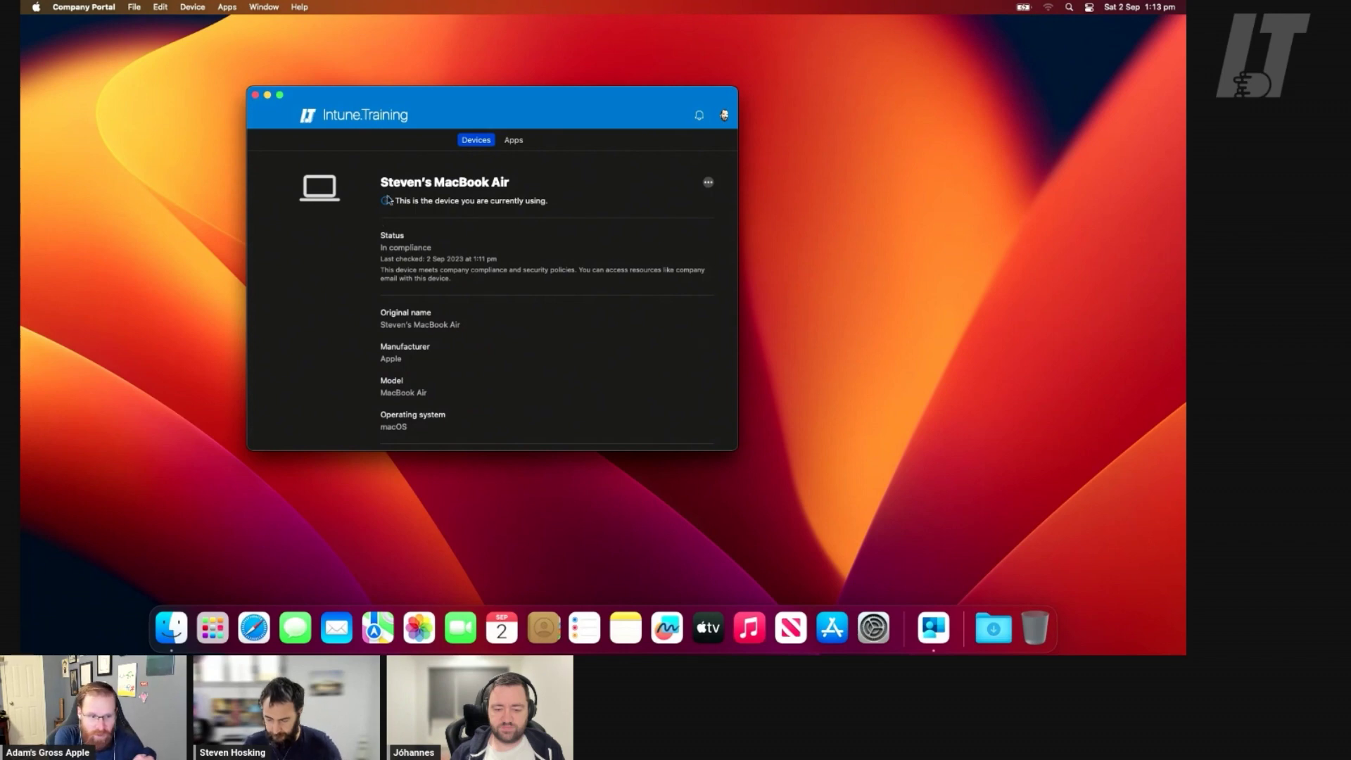
{"action": "left_click", "coordinate": [515, 141]}
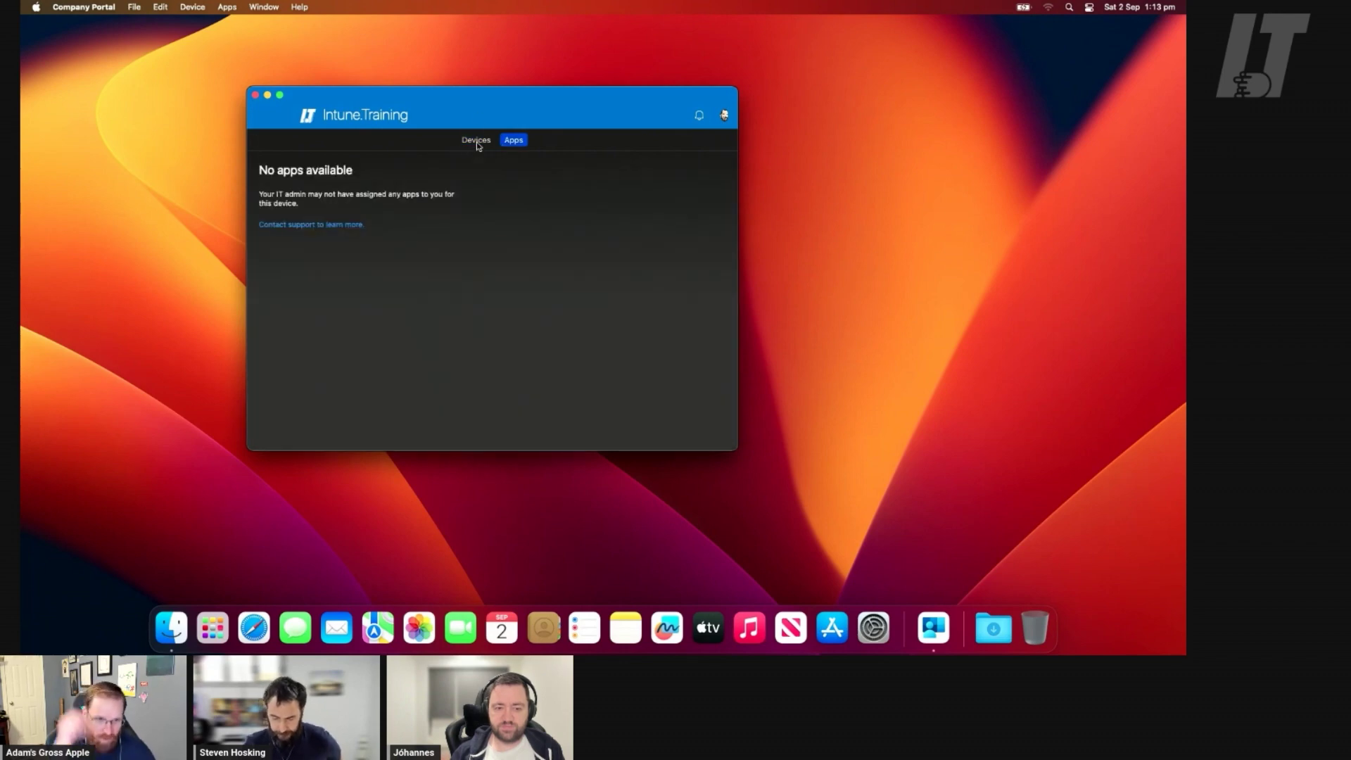
{"action": "left_click", "coordinate": [476, 143]}
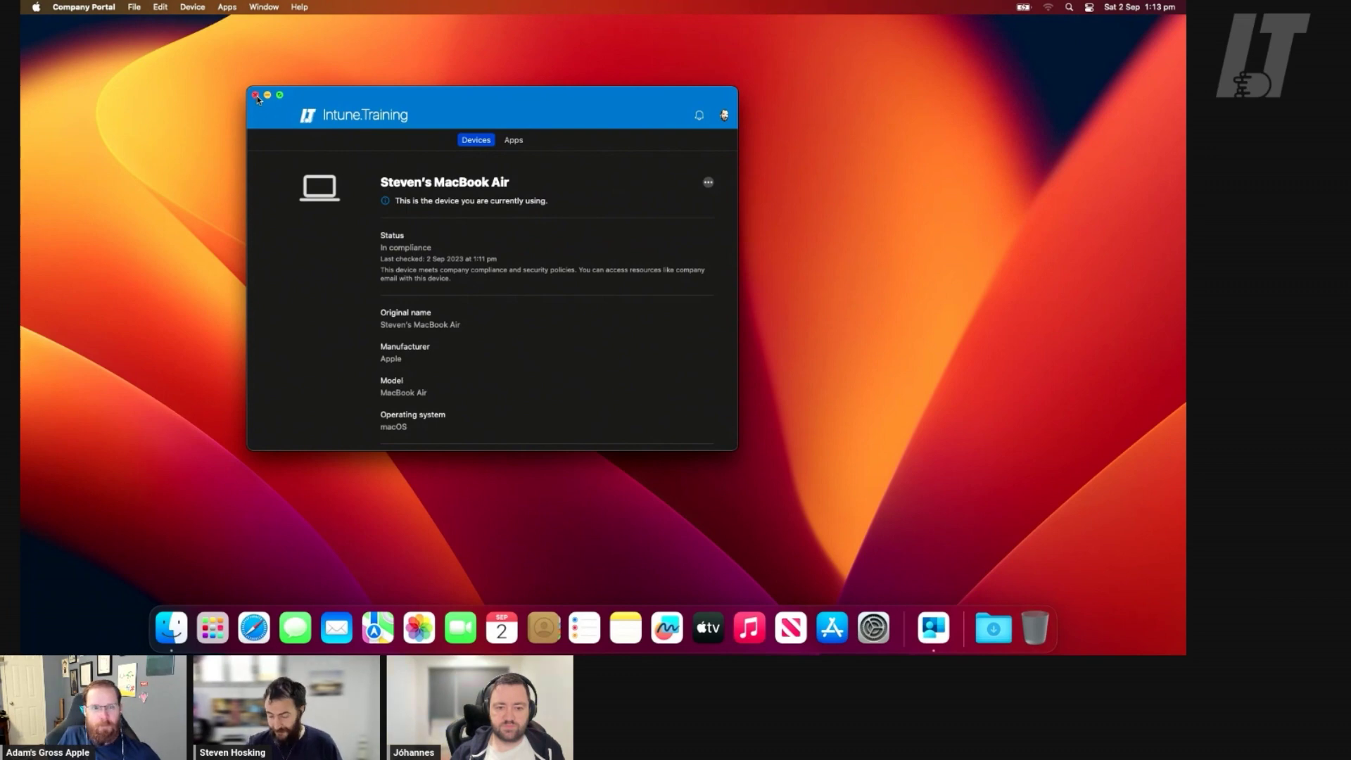
{"action": "left_click", "coordinate": [256, 96]}
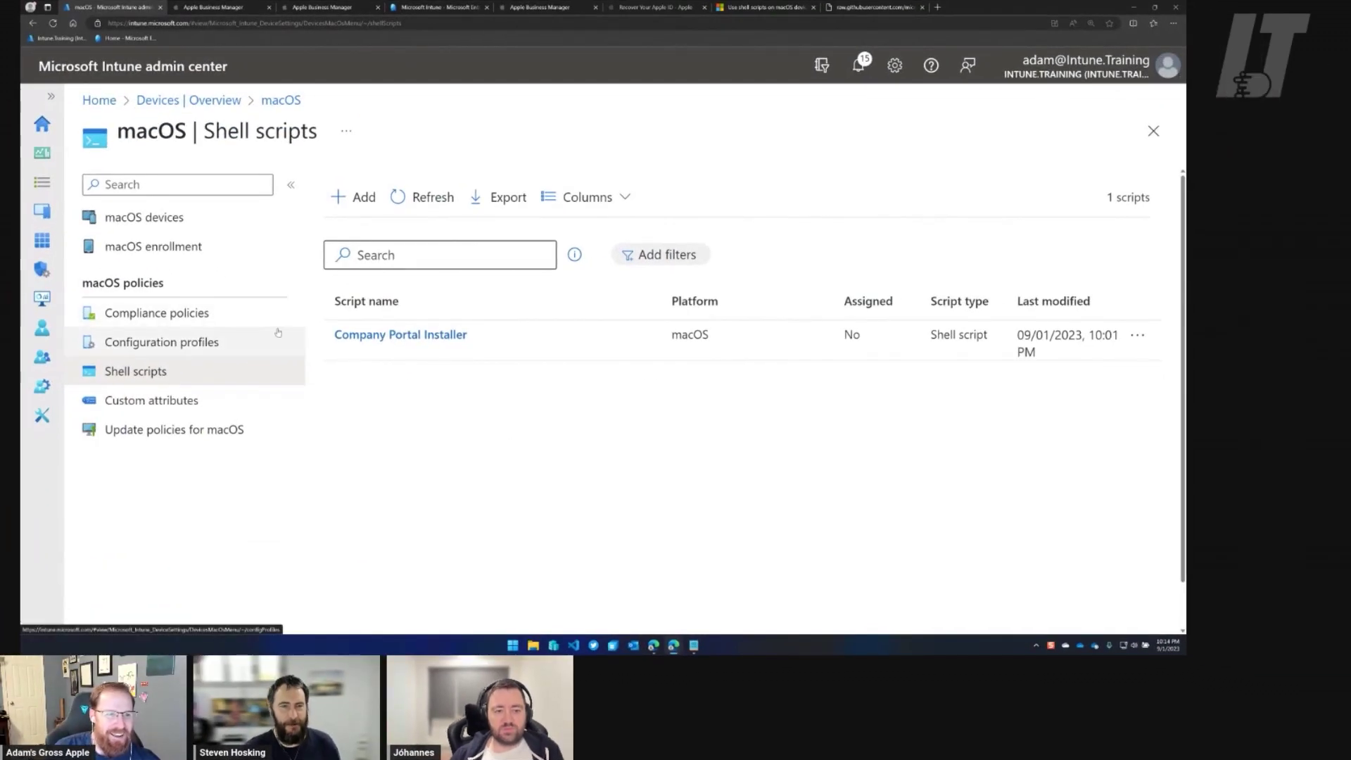
{"action": "left_click", "coordinate": [170, 217]}
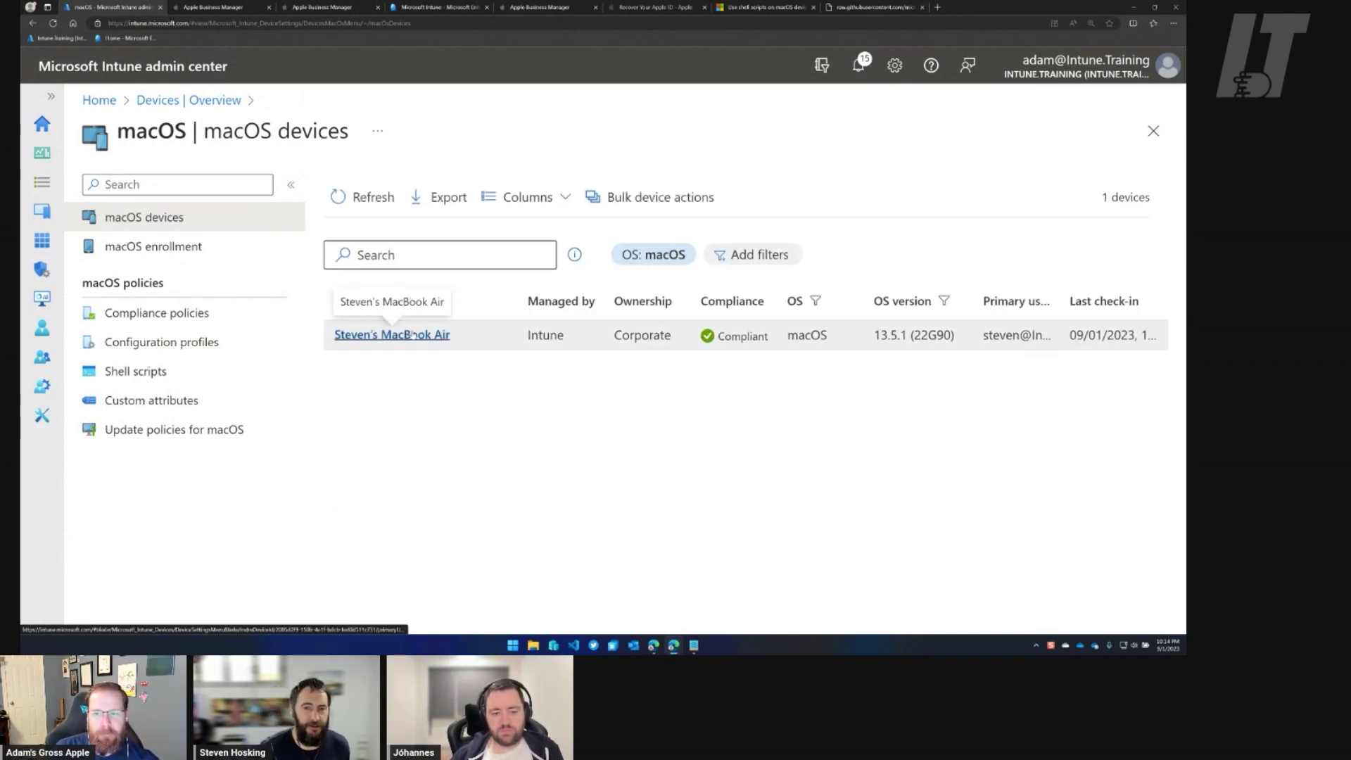
{"action": "left_click", "coordinate": [413, 335]}
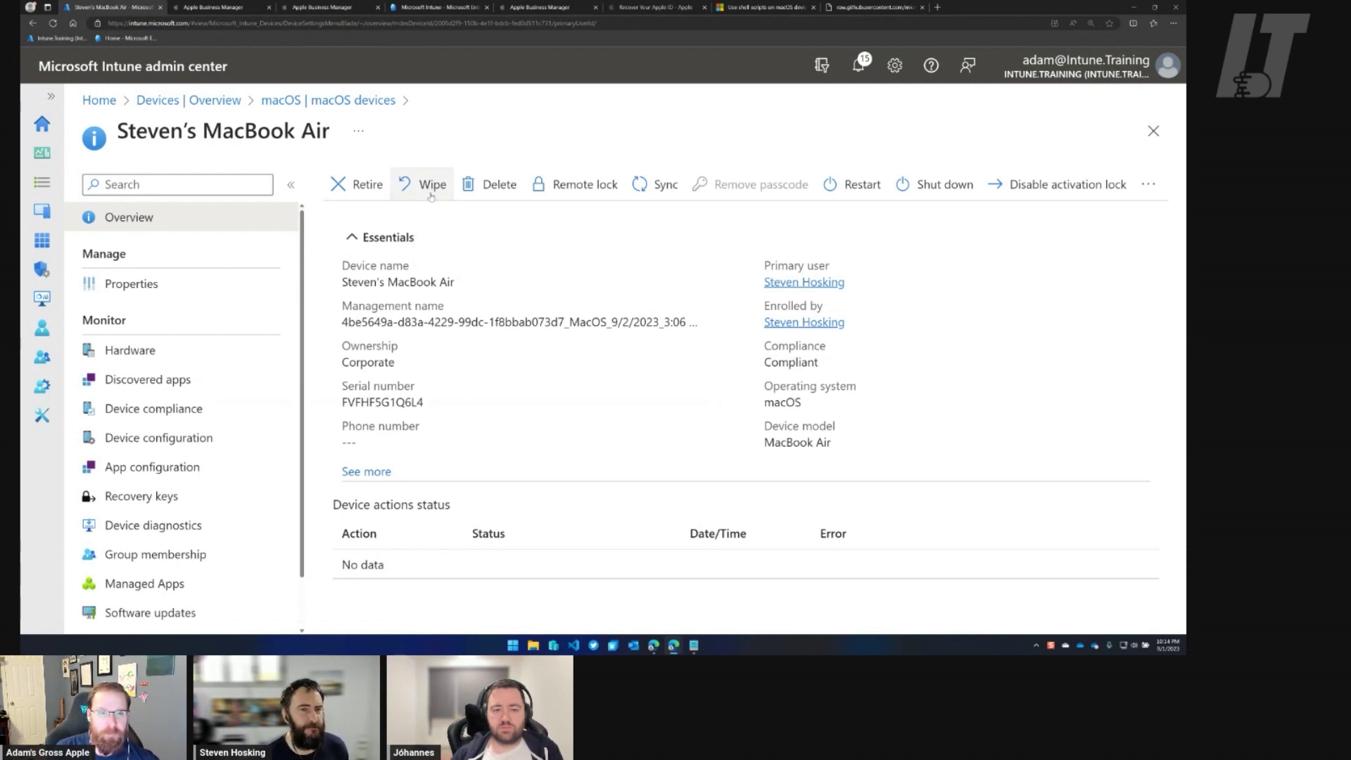
{"action": "left_click", "coordinate": [431, 187]}
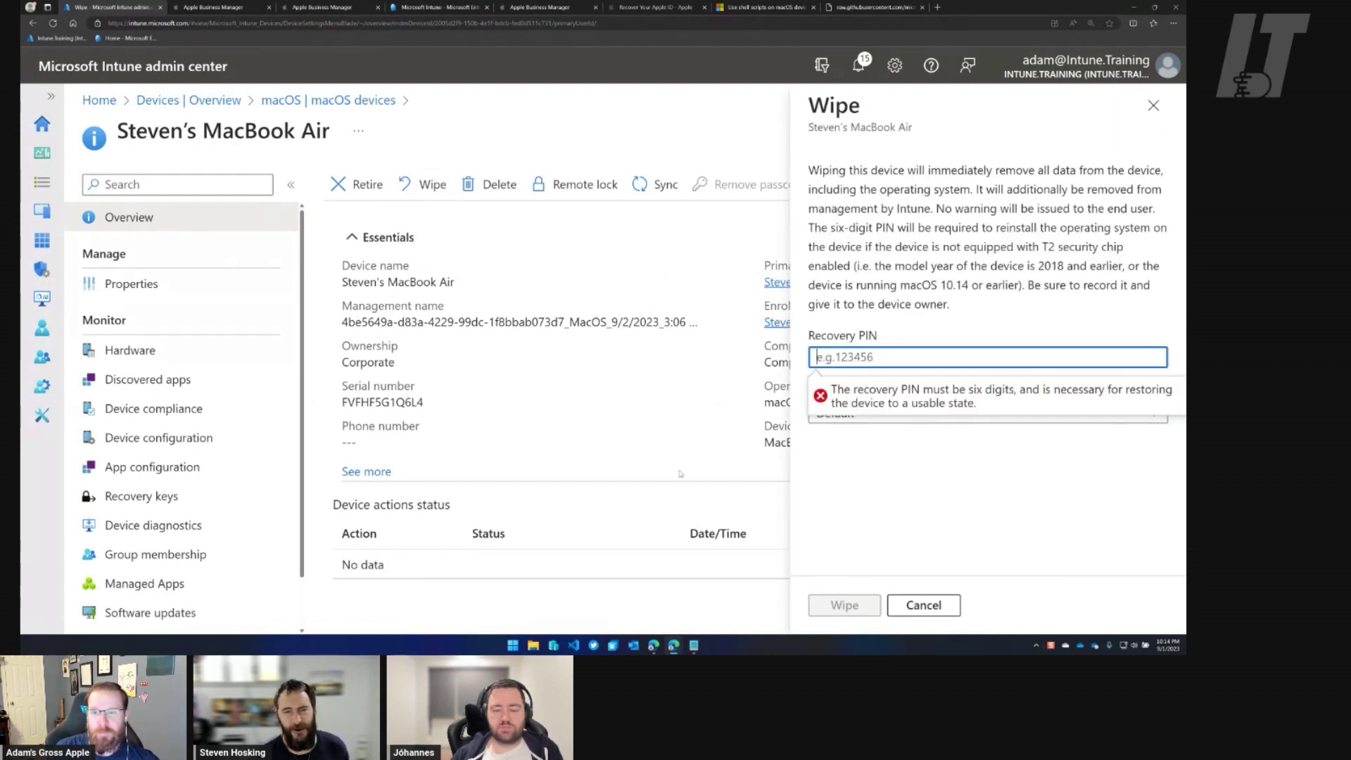
{"action": "left_click", "coordinate": [923, 606]}
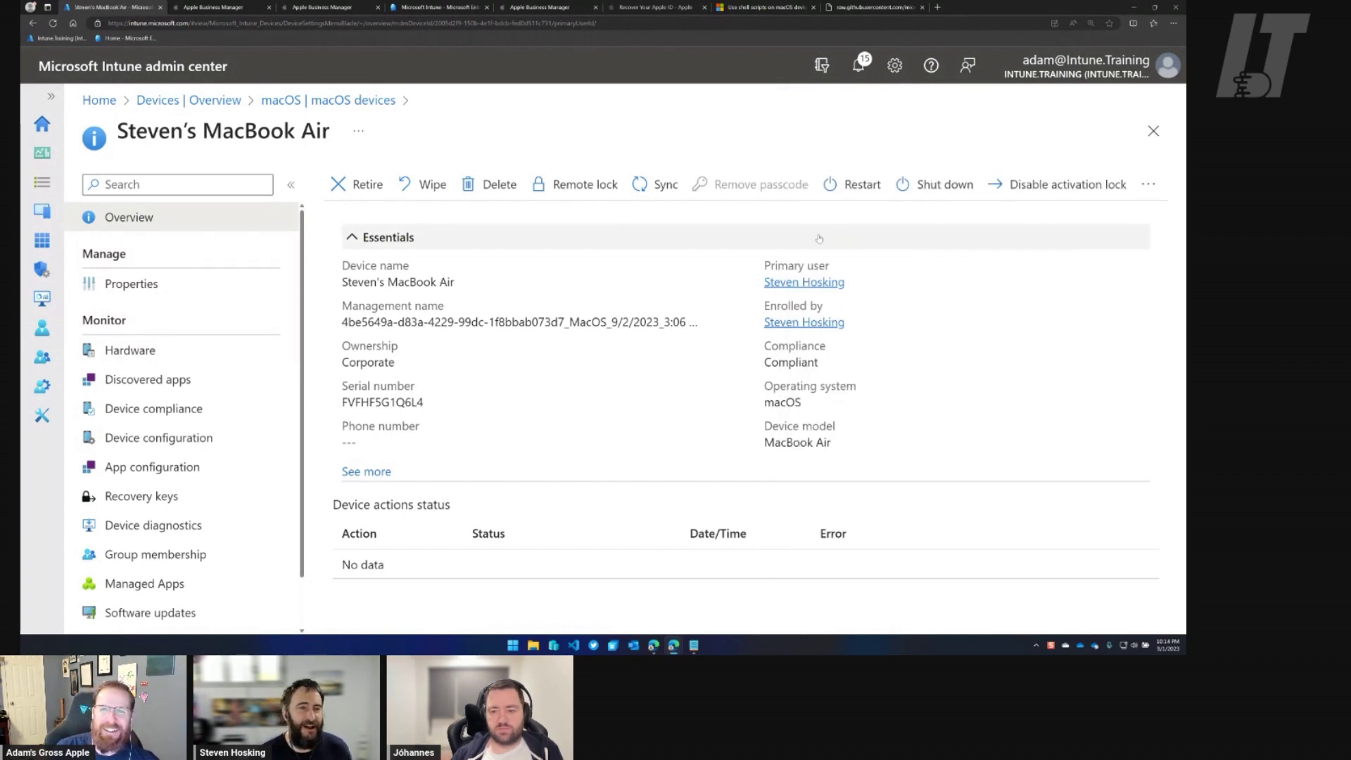
{"action": "left_click", "coordinate": [154, 409]}
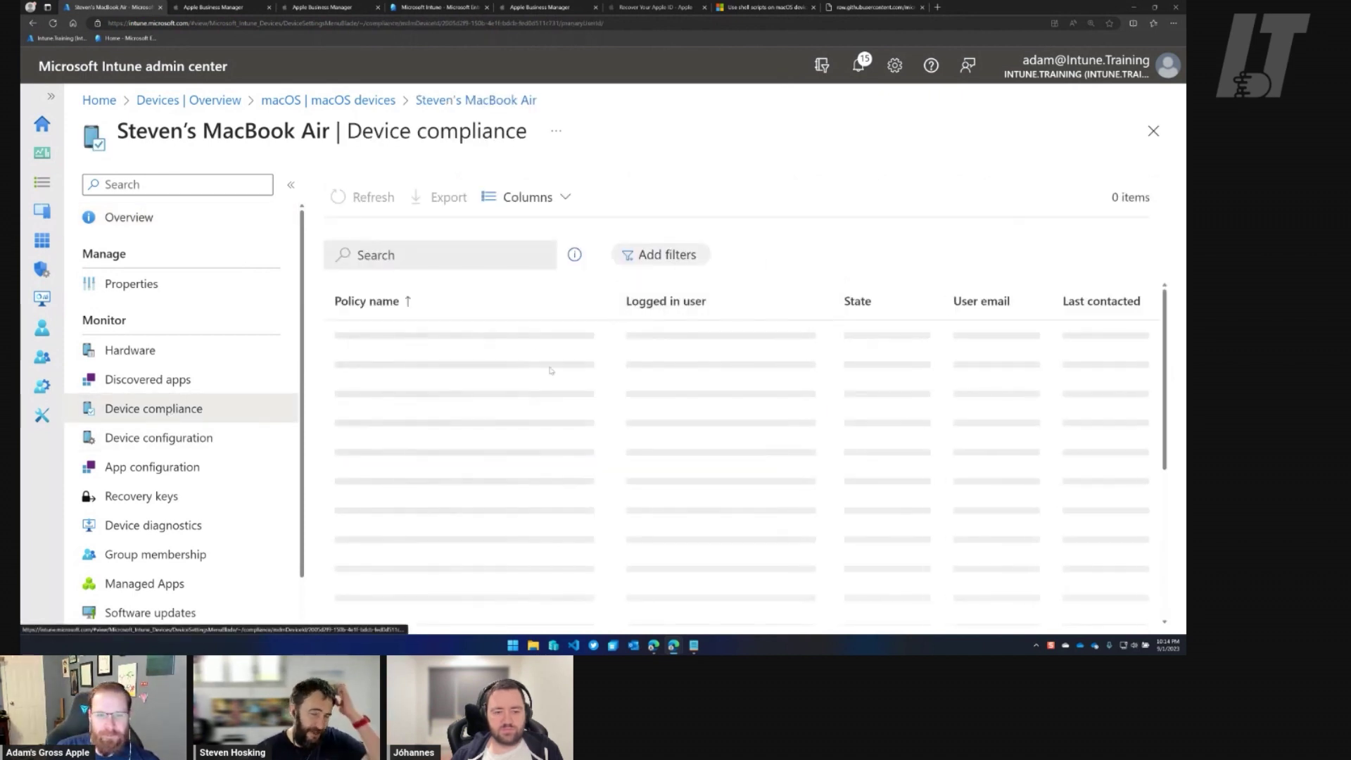
{"action": "left_click", "coordinate": [527, 335]}
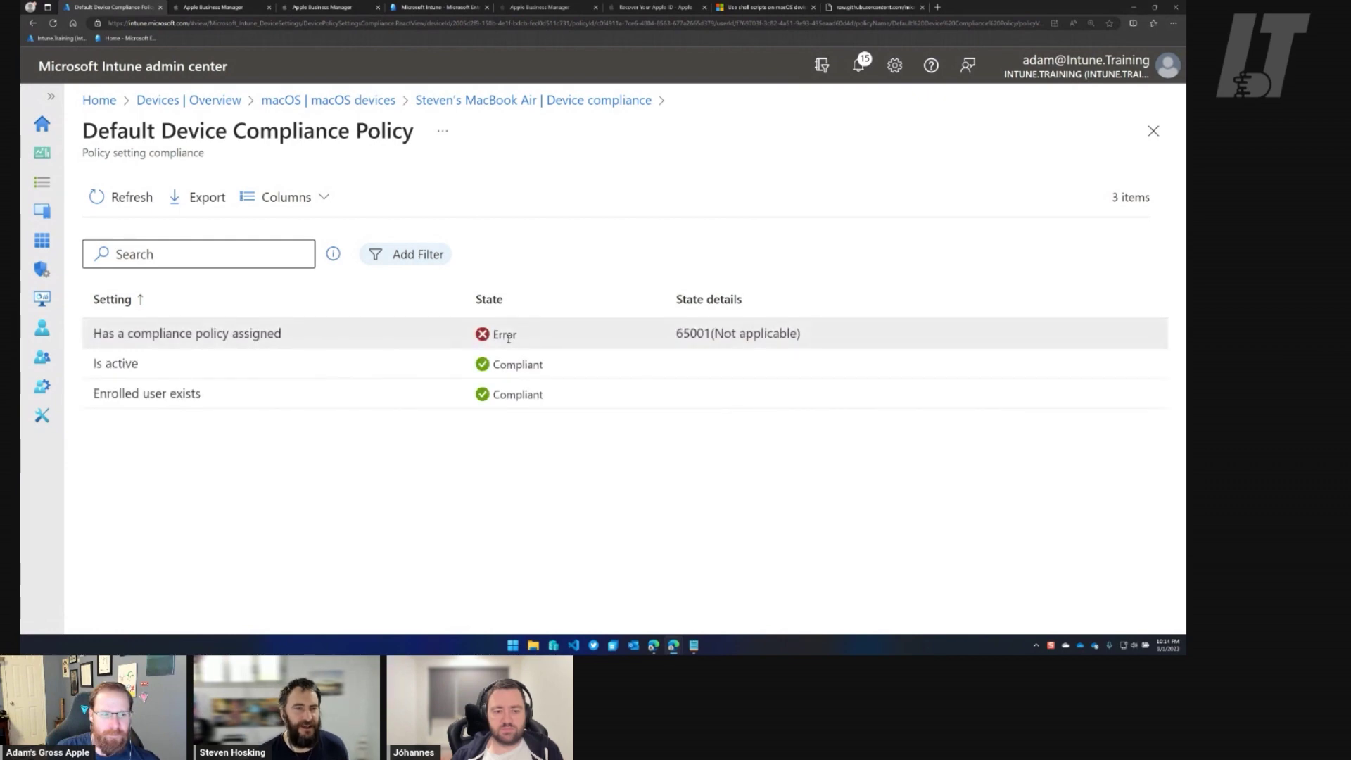
{"action": "left_click_drag", "start_coordinate": [537, 343], "coordinate": [471, 337]}
{"action": "left_click", "coordinate": [678, 334]}
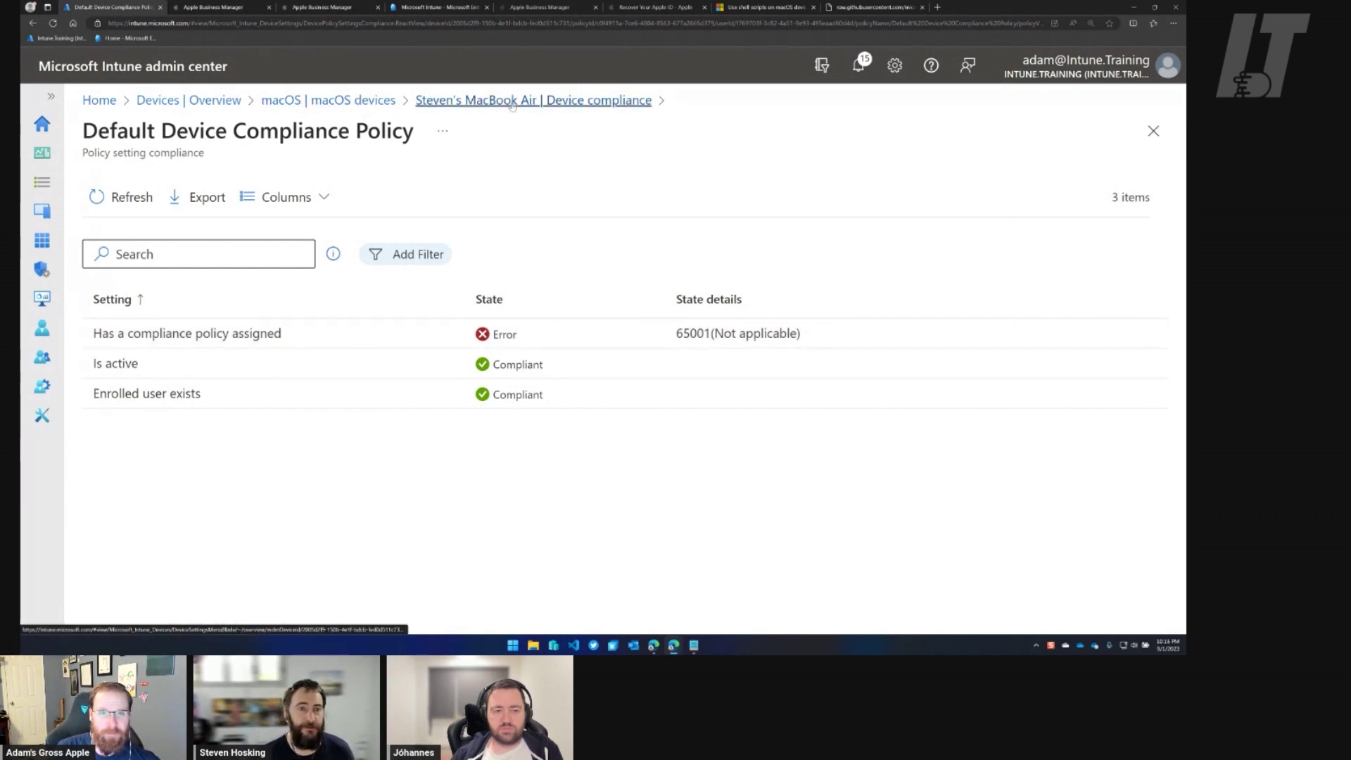
{"action": "left_click", "coordinate": [510, 101]}
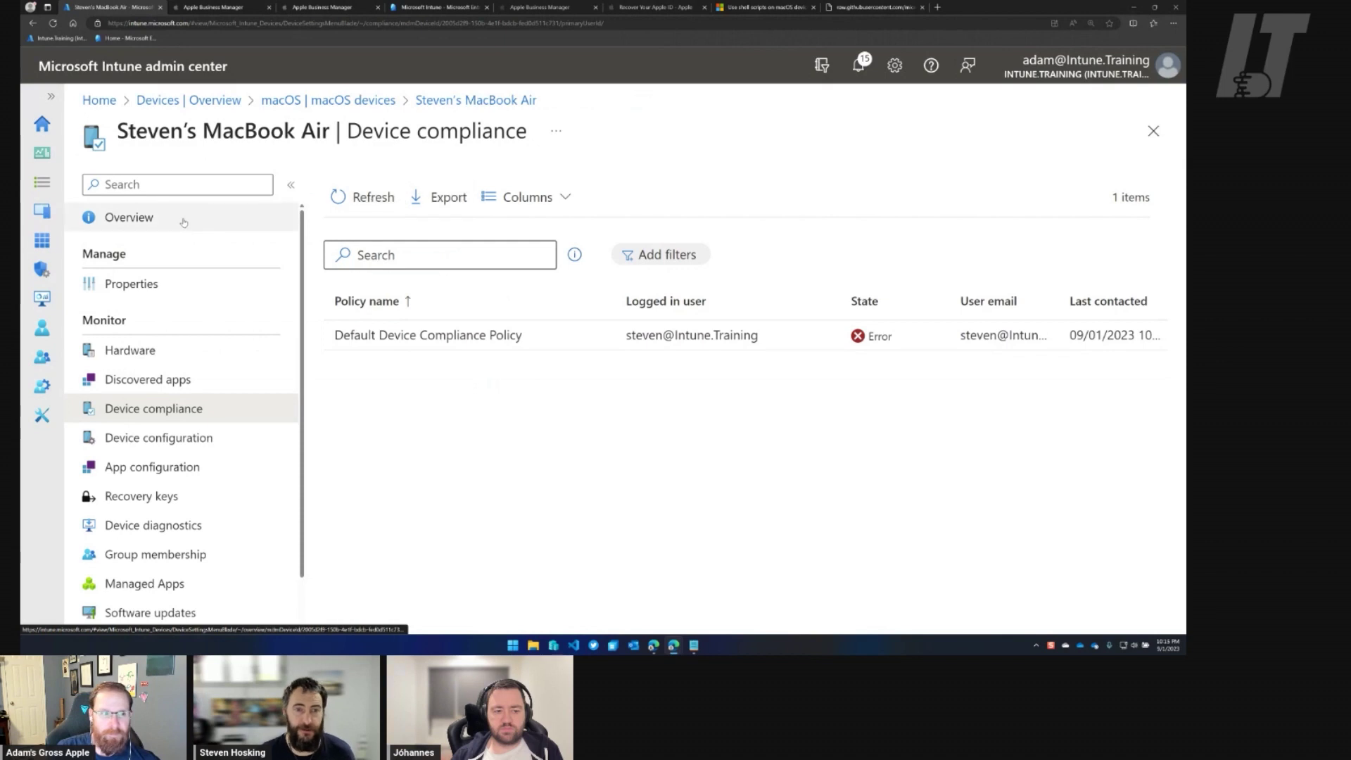
{"action": "left_click", "coordinate": [181, 219]}
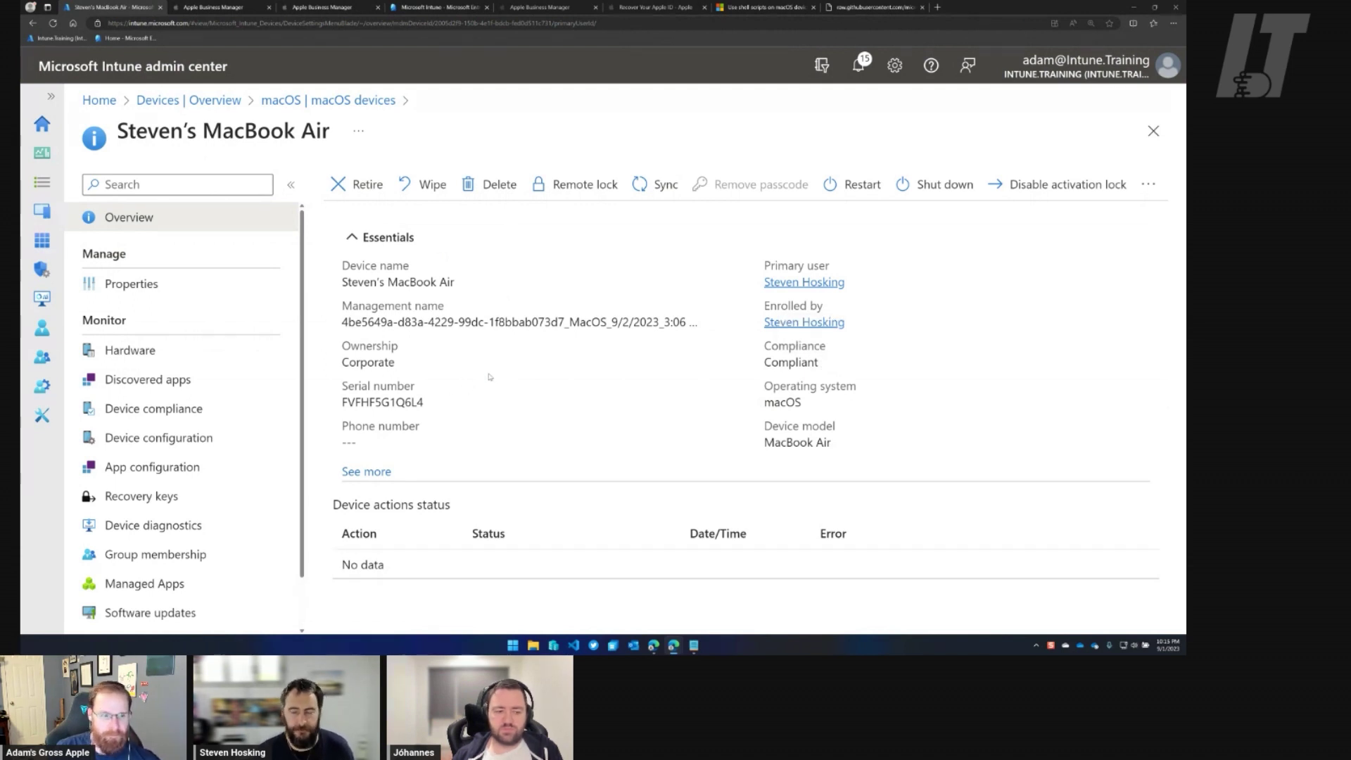
Step: Review the MacBook Air's managed apps and discovered apps, then return to its overview
{"action": "left_click", "coordinate": [184, 582]}
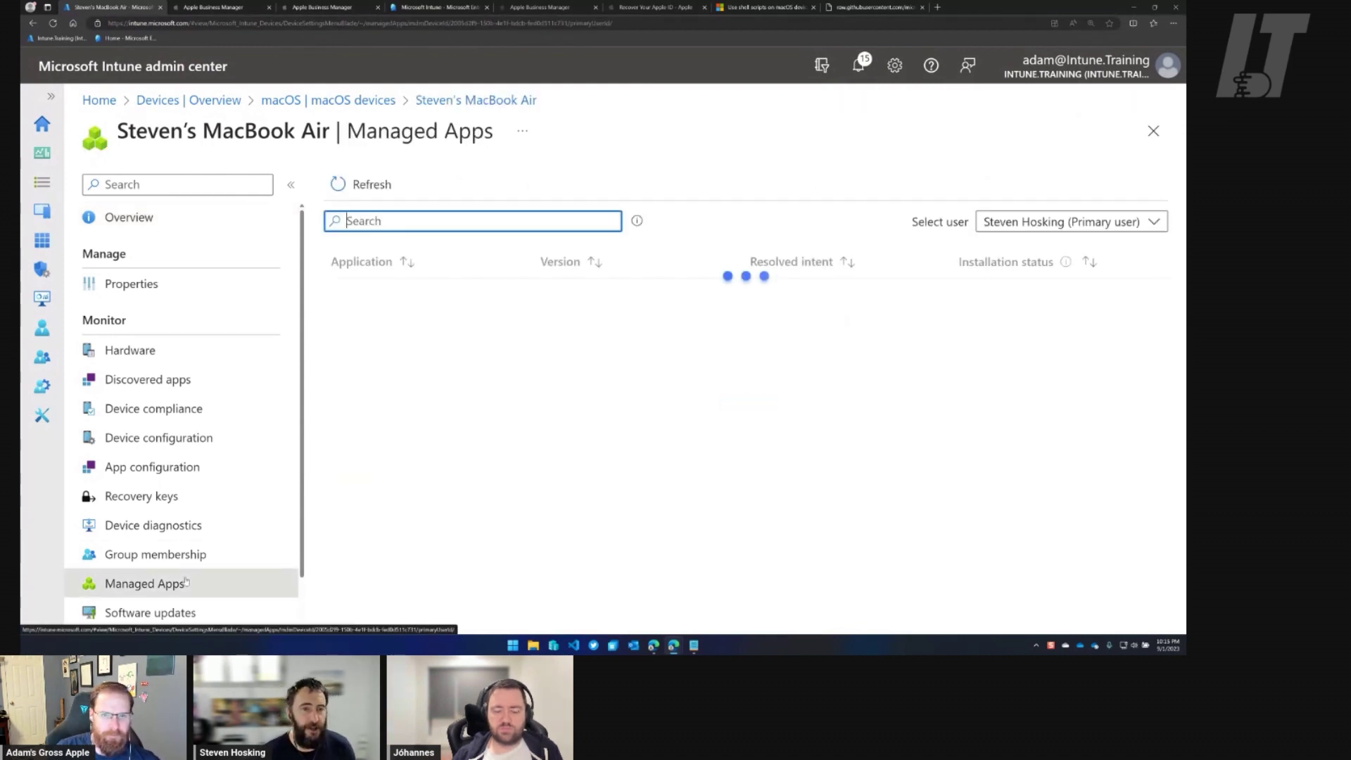
{"action": "scroll", "coordinate": [224, 535], "scroll_direction": "down", "scroll_amount": 1}
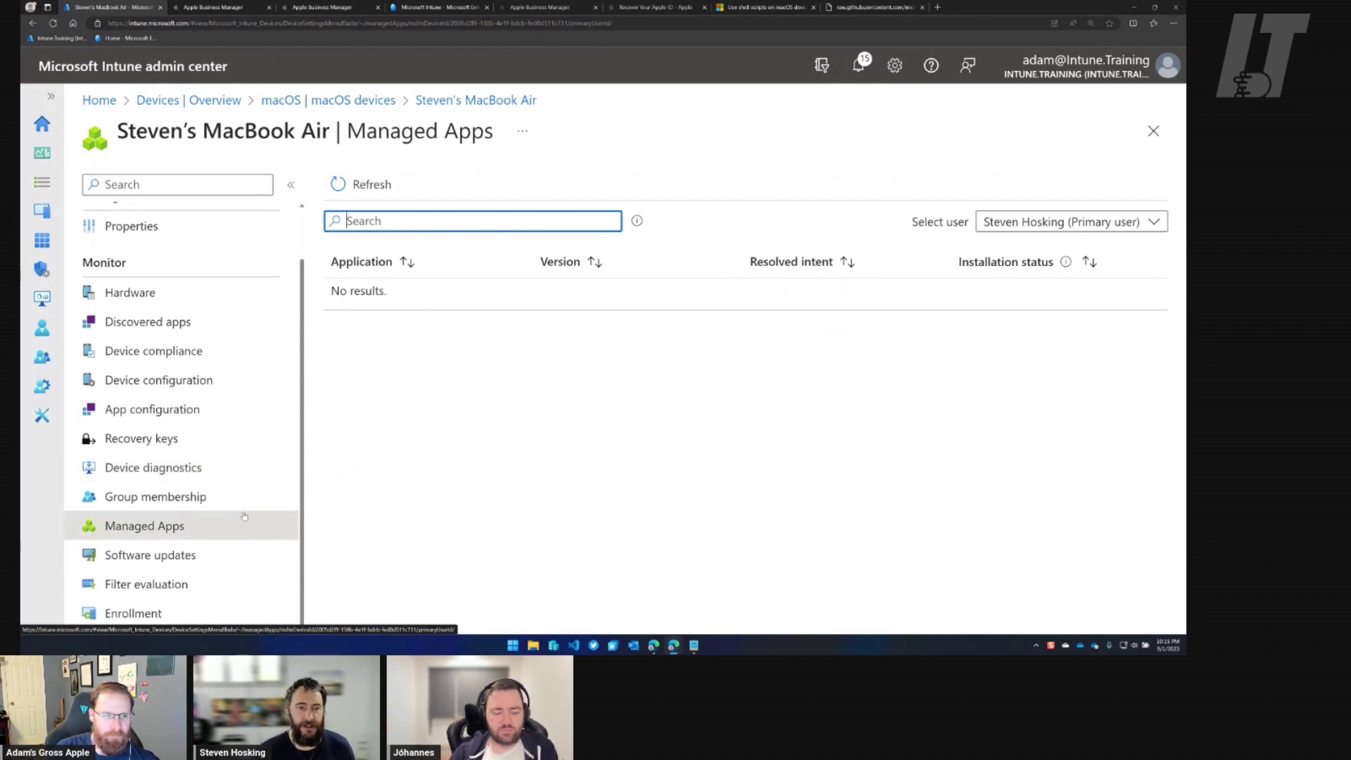
{"action": "left_click", "coordinate": [204, 322]}
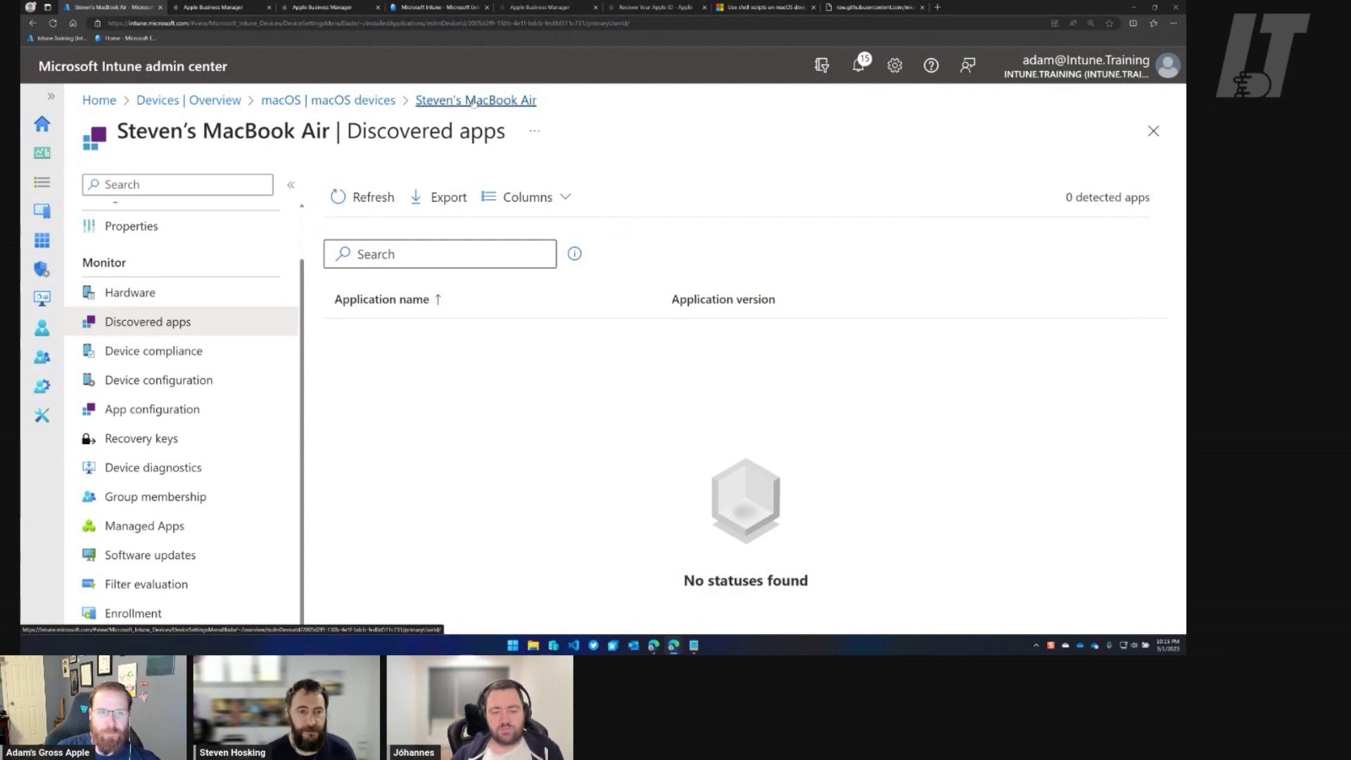
{"action": "scroll", "coordinate": [198, 301], "scroll_direction": "up", "scroll_amount": 2}
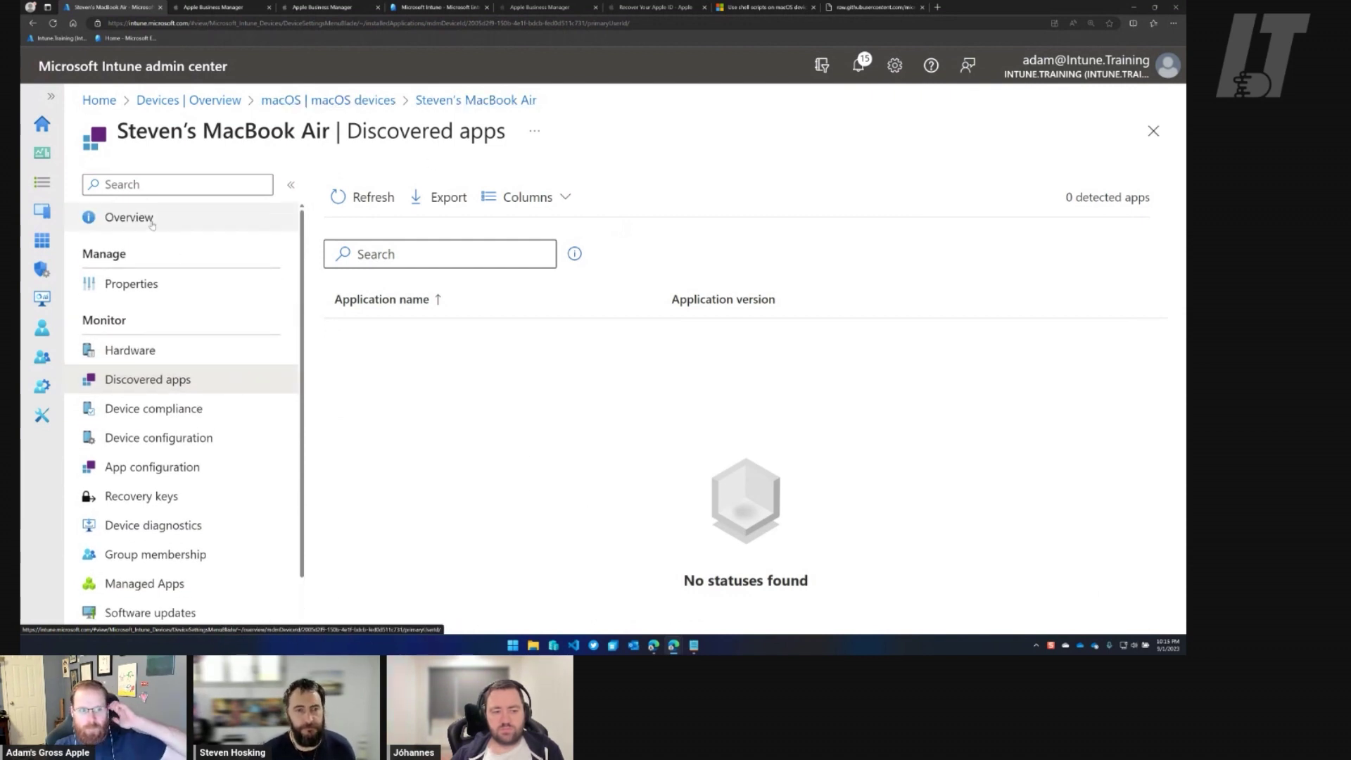
{"action": "left_click", "coordinate": [151, 222]}
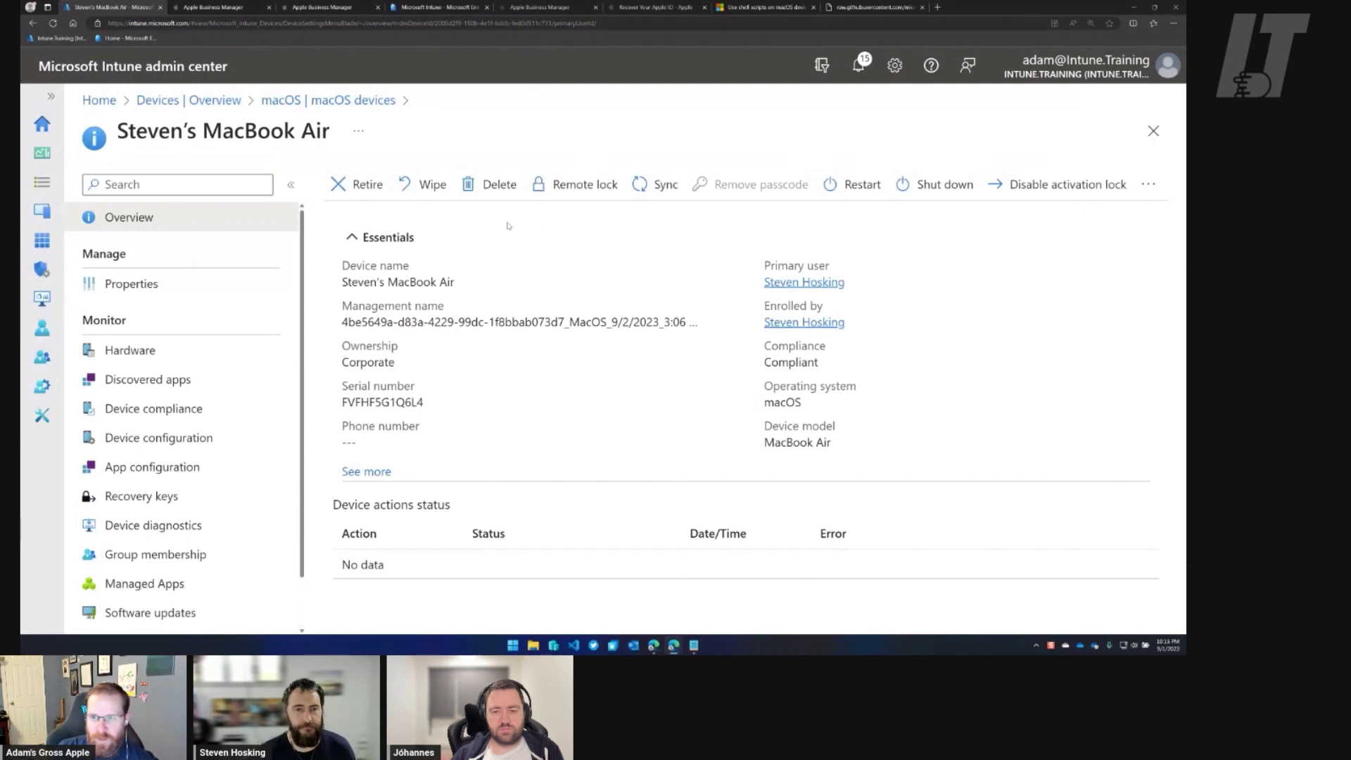
Step: Check the additional device actions menu, then return to the macOS devices list via the breadcrumb
{"action": "left_click", "coordinate": [1148, 184]}
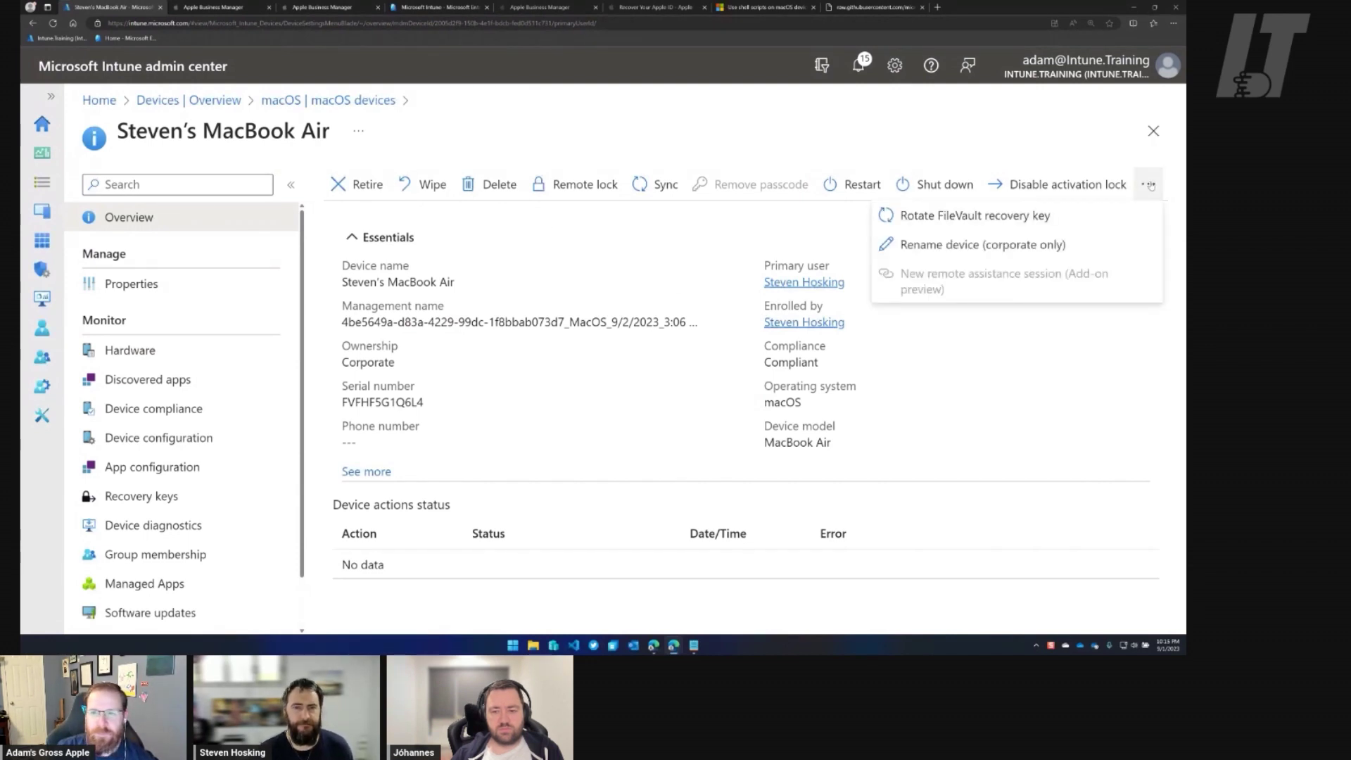
{"action": "left_click", "coordinate": [1148, 185]}
{"action": "left_click", "coordinate": [1148, 184]}
{"action": "left_click", "coordinate": [317, 100]}
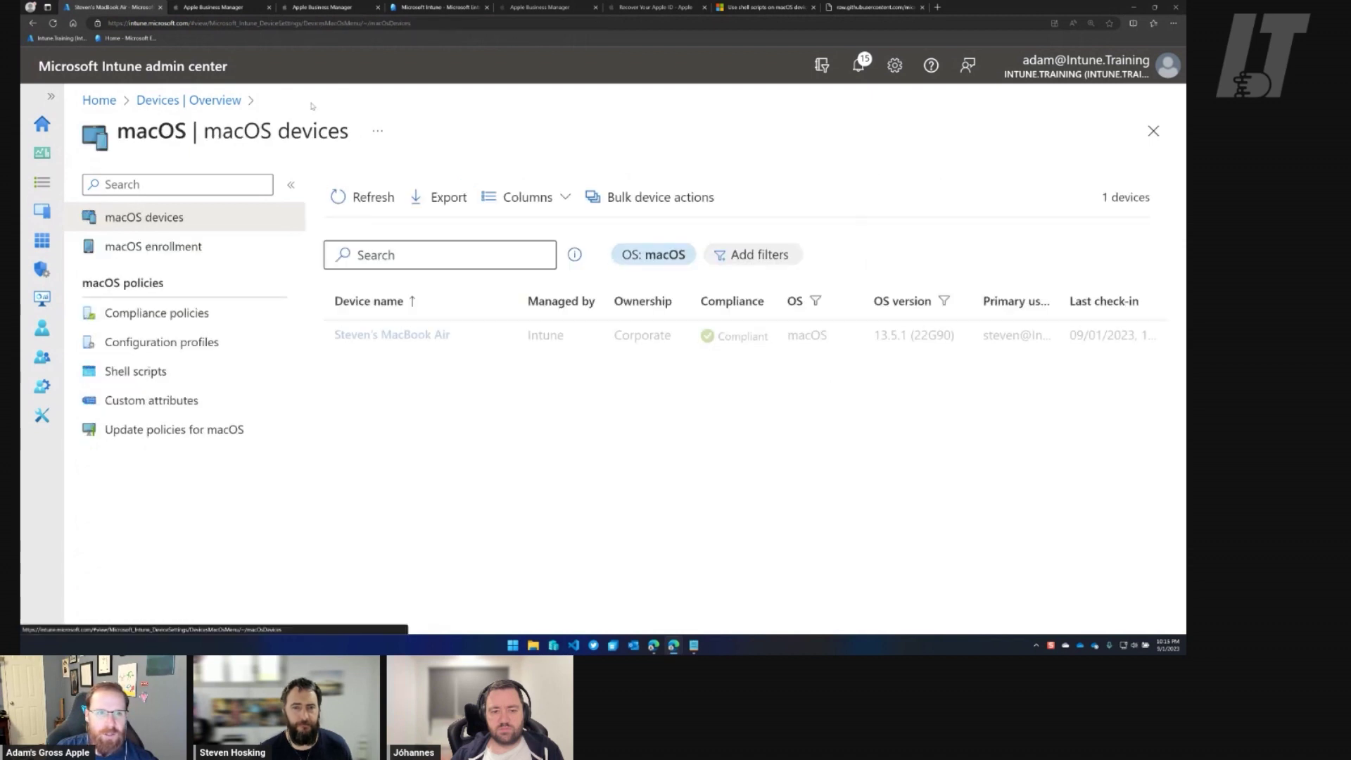